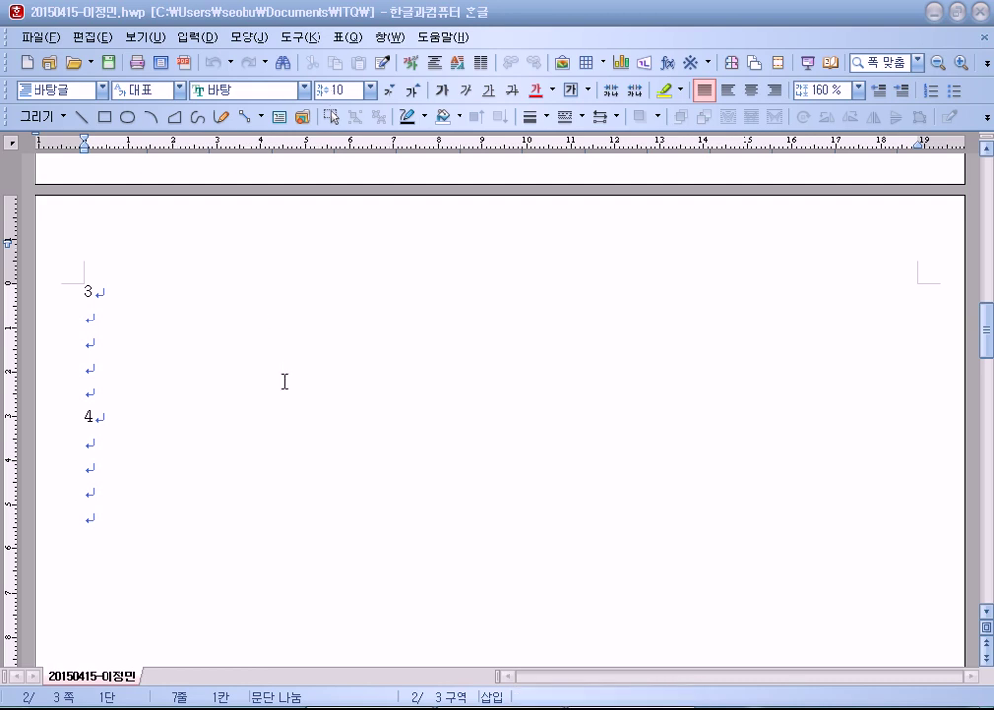
Step: Draw a rectangle about 117 mm wide and 102 mm high below the empty lines under number 4
click(198, 454)
scroll(198, 453, down, 3)
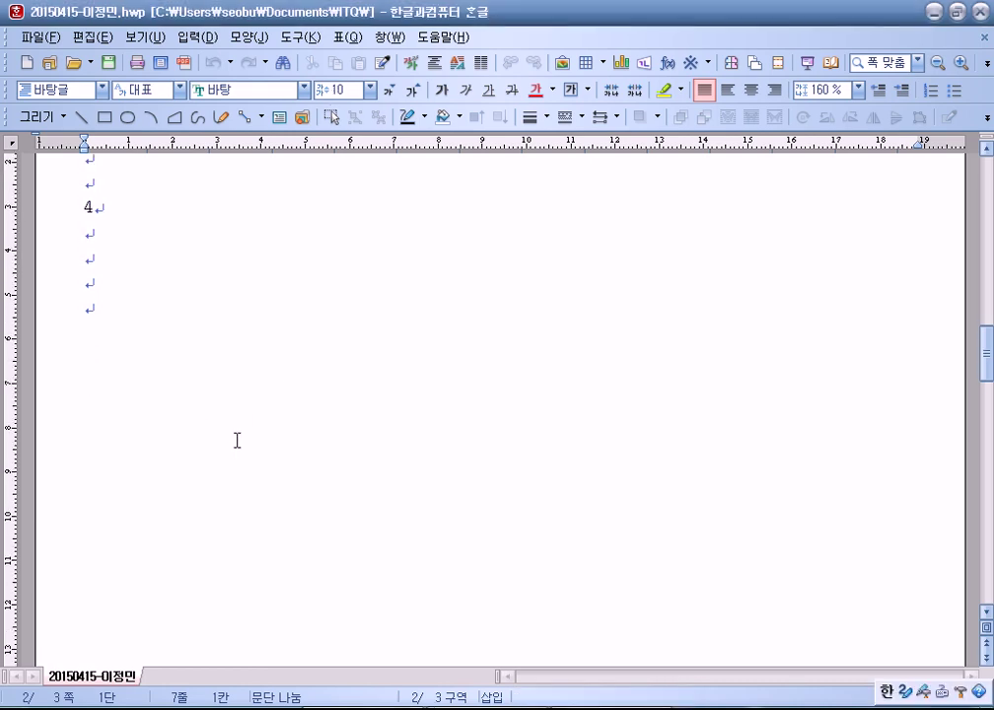
click(105, 118)
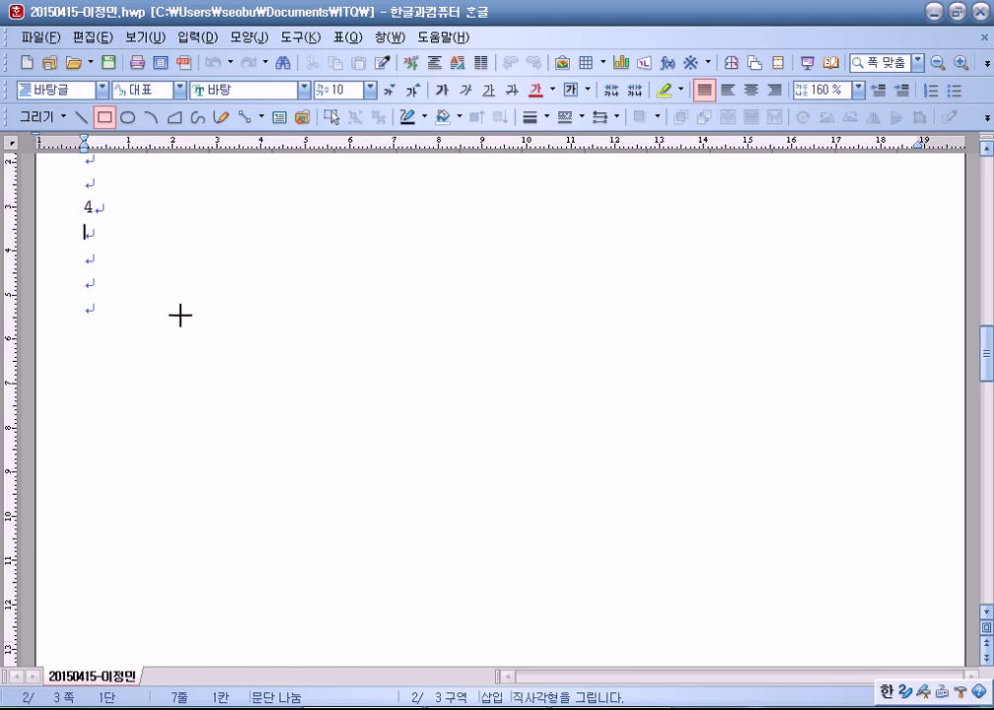
mouse_move(195, 312)
mouse_down()
mouse_move(748, 660)
mouse_move(714, 692)
mouse_move(712, 642)
mouse_up()
scroll(571, 468, up, 3)
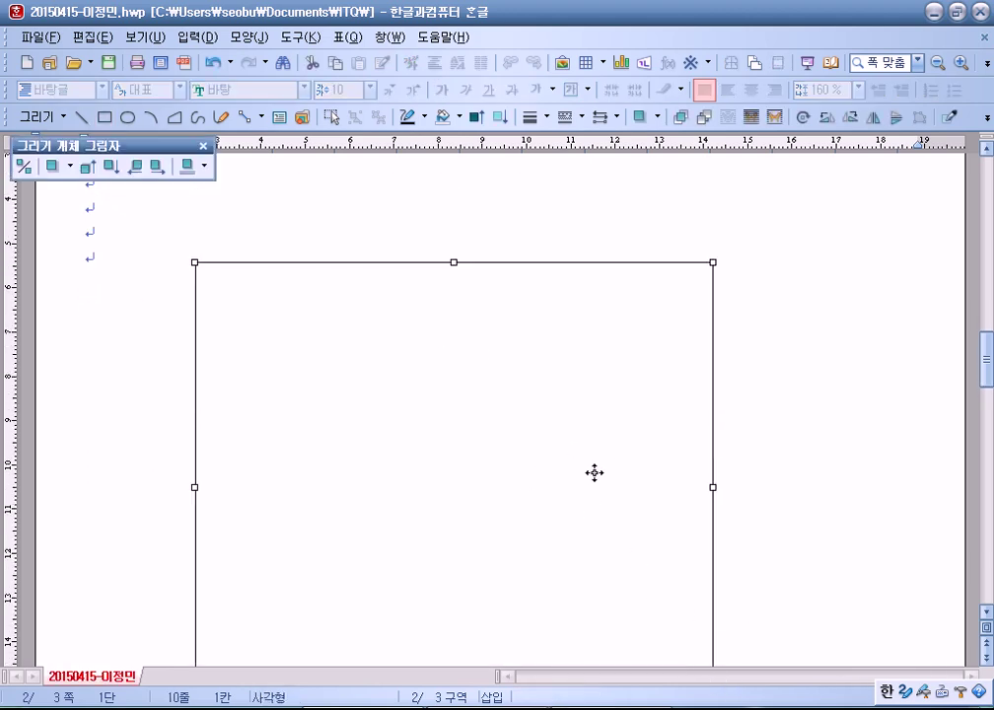
Step: Move the rectangle up until its upper edge reaches the line with number 4
click(730, 463)
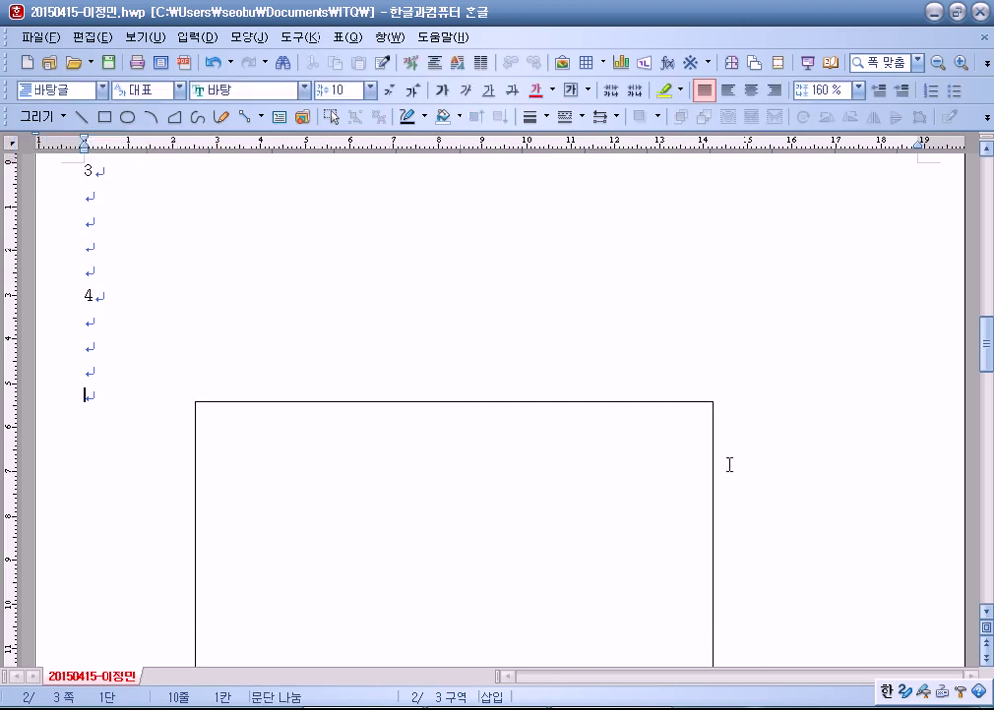
click(661, 466)
drag(275, 426, 274, 352)
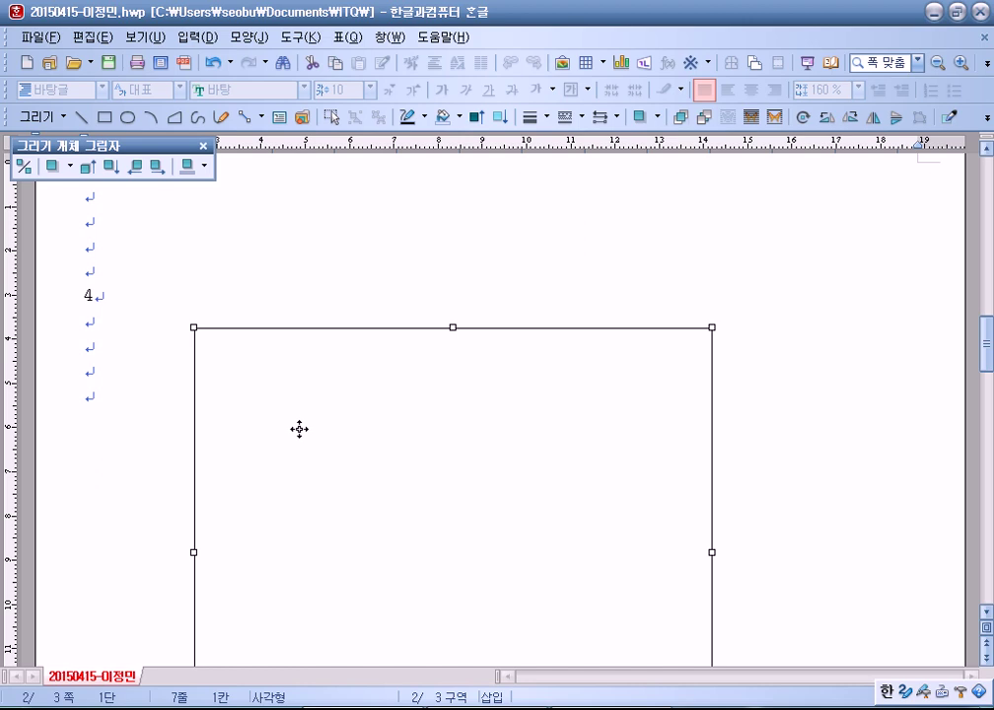
click(54, 314)
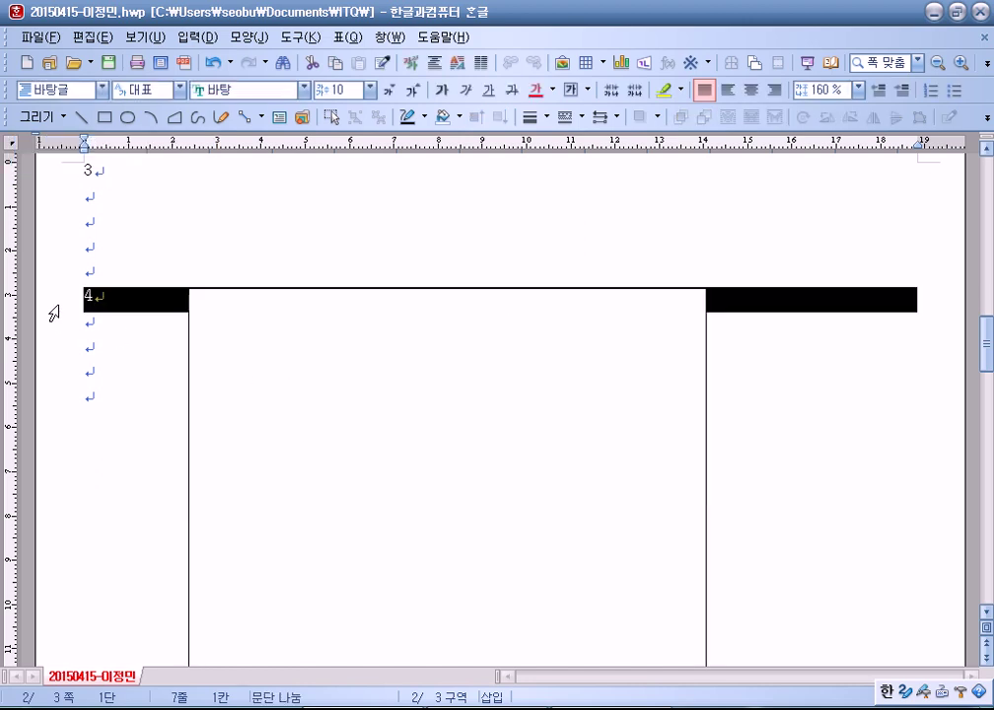
click(301, 353)
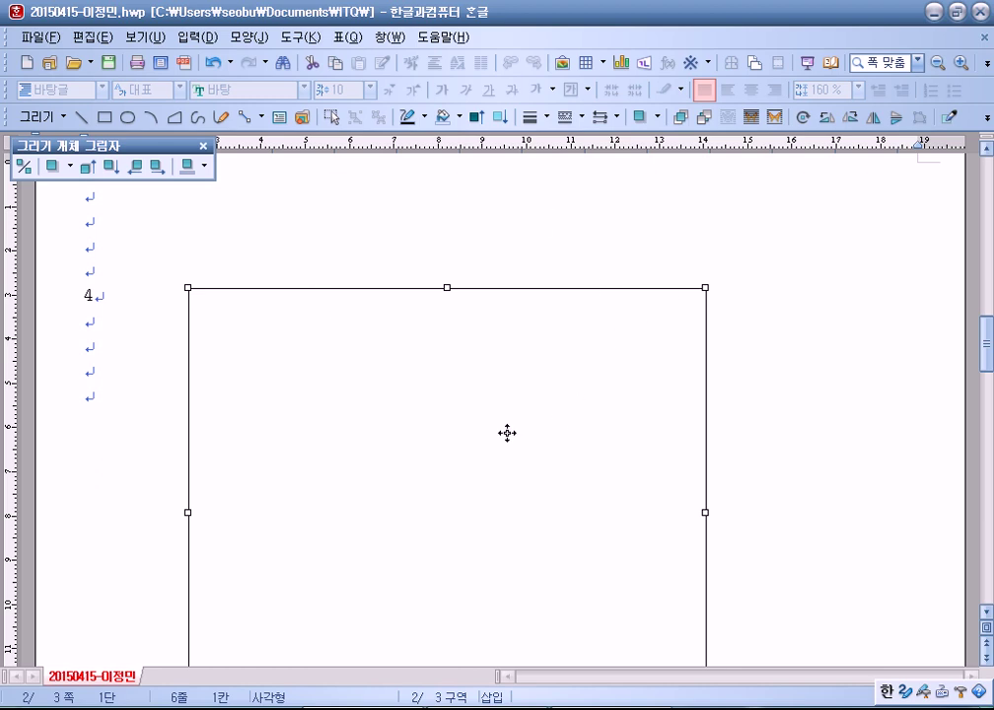
click(59, 308)
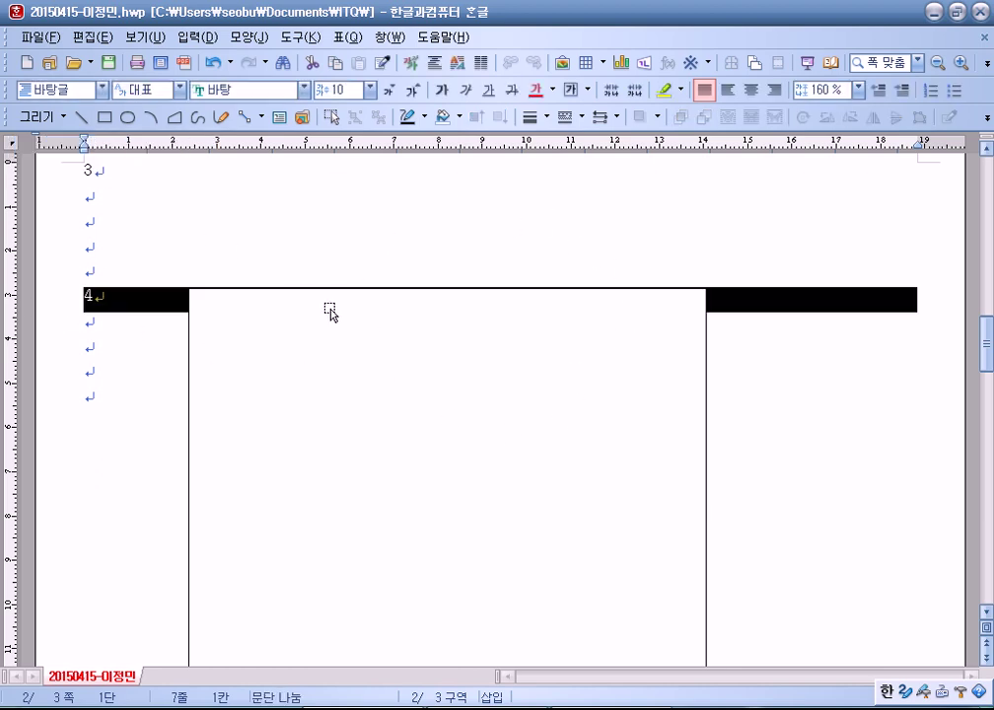
Step: Move the rectangle down below the last empty line under number 4 and keep it selected
drag(372, 410, 383, 532)
click(128, 426)
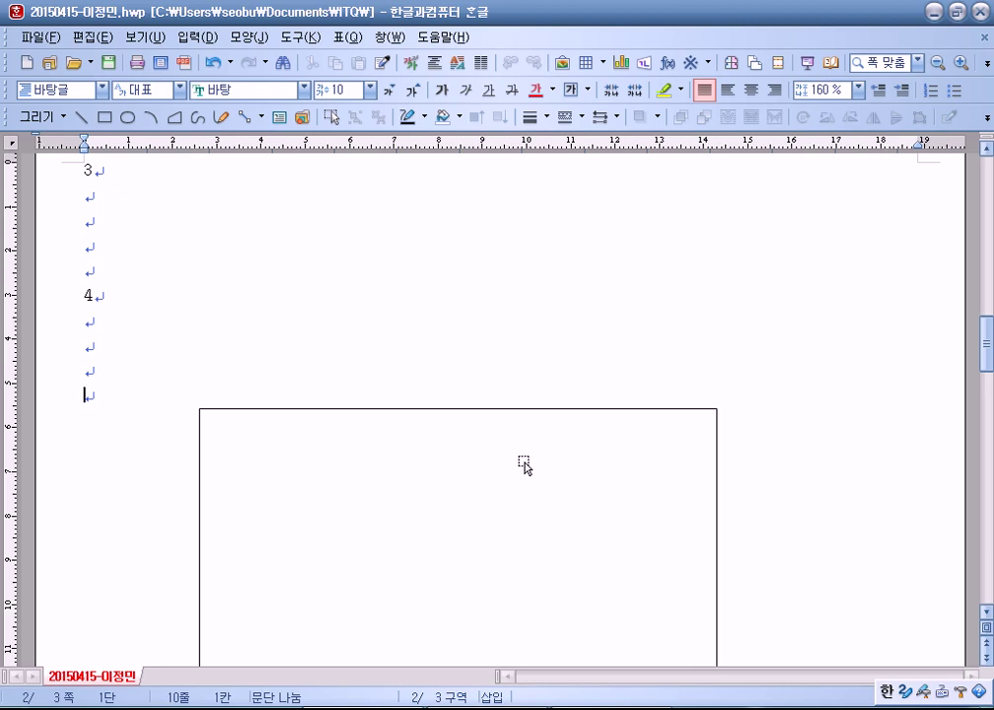
click(520, 513)
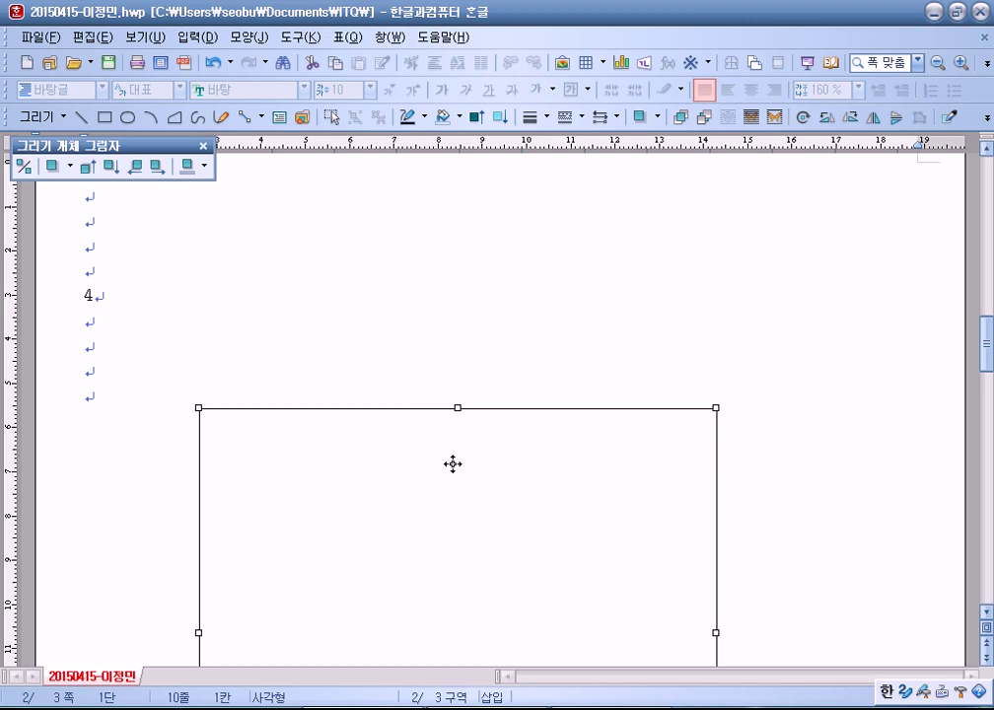
double_click(452, 463)
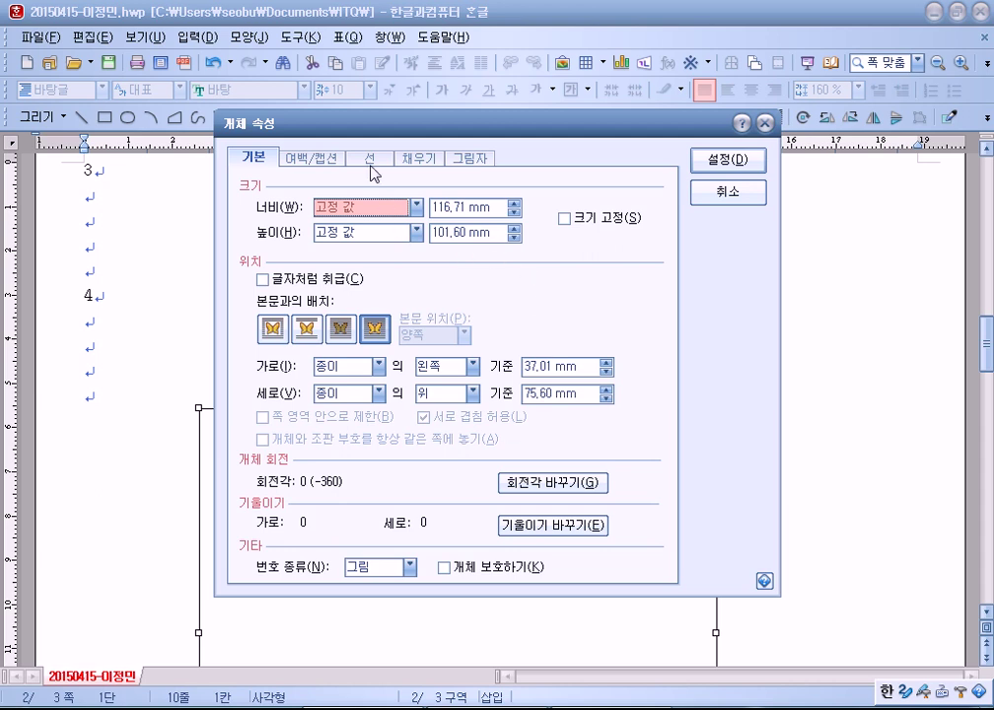
drag(394, 122, 471, 114)
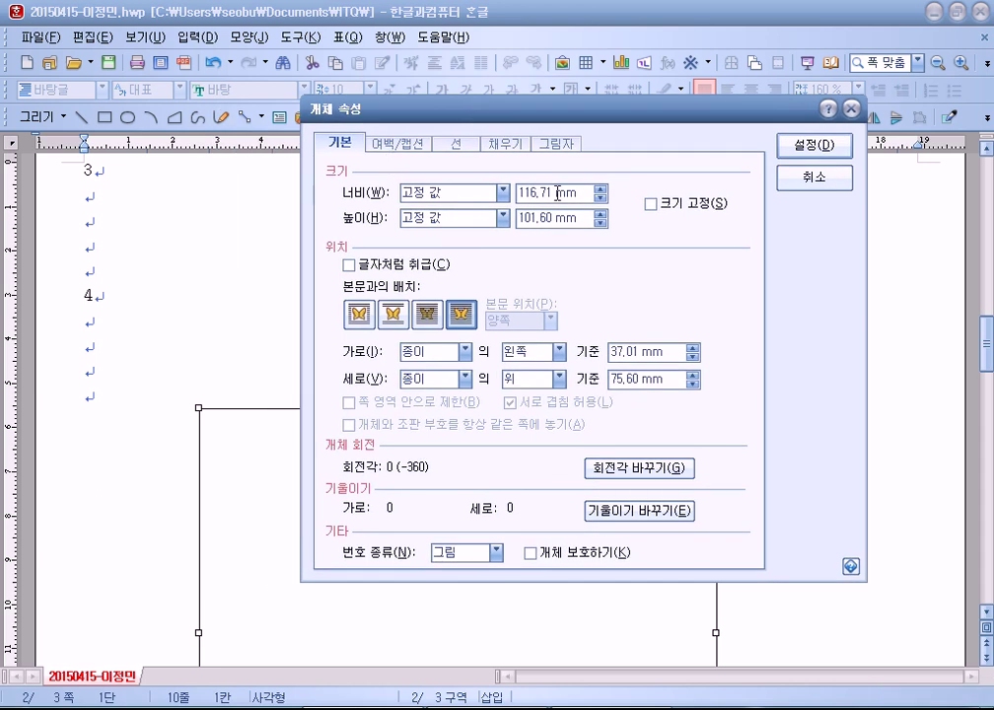
drag(579, 193, 488, 192)
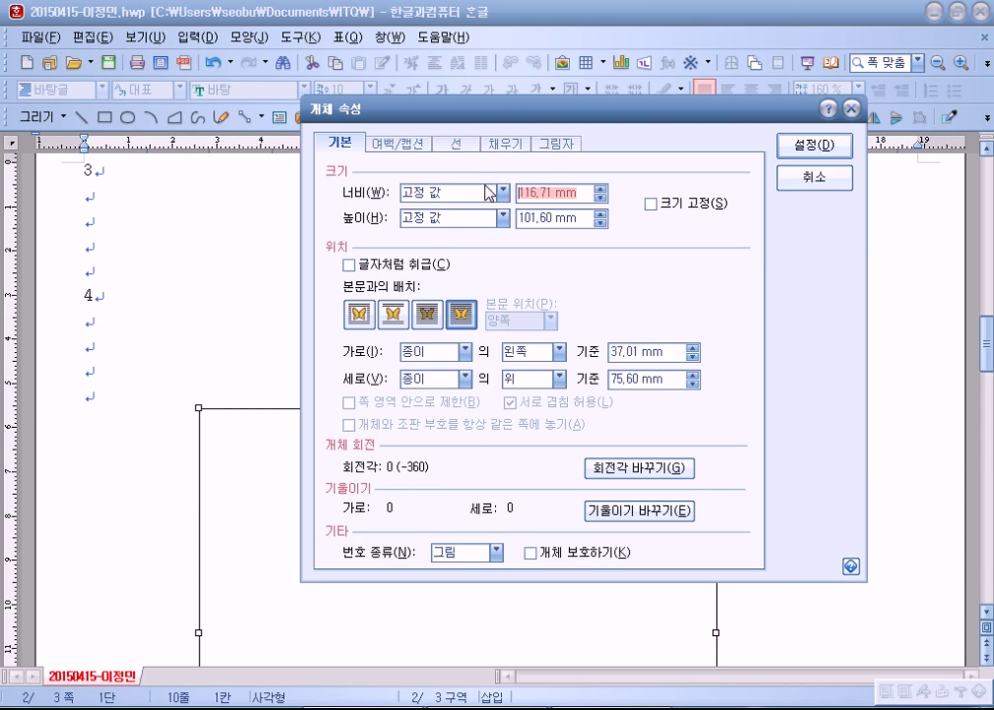
text(120)
key(Tab)
text(140)
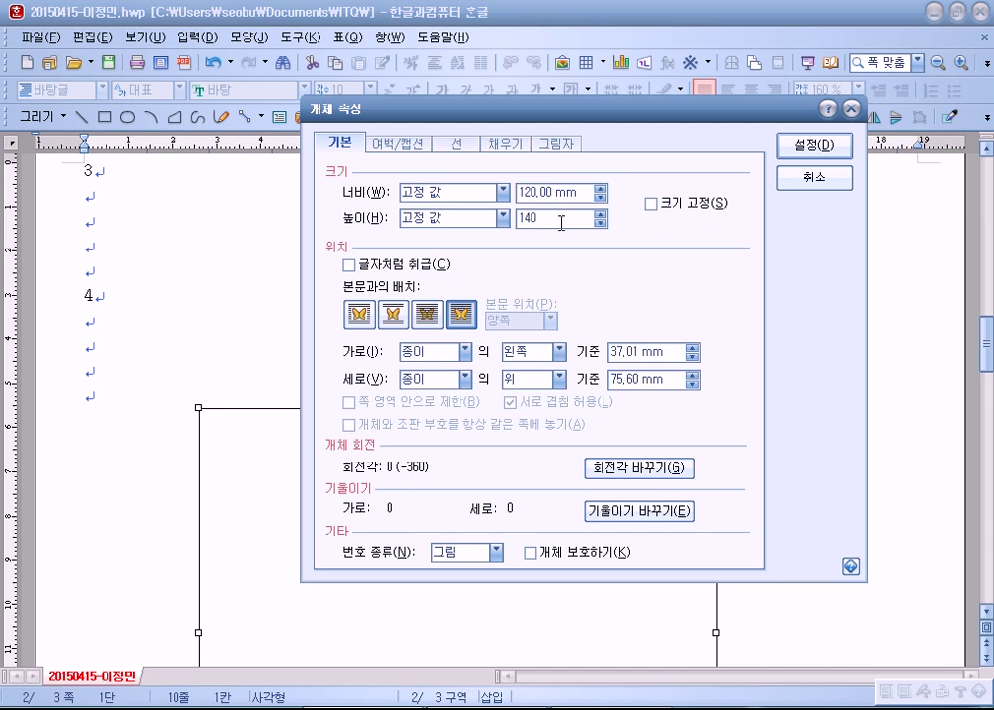
click(797, 186)
Step: Set the rectangle's width to 120 mm and its height to 140 mm in the object properties
double_click(560, 516)
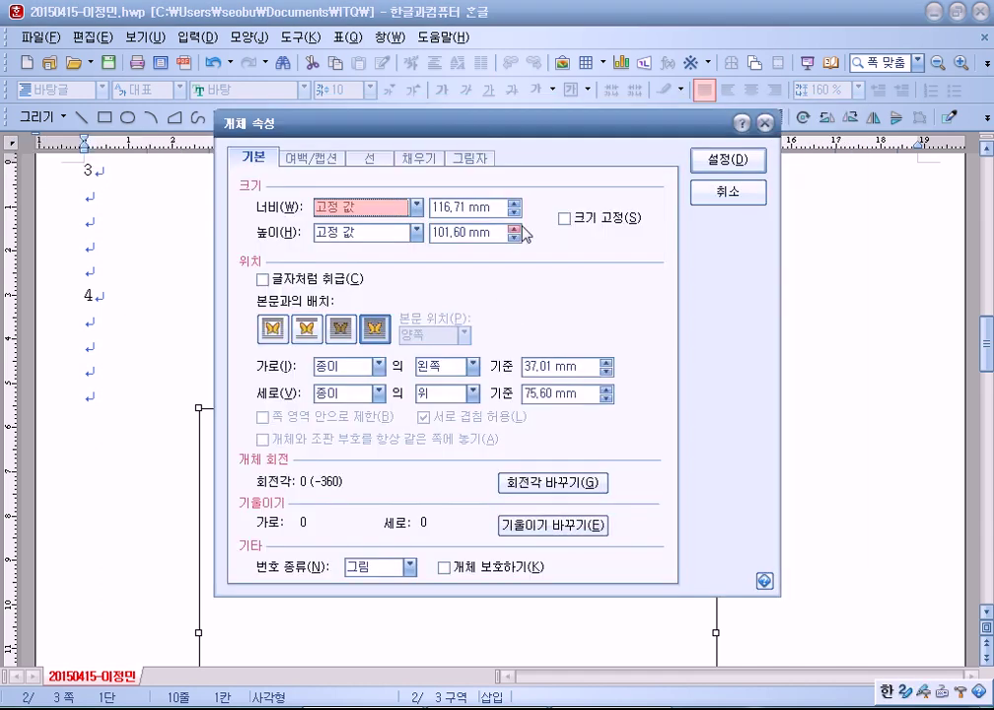
key(Tab)
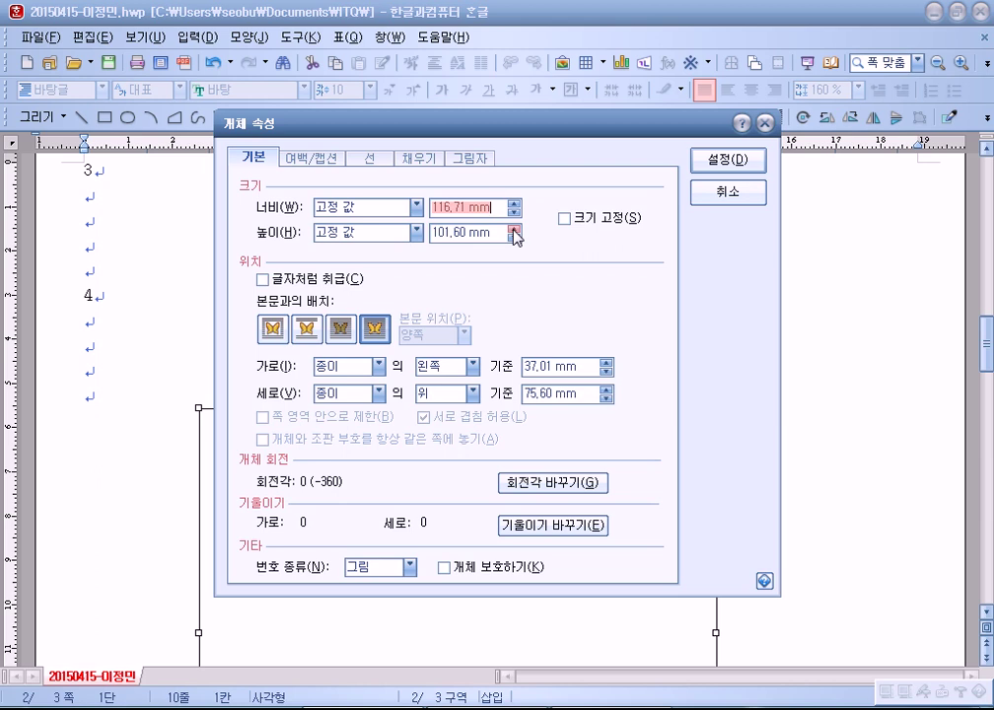
drag(491, 208, 433, 207)
text(120)
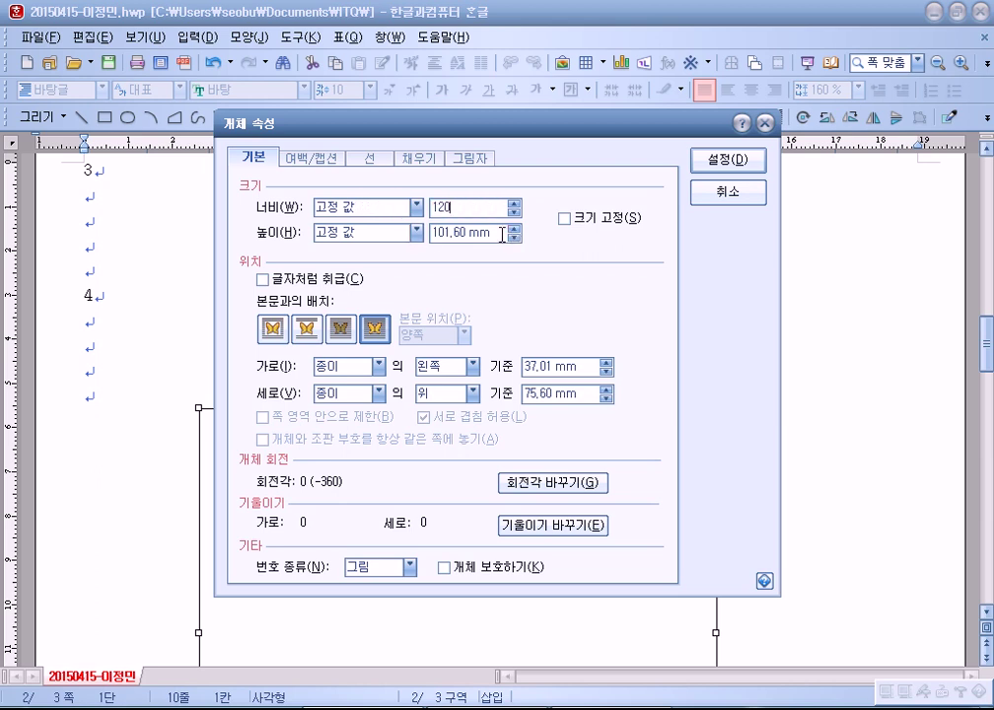
key(Tab)
click(498, 207)
double_click(386, 210)
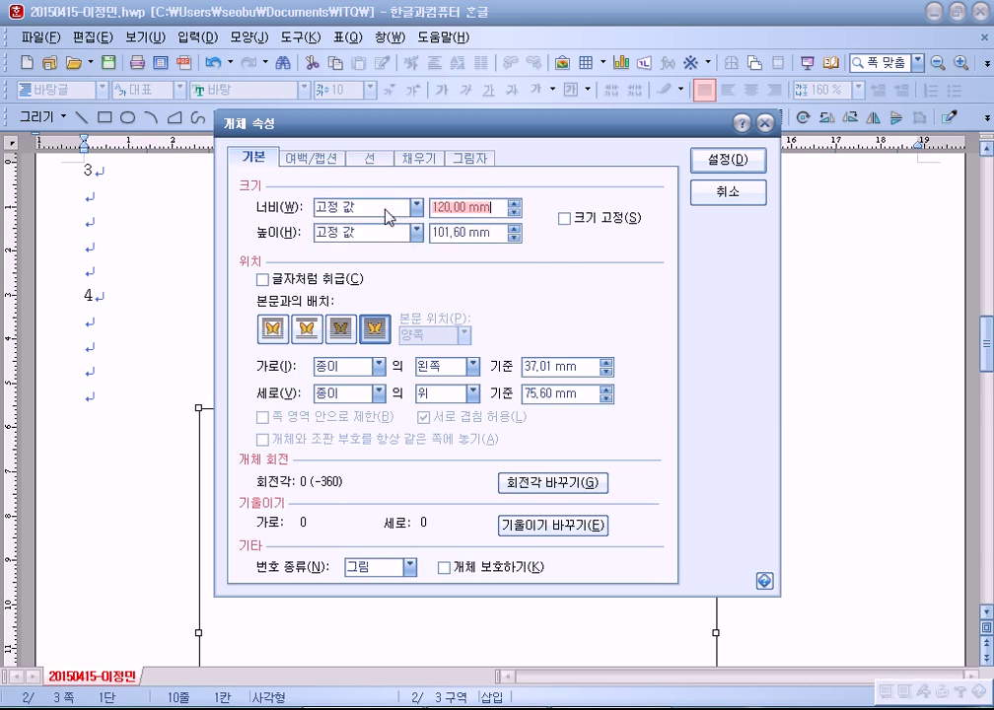
text(120)
key(Tab)
key(Tab)
text(140)
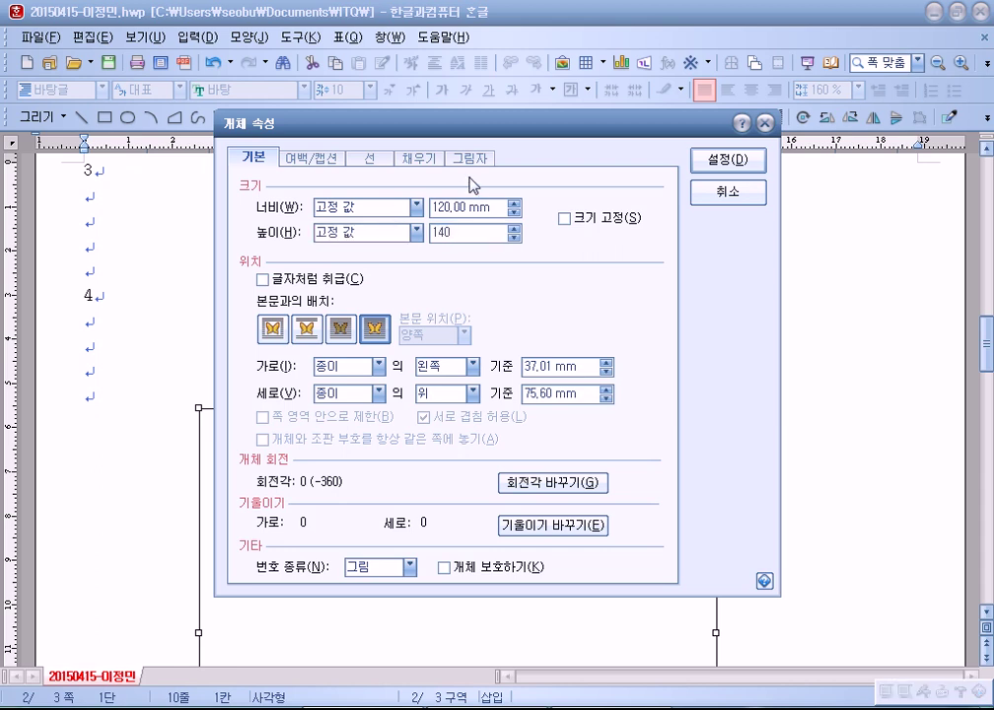
Step: Turn the rectangle's size lock on and off again, and apply the size settings
click(566, 220)
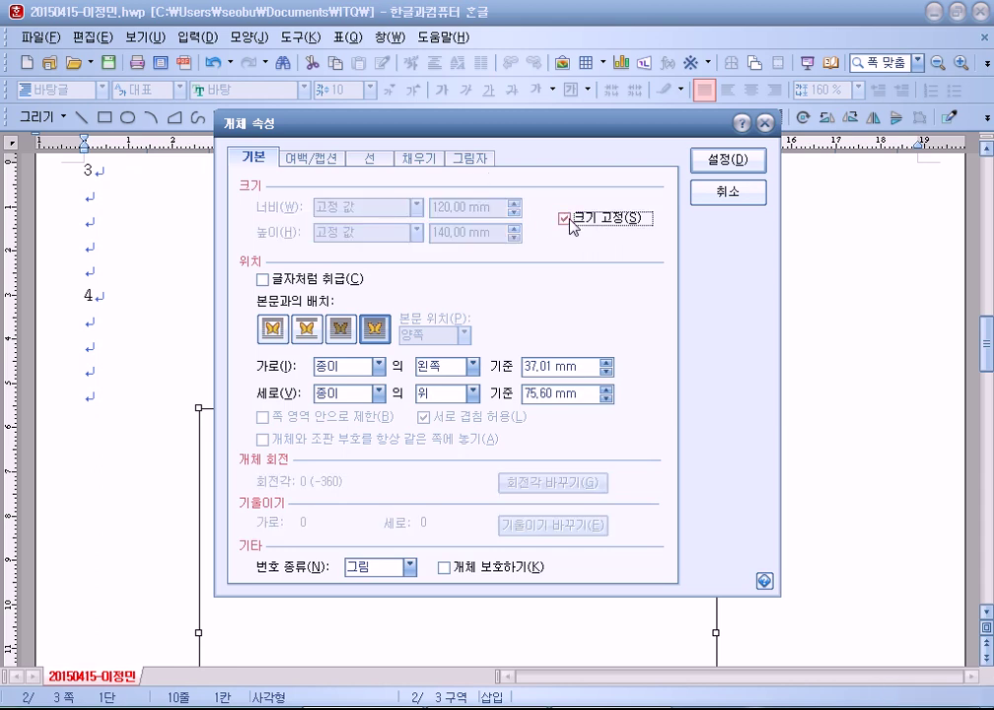
click(566, 219)
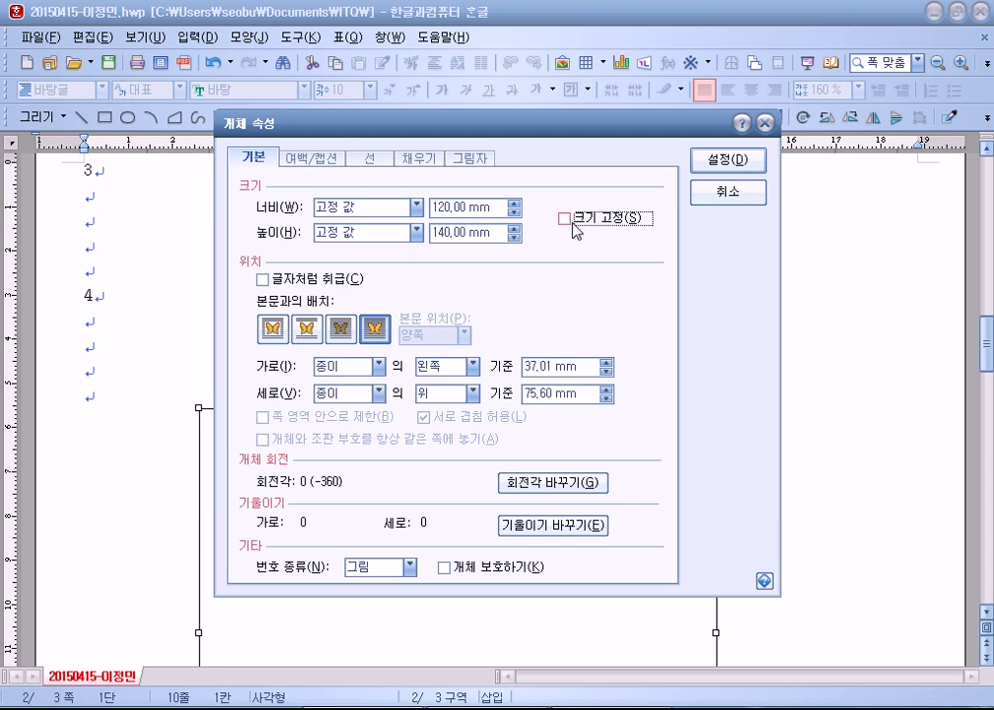
click(731, 160)
Step: Stretch the rectangle's right edge slightly to a width of about 122 mm
scroll(570, 366, down, 4)
mouse_move(730, 509)
mouse_down()
mouse_move(805, 511)
mouse_move(739, 509)
mouse_up()
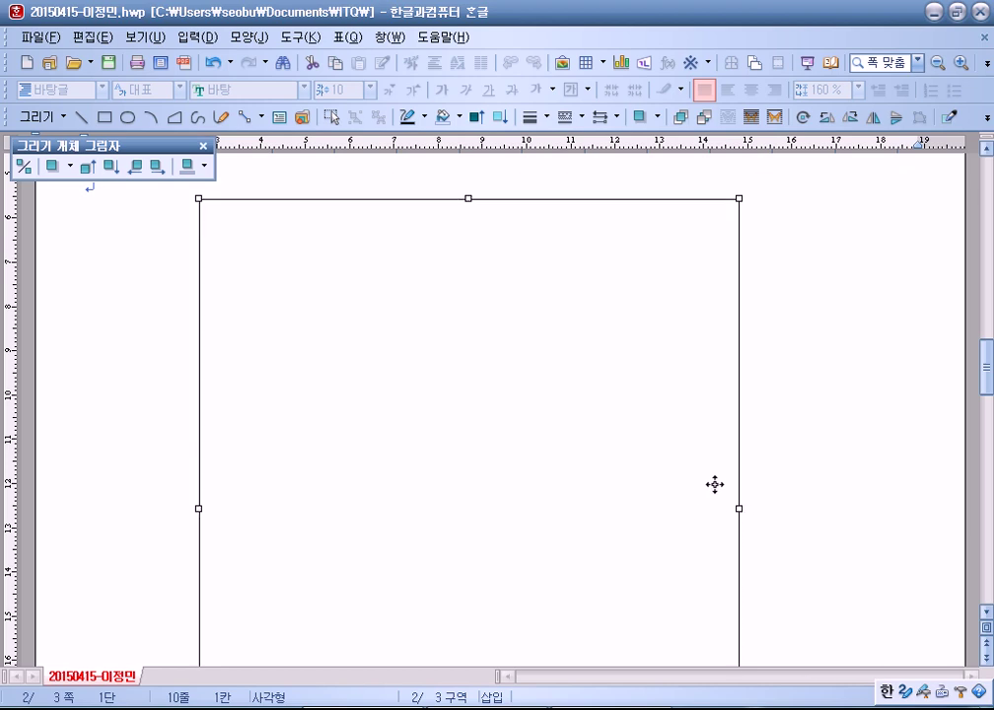
Step: Set the rectangle's width to 120 mm and lock its size in the object properties
double_click(660, 483)
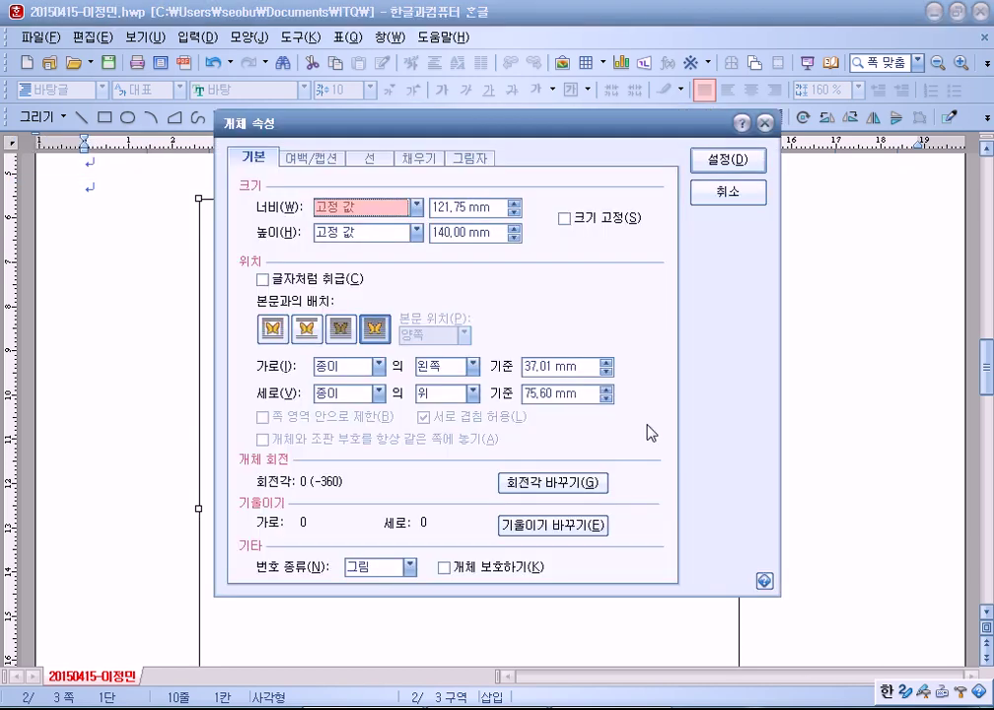
click(514, 212)
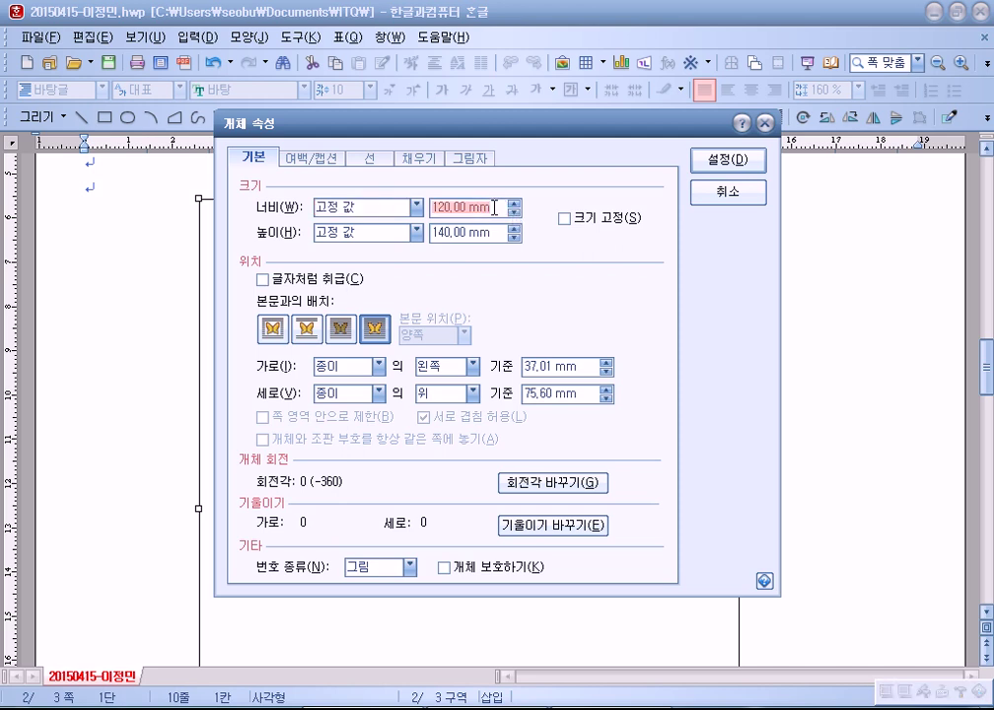
click(493, 231)
click(568, 219)
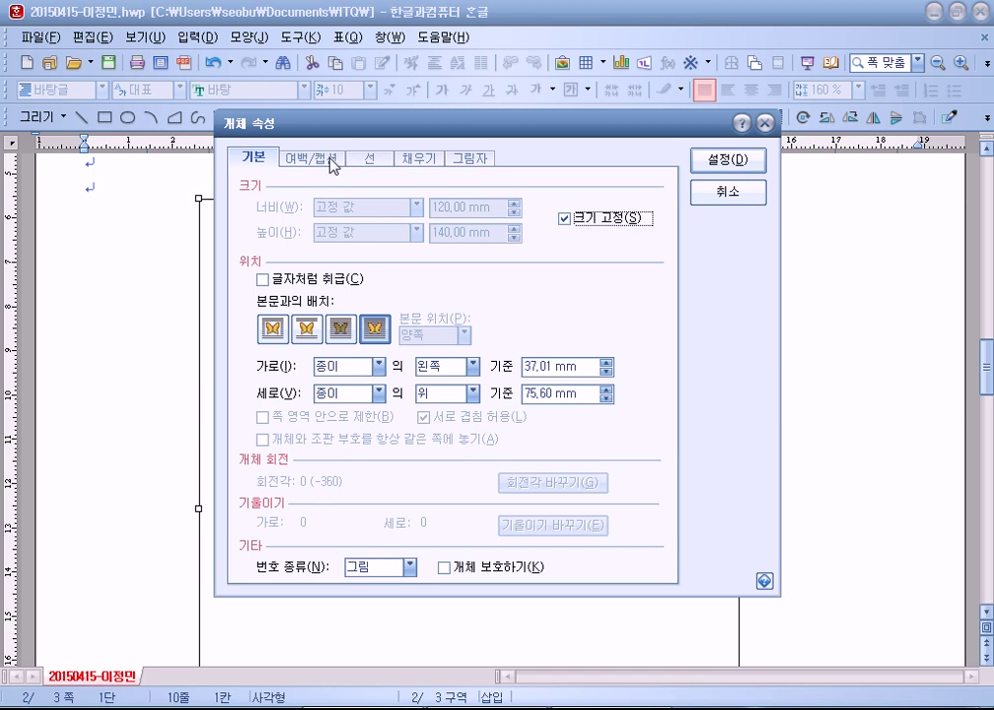
Step: Try no fill, a light orange and a light gray face colour in the rectangle's fill settings
click(421, 159)
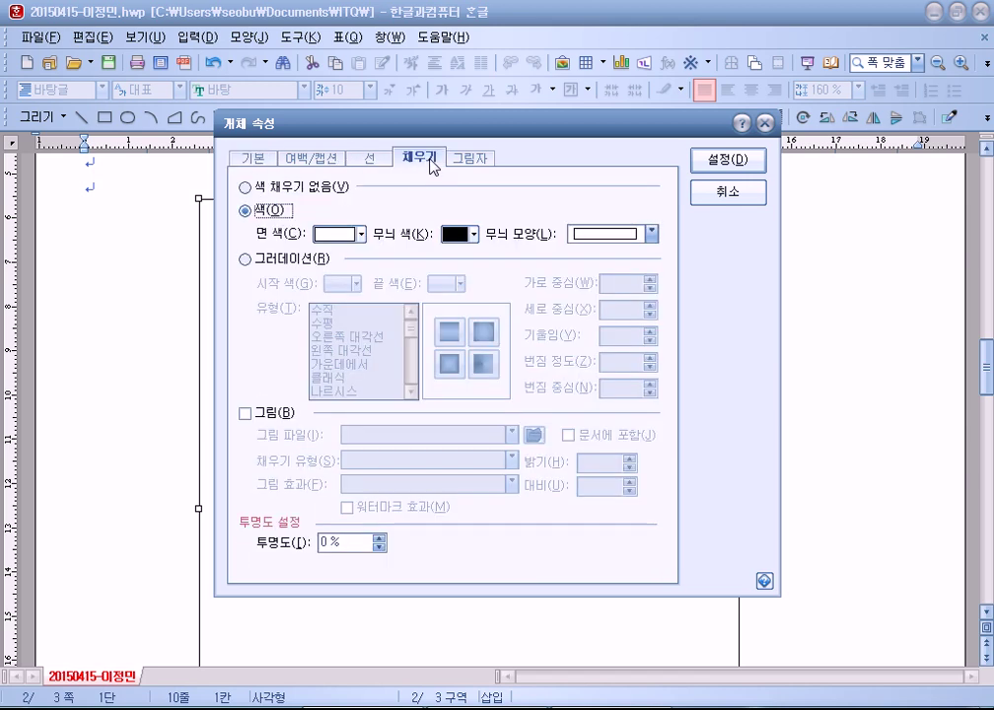
drag(430, 124, 560, 135)
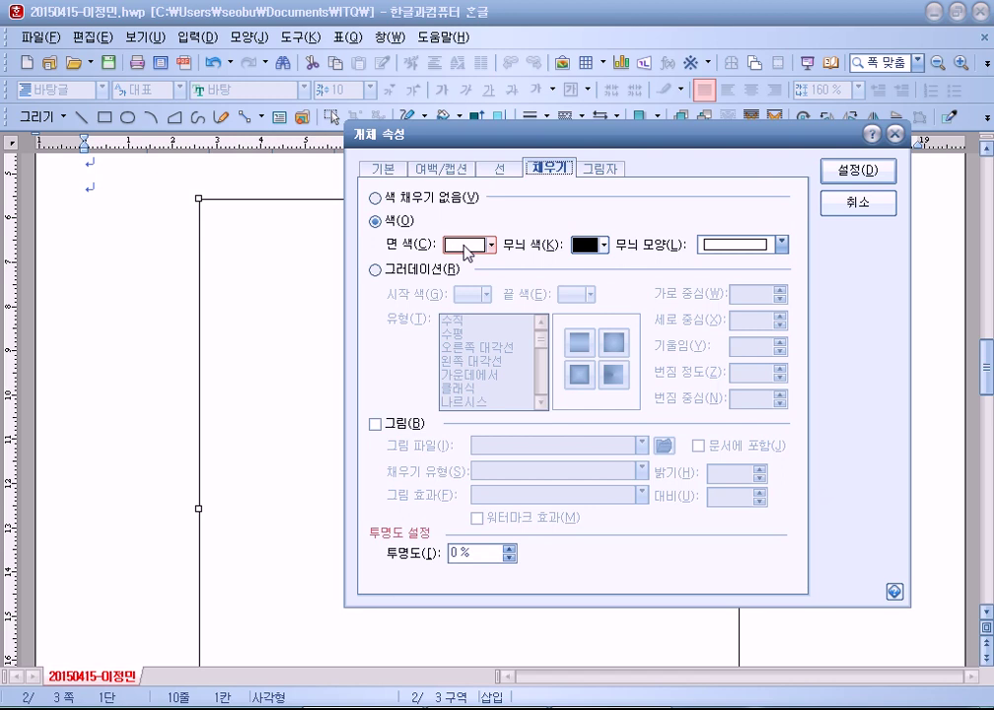
click(399, 198)
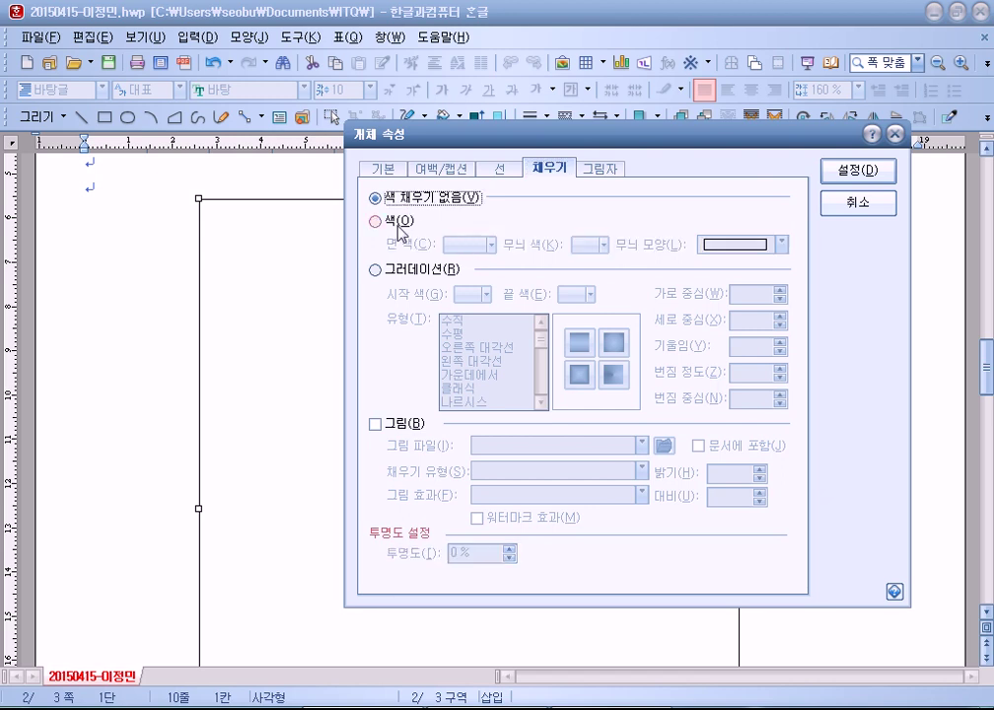
click(395, 222)
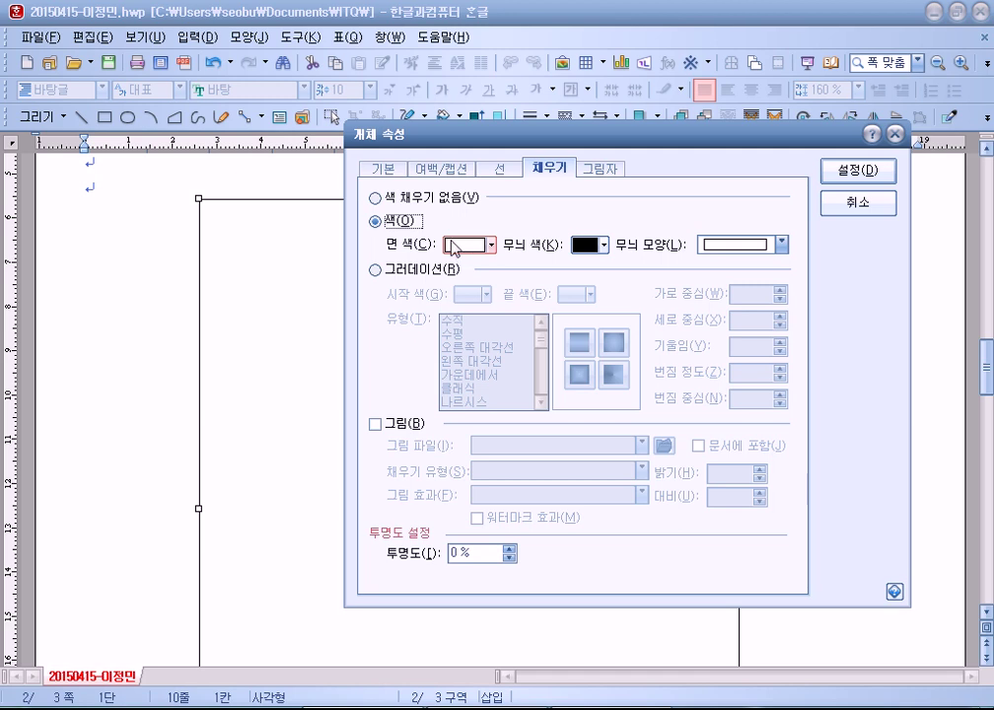
click(452, 247)
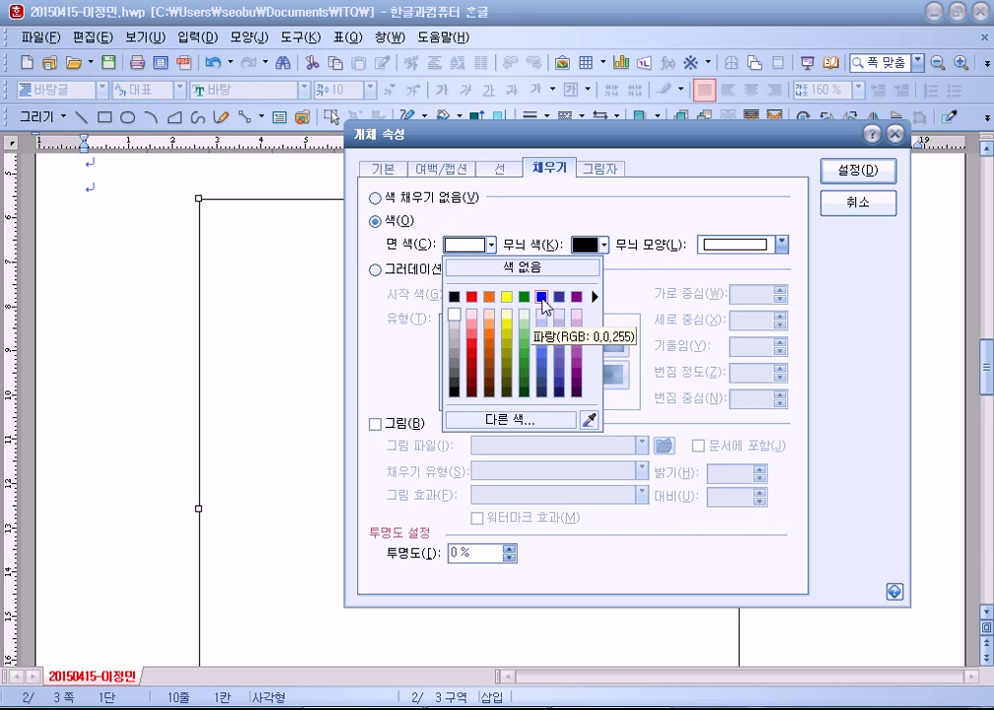
click(490, 325)
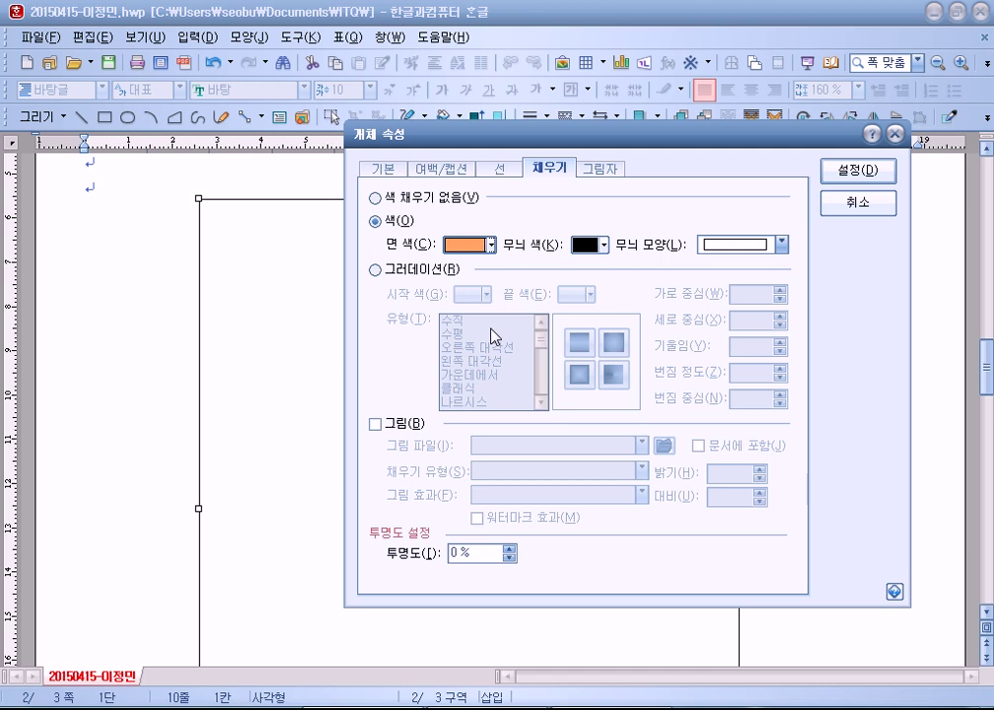
click(487, 245)
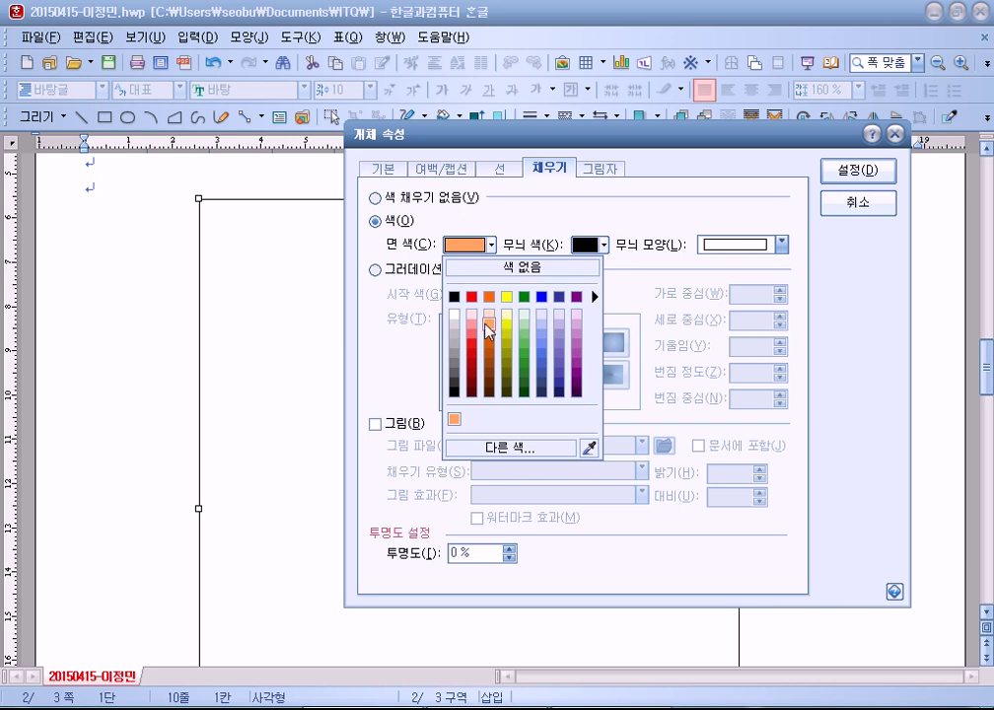
click(453, 327)
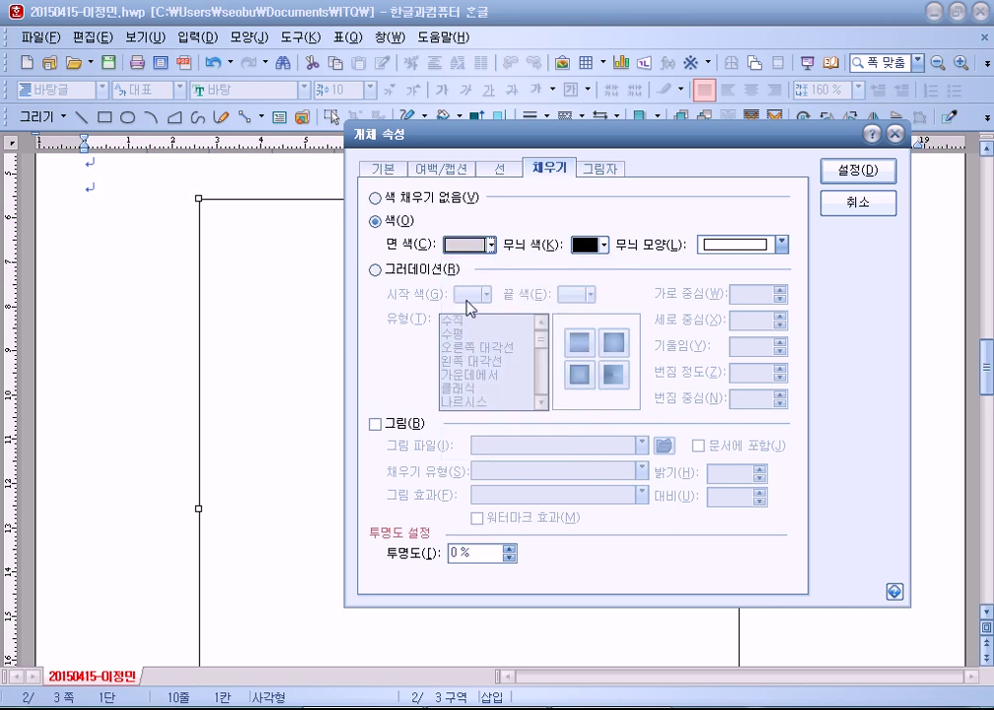
Step: Fill the rectangle with light tomato (RGB 255,153,153) and shift it slightly down and to the right
click(473, 250)
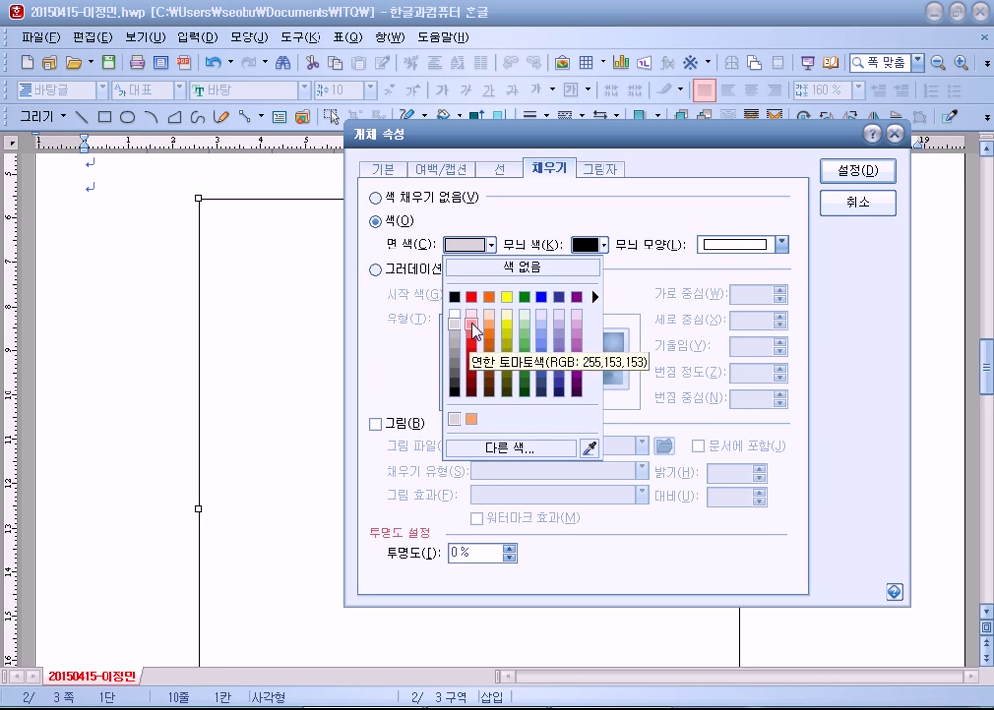
click(473, 331)
click(846, 176)
drag(626, 408, 648, 424)
scroll(825, 452, up, 3)
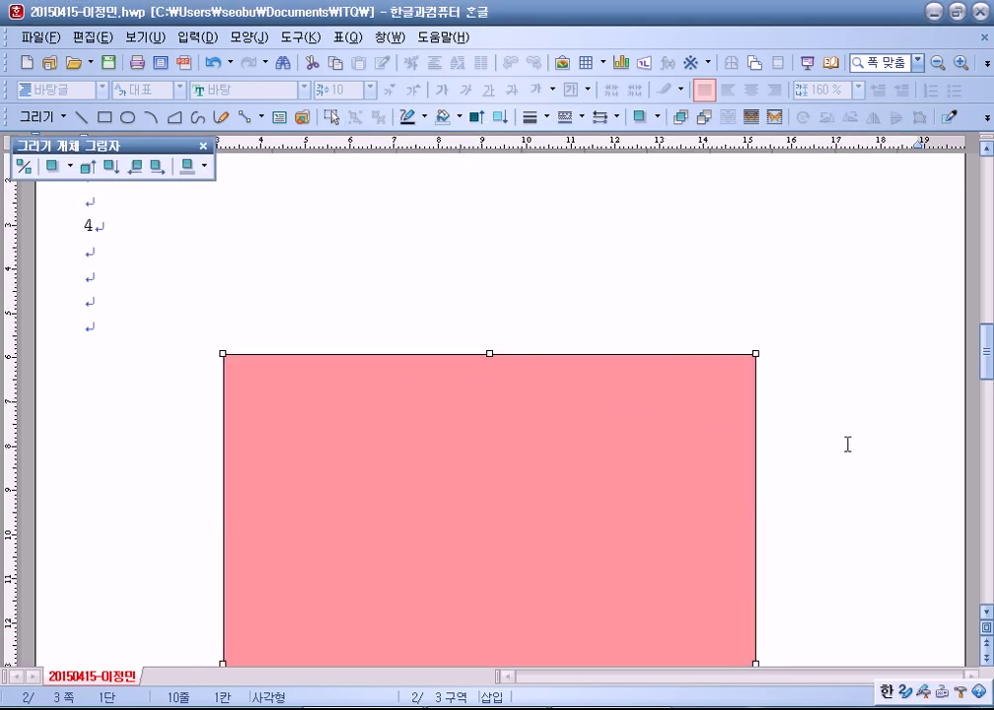
Step: Draw a wide, low rectangle across the pink background rectangle's upper edge and shift it slightly to the right
click(835, 449)
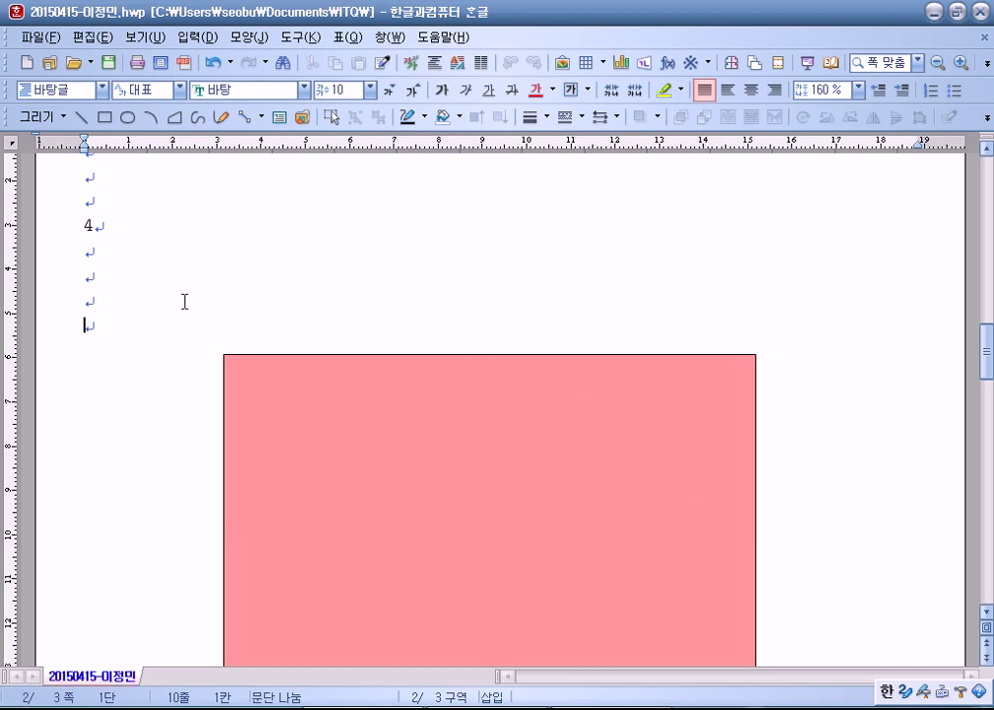
click(103, 119)
mouse_move(231, 324)
mouse_down()
mouse_move(510, 375)
mouse_move(759, 391)
mouse_move(727, 387)
mouse_up()
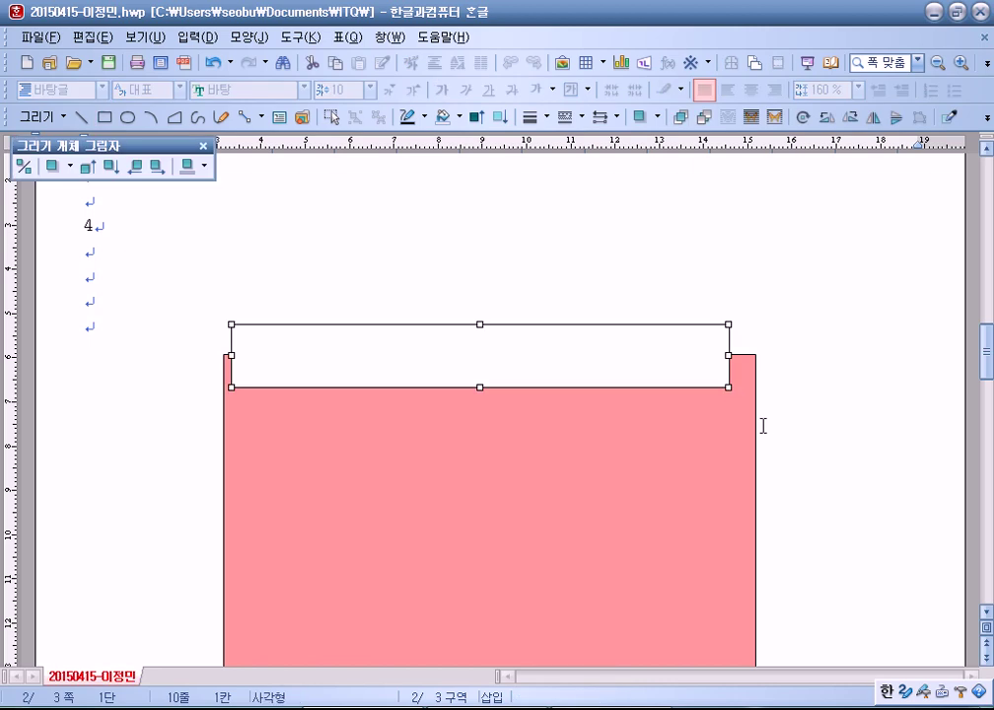
drag(676, 353, 684, 353)
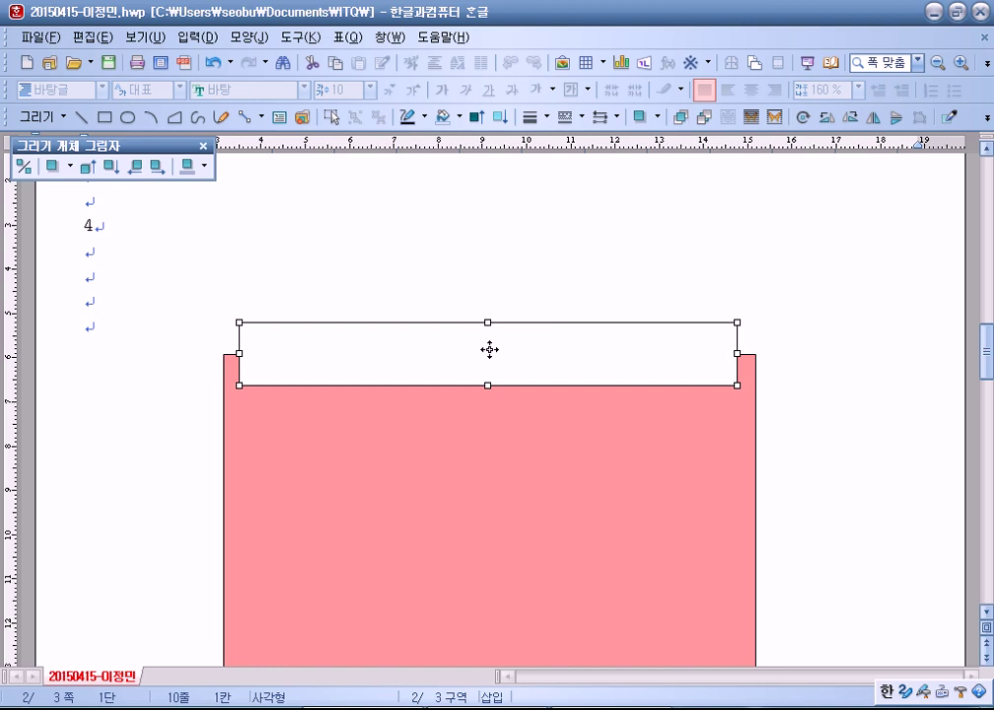
Step: Delete the white rectangle drawn across the pink background's upper edge
click(433, 258)
click(422, 339)
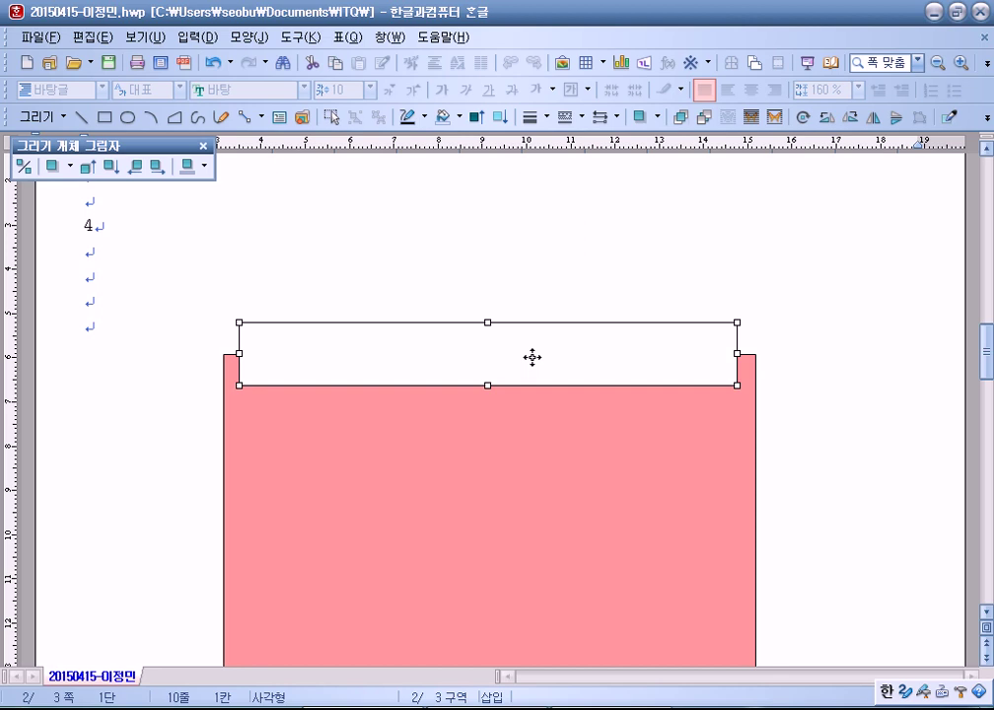
click(326, 265)
click(341, 348)
key(Delete)
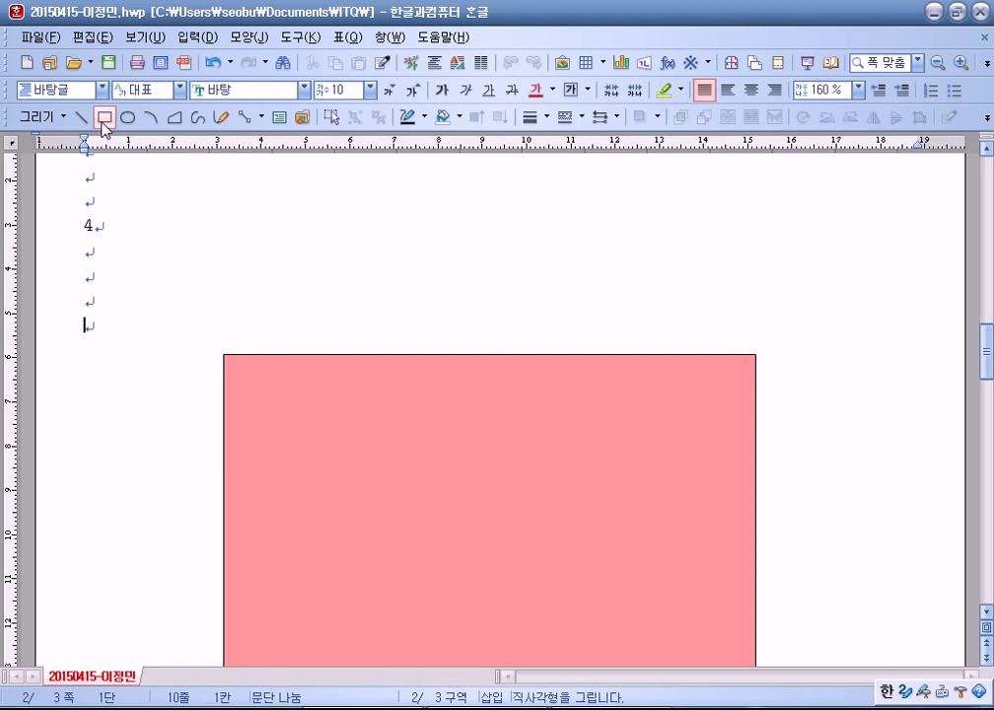
Step: Draw a wide text box across the pink background rectangle's upper edge
click(281, 118)
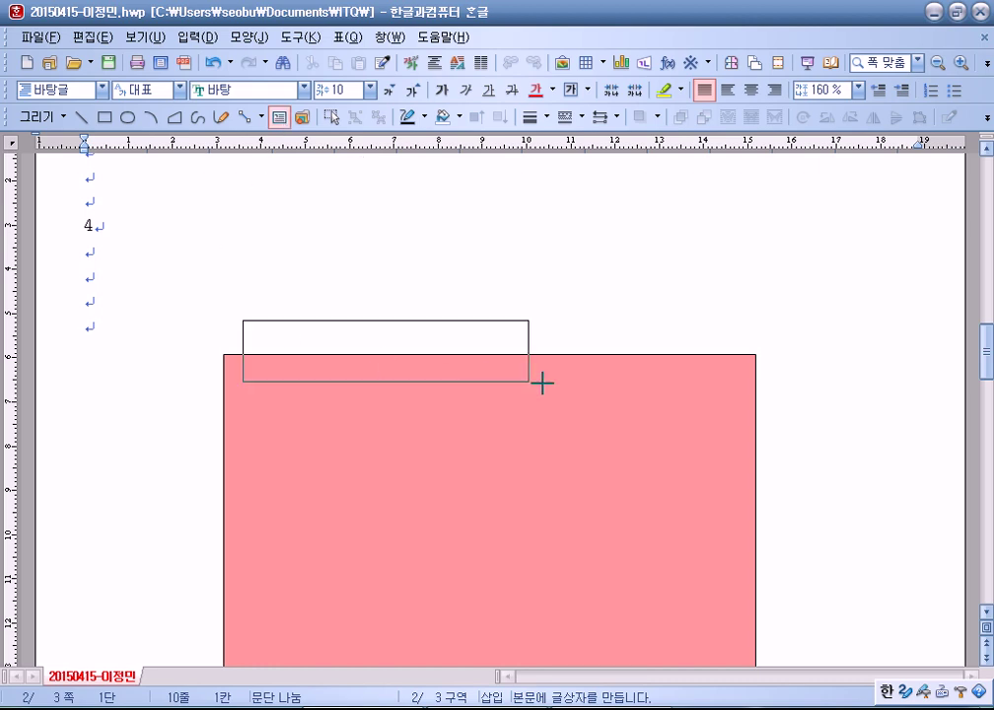
drag(243, 321, 714, 385)
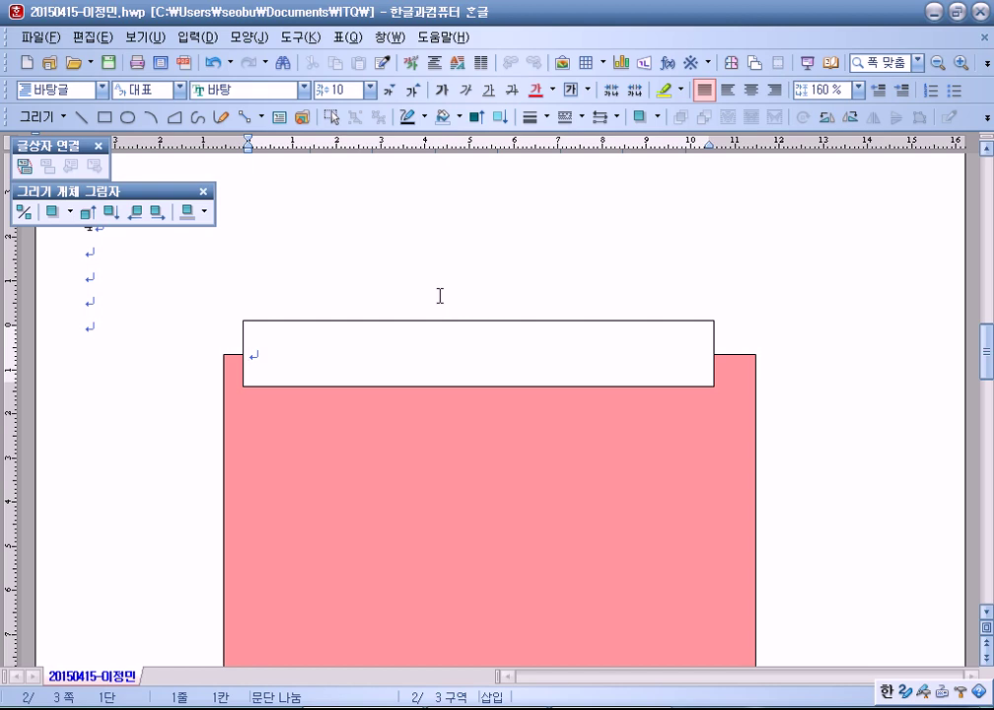
Step: Select the empty text box by its border and delete it
click(85, 300)
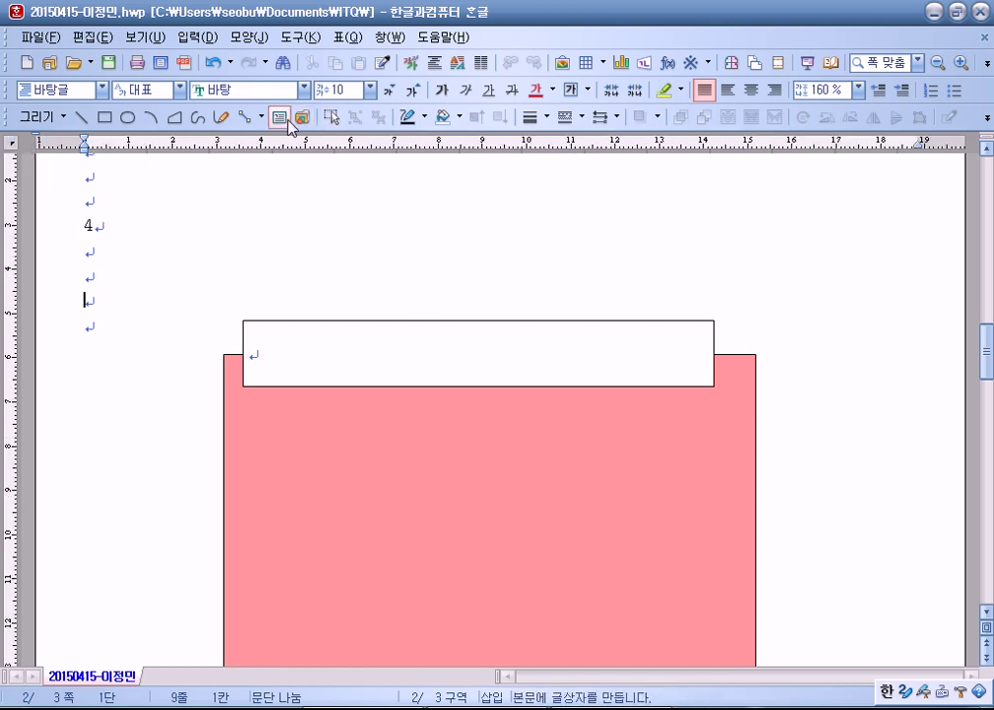
click(295, 321)
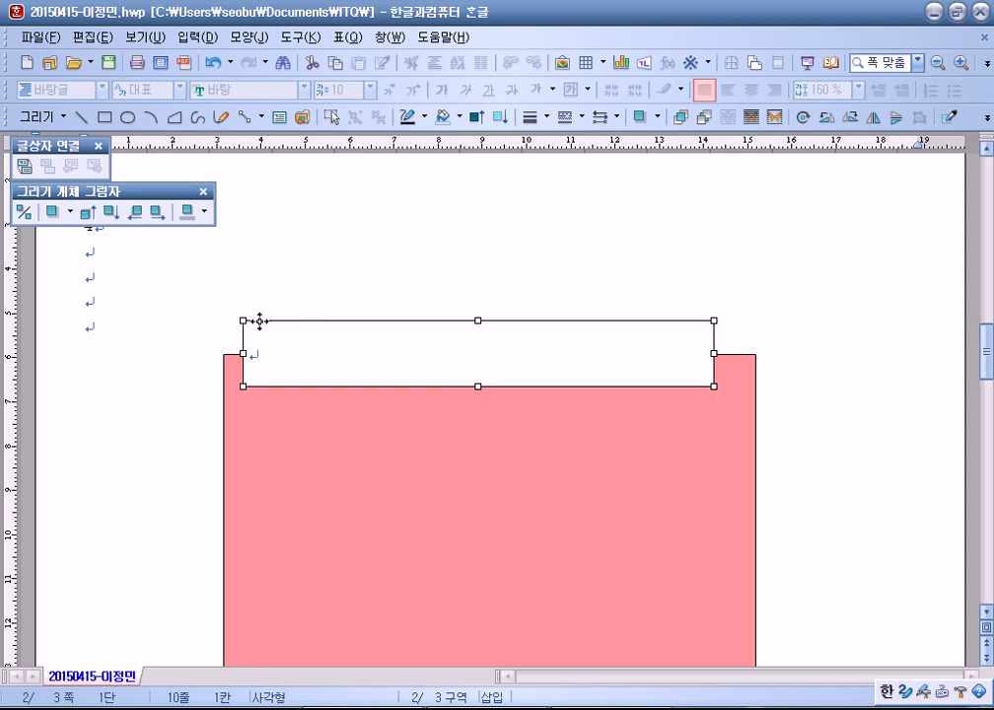
click(142, 307)
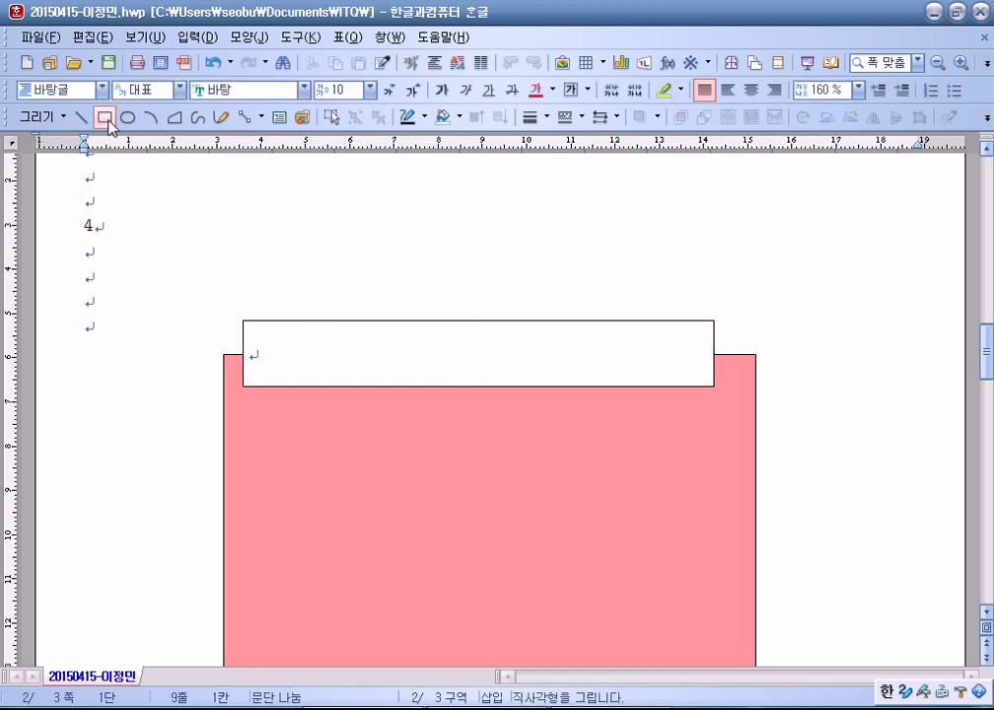
click(327, 323)
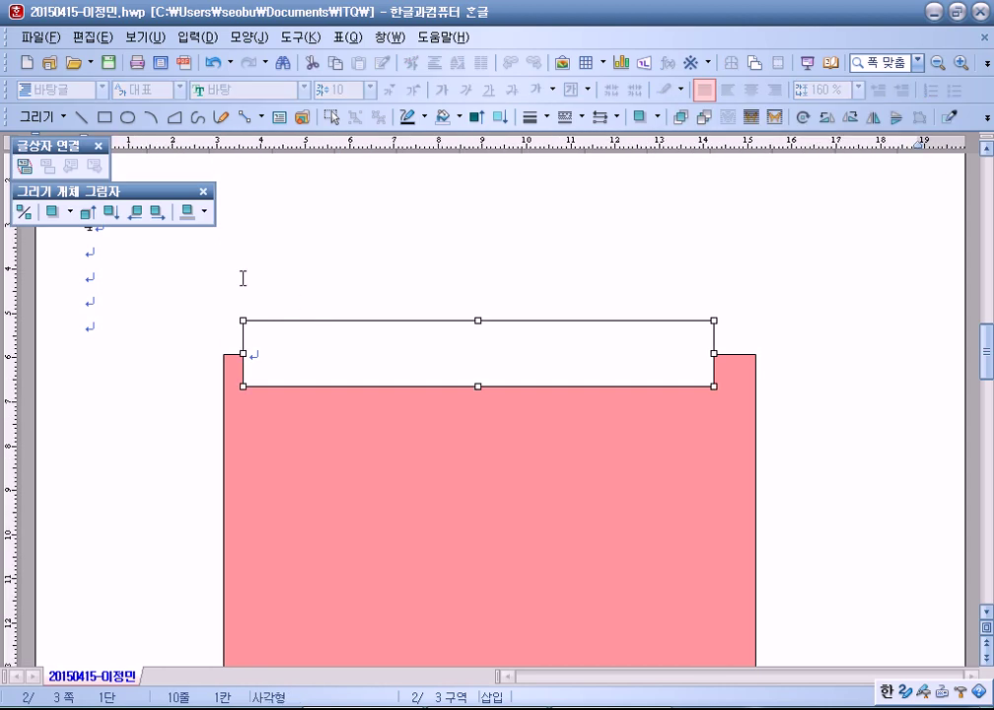
key(Delete)
Step: Draw a title rectangle about 10 cm wide and 1 cm high across the pink background's upper edge
click(105, 117)
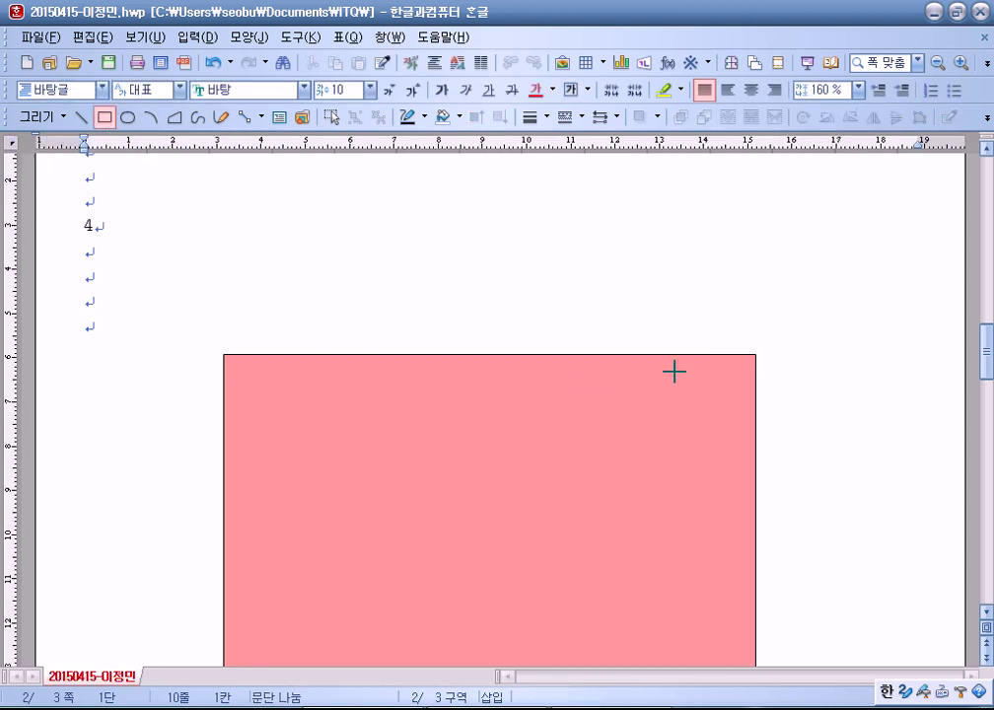
drag(257, 324, 704, 374)
right_click(570, 348)
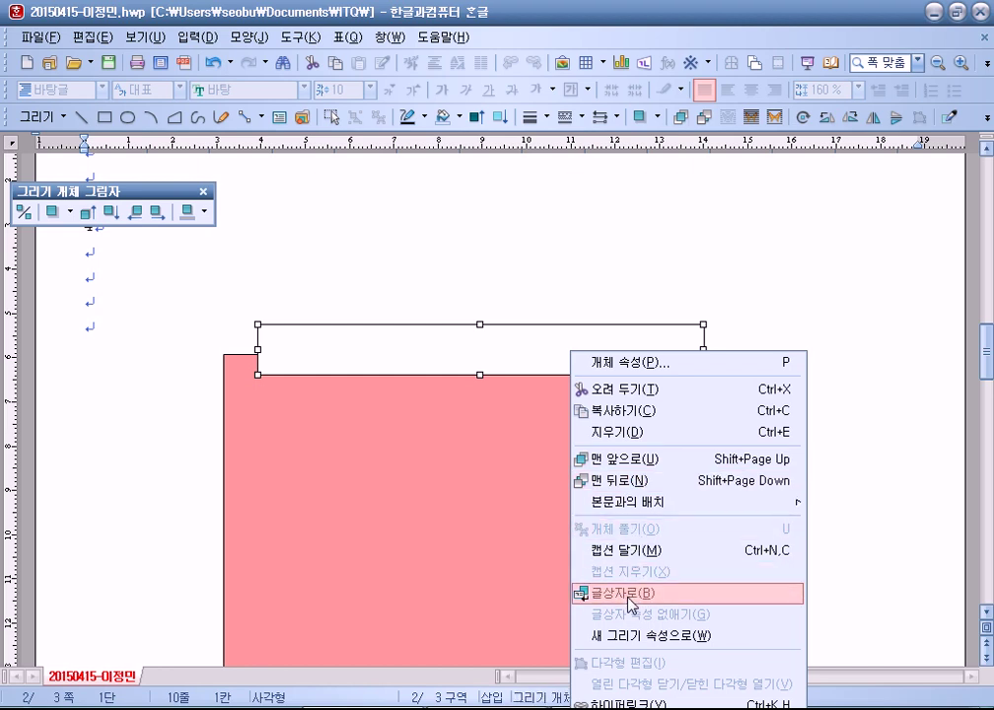
key(b)
key(Escape)
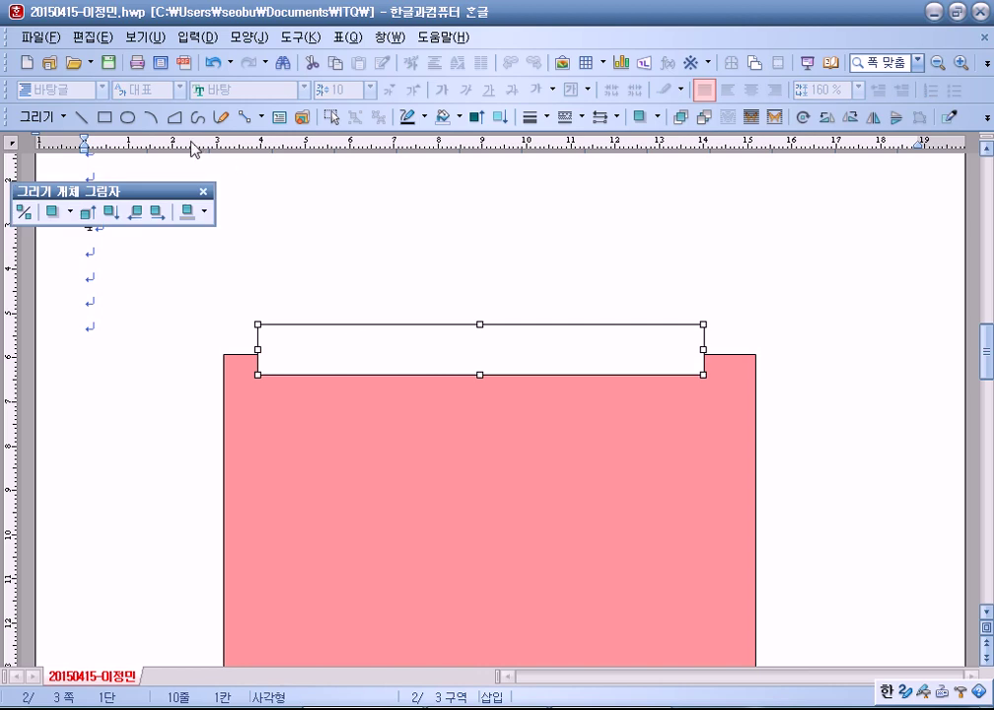
Step: Draw an ellipse above the title rectangle and convert it into a text box
click(128, 119)
drag(300, 213, 443, 307)
right_click(366, 262)
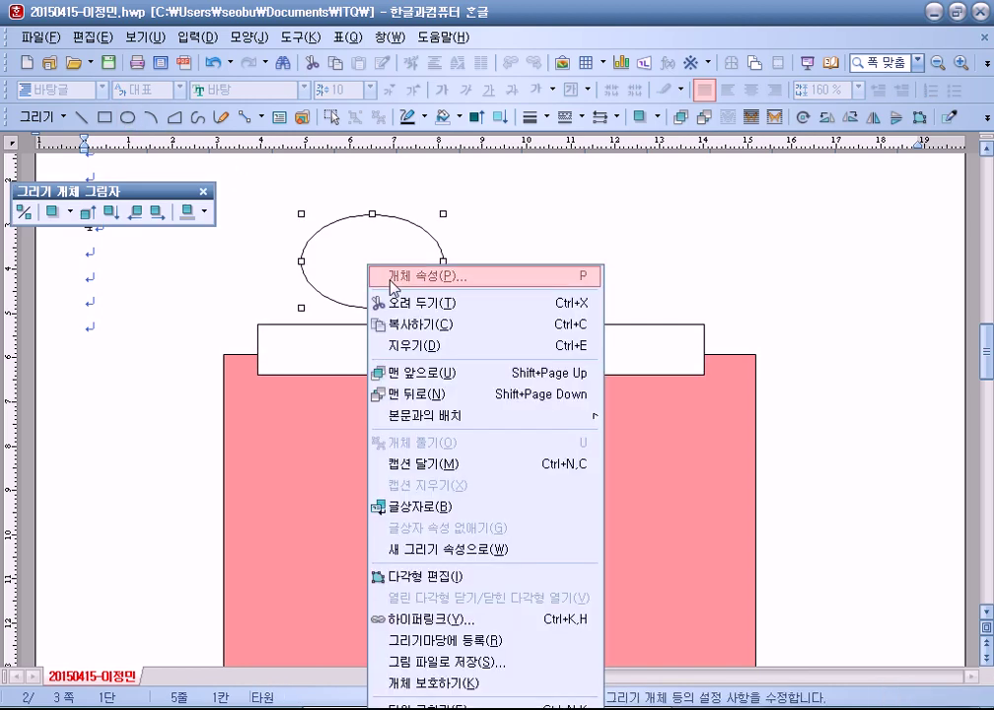
click(410, 507)
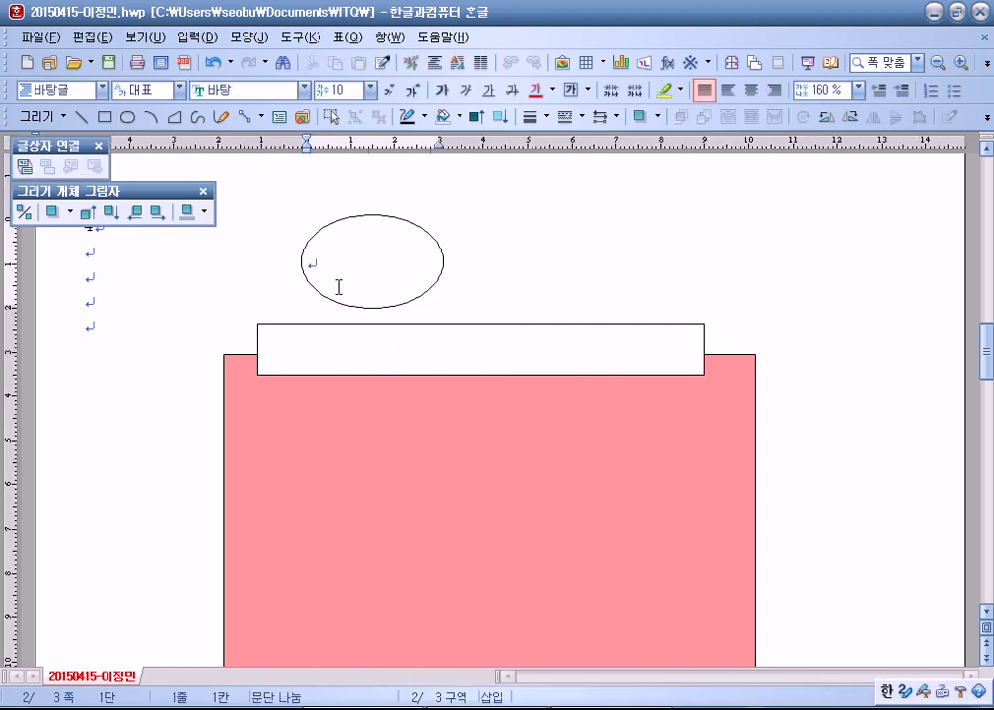
Step: Delete the ellipse text box above the title rectangle
click(442, 269)
key(Delete)
Step: Convert the title rectangle into a text box and enter "하늘을 향한 꿈과 열정으로" in it
click(366, 350)
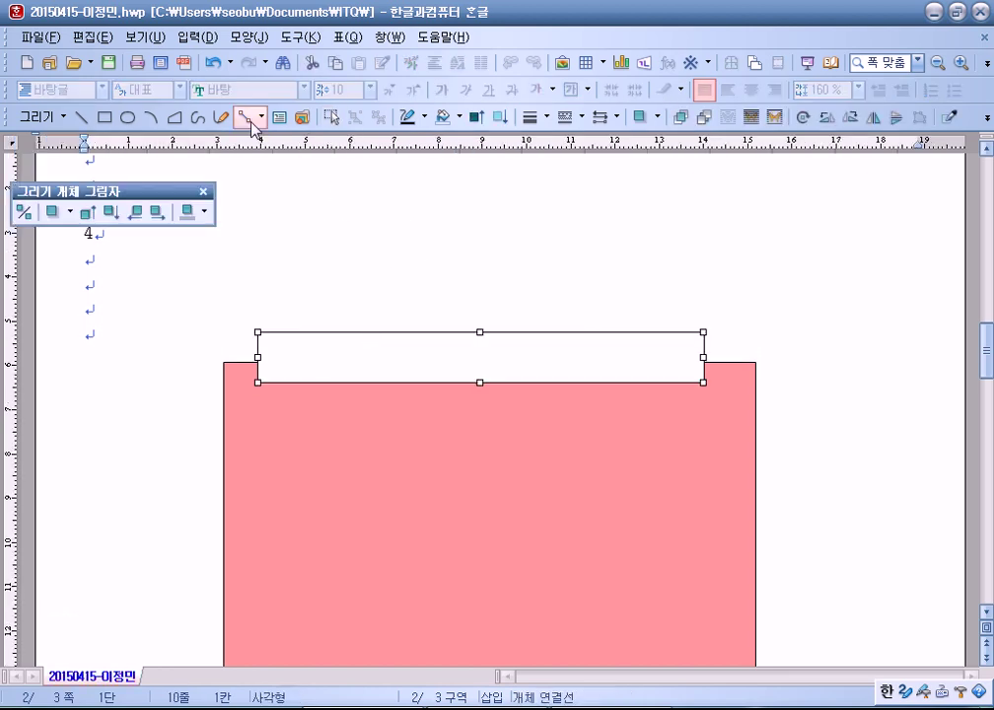
right_click(318, 357)
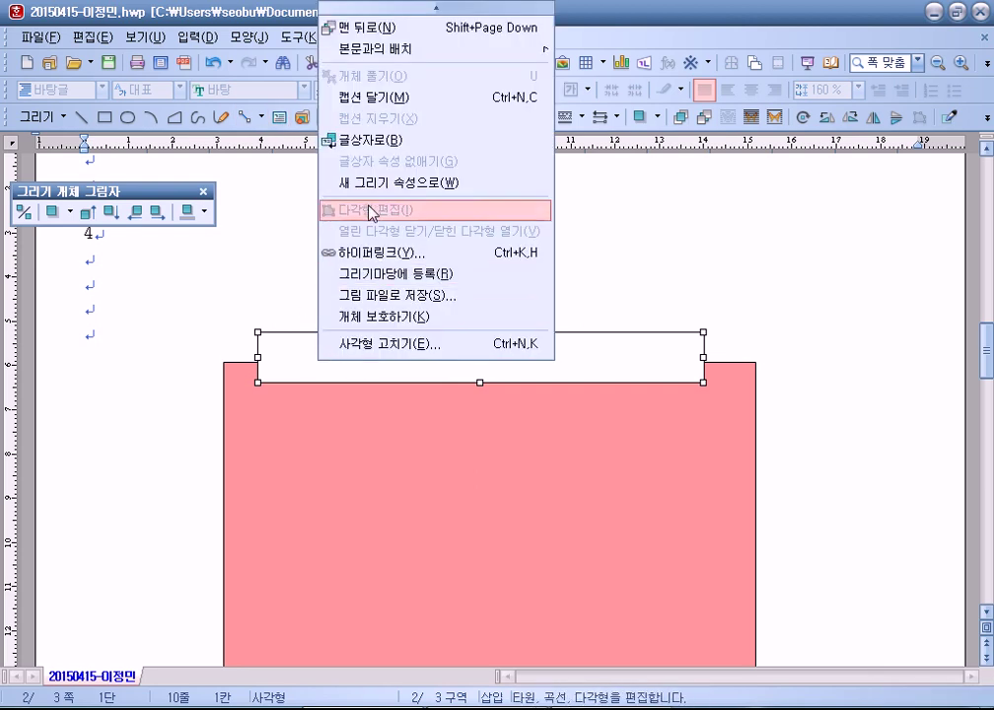
click(347, 139)
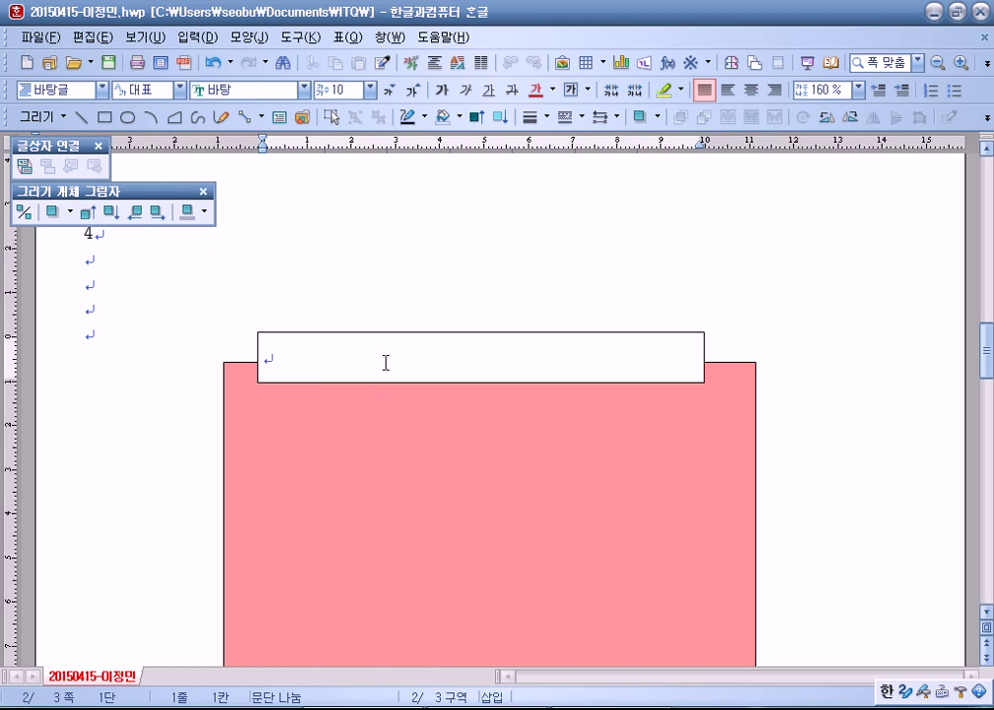
text(하늘을 하향한 꿈과 ㅇ열정으로)
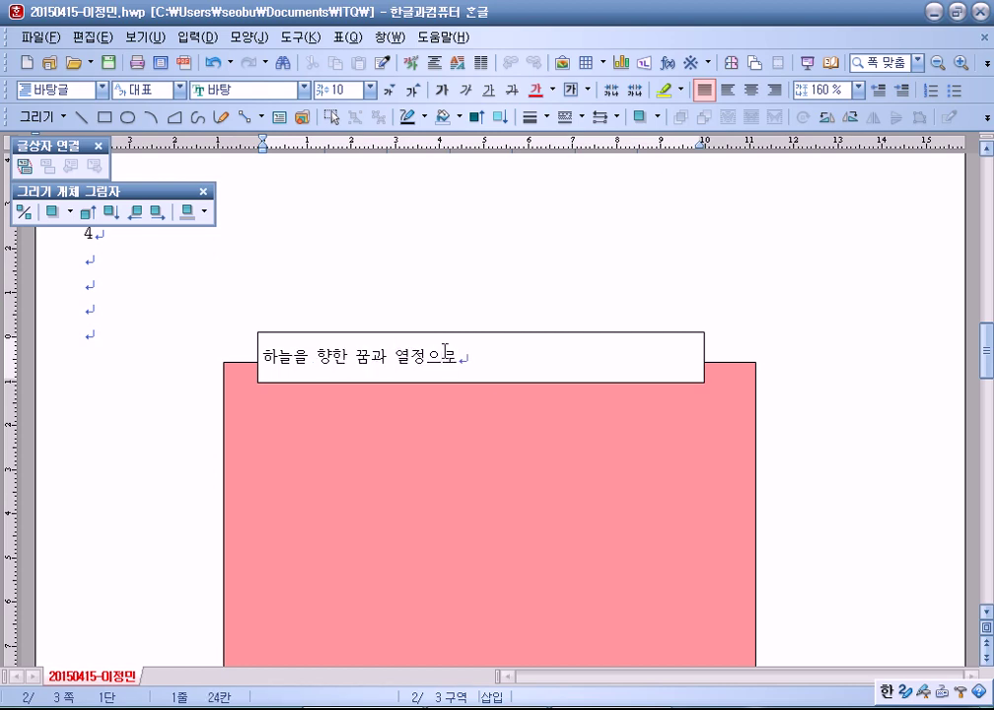
click(546, 361)
key(shift+Escape)
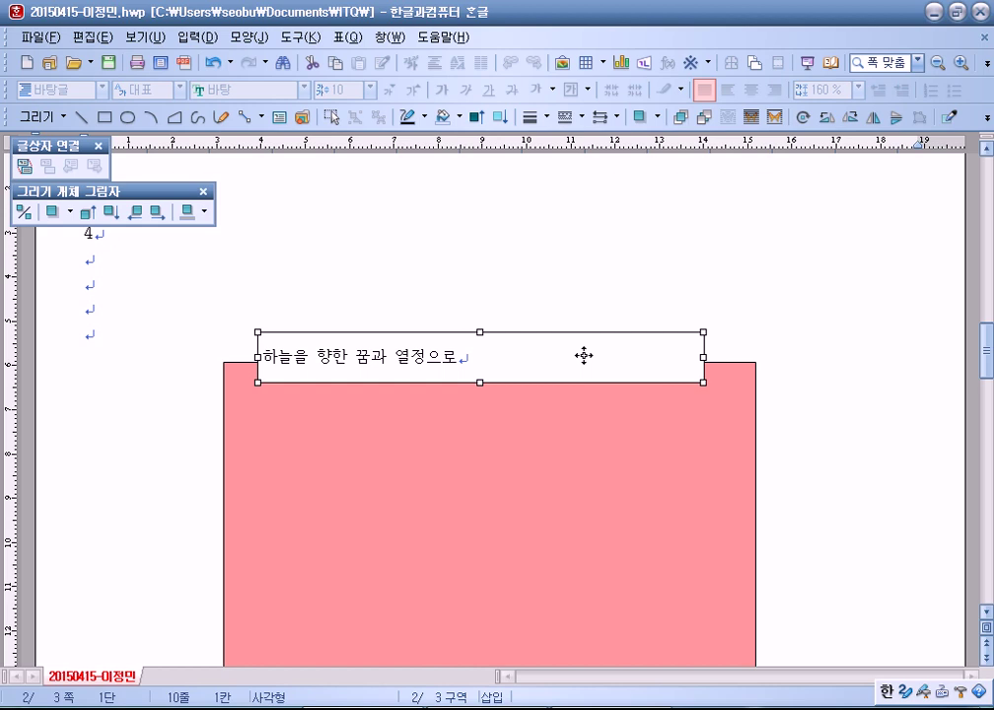
Step: Set the title text "하늘을 향한 꿈과 열정으로" in the 궁서 font at size 22
click(521, 339)
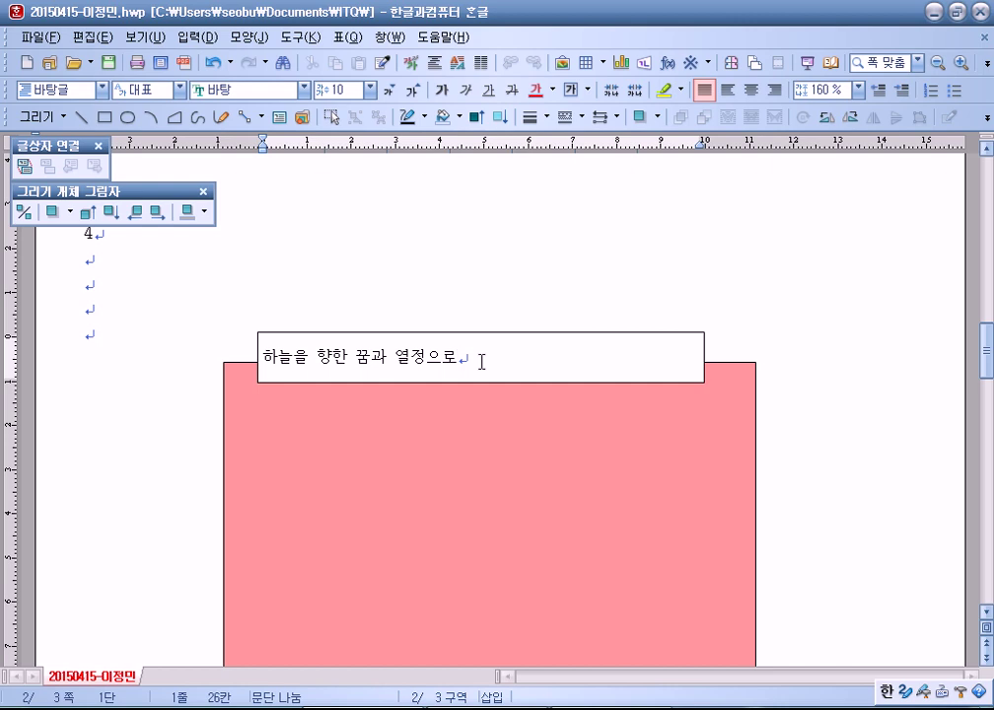
drag(481, 361, 248, 353)
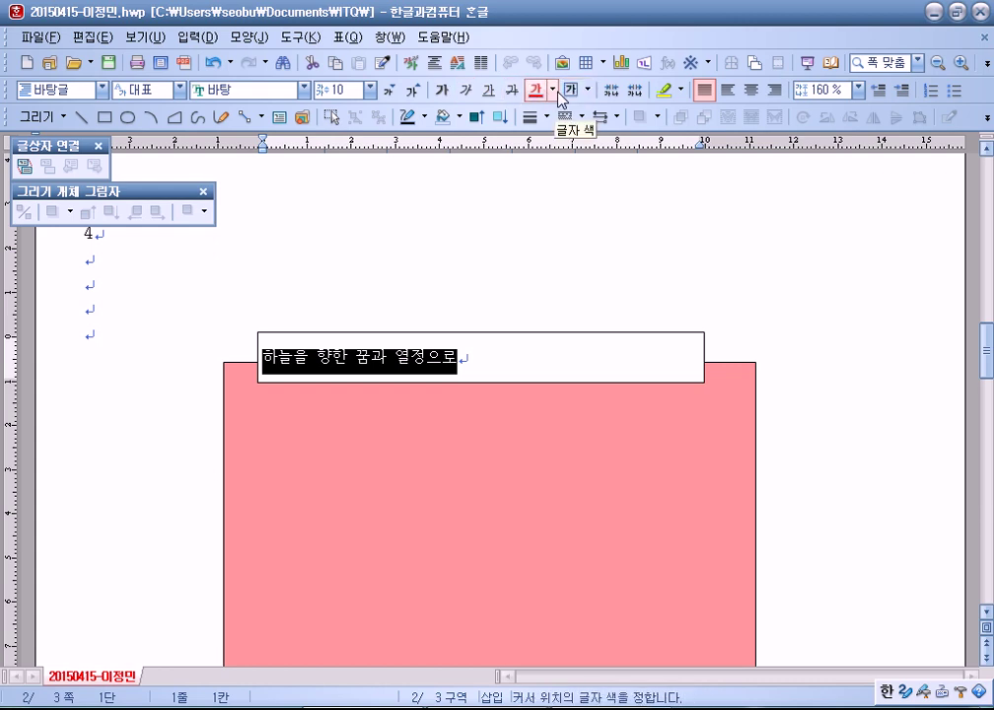
click(303, 89)
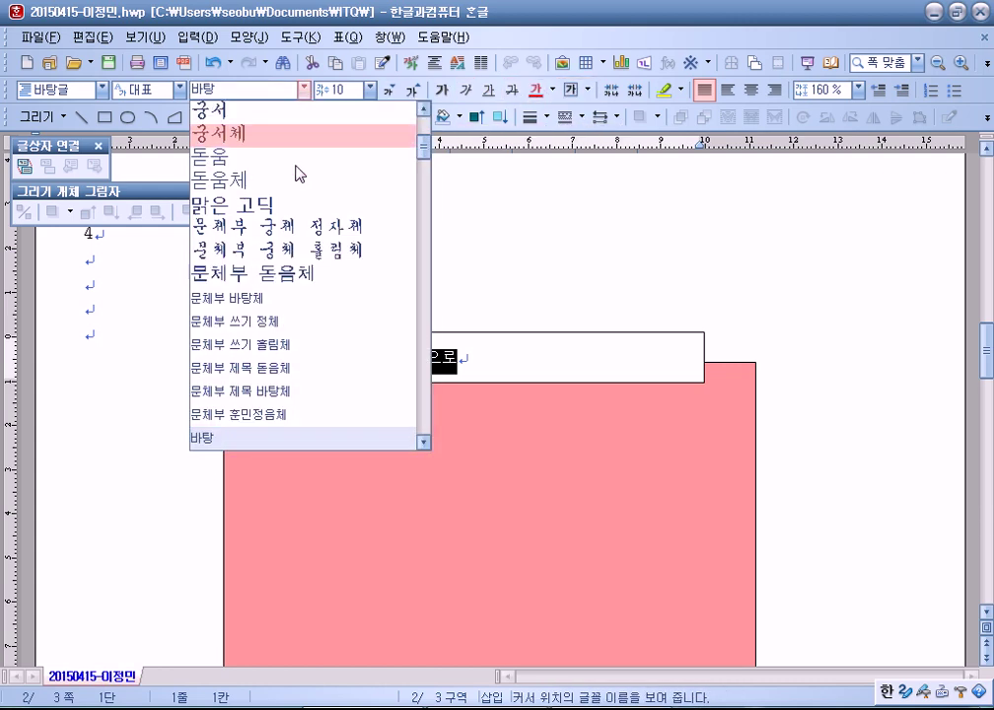
click(237, 117)
click(370, 89)
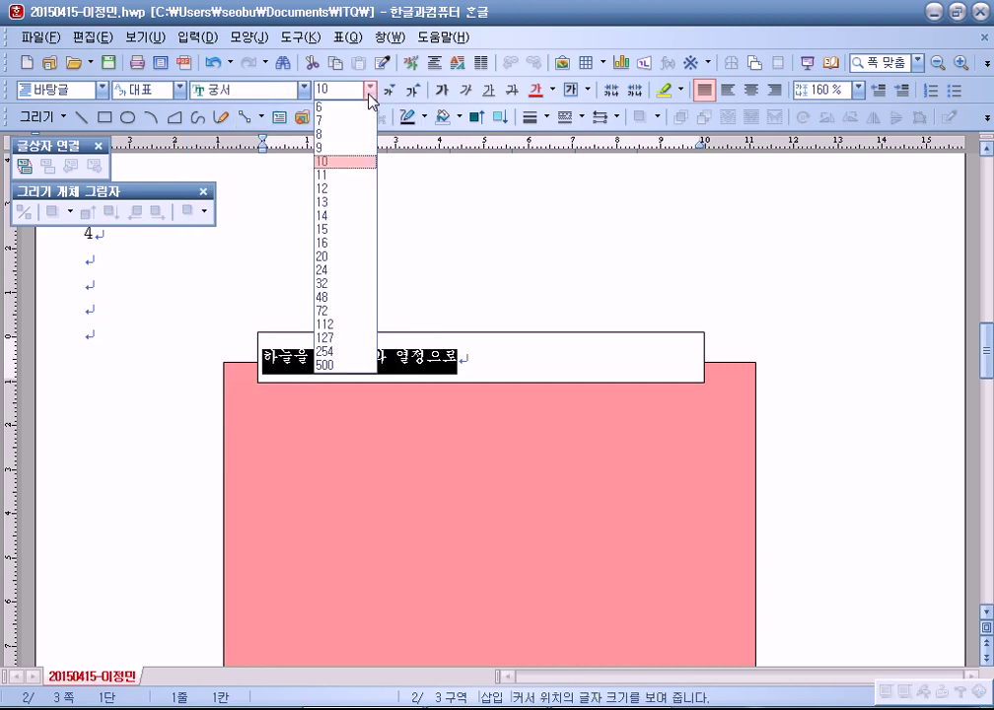
click(329, 258)
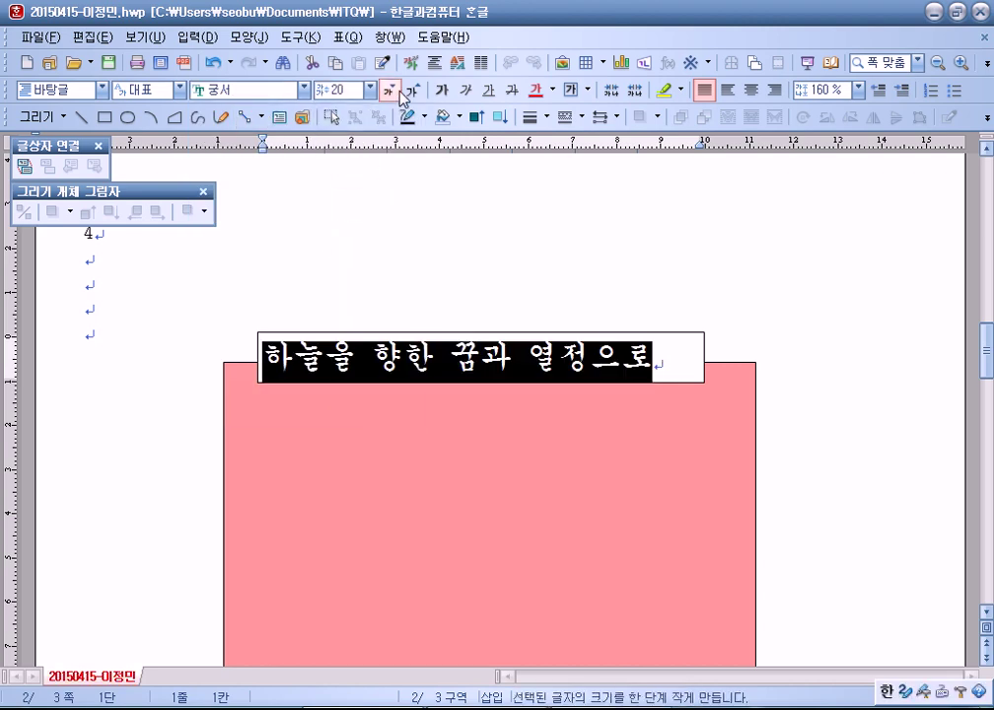
click(418, 92)
click(420, 94)
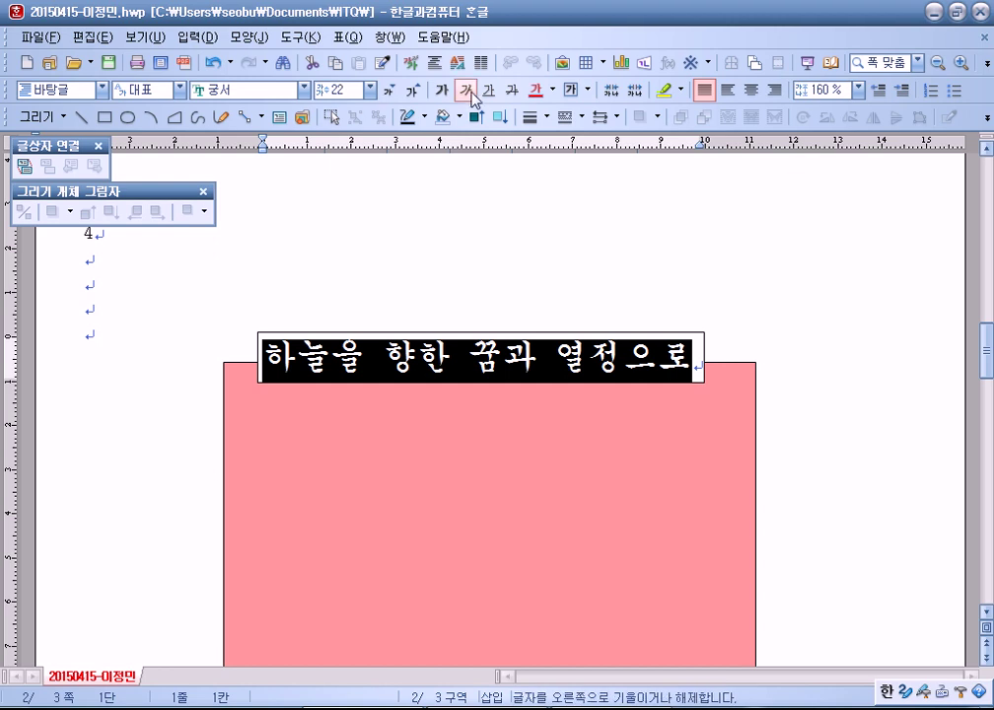
Step: Try font sizes 20 and 23 on the title text, and set it back to 22
click(370, 90)
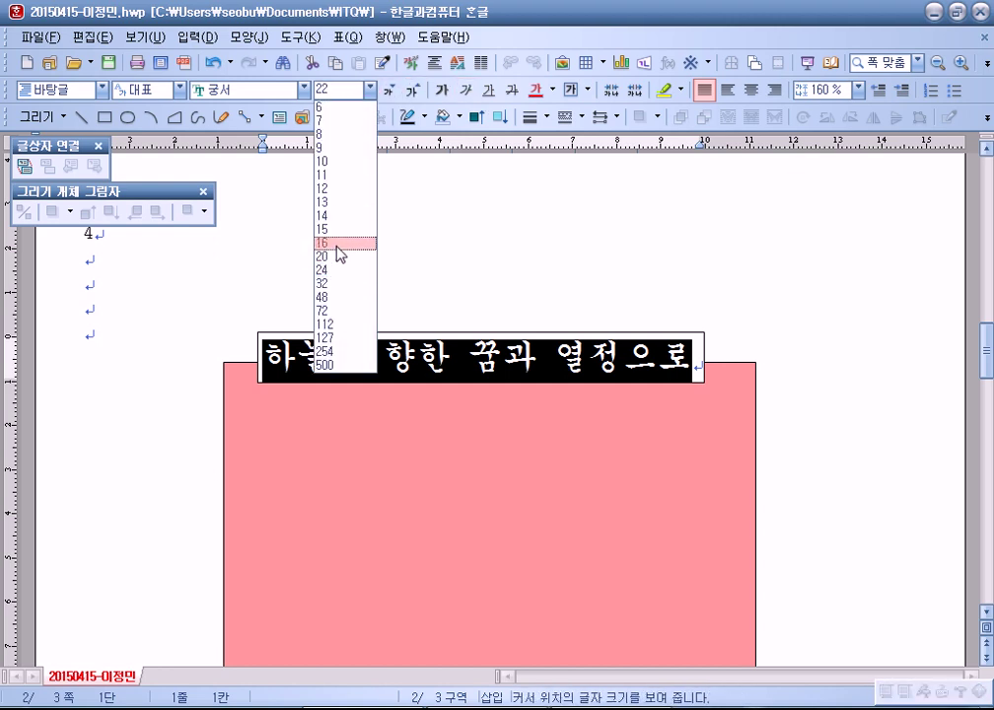
click(361, 89)
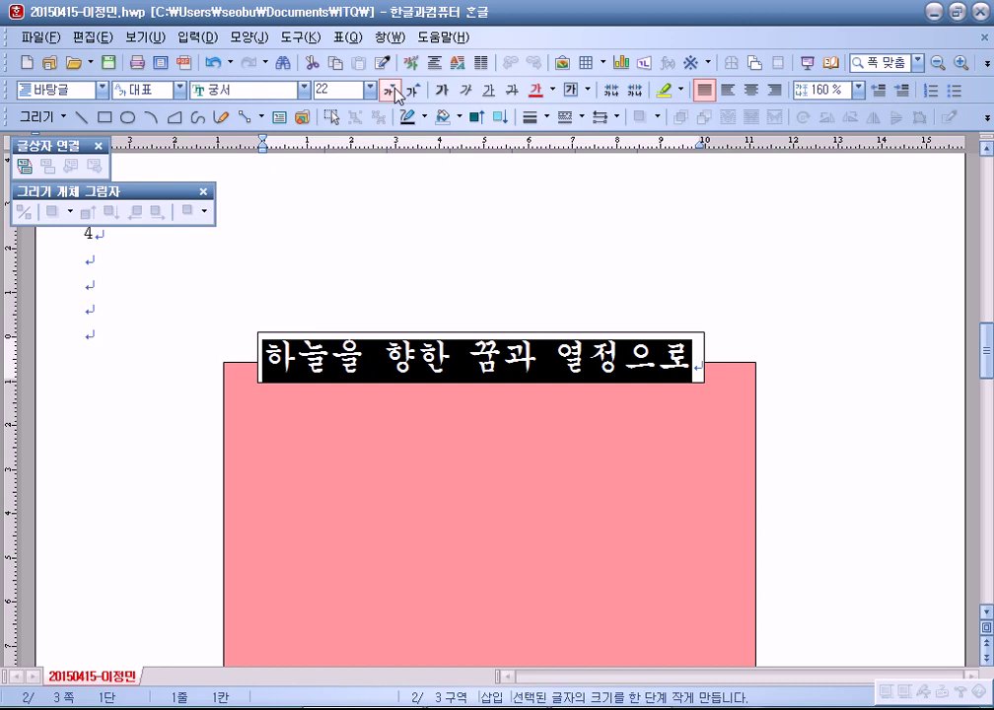
click(392, 93)
click(392, 92)
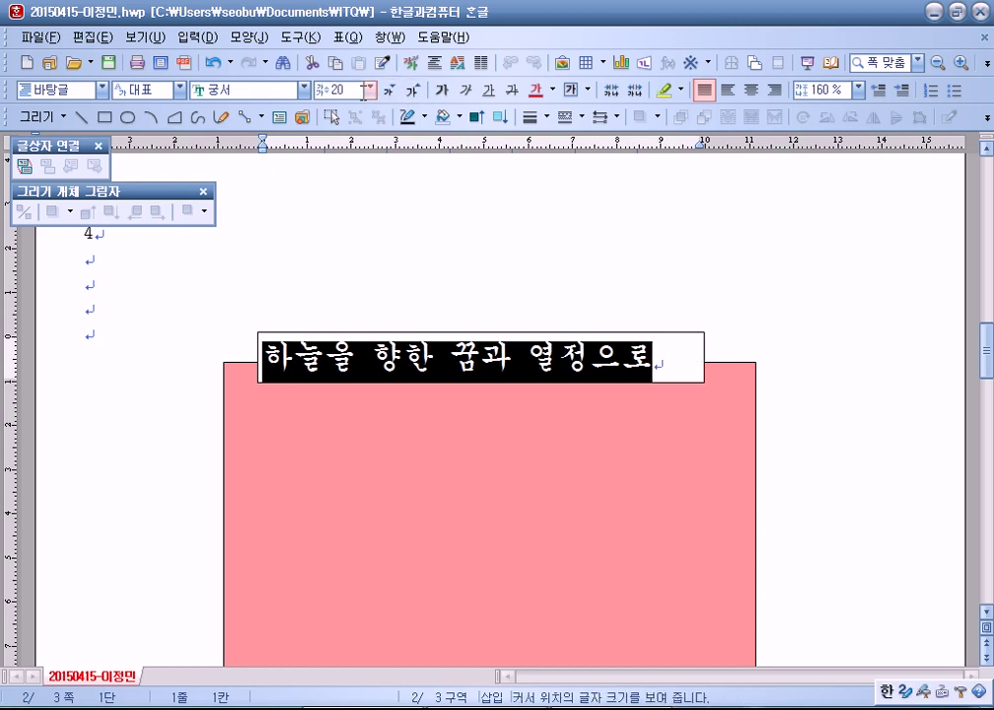
click(415, 93)
click(415, 93)
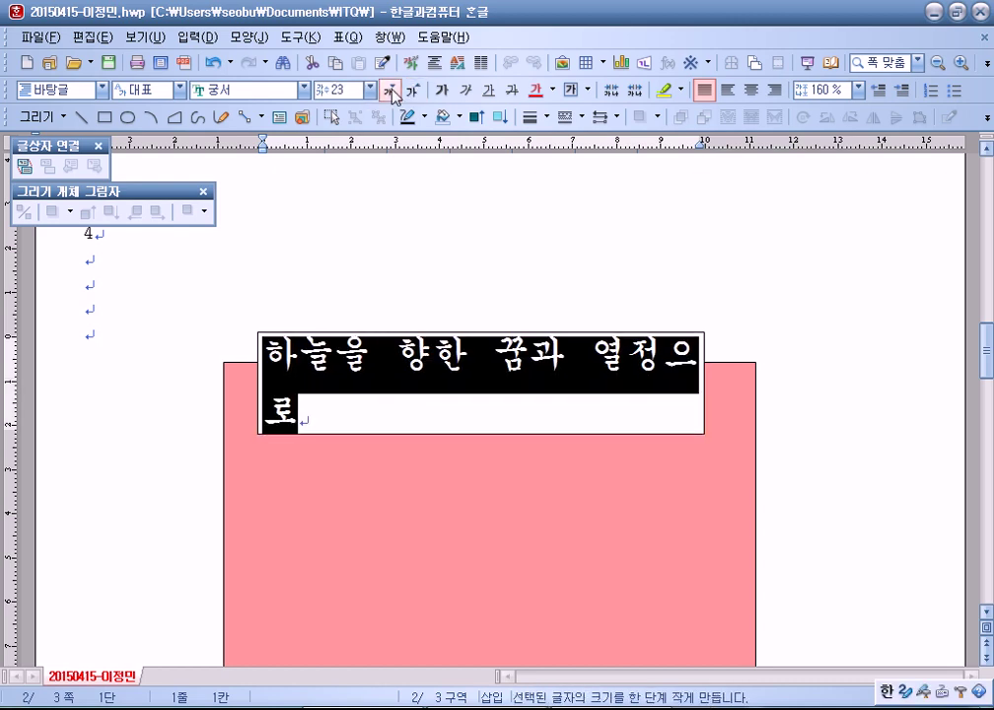
click(393, 93)
click(415, 94)
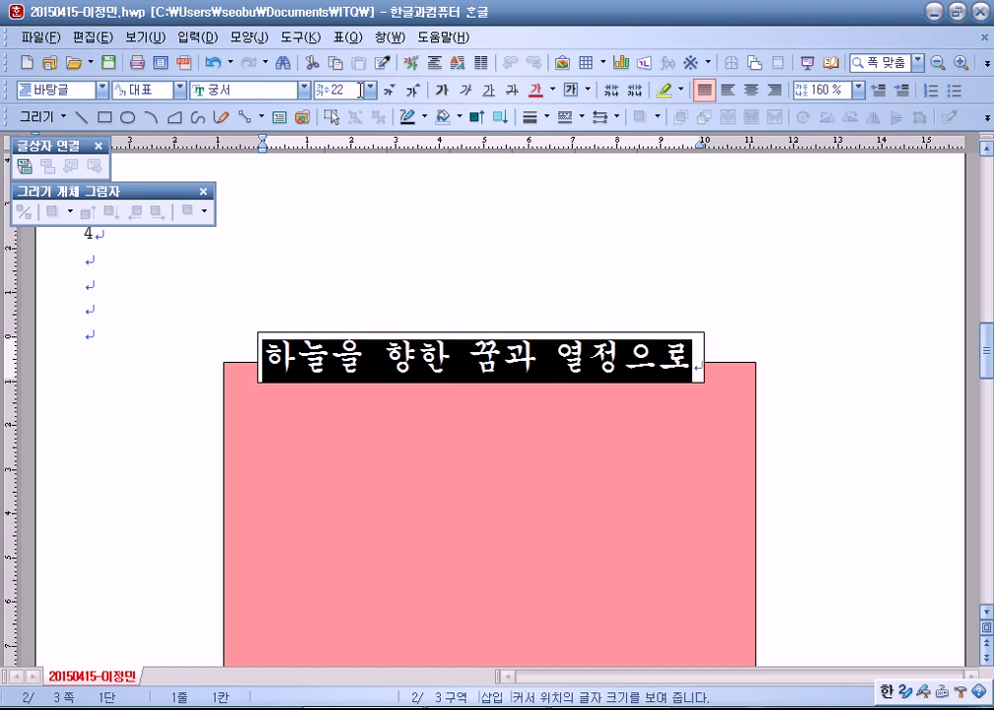
click(363, 90)
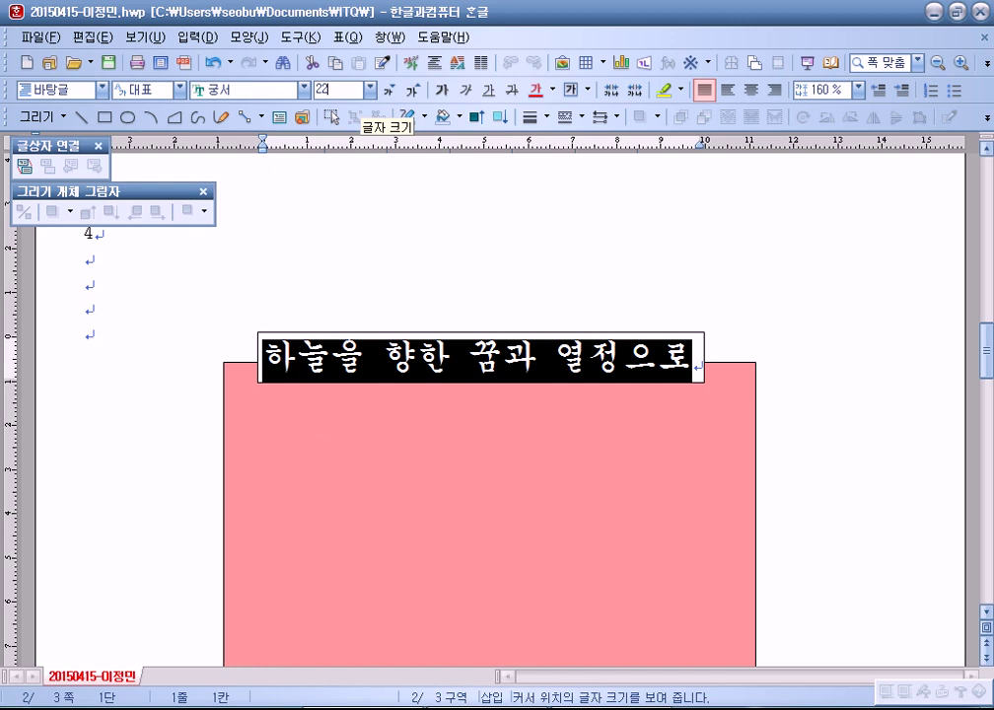
key(Return)
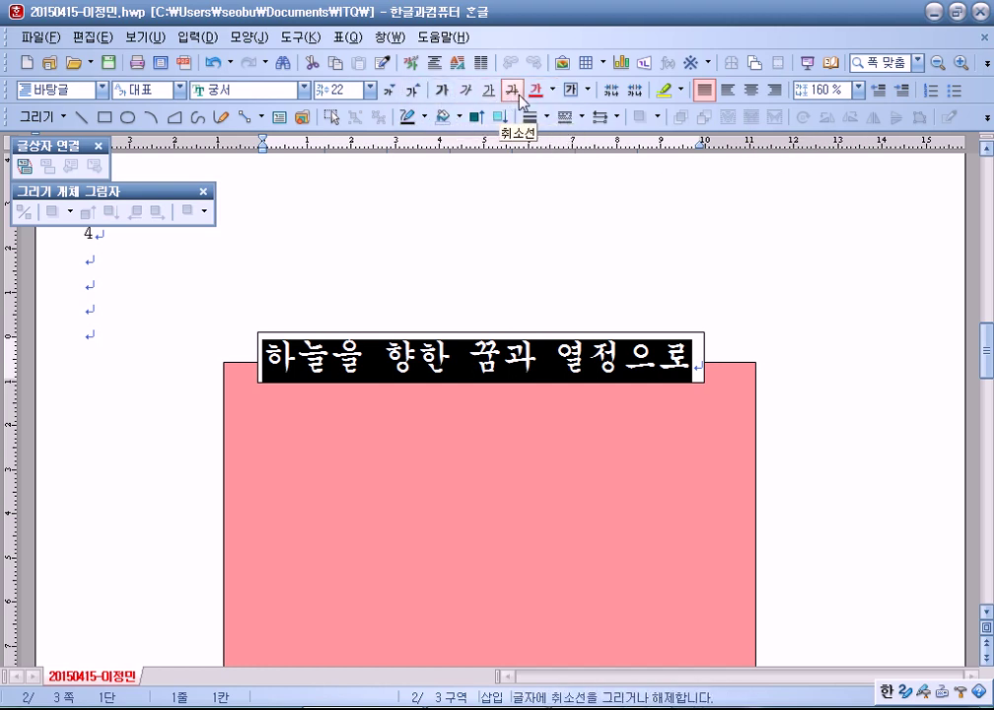
Step: Set the font colour of the title text "하늘을 향한 꿈과 열정으로" to white
click(551, 91)
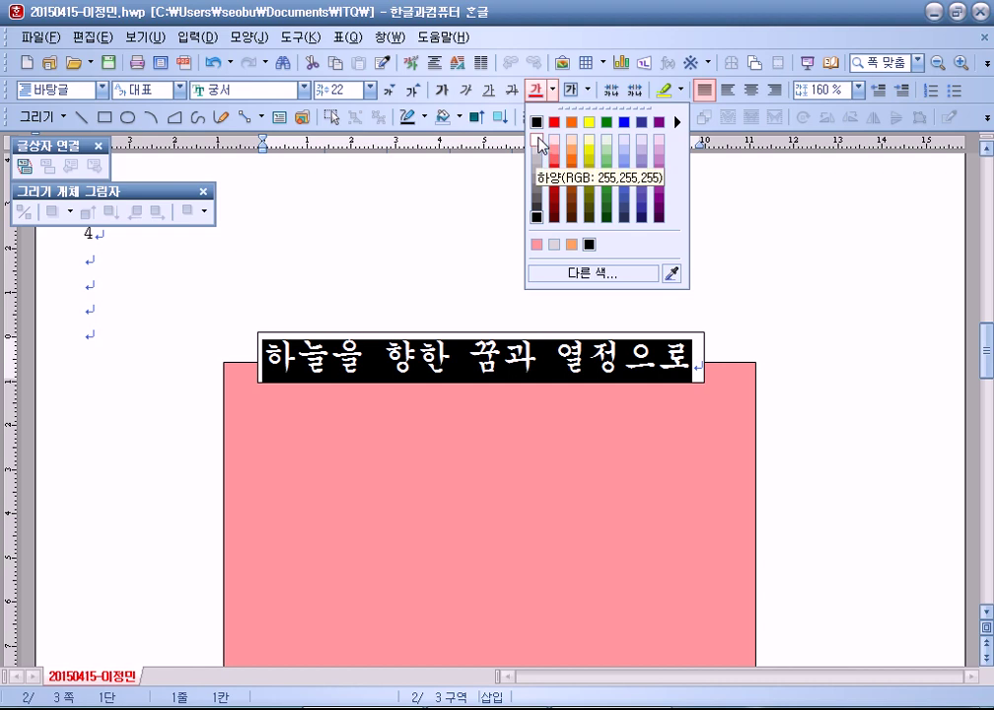
click(540, 145)
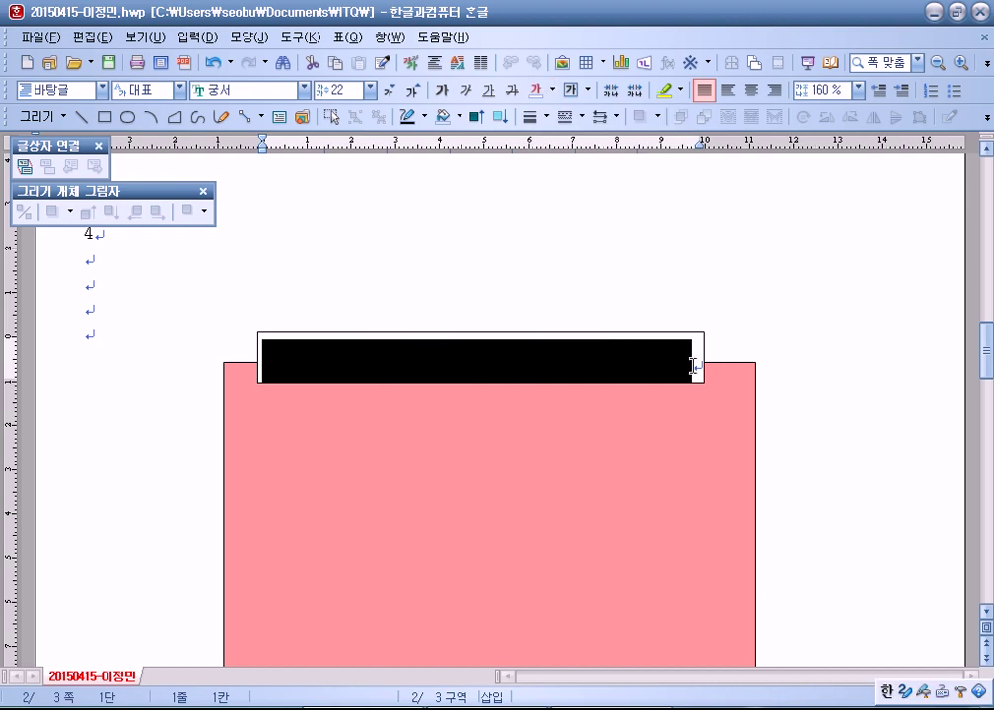
click(642, 329)
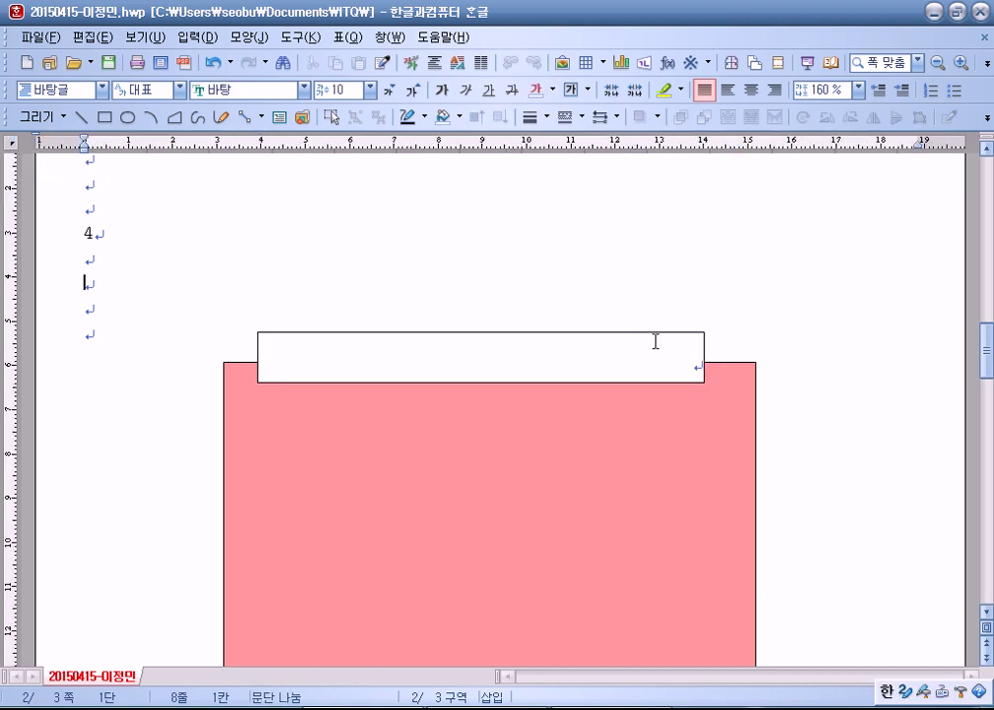
click(668, 345)
mouse_move(692, 363)
mouse_down()
mouse_move(433, 328)
mouse_move(215, 327)
mouse_up()
click(553, 90)
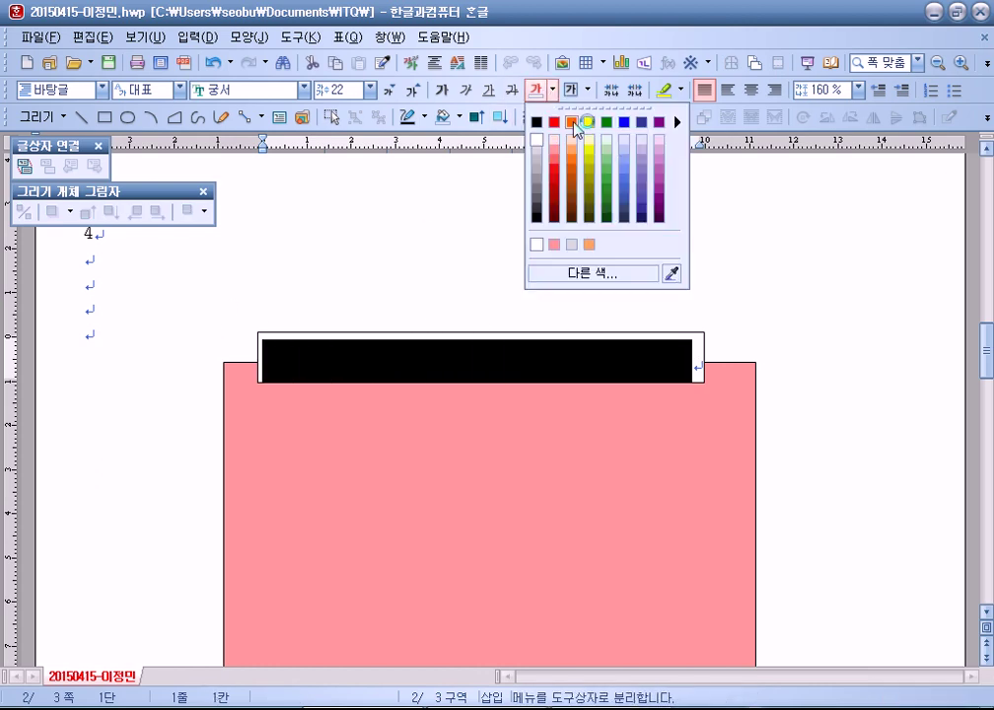
click(537, 140)
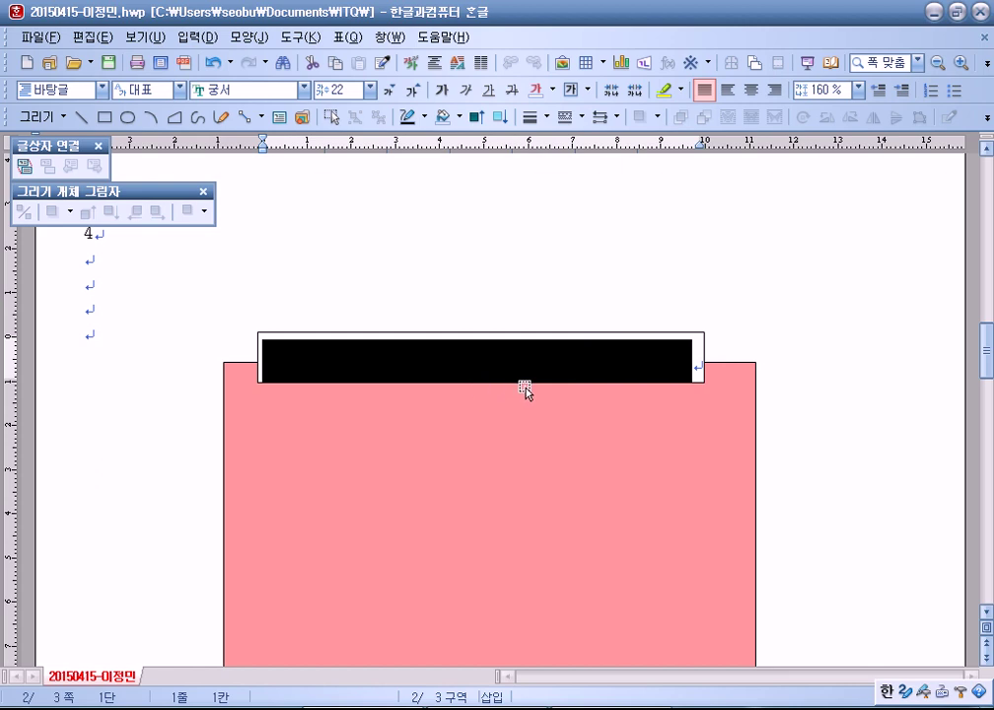
click(628, 294)
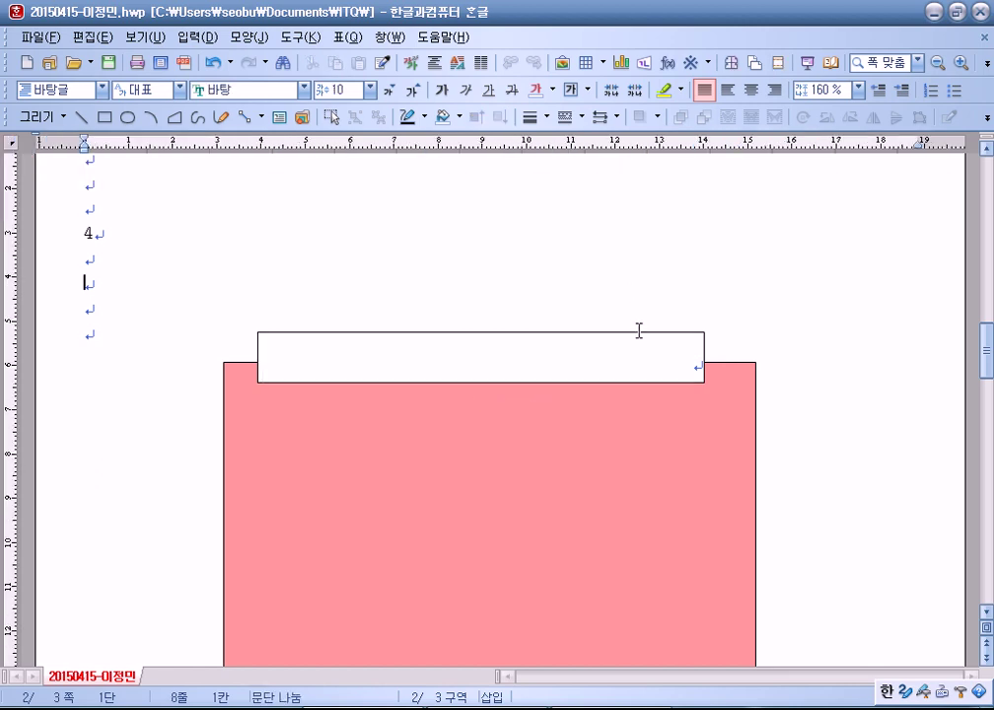
Step: Move the title text box slightly down and left, and set its fill colour to blue
drag(635, 337, 623, 339)
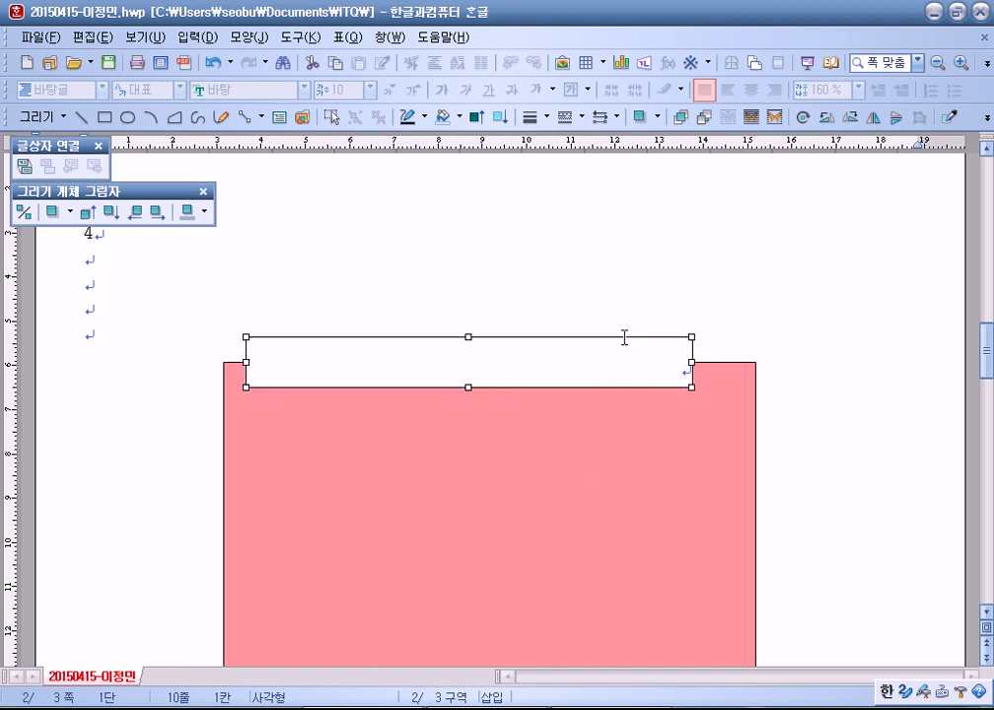
click(731, 344)
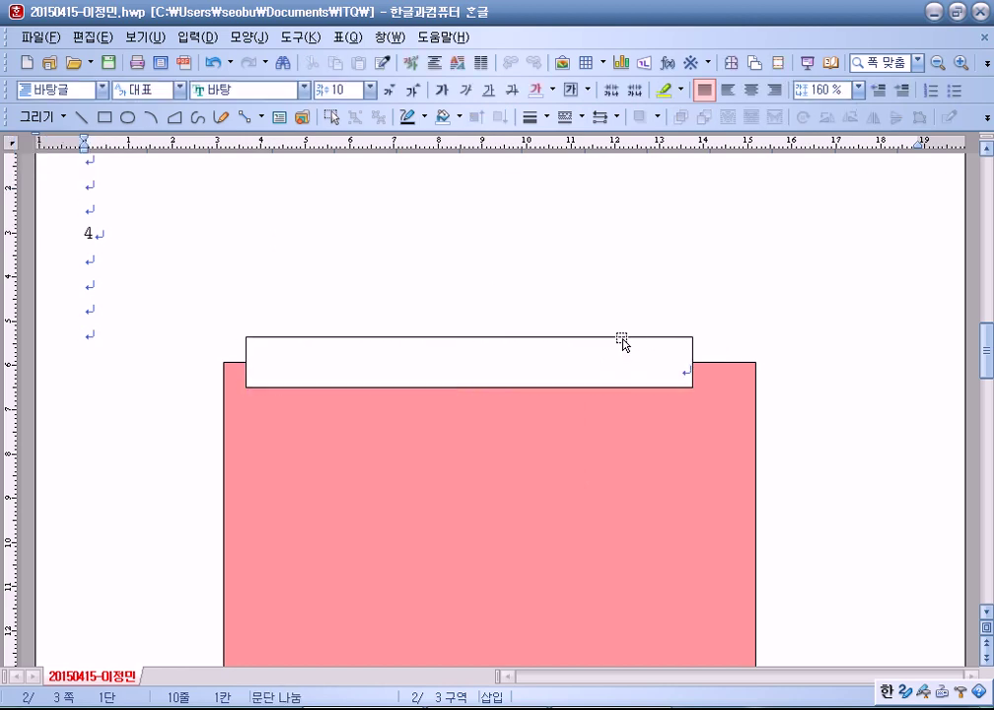
double_click(622, 340)
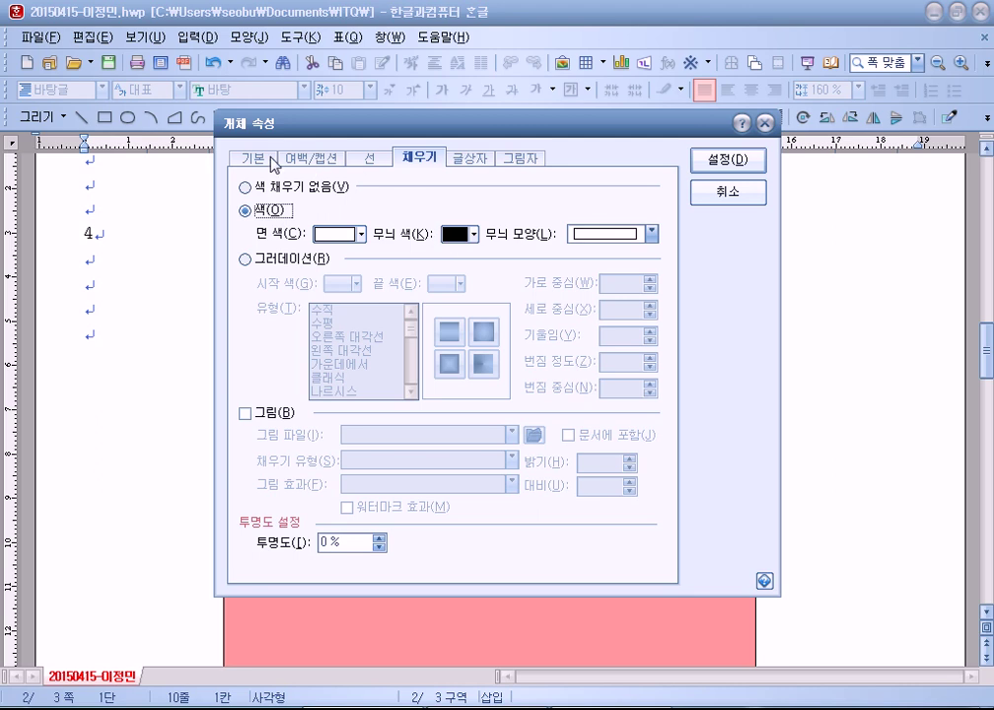
click(362, 234)
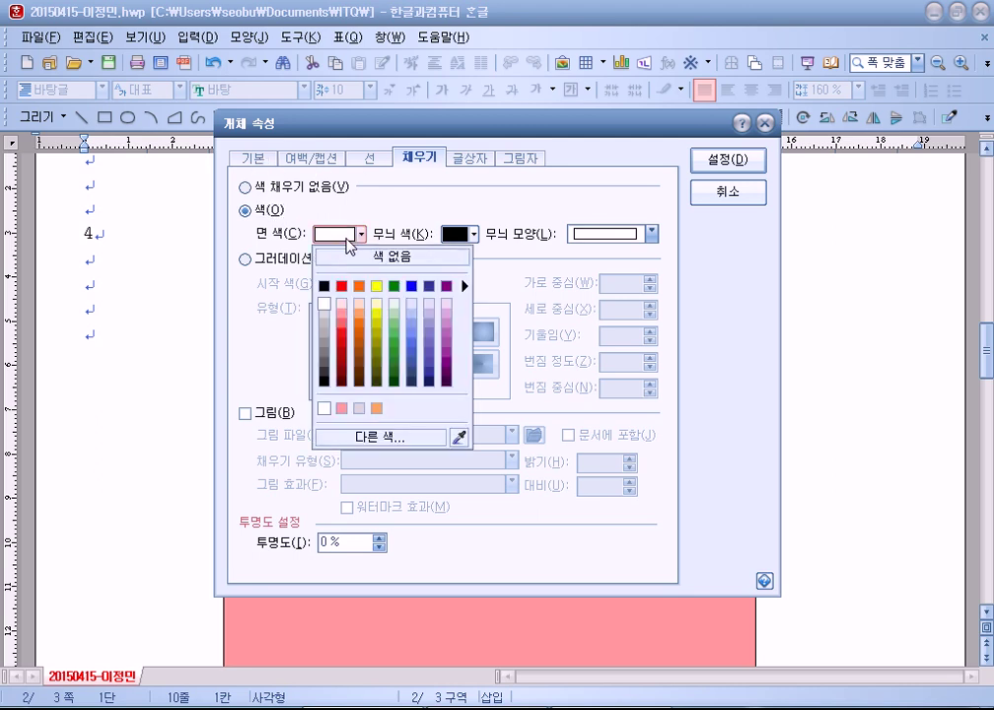
click(410, 287)
Step: Set the title text box to 110 mm wide and 15 mm high, with its size locked (크기 고정)
click(253, 160)
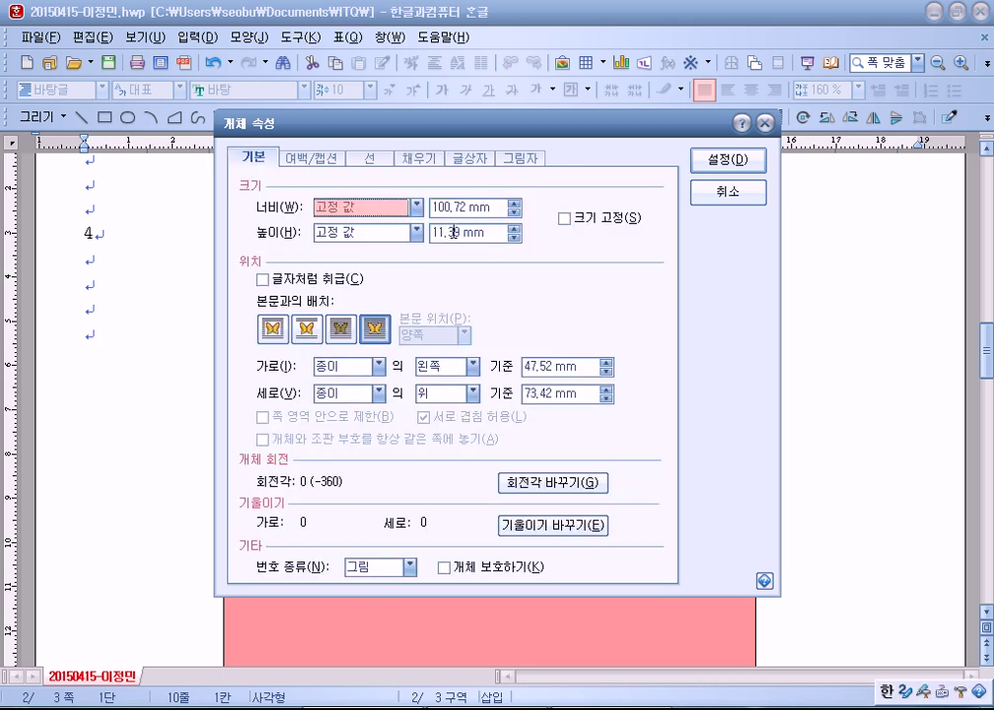
key(Tab)
text(110)
key(Tab)
key(Tab)
text(15)
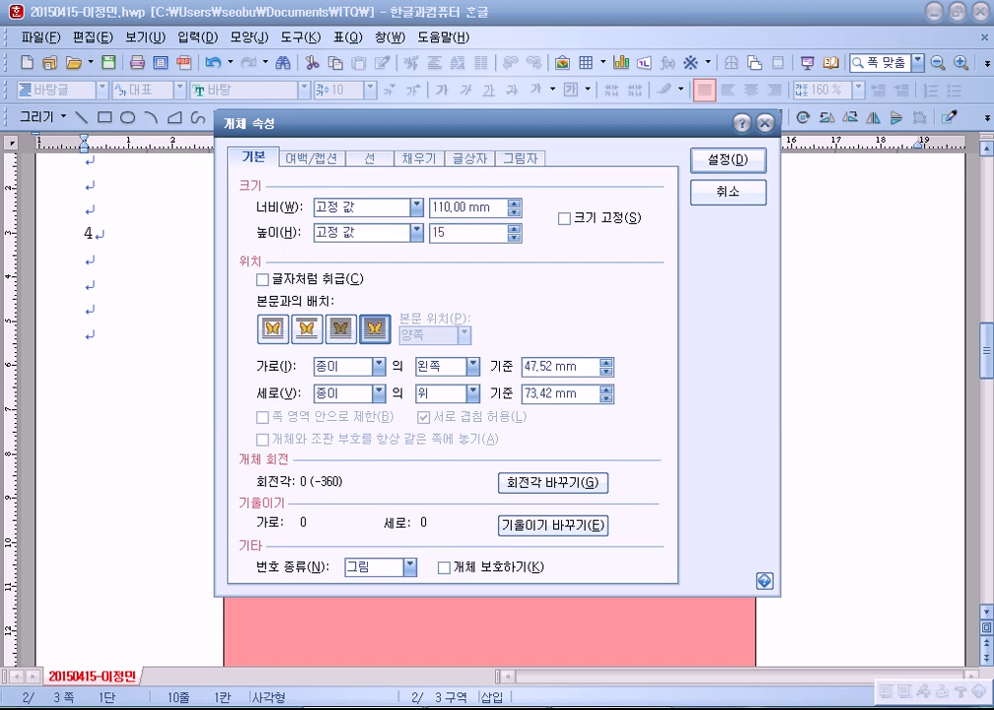
click(564, 219)
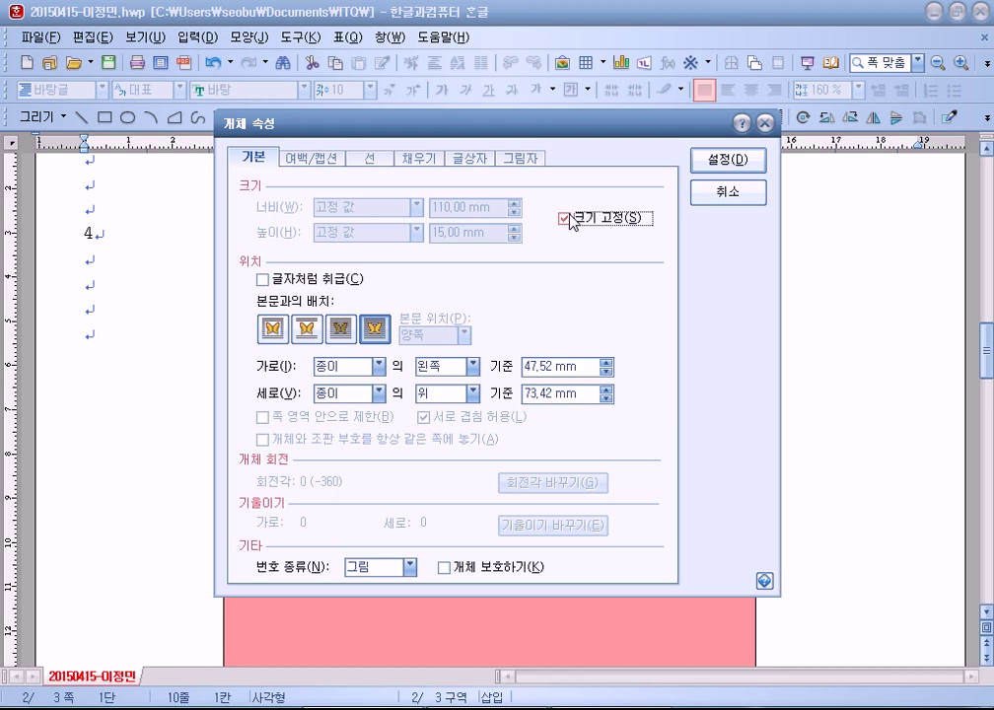
click(418, 158)
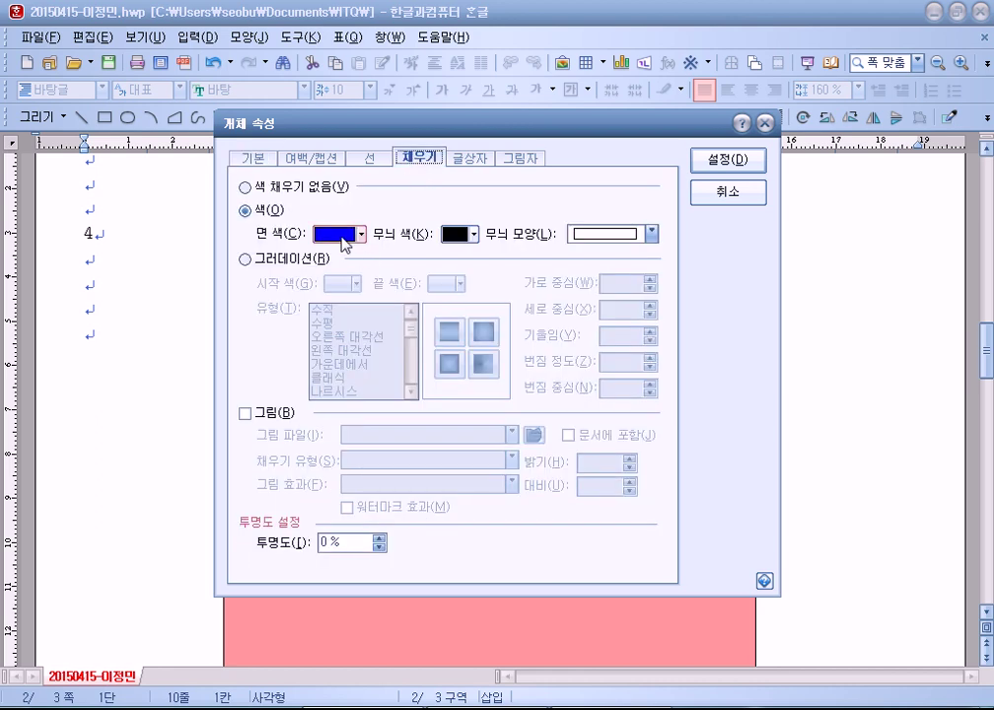
click(253, 158)
click(564, 219)
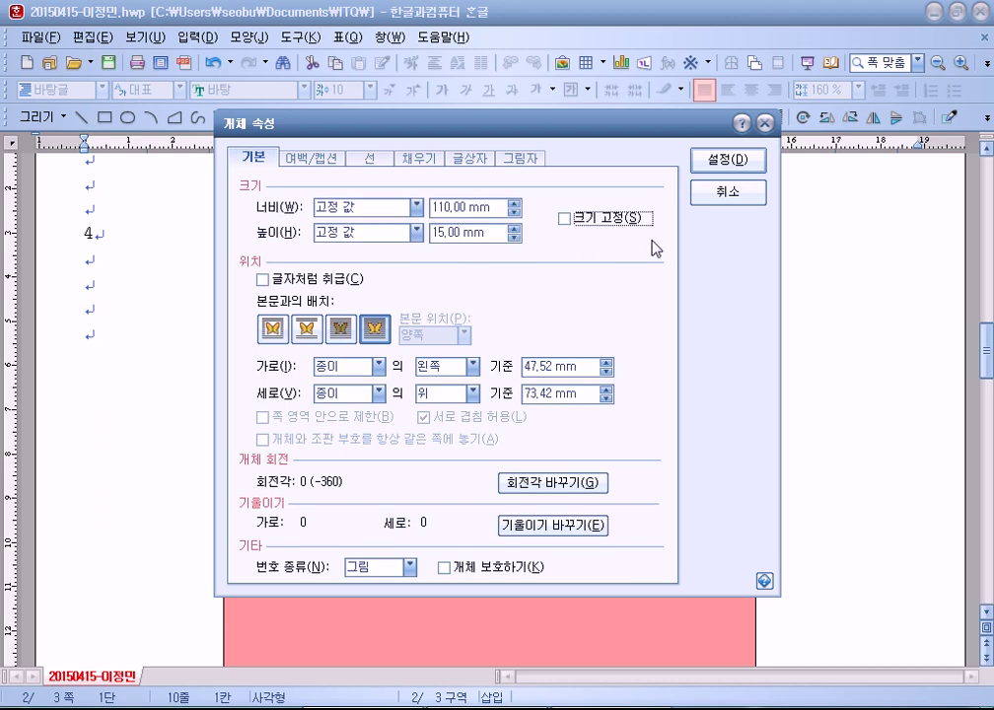
click(585, 217)
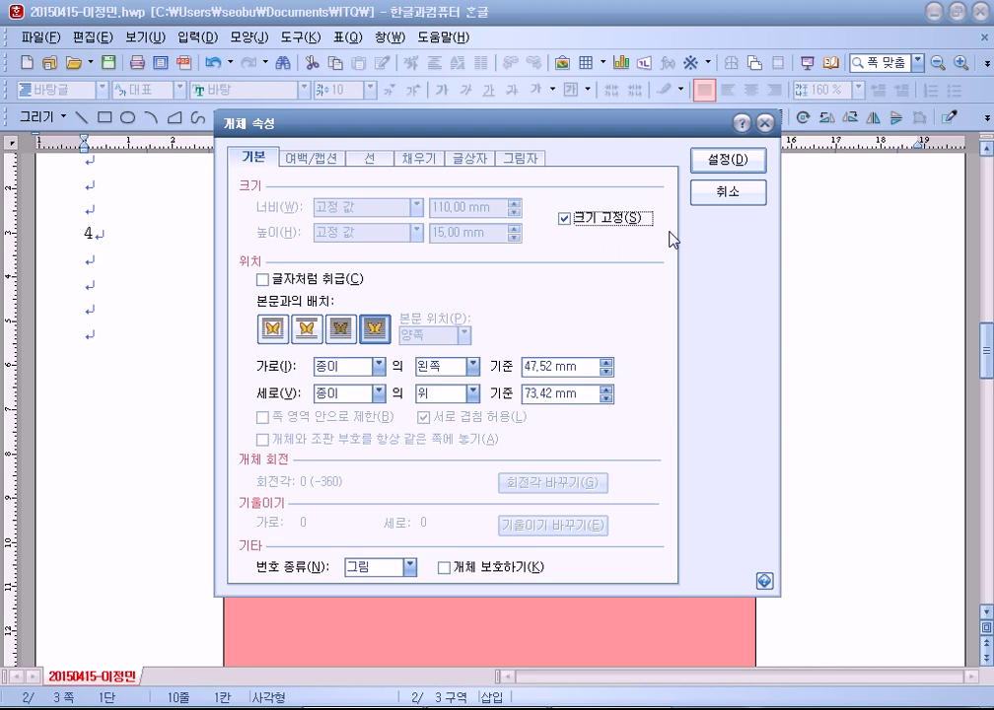
Step: Give the title text box rounded corners (둥근 모양) and apply the object properties
click(375, 161)
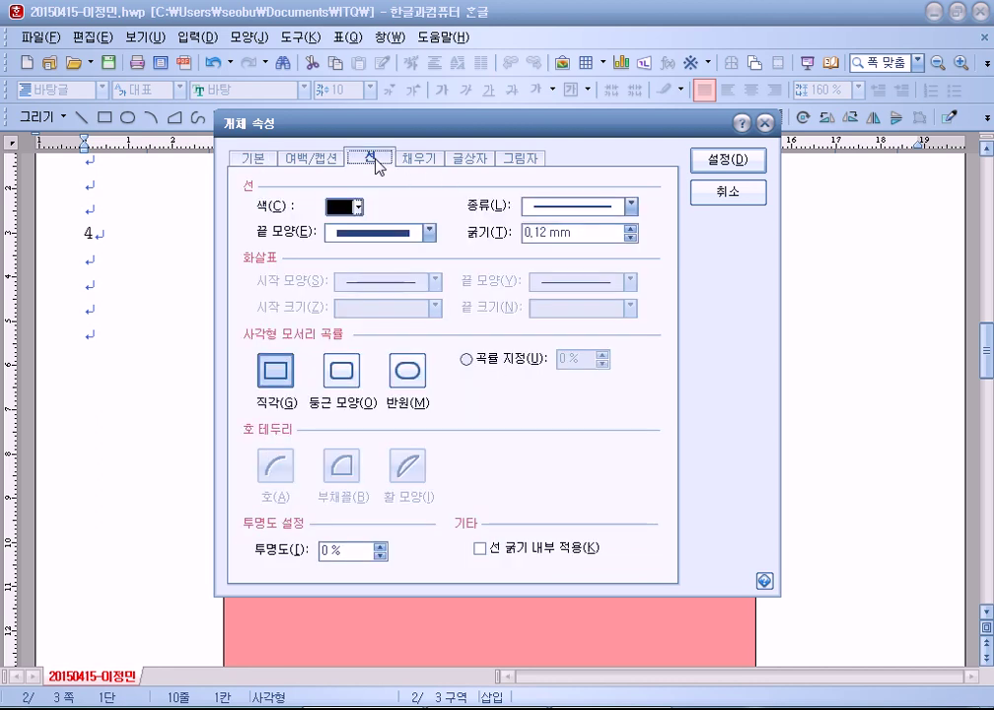
drag(438, 128, 621, 75)
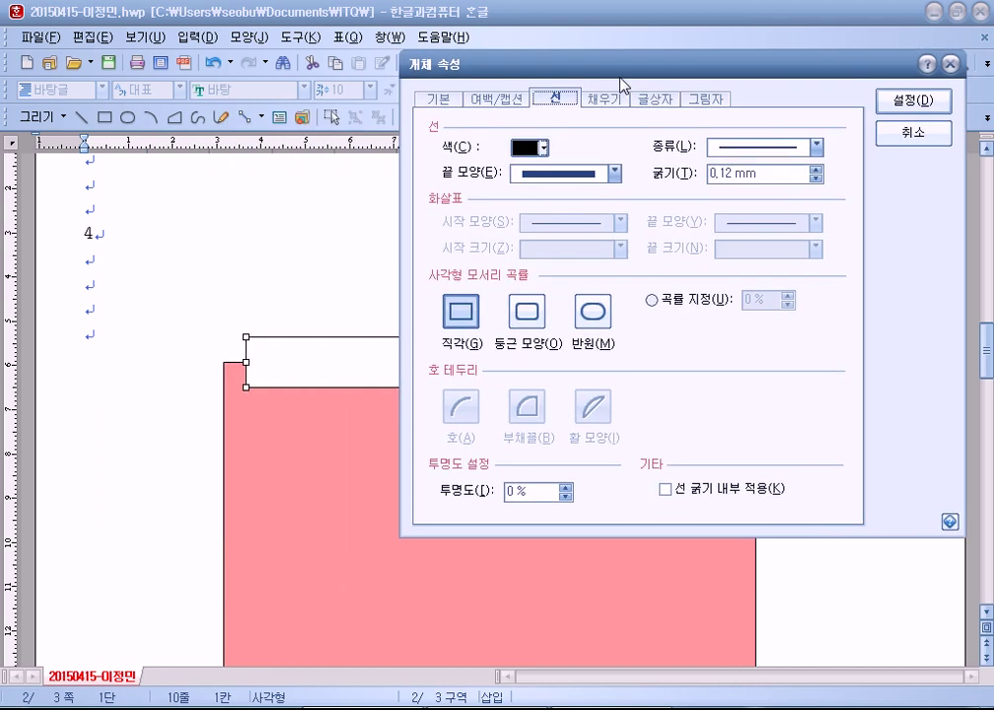
click(533, 325)
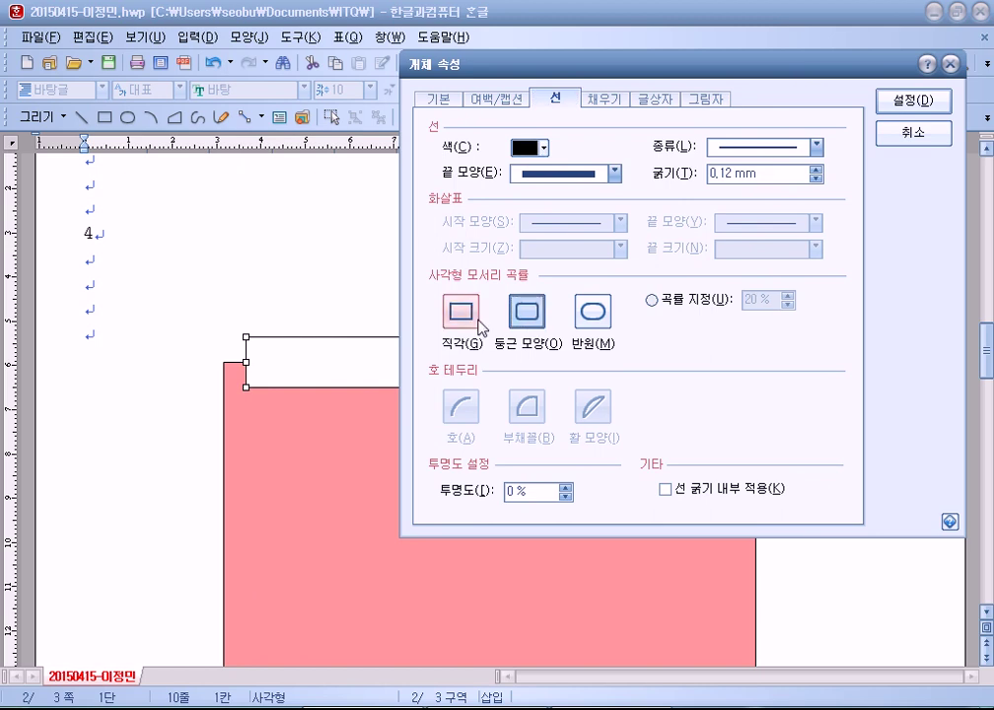
click(897, 104)
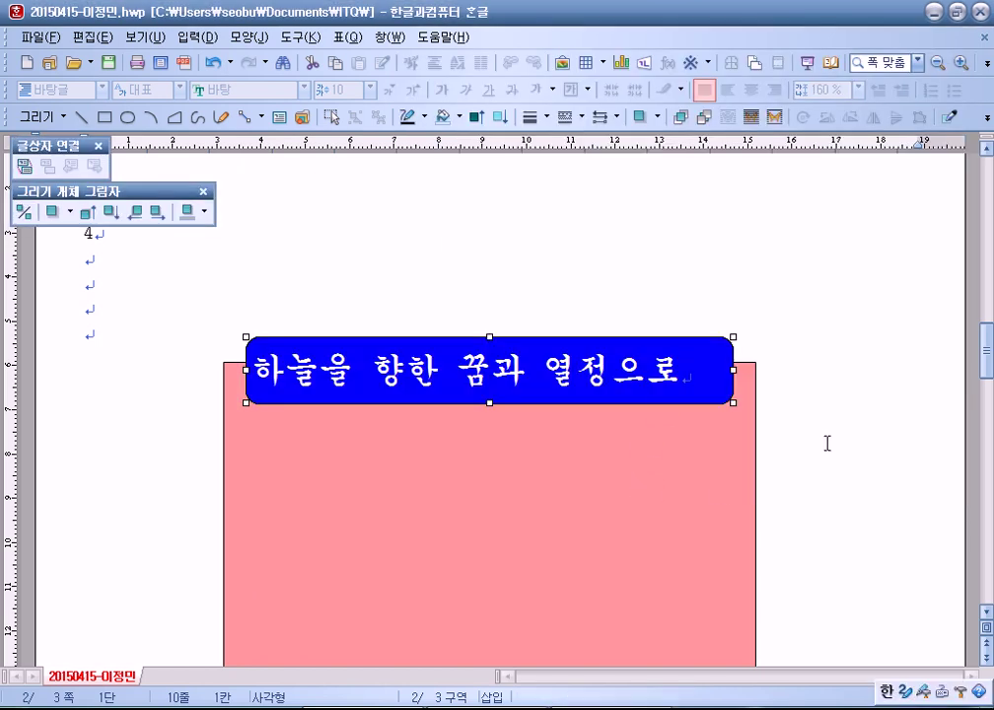
Step: Move the title text box slightly up over the pink rectangle's upper edge and centre its text
drag(694, 347, 698, 332)
click(804, 405)
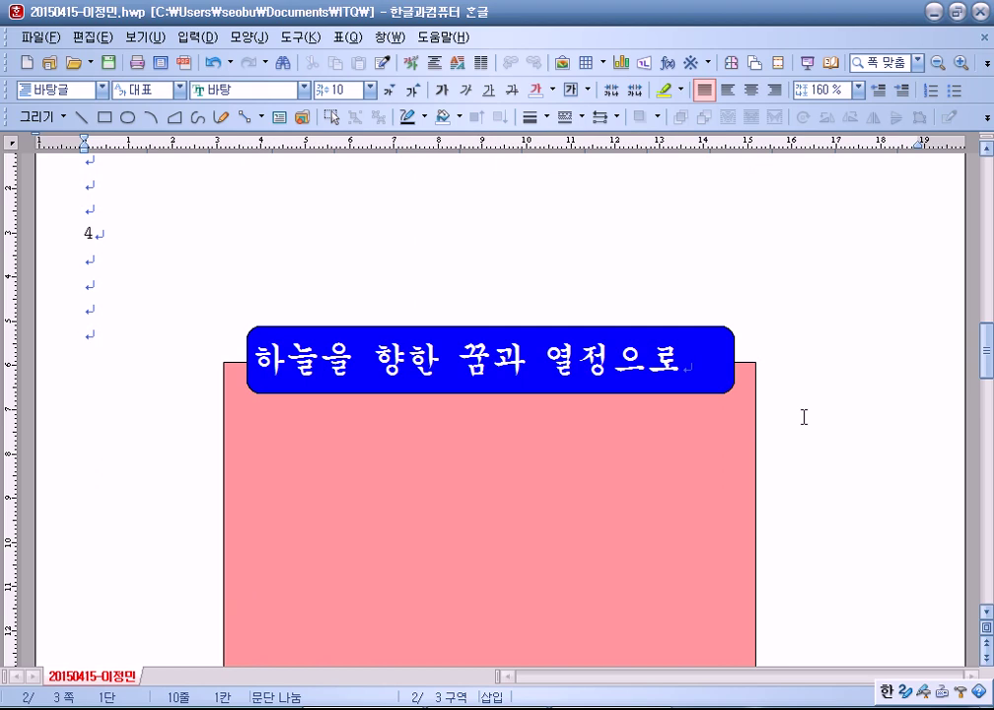
click(680, 361)
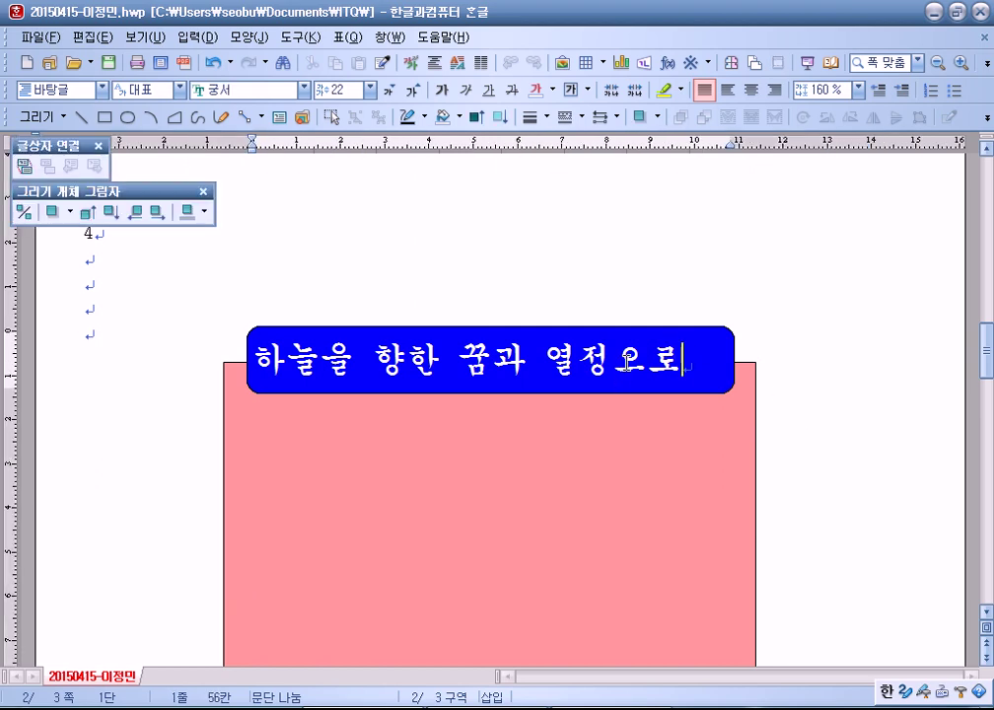
click(752, 91)
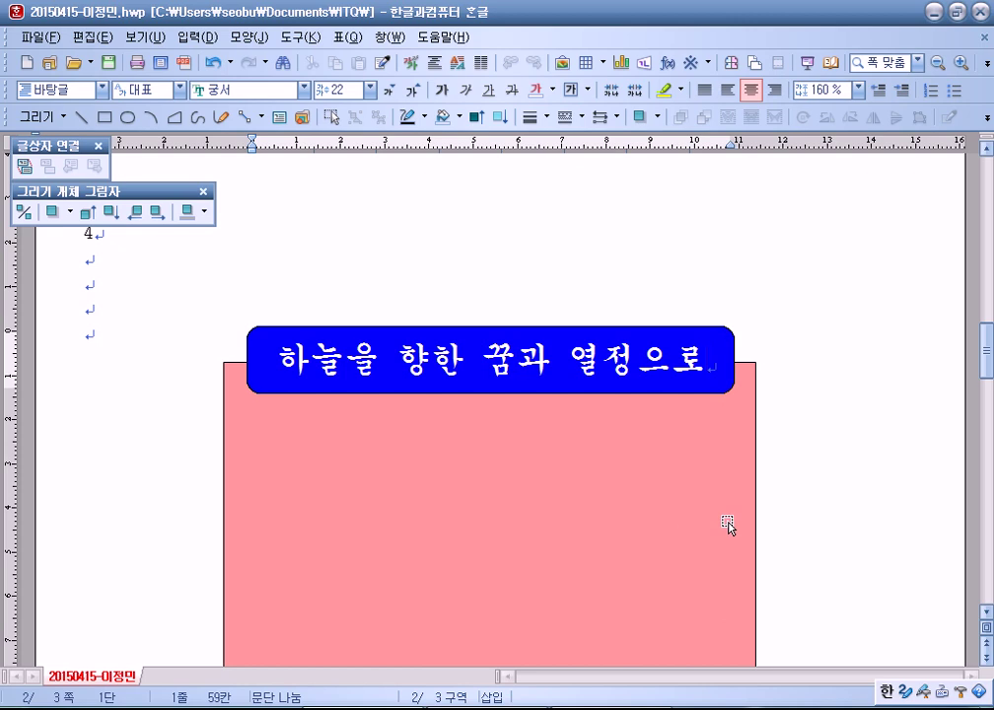
click(824, 481)
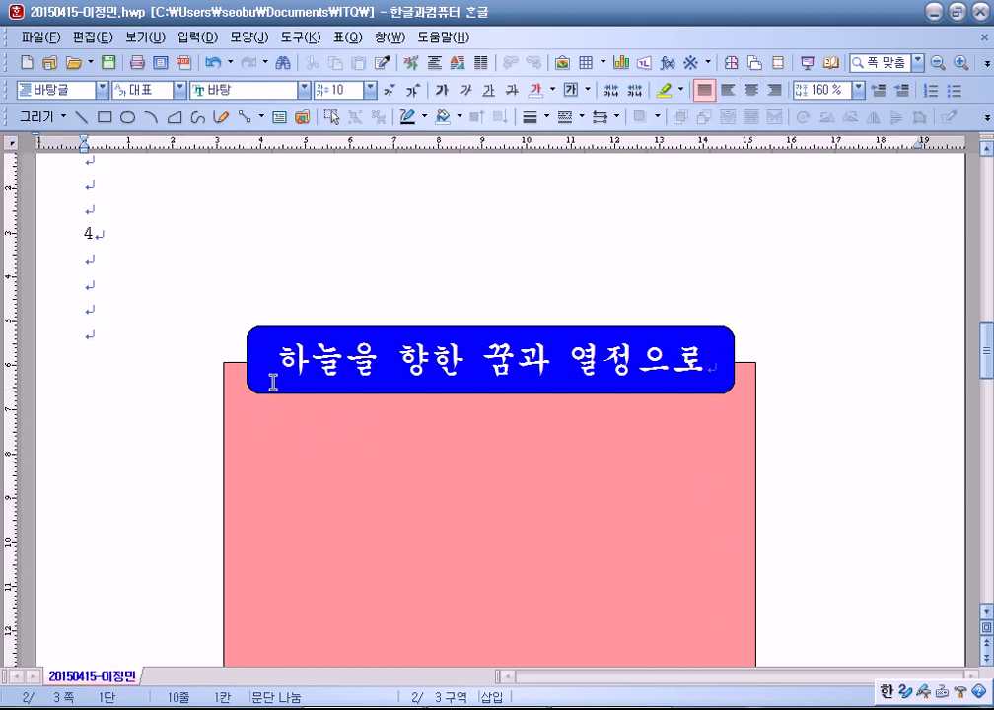
Step: Draw a rectangle about 41 mm wide and 63 mm high inside the right half of the pink rectangle
scroll(286, 409, down, 3)
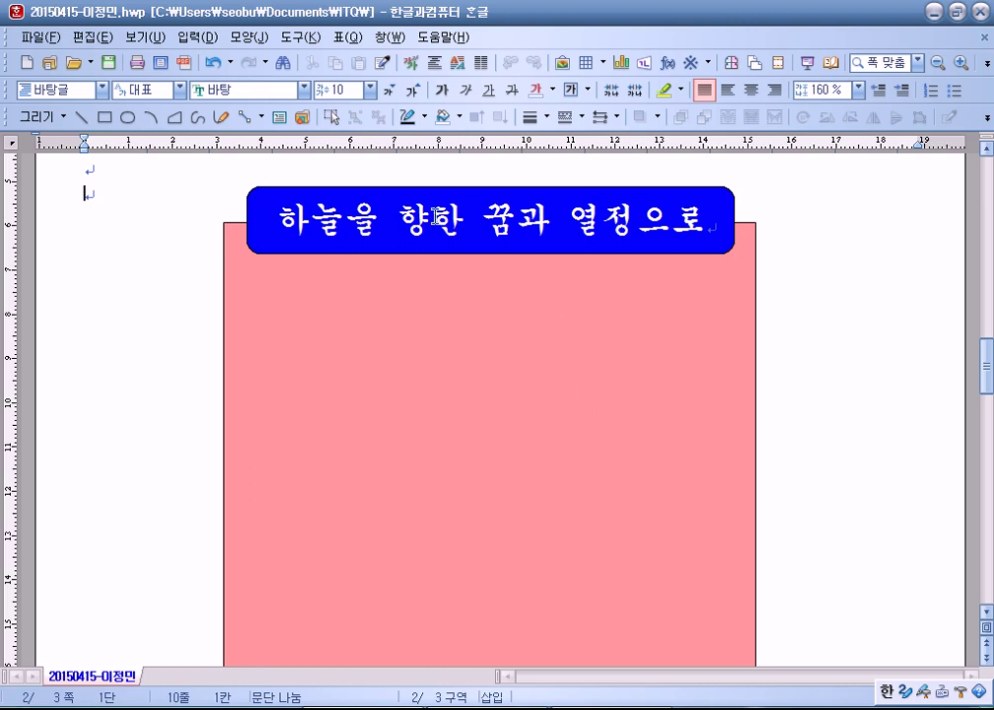
click(111, 119)
drag(525, 321, 707, 602)
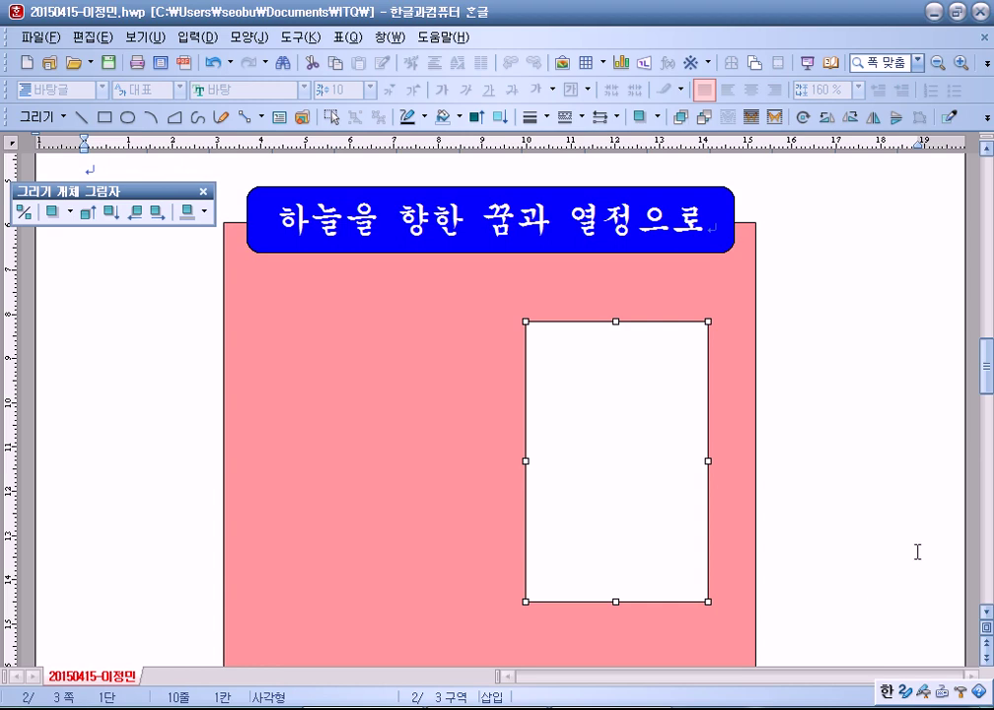
scroll(917, 552, down, 1)
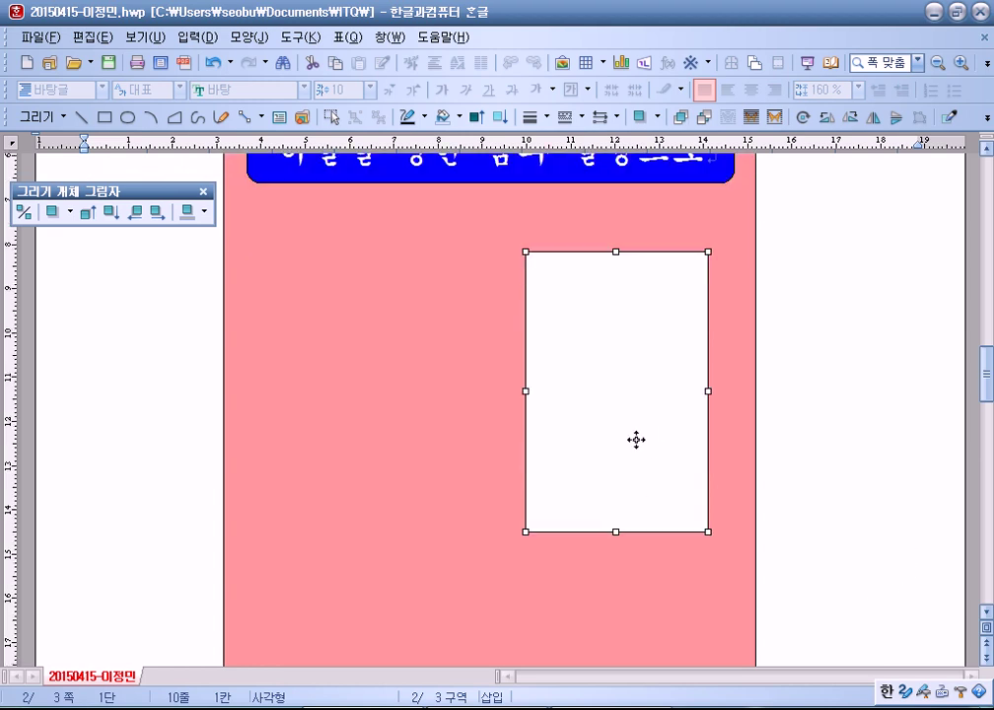
Step: Set the white rectangle to 60 mm wide and 120 mm high in its object properties
double_click(651, 372)
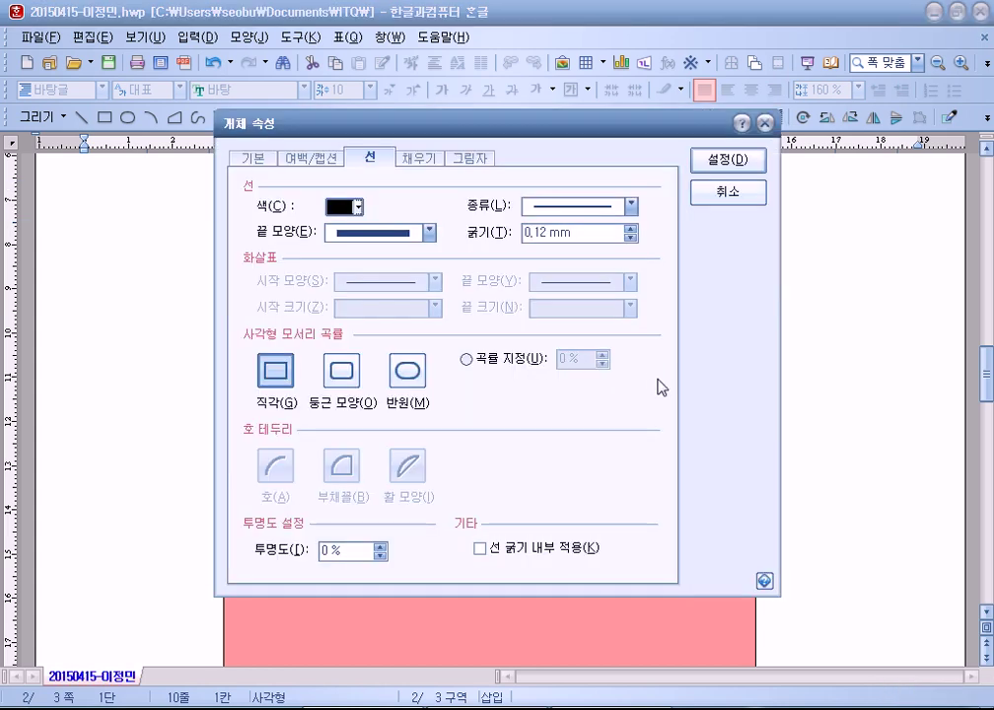
click(252, 164)
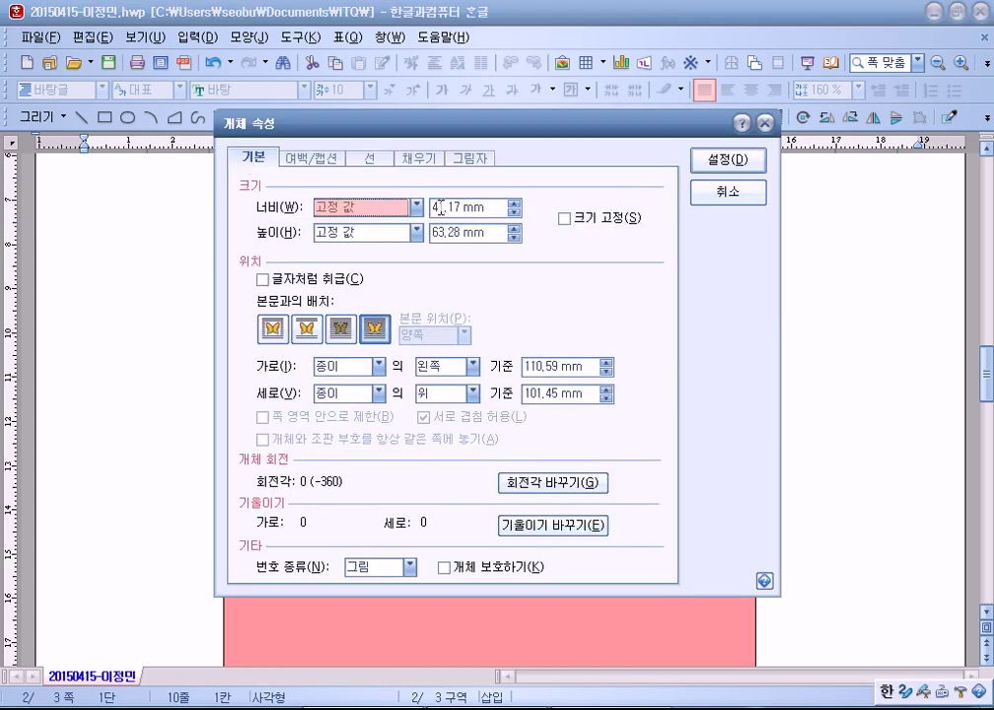
drag(492, 213, 303, 203)
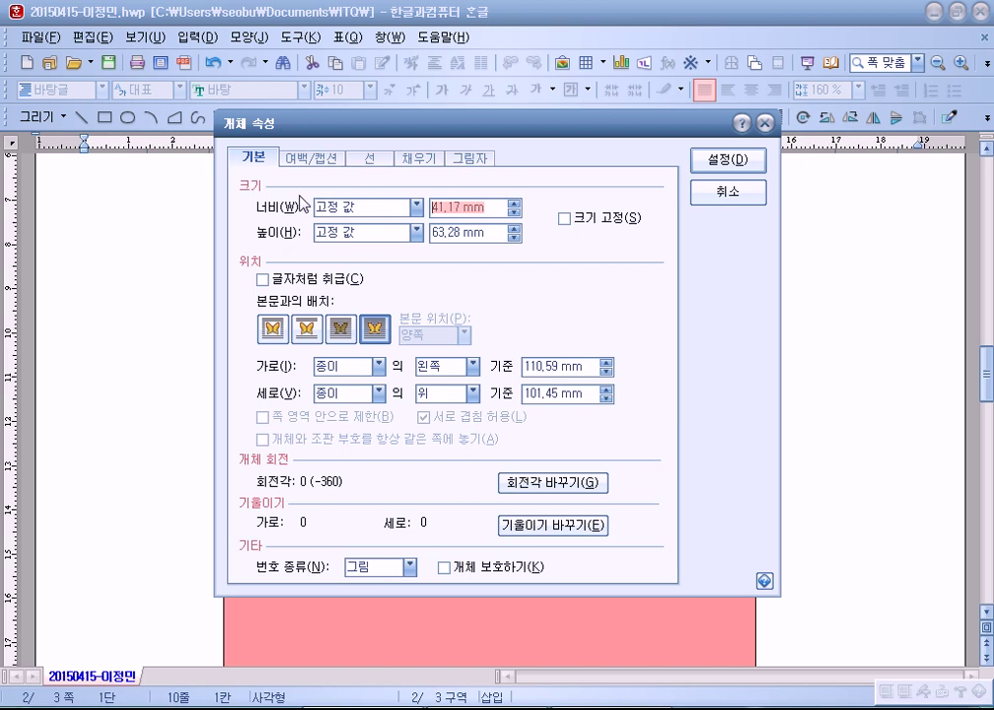
text(60)
key(Tab)
key(Tab)
text(1)
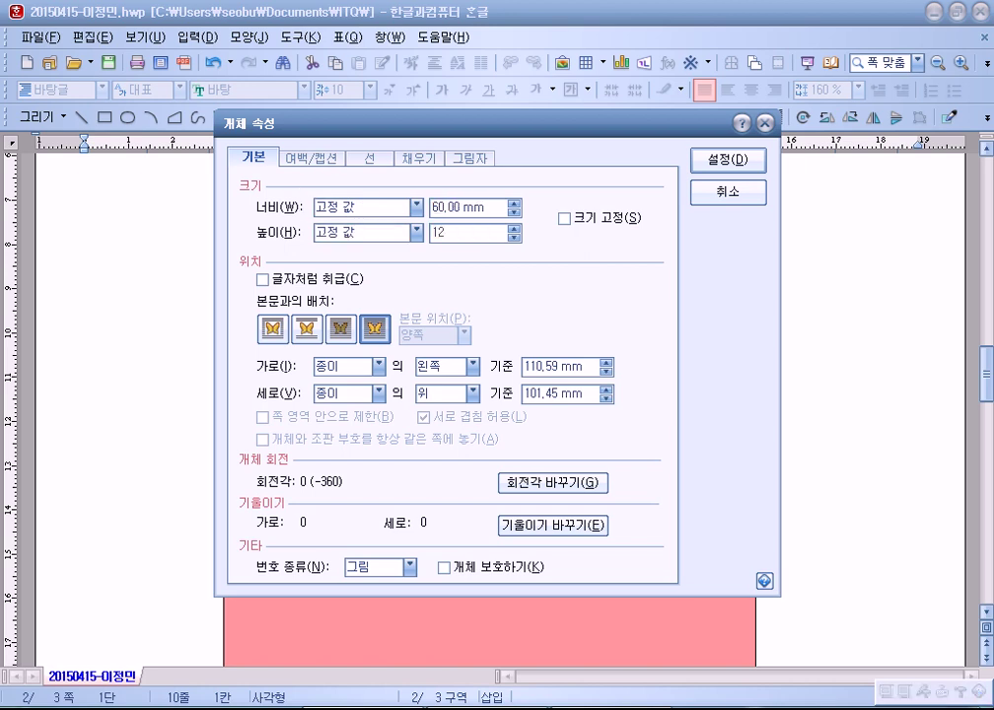
Step: Apply the properties with the size lock (크기 고정) off and resize the rectangle freehand to about 34 mm wide and 109 mm high
click(564, 217)
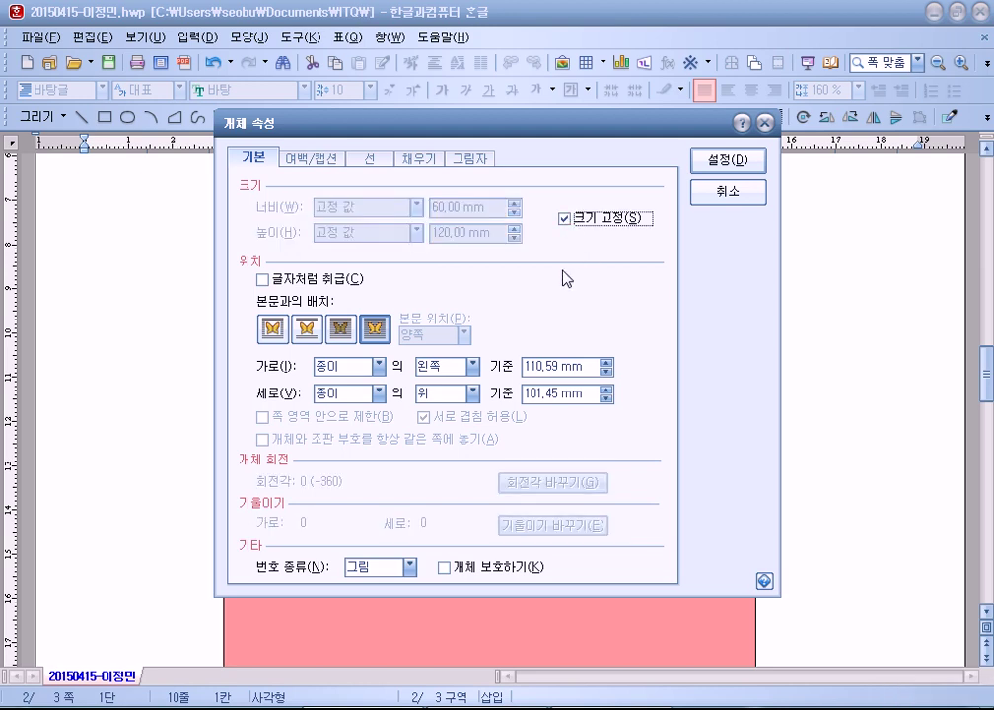
click(570, 219)
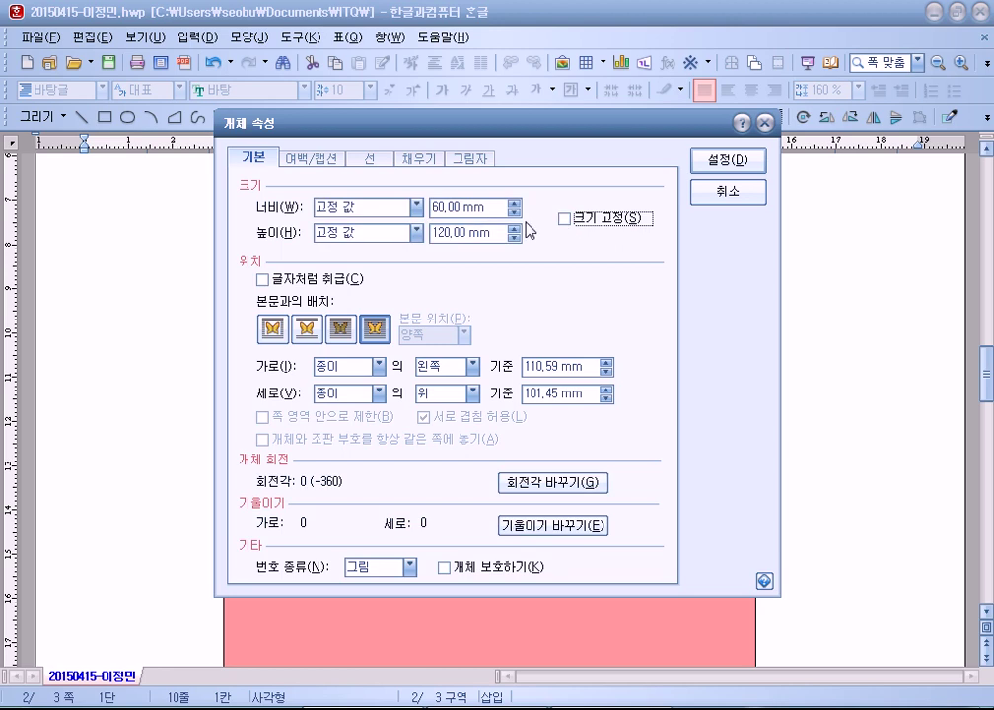
click(583, 221)
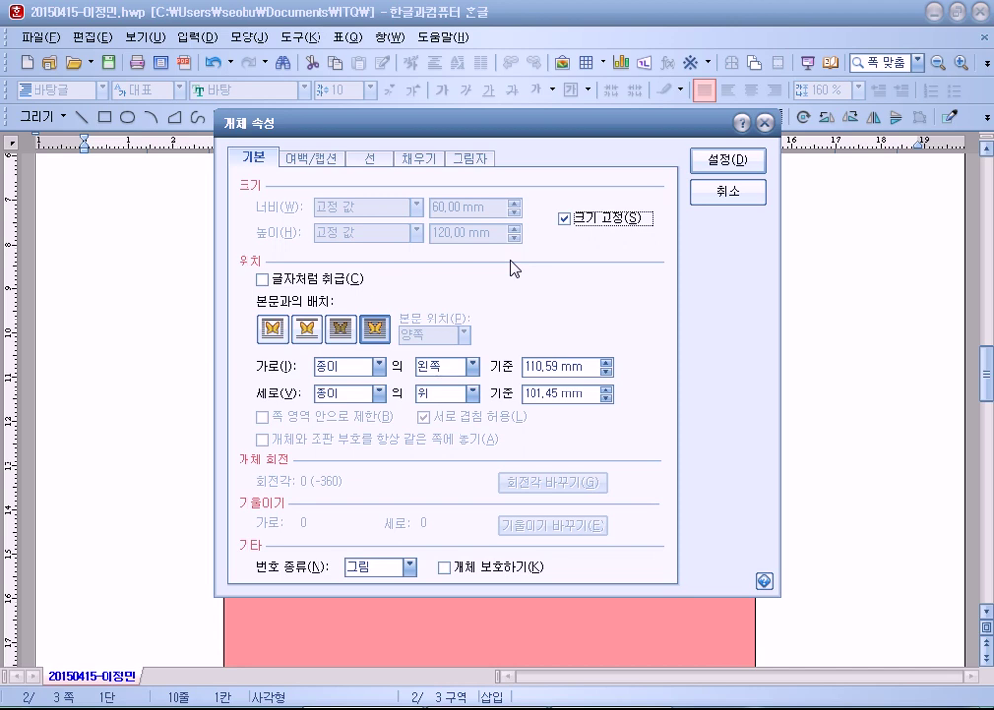
click(580, 218)
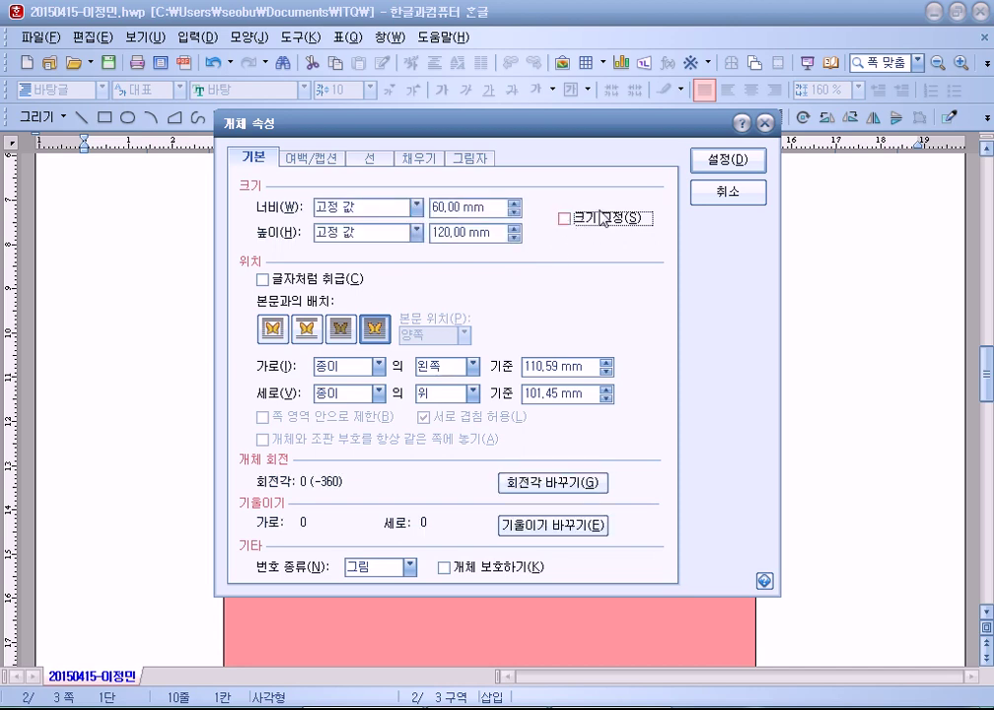
click(730, 159)
drag(791, 251, 676, 298)
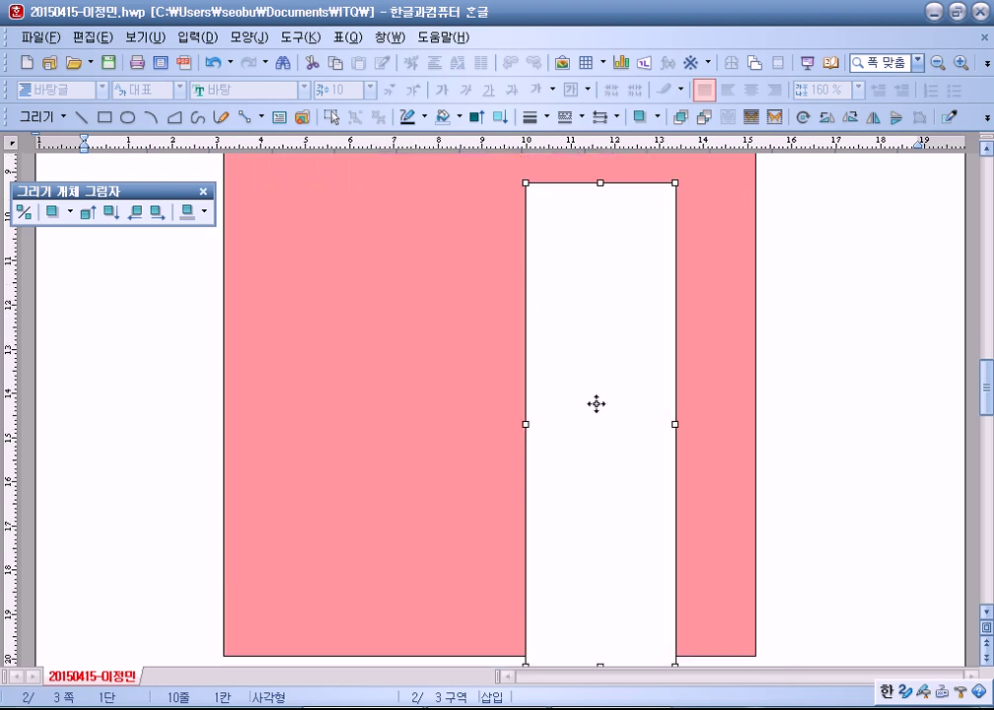
Step: Set the rectangle to 60 mm wide and 120 mm high with its size locked (크기 고정), and move it inside the pink rectangle's right half
double_click(595, 401)
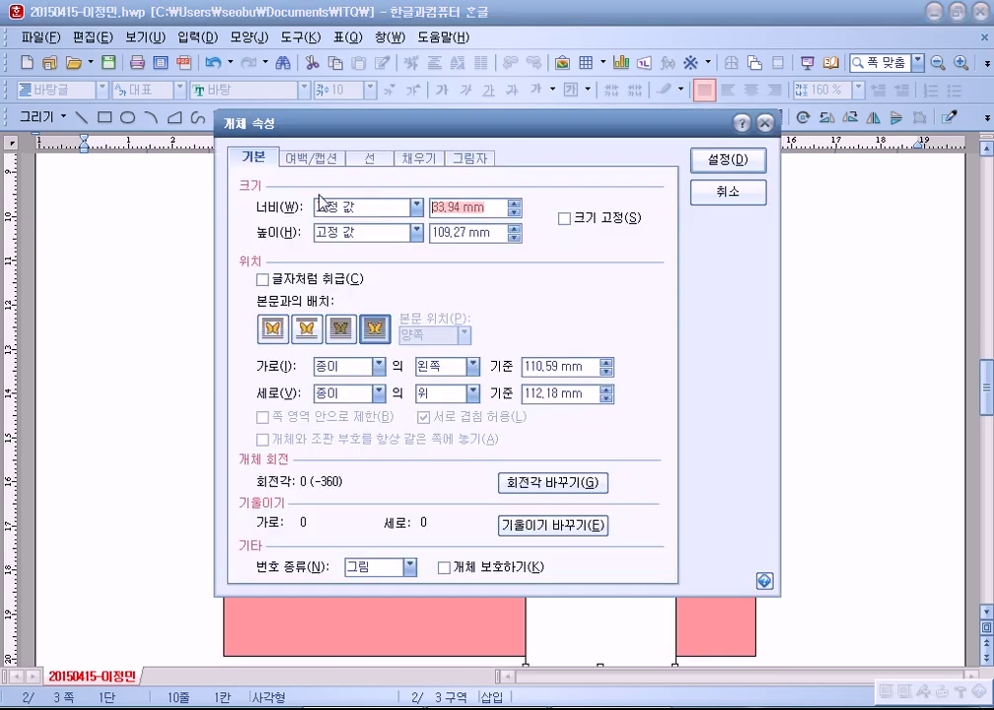
text(60)
key(Tab)
text(120)
click(564, 218)
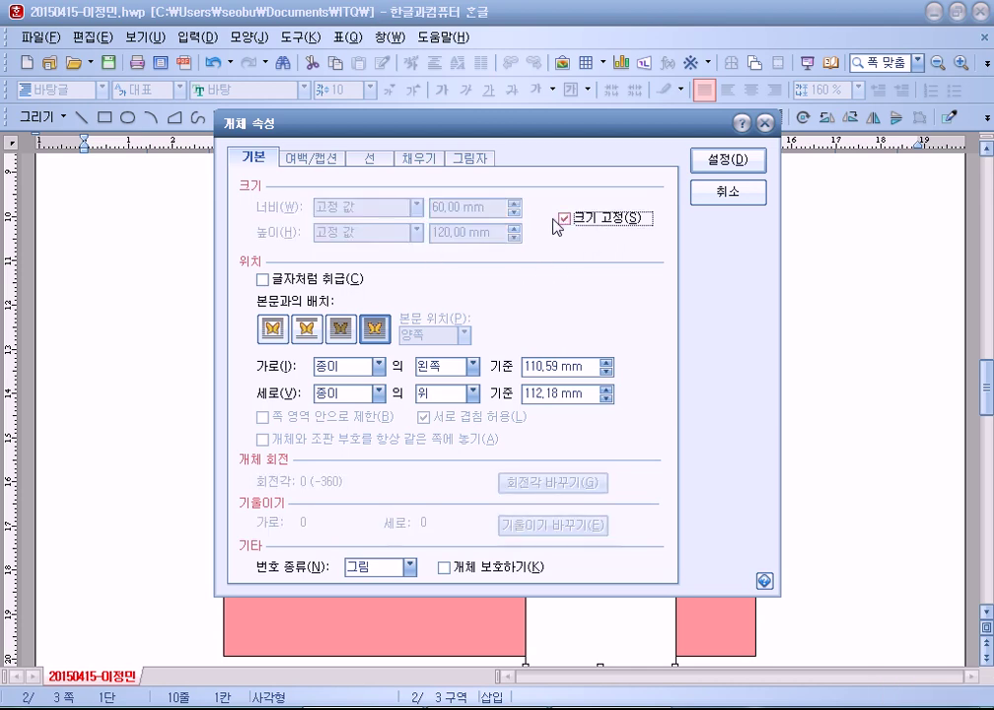
click(370, 159)
drag(477, 133, 349, 66)
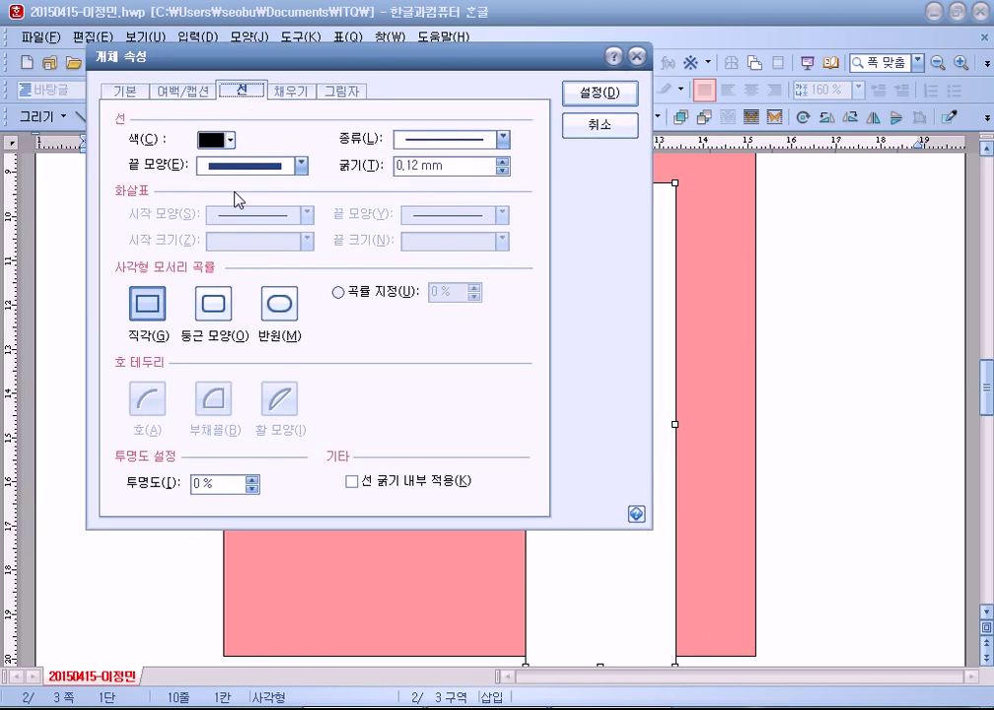
drag(375, 67, 563, 303)
click(794, 332)
scroll(704, 388, up, 5)
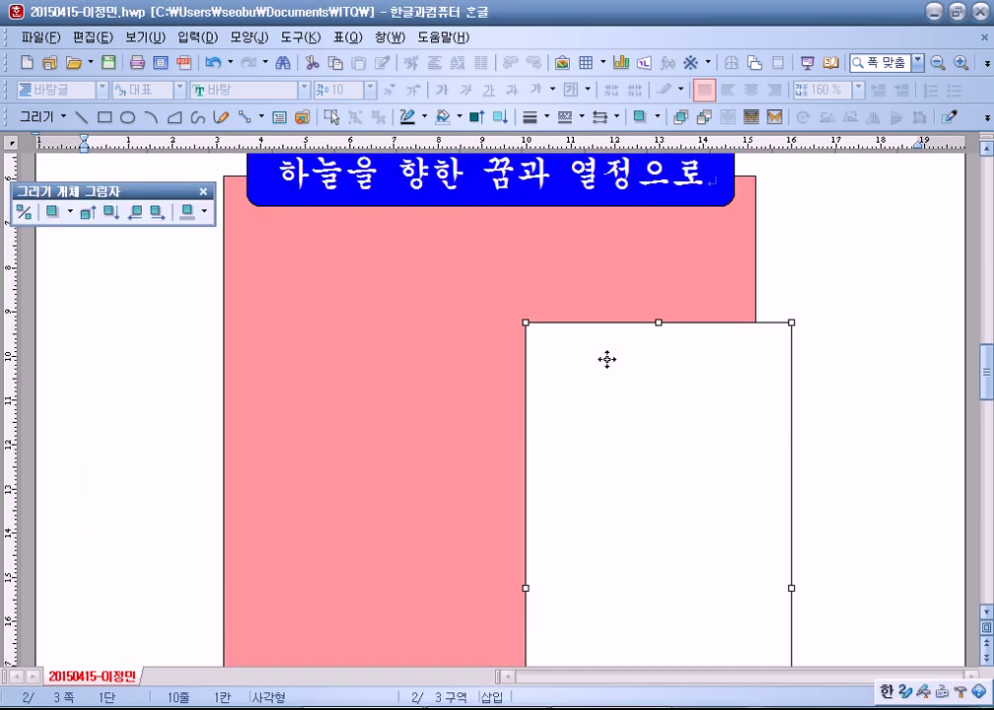
drag(596, 538, 531, 451)
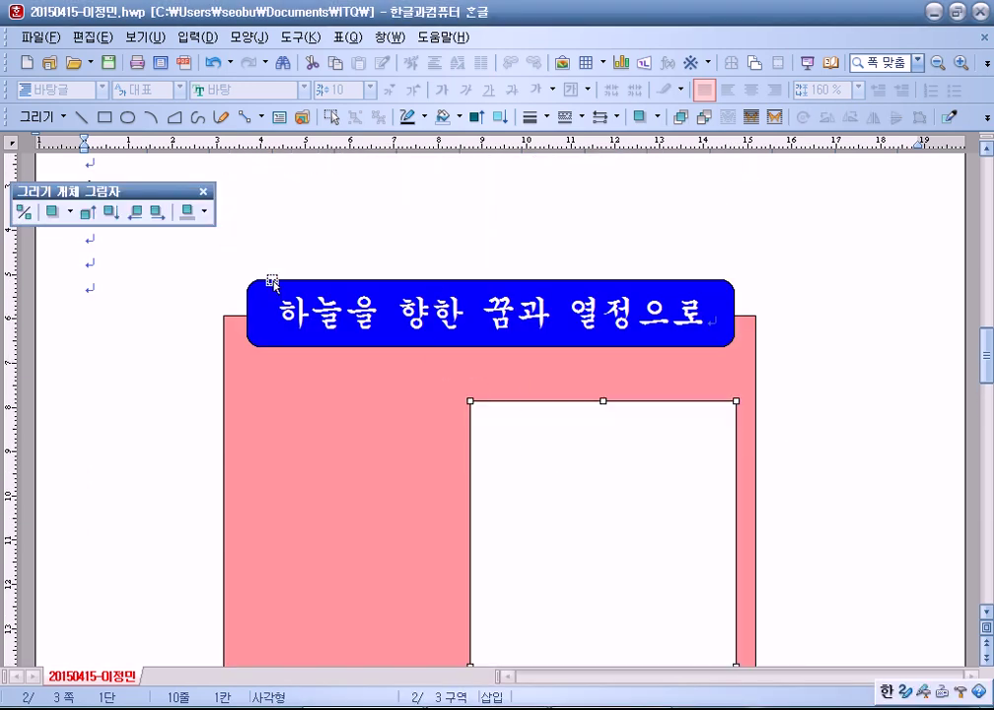
Step: Give the white rectangle semicircular ends (반원) and the palest green fill colour, and apply the object properties
double_click(666, 442)
drag(329, 114, 164, 55)
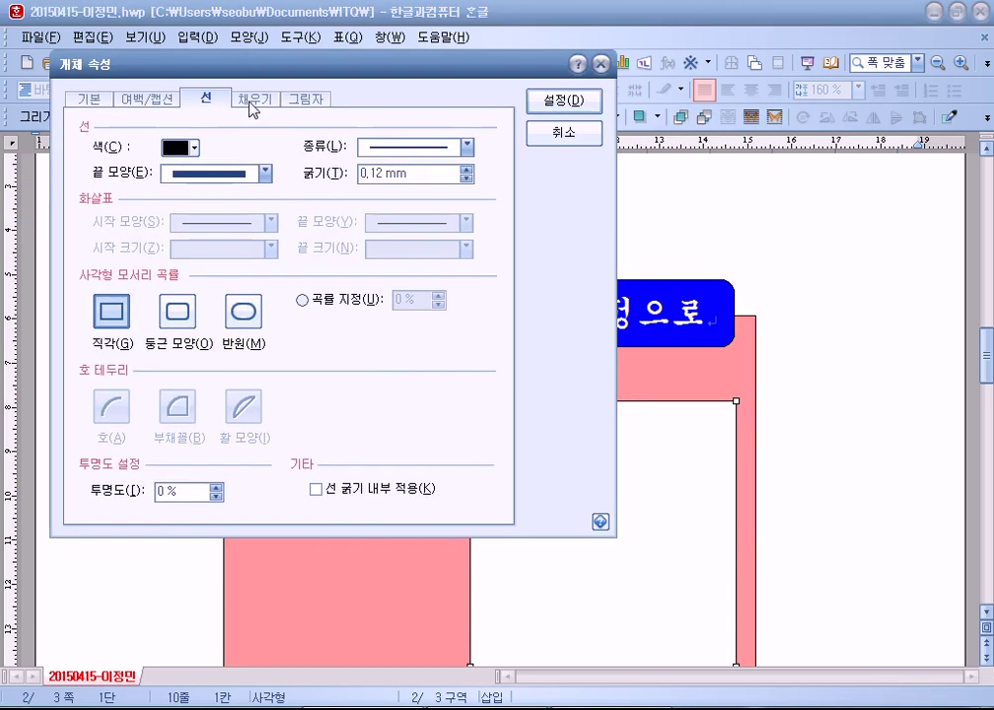
click(246, 316)
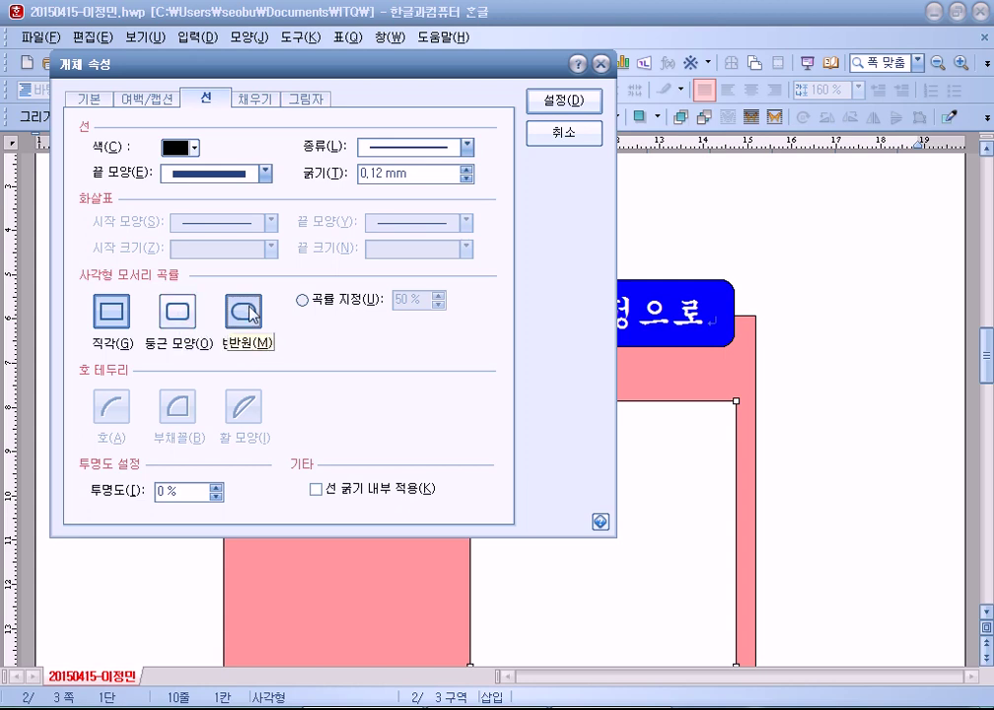
click(256, 100)
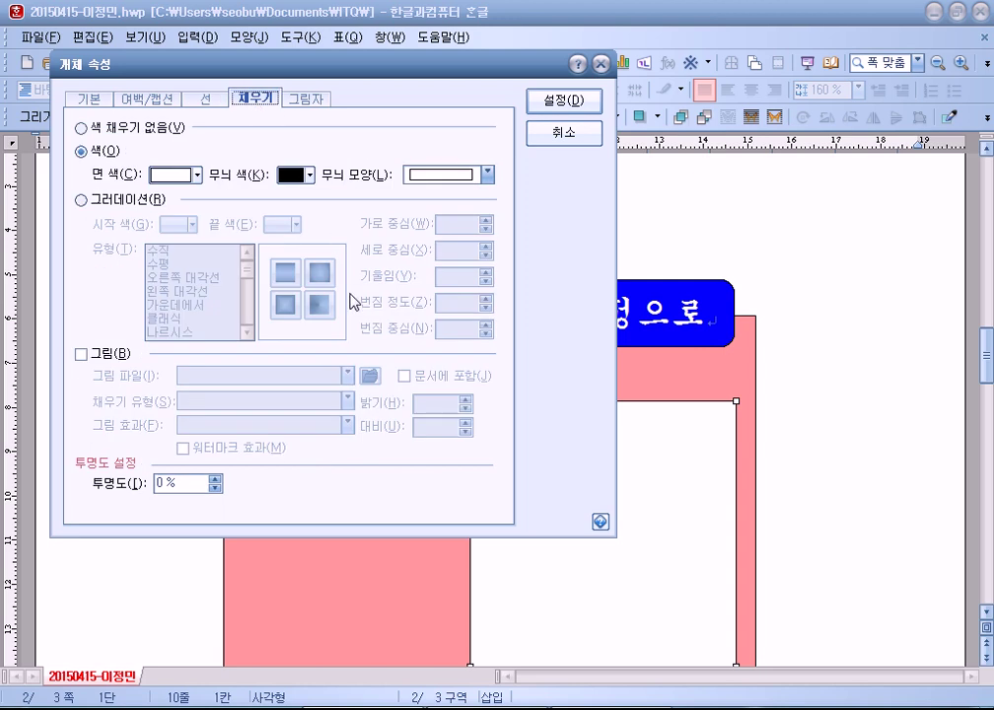
click(170, 176)
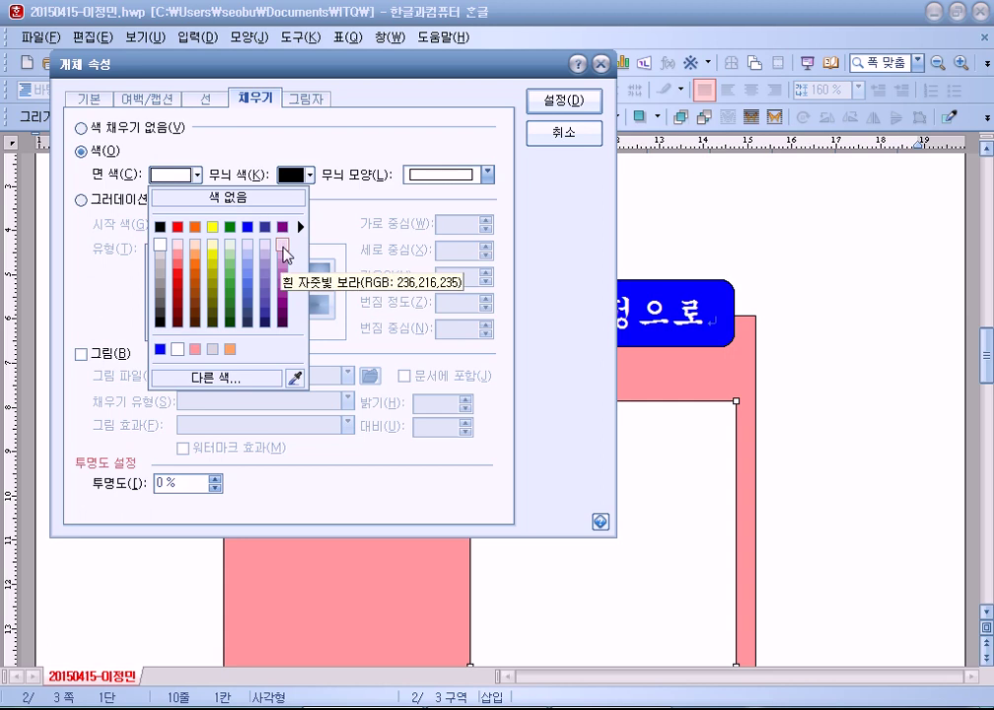
click(232, 247)
click(562, 100)
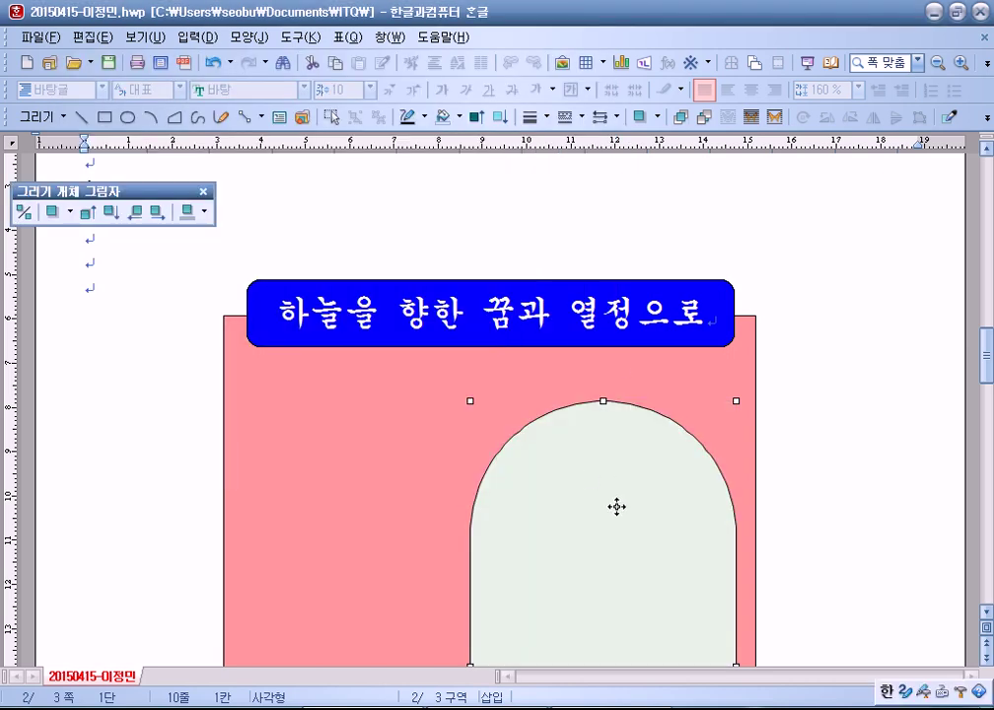
Step: Nudge the pale green shape slightly up and left within the pink rectangle's right half and deselect it
scroll(815, 565, down, 3)
scroll(815, 565, down, 3)
scroll(815, 563, up, 5)
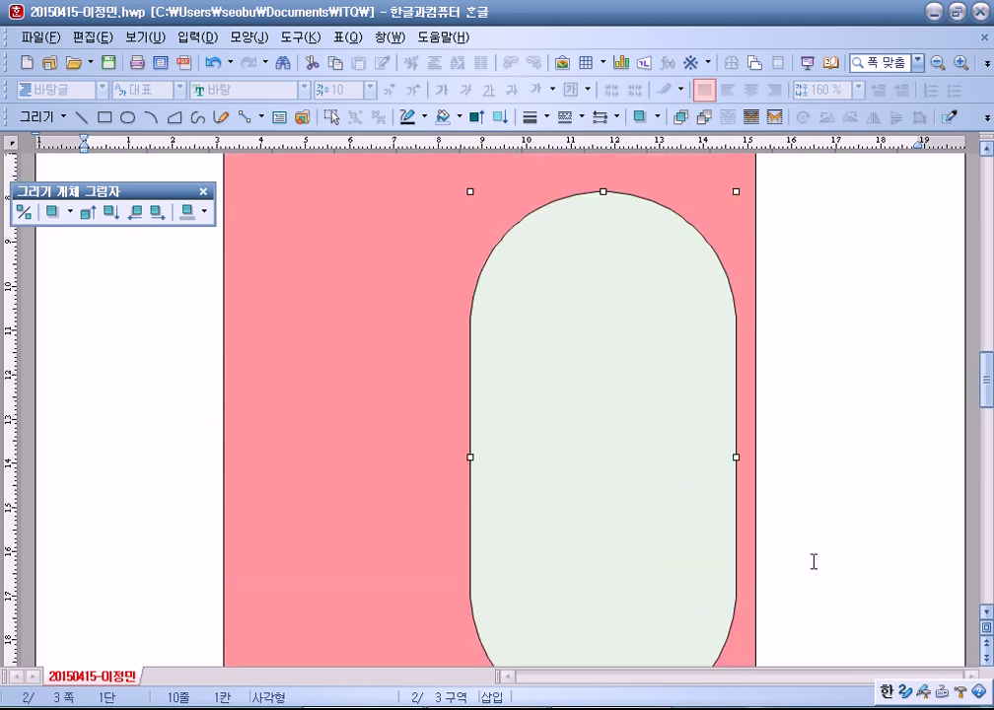
drag(657, 534, 656, 511)
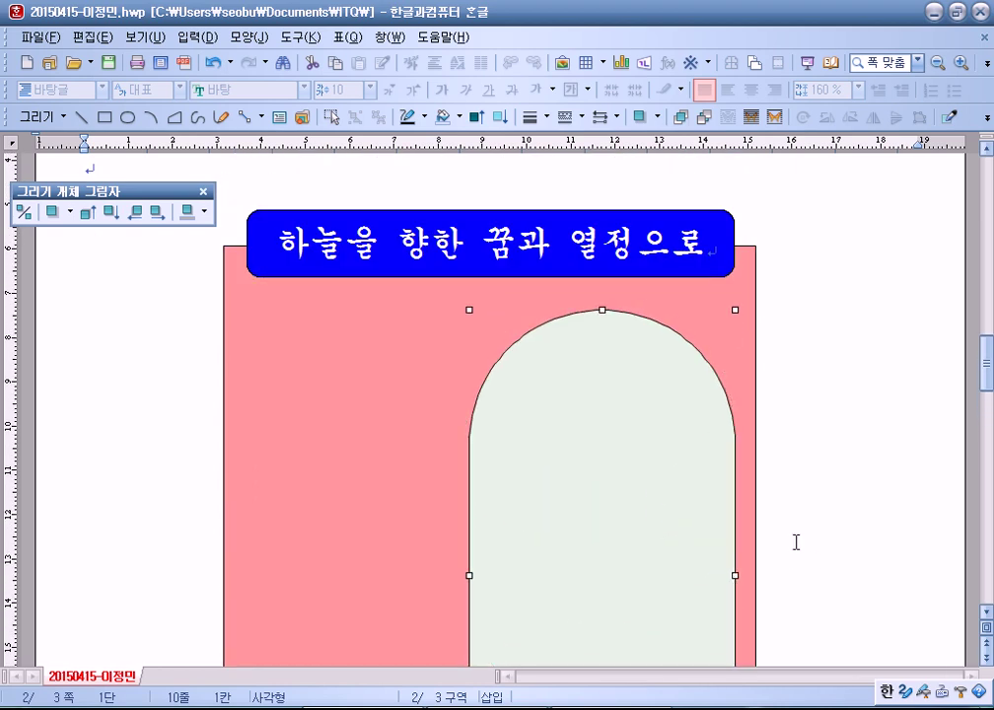
scroll(824, 557, down, 3)
drag(679, 452, 672, 453)
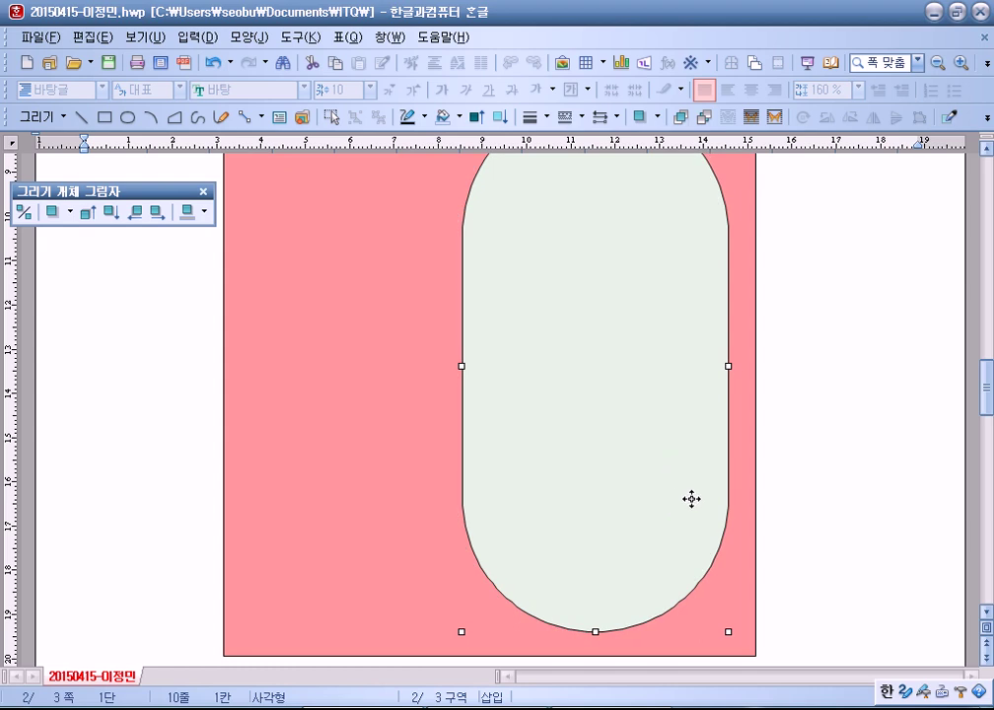
scroll(682, 502, down, 3)
scroll(606, 462, up, 6)
drag(583, 394, 579, 391)
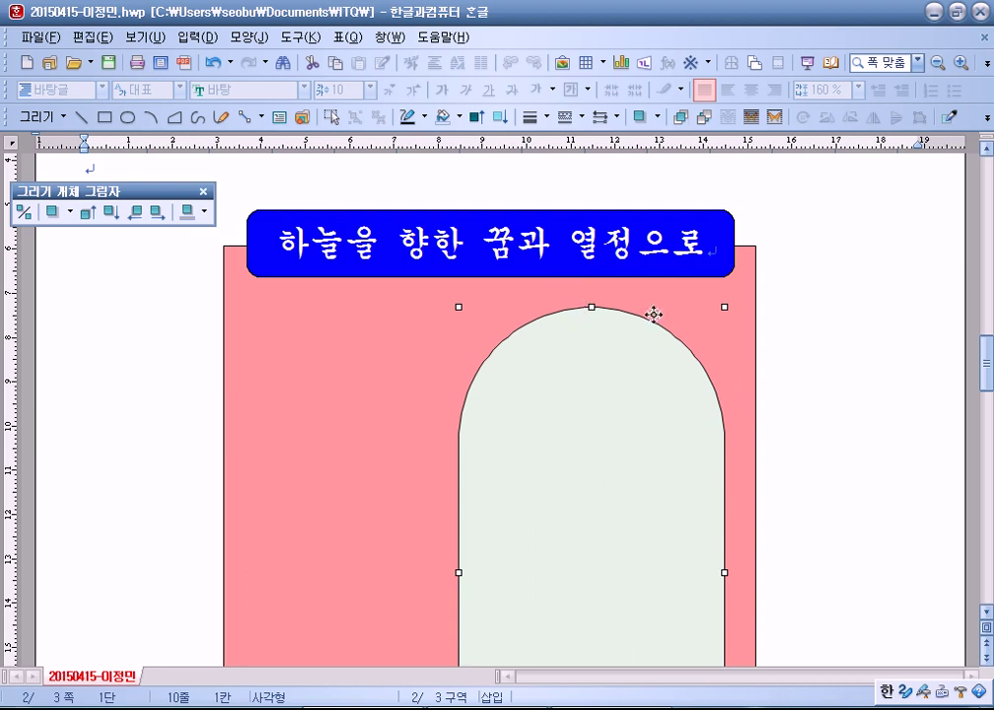
key(Escape)
Step: Examine the pale green shape's placement relative to the pink rectangle and the blue title box
scroll(751, 562, down, 2)
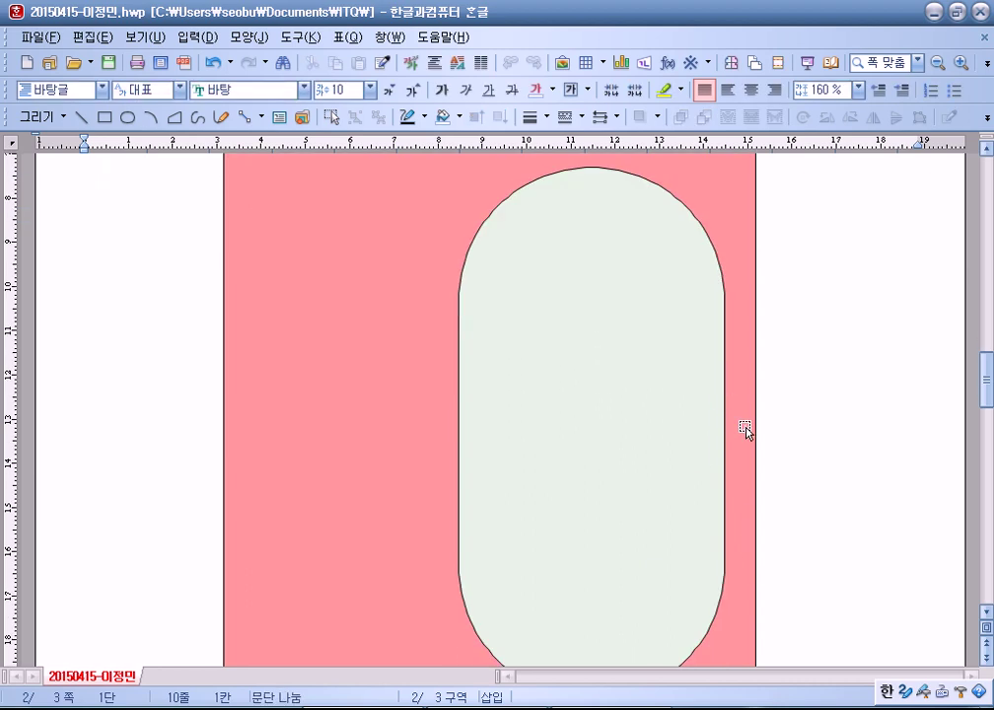
scroll(671, 505, down, 3)
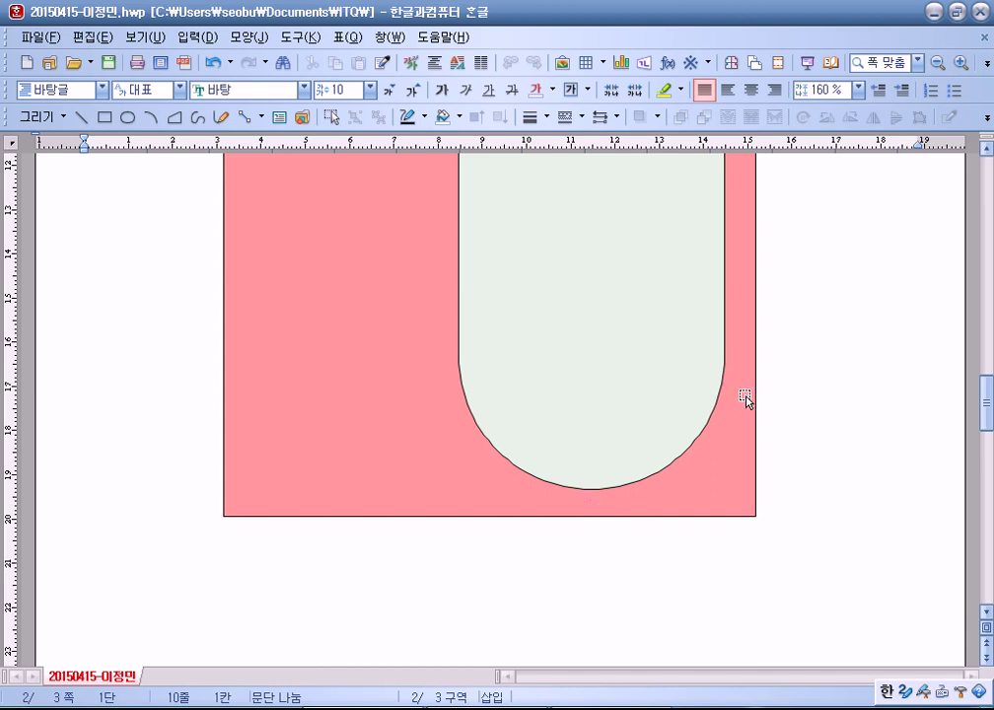
scroll(734, 392, up, 2)
scroll(641, 461, up, 2)
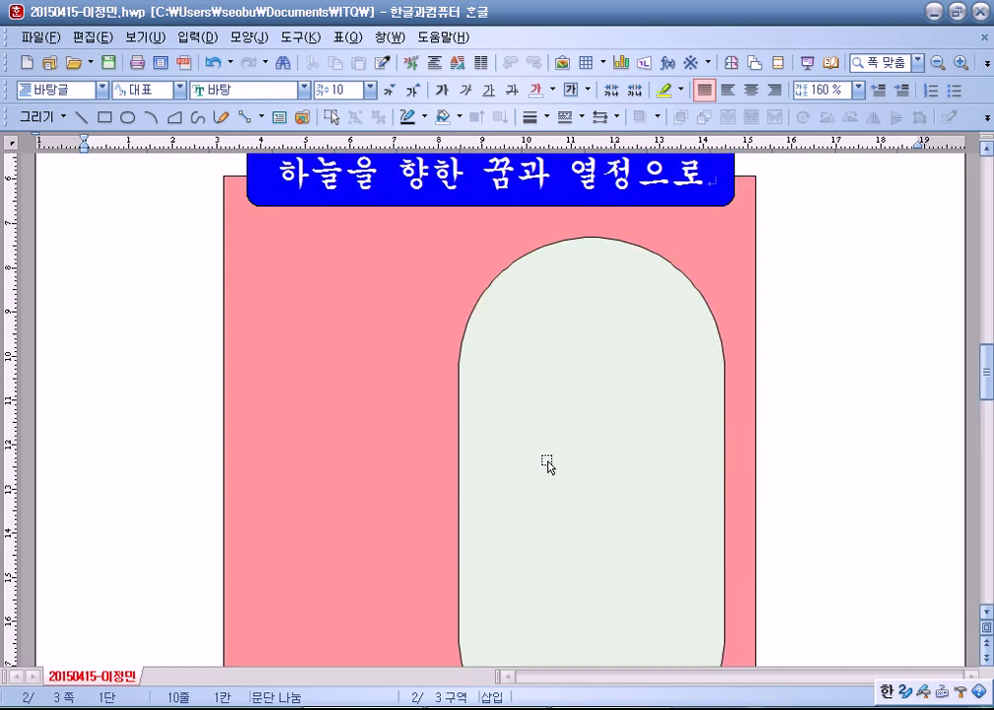
click(624, 505)
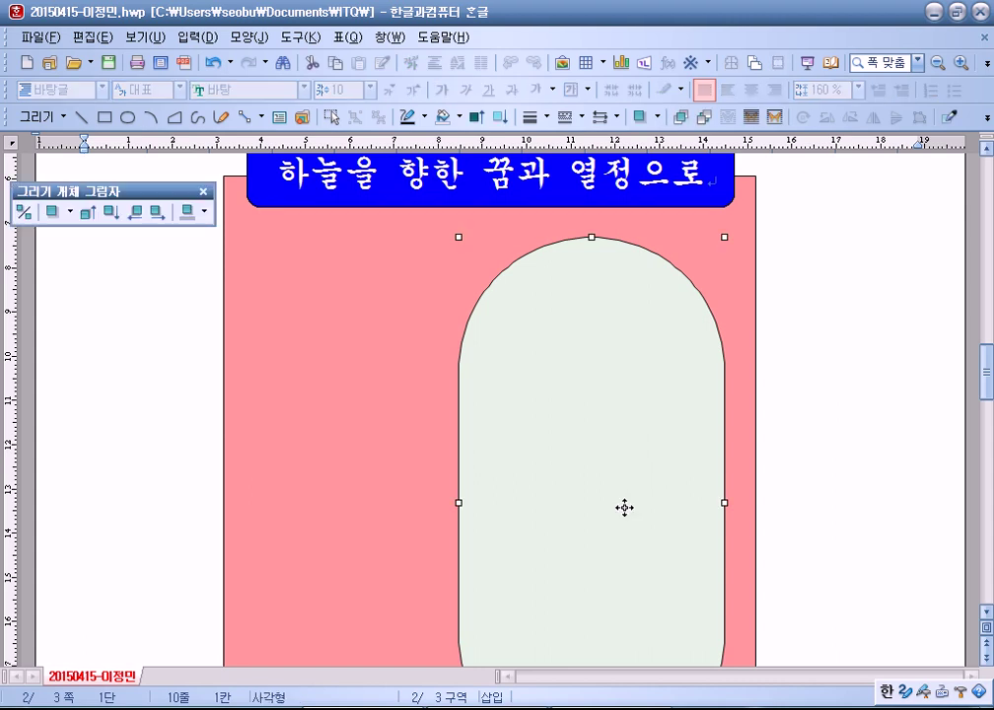
click(807, 449)
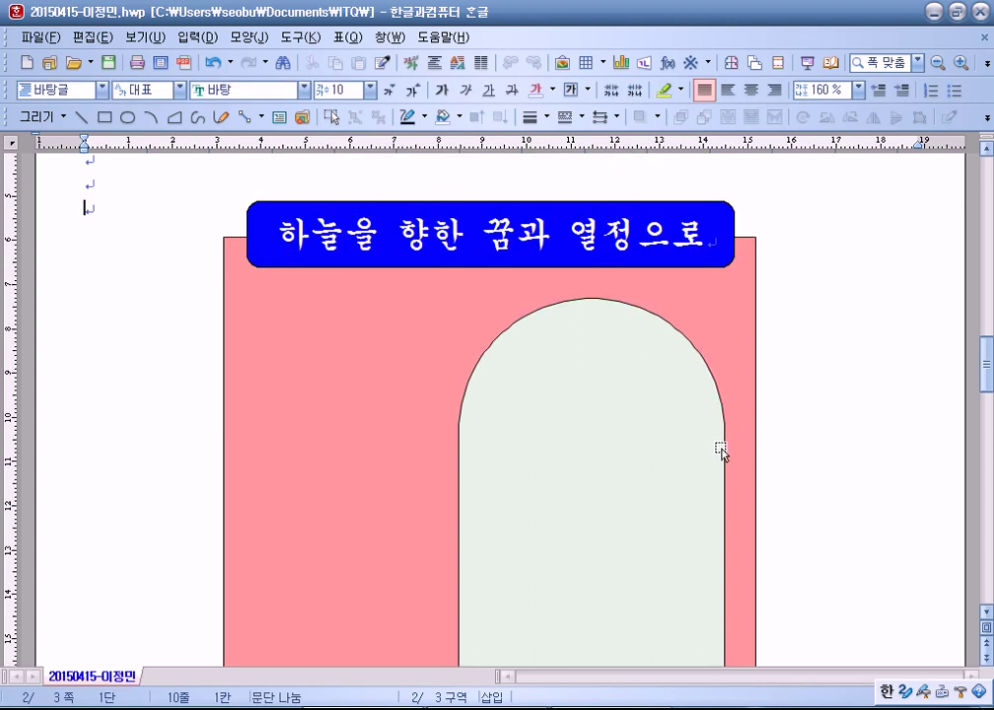
click(318, 317)
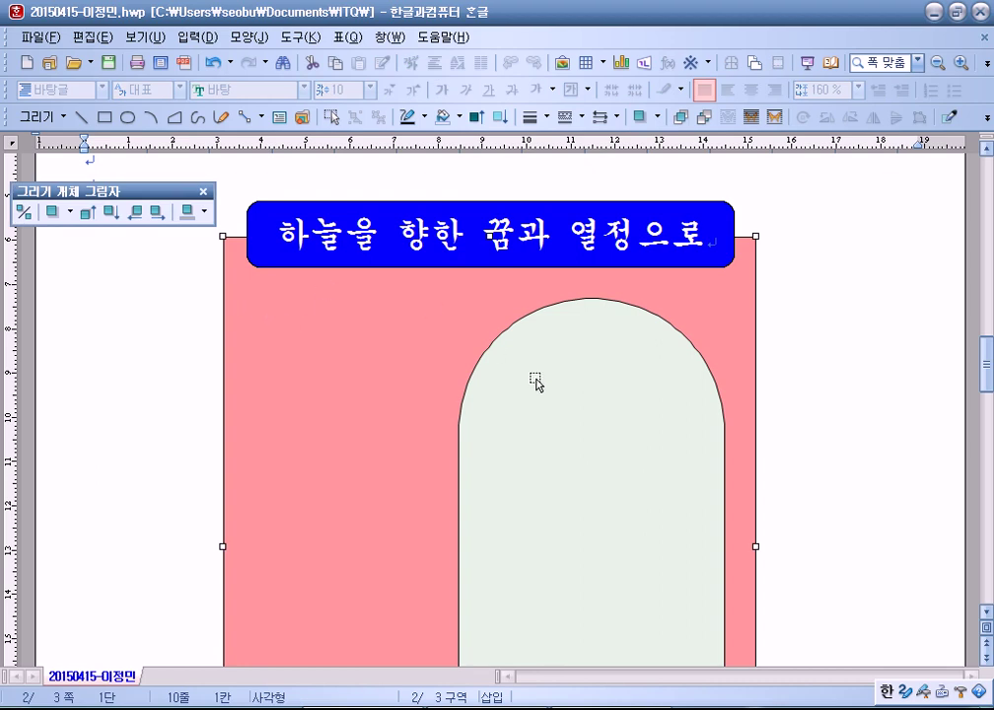
click(598, 412)
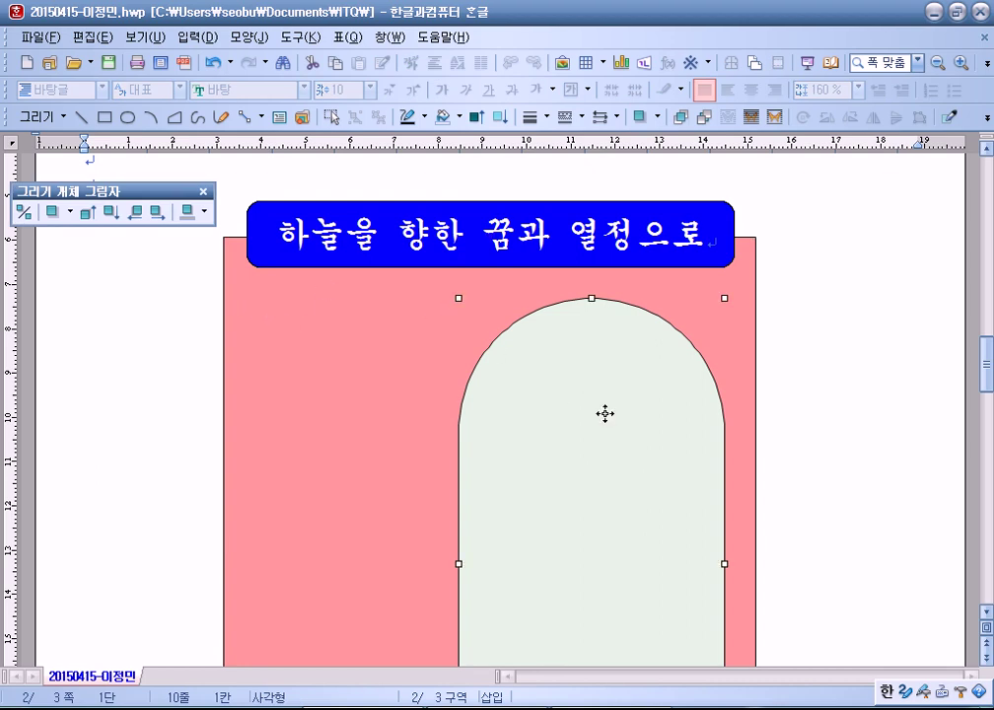
click(191, 358)
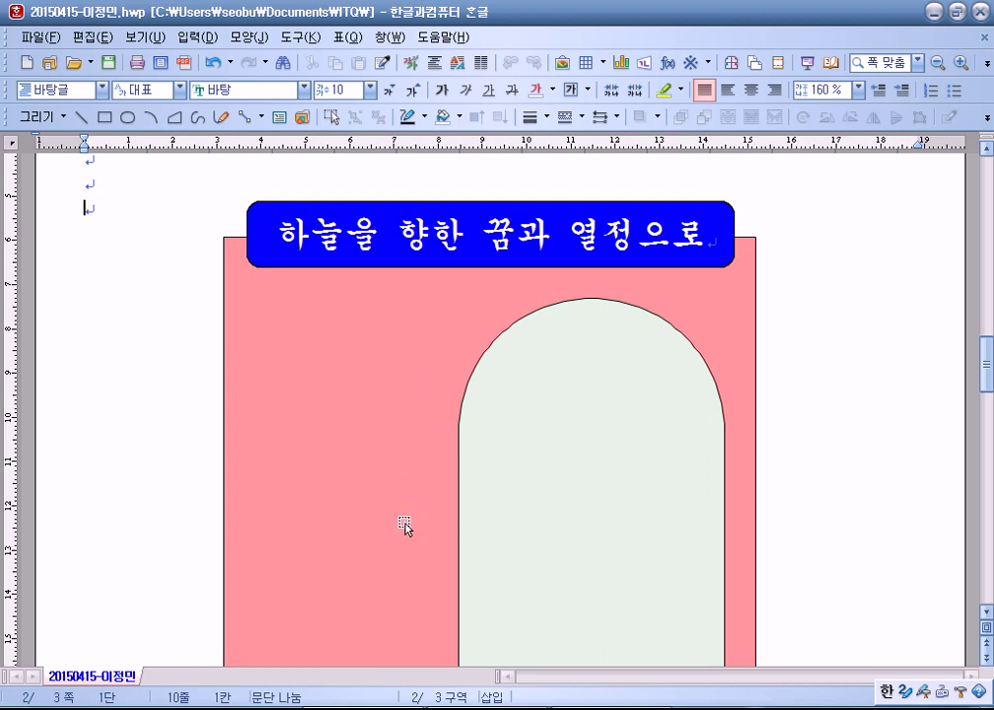
scroll(121, 522, down, 3)
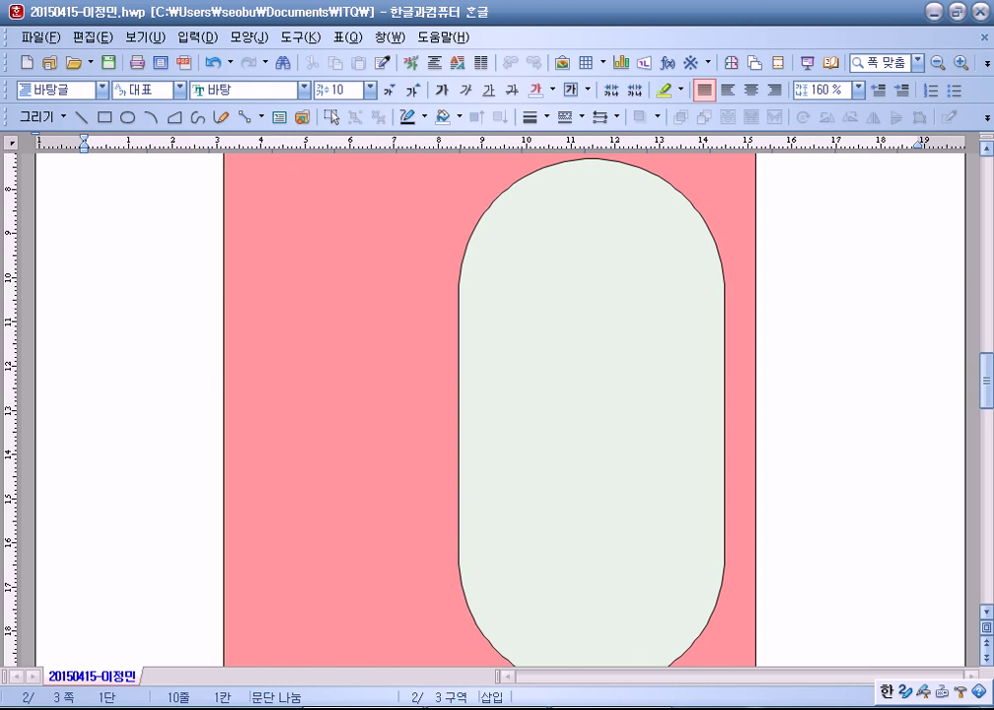
Step: Switch to Paint and sketch the layout in black: background, title box, tall rounded shape, and a first row of a numbered square and text box
click(24, 707)
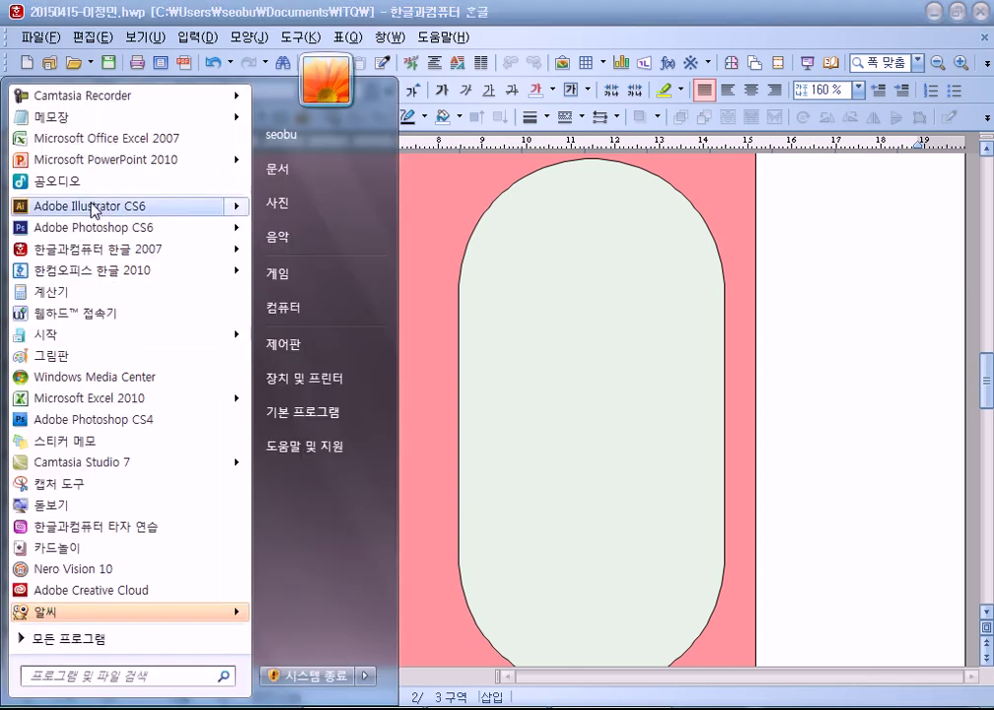
click(87, 356)
click(346, 99)
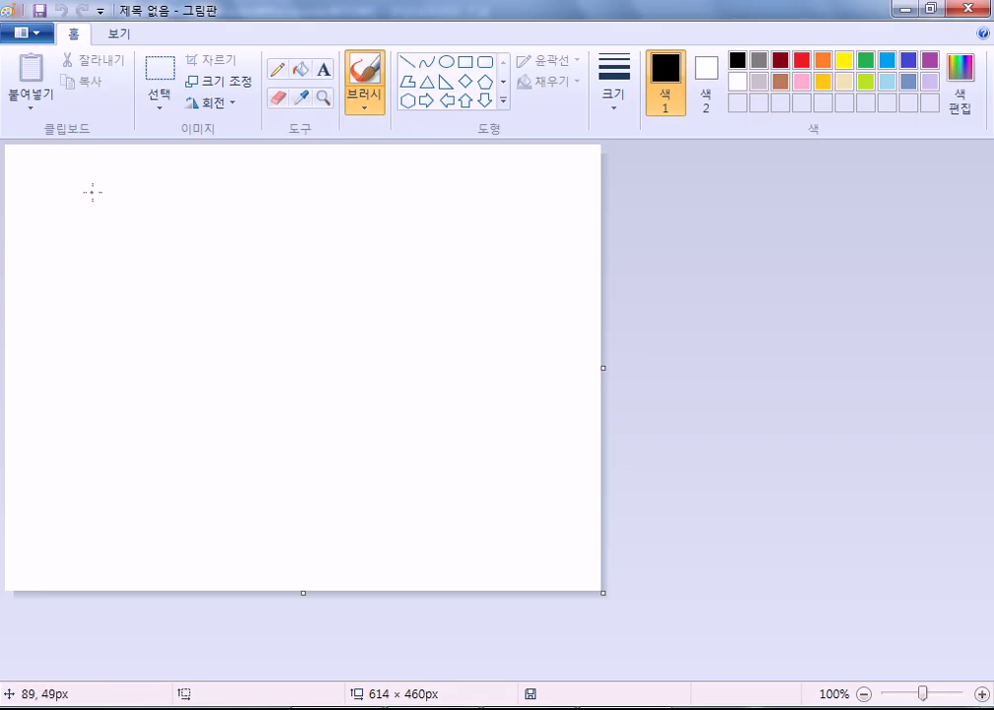
mouse_move(120, 207)
mouse_down()
mouse_move(115, 323)
mouse_move(235, 522)
mouse_move(418, 346)
mouse_move(281, 216)
mouse_move(116, 209)
mouse_move(215, 230)
mouse_move(345, 233)
mouse_move(323, 195)
mouse_move(150, 187)
mouse_up()
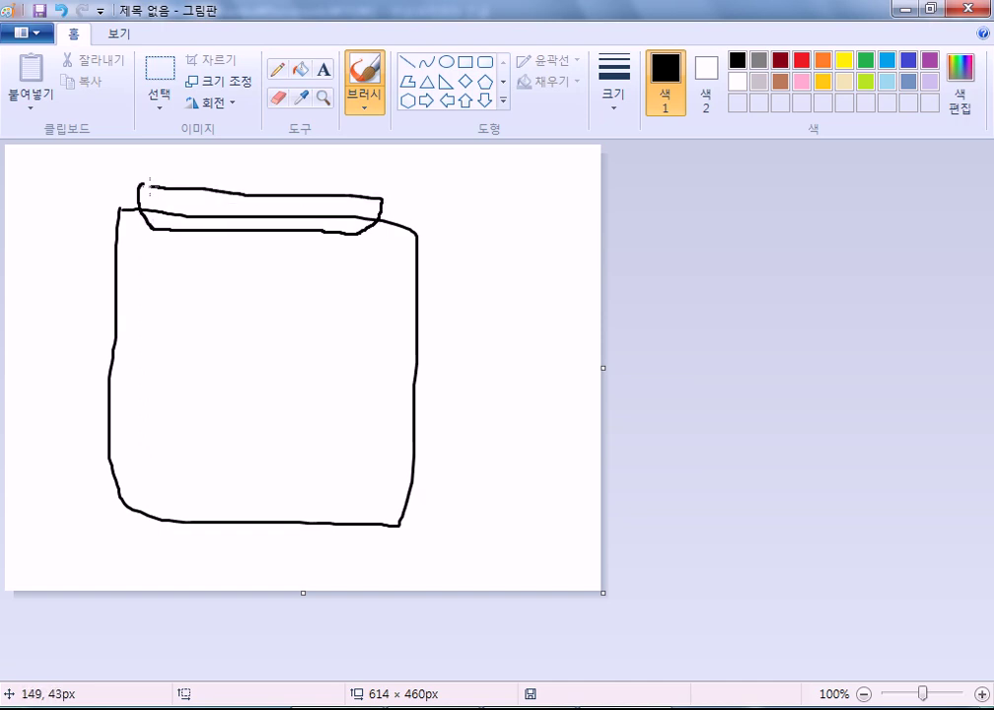
mouse_move(379, 264)
mouse_down()
mouse_move(309, 262)
mouse_move(300, 462)
mouse_move(373, 379)
mouse_move(382, 263)
mouse_up()
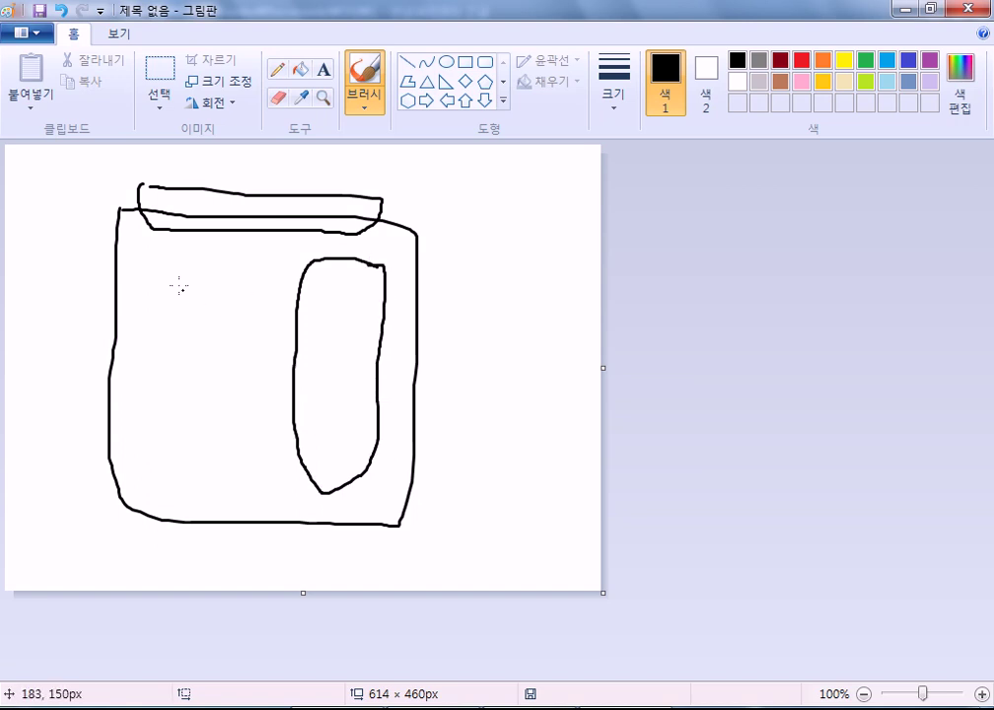
mouse_move(146, 262)
mouse_down()
mouse_move(144, 298)
mouse_move(193, 258)
mouse_move(150, 273)
mouse_move(180, 293)
mouse_move(176, 268)
mouse_move(367, 322)
mouse_move(215, 273)
mouse_up()
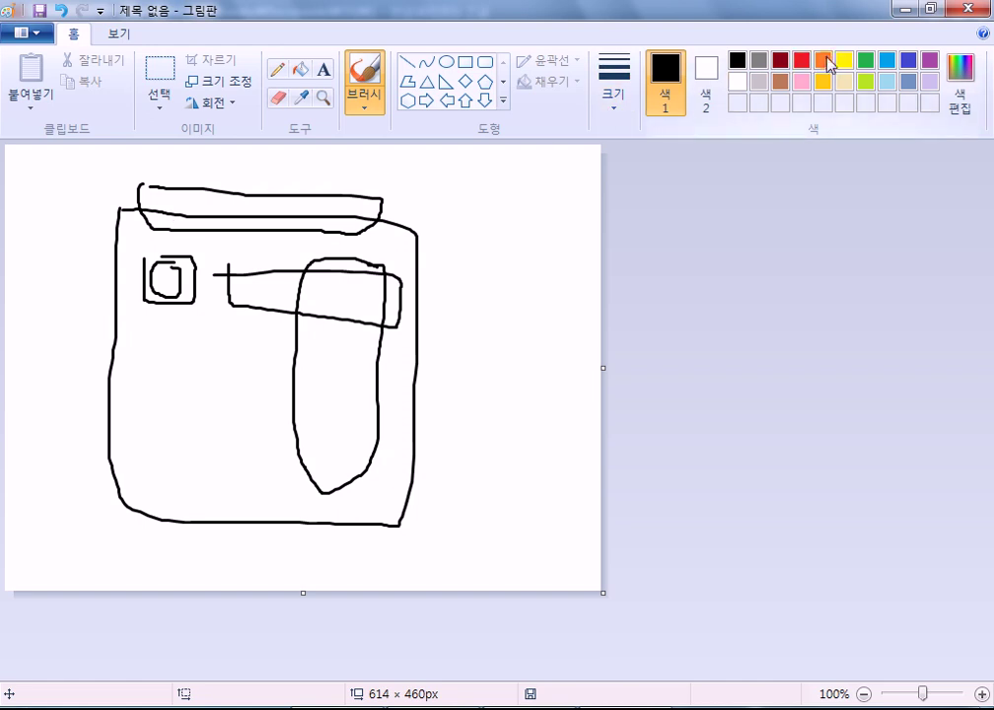
Step: Circle the first row in red, sketch two matching rows of square and text box below it, and return to the Hangul document
click(810, 61)
mouse_move(64, 246)
mouse_down()
mouse_move(430, 283)
mouse_move(325, 343)
mouse_move(79, 279)
mouse_move(116, 250)
mouse_up()
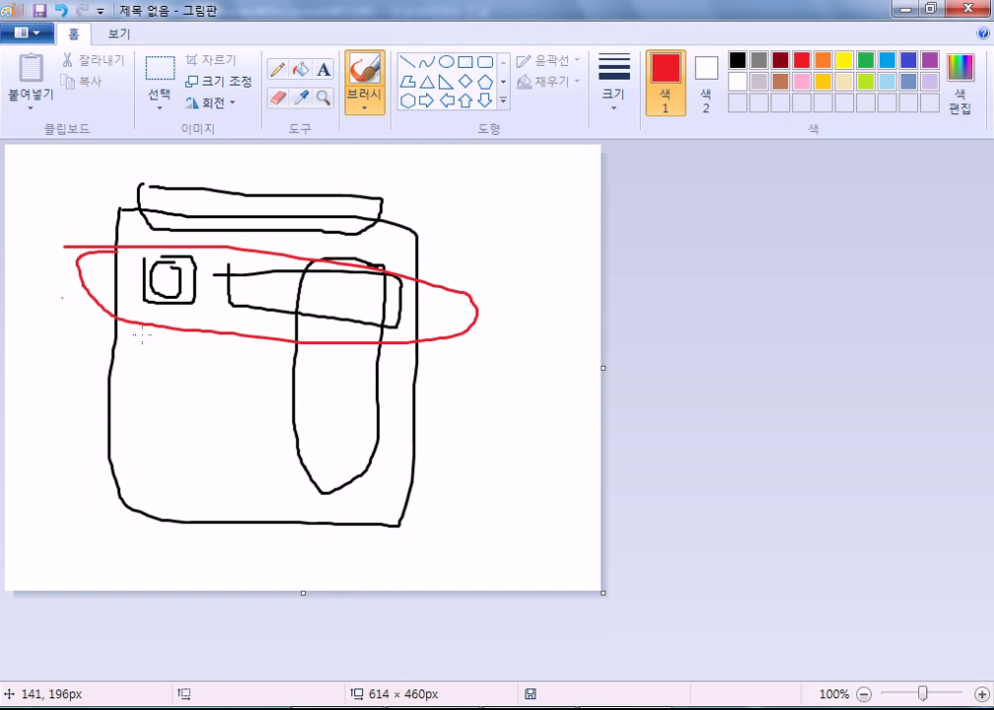
mouse_move(145, 341)
mouse_down()
mouse_move(203, 368)
mouse_move(164, 326)
mouse_move(186, 346)
mouse_move(197, 333)
mouse_move(359, 366)
mouse_move(296, 340)
mouse_up()
mouse_move(129, 398)
mouse_down()
mouse_move(135, 430)
mouse_move(153, 392)
mouse_move(169, 412)
mouse_up()
mouse_move(253, 399)
mouse_down()
mouse_move(381, 433)
mouse_move(240, 416)
mouse_up()
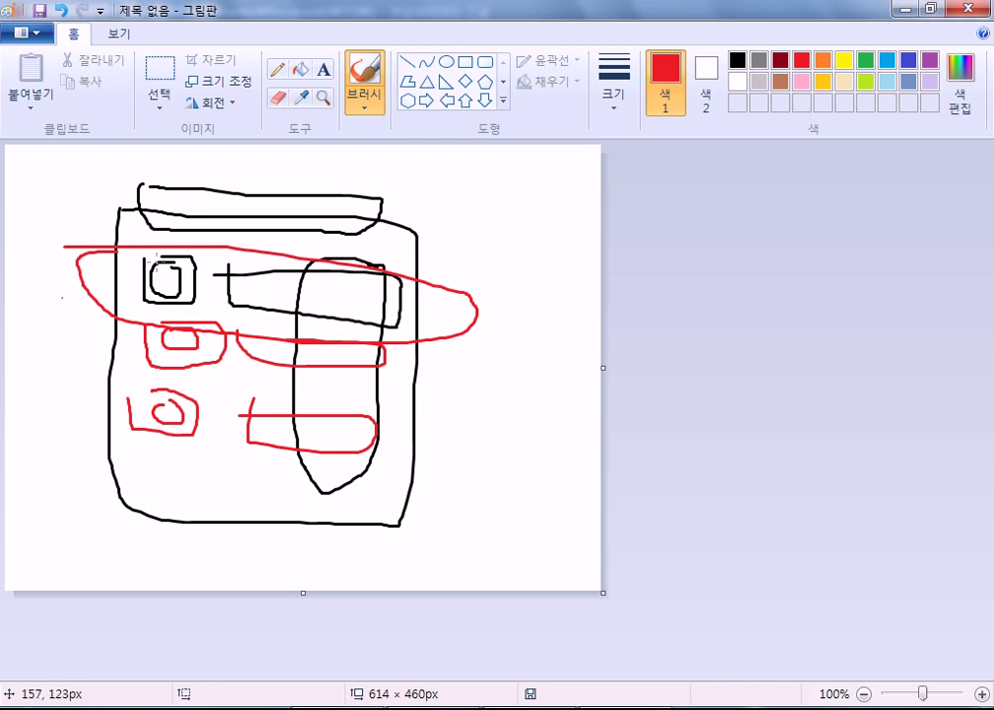
drag(402, 312, 398, 326)
click(612, 708)
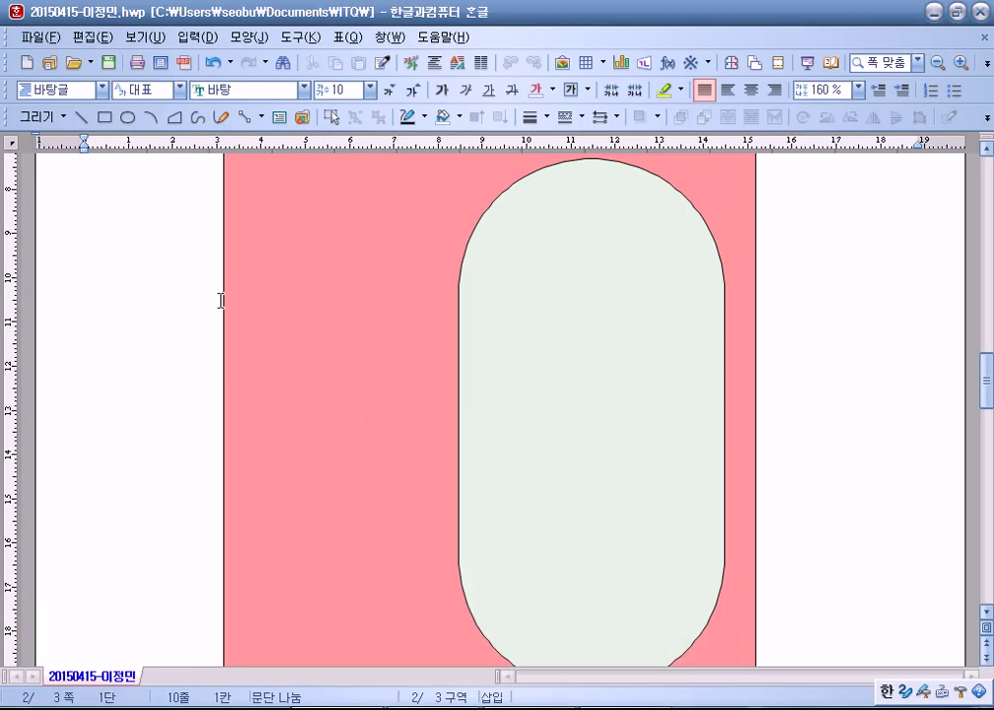
Step: Draw a small white rectangle in the pink background's upper-left area and a small white circle overlapping its lower-right corner
scroll(164, 291, up, 2)
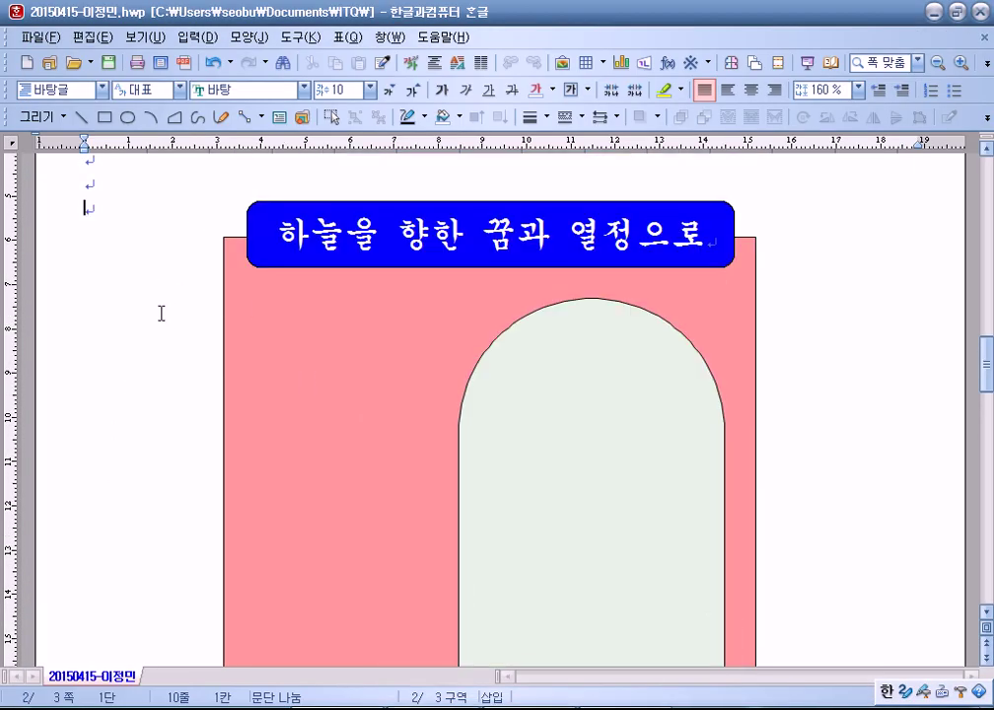
click(103, 117)
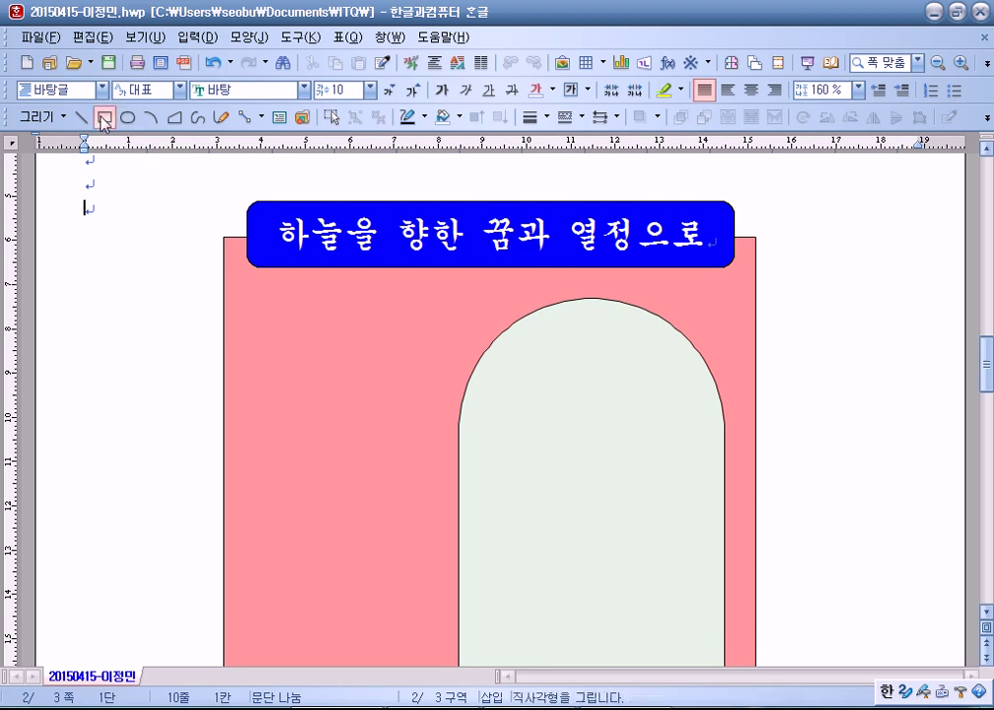
mouse_move(238, 327)
mouse_down()
mouse_move(295, 376)
mouse_move(271, 326)
mouse_move(281, 331)
mouse_up()
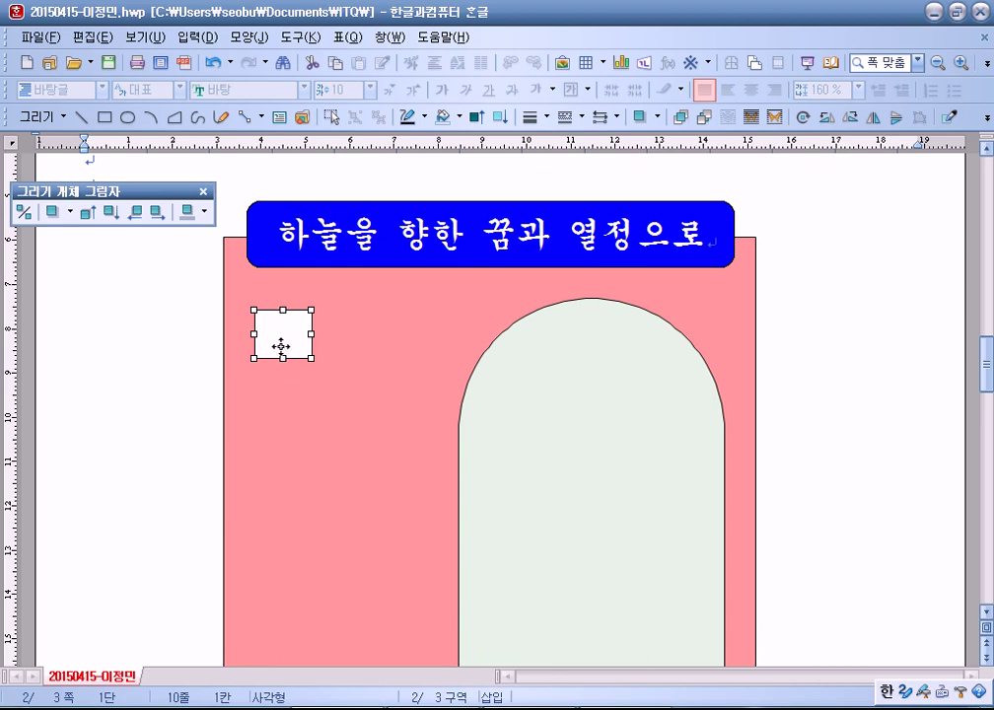
drag(281, 345, 268, 326)
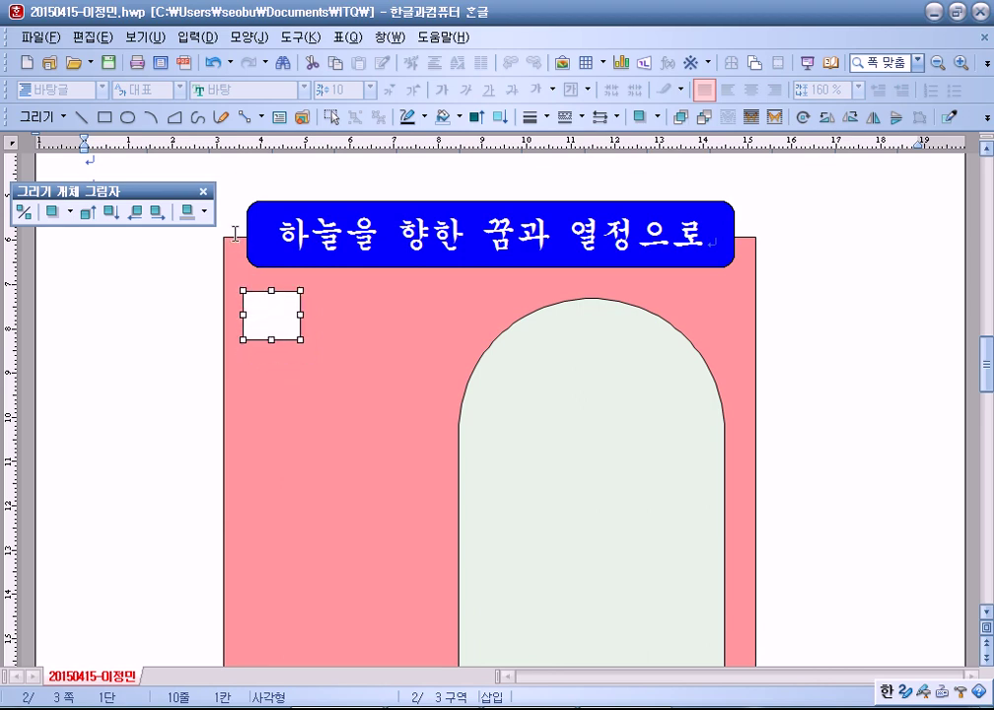
click(246, 215)
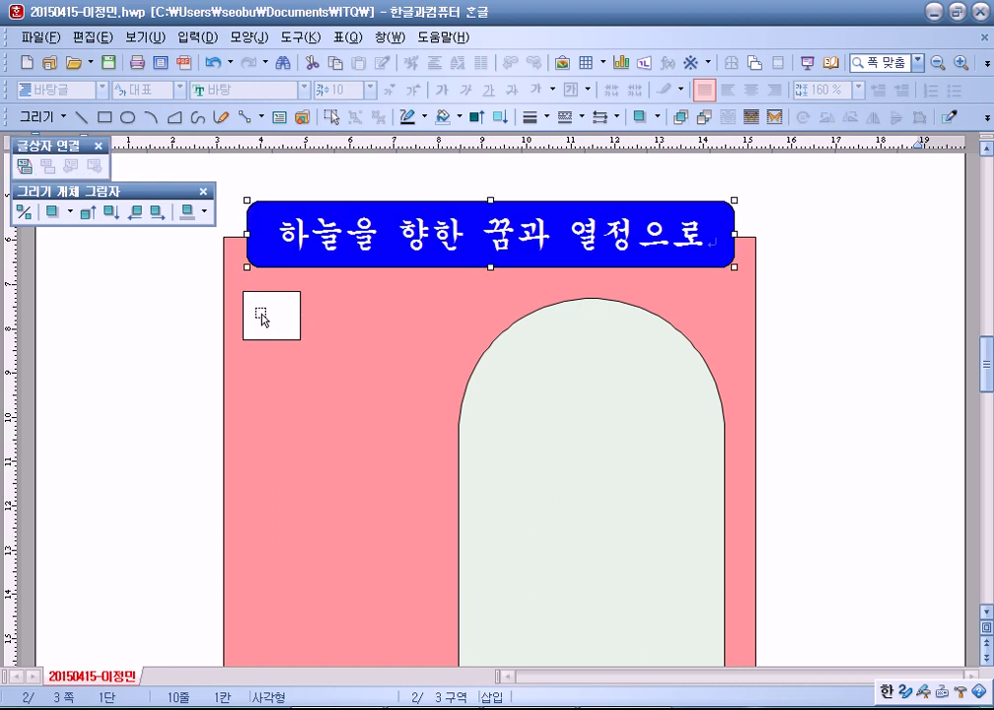
click(262, 315)
mouse_move(265, 313)
mouse_down()
mouse_move(270, 332)
mouse_move(268, 323)
mouse_move(280, 333)
mouse_move(278, 321)
mouse_up()
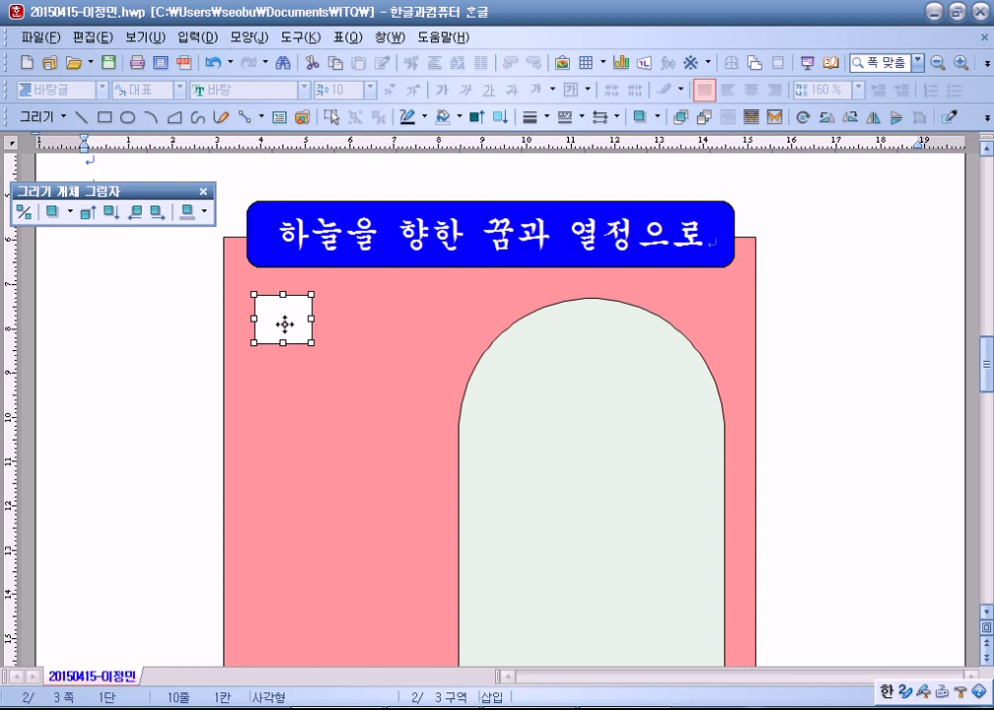
click(127, 117)
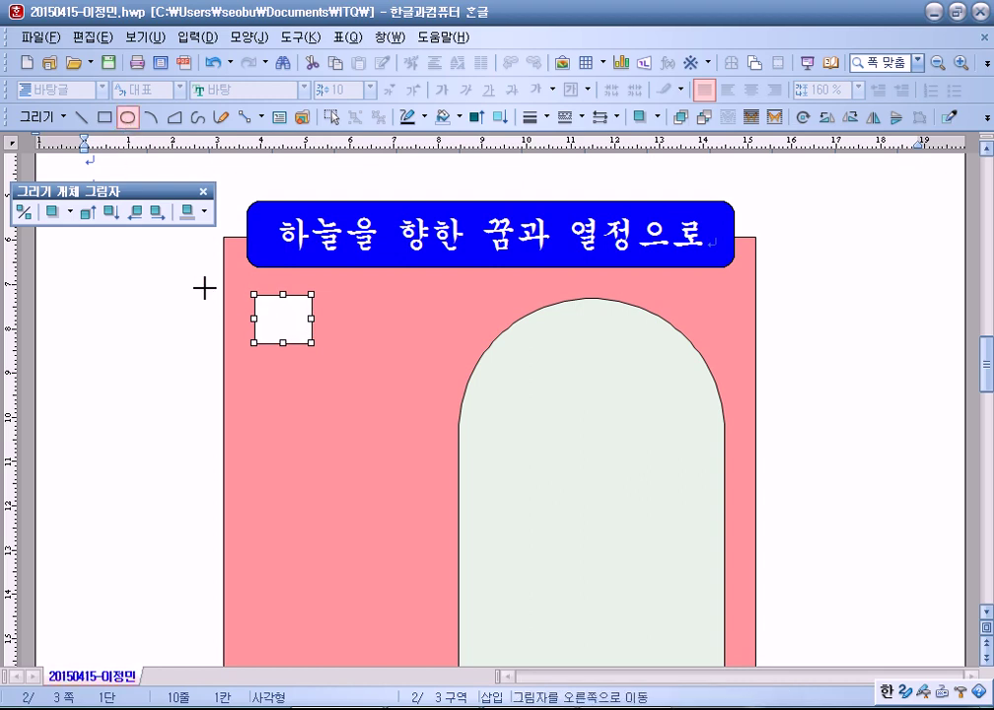
mouse_move(266, 311)
mouse_down()
mouse_move(312, 356)
mouse_move(302, 356)
mouse_move(306, 371)
mouse_move(297, 343)
mouse_up()
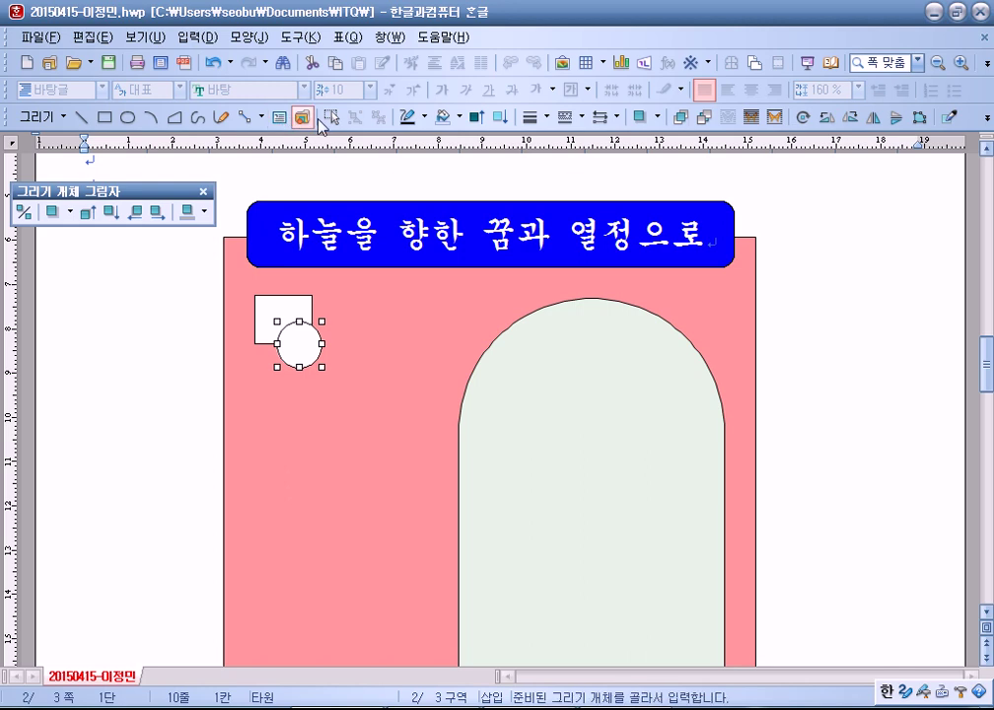
Step: Draw a wide text box beside the small shapes, across the pale green shape, and adjust its width and vertical position
click(279, 118)
drag(349, 299, 731, 364)
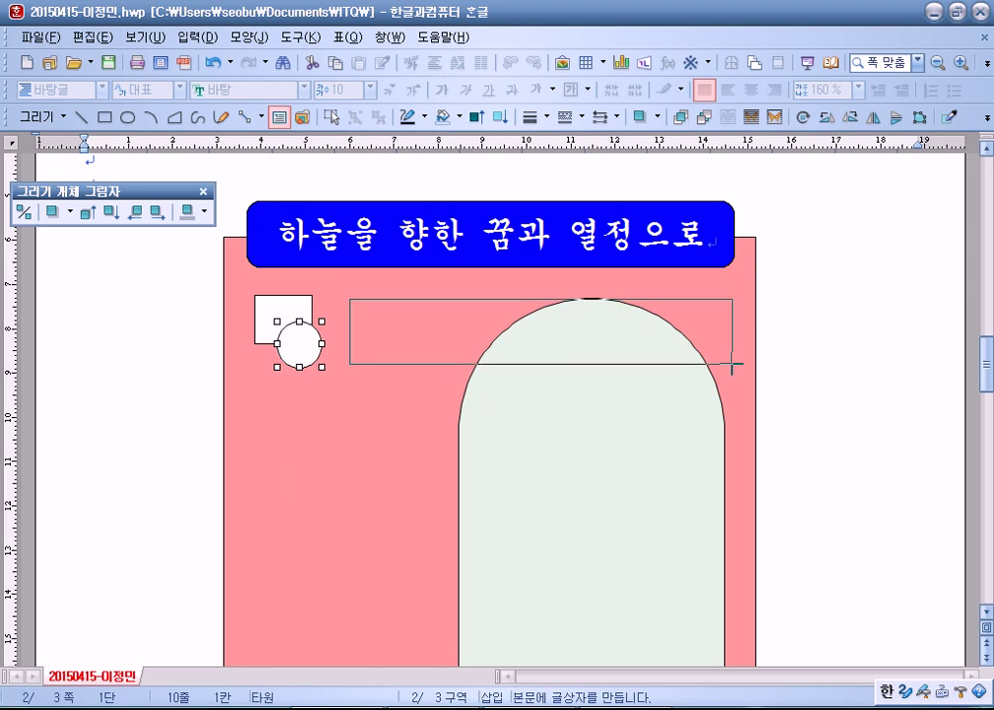
drag(733, 367, 725, 364)
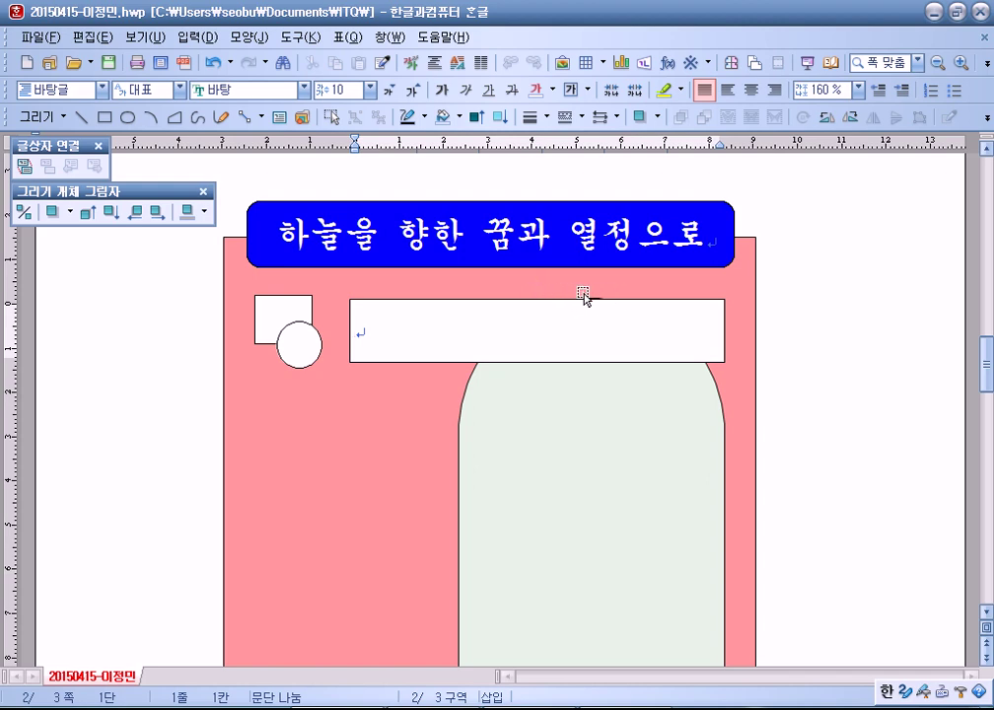
drag(621, 357, 623, 450)
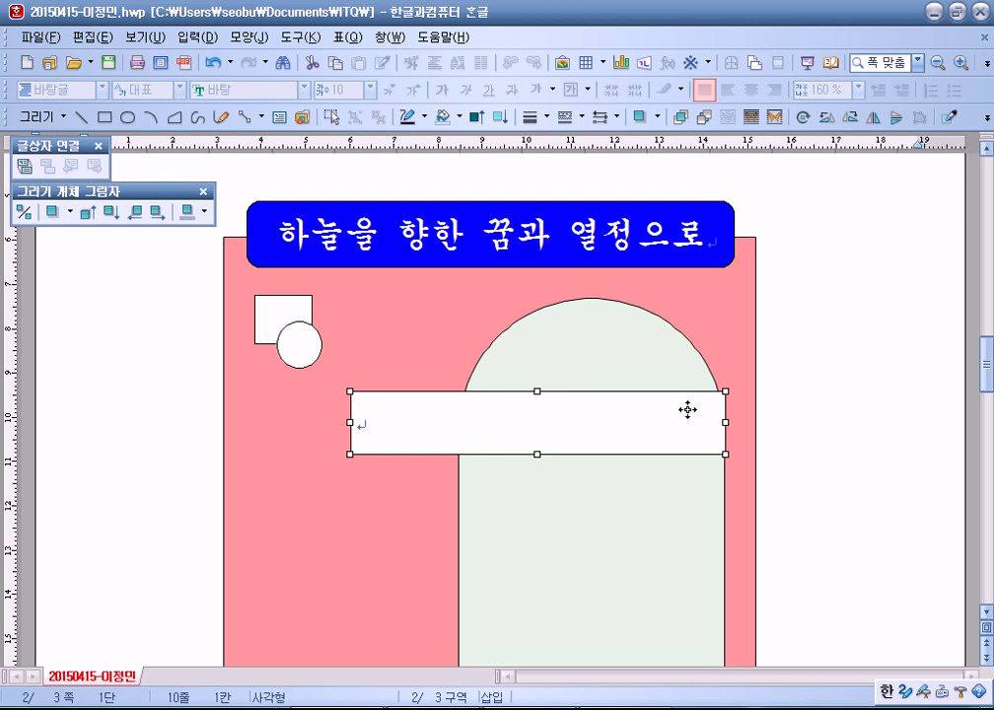
drag(689, 419, 688, 454)
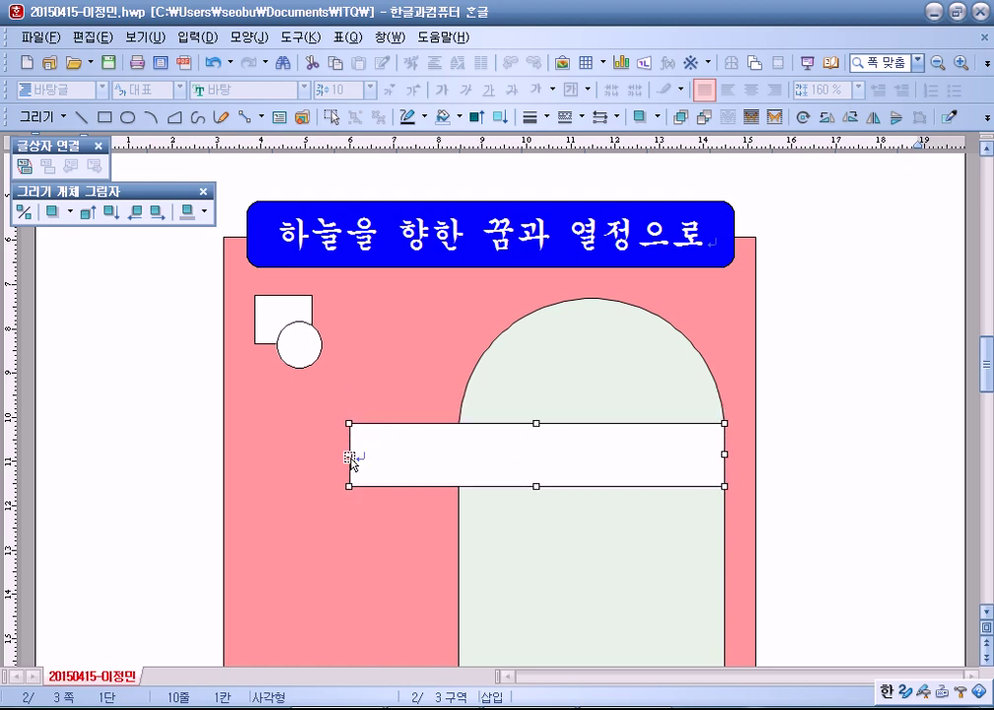
drag(348, 452, 352, 456)
drag(517, 422, 565, 380)
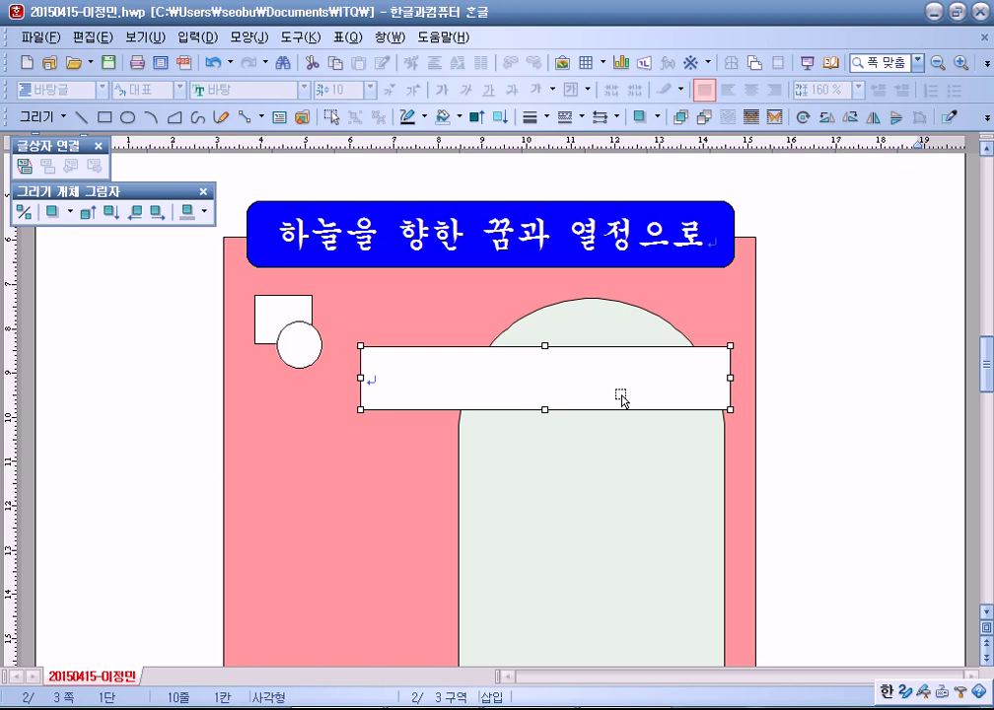
drag(620, 392, 623, 361)
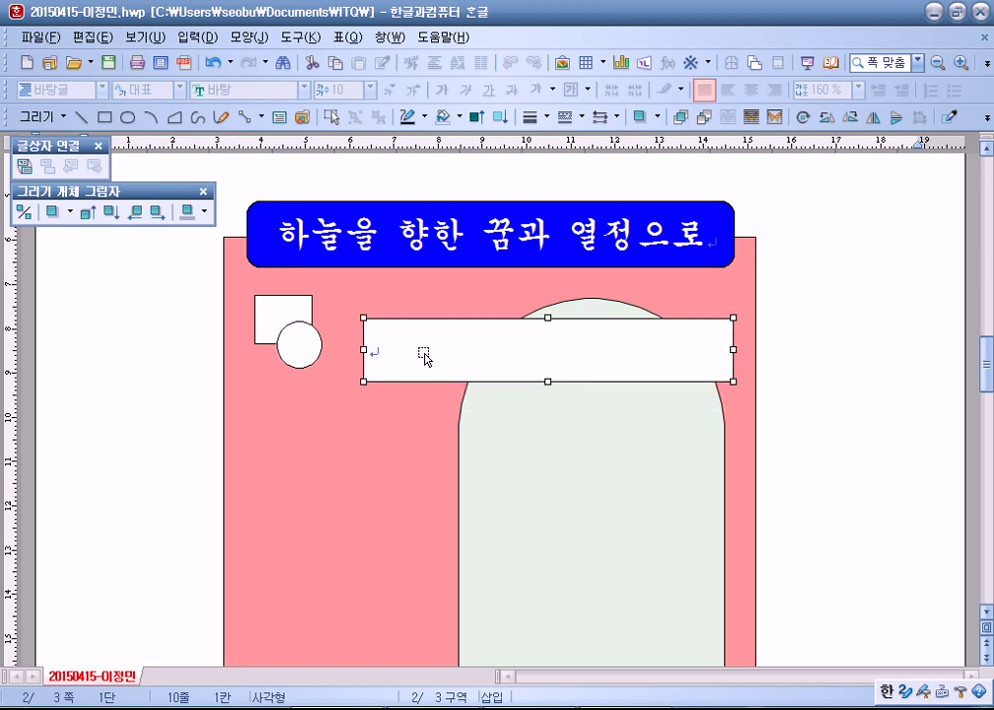
Step: Delete the wide text box, the small white circle and the small white rectangle
key(Delete)
click(303, 344)
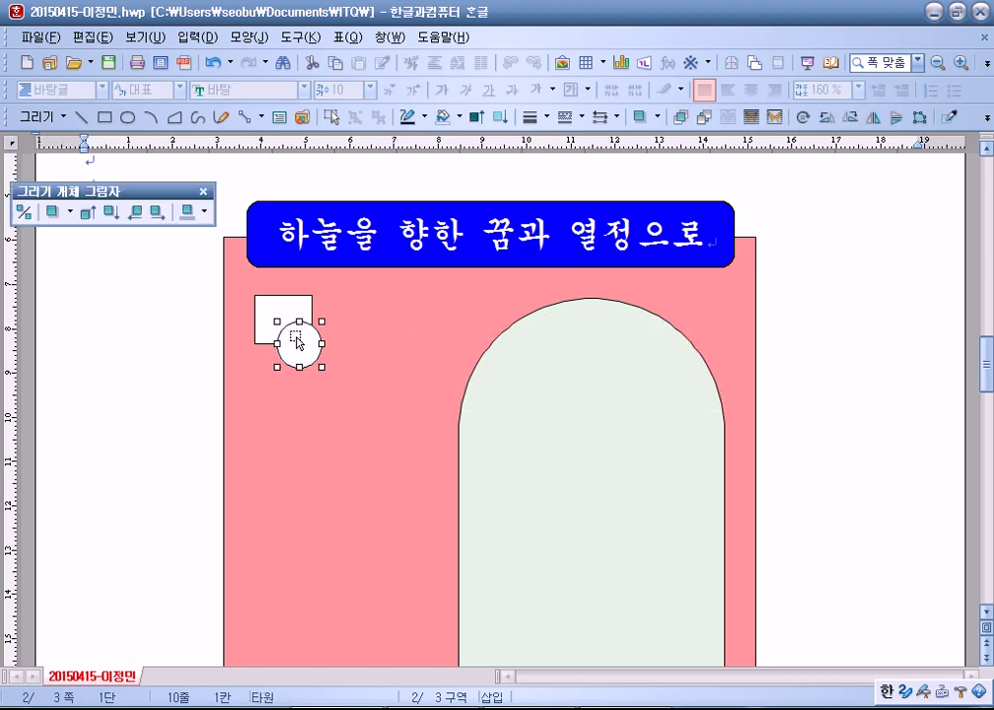
key(Delete)
click(284, 319)
key(Delete)
Step: Draw a rectangle in the pink background's upper-left area and set it to 15 mm wide and 15 mm high with its size locked (크기 고정)
click(124, 118)
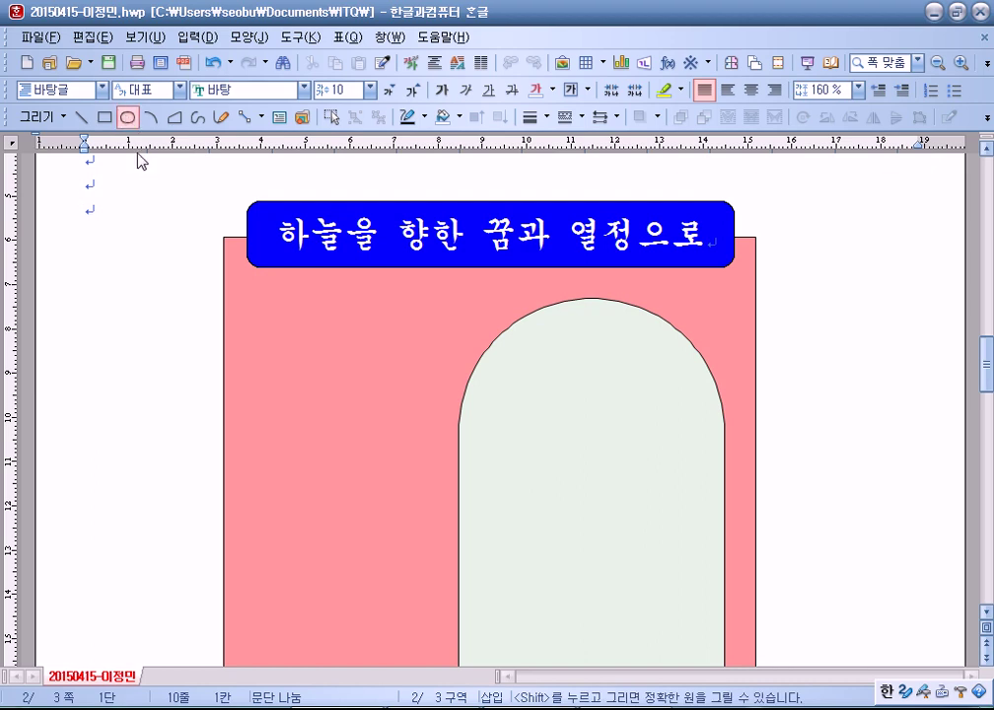
click(104, 117)
mouse_move(244, 285)
mouse_down()
mouse_move(317, 345)
mouse_move(286, 324)
mouse_up()
double_click(285, 324)
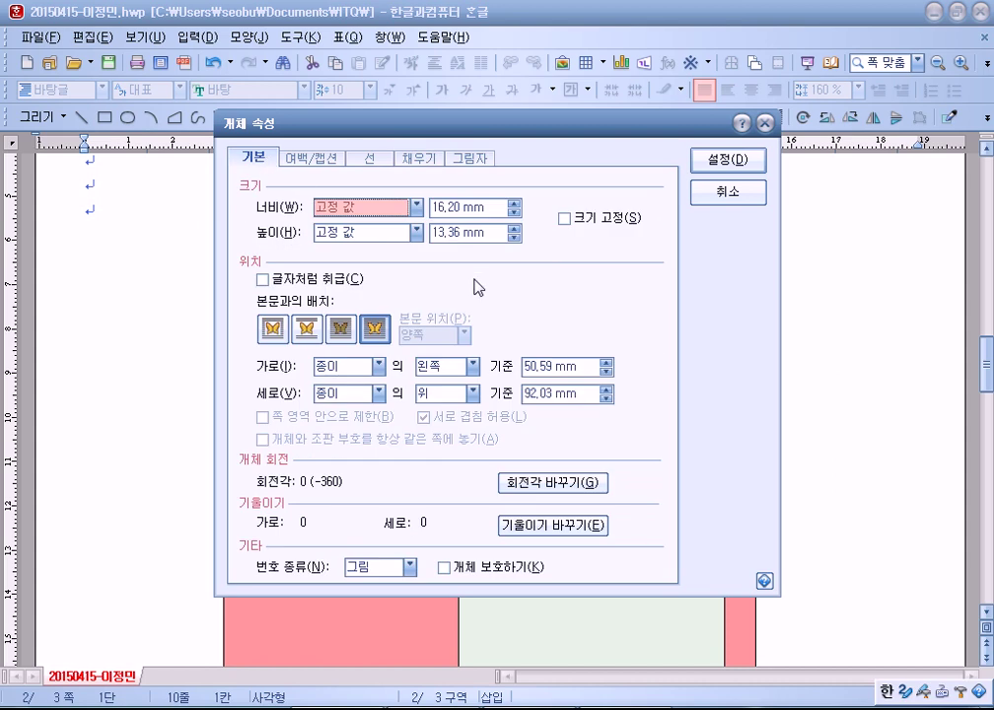
key(Tab)
text(15)
key(Tab)
key(Tab)
text(15)
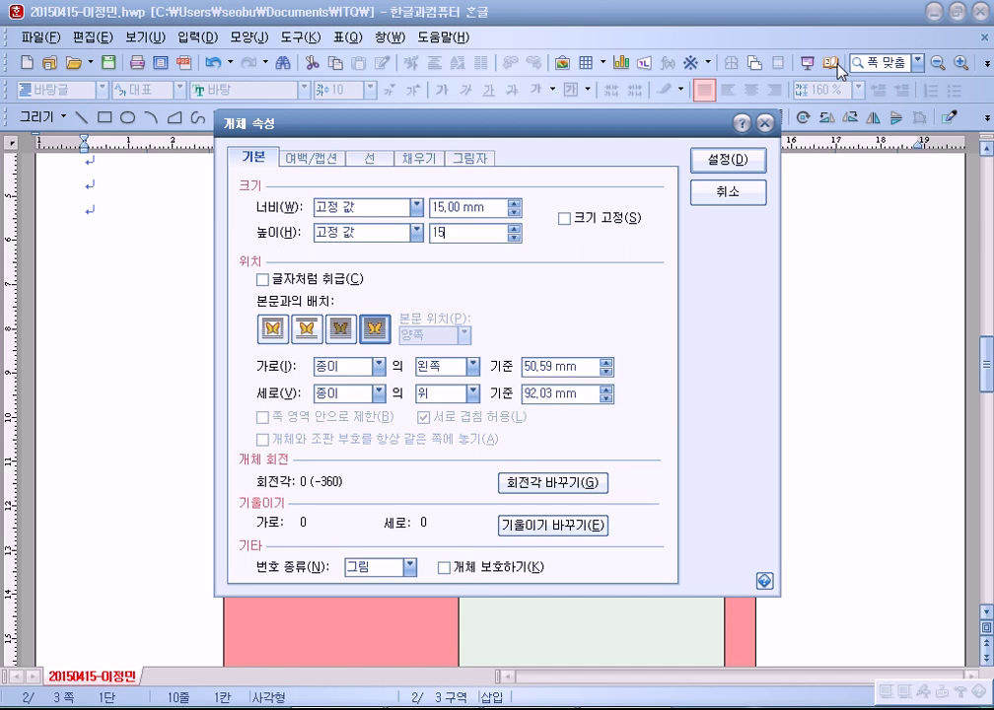
click(563, 218)
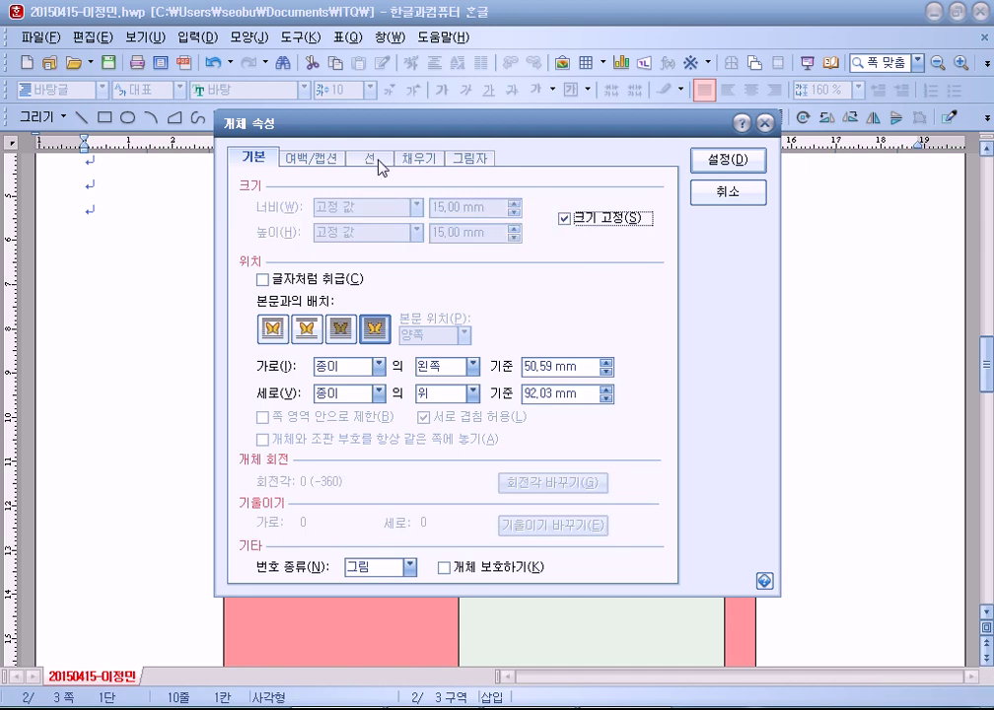
Step: Give the 15 mm square a dark green fill colour and apply the object properties
click(418, 157)
click(361, 234)
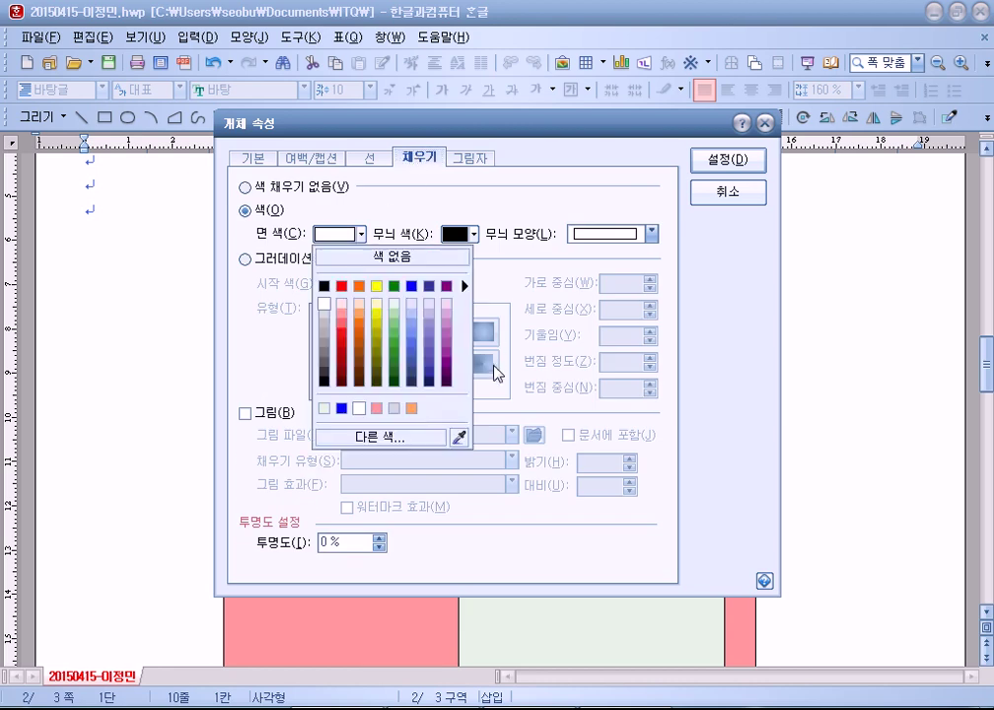
click(392, 374)
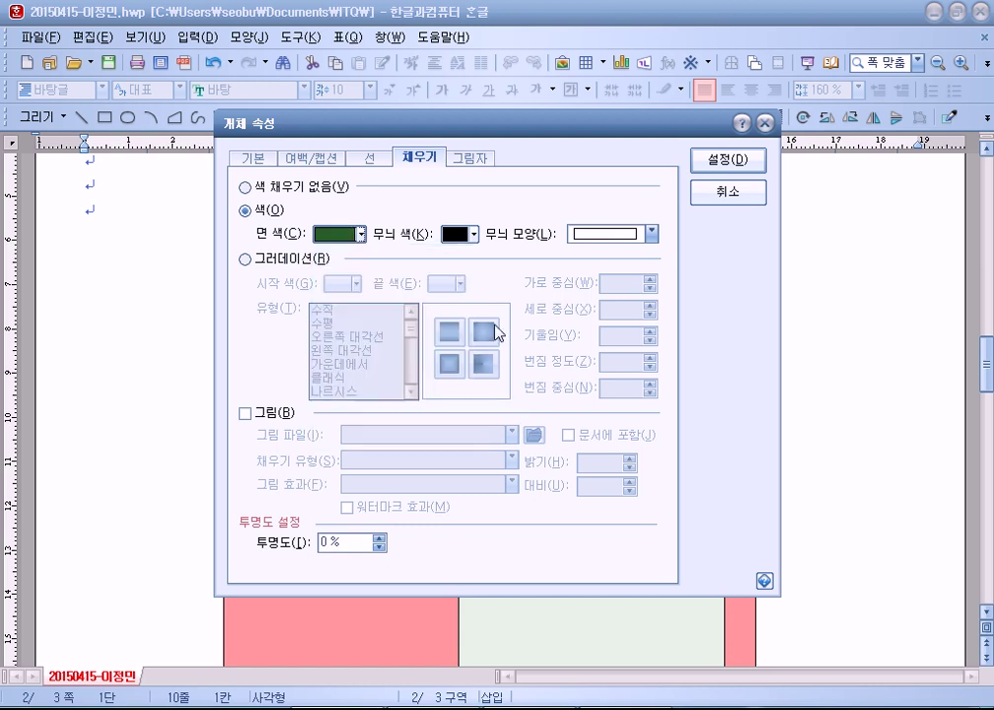
click(696, 160)
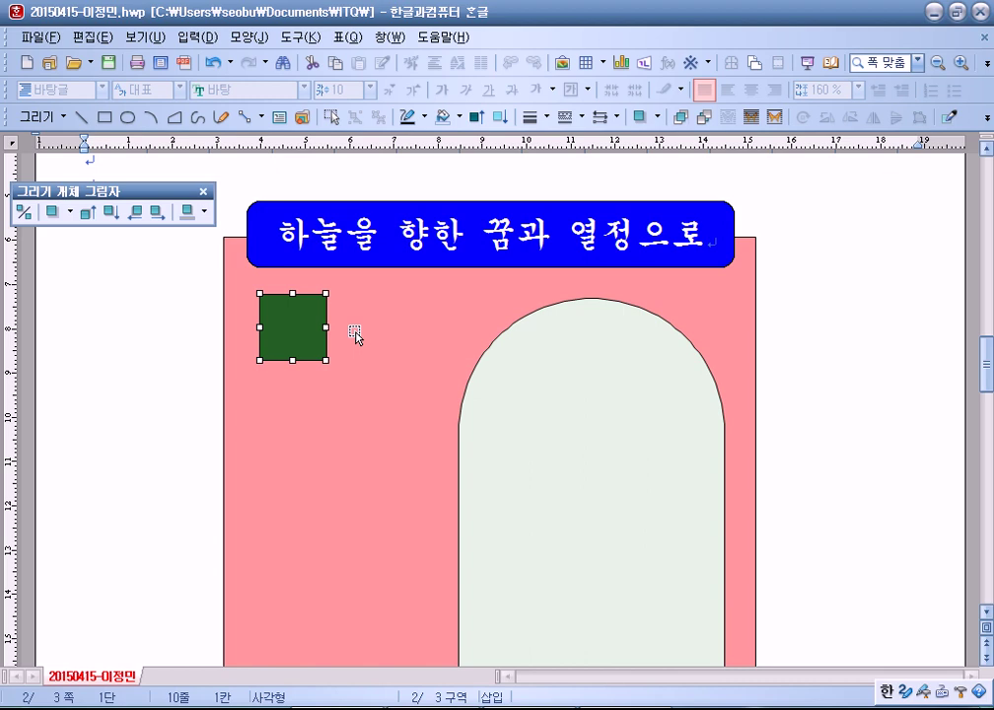
Step: Examine the fill colour choices for the dark green square and its placement below the blue title box
double_click(306, 327)
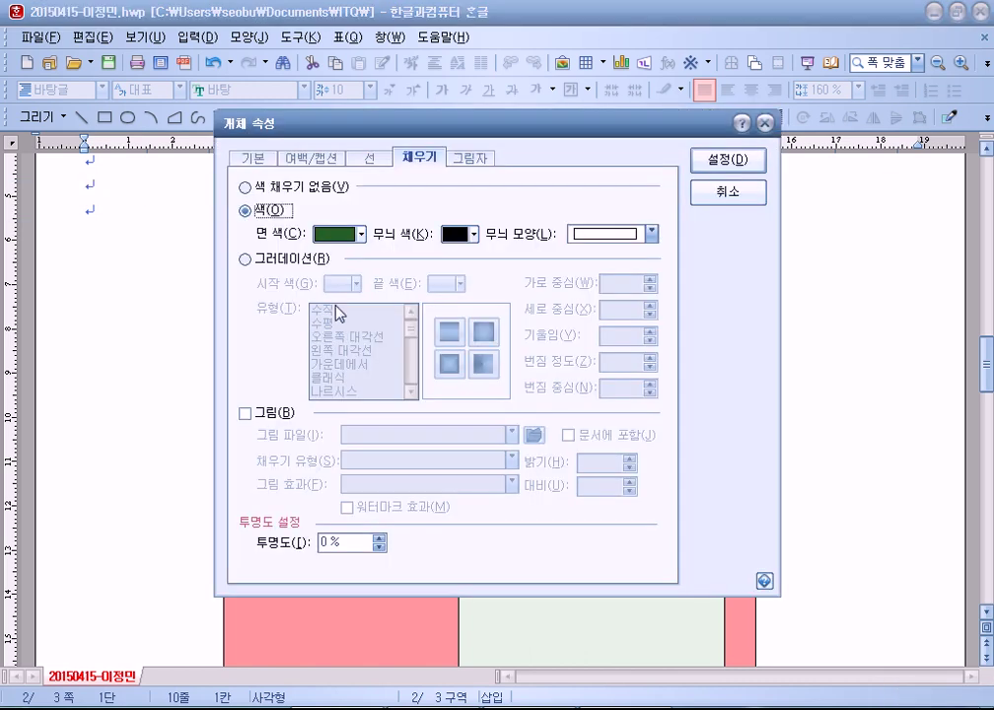
click(348, 237)
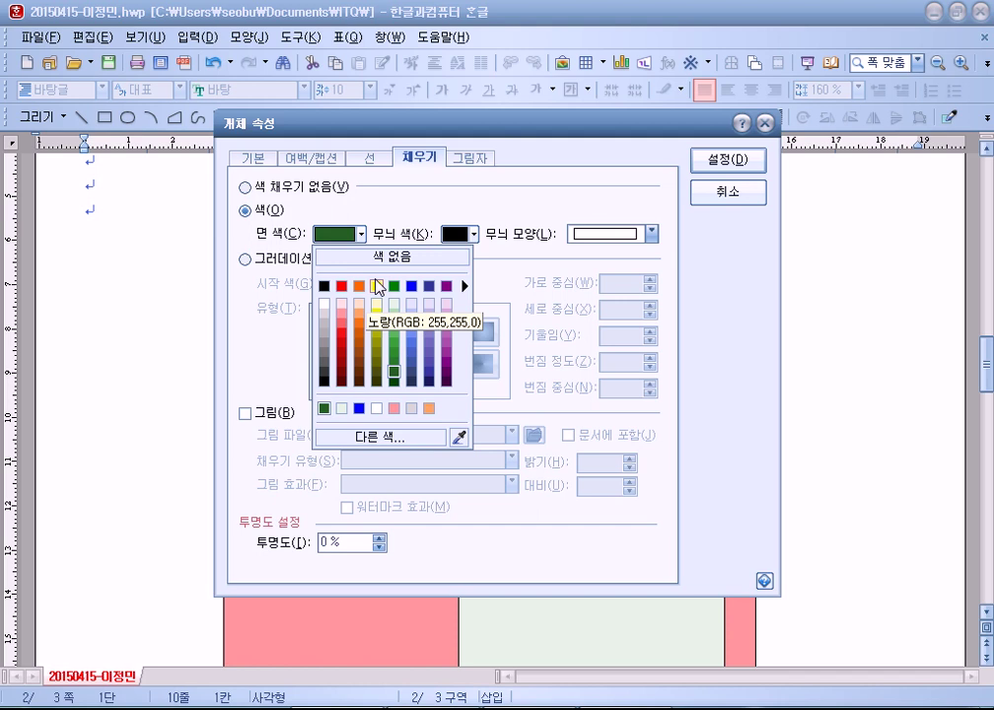
click(729, 161)
click(730, 161)
scroll(718, 360, up, 3)
click(696, 347)
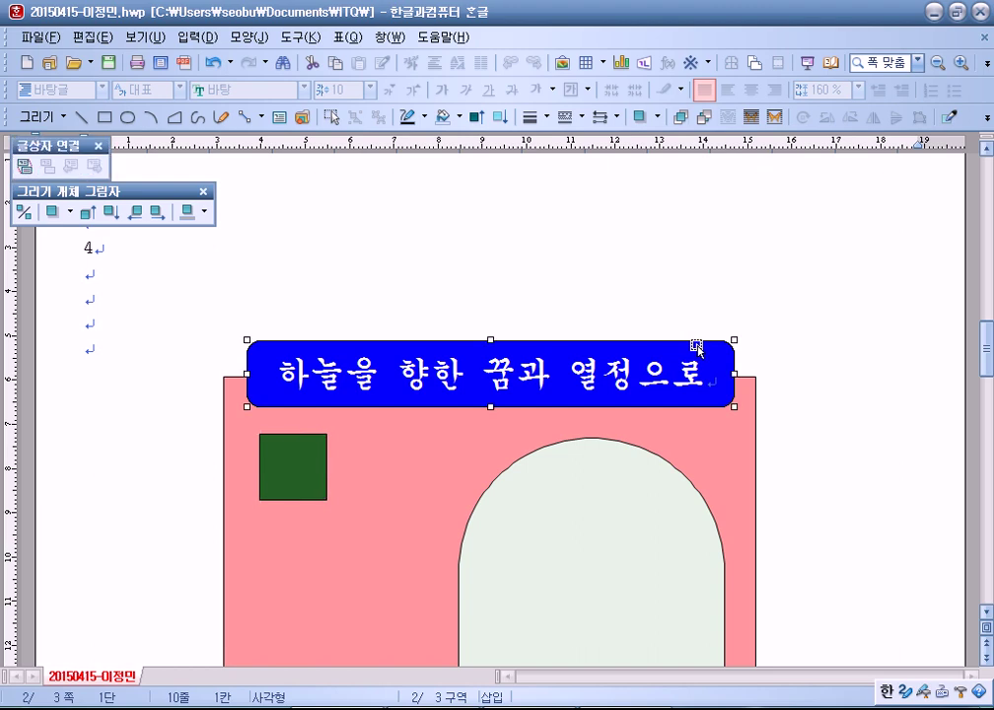
scroll(800, 393, down, 3)
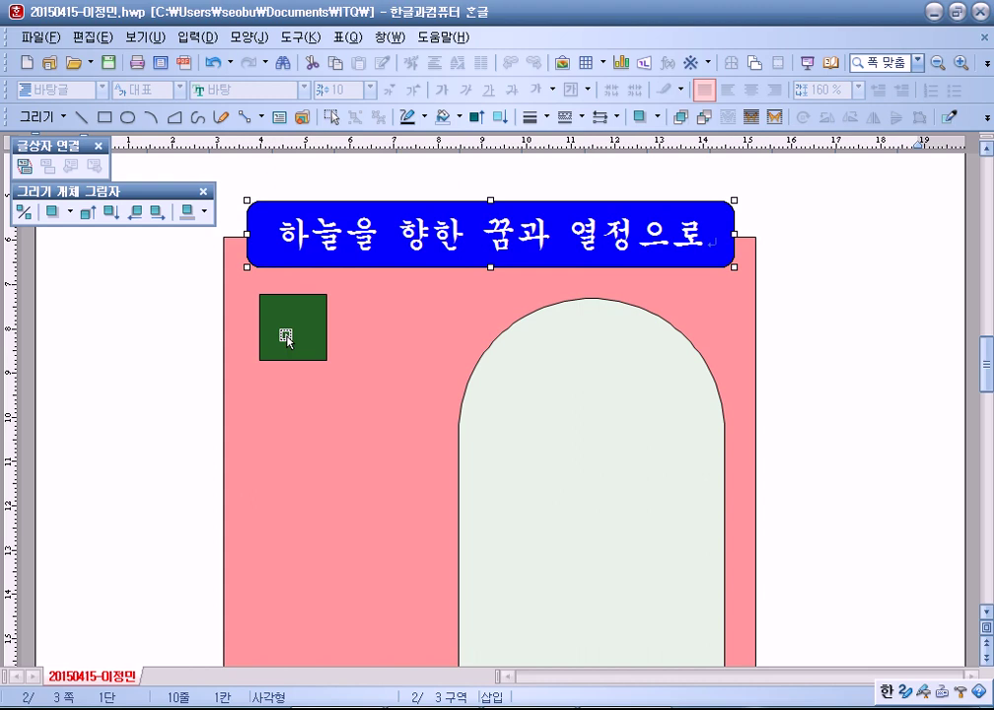
Step: Draw an ellipse over the dark green square and set it to 10 mm wide and 10 mm high with its size locked (크기 고정)
click(187, 326)
click(128, 117)
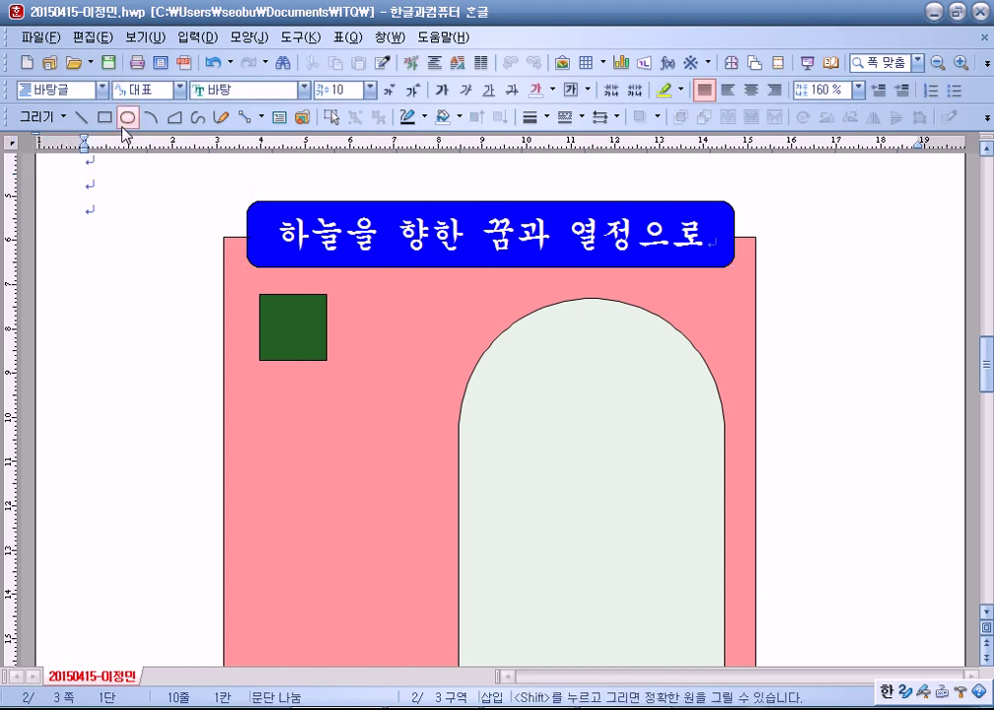
drag(277, 313, 362, 377)
double_click(328, 366)
click(259, 163)
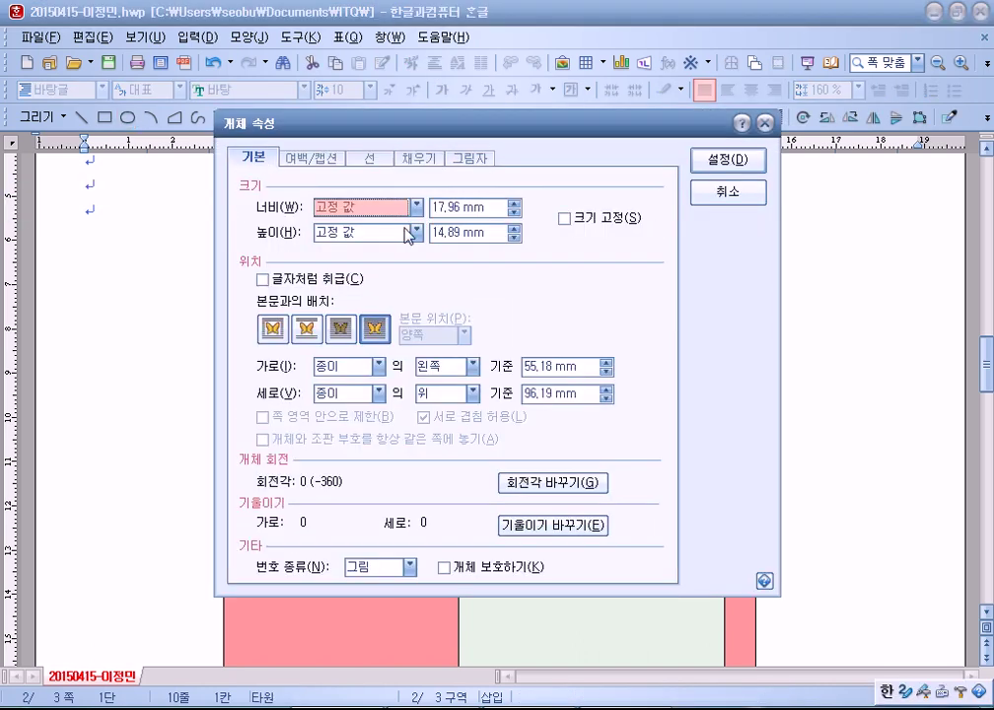
text(10)
key(Tab)
text(1)
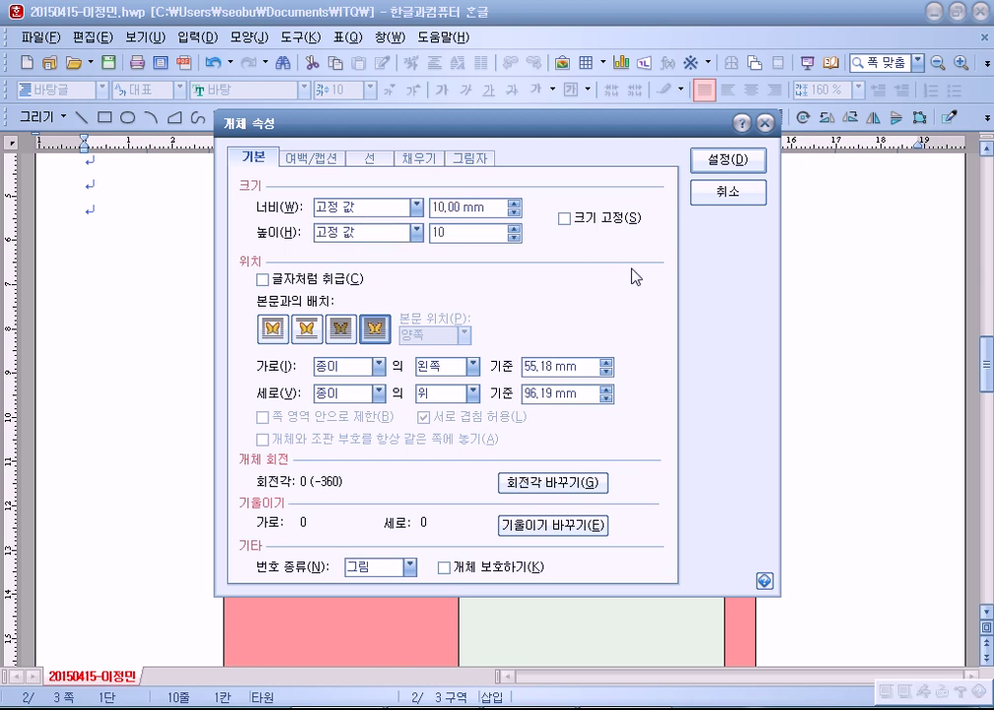
text(0)
click(580, 221)
click(380, 162)
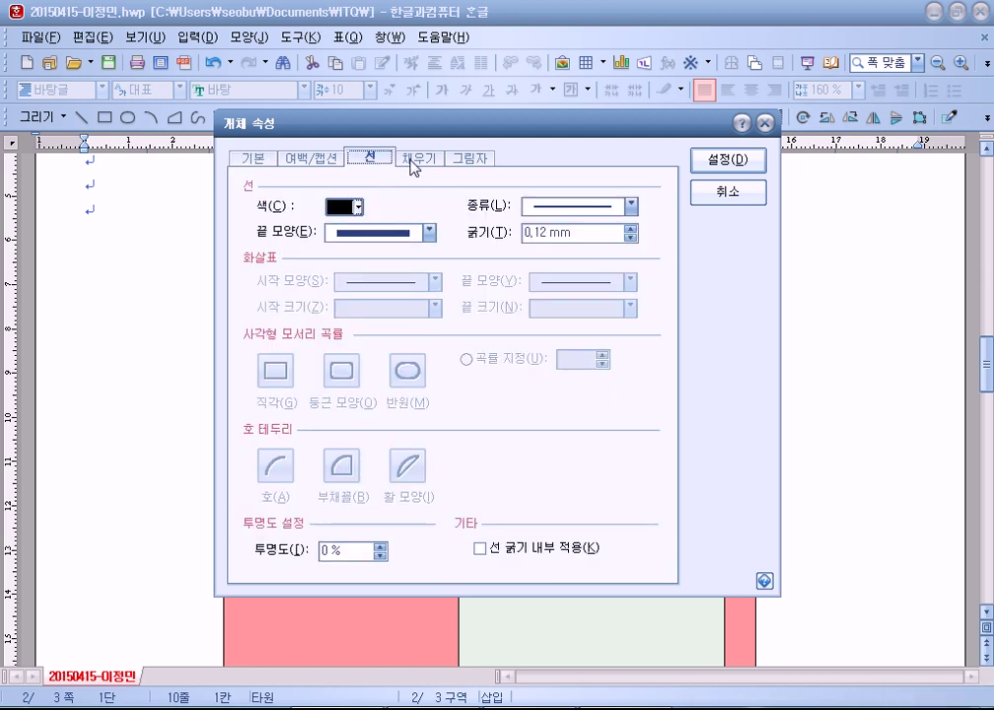
click(424, 160)
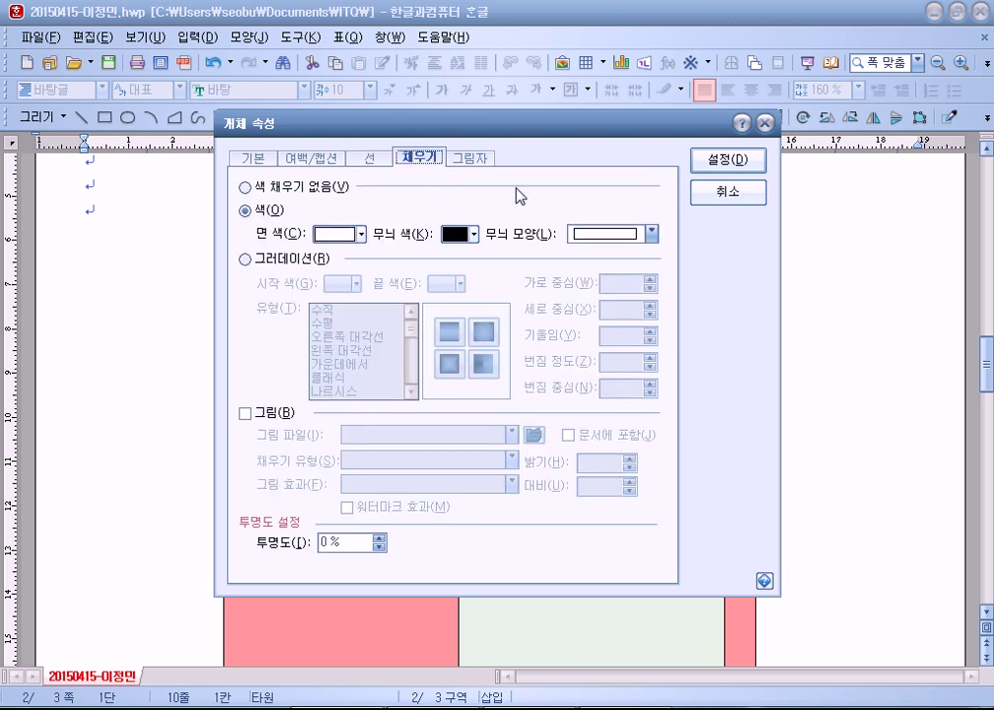
click(727, 161)
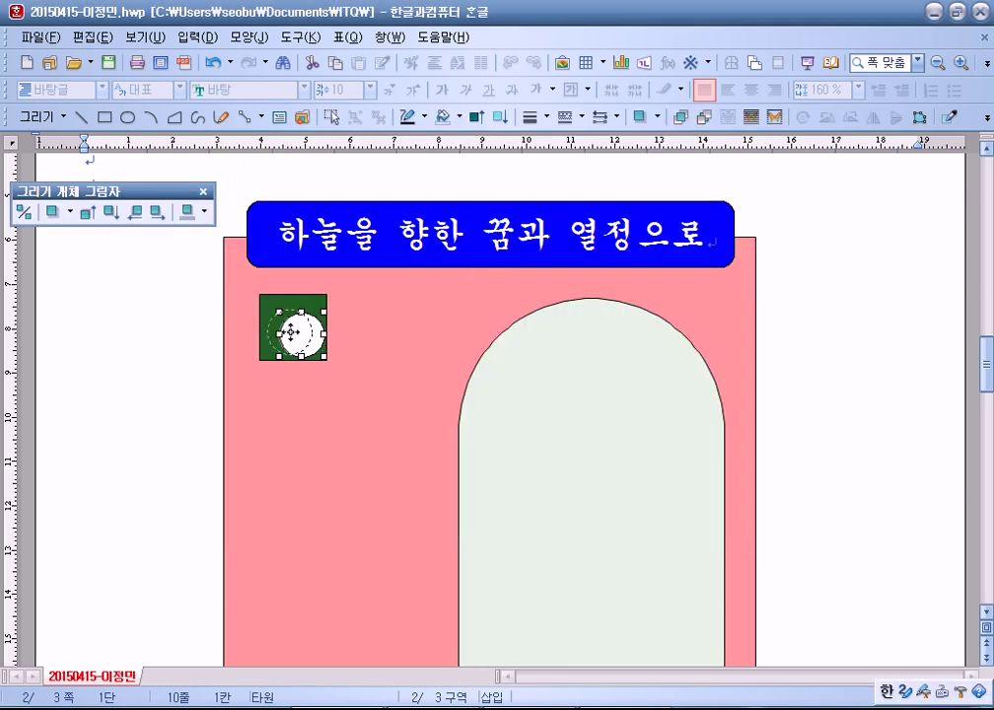
Step: Centre the white circle inside the dark green square and check the size settings of both shapes
drag(292, 332, 289, 332)
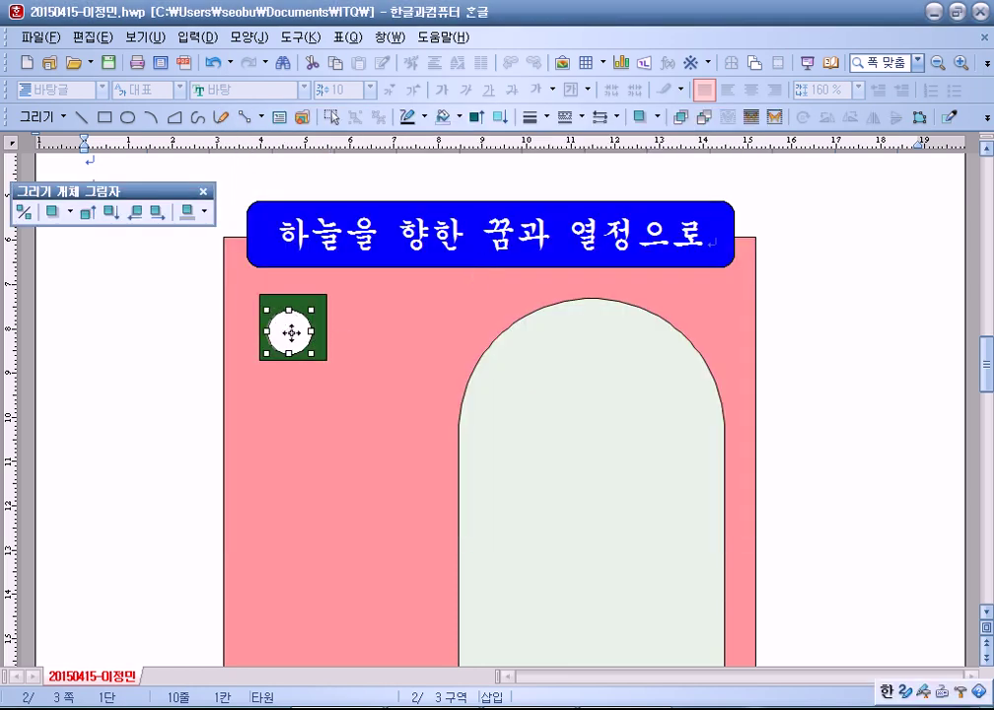
double_click(320, 350)
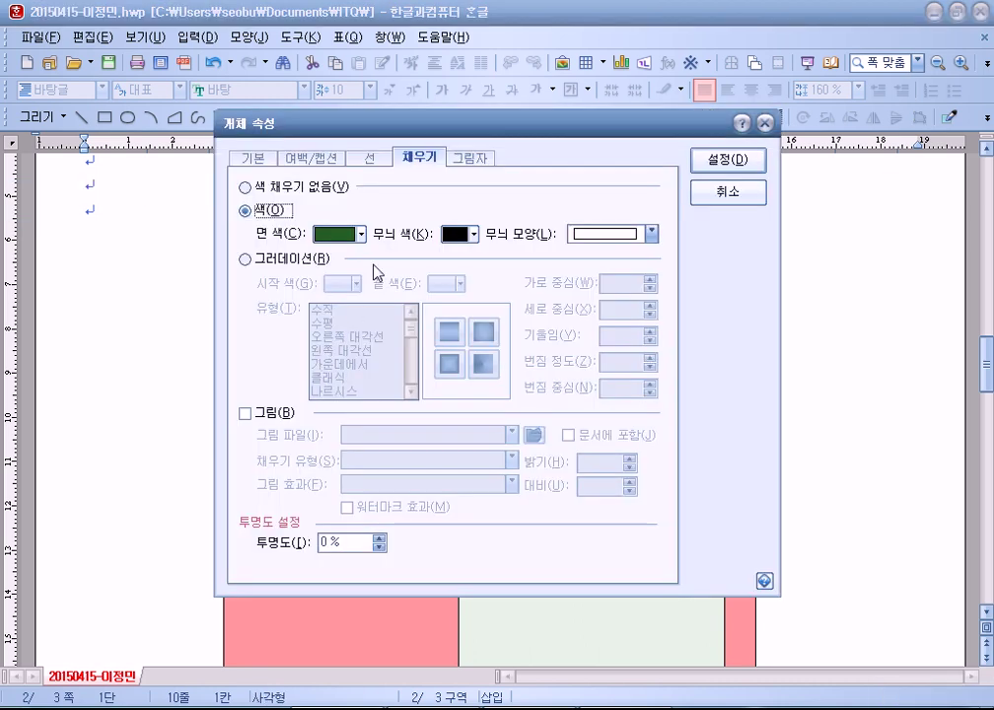
click(275, 163)
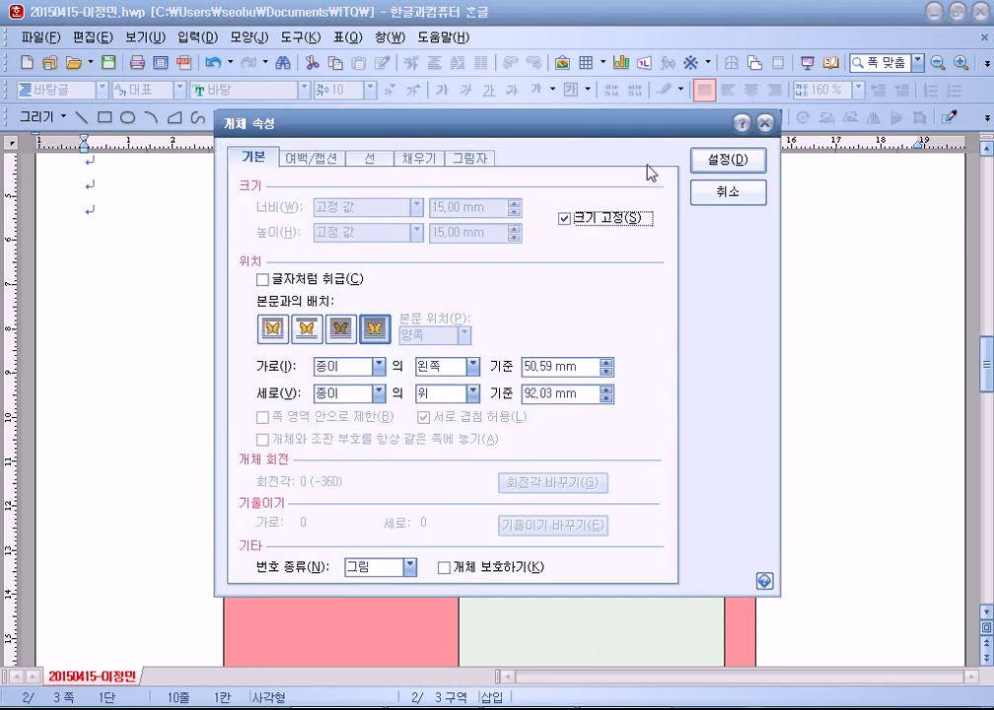
click(727, 159)
click(289, 333)
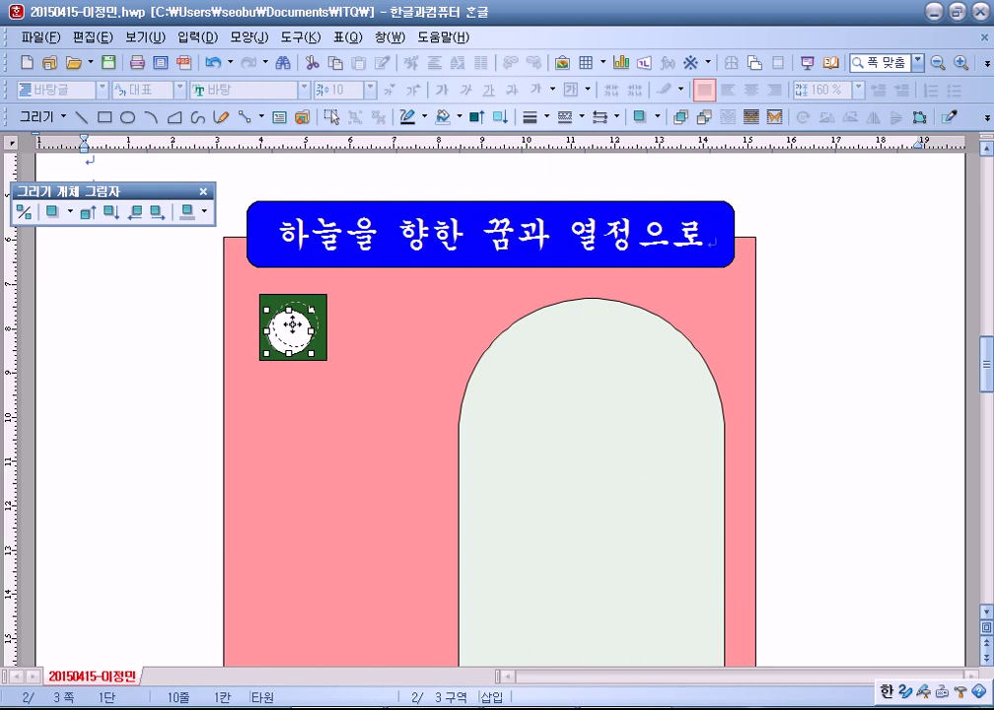
double_click(288, 330)
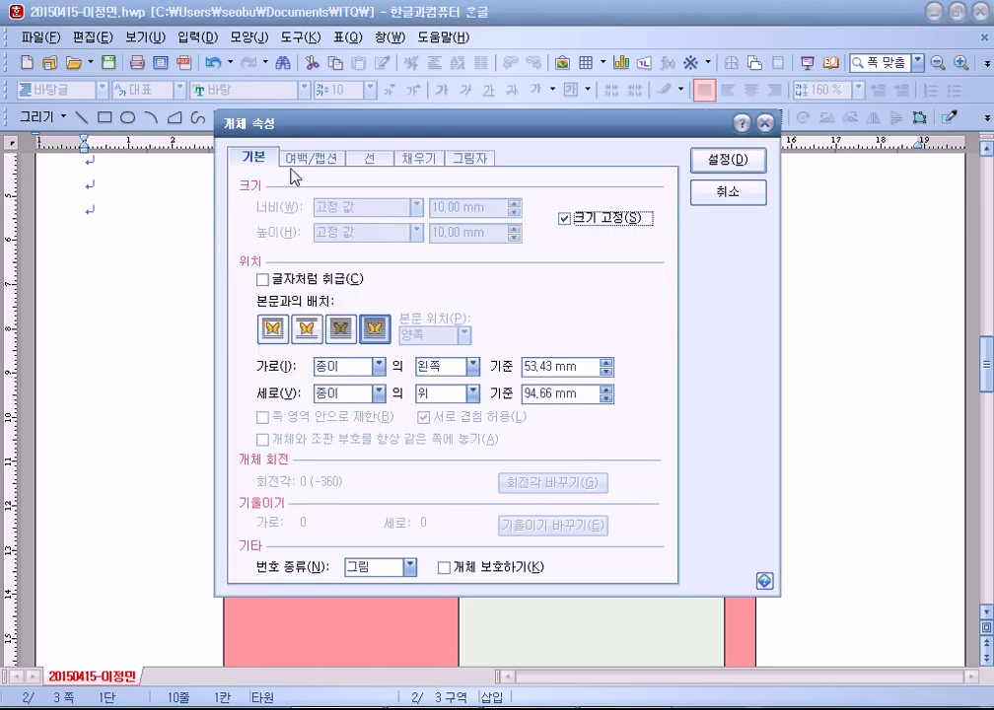
click(564, 219)
click(565, 219)
click(735, 167)
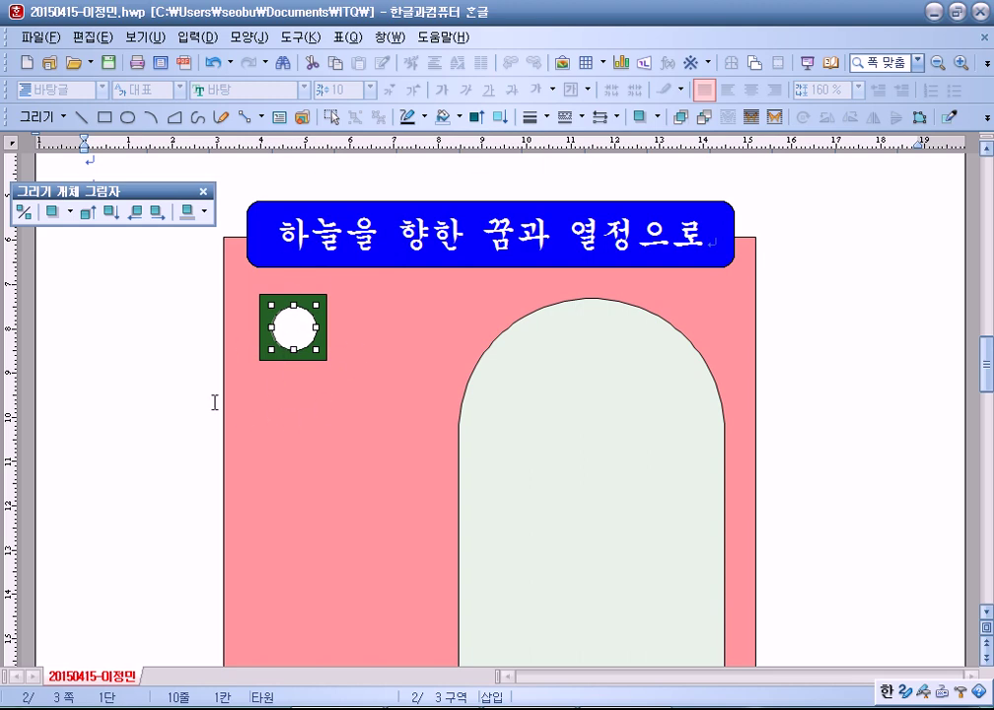
Step: Convert the white circle into a text box (글상자) and enter 일 in it
click(178, 400)
click(294, 328)
right_click(301, 328)
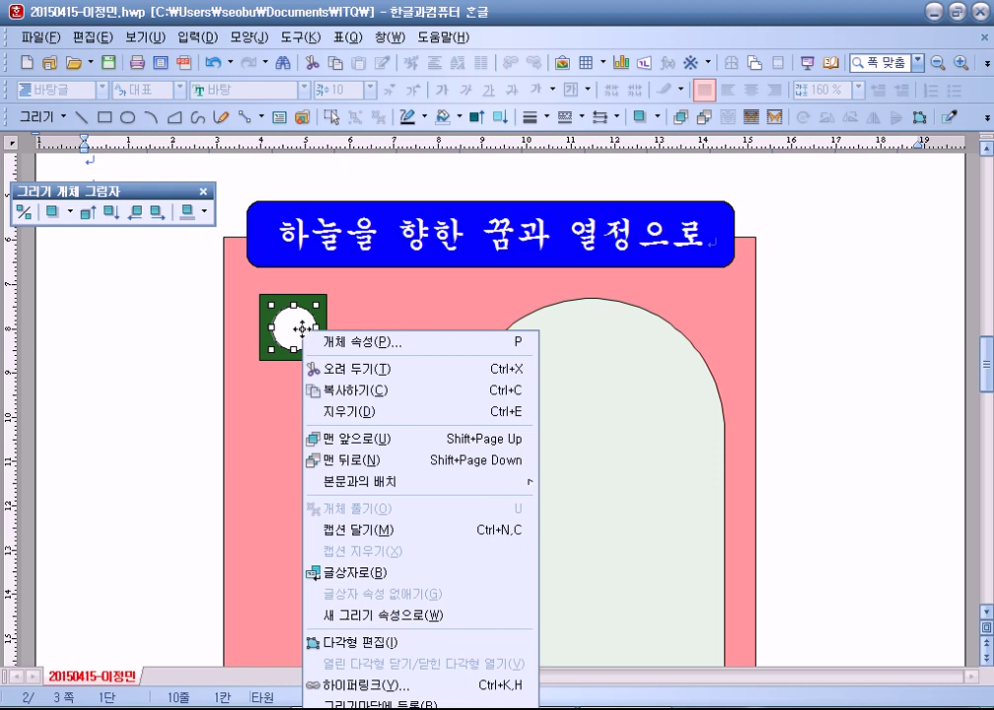
click(362, 572)
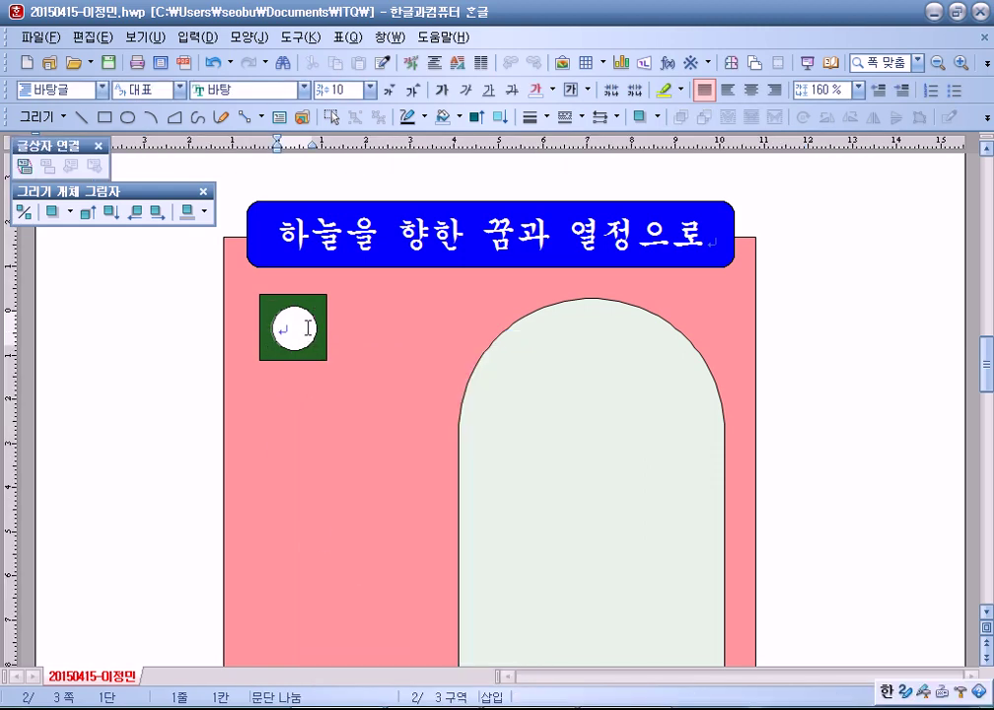
text(이)
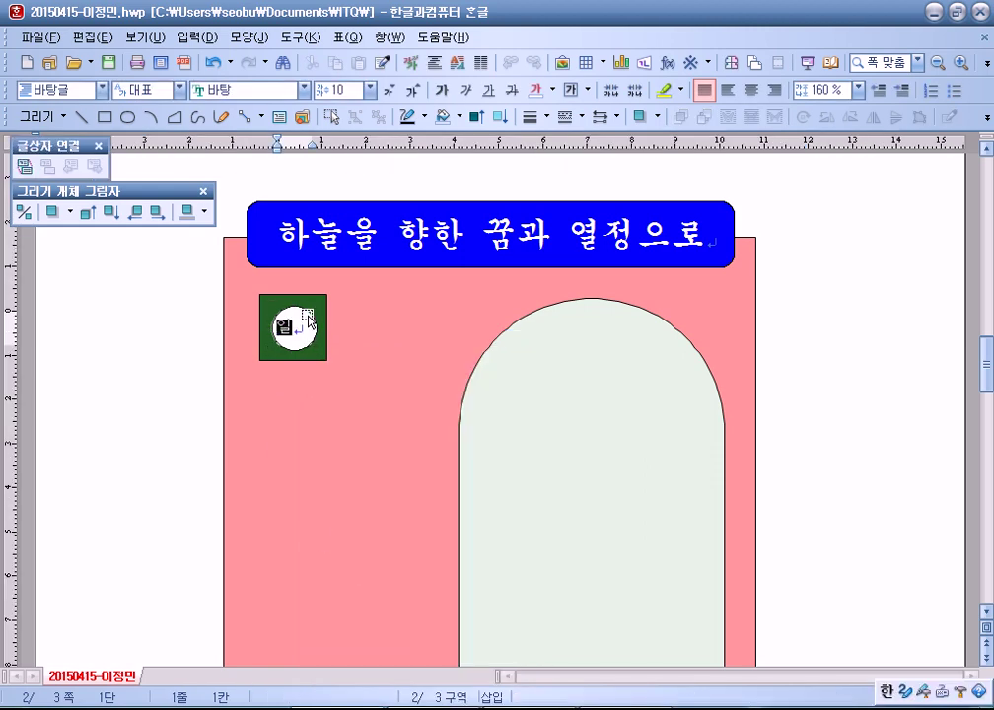
key(shift+Escape)
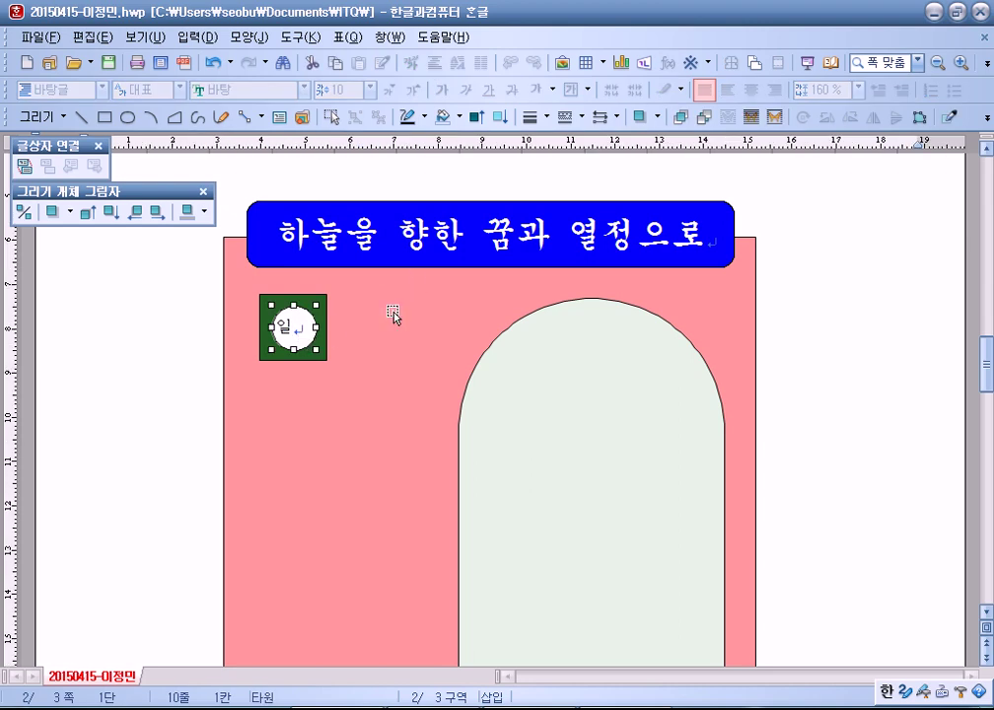
Step: Centre-align the 일 text in the circle and set its font to 돋움
click(178, 373)
double_click(281, 326)
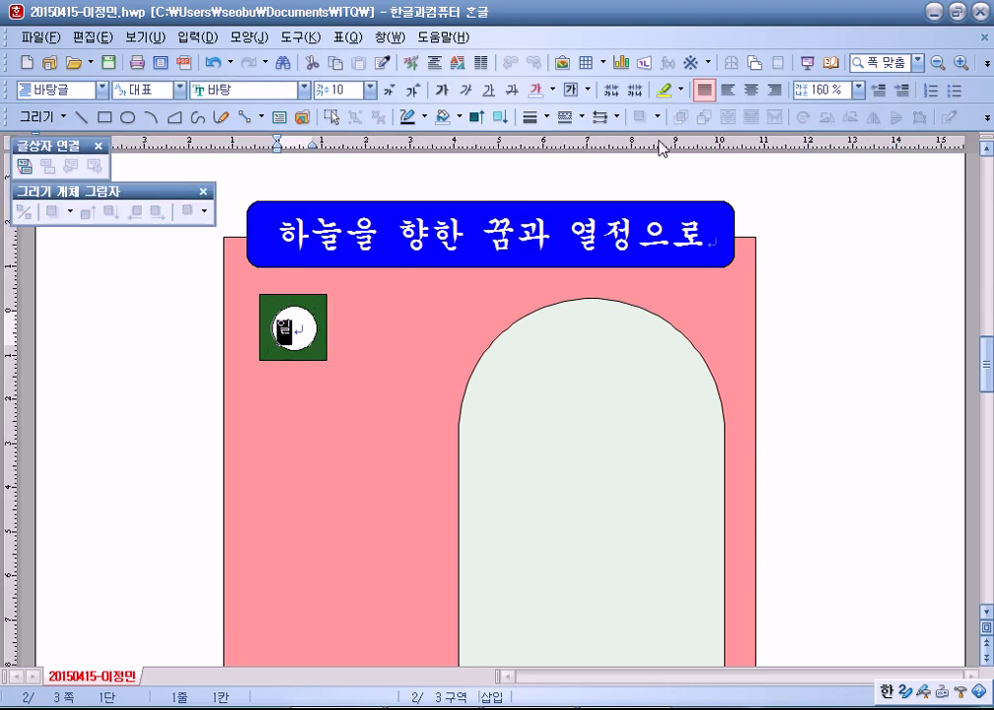
click(752, 91)
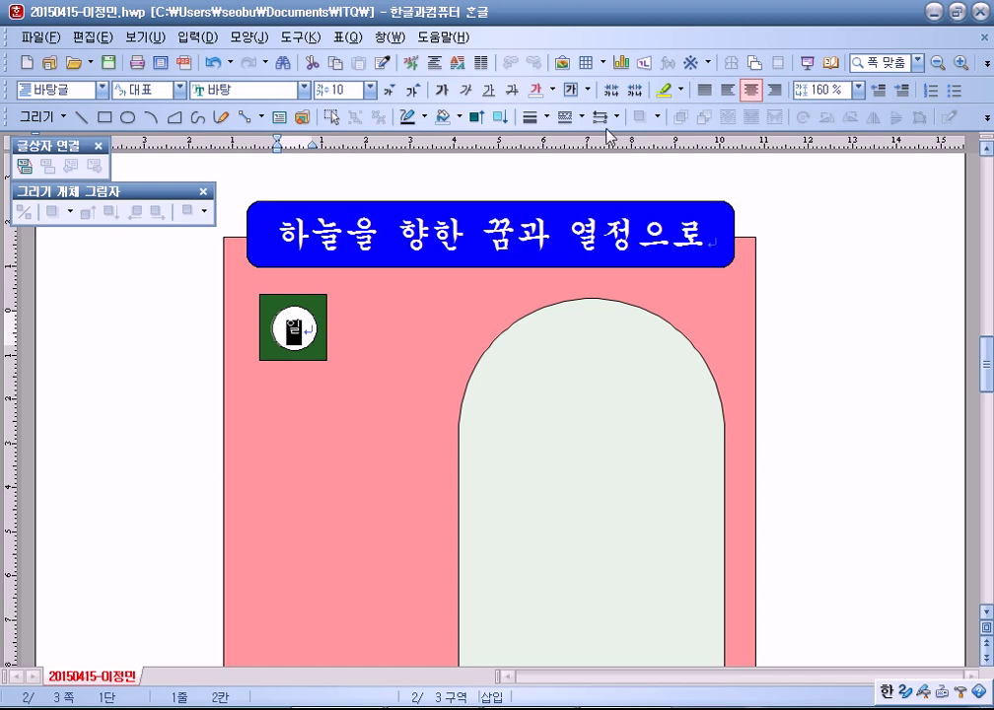
click(302, 91)
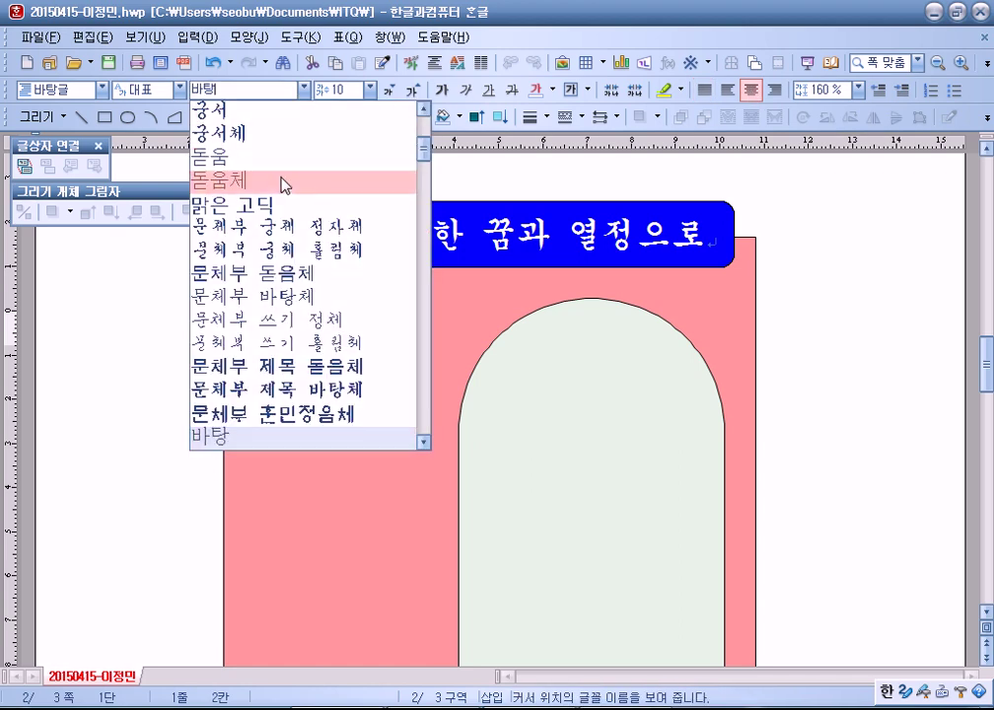
click(280, 160)
Step: Increase the font size of 일 in the circle to 24
click(413, 91)
click(413, 92)
click(413, 91)
click(413, 91)
click(413, 92)
click(413, 92)
click(413, 92)
click(413, 91)
click(413, 91)
click(413, 92)
click(413, 92)
click(413, 92)
click(413, 92)
click(413, 92)
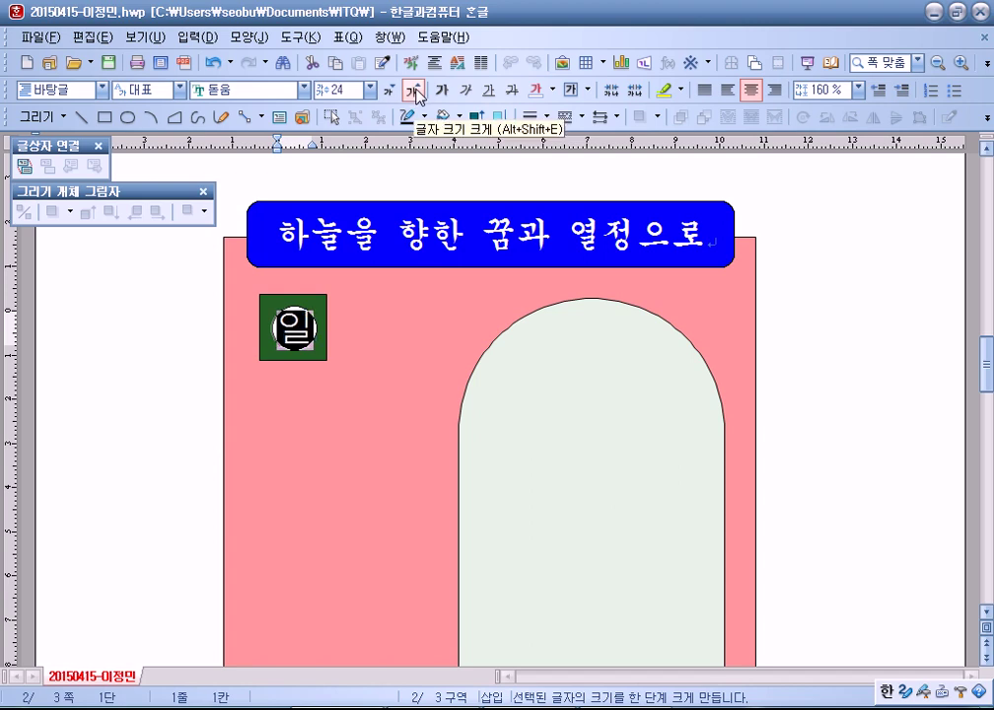
click(199, 354)
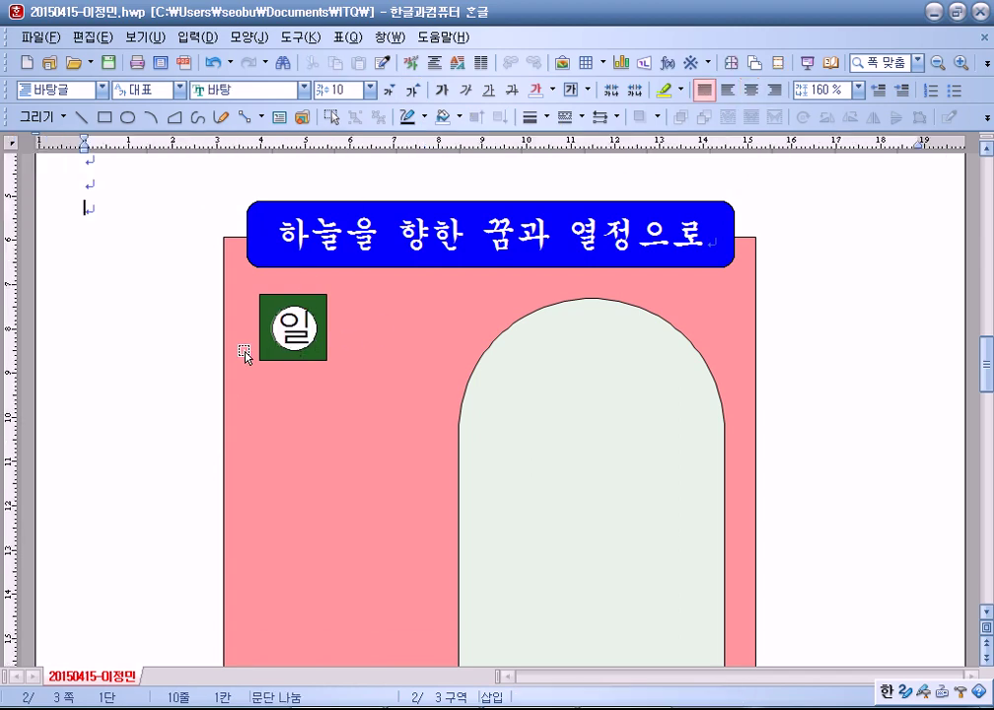
Step: Examine how the white circle is selected and the character settings of its 일 text
key(F11)
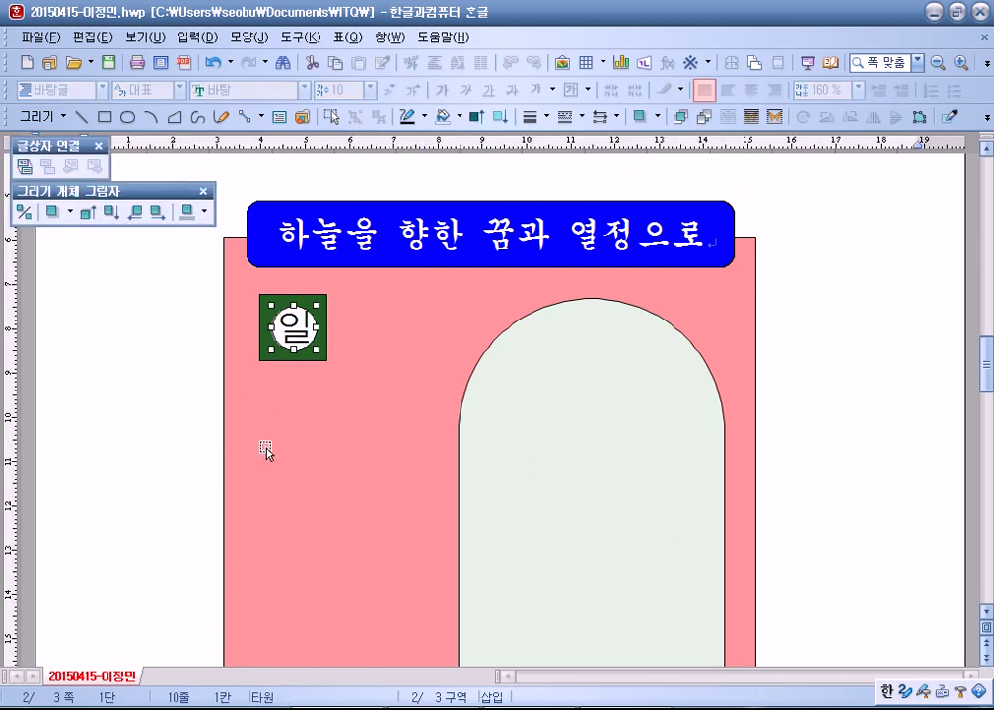
click(74, 430)
click(304, 328)
click(160, 356)
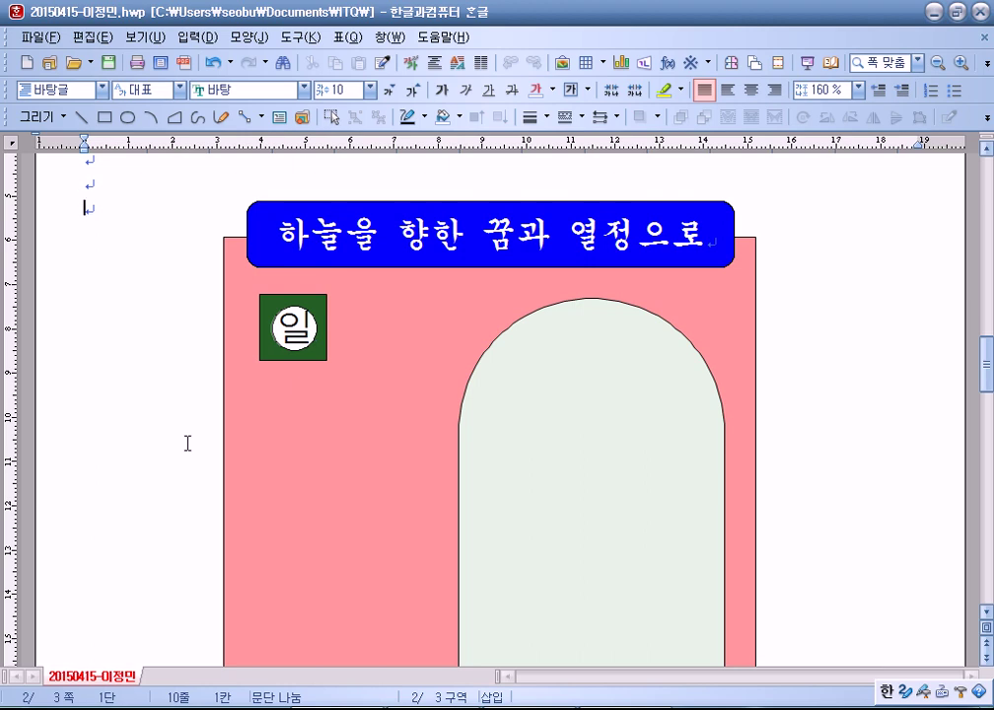
click(304, 351)
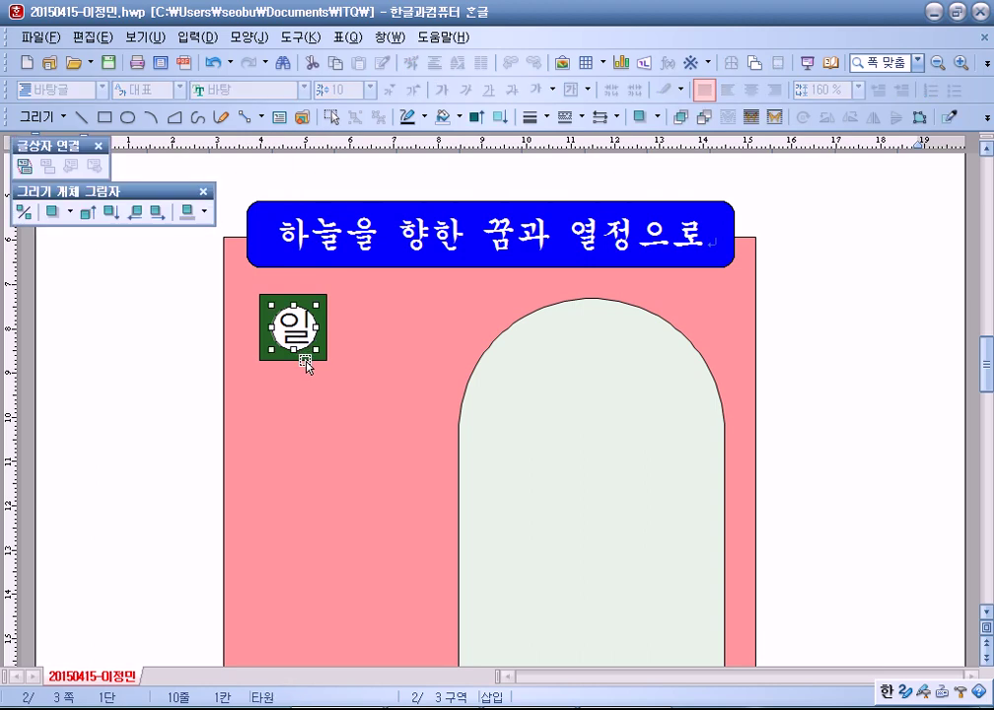
click(142, 404)
double_click(298, 342)
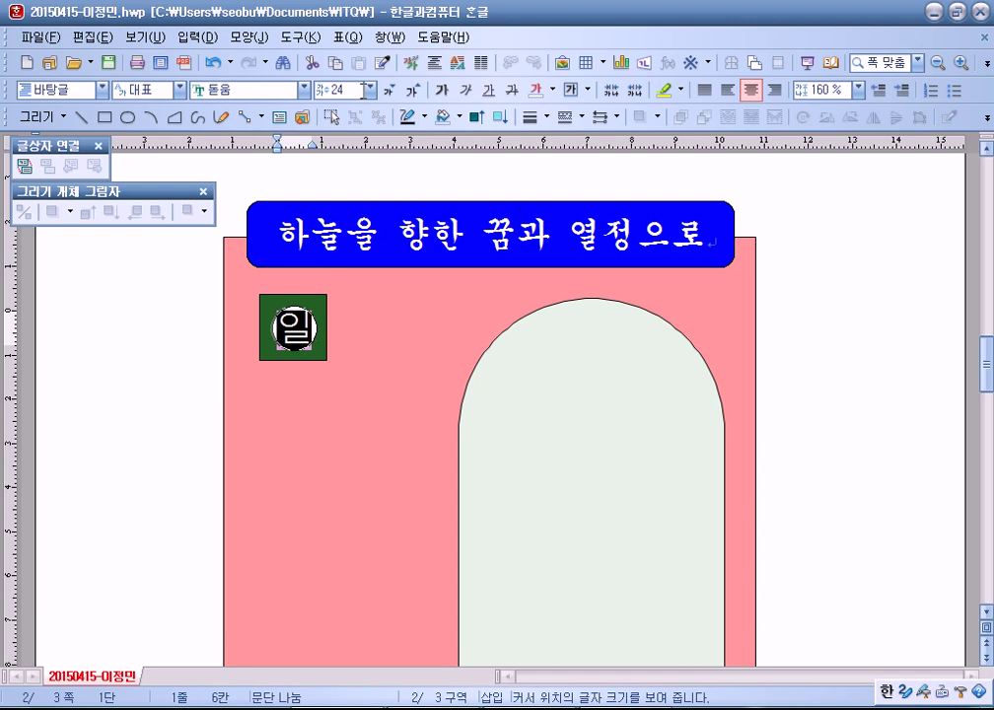
key(alt+l)
key(Escape)
click(179, 349)
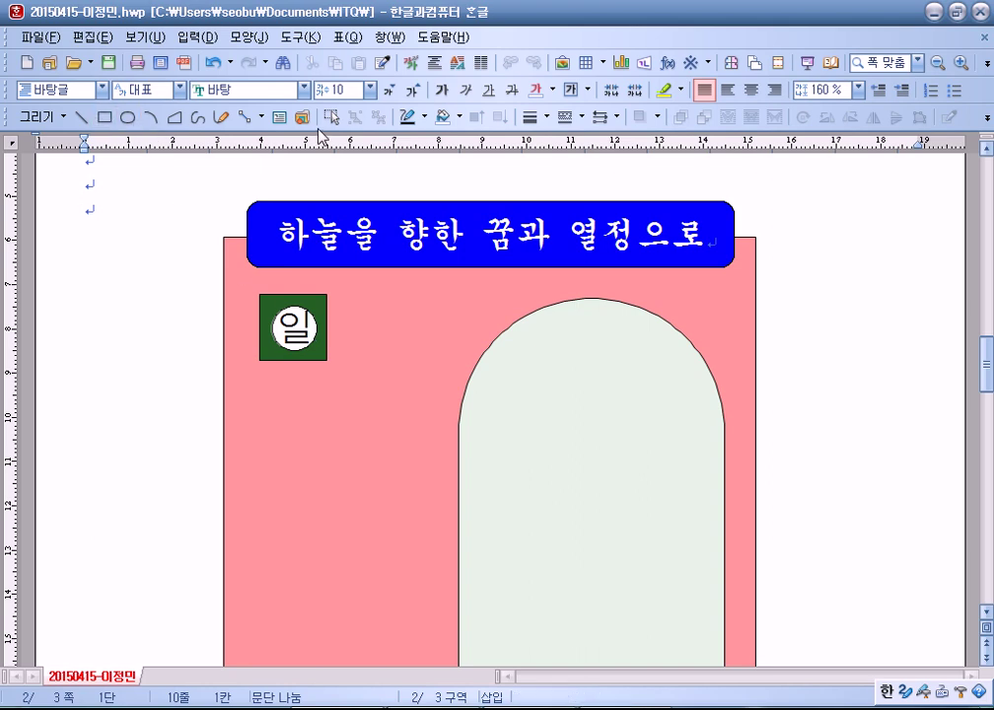
Step: Draw a wide text box beside the dark green square, as tall as the square, and line its far edge up with the pale green shape
click(280, 117)
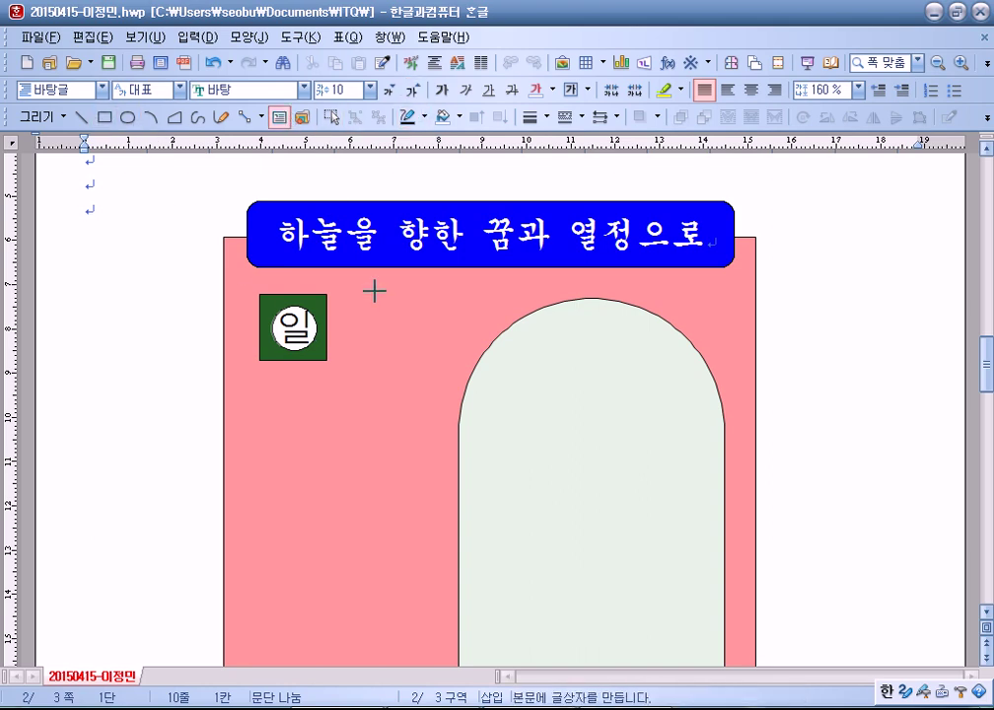
drag(364, 294, 722, 360)
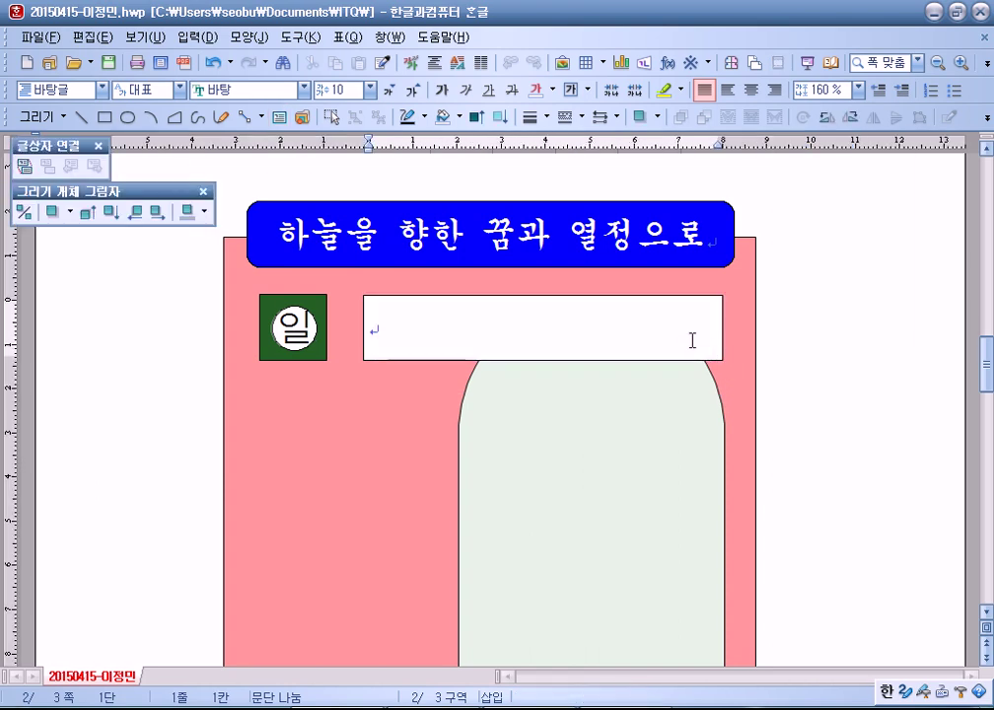
click(699, 357)
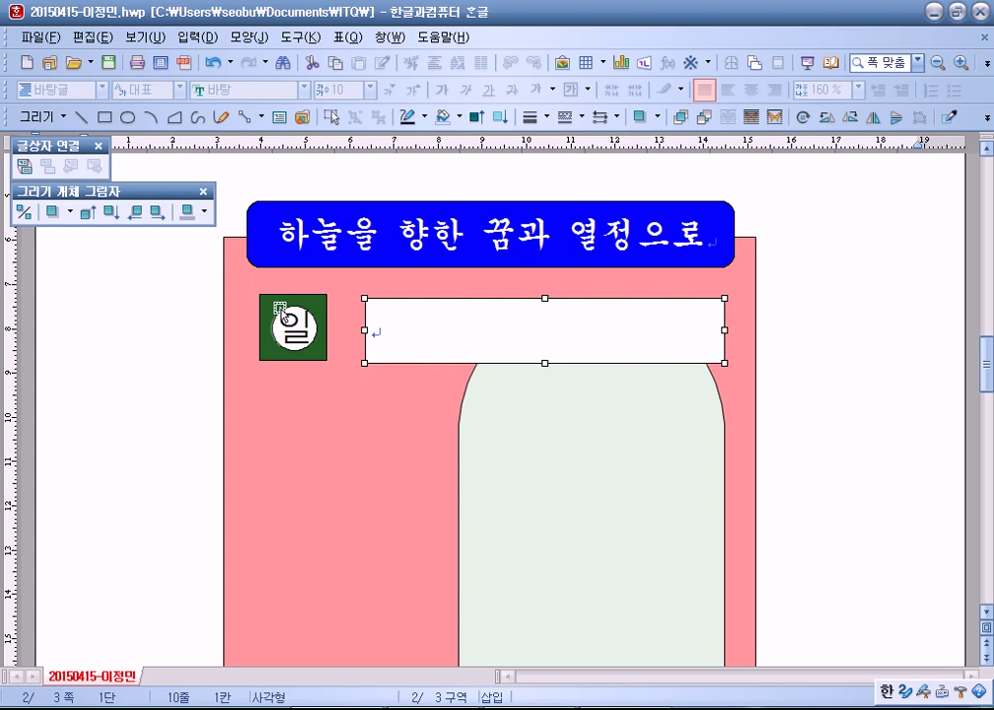
Step: Nudge the dark green square and its 일 circle down to line up with the wide white text box
click(202, 290)
click(269, 306)
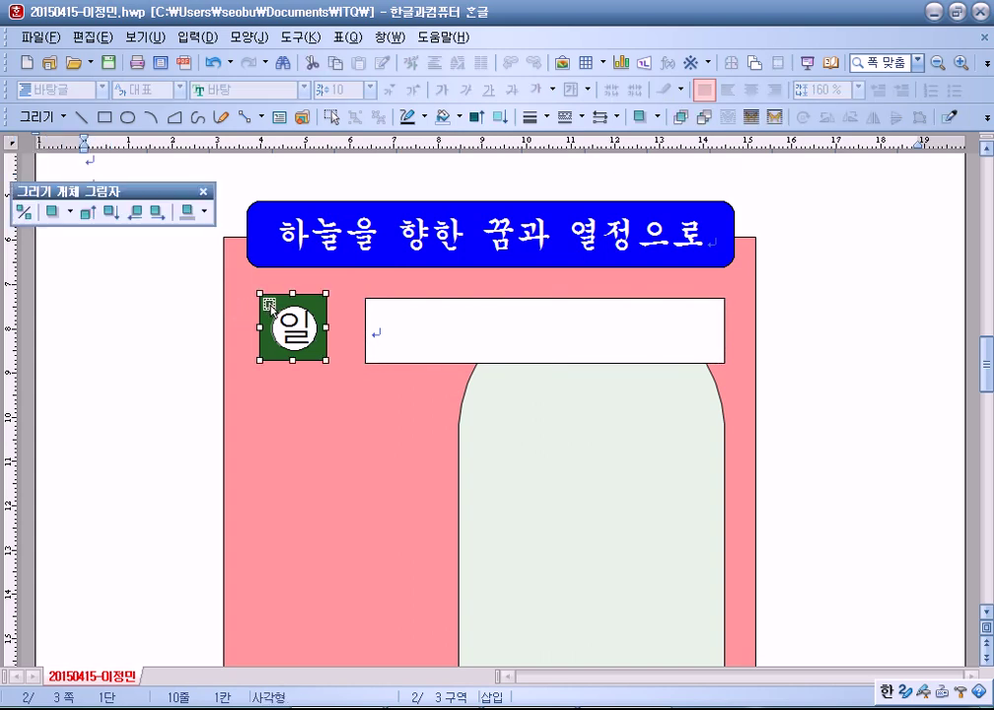
click(310, 322)
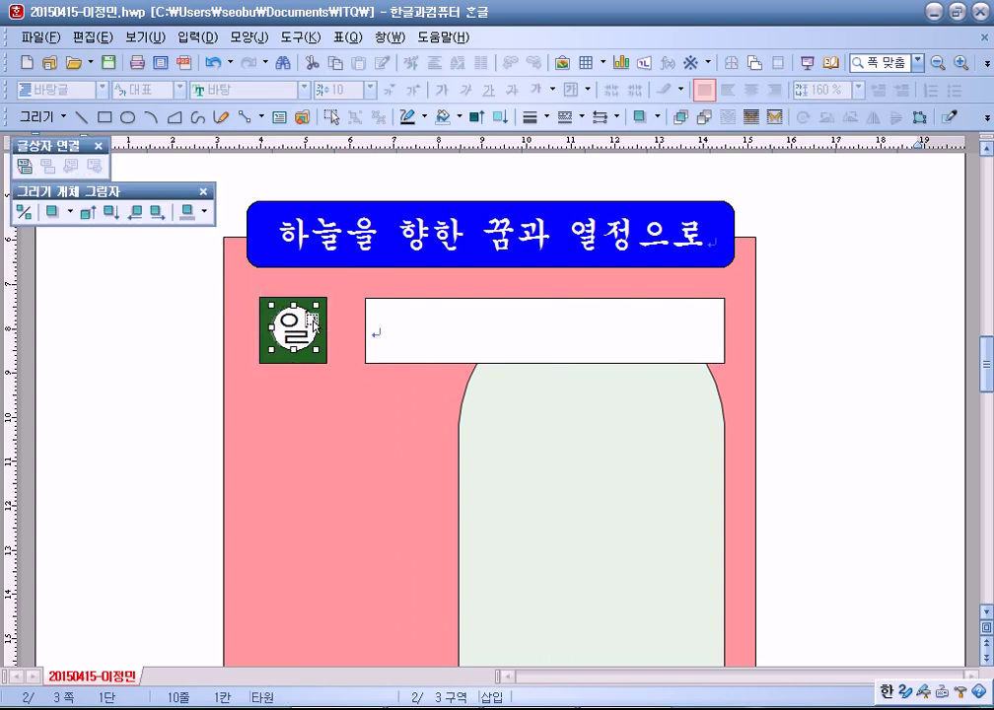
Step: Enter 국내 저궤도 인공위성 발사장 in the wide white text box beside the dark green square
click(403, 337)
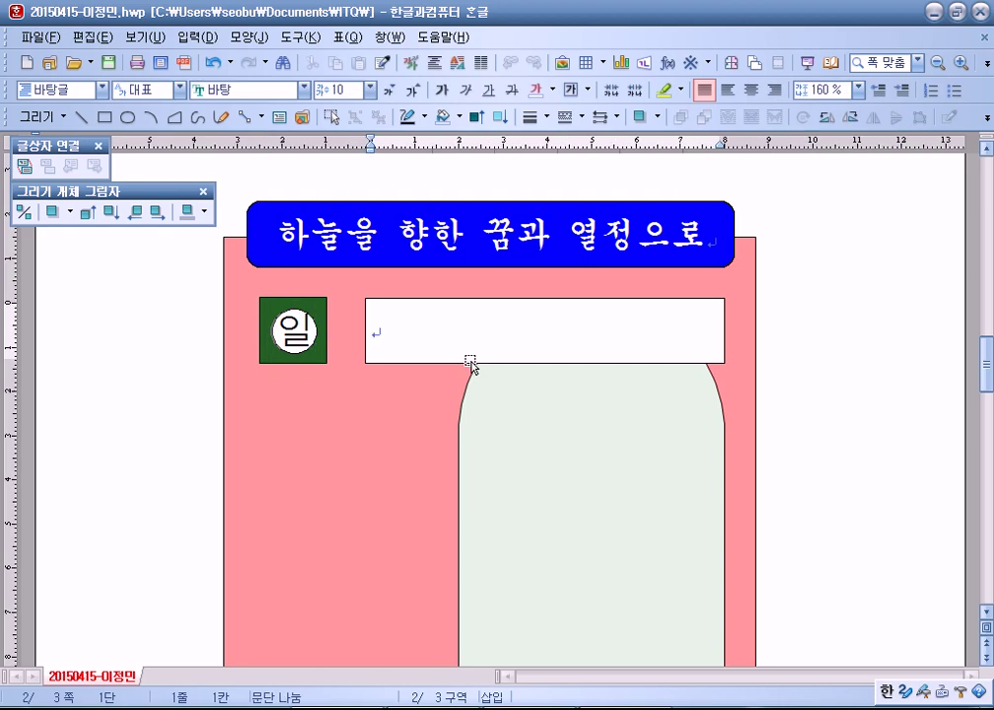
text(국내 저궤ㅇ)
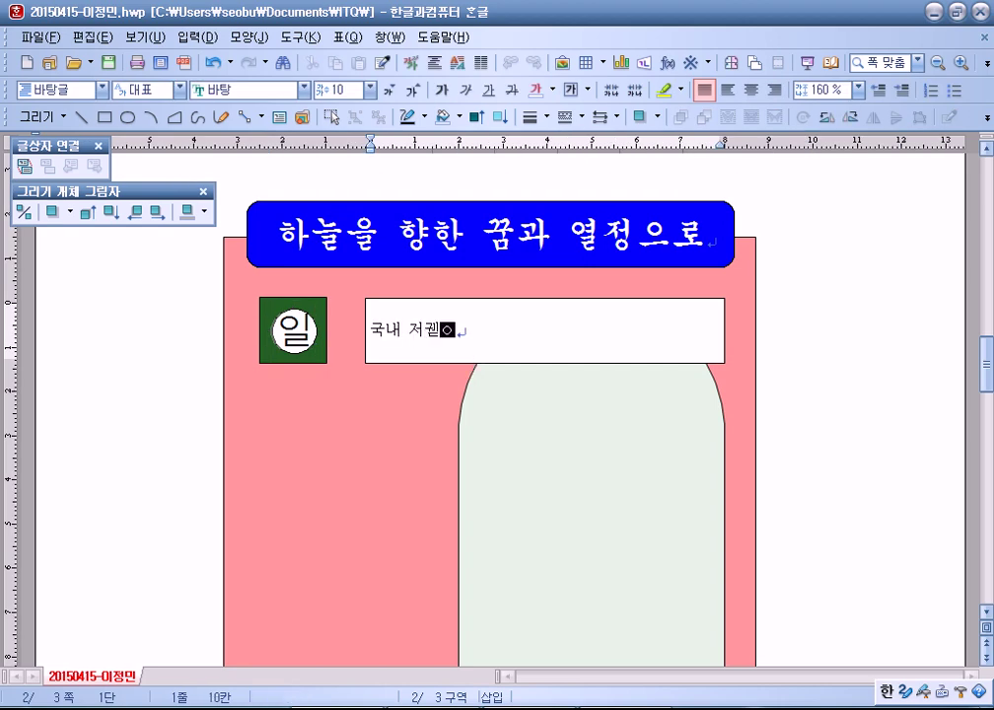
key(BackSpace)
text(구)
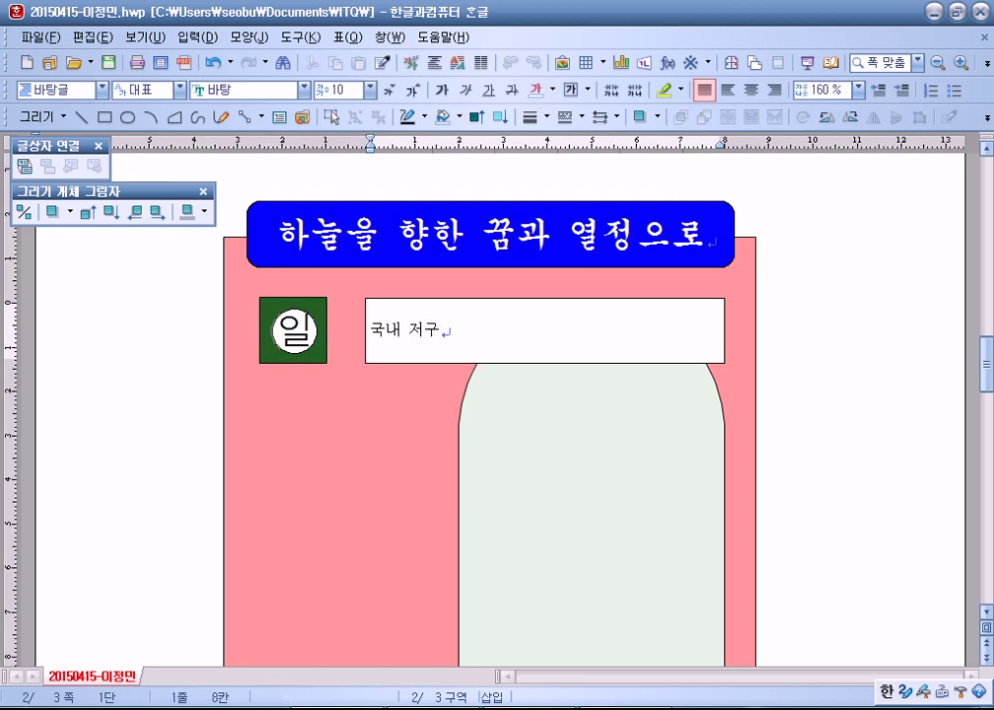
text(도 인공위)
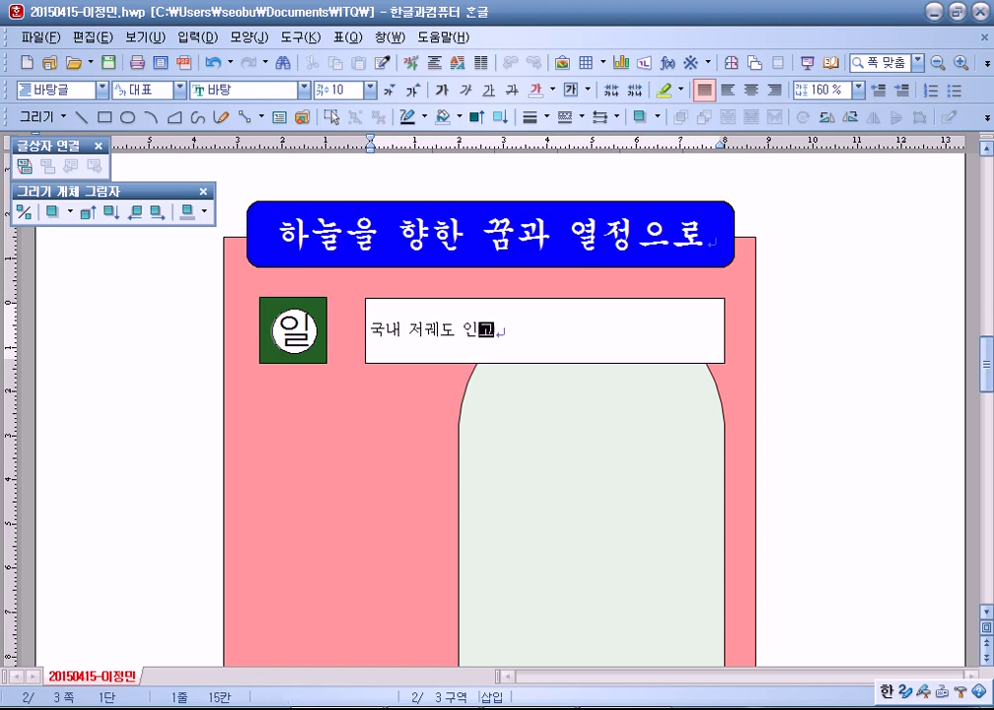
text(성 발사자)
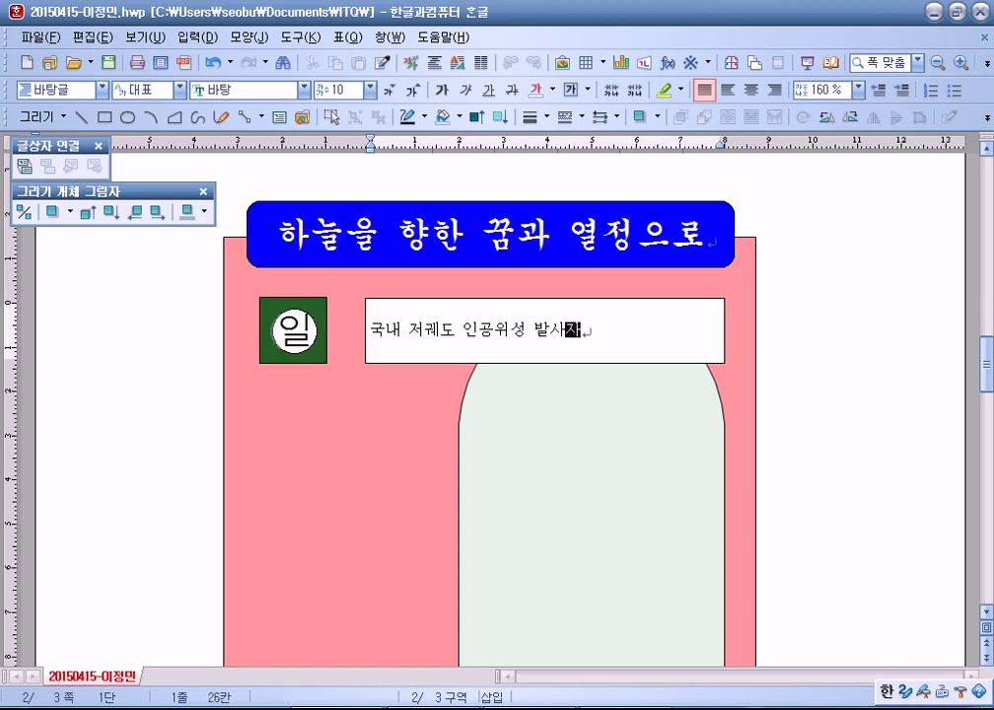
Step: Center the 국내 저궤도 인공위성 발사장 text and format it in 돋움 at size 18
drag(590, 338, 368, 335)
click(752, 90)
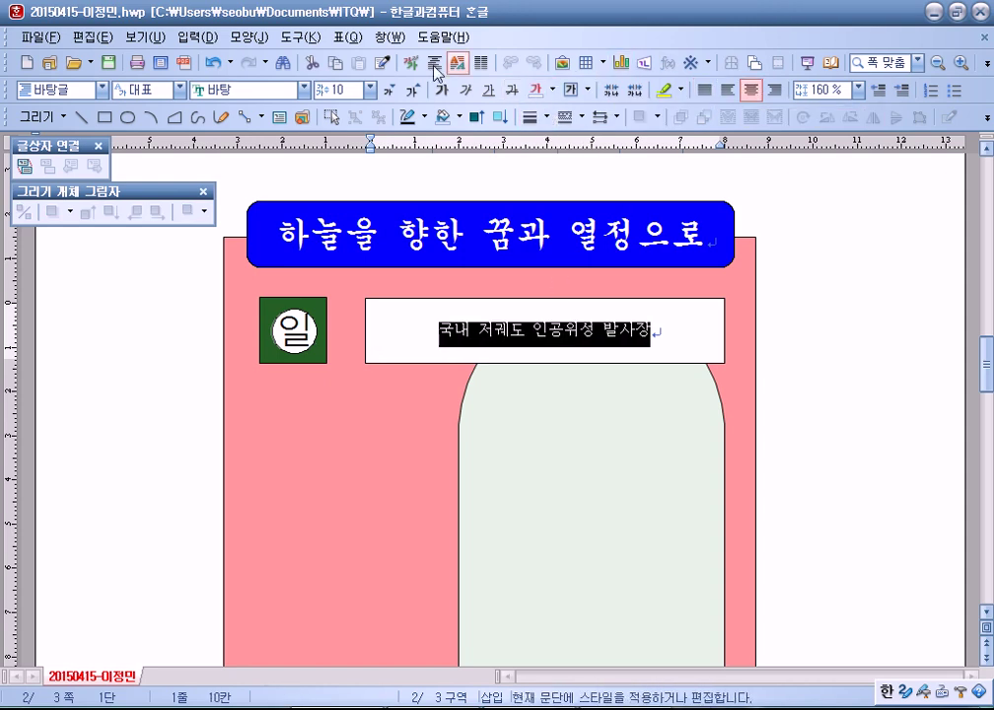
click(301, 90)
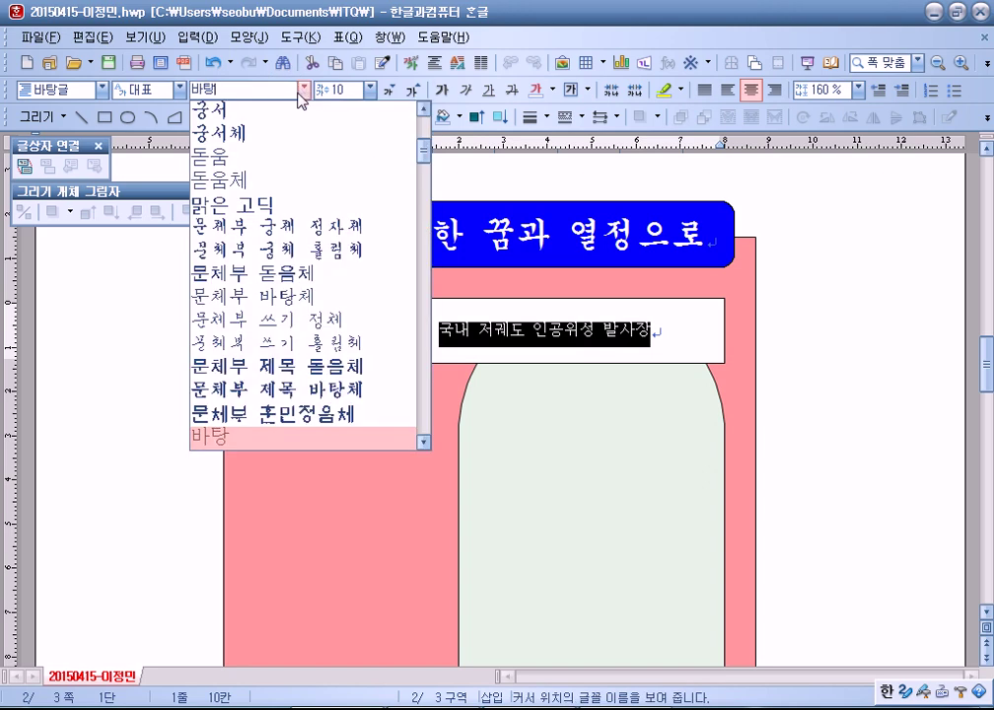
click(239, 156)
click(412, 90)
click(412, 90)
click(412, 90)
click(412, 89)
click(412, 90)
click(412, 90)
click(412, 90)
click(415, 90)
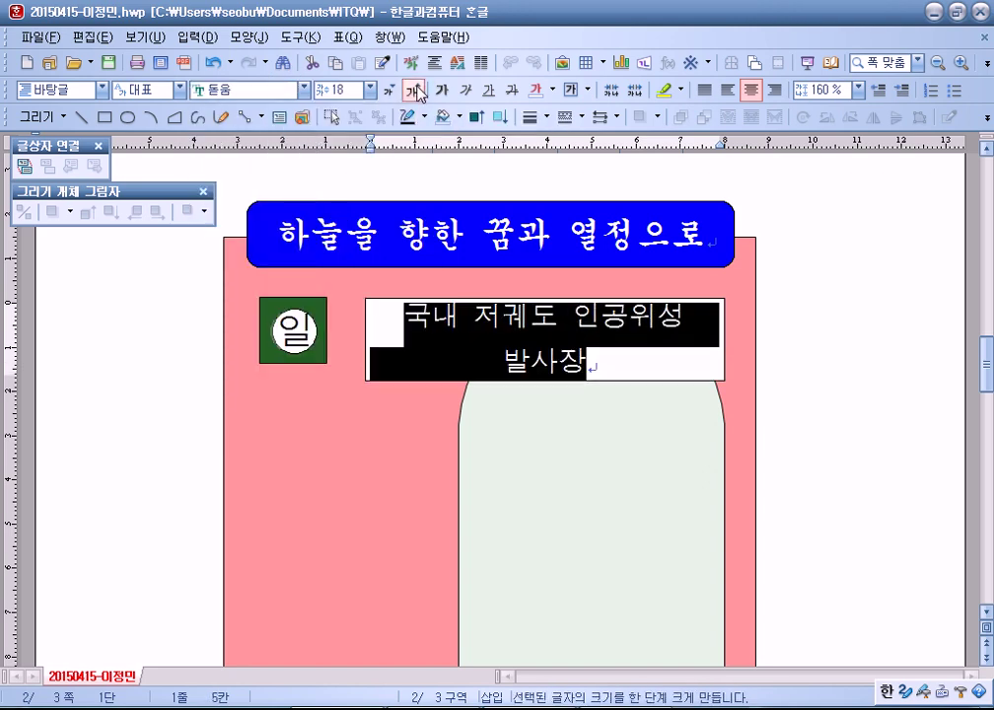
click(805, 387)
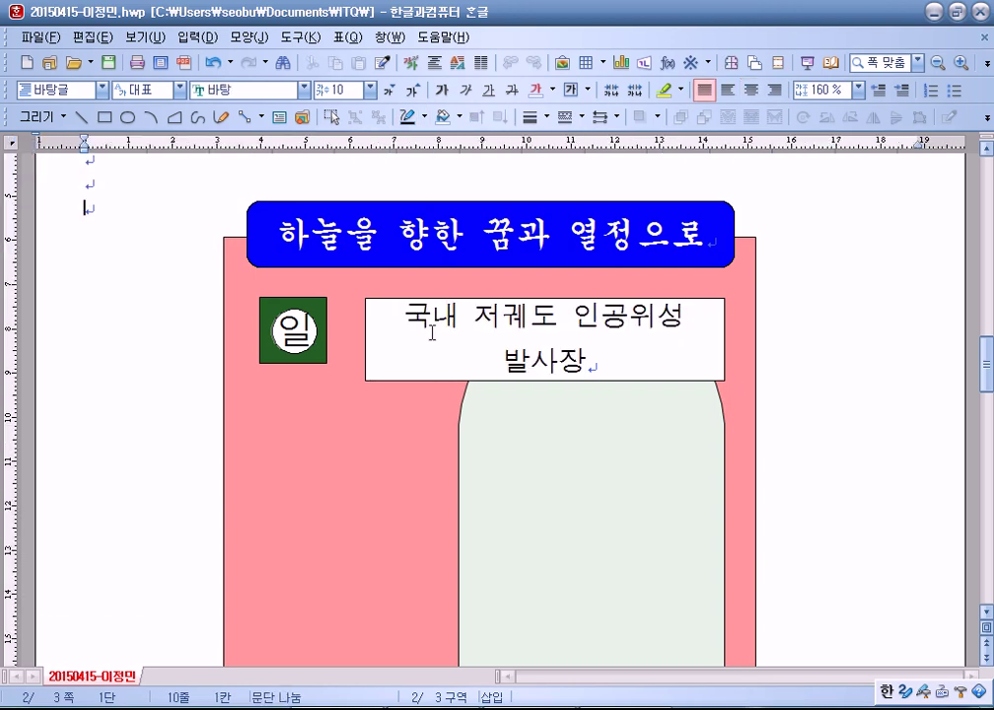
Step: Widen the white text box toward the dark green square, leaving a narrow gap between them
click(356, 329)
click(364, 338)
drag(365, 338, 336, 338)
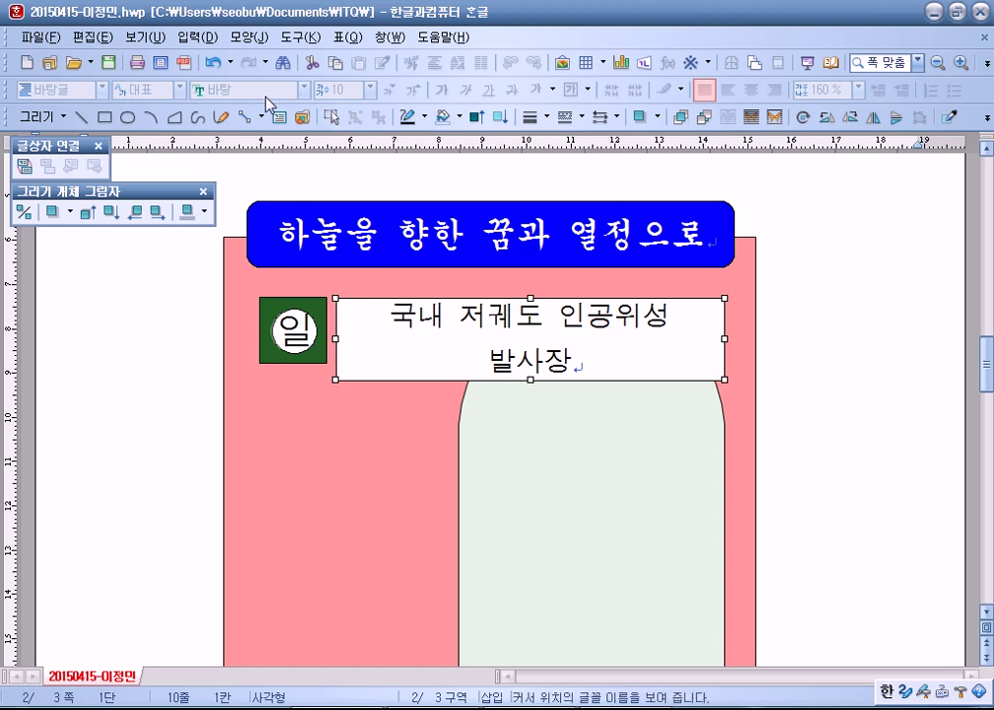
click(398, 333)
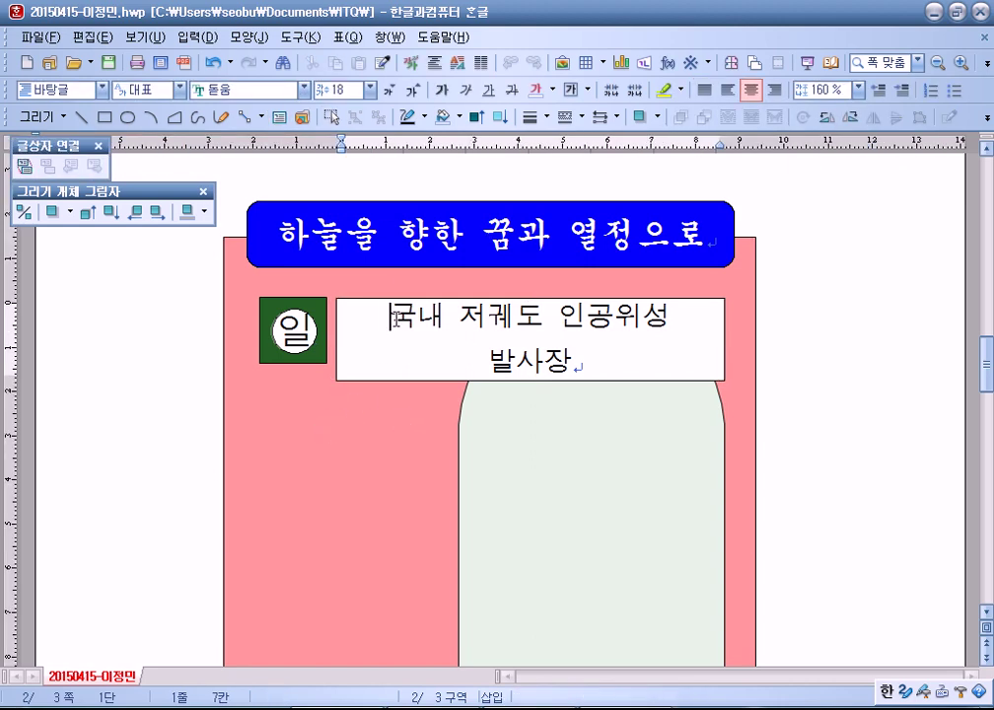
triple_click(394, 317)
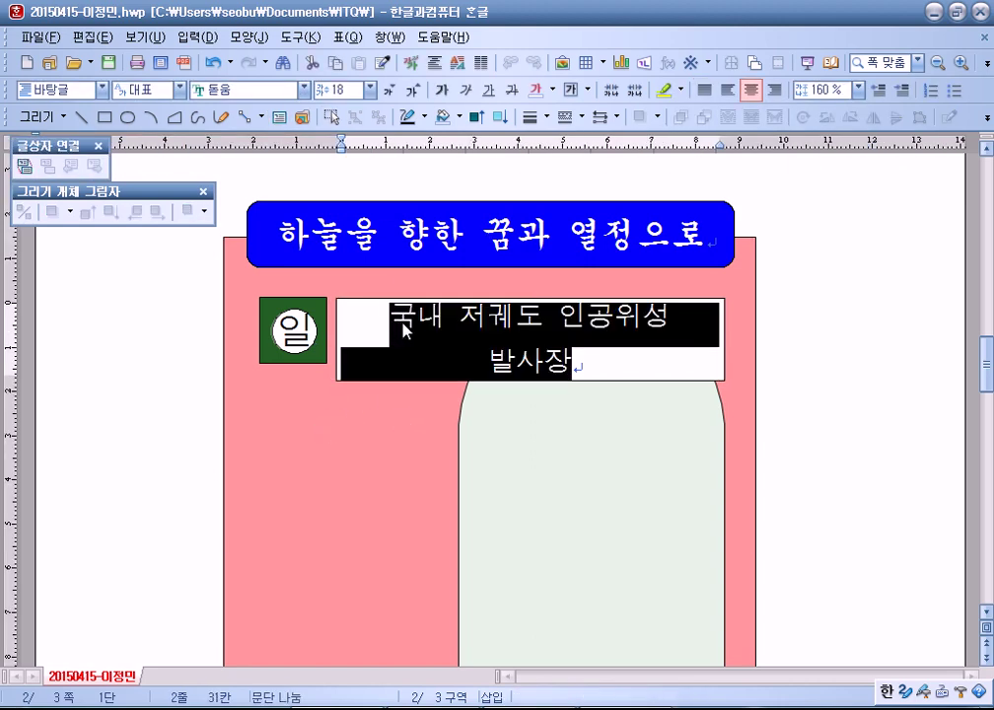
click(727, 432)
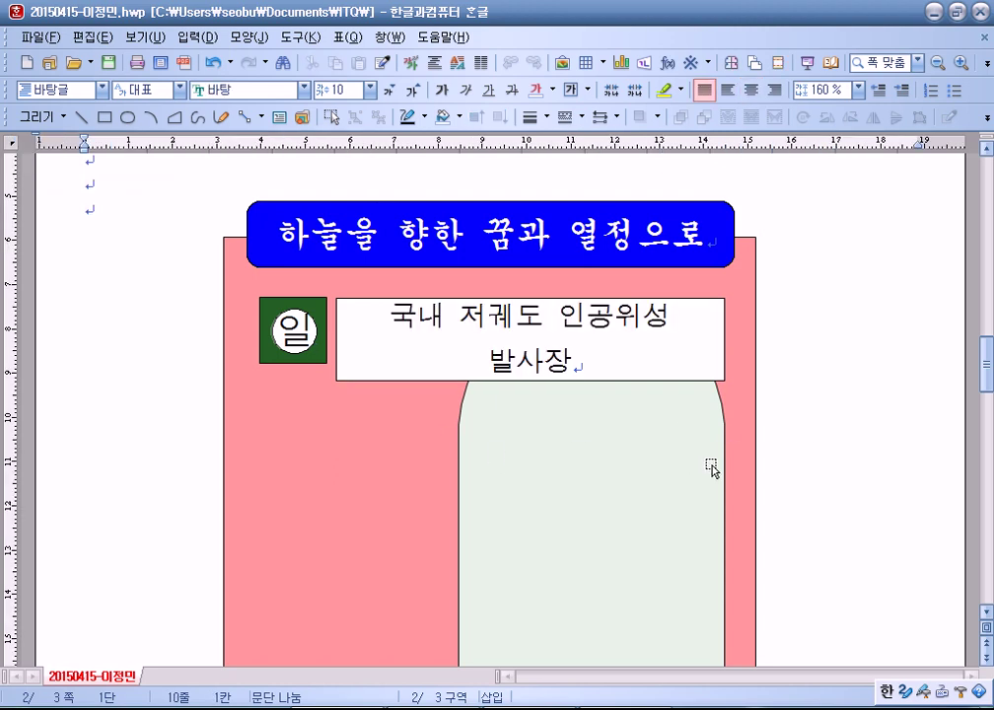
Step: Nudge the pale green shape slightly to the right and extend the text box's right edge until its text fits on one line
click(720, 493)
key(Right)
key(Right)
key(Right)
key(Right)
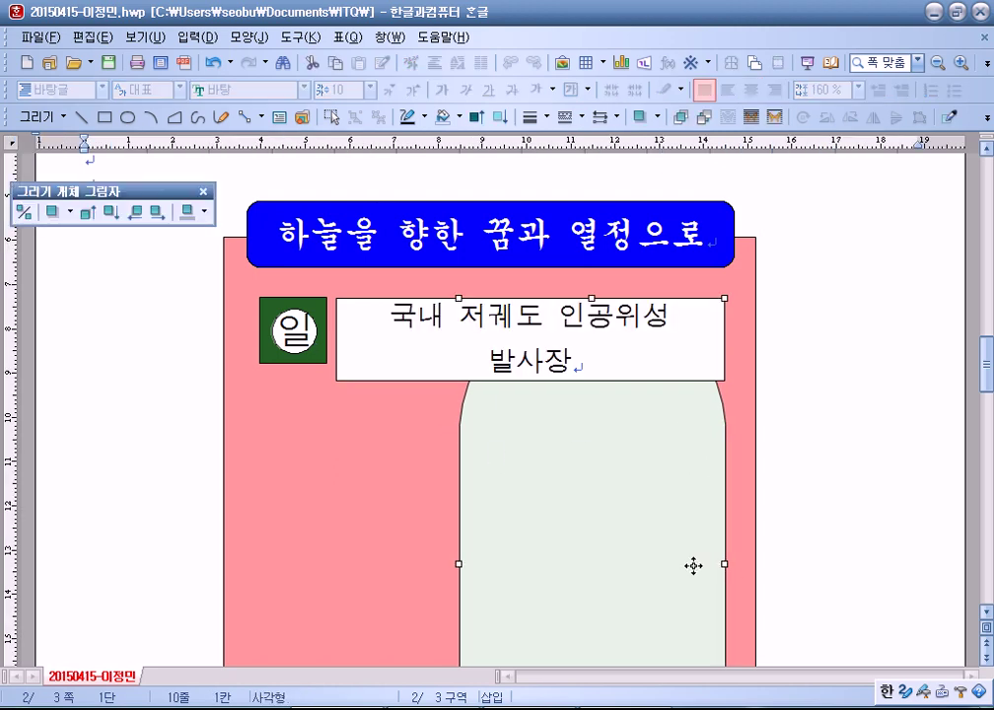
click(723, 338)
click(723, 338)
drag(726, 338, 732, 337)
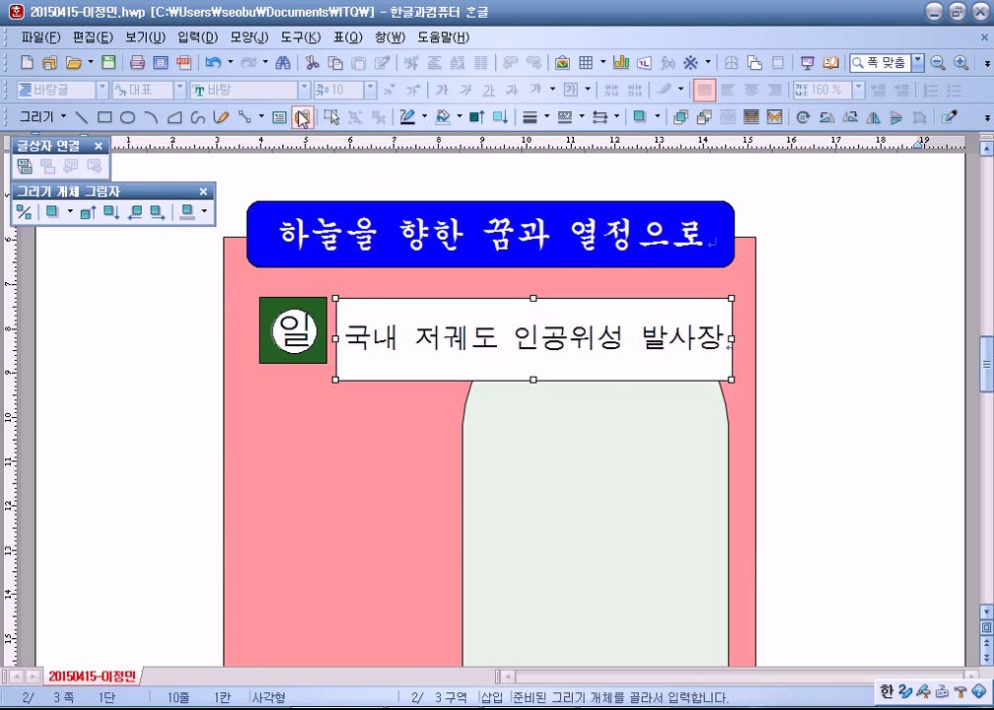
Step: Select the dark green square together with its 일 circle and shift both slightly away from the text box
click(332, 116)
click(213, 284)
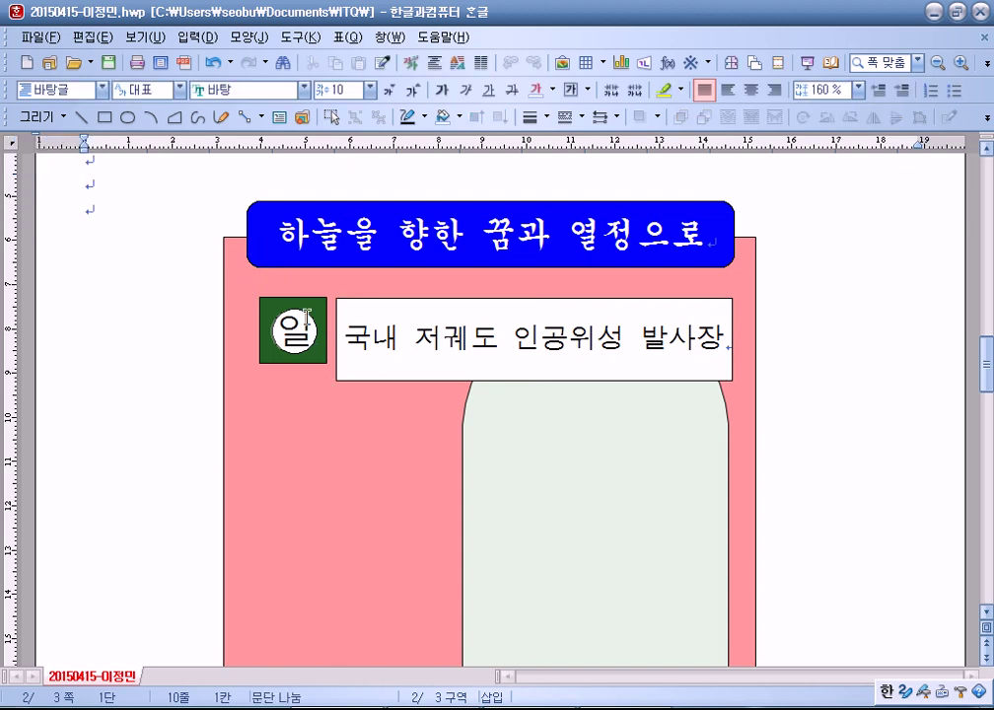
click(331, 116)
drag(194, 299, 350, 394)
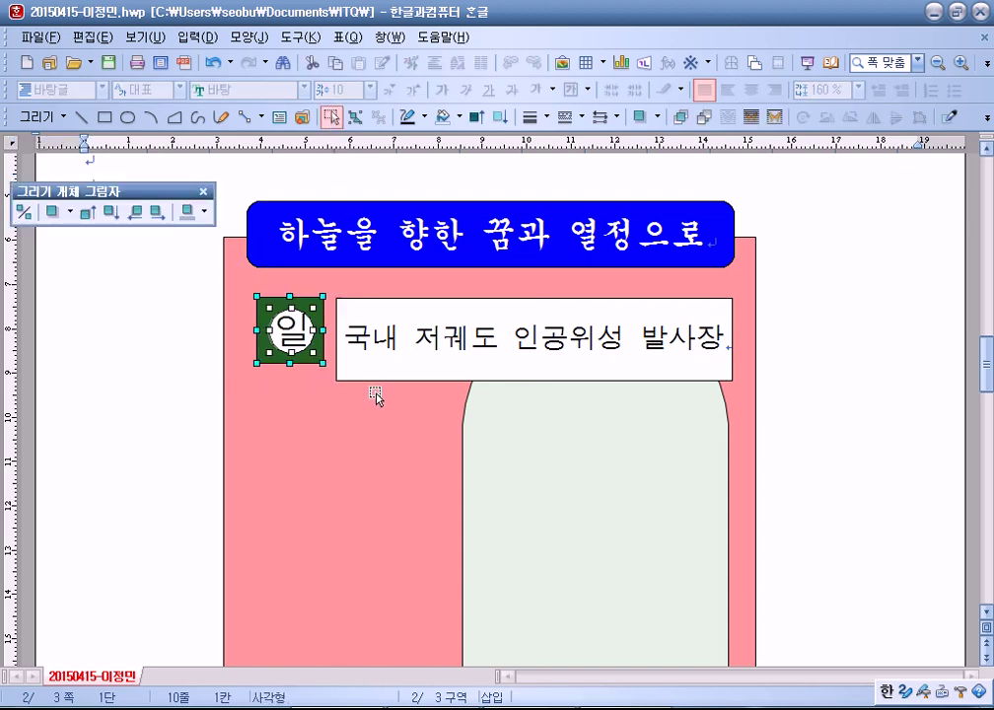
Step: Reduce the height of the white text box to match the dark green square
click(368, 382)
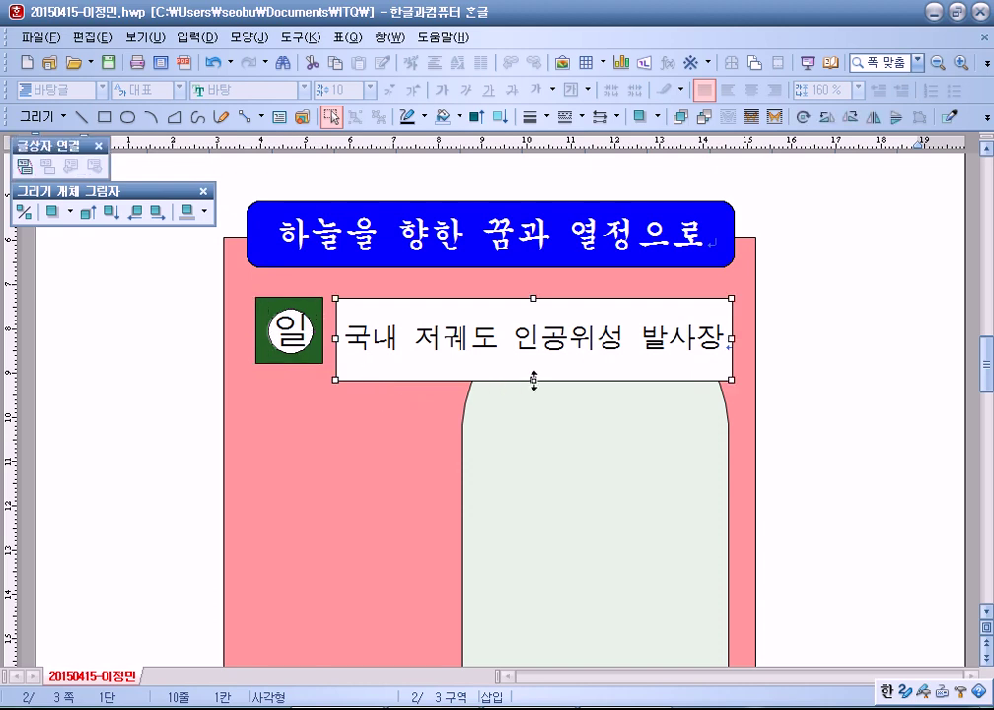
drag(533, 374, 533, 365)
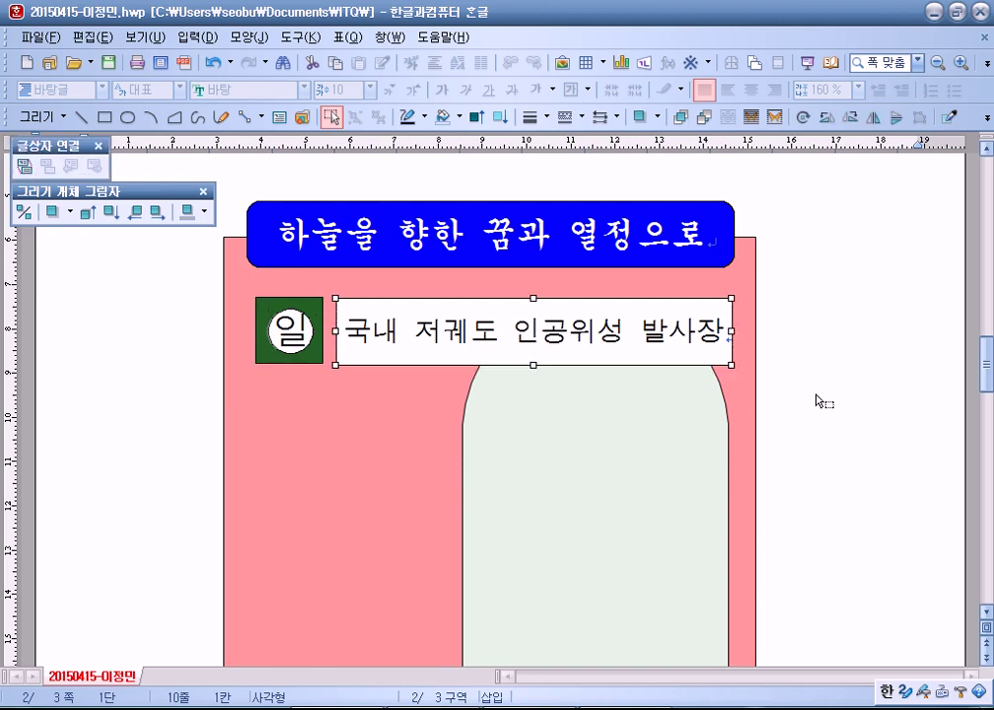
click(788, 411)
key(Escape)
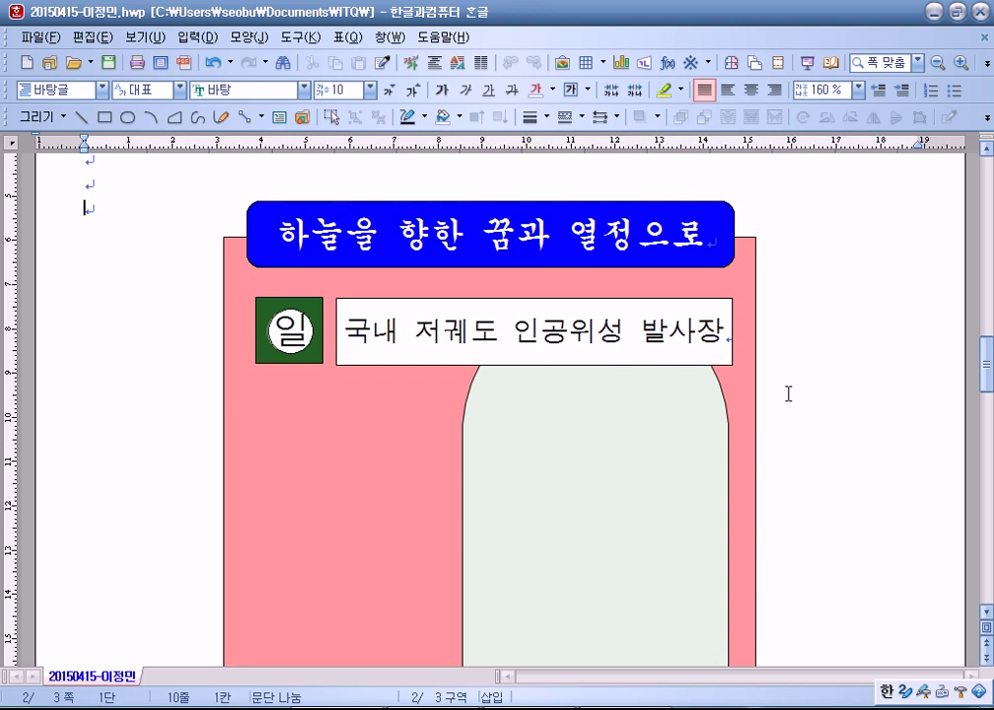
scroll(787, 393, down, 1)
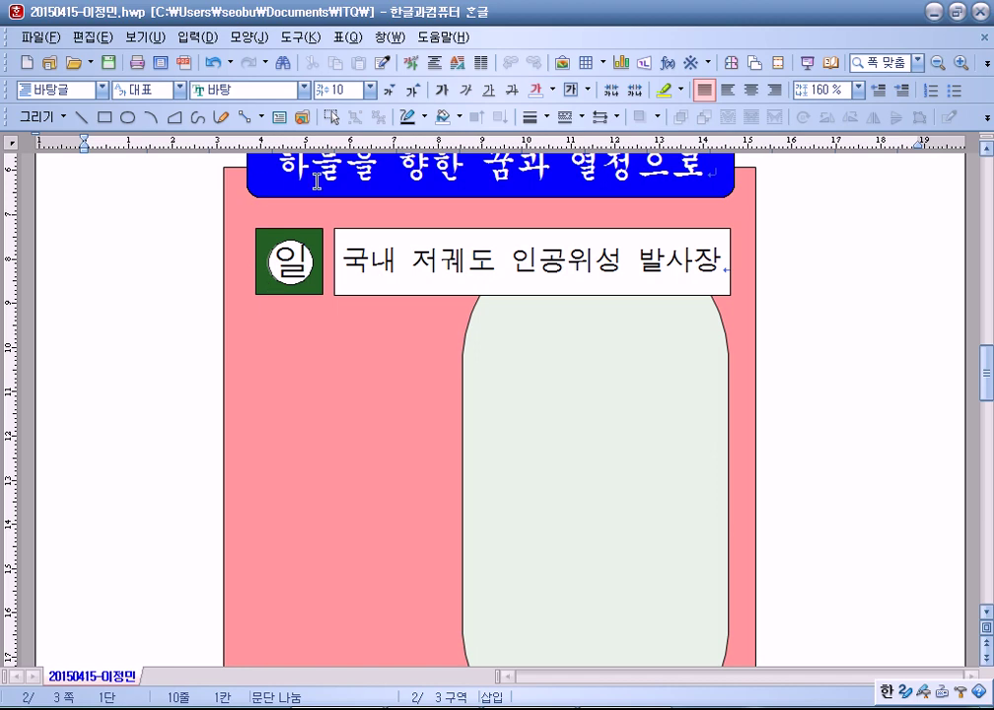
click(431, 228)
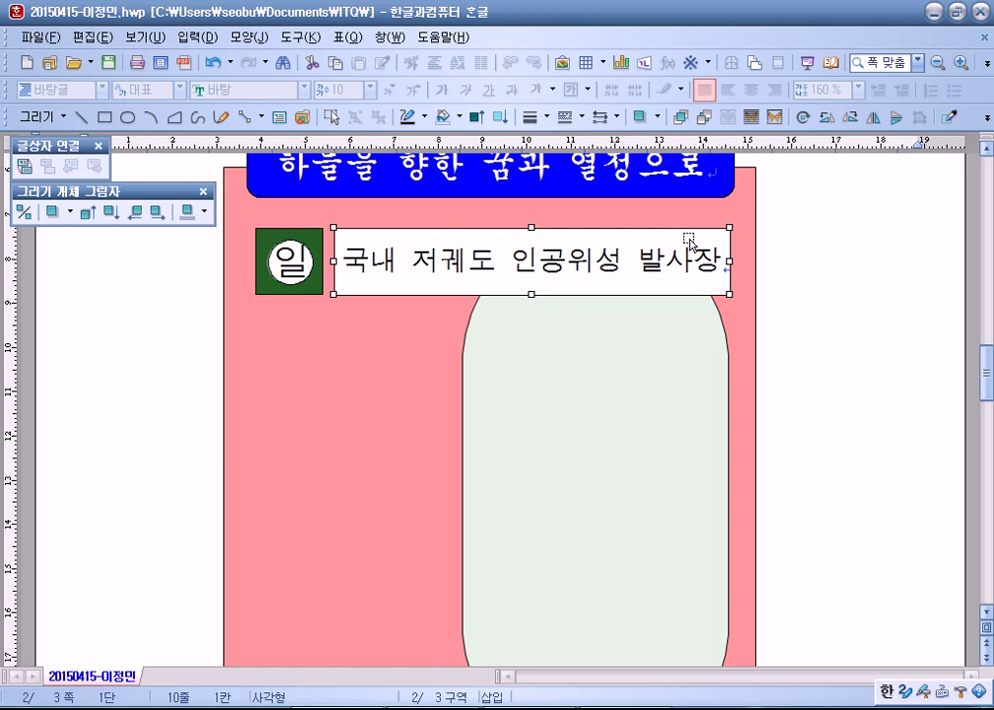
click(813, 285)
click(692, 243)
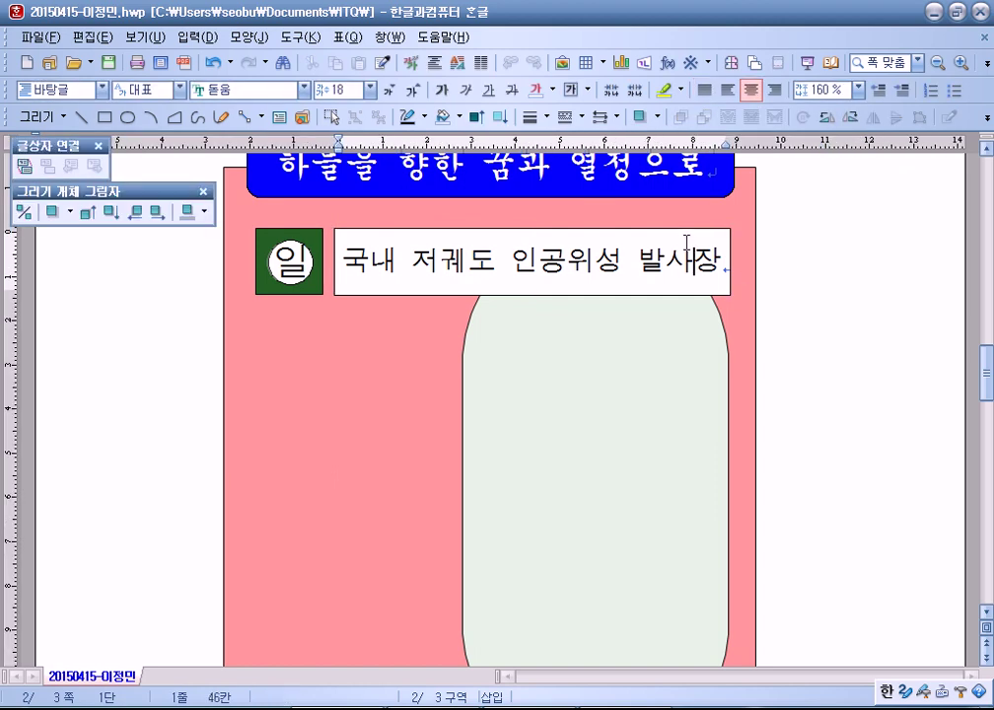
click(339, 364)
click(607, 413)
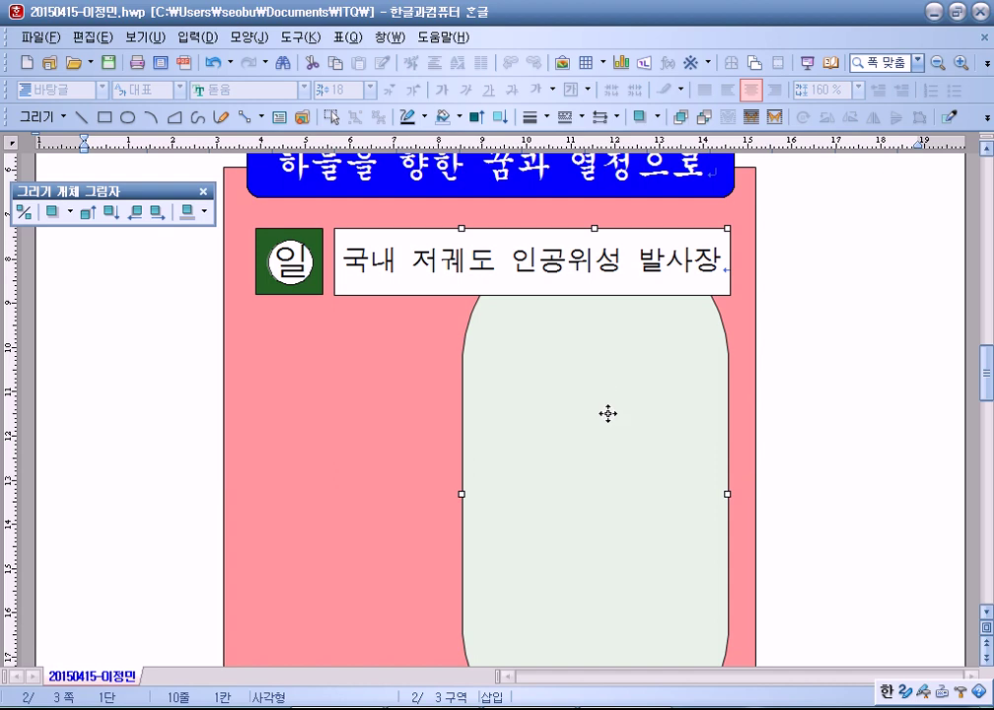
click(627, 261)
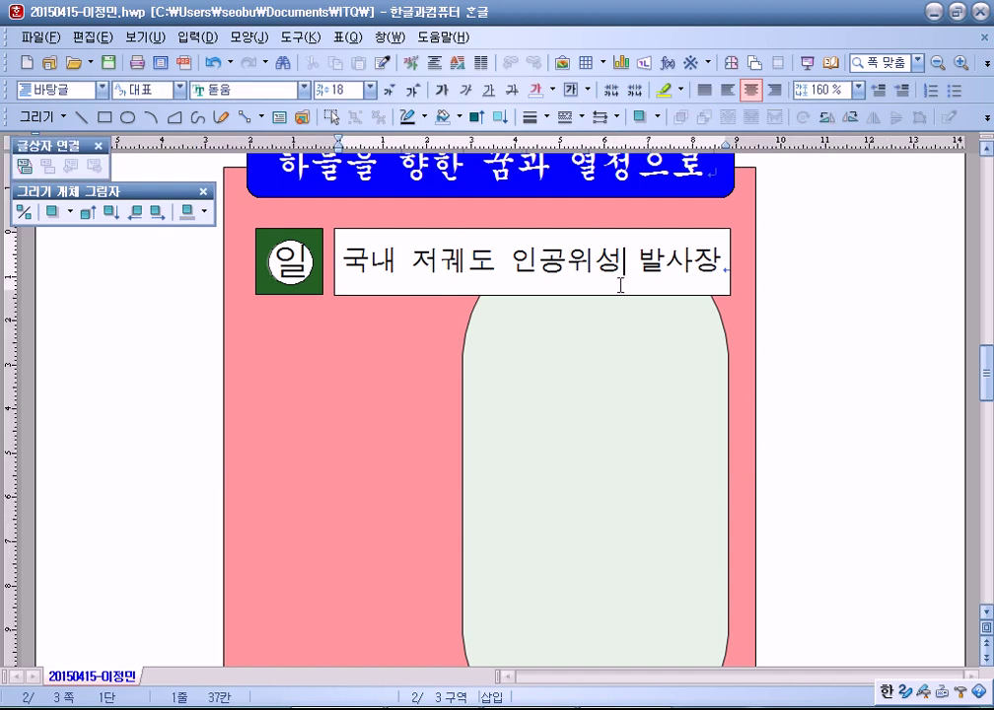
click(582, 236)
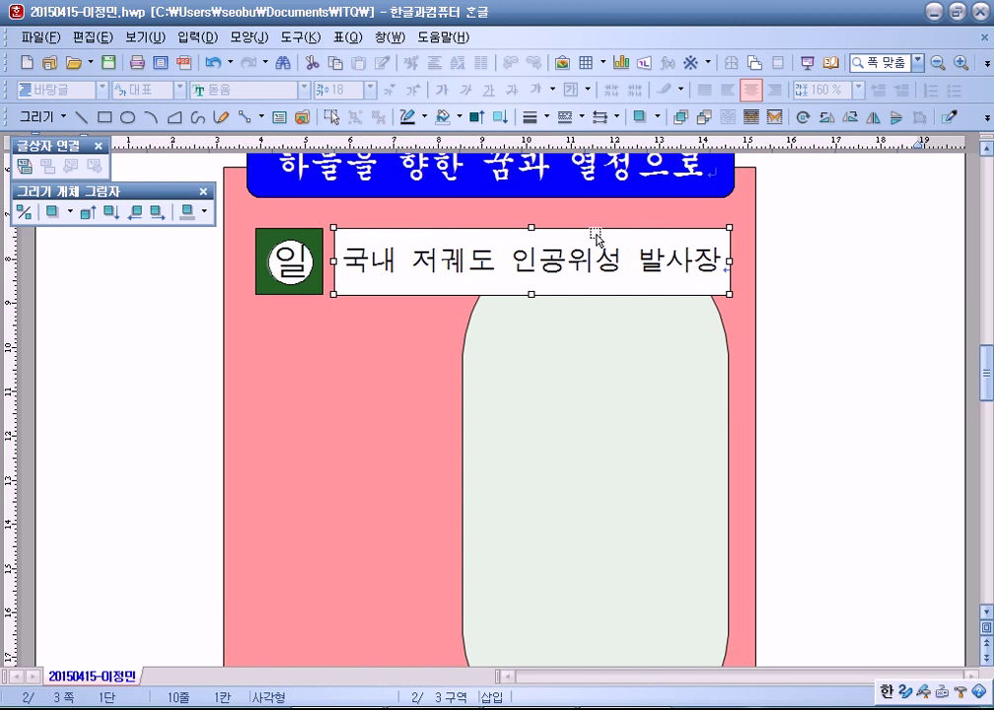
double_click(572, 359)
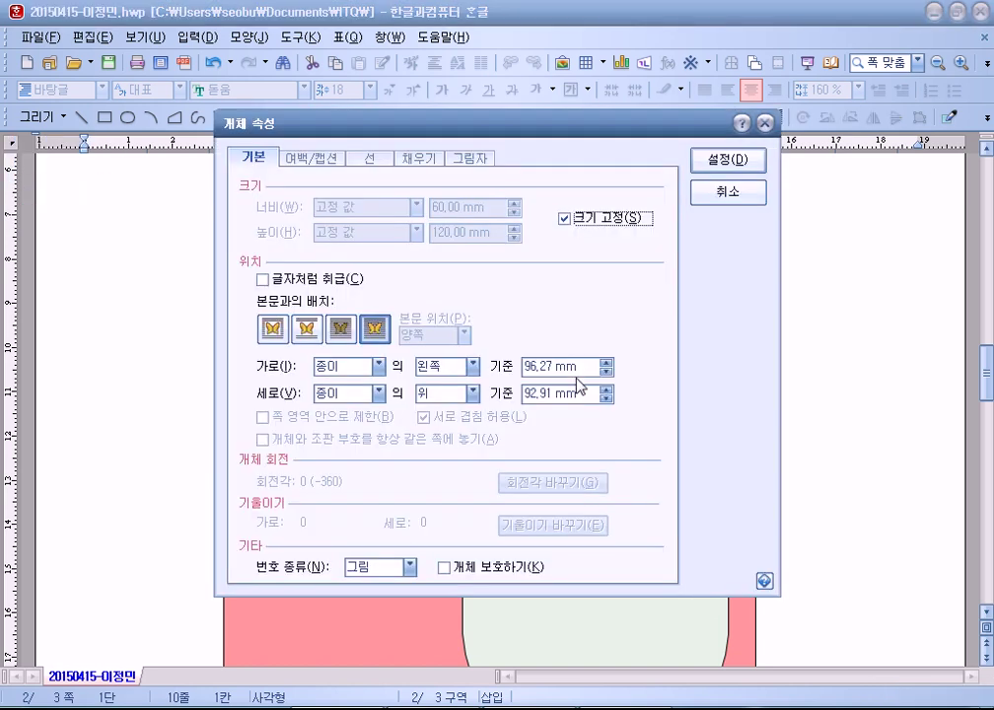
drag(604, 144, 234, 56)
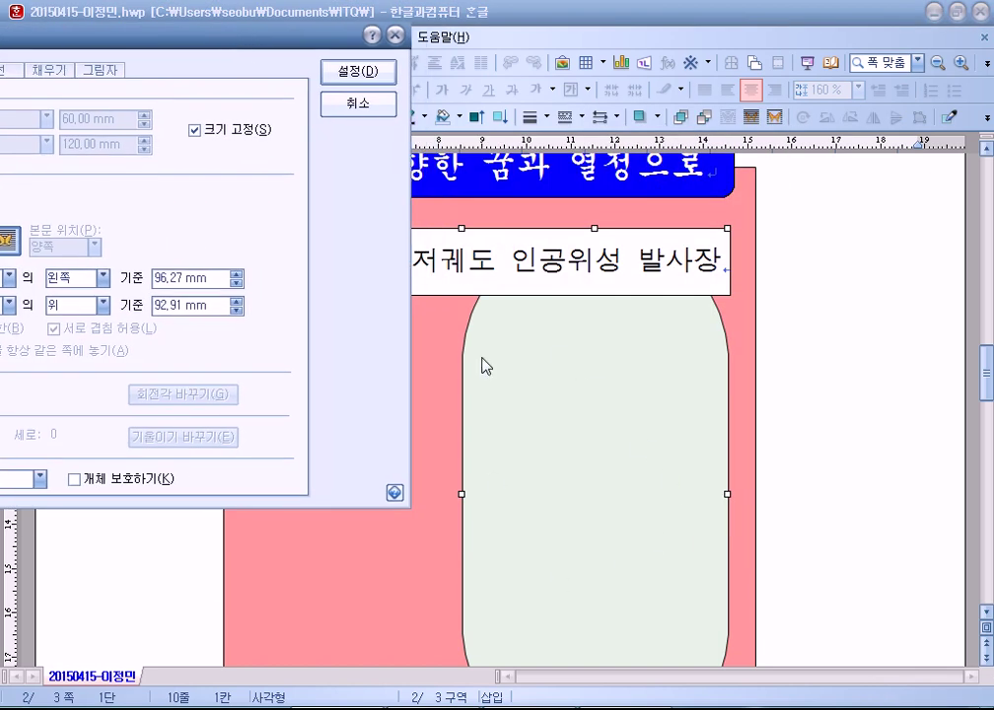
click(363, 104)
Step: Set the fill of the 국내 저궤도 인공위성 발사장 text box to no color (색 채우기 없음) in its object properties
click(529, 237)
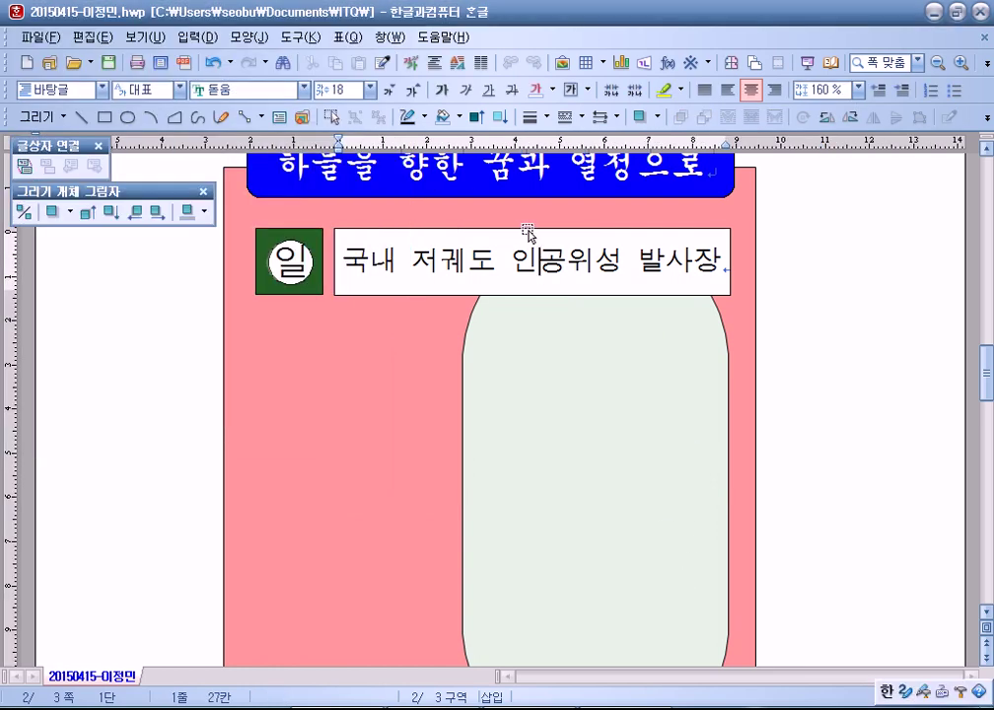
click(529, 231)
double_click(529, 235)
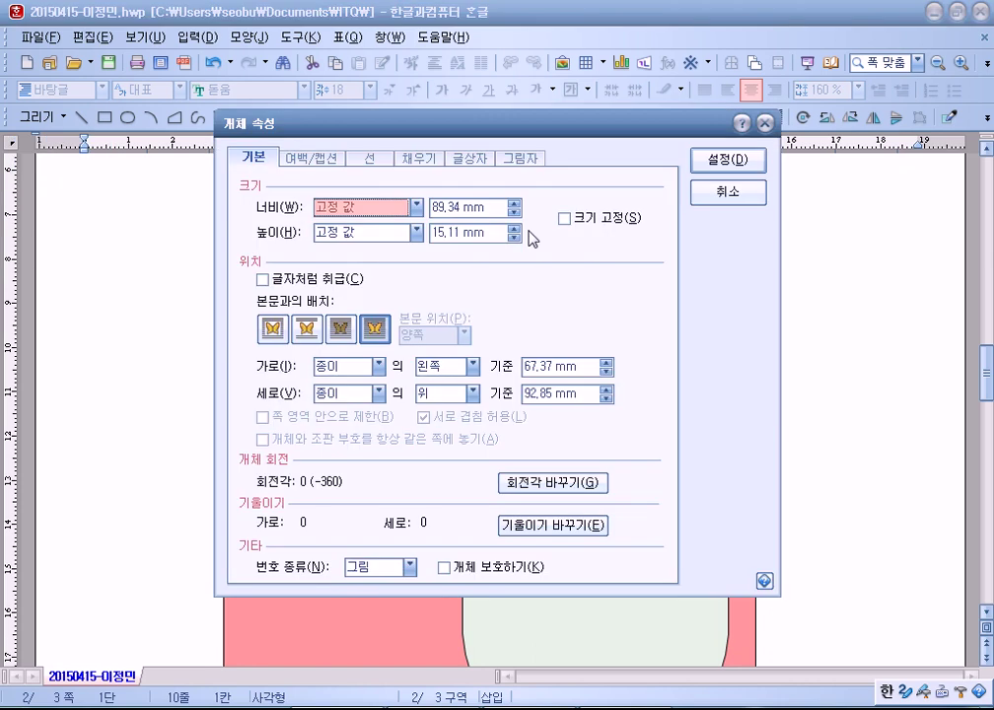
drag(433, 127, 519, 28)
click(542, 63)
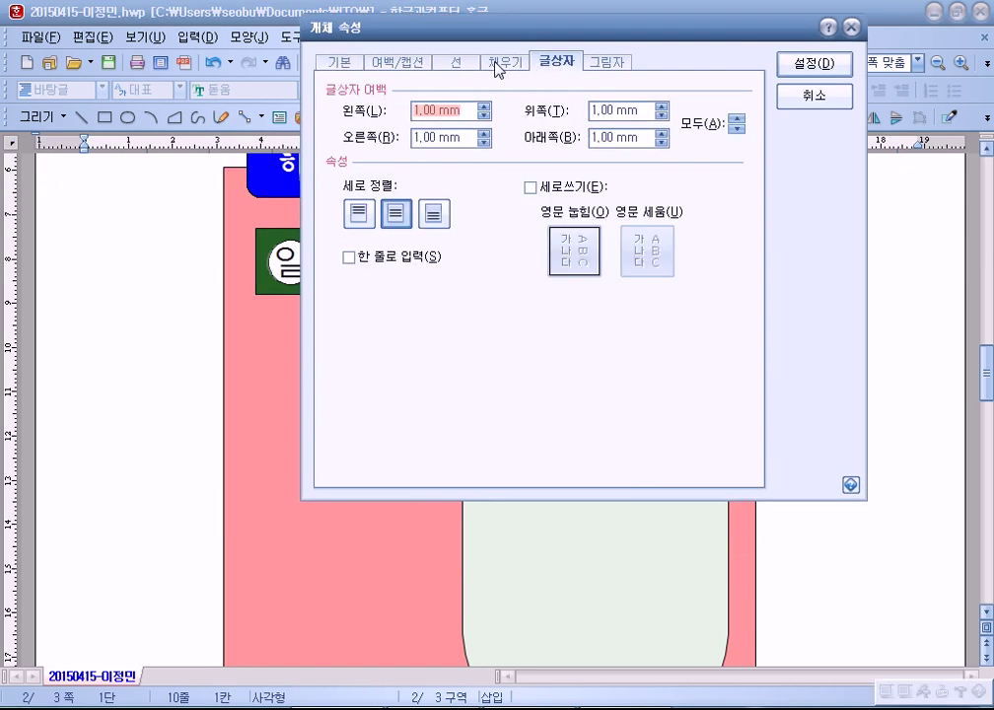
click(506, 61)
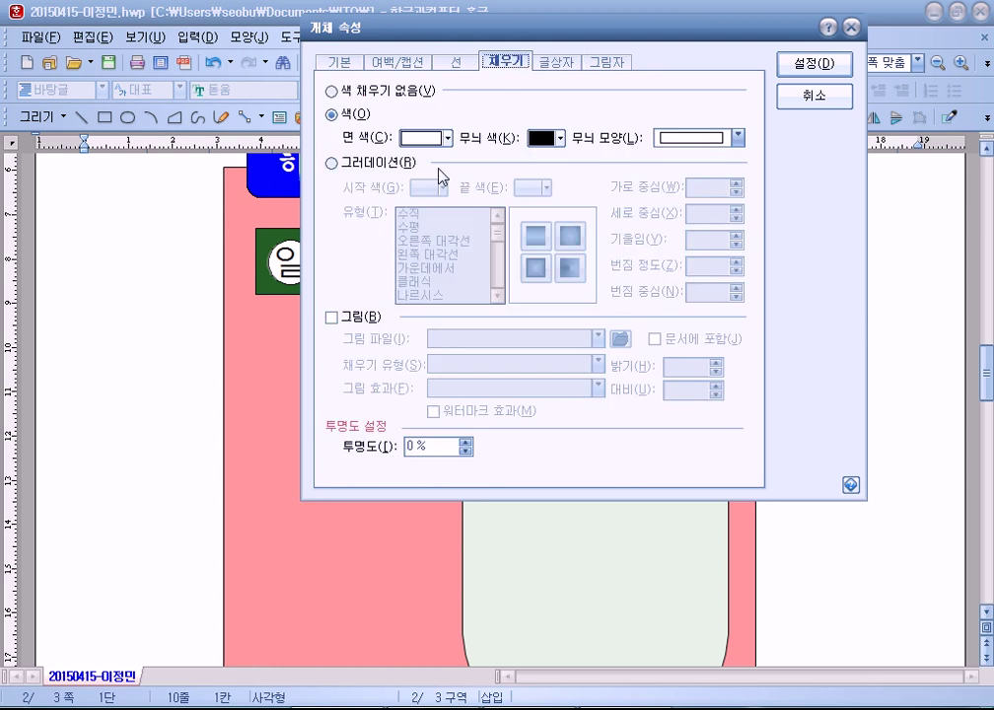
click(380, 92)
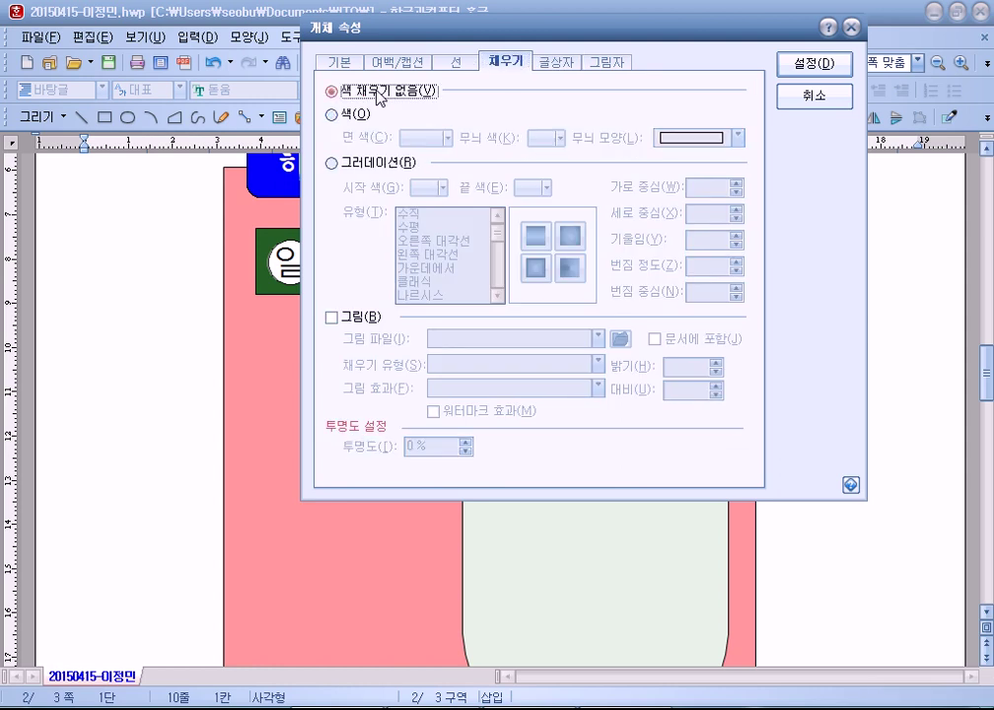
Step: Set the border line type of the 국내 저궤도 인공위성 발사장 text box to dashed and apply the object properties
drag(482, 41, 517, 158)
click(373, 175)
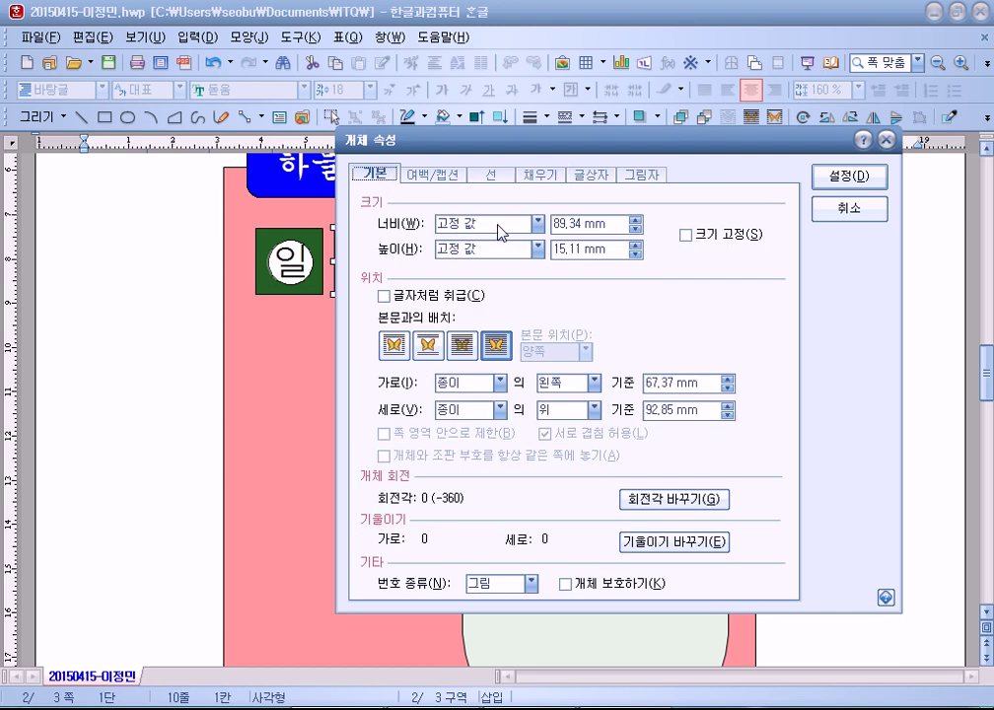
click(500, 175)
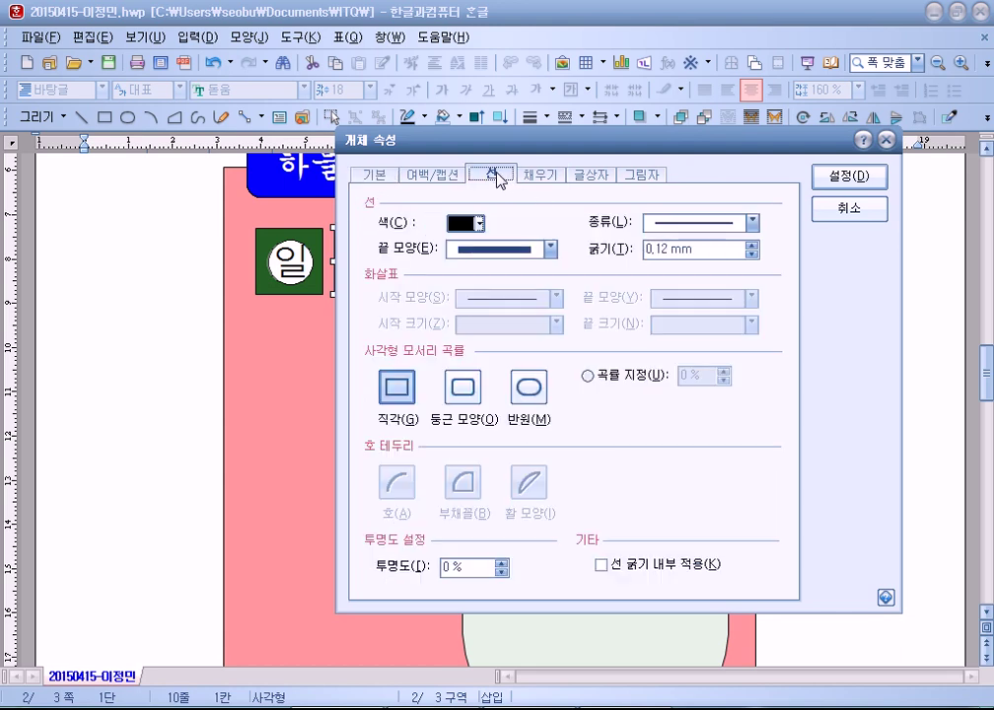
drag(442, 137, 191, 23)
click(428, 112)
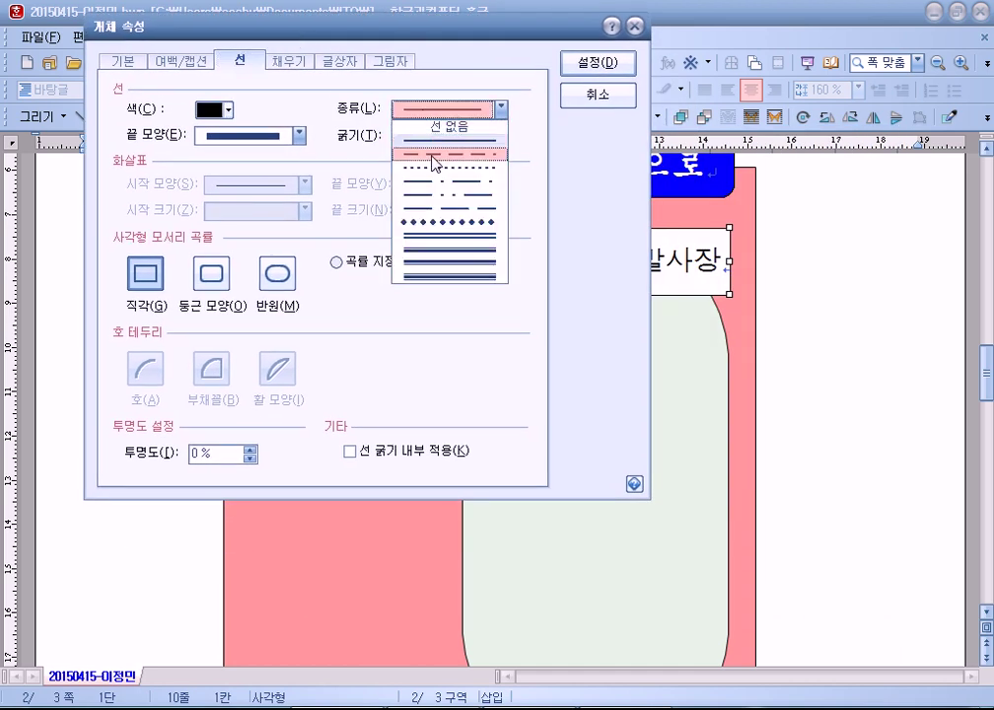
click(435, 155)
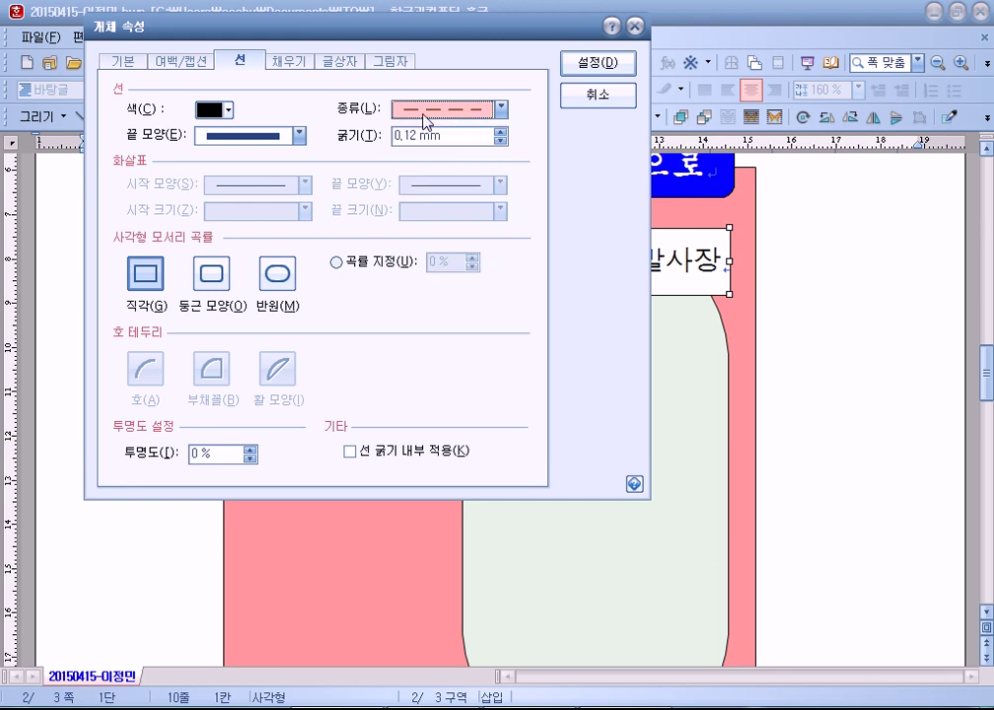
click(583, 65)
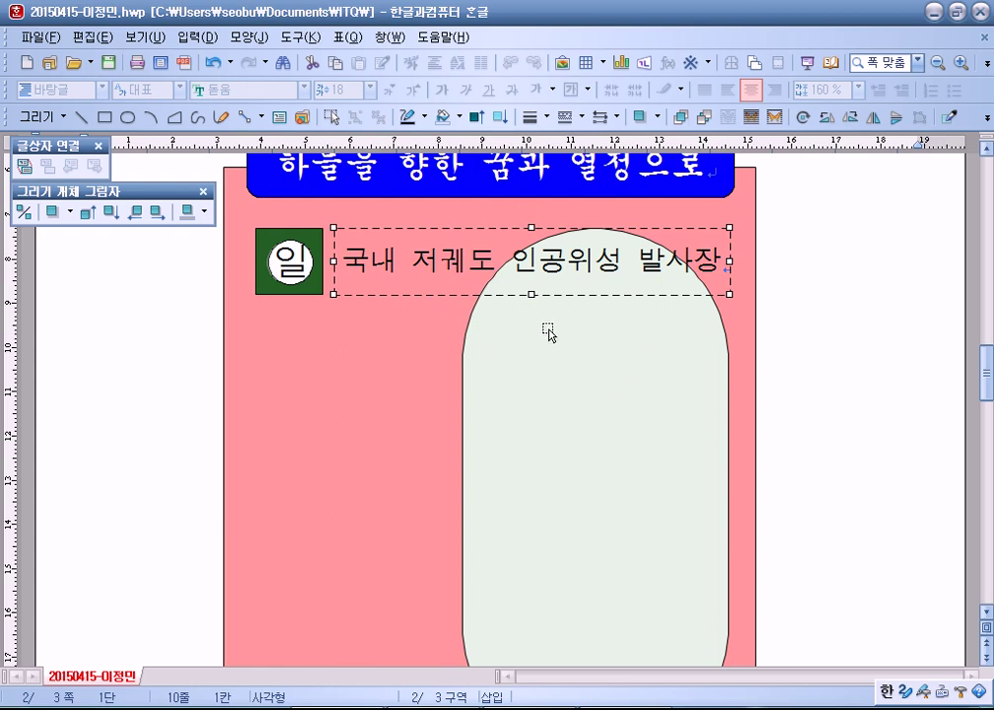
click(411, 335)
click(424, 294)
double_click(424, 295)
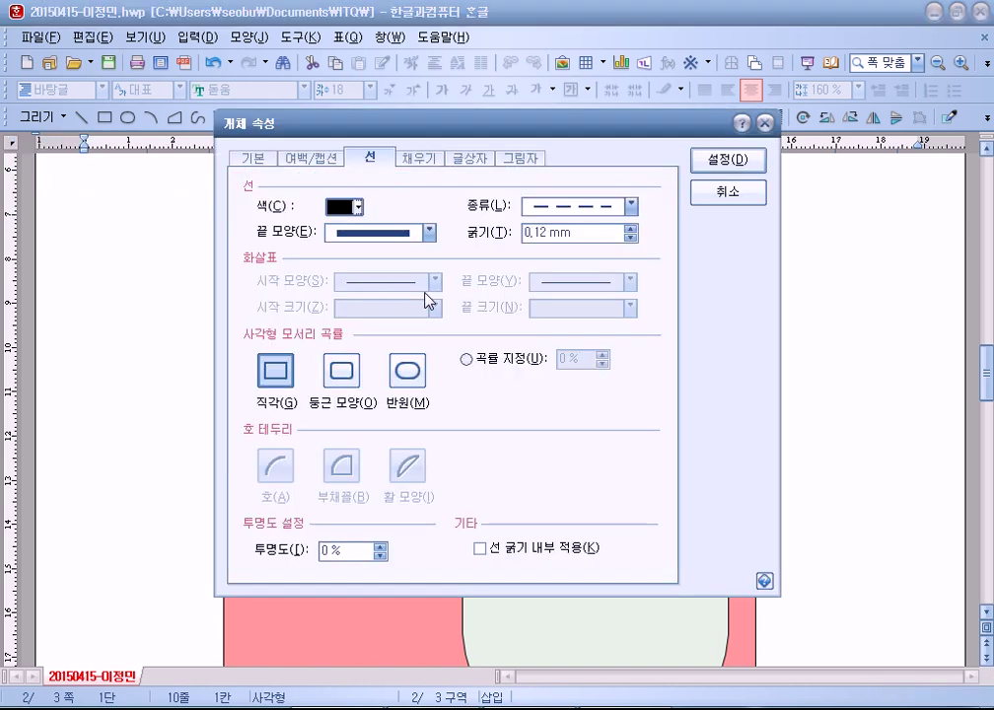
click(716, 195)
click(424, 318)
click(424, 295)
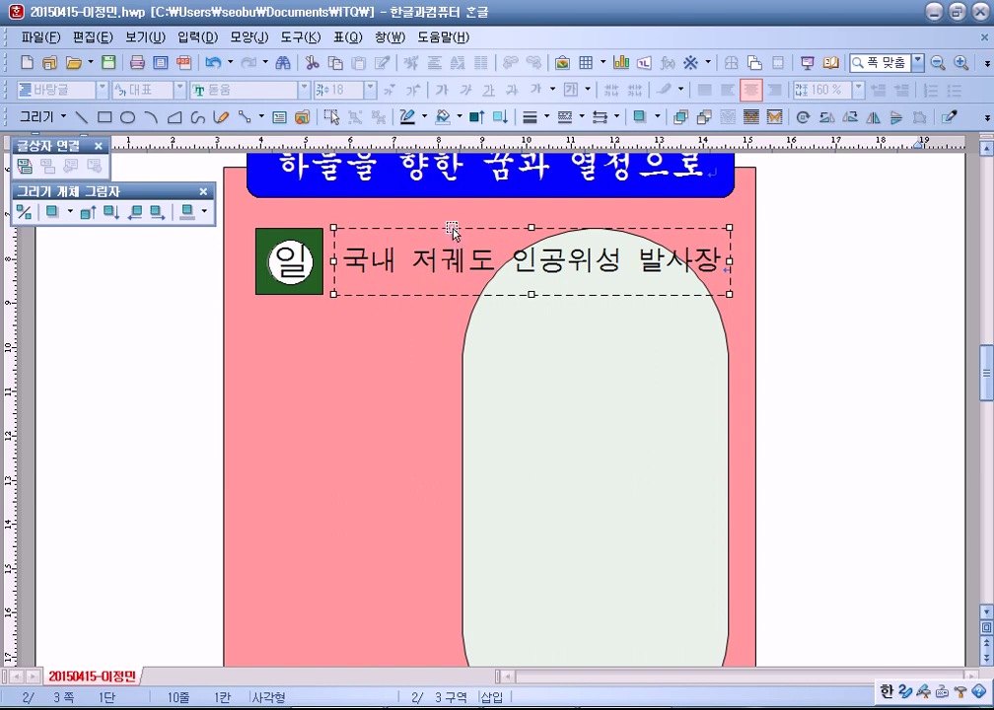
click(443, 293)
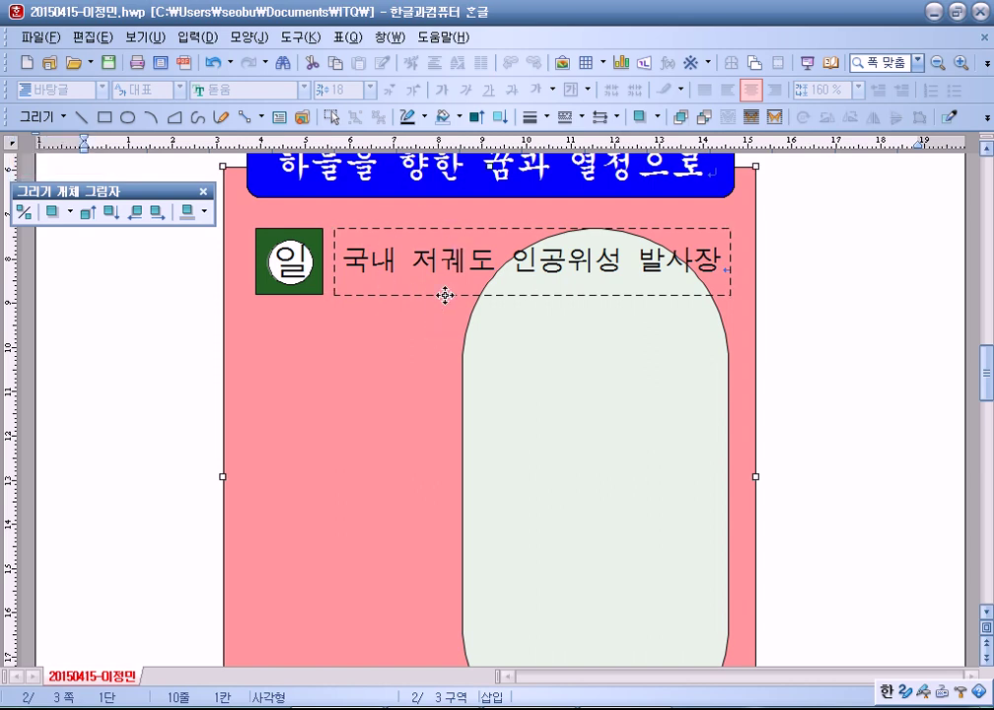
click(446, 229)
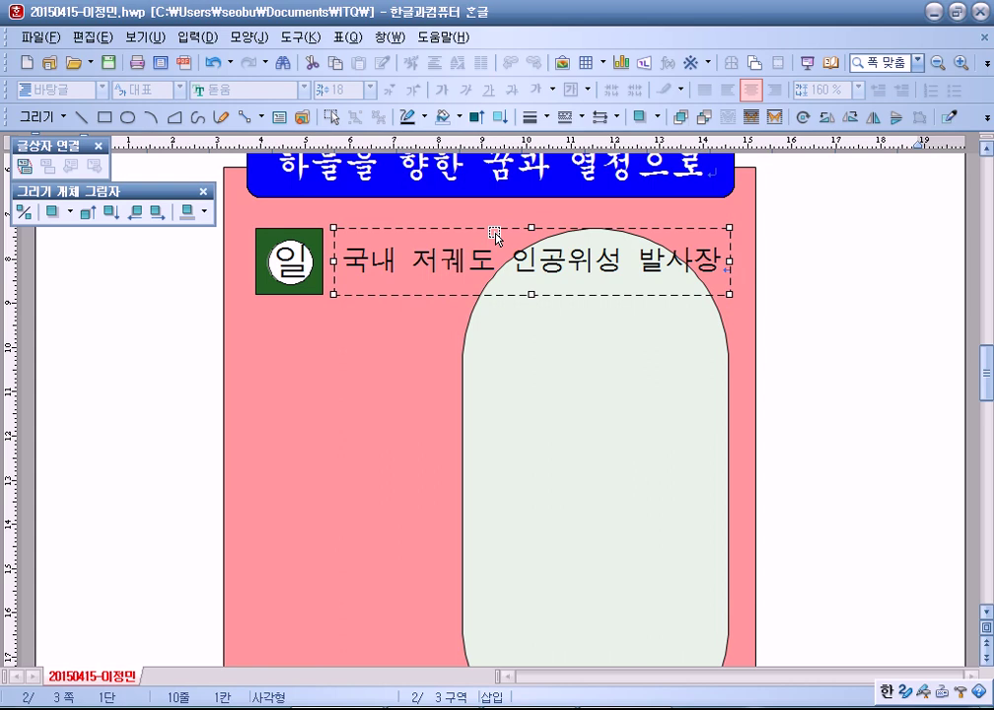
Step: Review the fill and line settings of the 국내 저궤도 인공위성 발사장 text box, reapplying the dashed line type
double_click(494, 236)
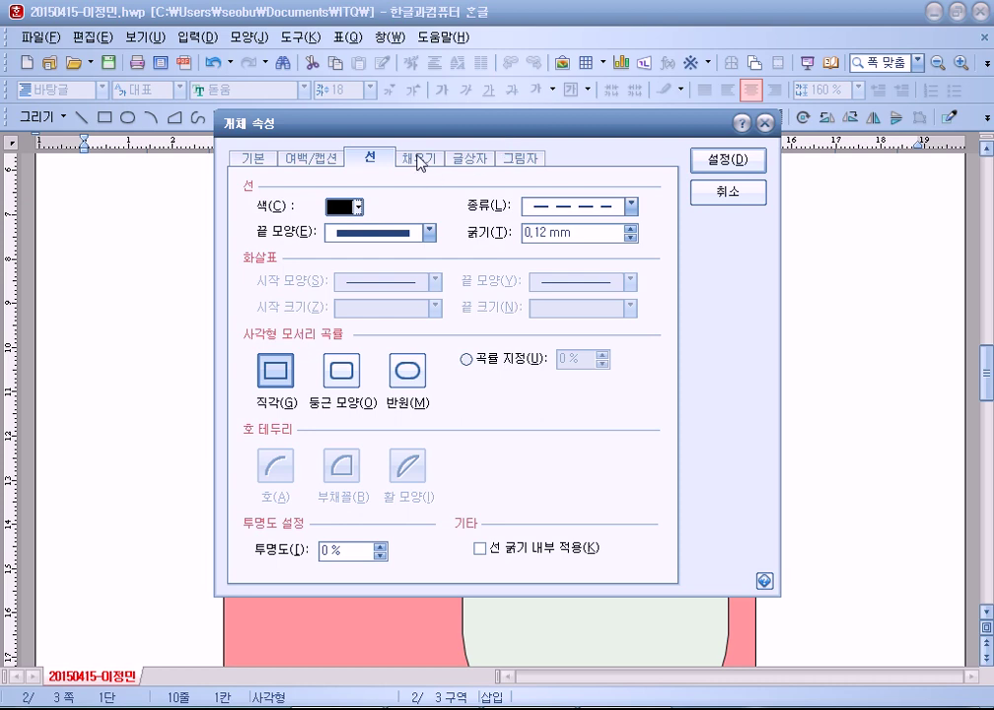
drag(392, 126, 158, 79)
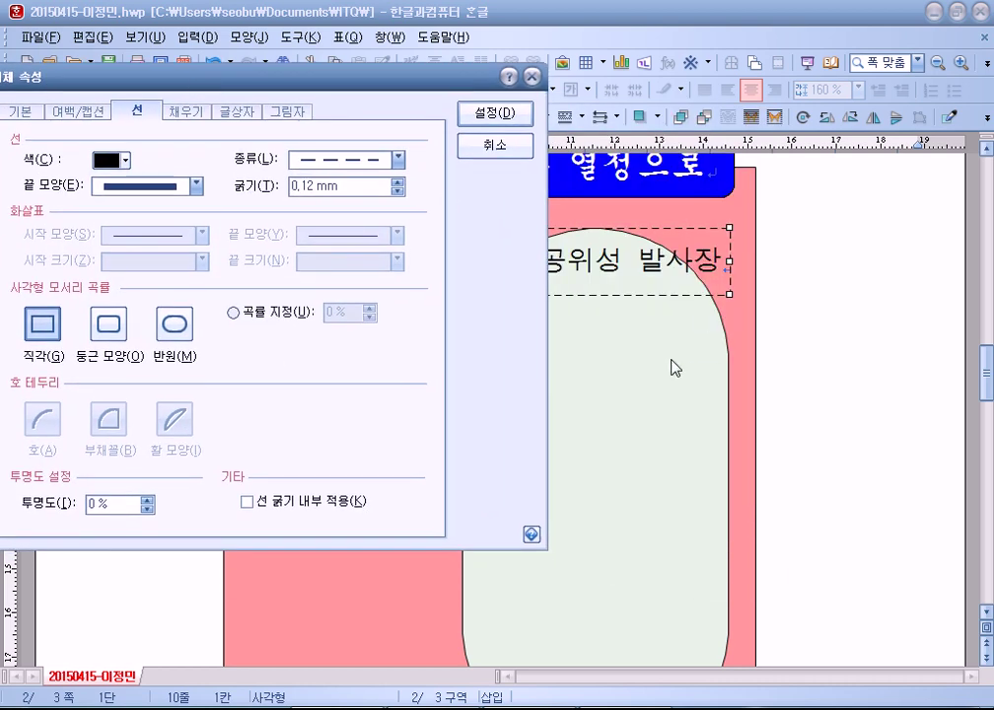
click(185, 113)
drag(117, 74, 196, 74)
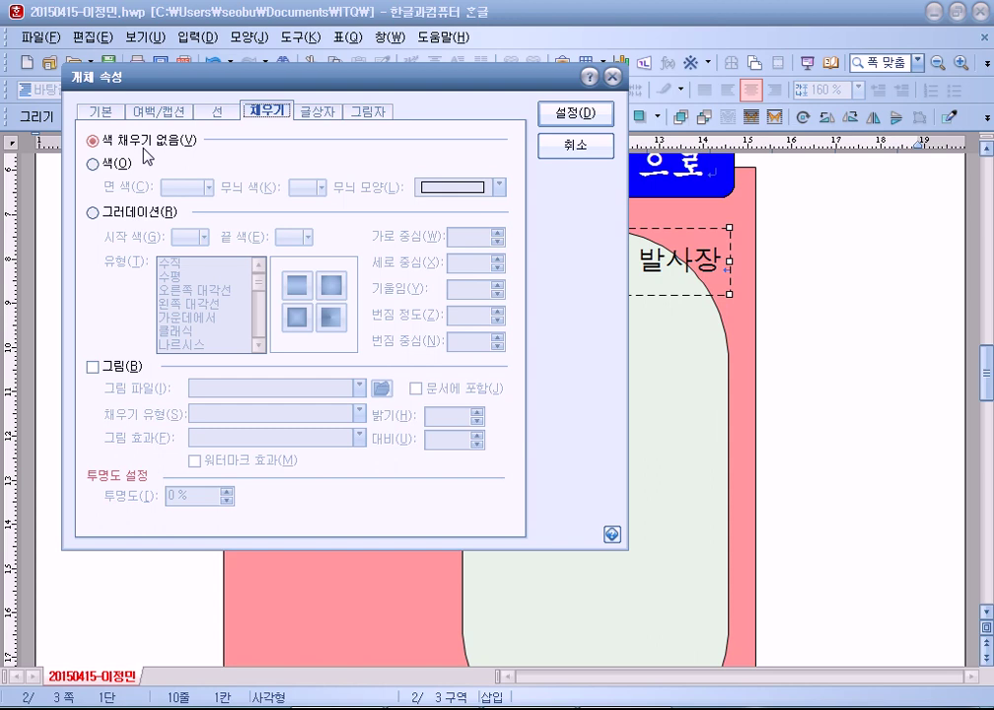
click(217, 111)
click(416, 166)
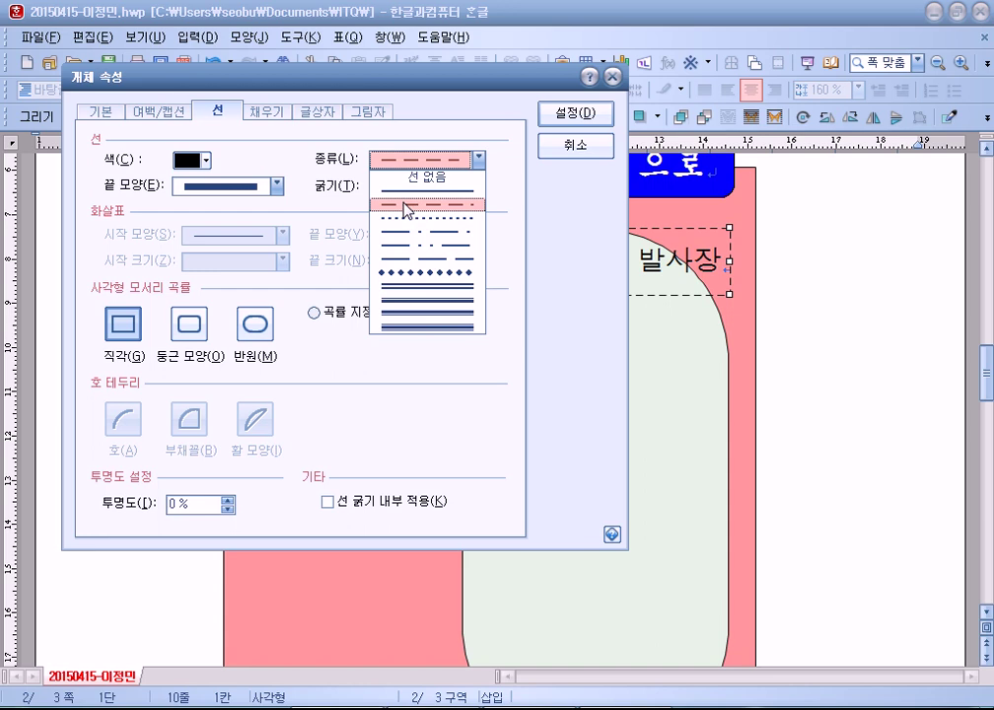
click(409, 206)
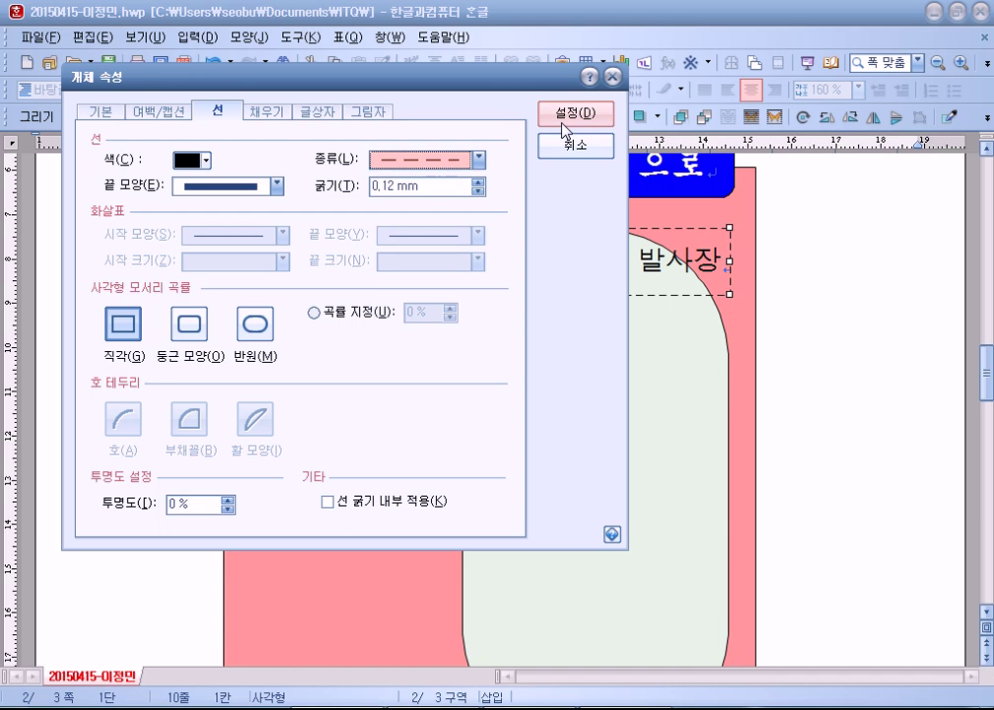
click(572, 114)
click(96, 348)
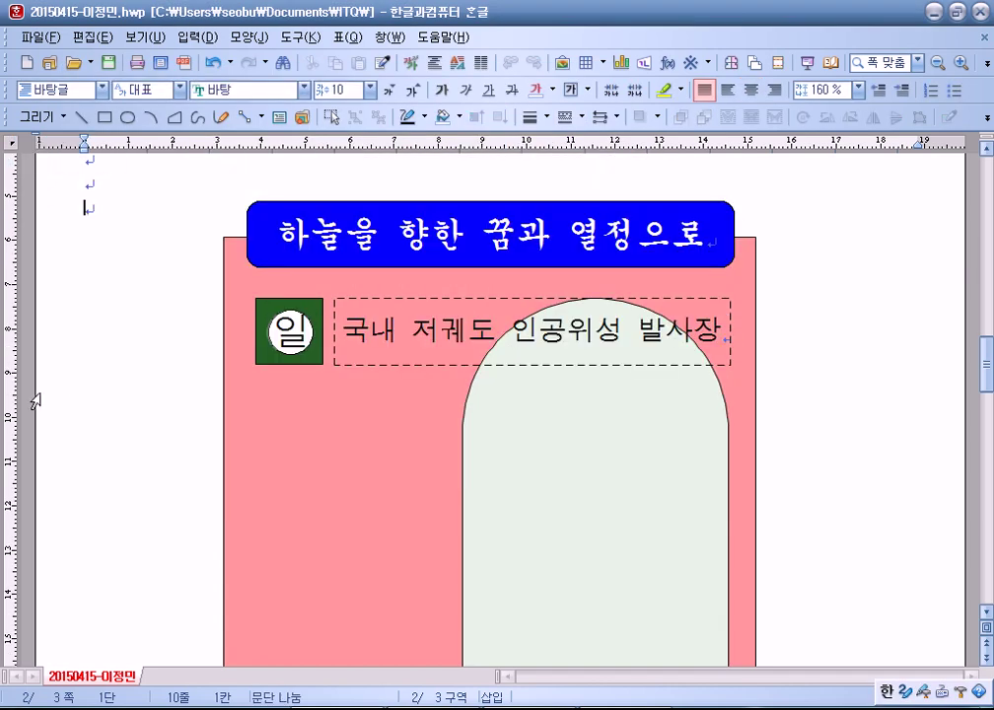
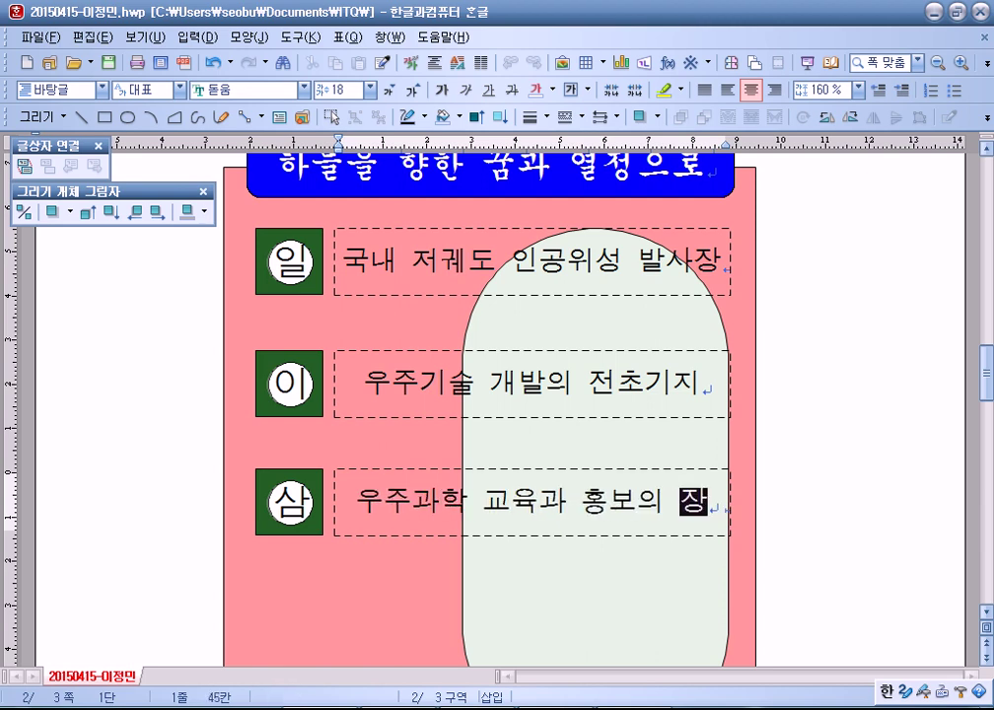
Step: Set the fill color of the square behind the 이 circle to dark navy
double_click(269, 355)
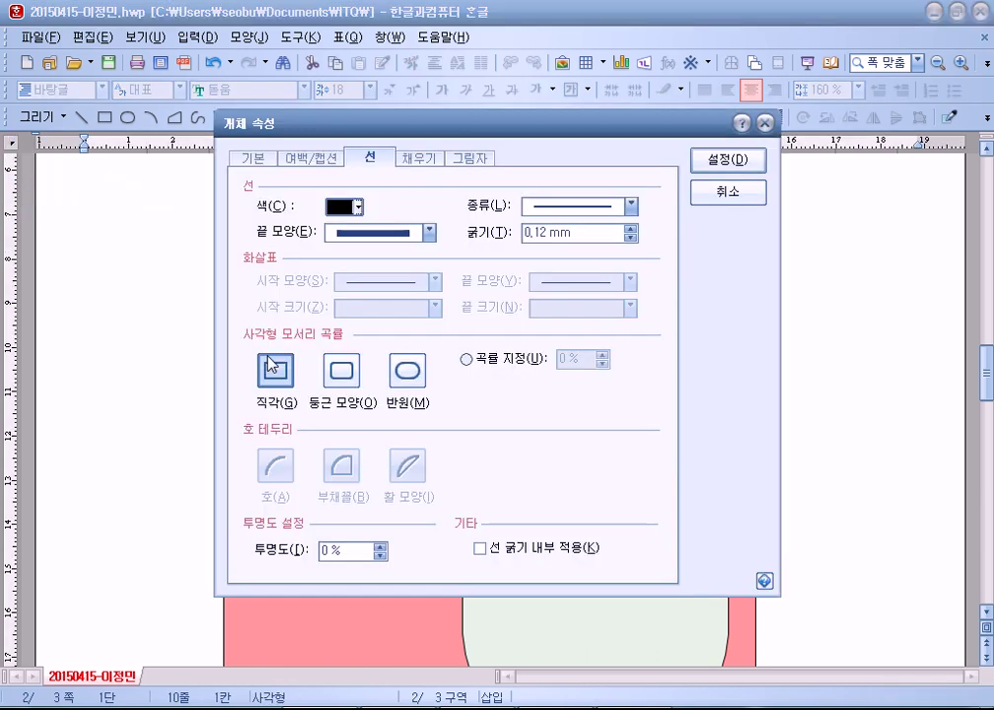
click(418, 157)
click(360, 234)
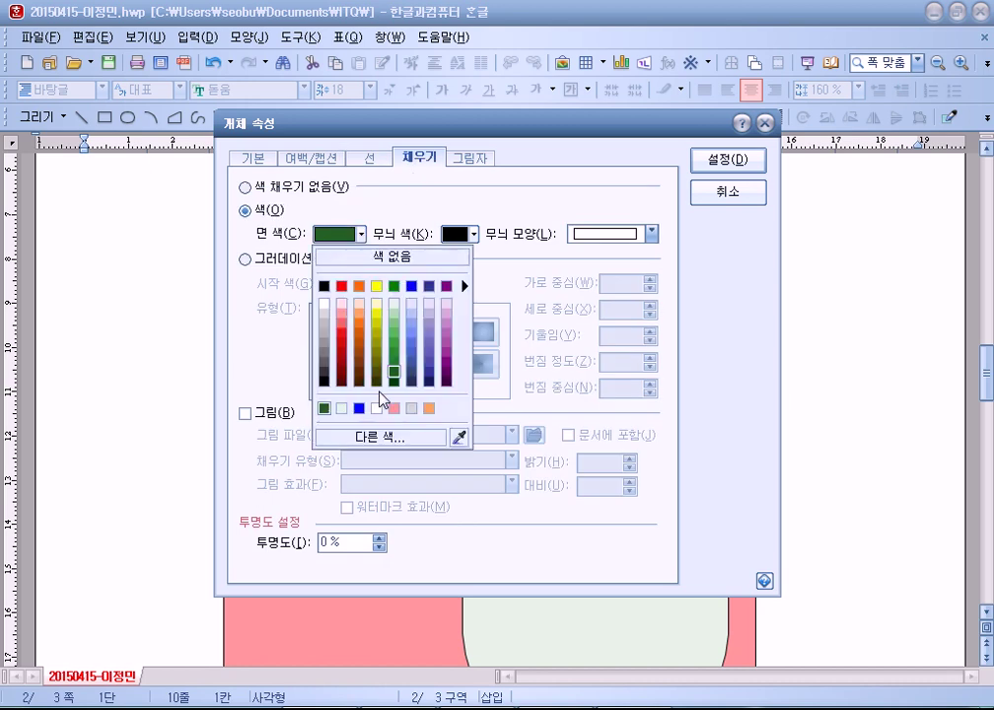
click(412, 382)
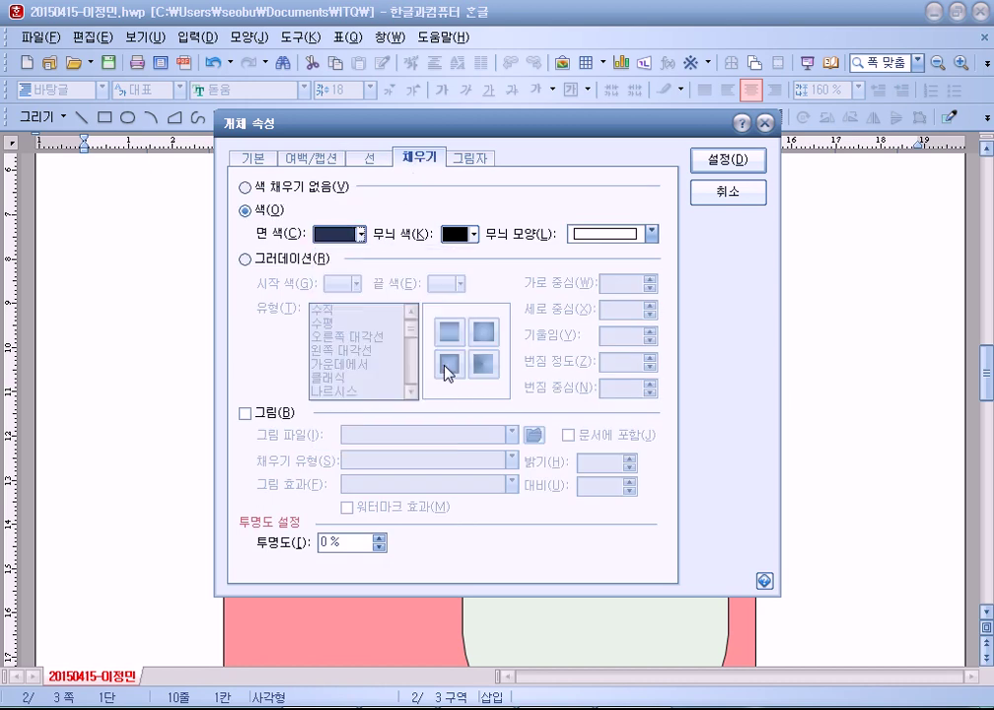
click(727, 159)
Step: Set the fill color of the square behind the 삼 circle to dark purple
double_click(322, 471)
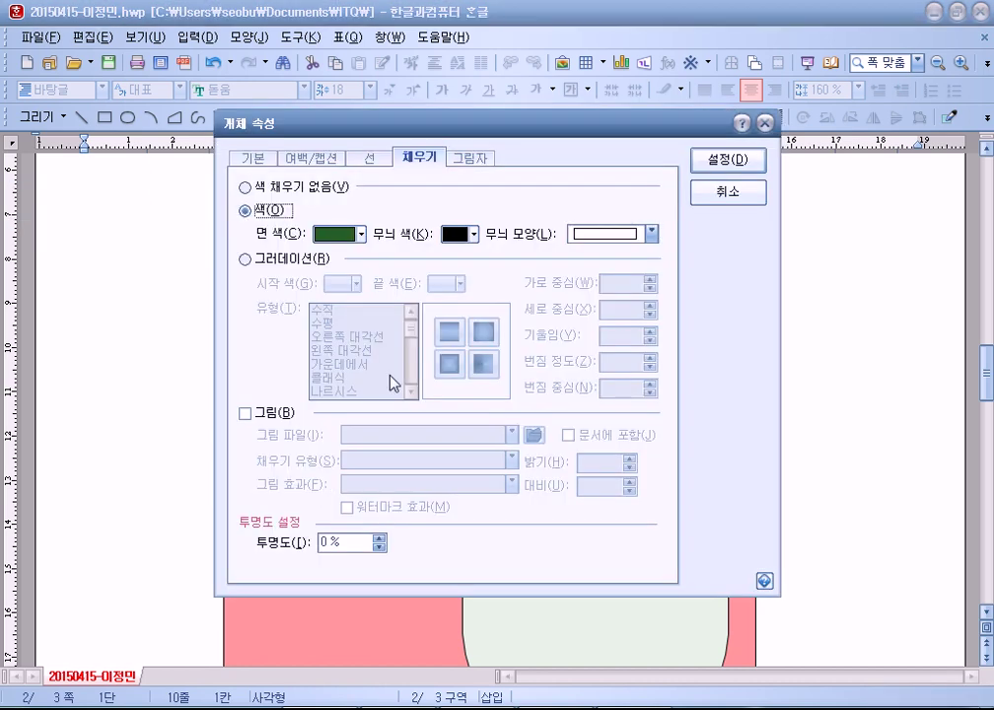
click(361, 234)
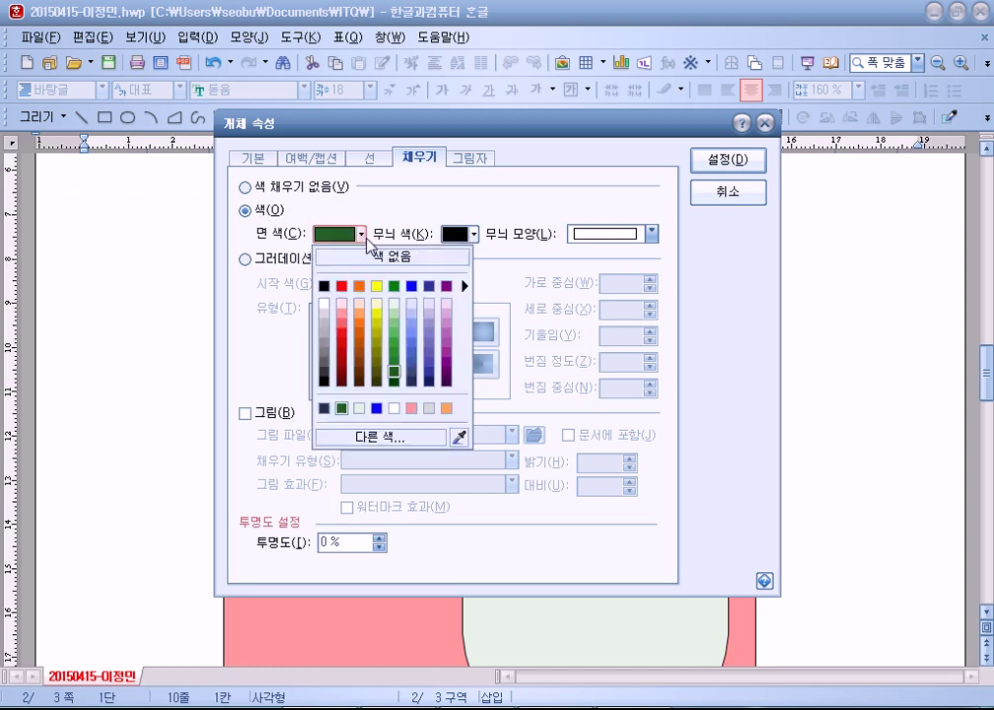
click(448, 376)
click(730, 163)
scroll(832, 392, up, 1)
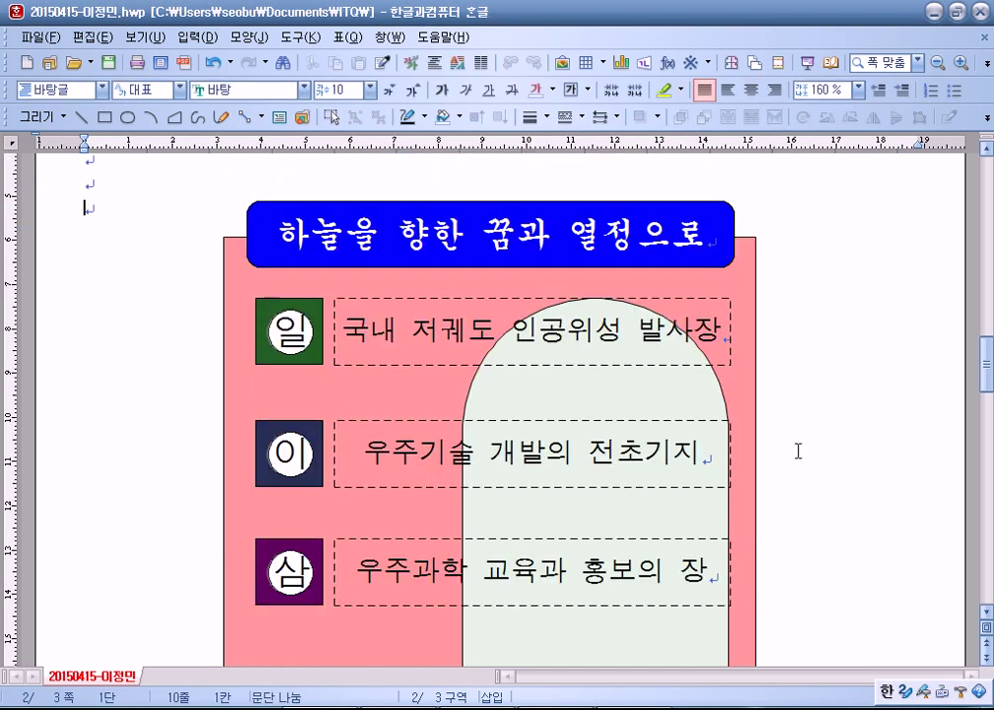
scroll(794, 450, down, 3)
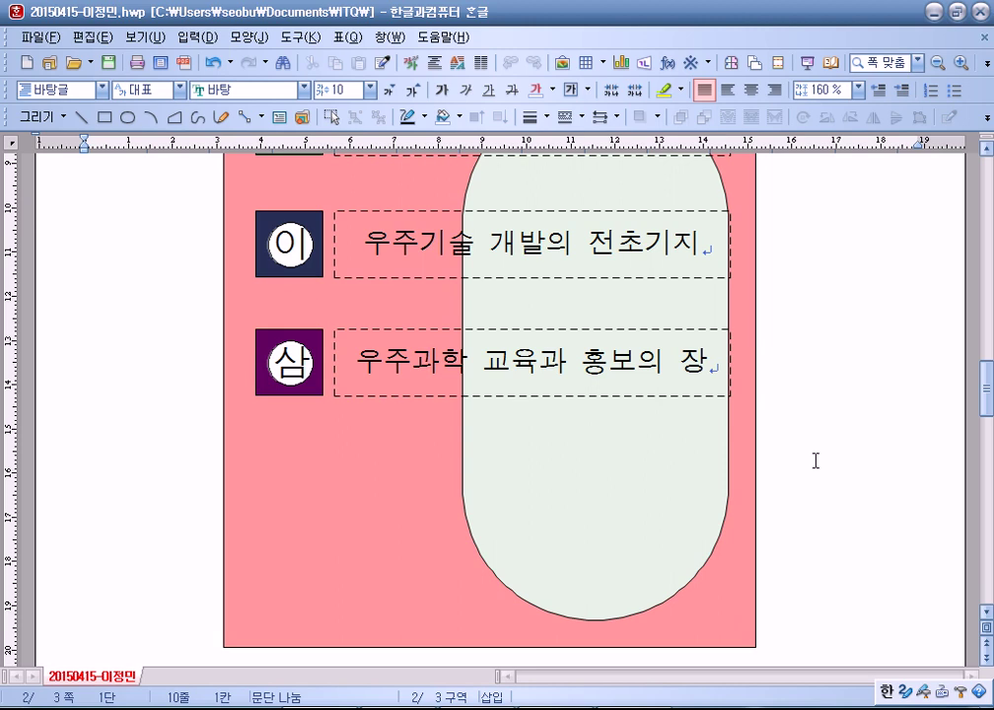
scroll(774, 459, up, 3)
scroll(534, 407, down, 1)
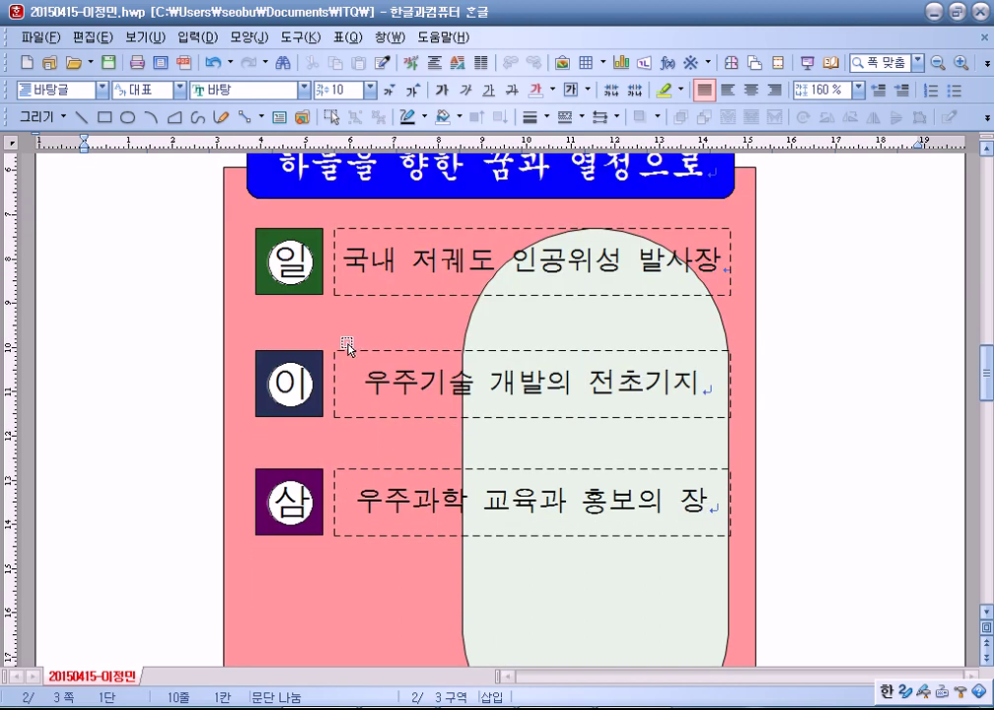
Step: Set the fill color of the square behind the 이 circle to dark red
click(255, 359)
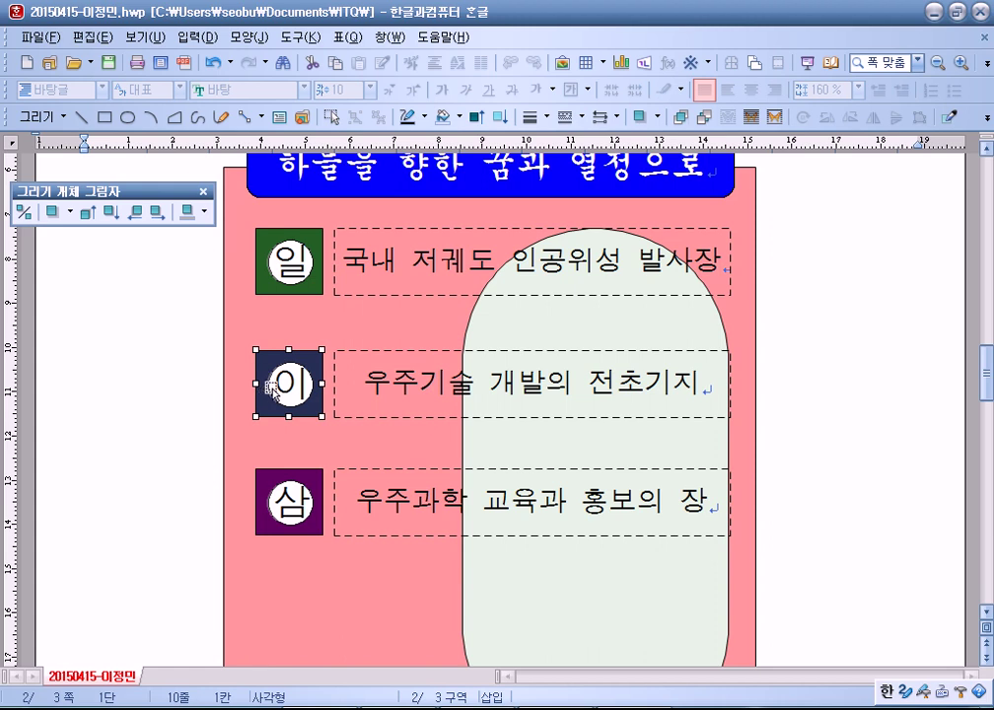
double_click(268, 357)
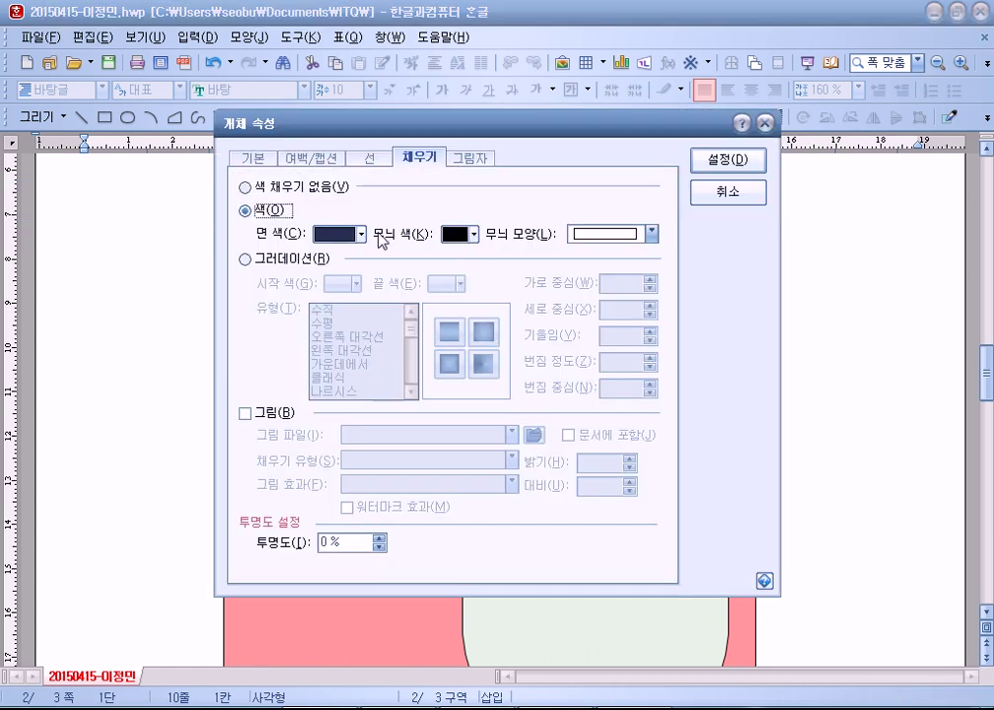
click(362, 233)
click(342, 384)
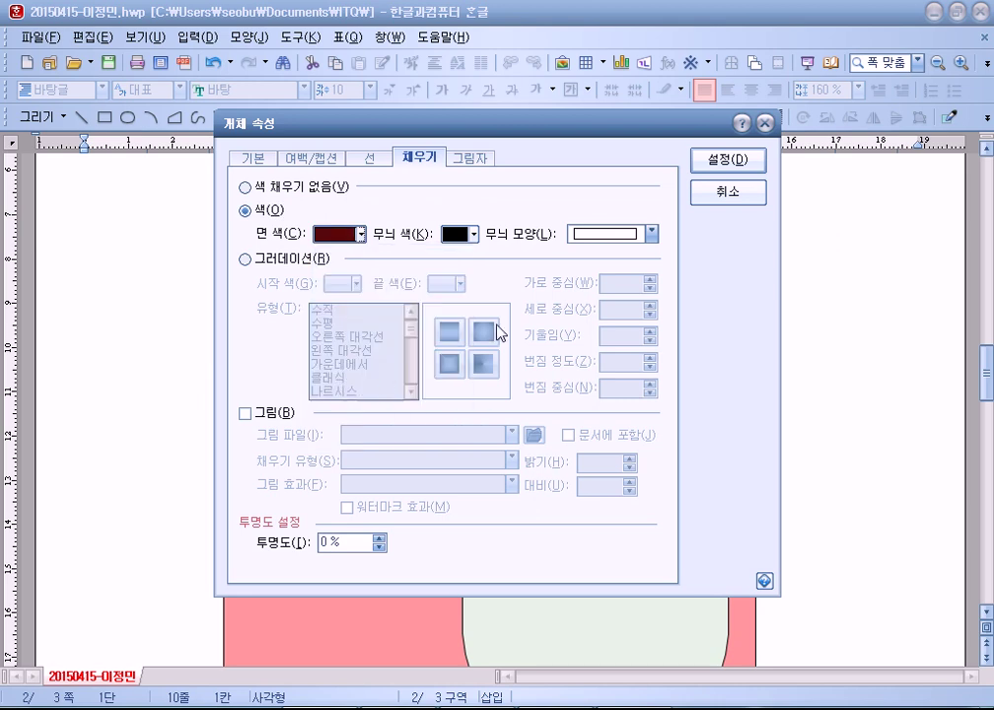
click(717, 162)
click(180, 417)
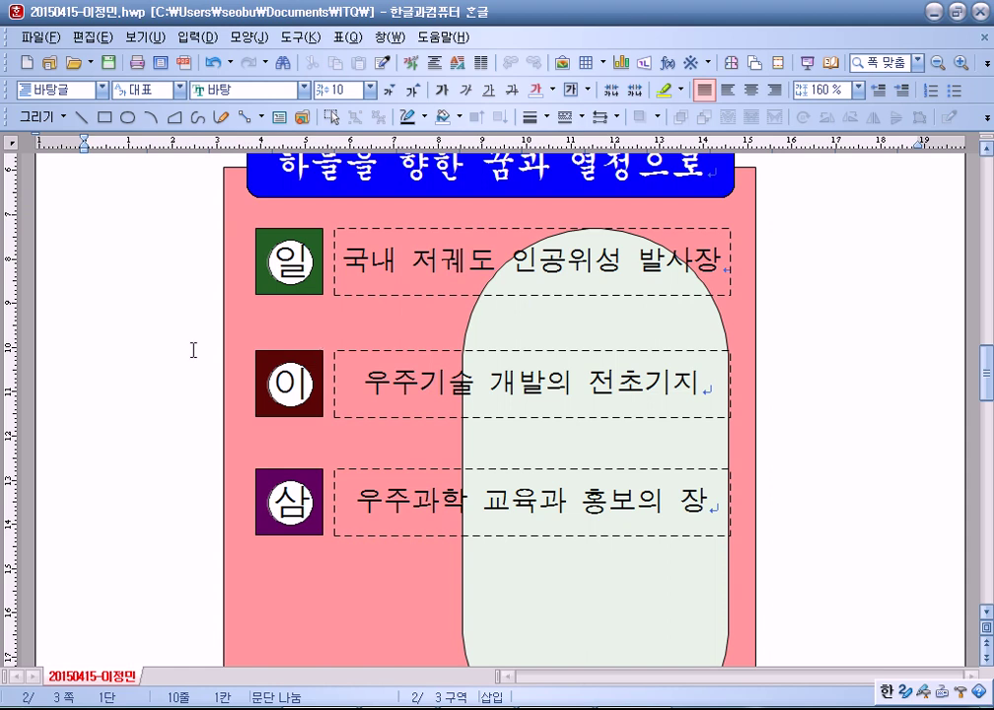
click(262, 398)
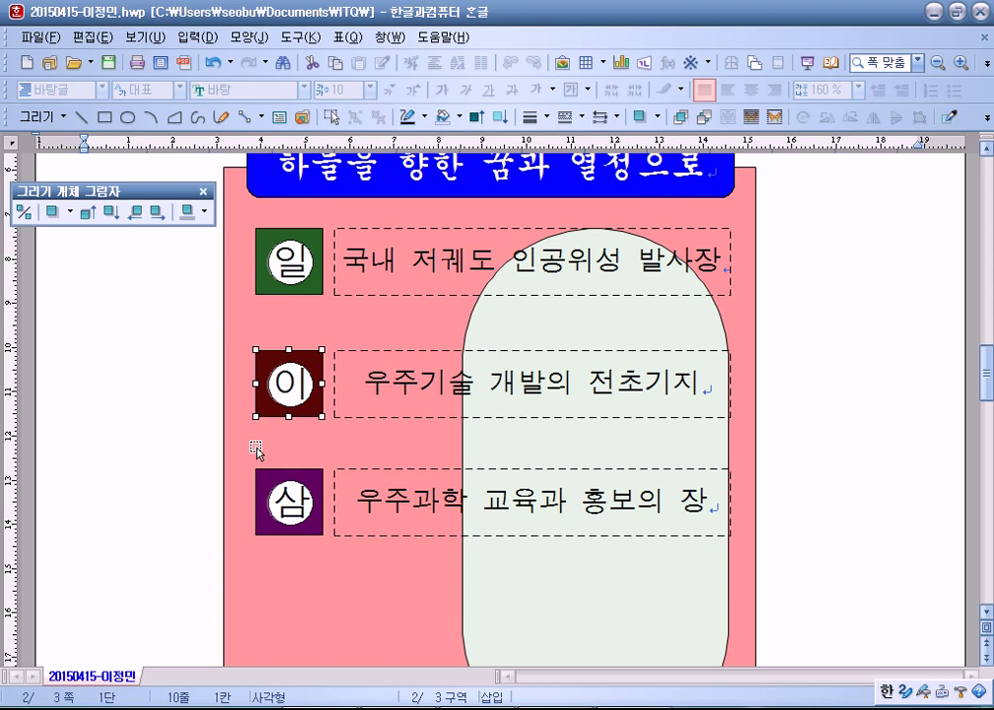
click(150, 472)
Step: Look over the numbered rows and the empty lower part of the pink background
scroll(144, 466, down, 3)
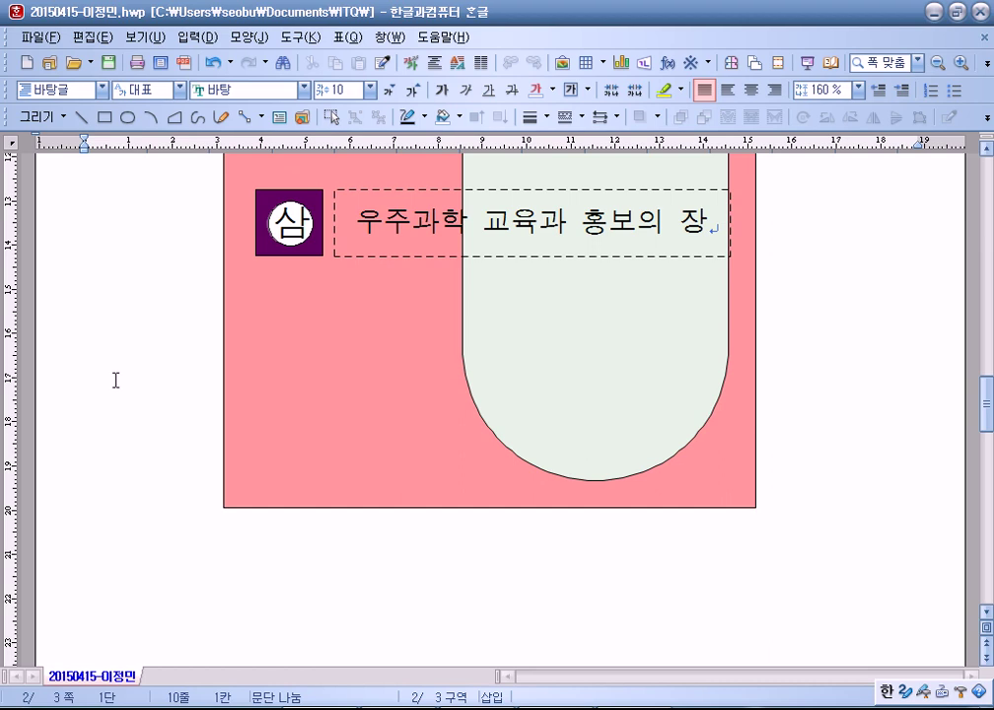
scroll(115, 377, up, 3)
scroll(147, 422, down, 1)
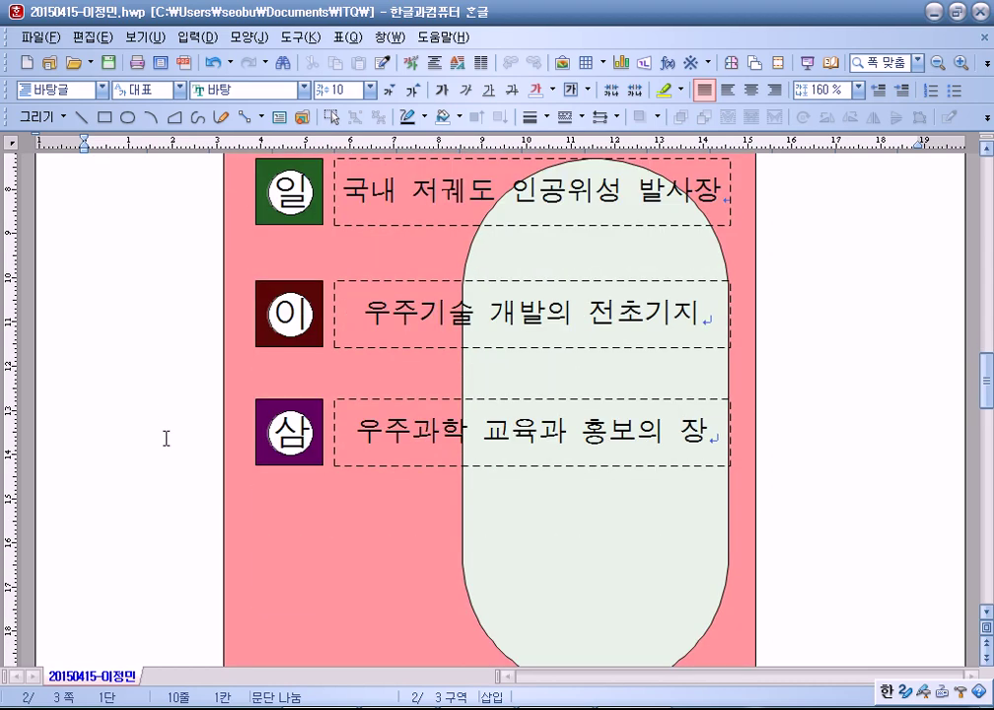
scroll(158, 433, down, 2)
scroll(164, 439, up, 2)
scroll(161, 422, down, 1)
scroll(162, 422, down, 2)
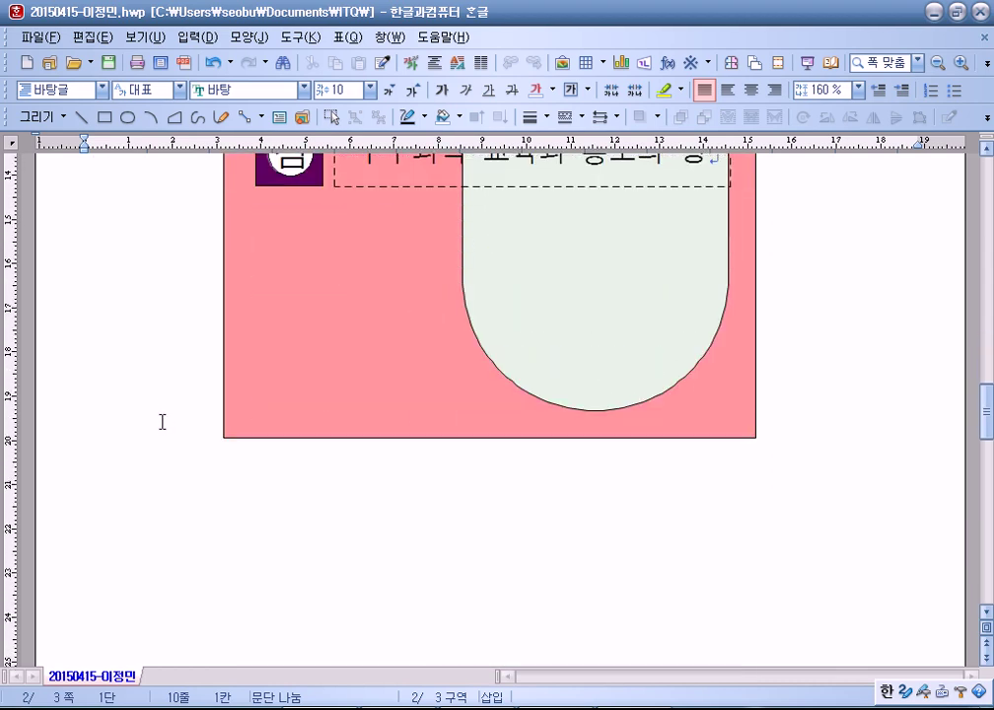
scroll(173, 375, up, 1)
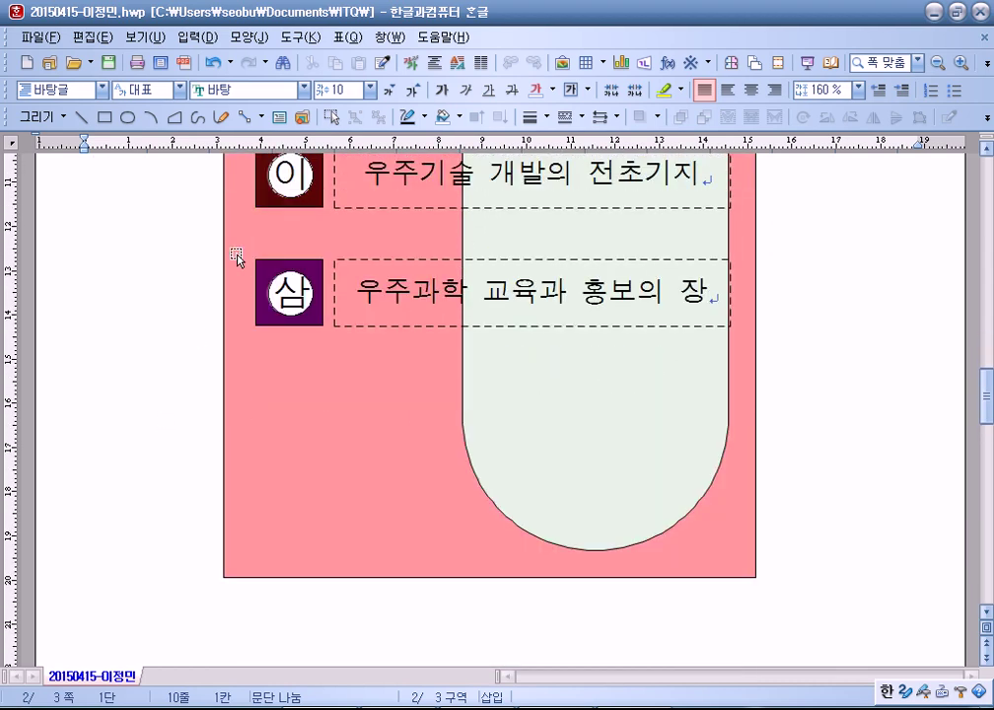
click(189, 42)
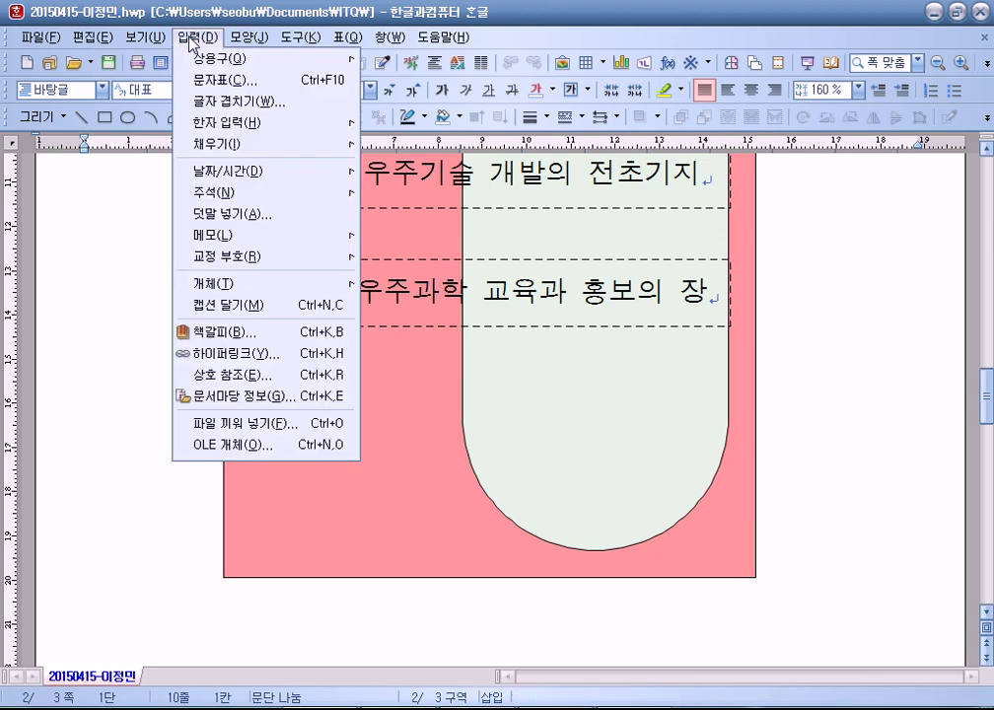
mouse_move(235, 289)
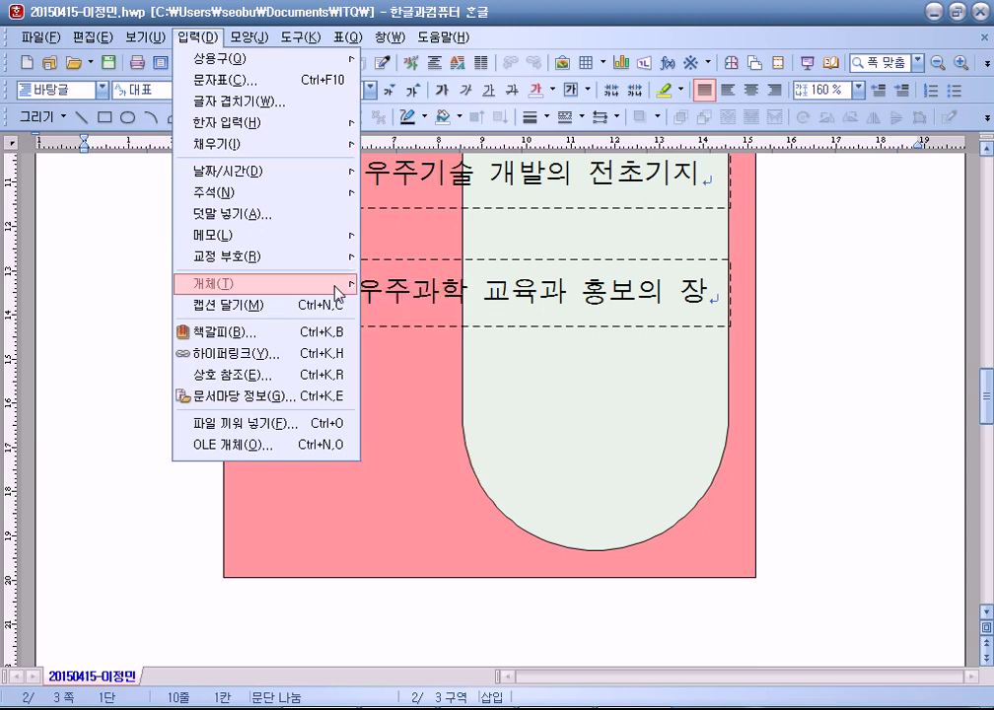
mouse_move(322, 284)
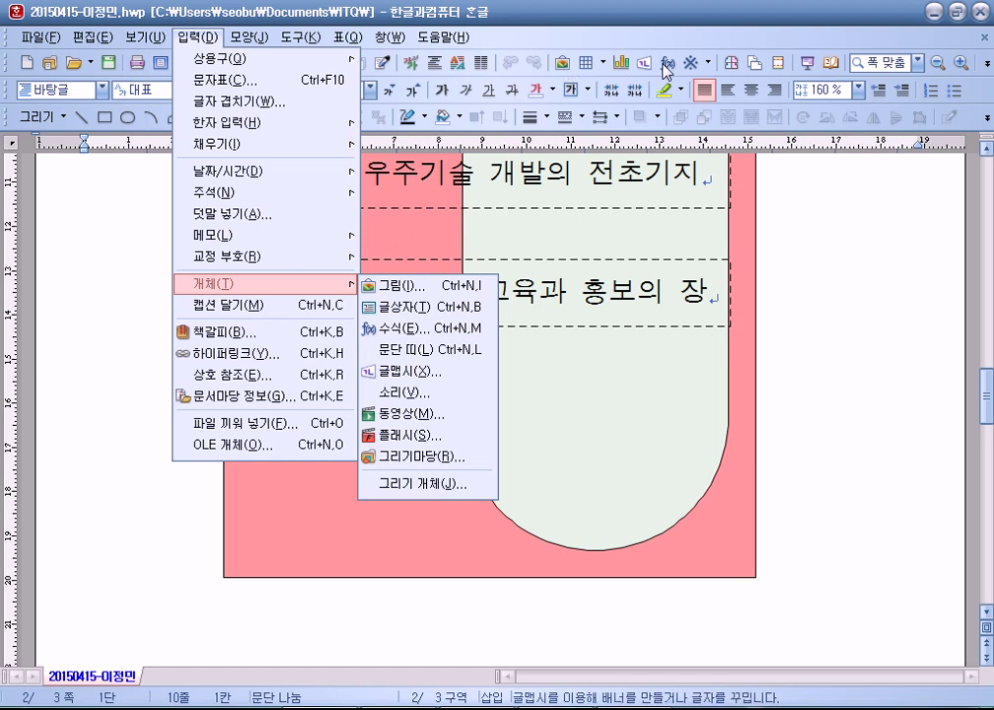
click(591, 27)
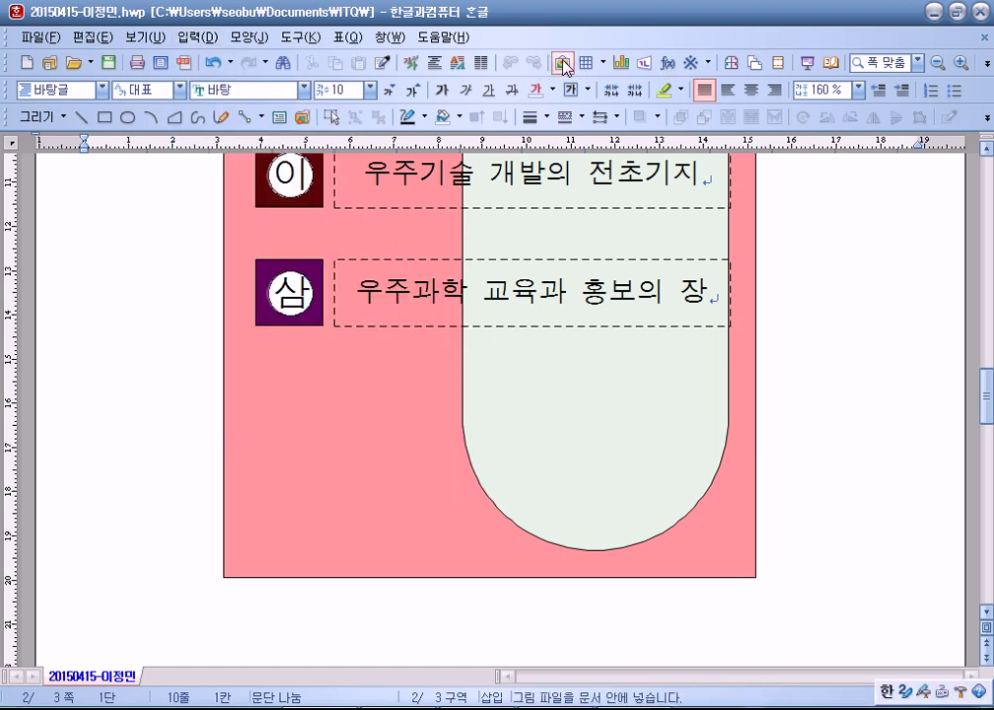
Step: Start inserting a picture and browse from the document library to the Picture folder inside ITQ
click(563, 64)
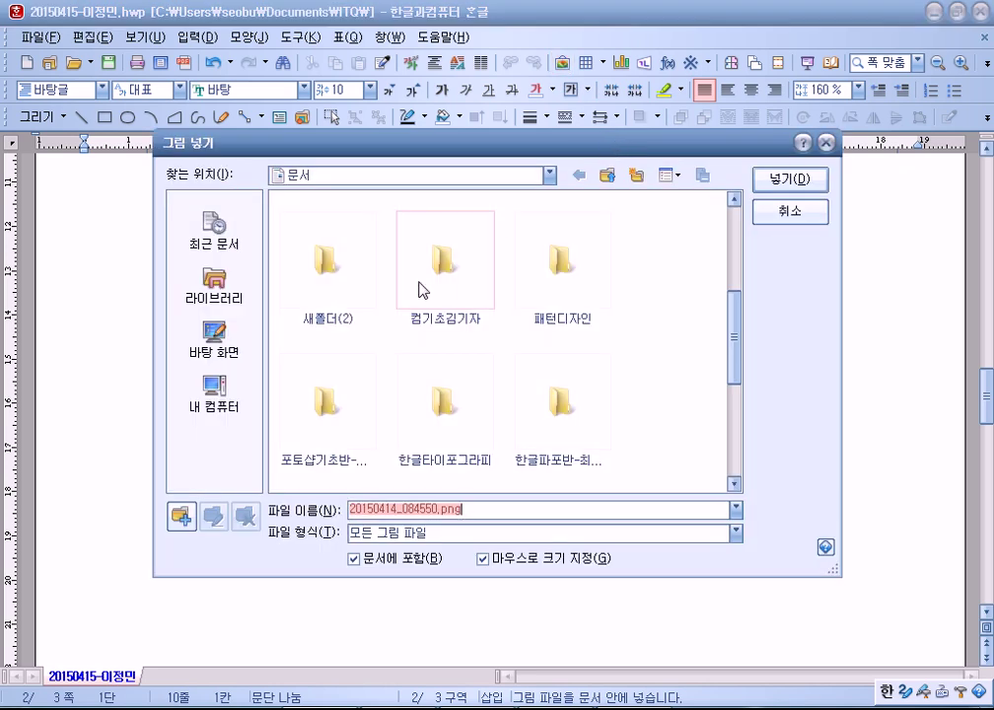
click(221, 295)
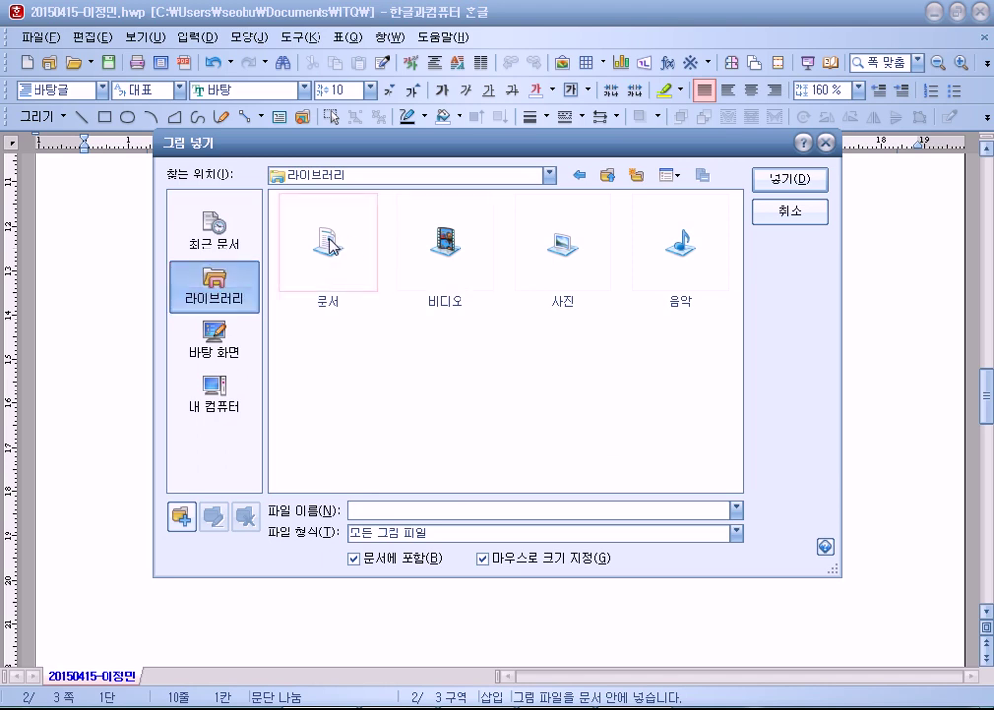
double_click(330, 246)
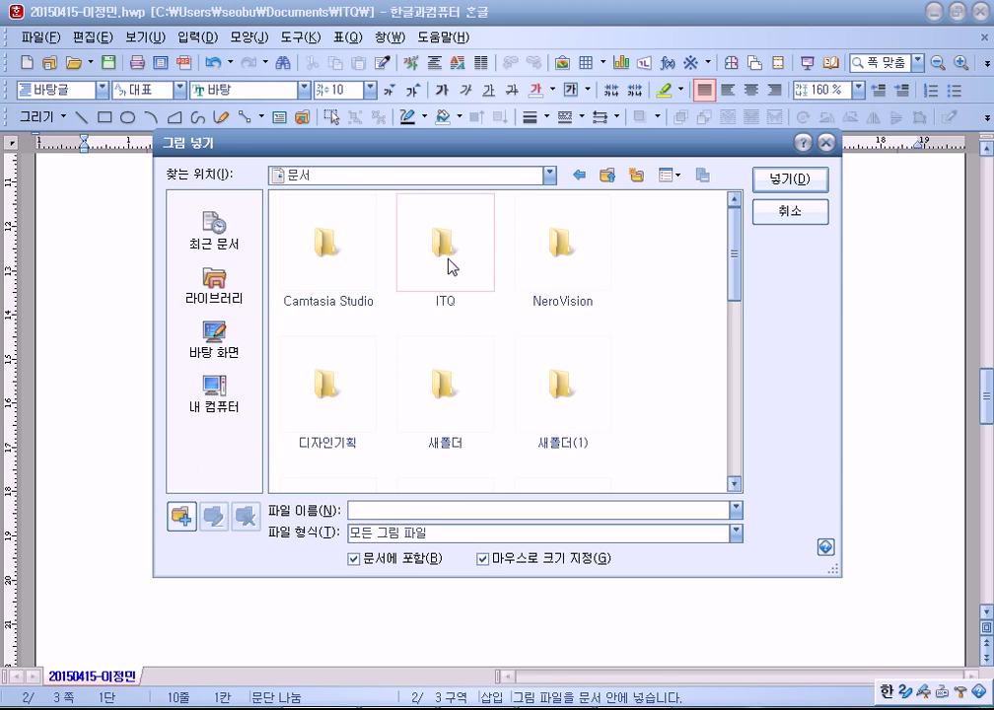
double_click(445, 252)
double_click(325, 243)
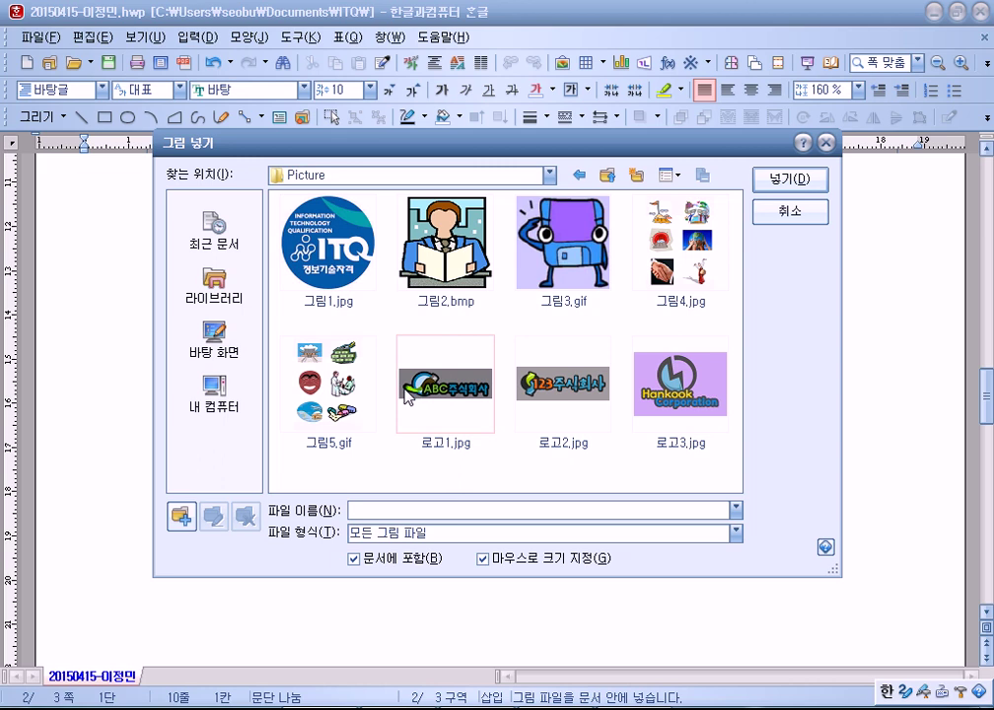
Step: Go back to the library list and reopen the Picture folder through 문서 and ITQ
click(188, 289)
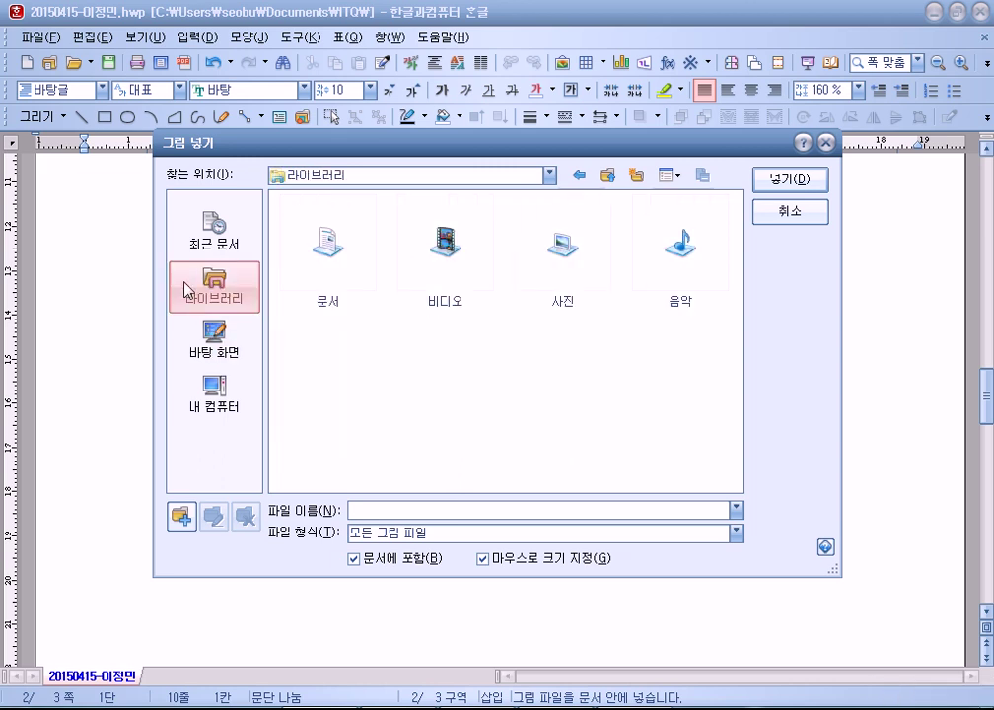
double_click(323, 237)
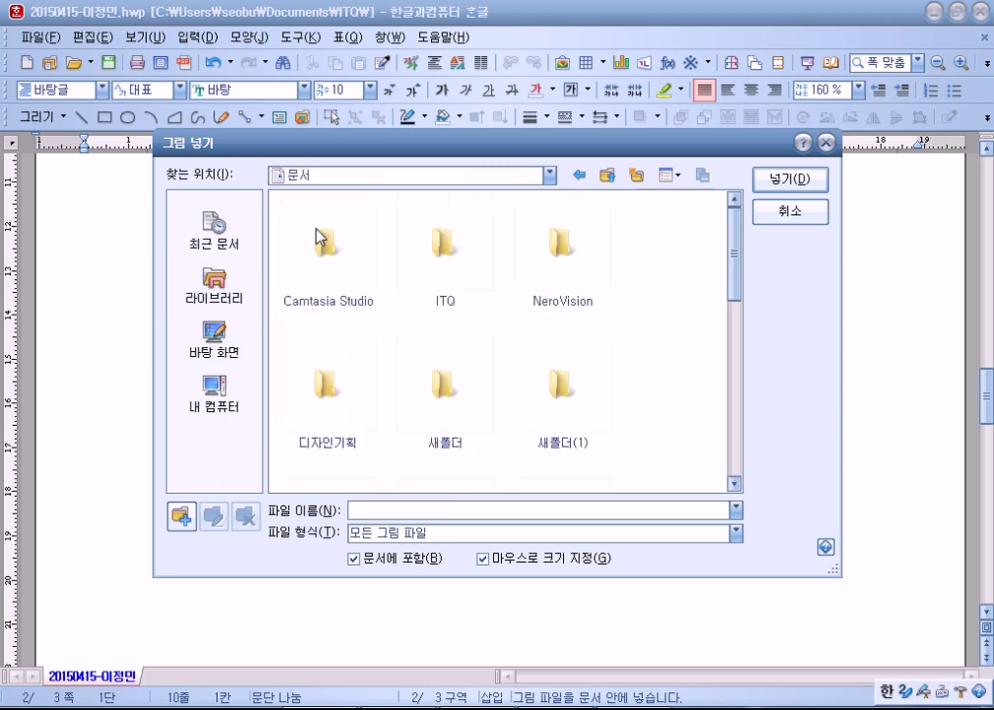
double_click(451, 251)
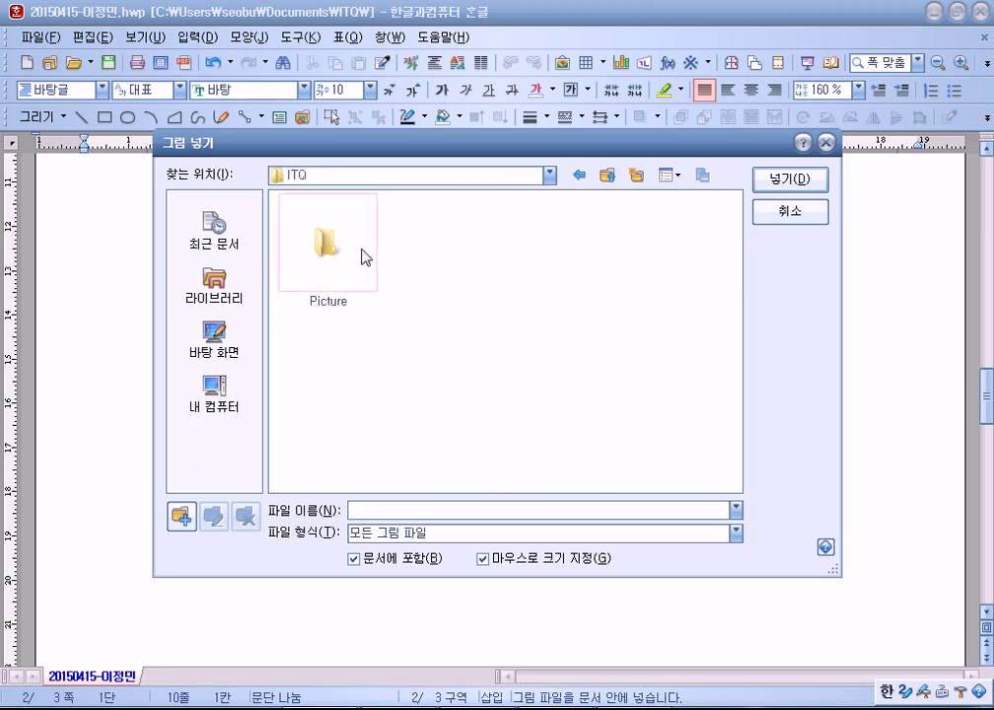
double_click(328, 241)
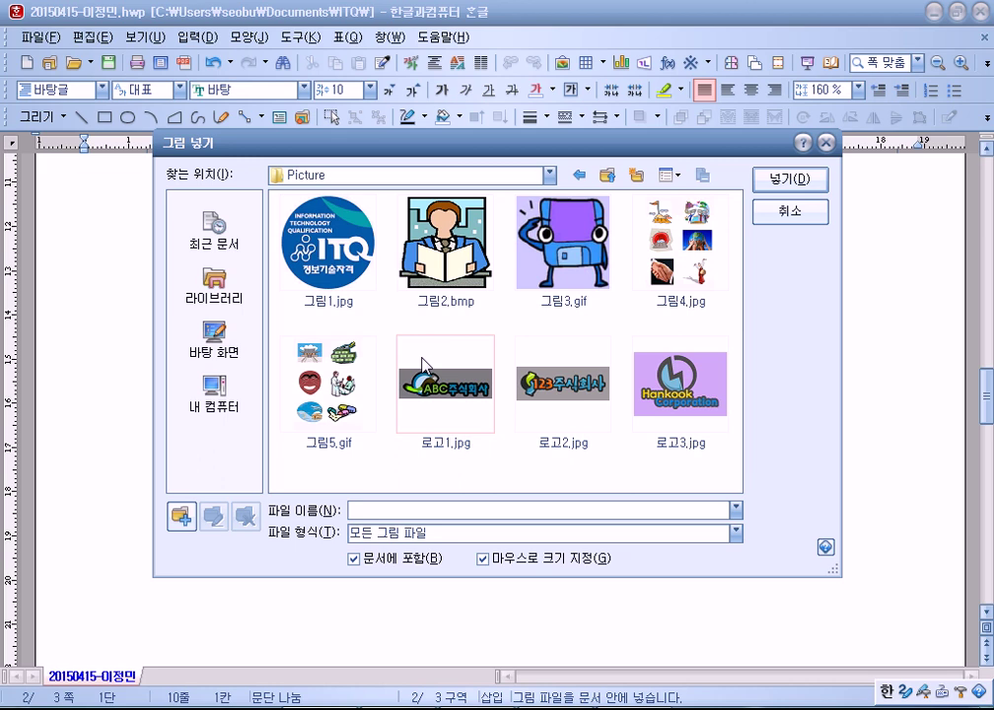
Step: Insert 그림1.jpg from the Picture folder with the 마우스로 크기 지정 option turned off
click(368, 288)
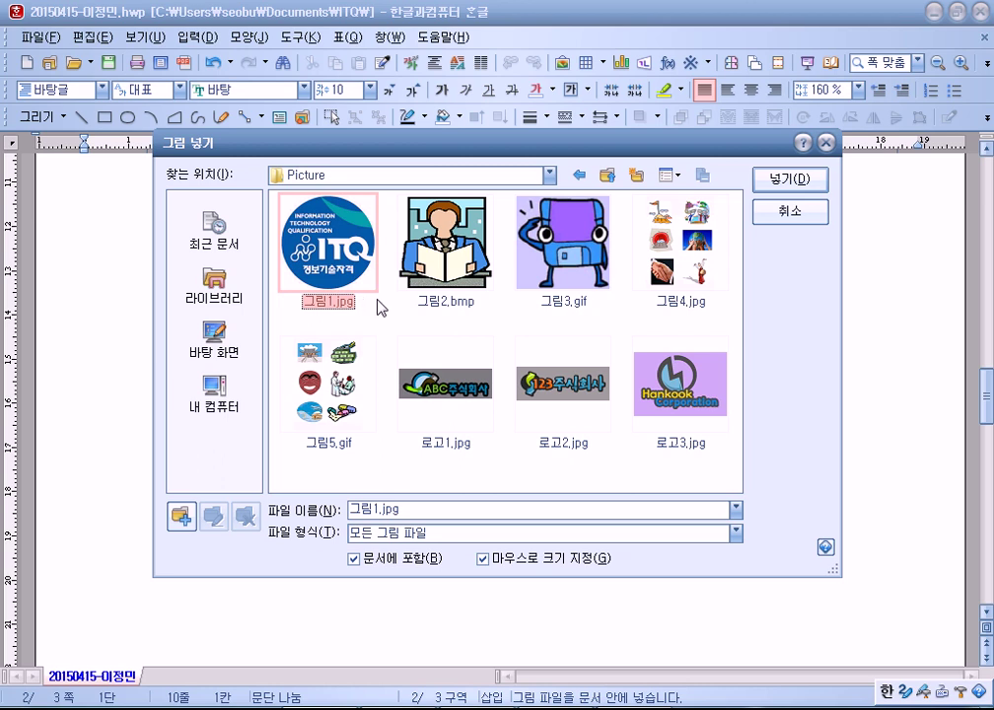
click(462, 245)
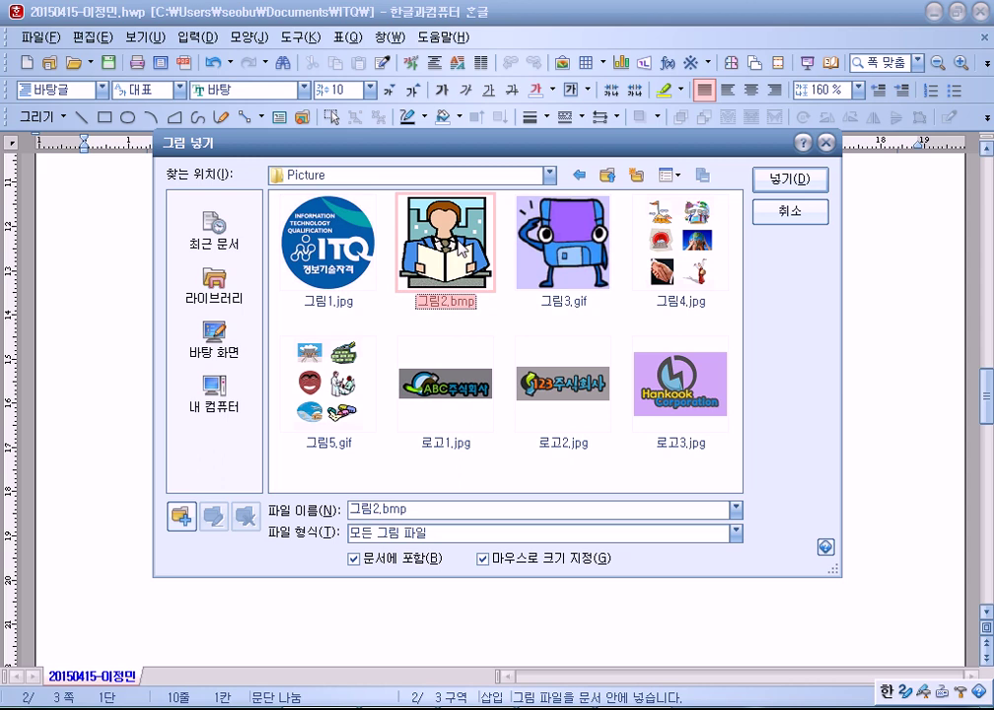
click(315, 252)
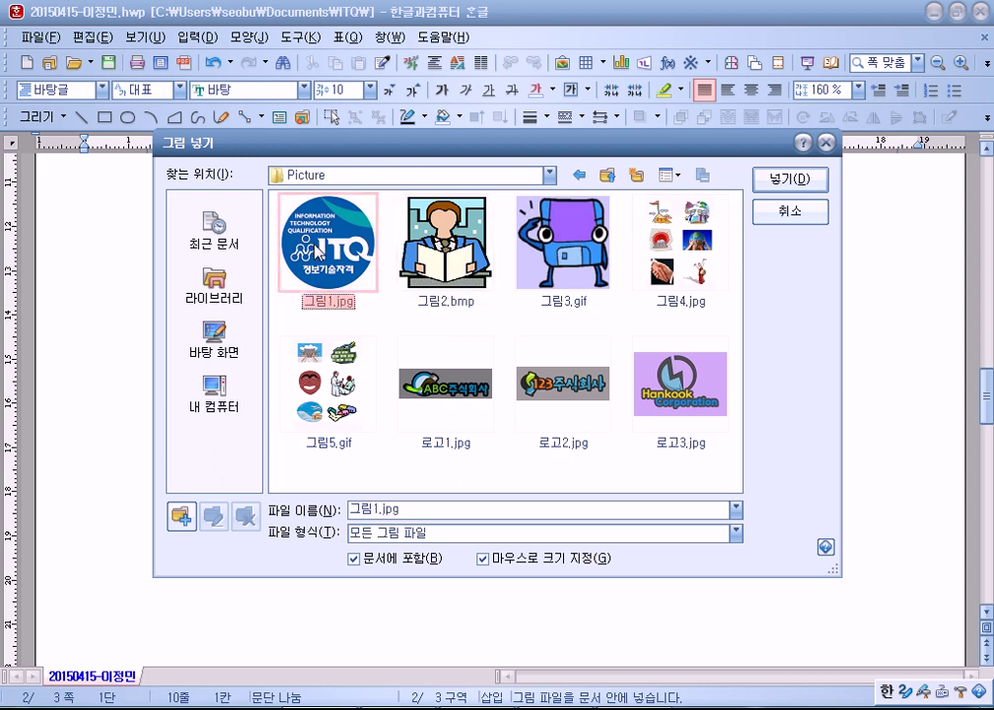
click(496, 568)
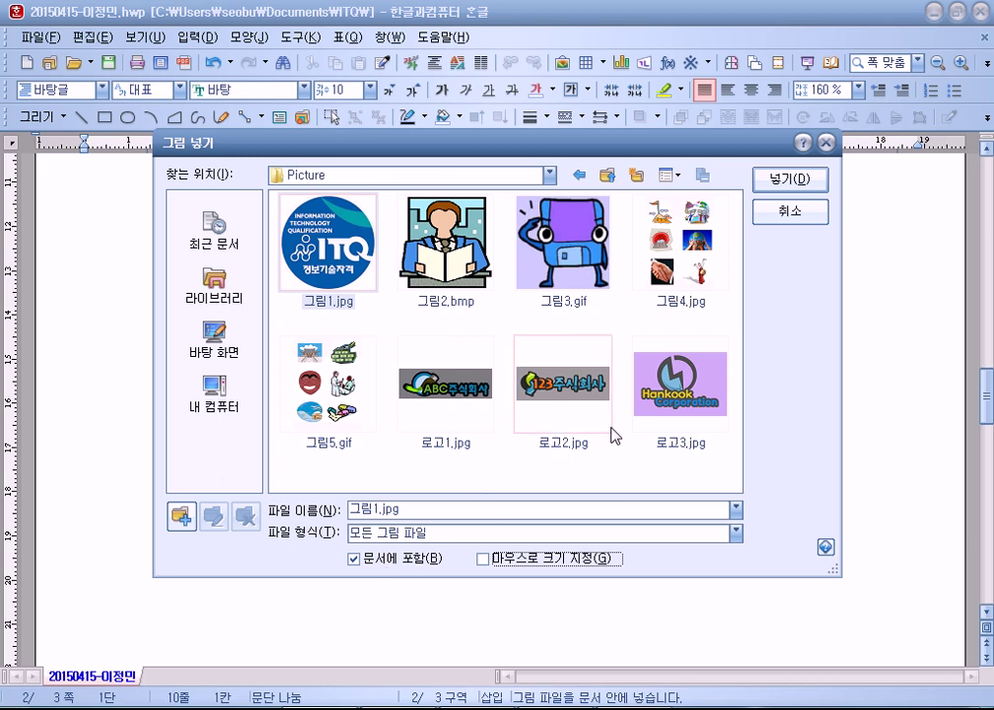
click(791, 184)
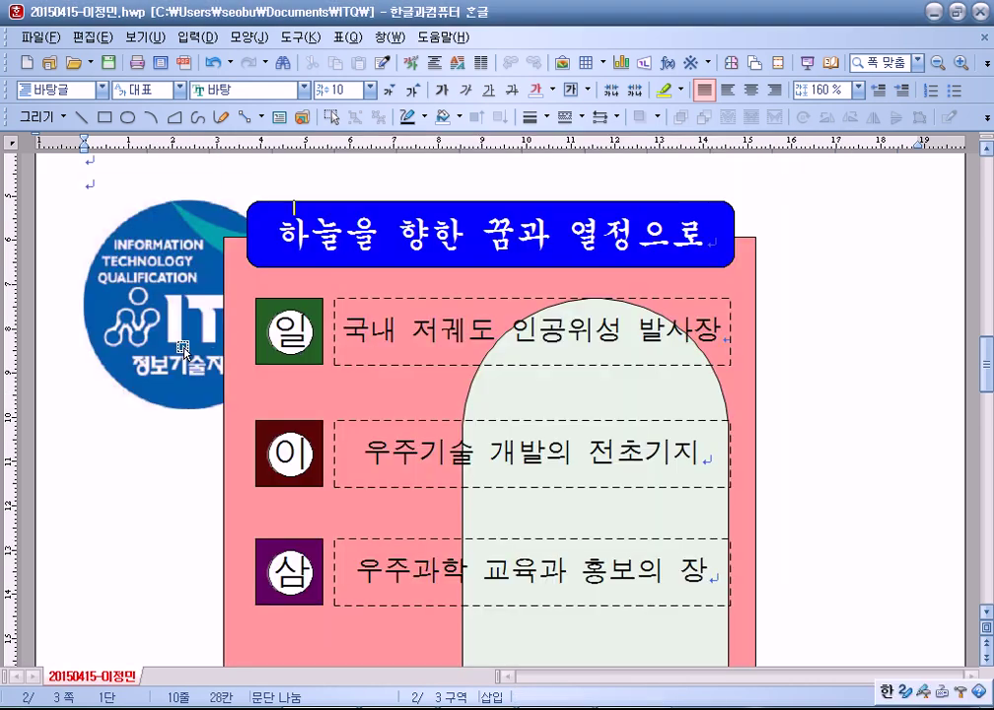
Step: Shift the inserted ITQ logo picture slightly down and to the right, then delete it
click(145, 276)
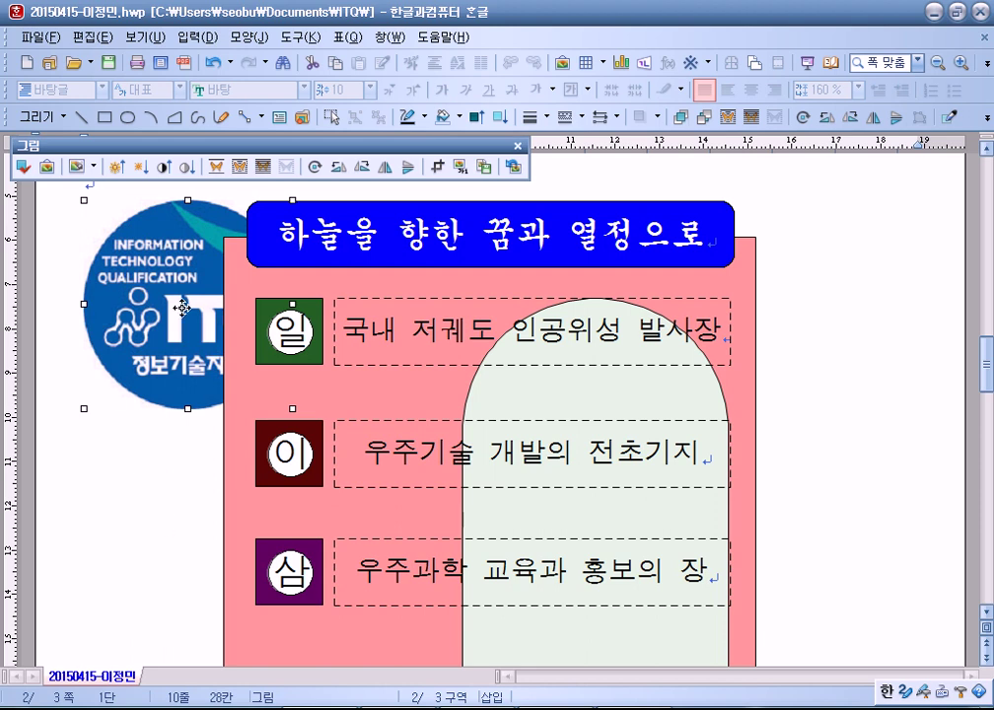
drag(178, 317, 176, 349)
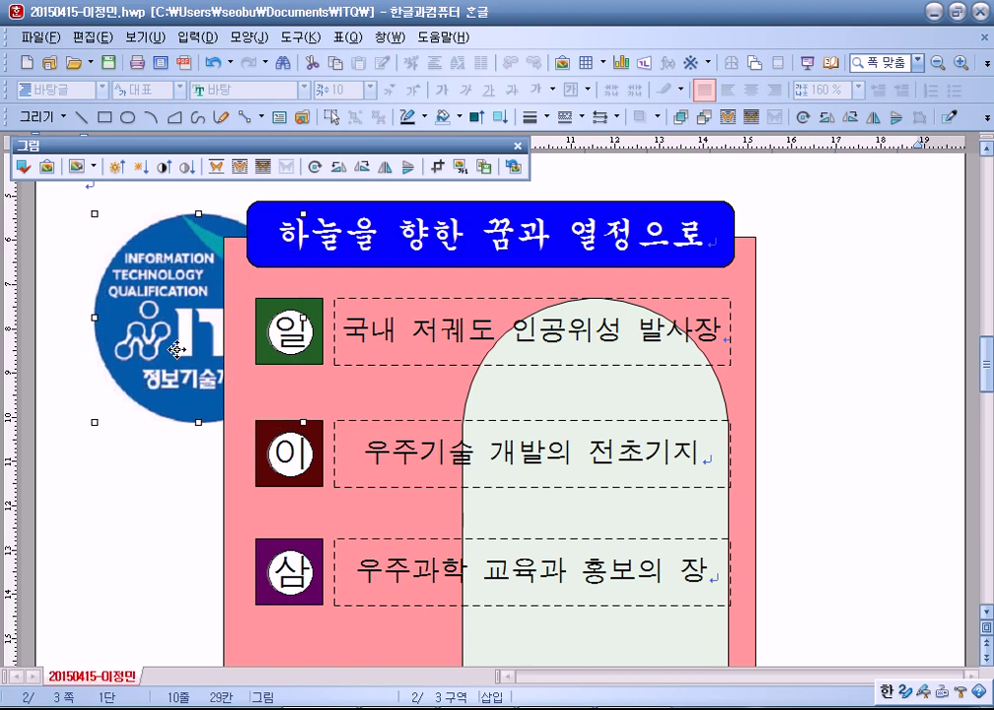
key(Delete)
Step: Examine the whole drawing, from the empty lines above the title to the lower end of the pink background
scroll(158, 363, down, 3)
click(333, 426)
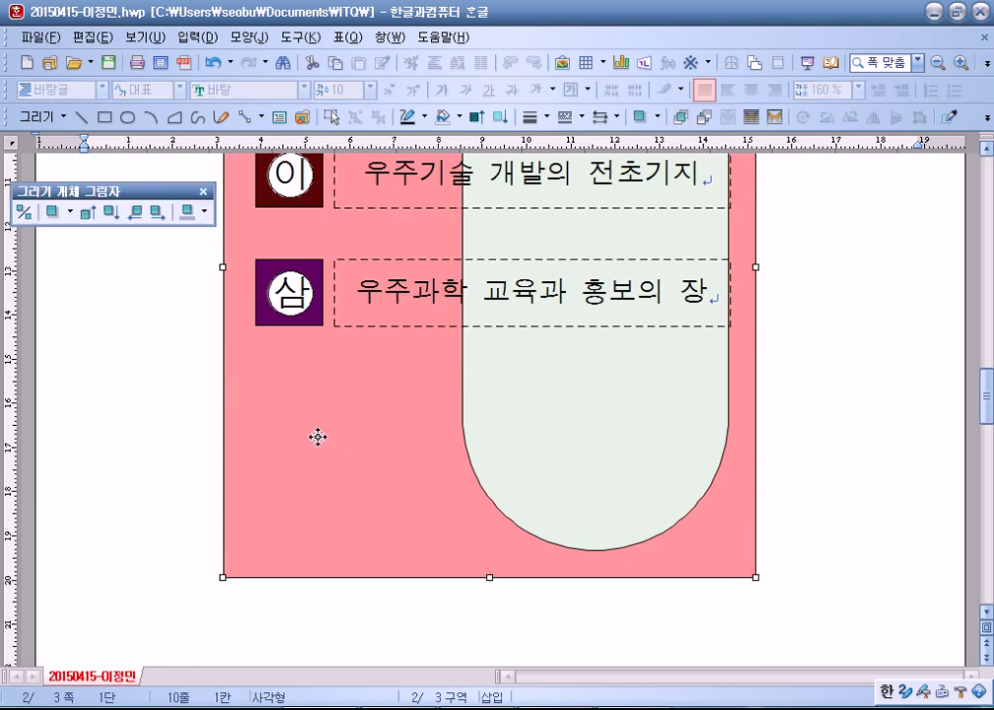
scroll(326, 437, down, 3)
scroll(203, 410, up, 9)
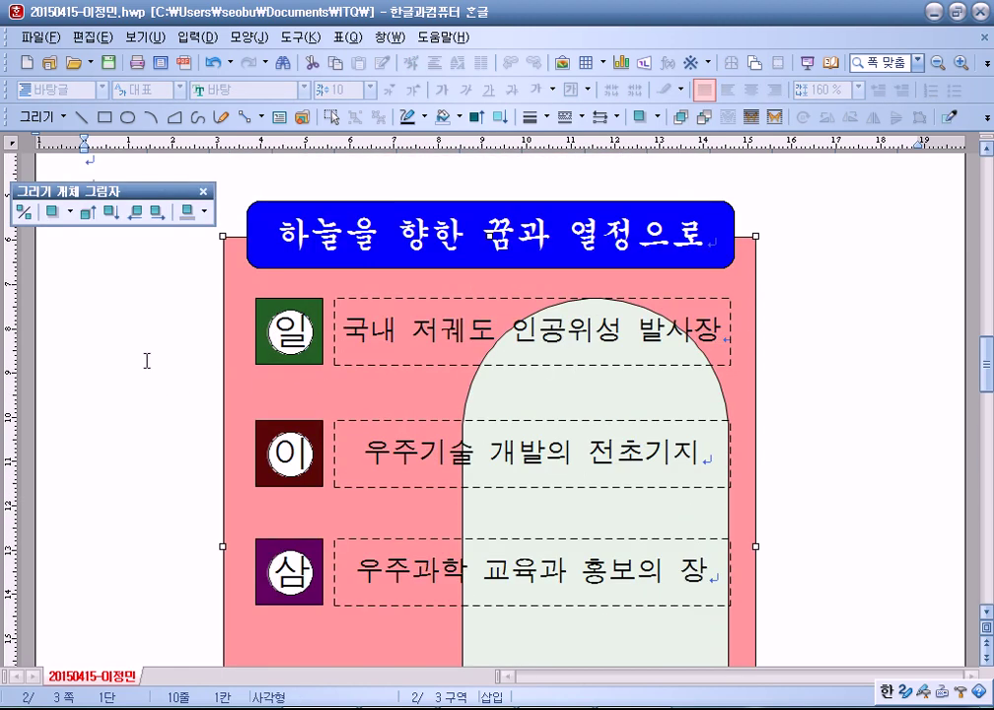
scroll(146, 361, up, 3)
click(103, 357)
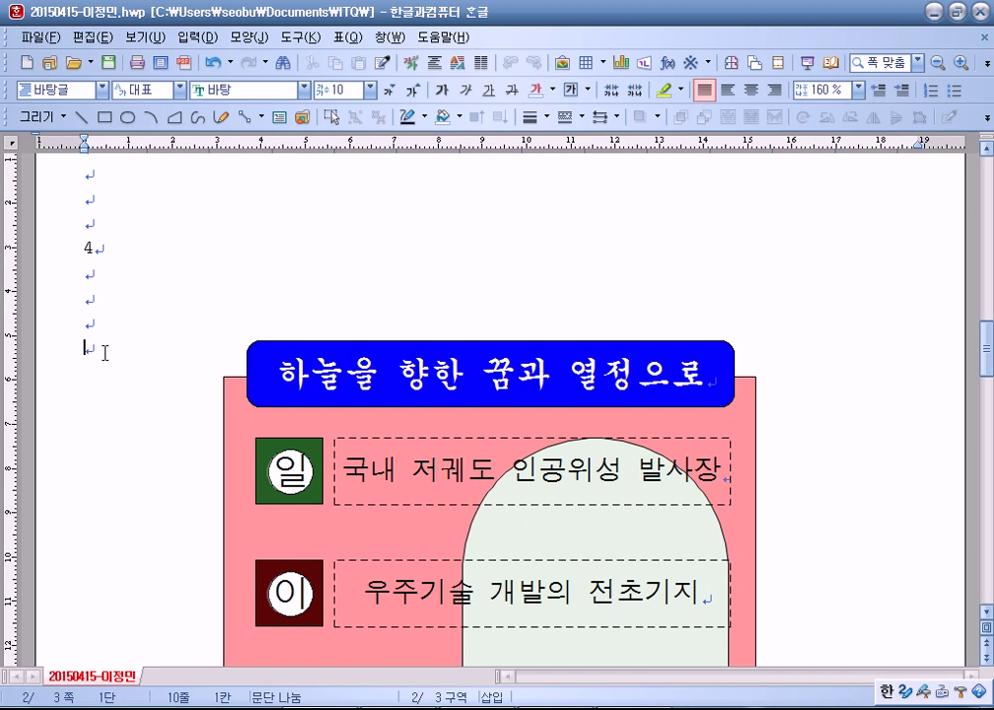
scroll(108, 351, down, 10)
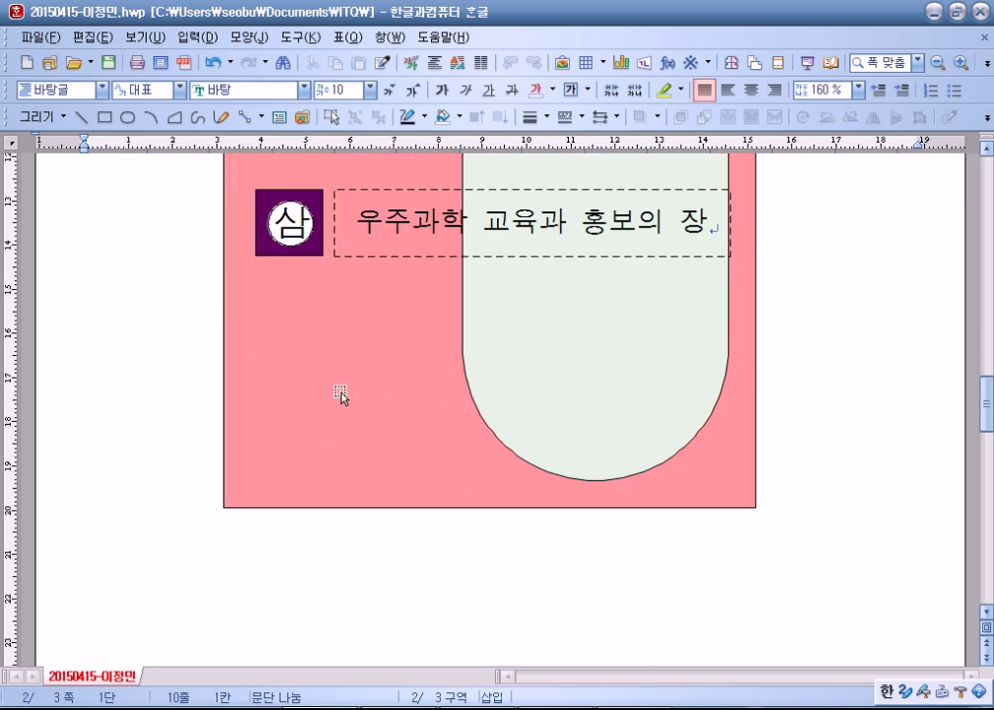
click(339, 395)
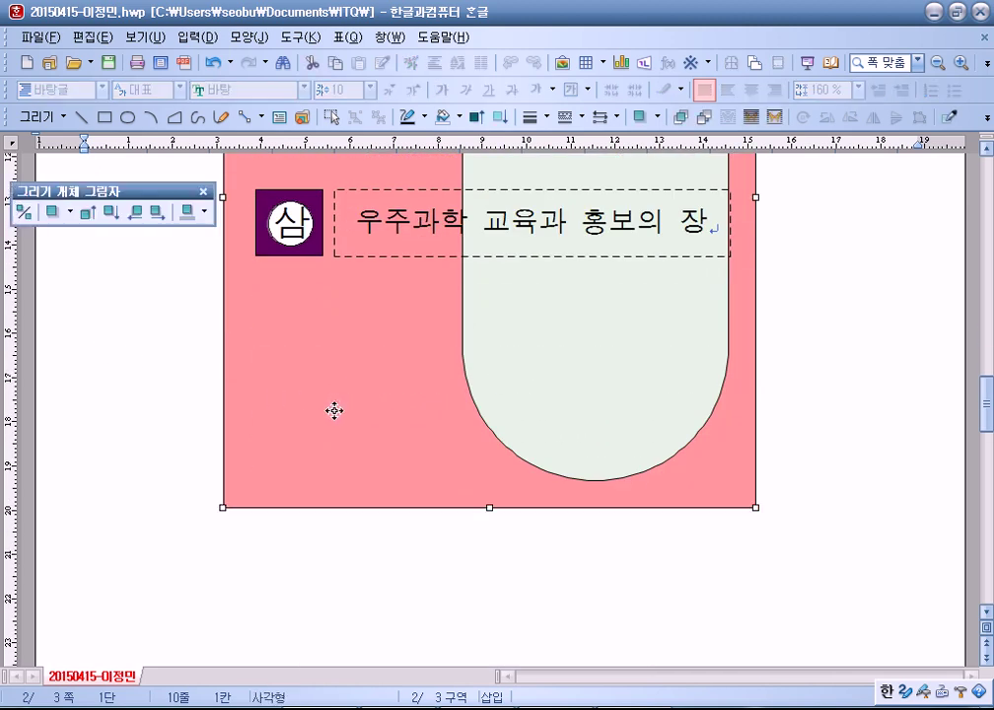
scroll(334, 411, up, 12)
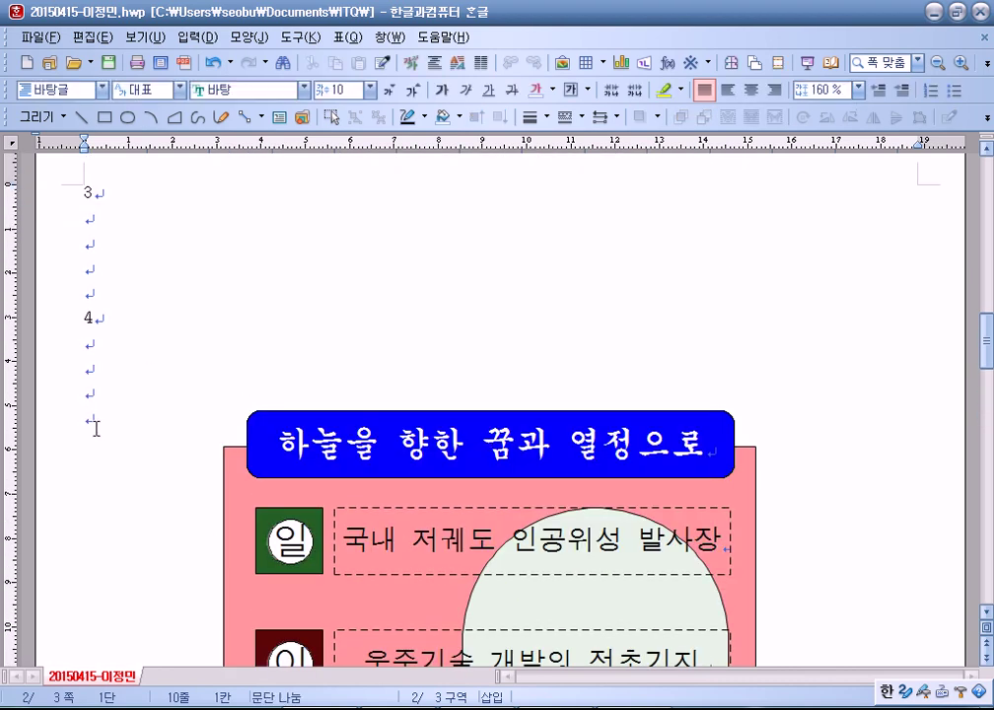
scroll(94, 427, down, 5)
scroll(81, 334, up, 3)
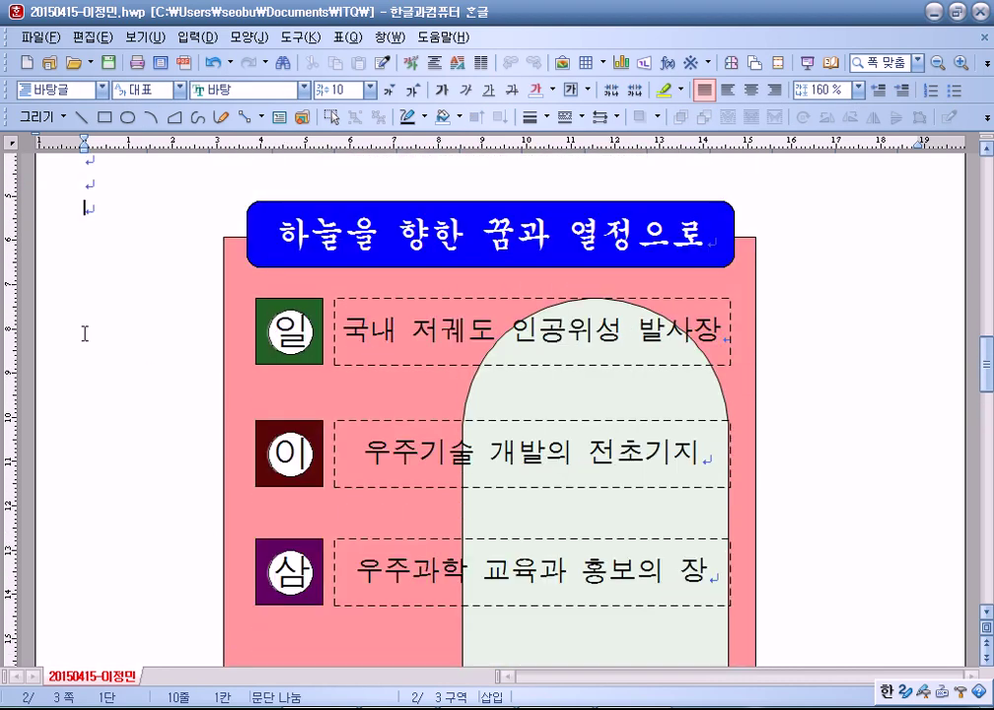
Step: Start a picture insertion and open the Picture folder under 문서 and ITQ in the library
click(562, 63)
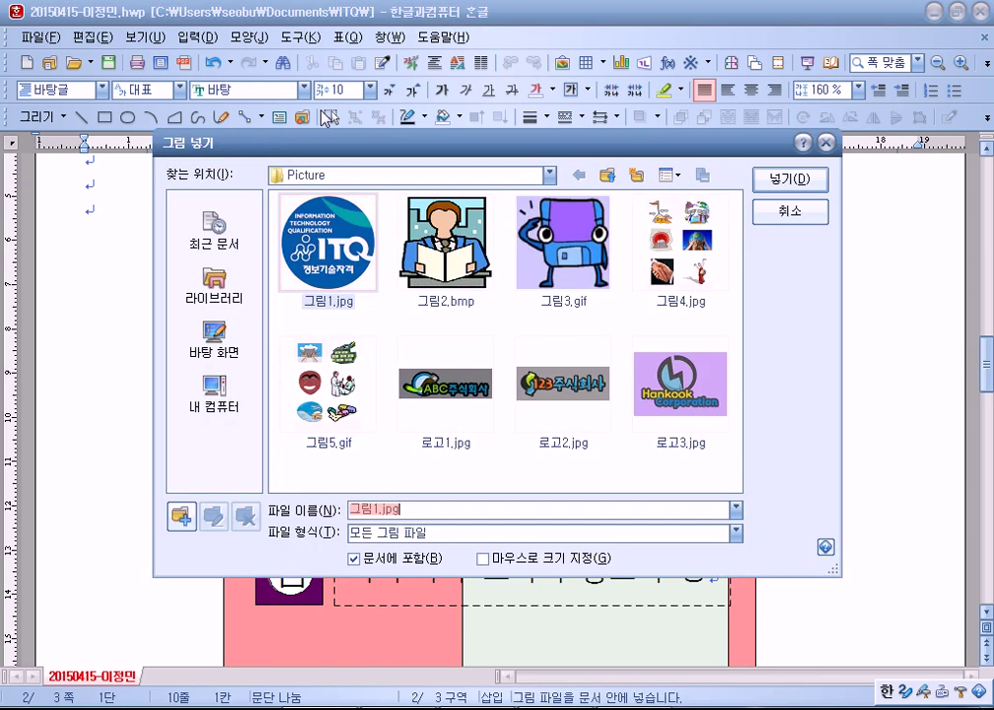
click(214, 283)
click(330, 251)
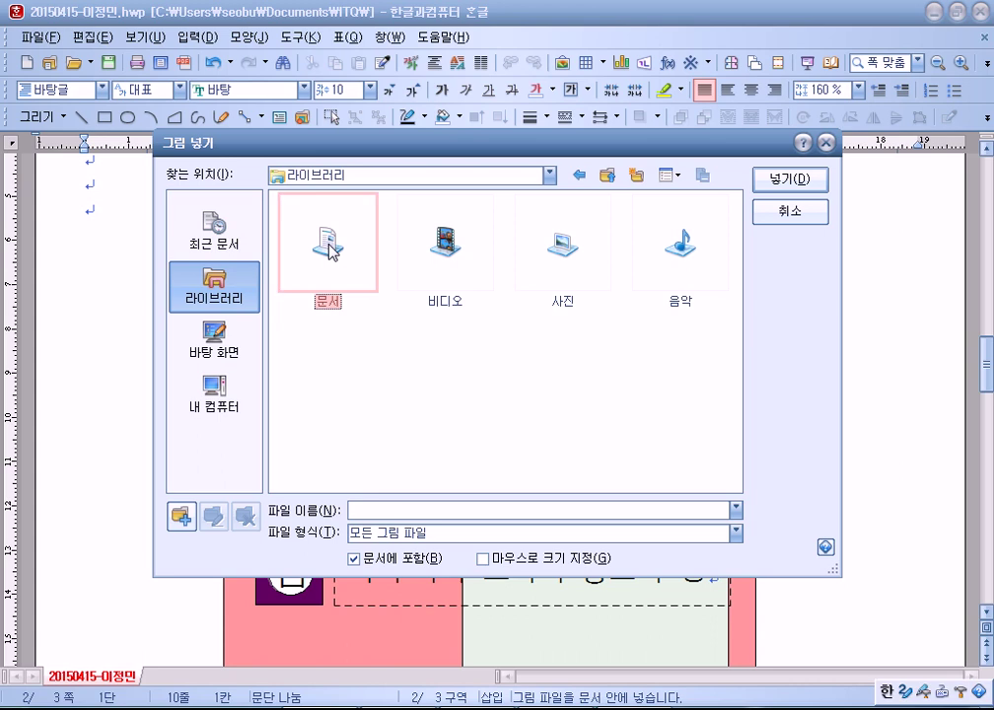
double_click(330, 251)
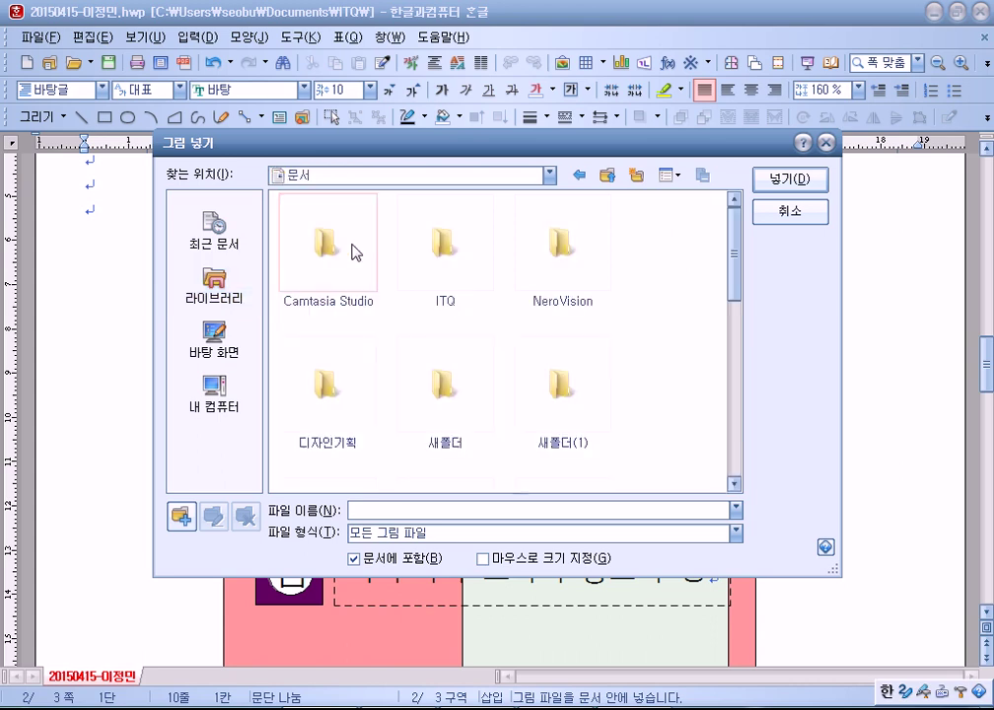
click(441, 263)
double_click(441, 263)
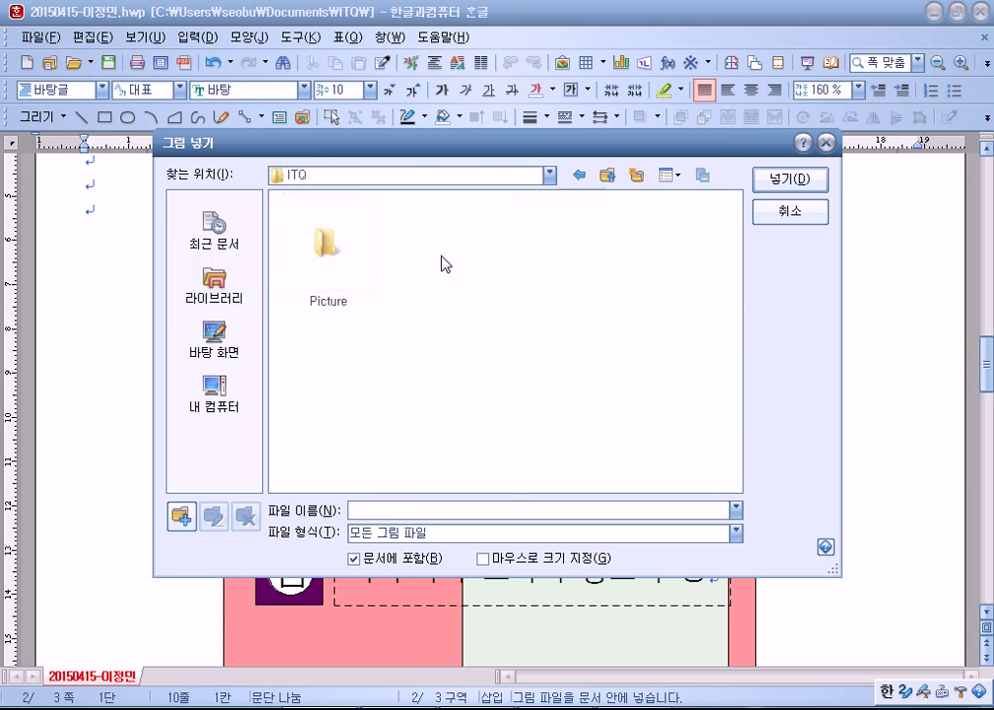
double_click(338, 257)
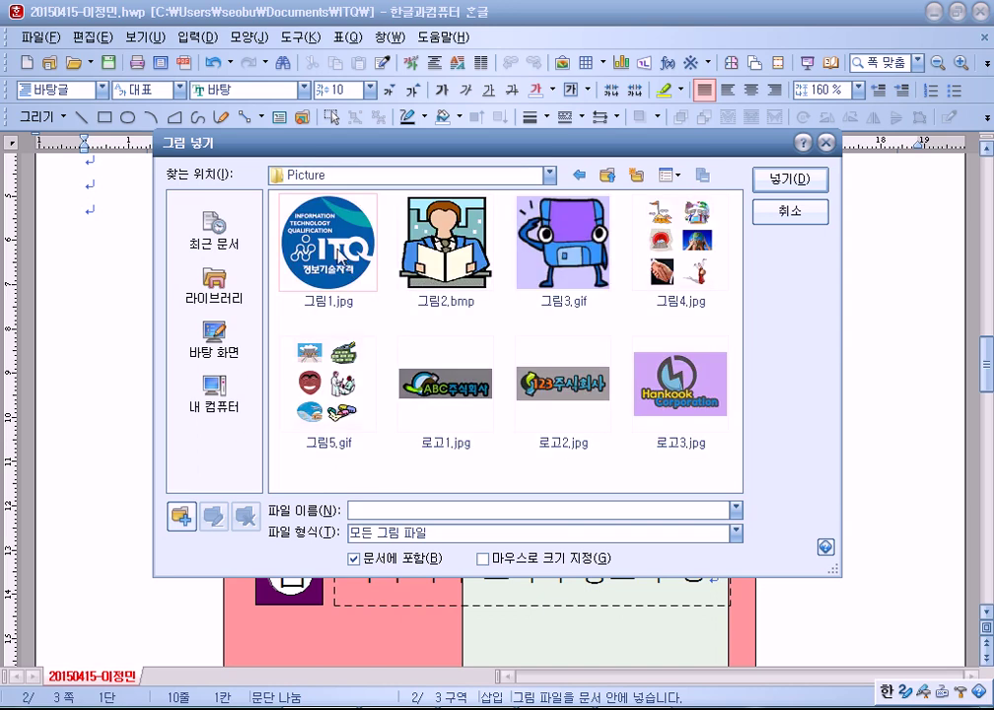
Step: Insert 그림1.jpg as a picture included in the document, with 마우스로 크기 지정 off, and select it on the page
click(342, 254)
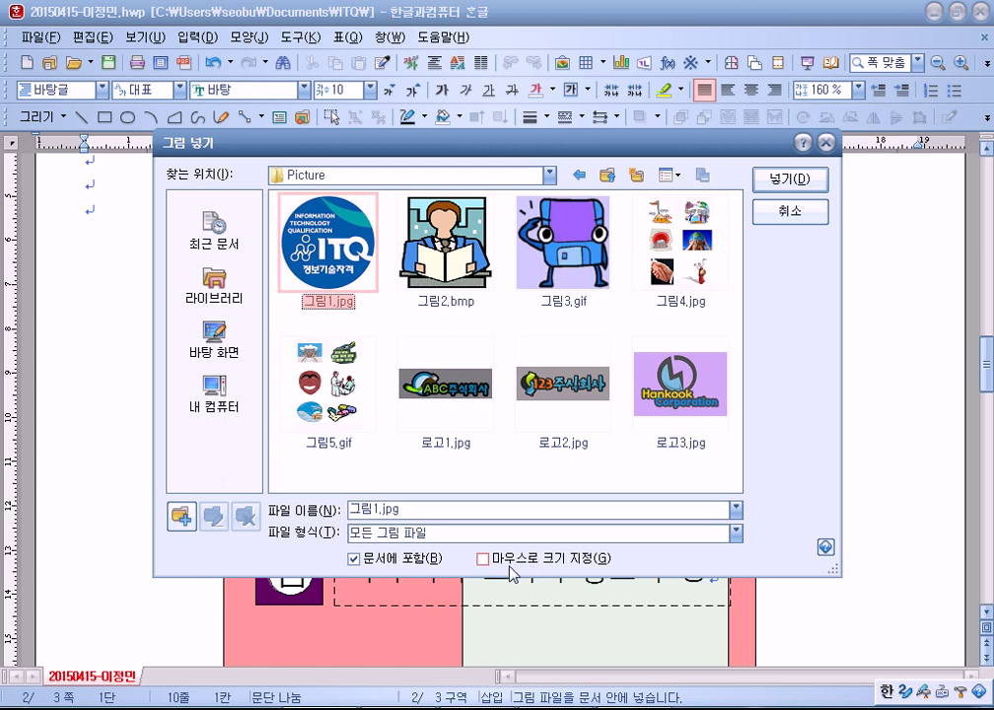
click(492, 560)
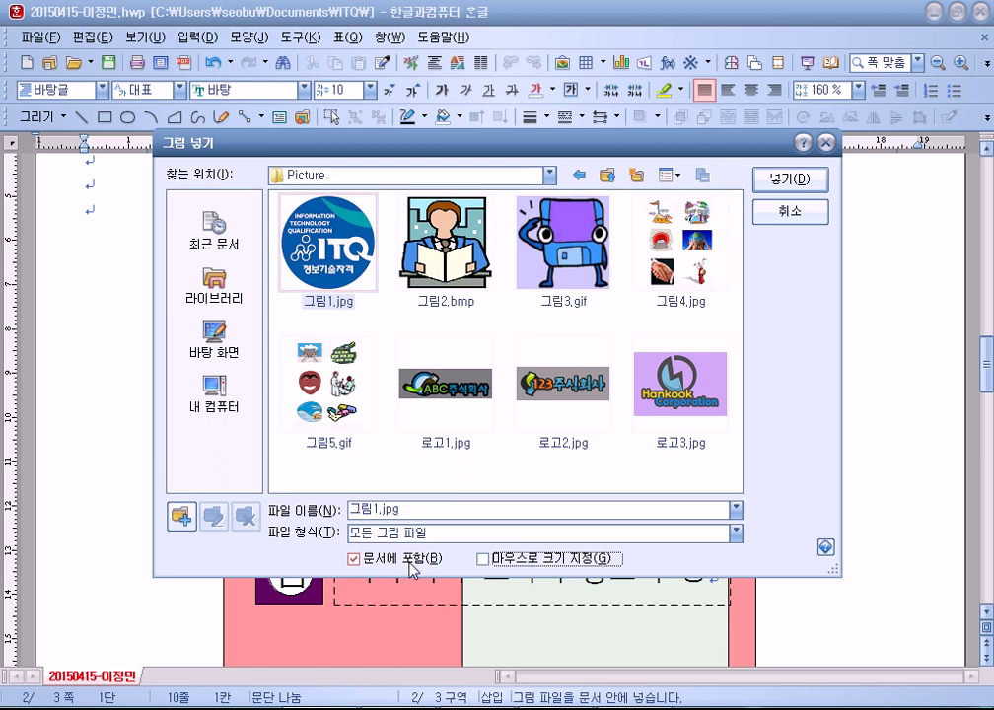
click(800, 183)
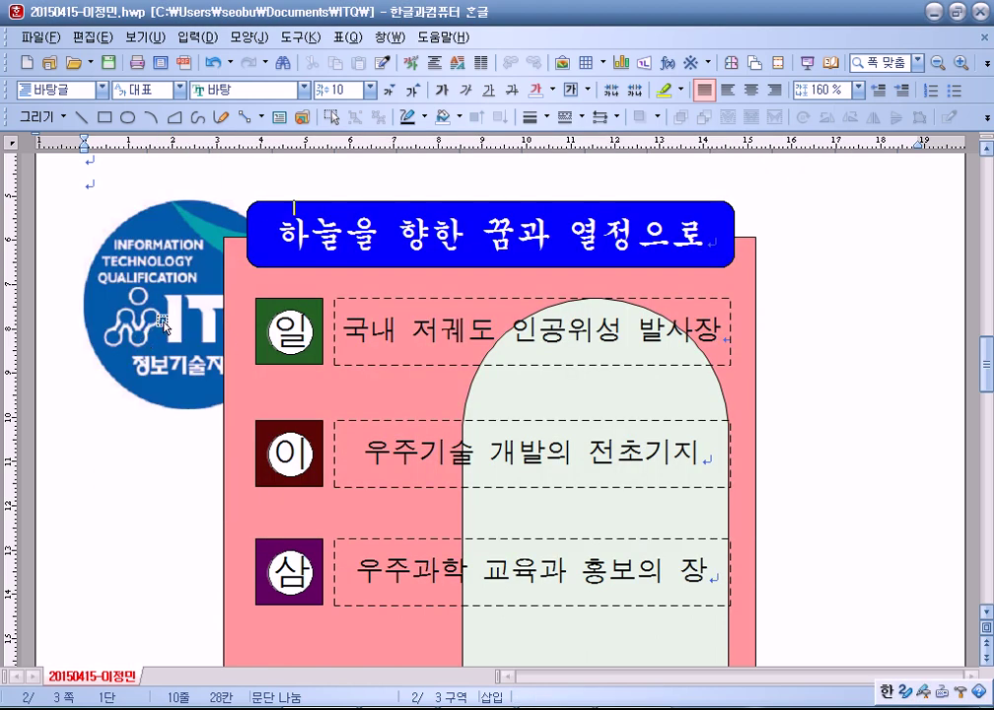
click(164, 321)
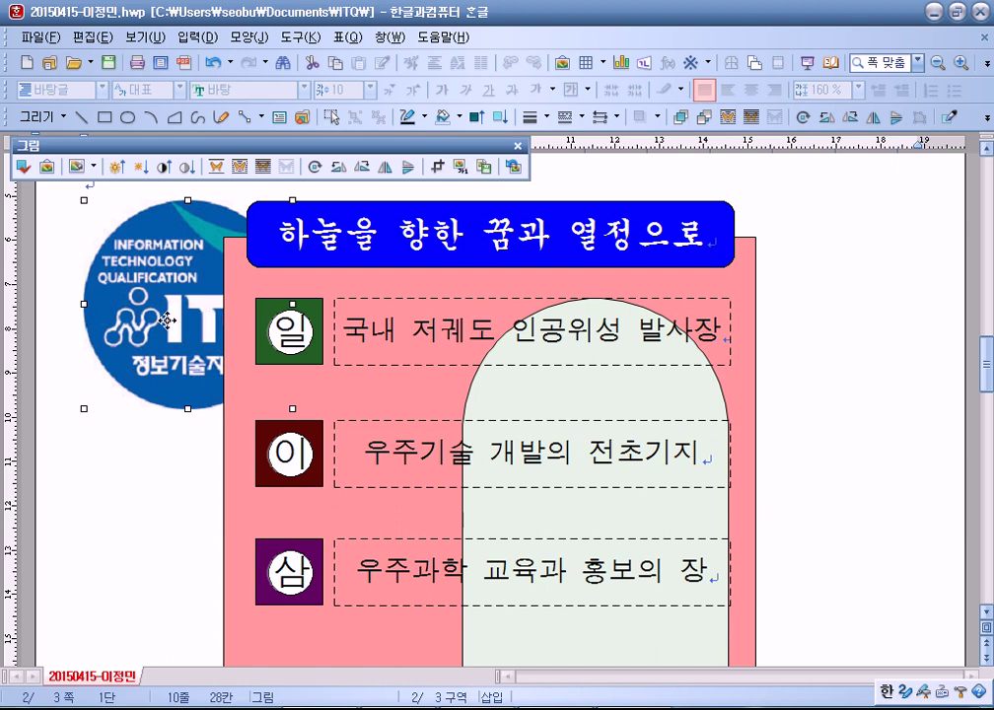
Step: Set the ITQ logo picture's width and height to 40 mm each and turn on 크기 고정
double_click(131, 254)
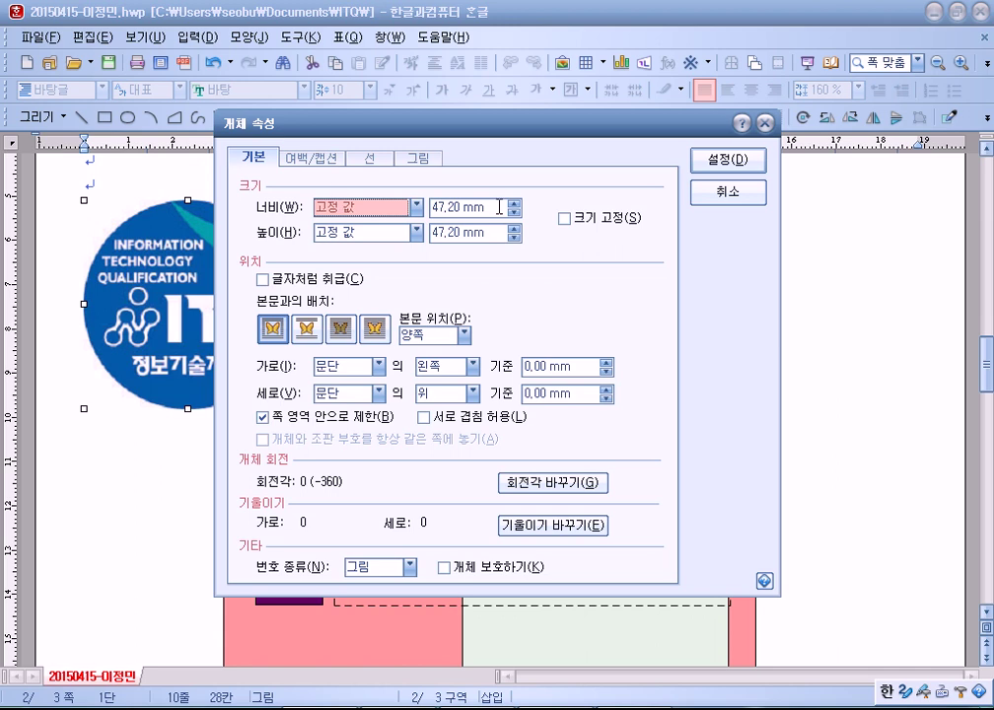
key(Tab)
text(40)
key(Tab)
key(Tab)
text(40)
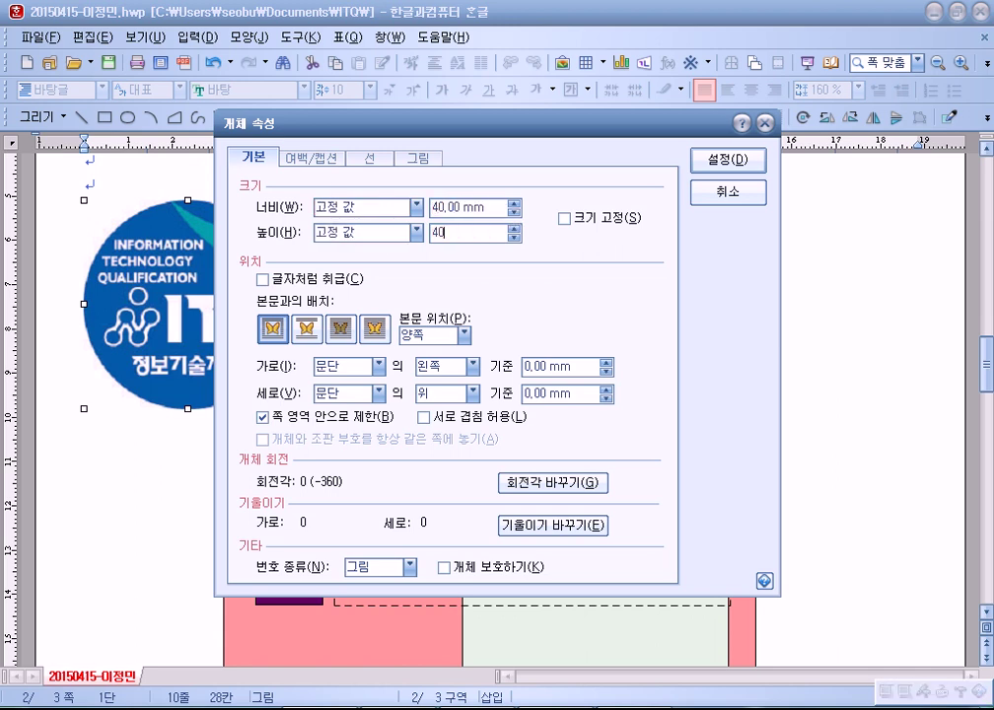
click(564, 219)
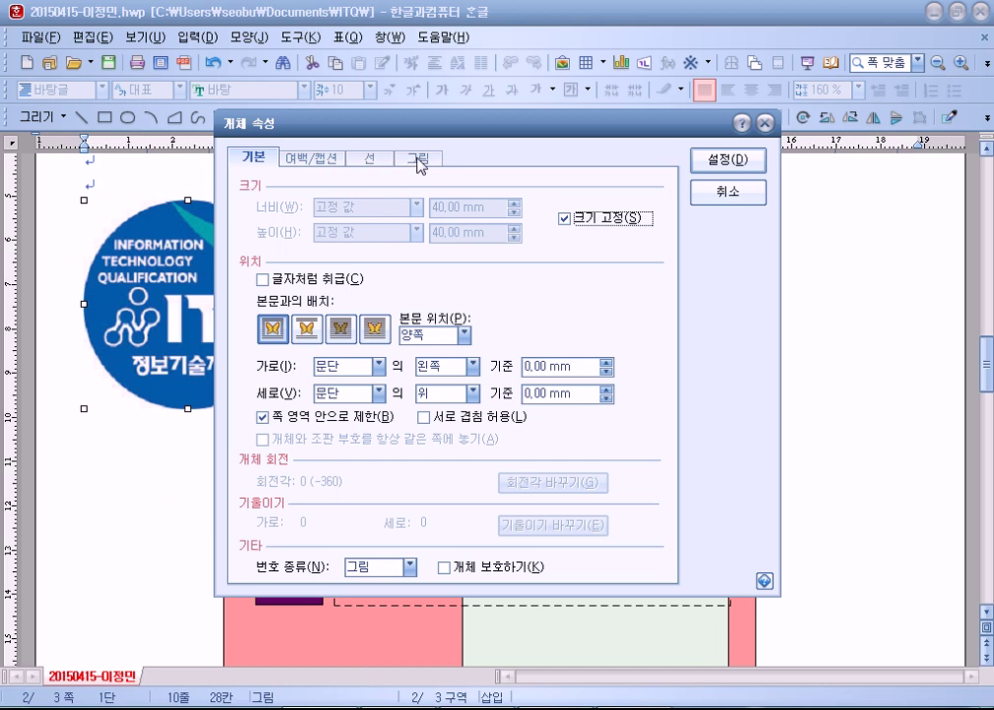
Step: Place the ITQ logo picture 글 앞으로 and apply the 회색조 picture effect
drag(338, 123, 430, 34)
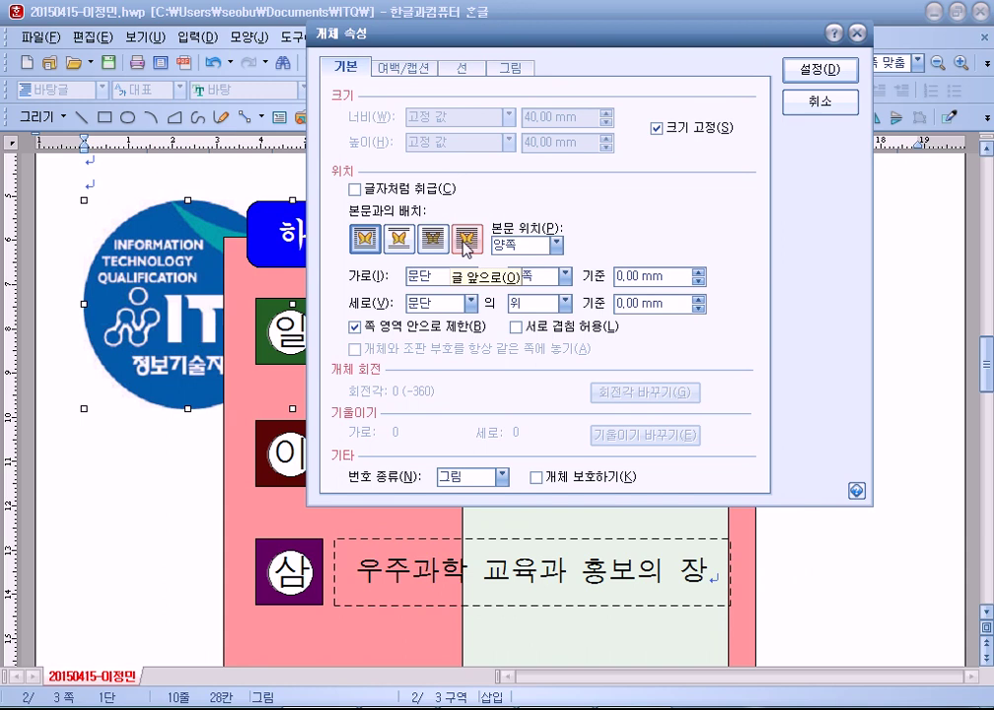
click(467, 240)
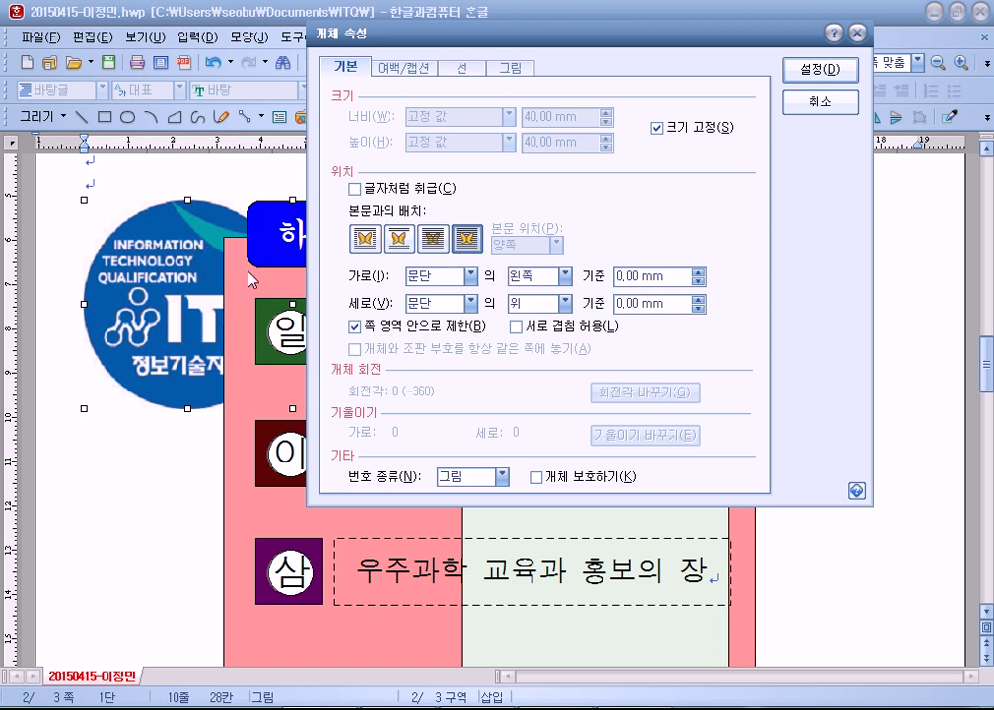
click(510, 68)
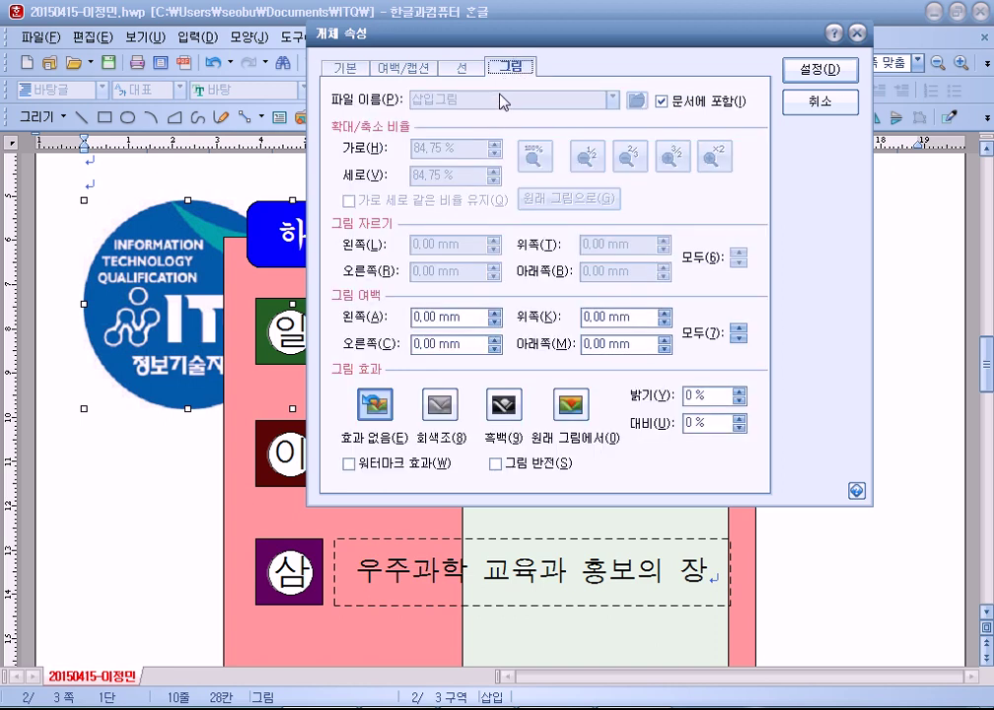
click(444, 408)
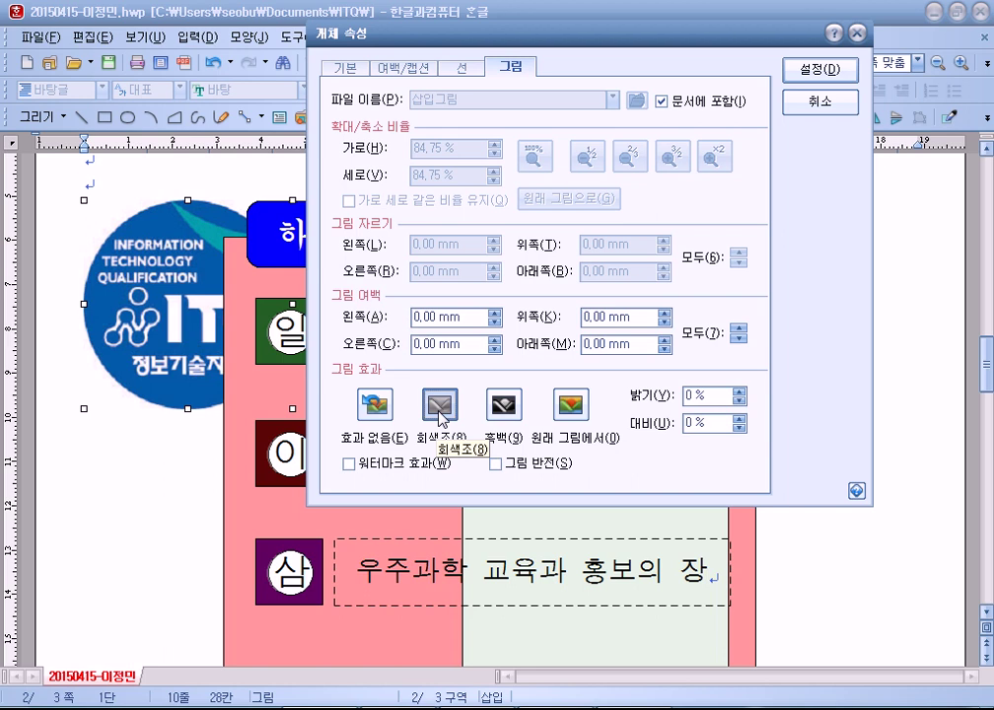
click(818, 71)
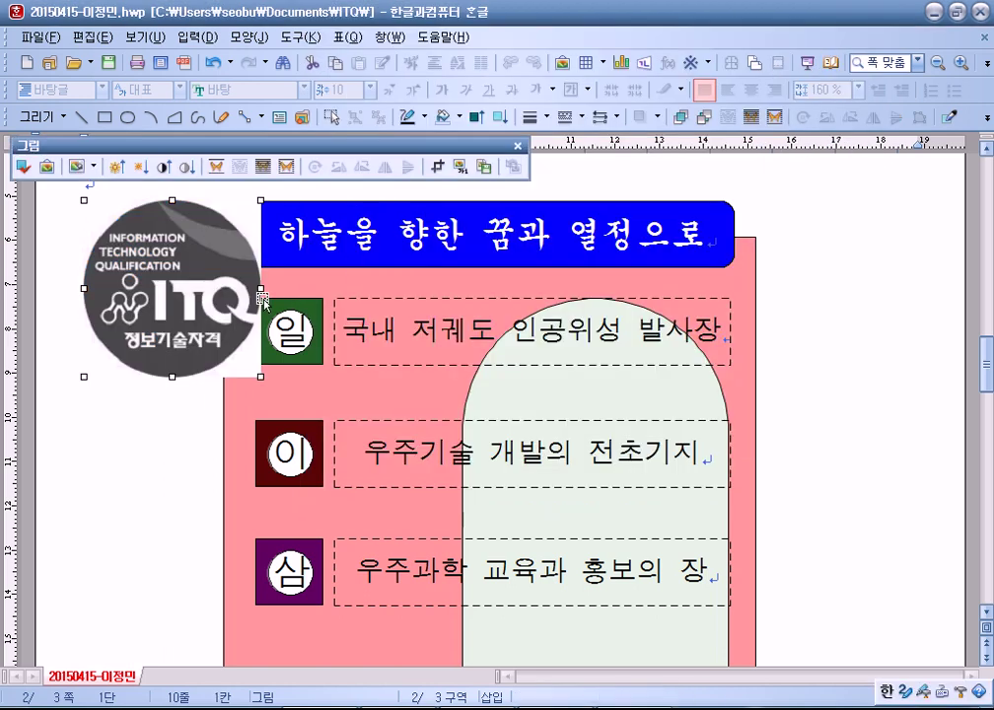
Step: Move the ITQ logo picture into the lower-left corner of the pink background, beneath the 삼 square
drag(200, 335, 367, 662)
drag(346, 353, 354, 449)
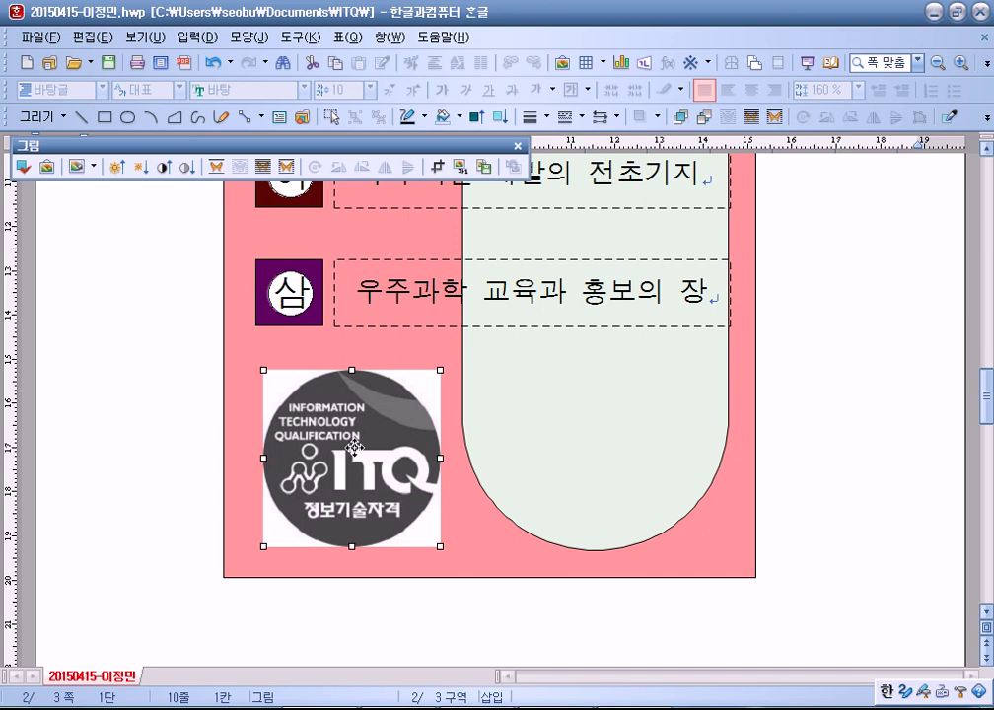
drag(355, 448, 354, 441)
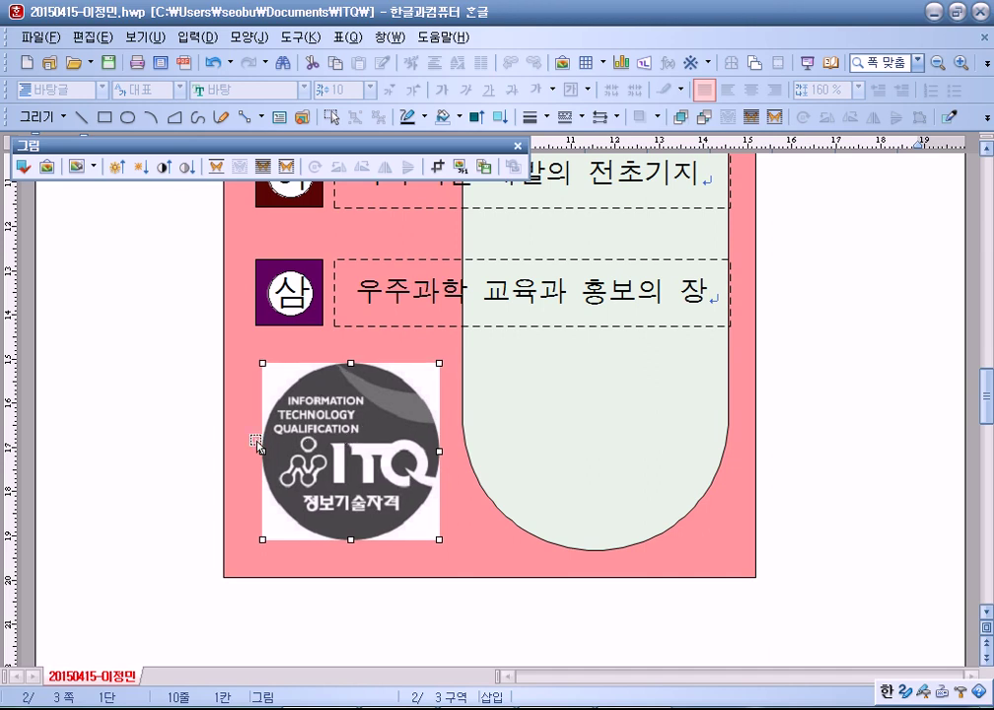
Step: Select the 이 and 삼 squares with their dashed text boxes and nudge them up towards the 일 row
scroll(202, 428, up, 3)
click(328, 118)
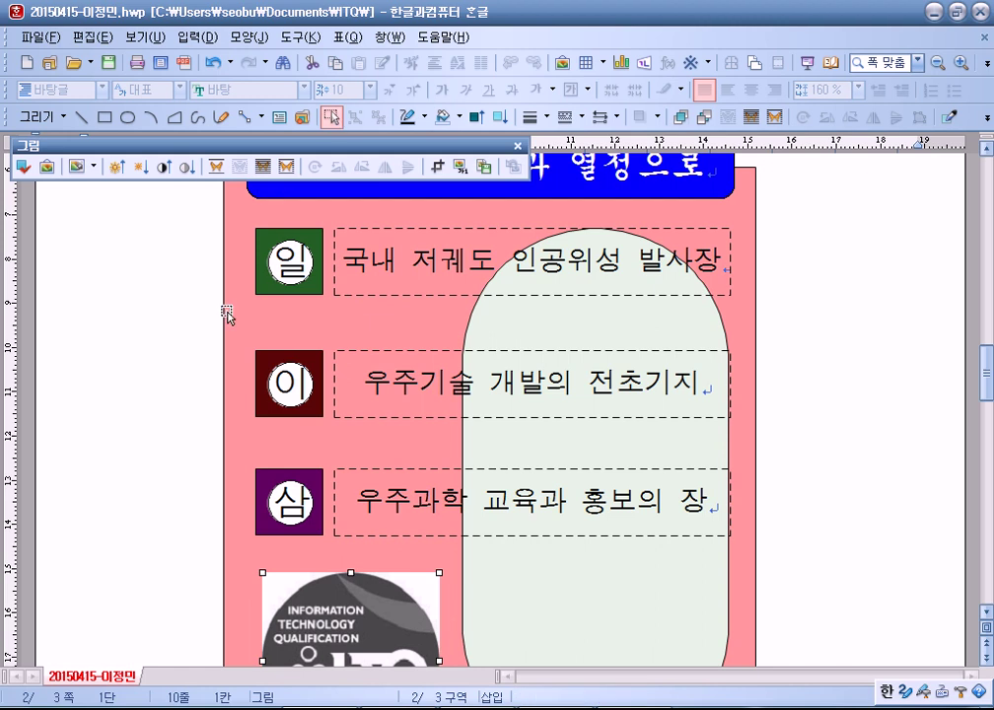
drag(884, 565, 884, 564)
key(Up)
key(Up)
key(Up)
key(Up)
key(Up)
key(Up)
key(Up)
key(Up)
key(Up)
key(Up)
key(Up)
key(Up)
key(Up)
key(Up)
key(Up)
key(Up)
key(Up)
key(Up)
key(Up)
key(Up)
Step: Select only the 삼 square with its dashed text box and nudge it further up to even out the row spacing
drag(160, 422, 788, 550)
key(Up)
key(Up)
key(Up)
key(Up)
key(Up)
key(Up)
key(Up)
key(Up)
key(Up)
key(Up)
key(Up)
key(Up)
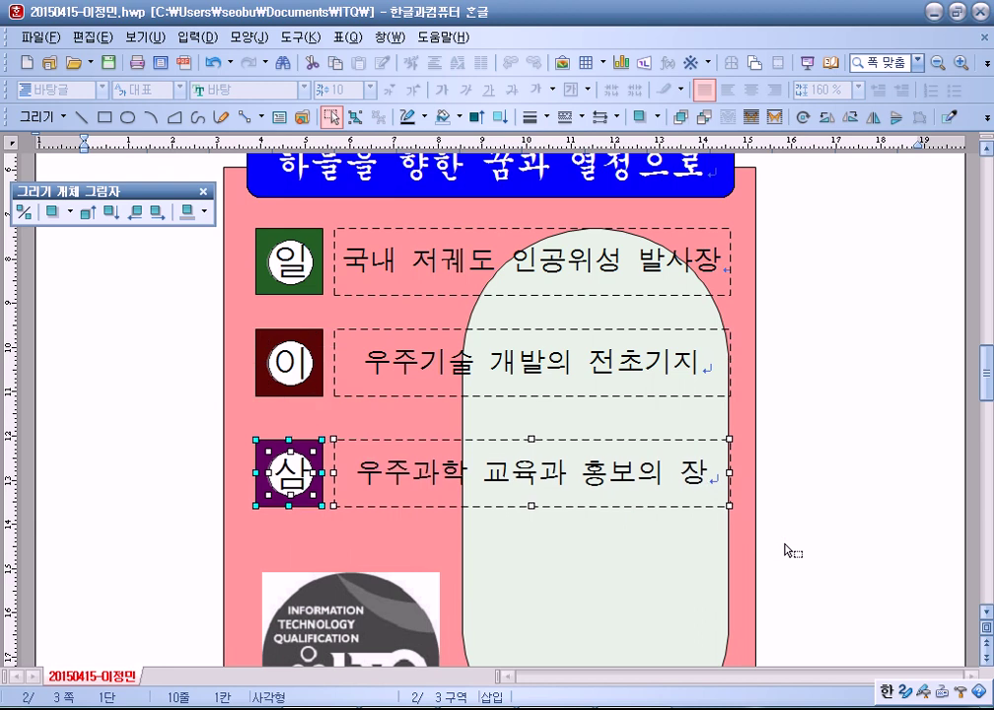
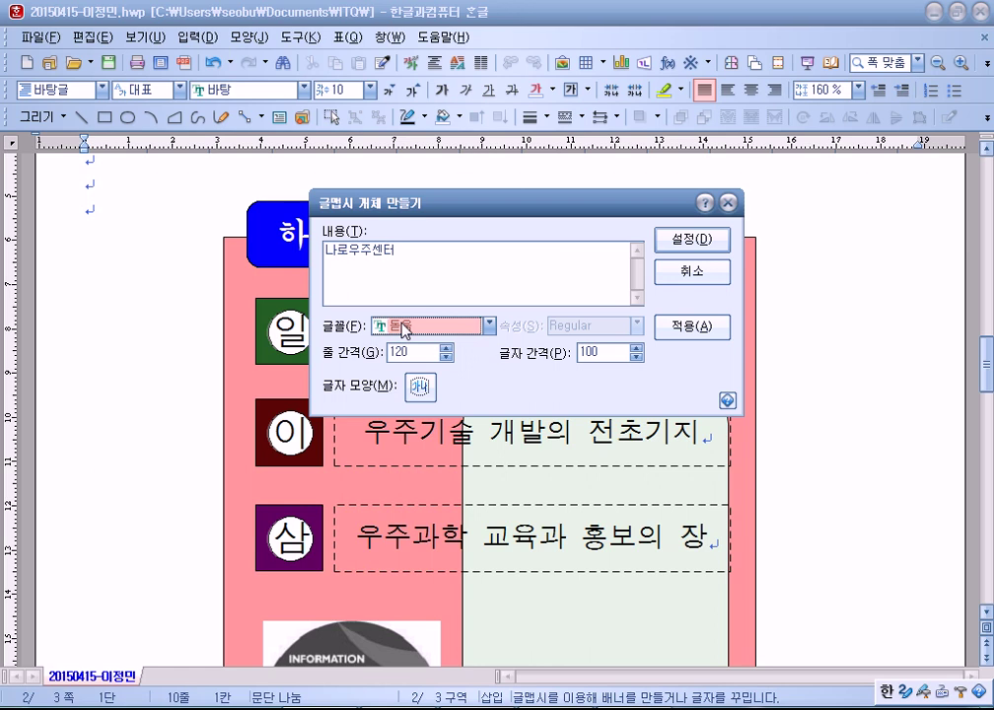
Step: Insert the 나로우주센터 글맵시 in 돋움 with the upward chevron shape, then delete it
click(420, 389)
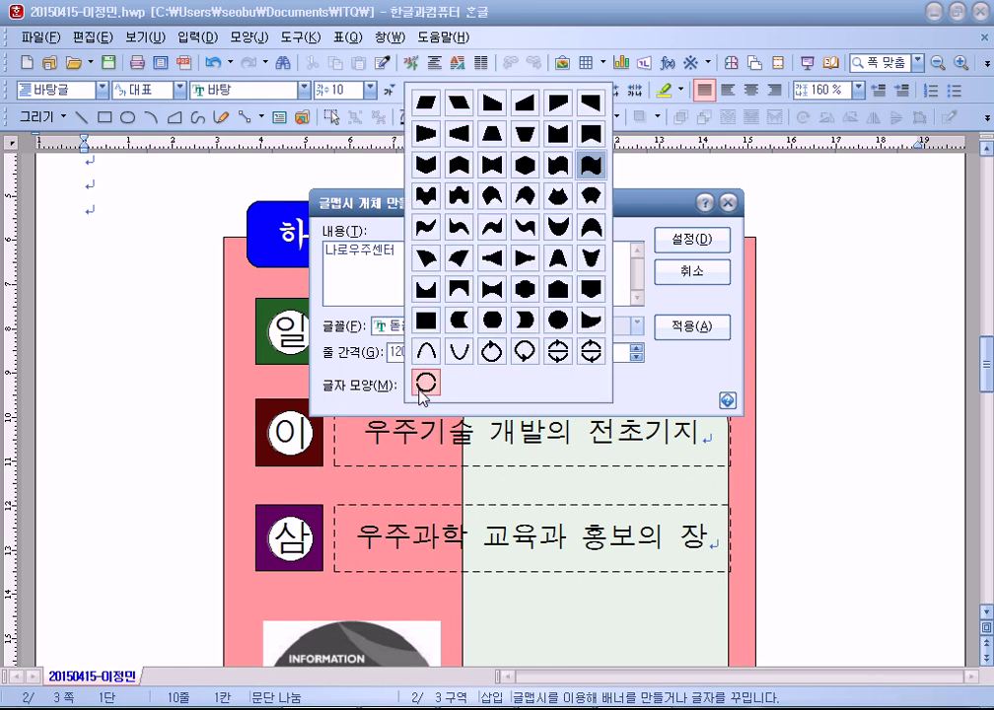
click(460, 169)
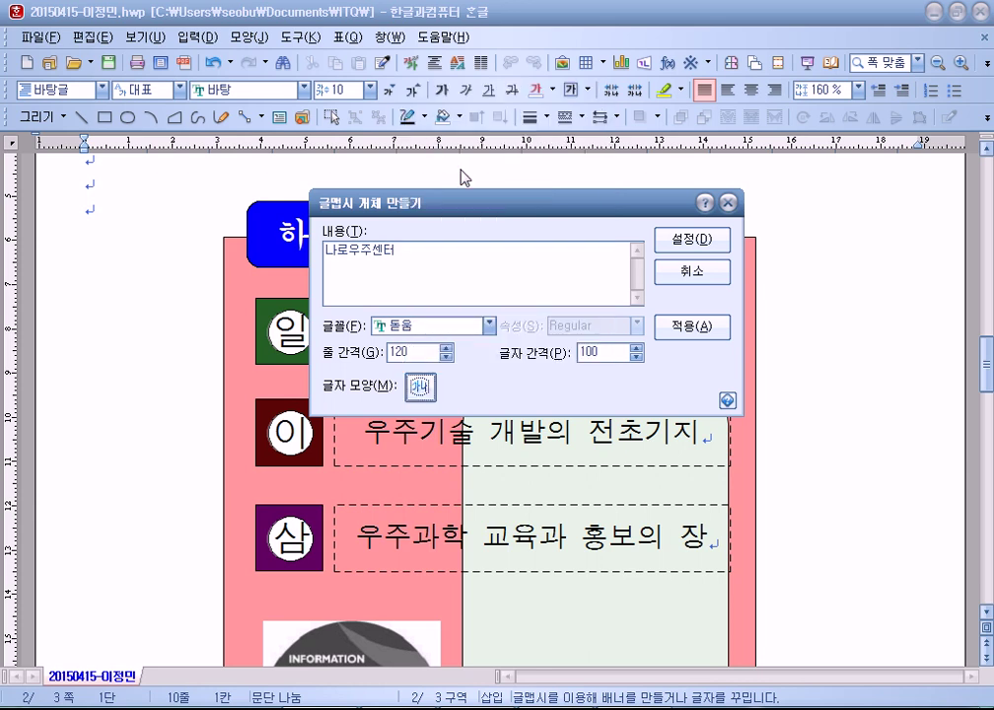
click(424, 389)
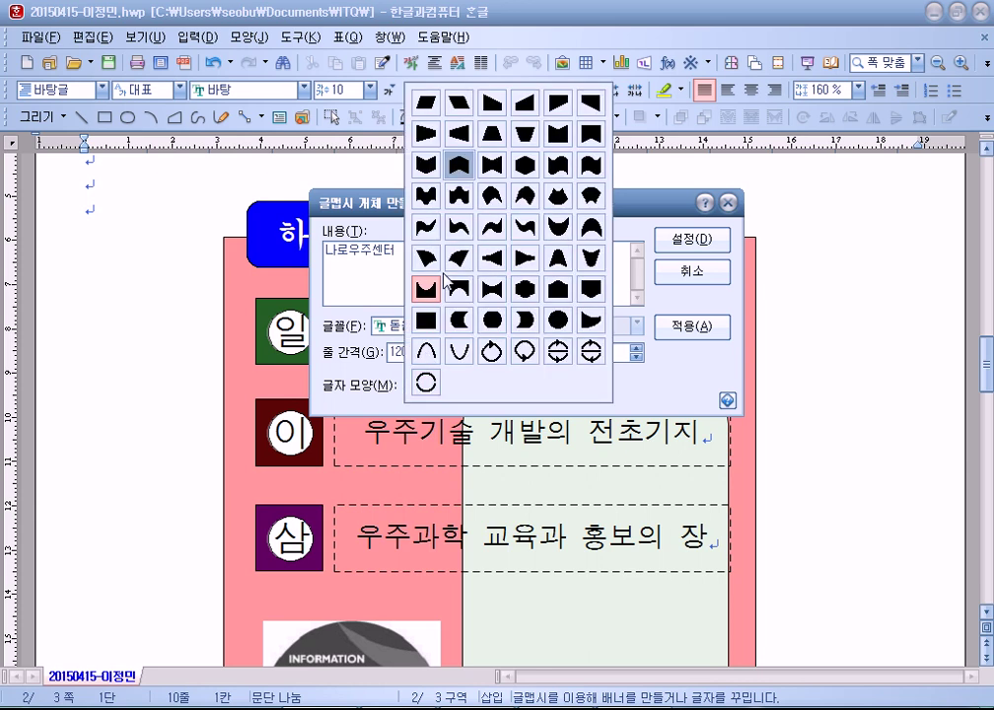
click(461, 172)
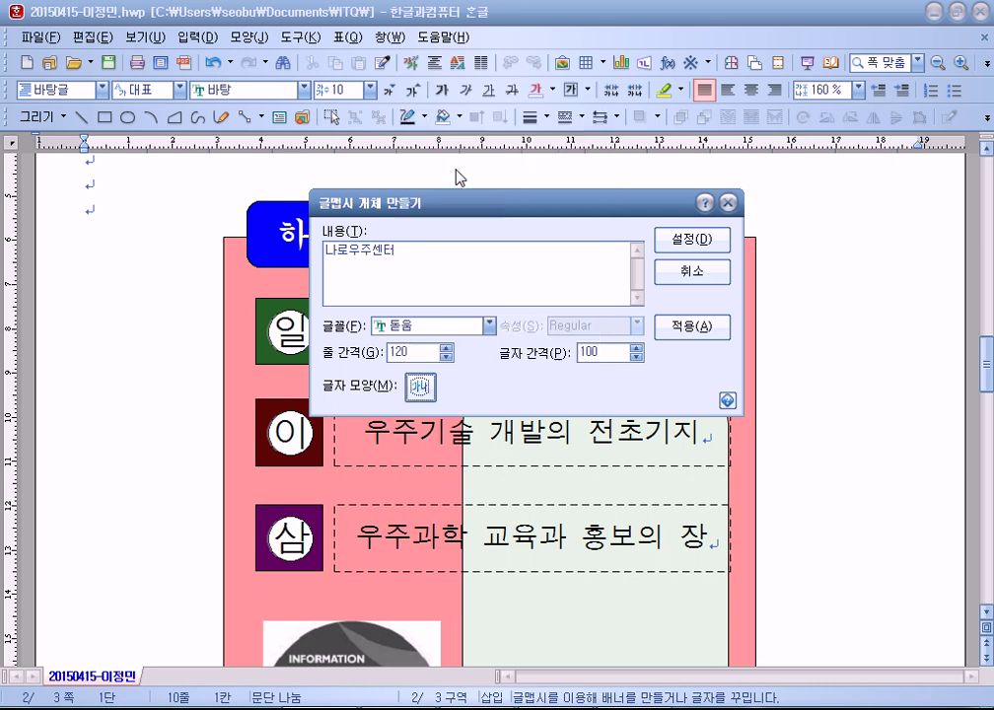
click(692, 240)
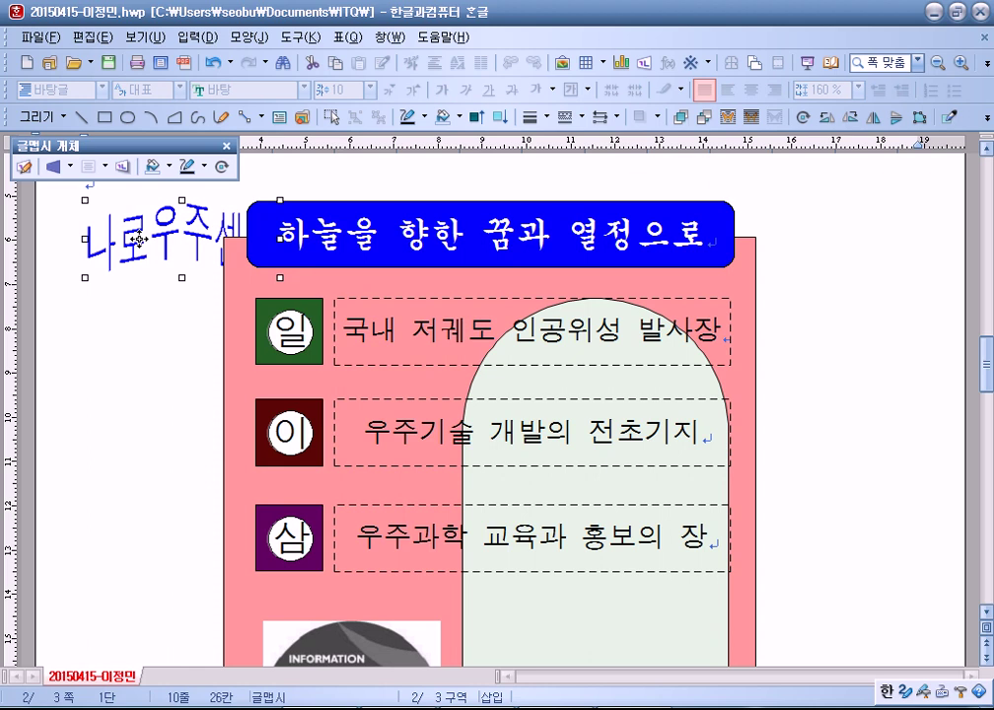
key(Delete)
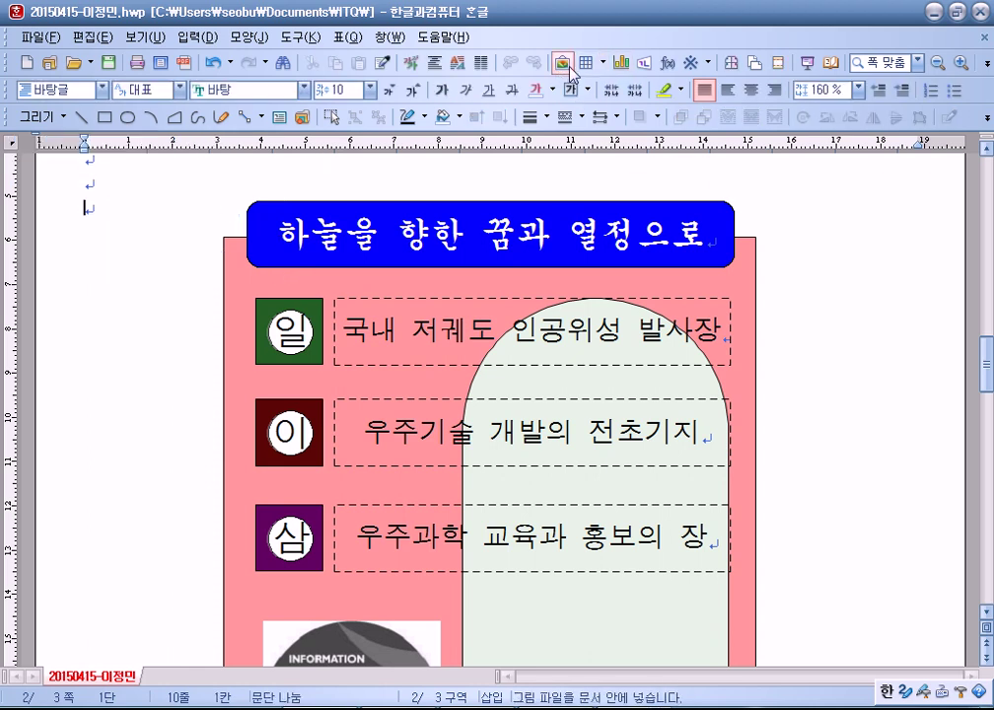
Step: Insert a new 글맵시 reading 나로우주센터 in 바탕체 with the preset wave shape kept
click(646, 69)
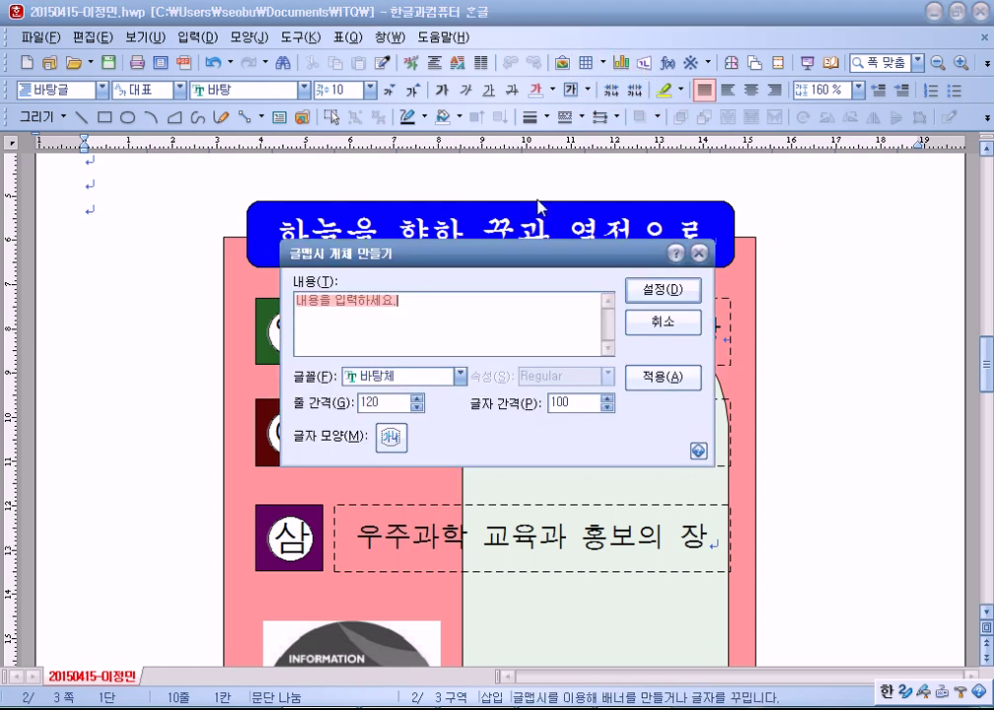
text(나로우주센터)
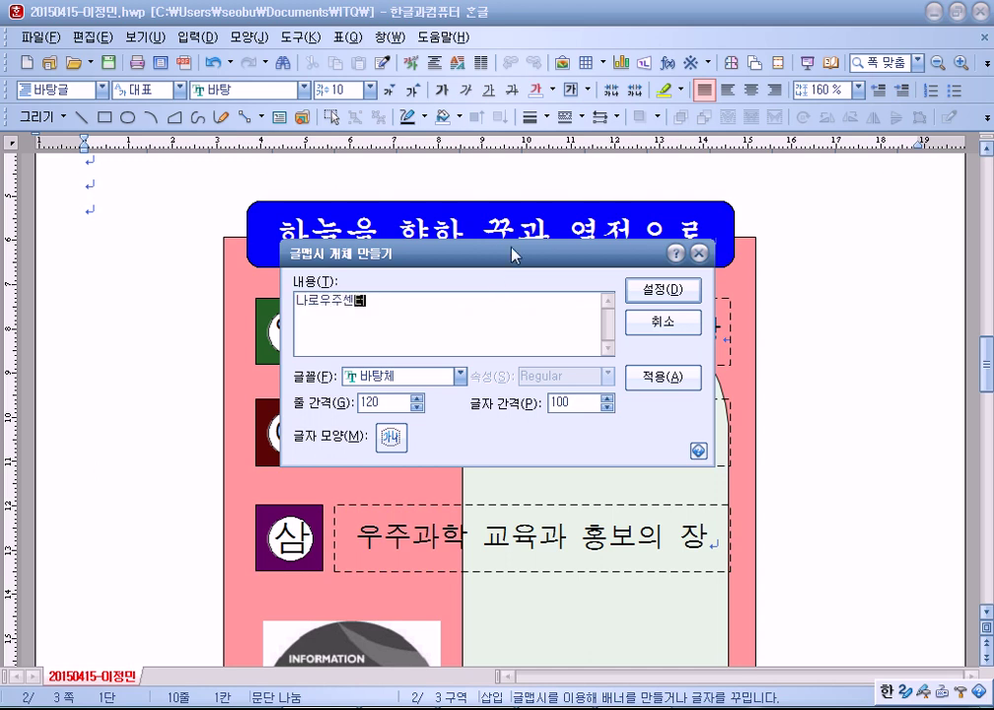
drag(512, 254, 624, 102)
key(BackSpace)
text(테)
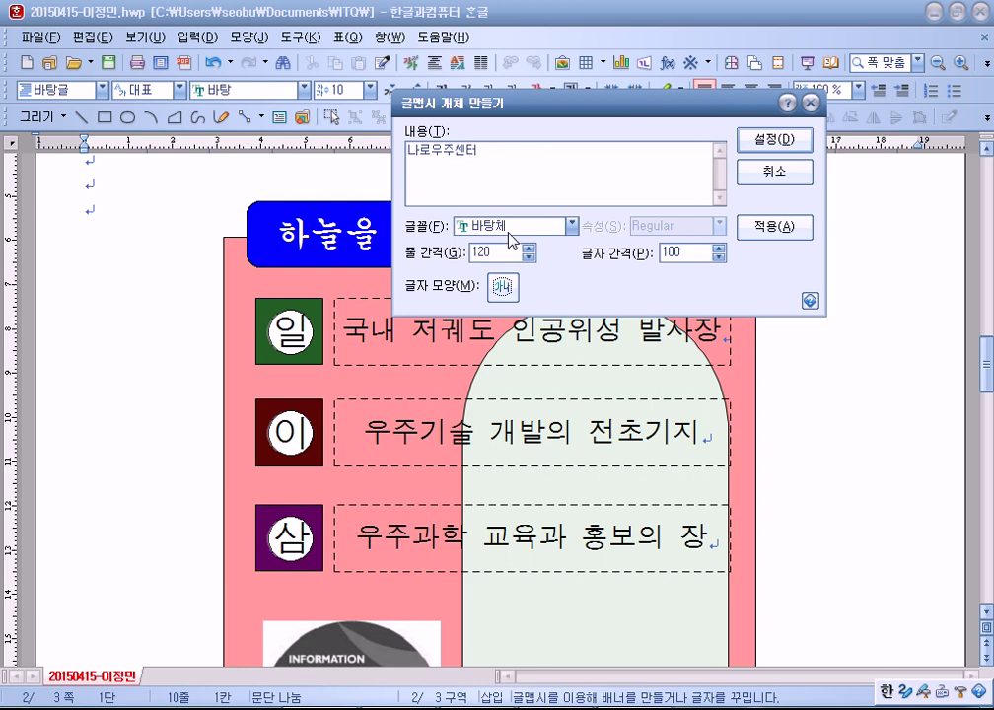
key(BackSpace)
text(터)
key(BackSpace)
text(테)
click(502, 287)
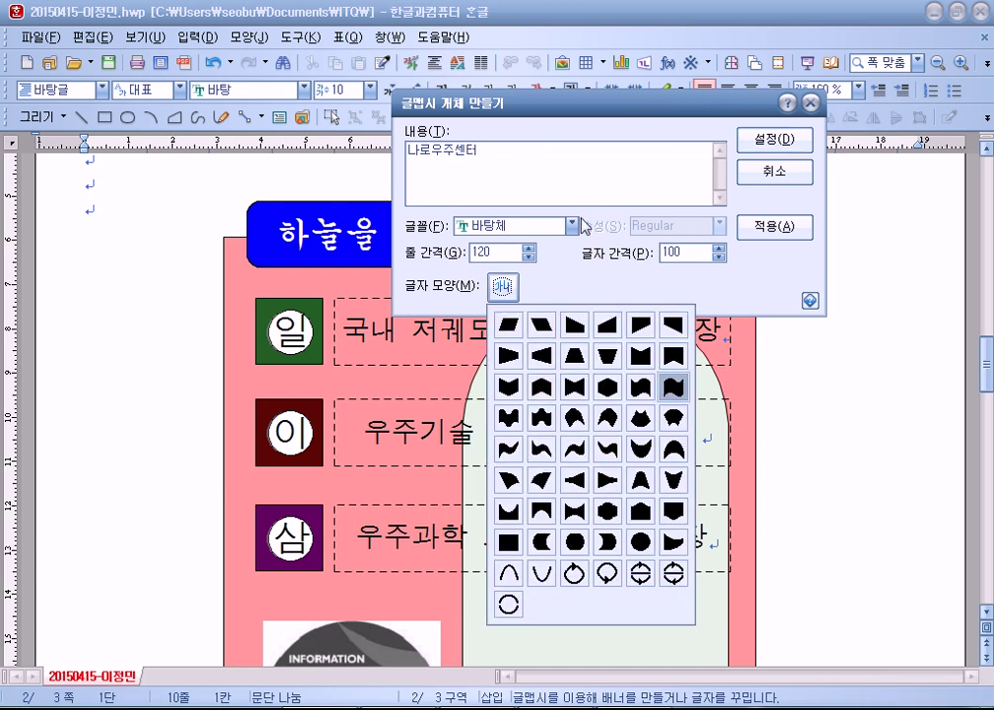
click(539, 204)
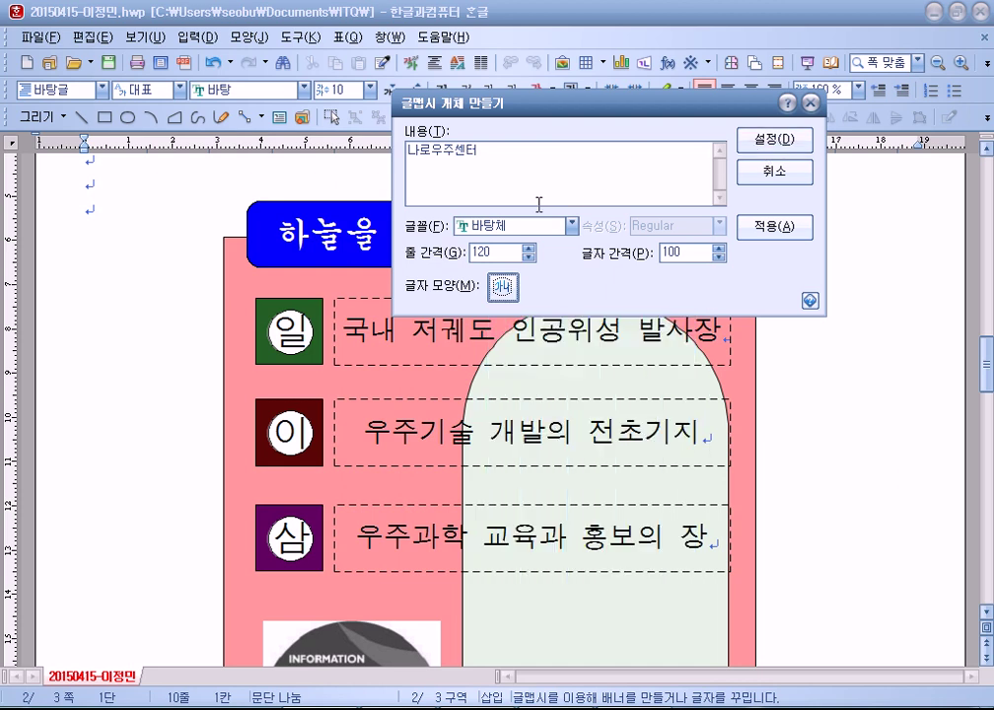
click(769, 138)
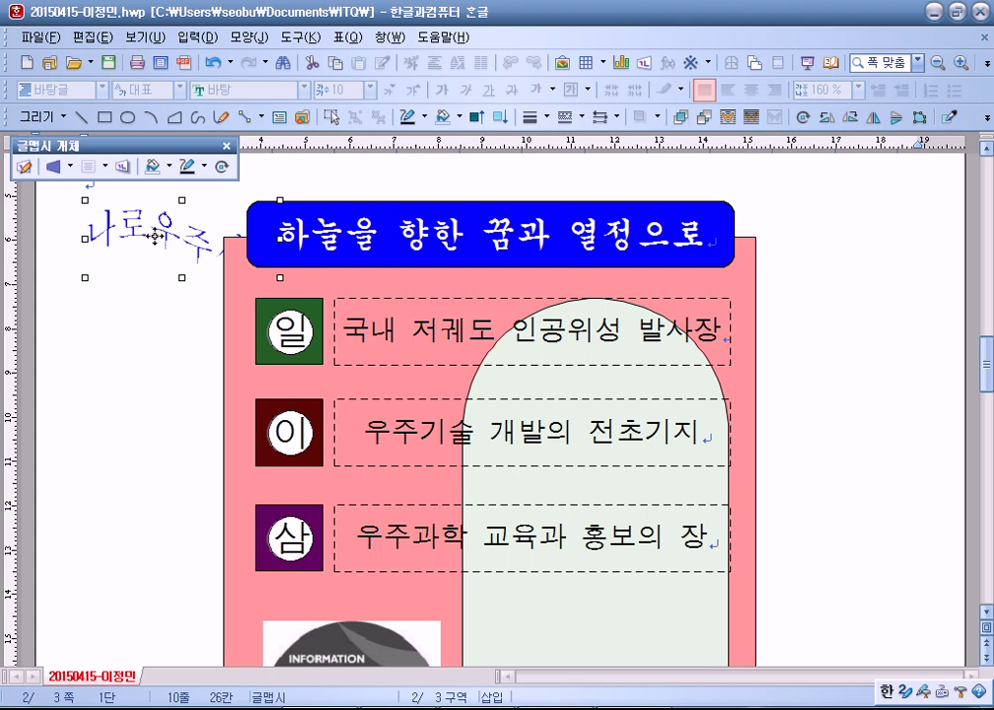
Step: Set the 나로우주센터 글맵시 to 50 mm wide and 40 mm high and turn on 크기 고정
double_click(124, 202)
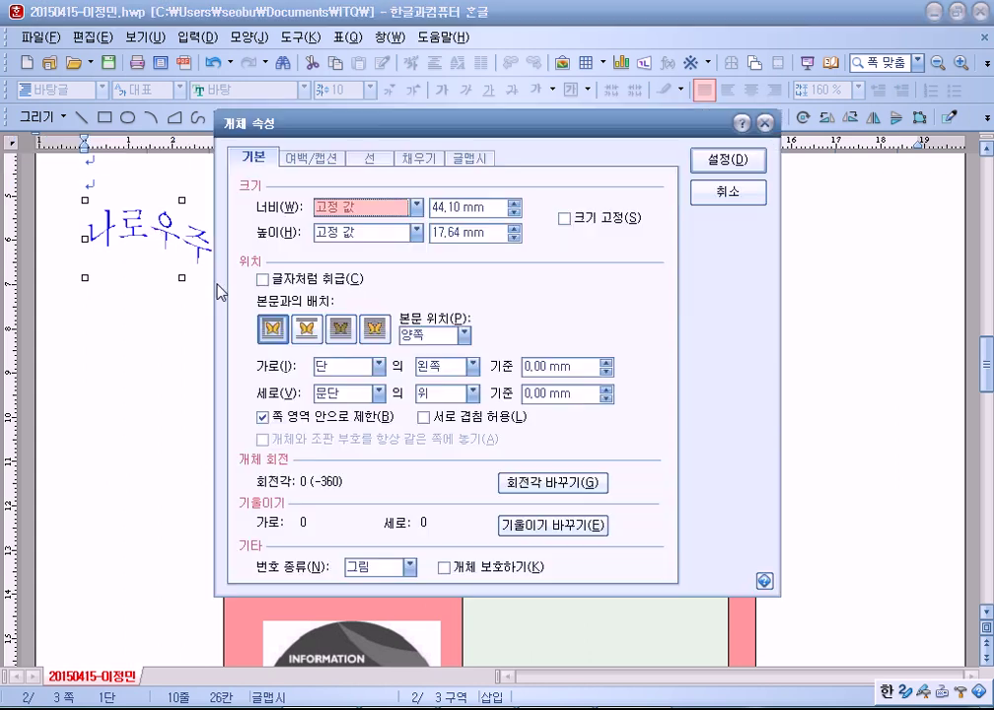
click(493, 207)
text(50)
key(Tab)
key(Tab)
text(40)
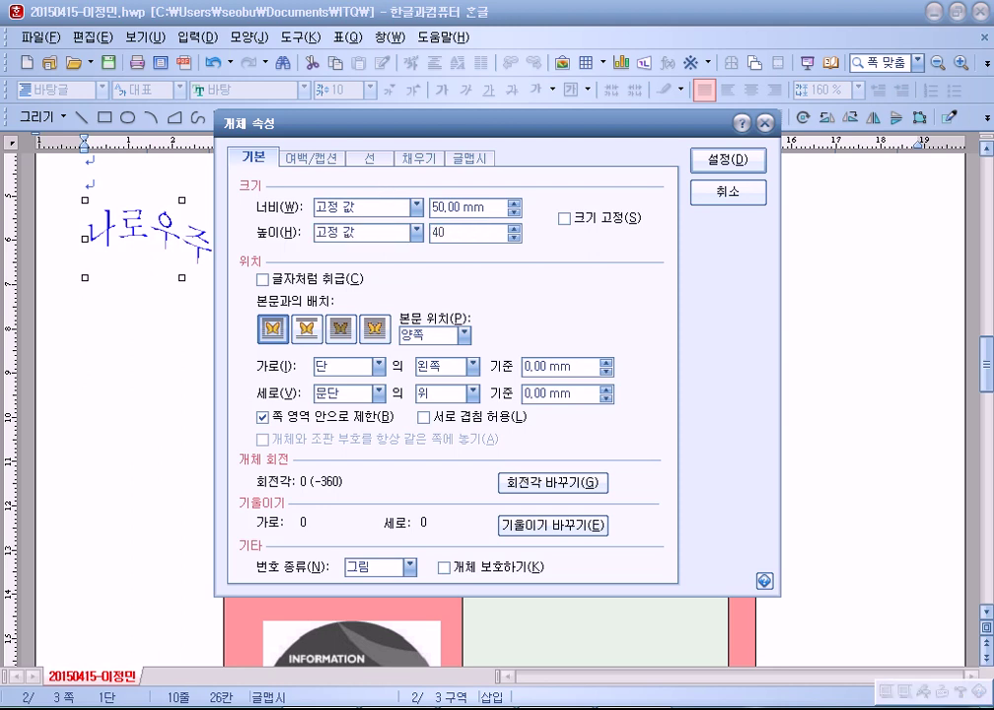
click(564, 218)
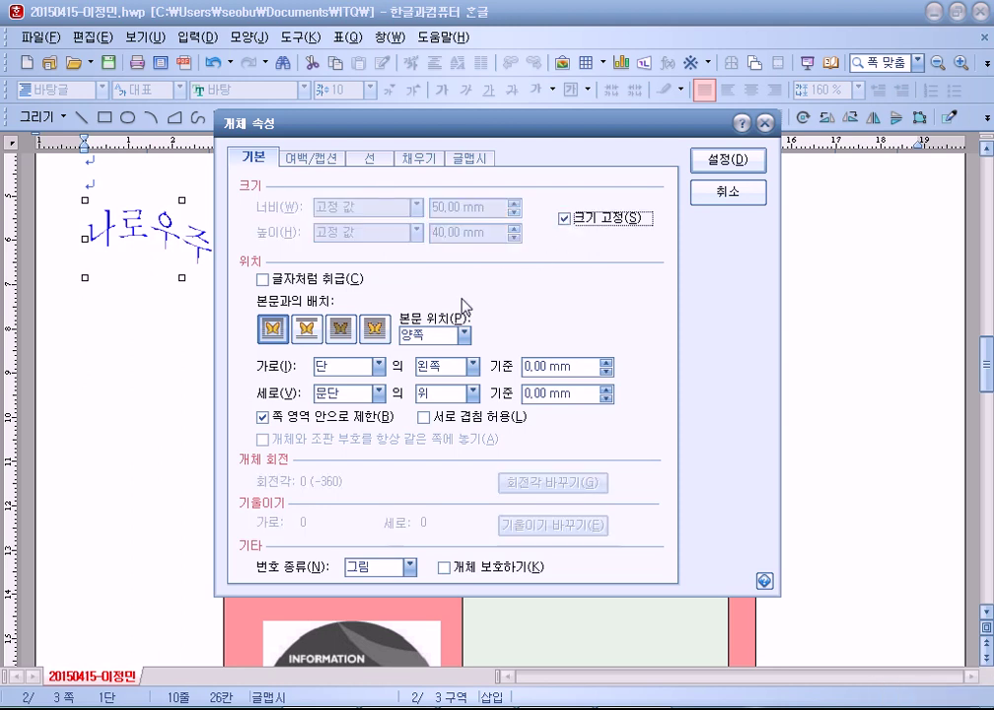
Step: Place the 나로우주센터 글맵시 글 앞으로 and set its fill's 면 색 to red
click(373, 331)
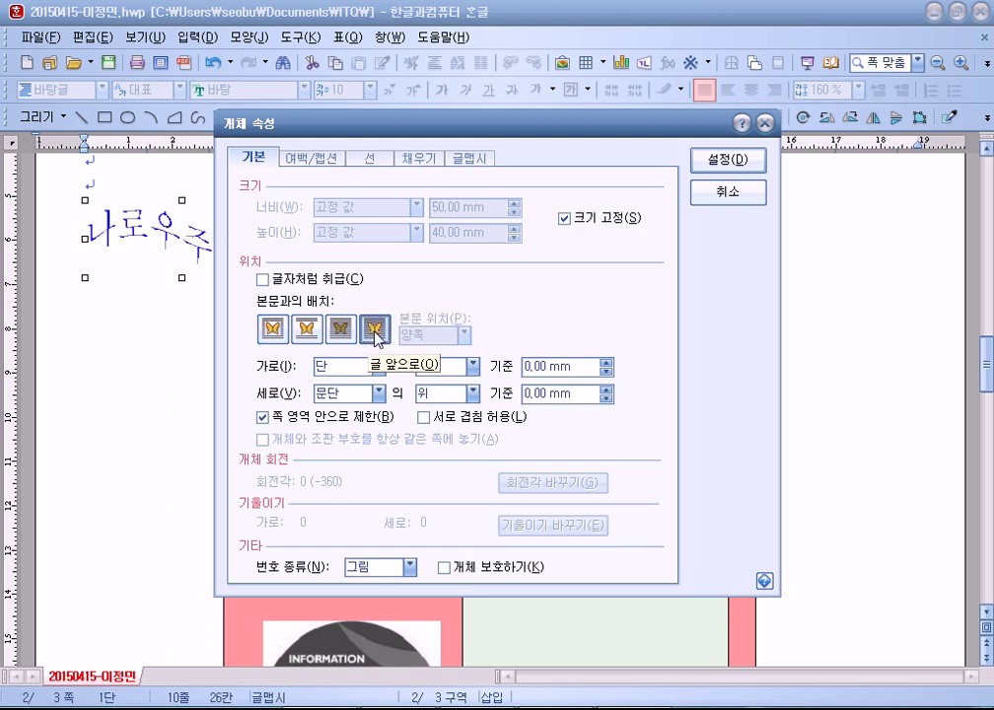
click(424, 163)
click(360, 234)
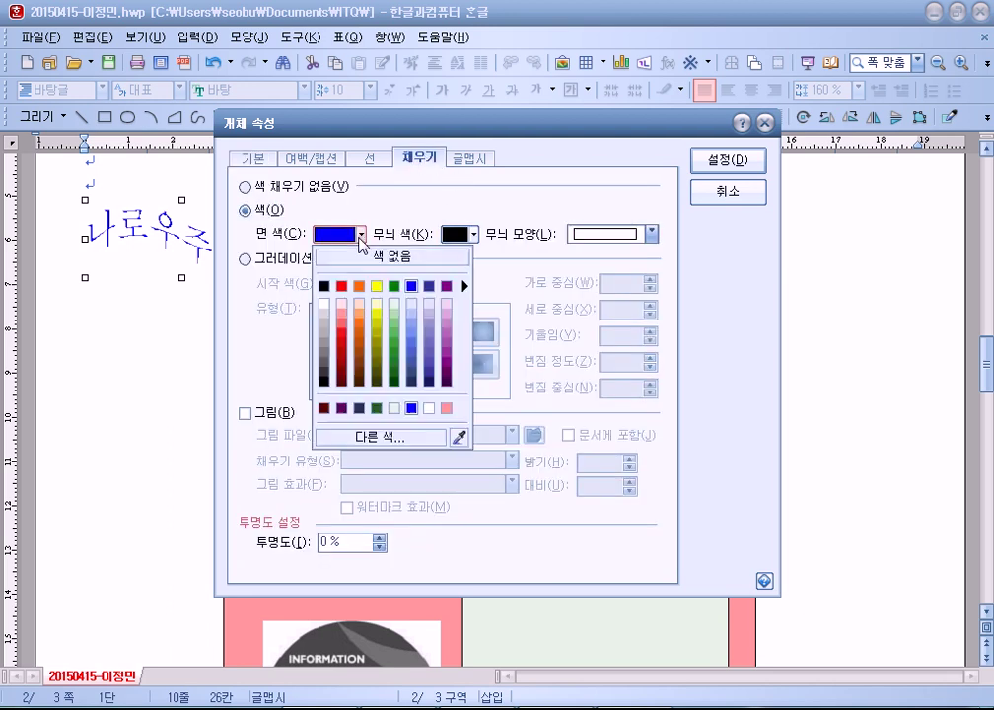
click(341, 287)
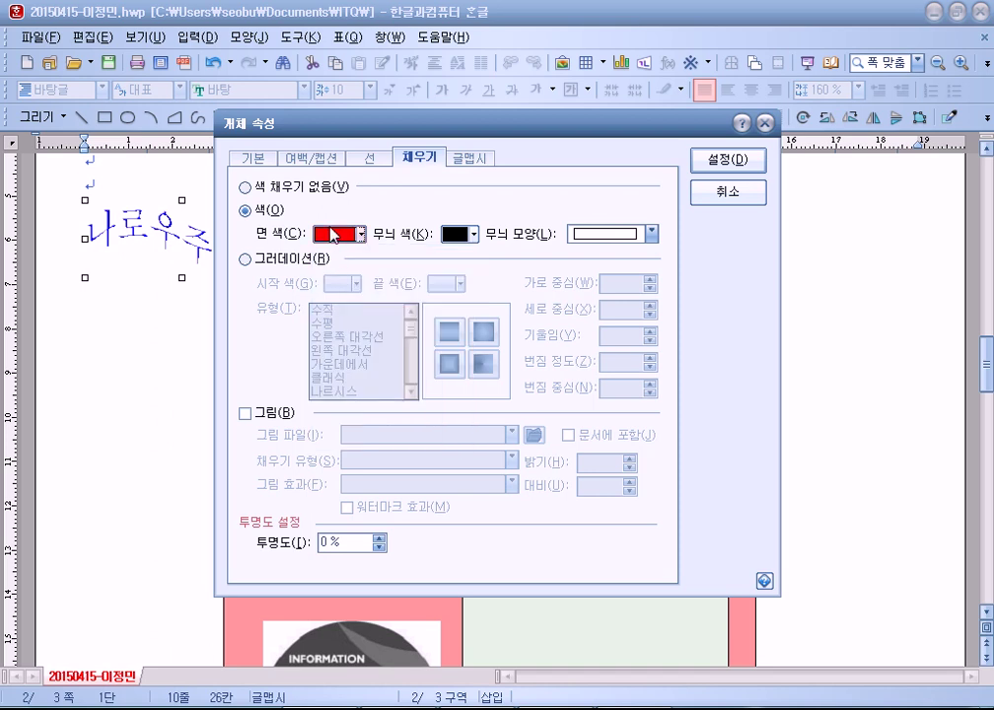
Step: Set the 나로우주센터 word art's font to 돋움 and its text shape to the upward-pointing chevron
click(470, 160)
click(325, 279)
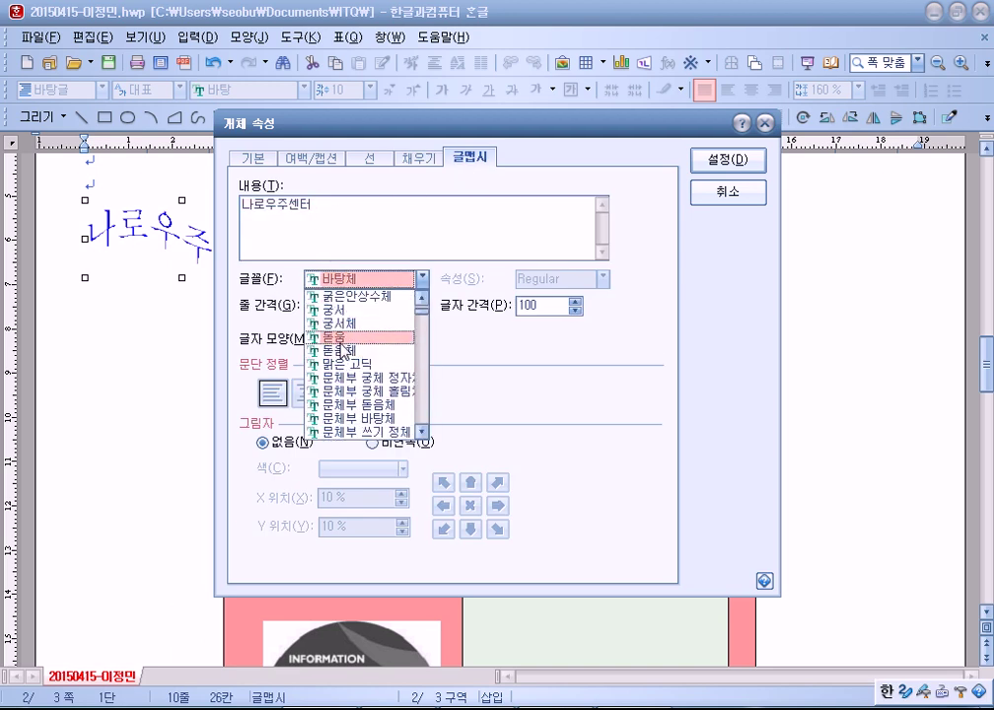
click(340, 337)
click(334, 339)
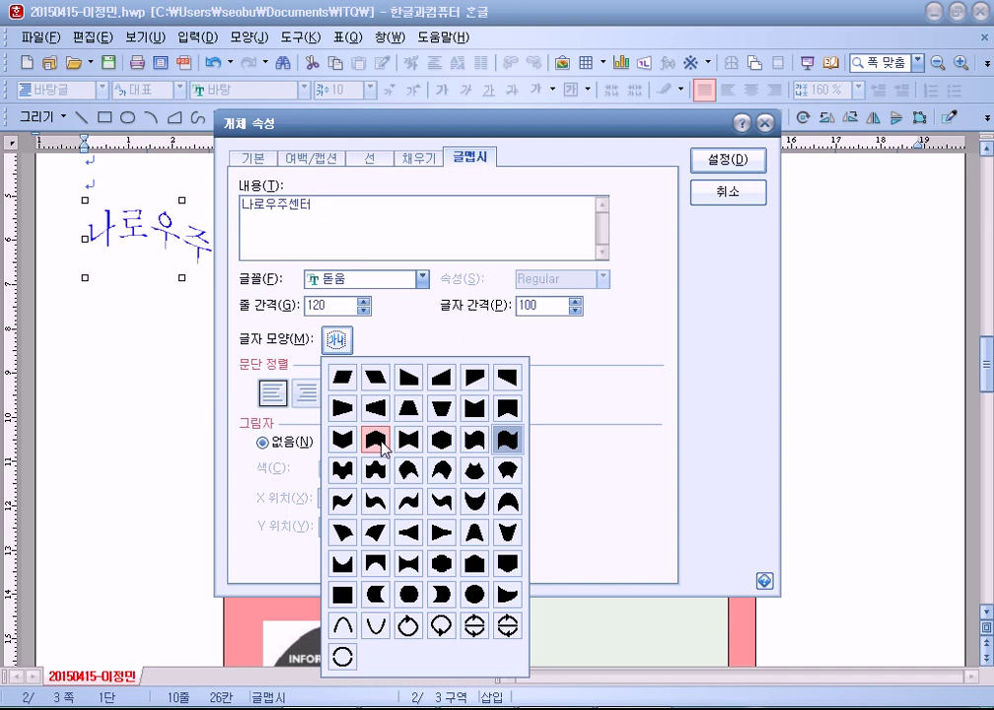
click(379, 442)
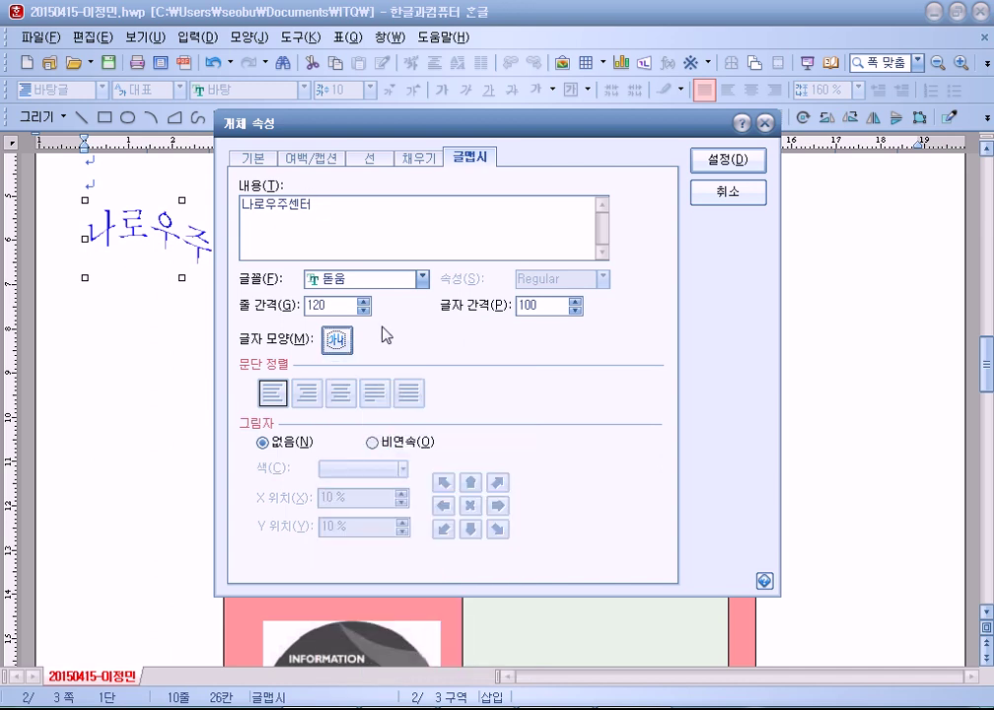
click(727, 158)
Step: Move the 나로우주센터 word art onto the pale green shape's lower part, about 90 mm from the column's left and 93 mm below the paragraph's top
scroll(202, 281, down, 3)
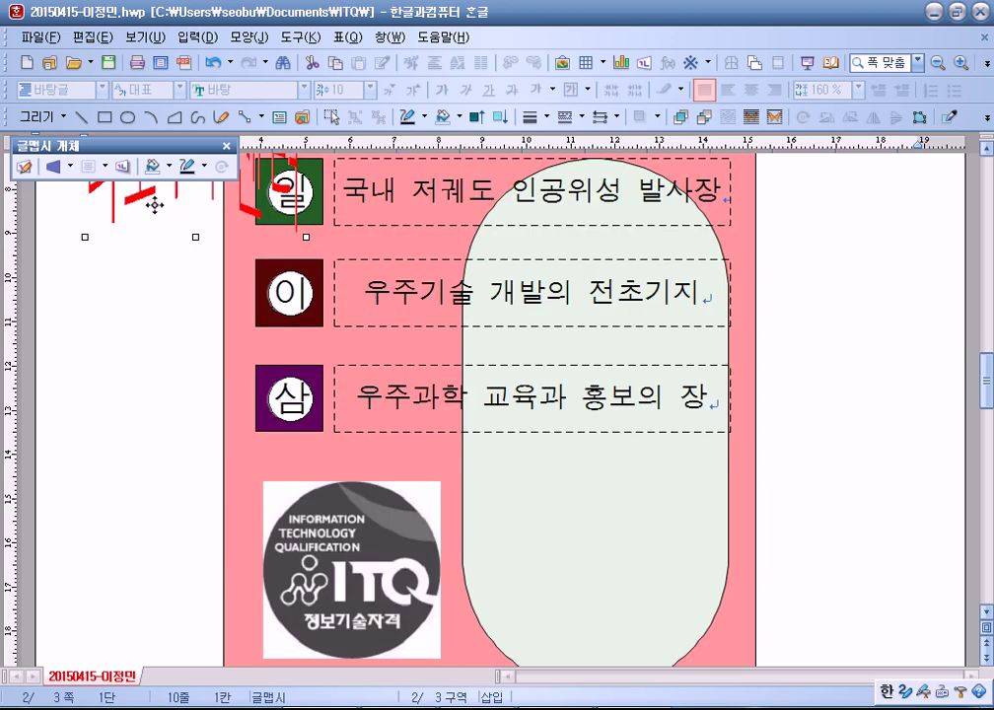
drag(582, 588, 535, 591)
click(853, 490)
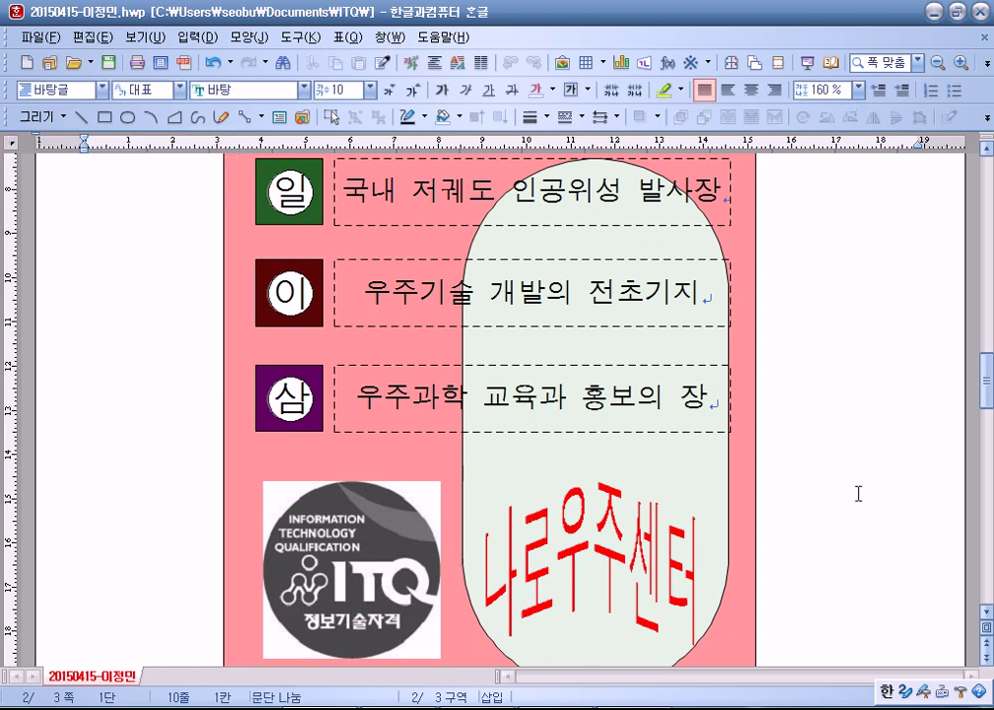
scroll(763, 470, down, 6)
scroll(631, 296, up, 2)
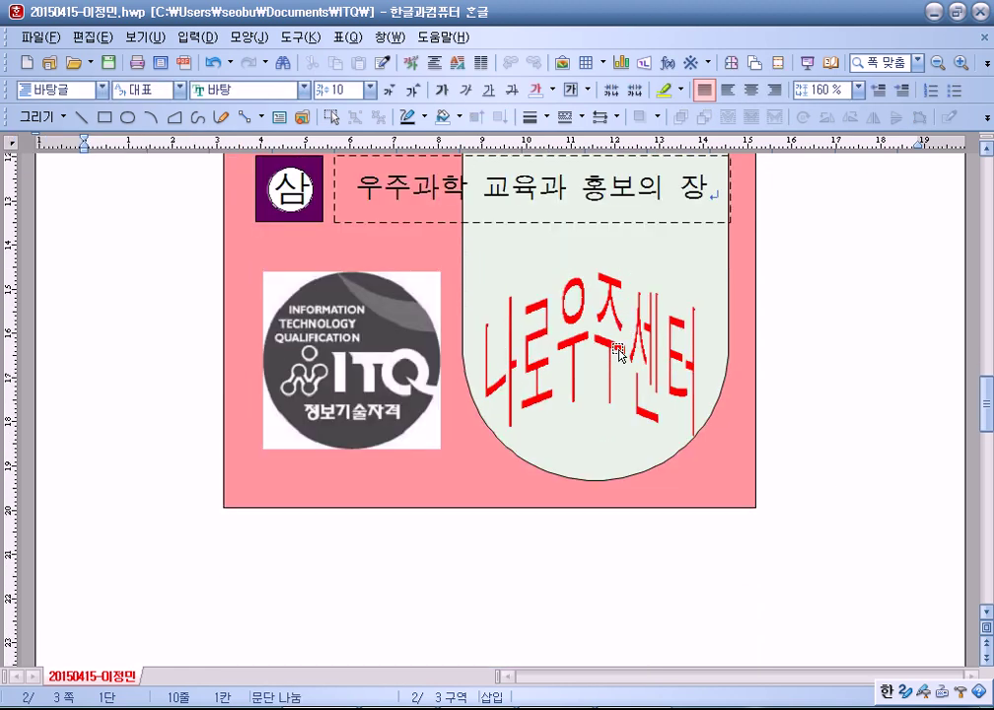
Step: Review the 나로우주센터 word art's size, text placement, fill colour, font and text shape settings
click(617, 345)
double_click(616, 345)
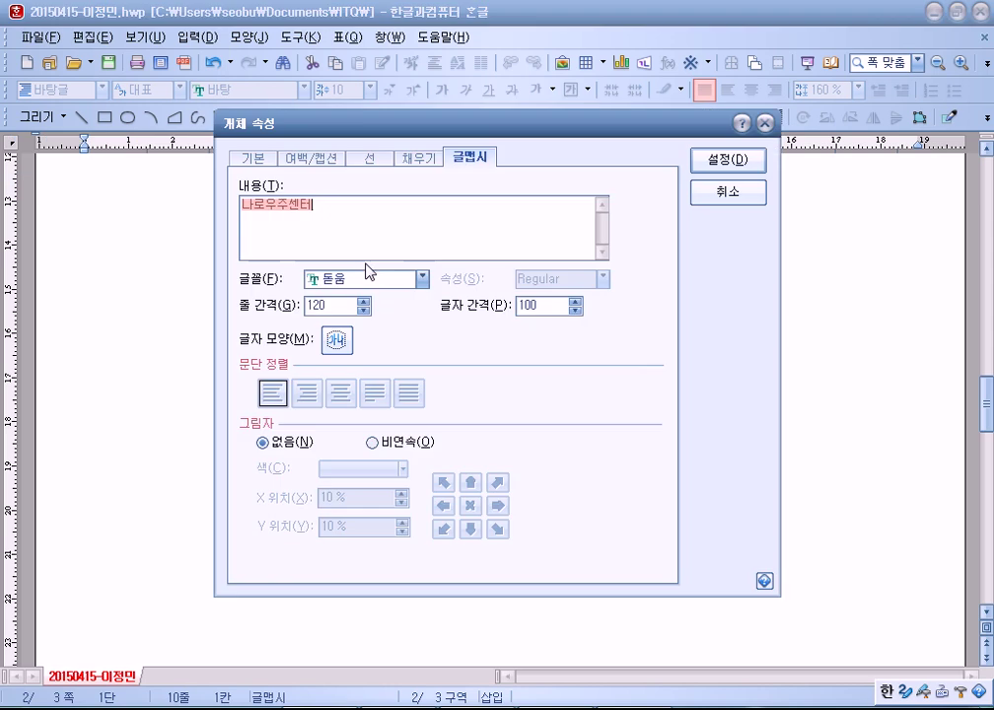
click(254, 159)
click(565, 226)
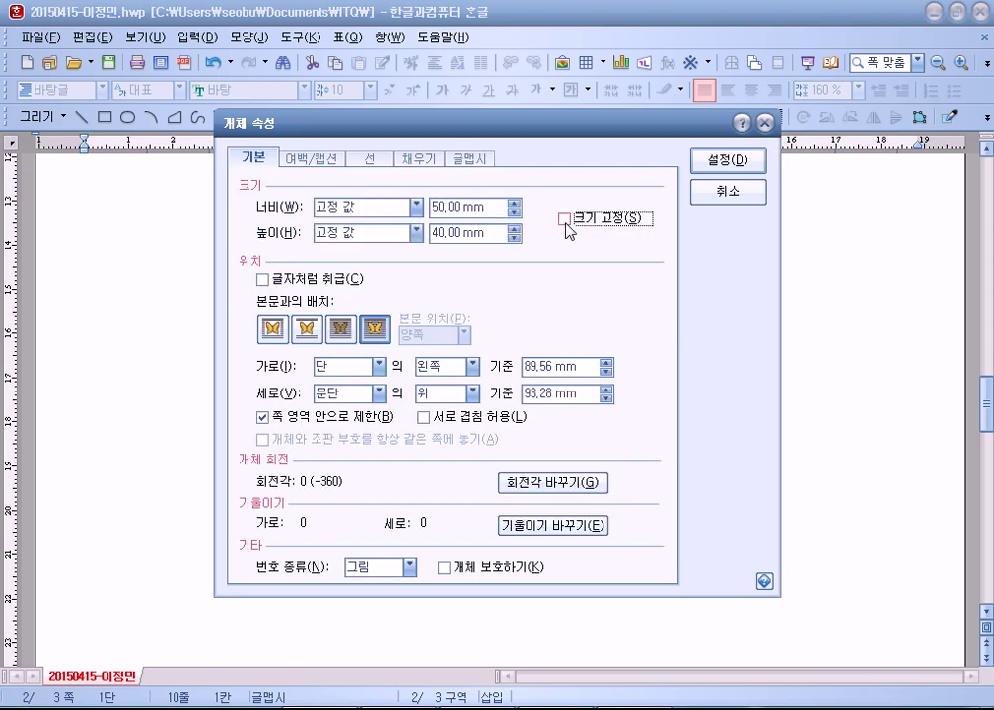
click(567, 226)
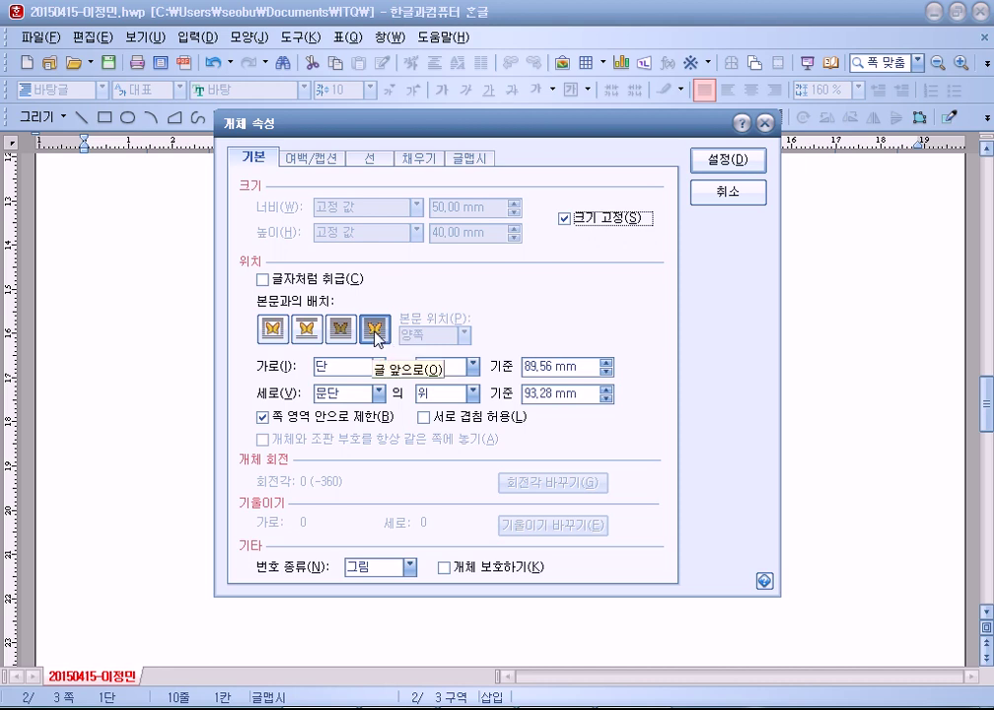
click(418, 158)
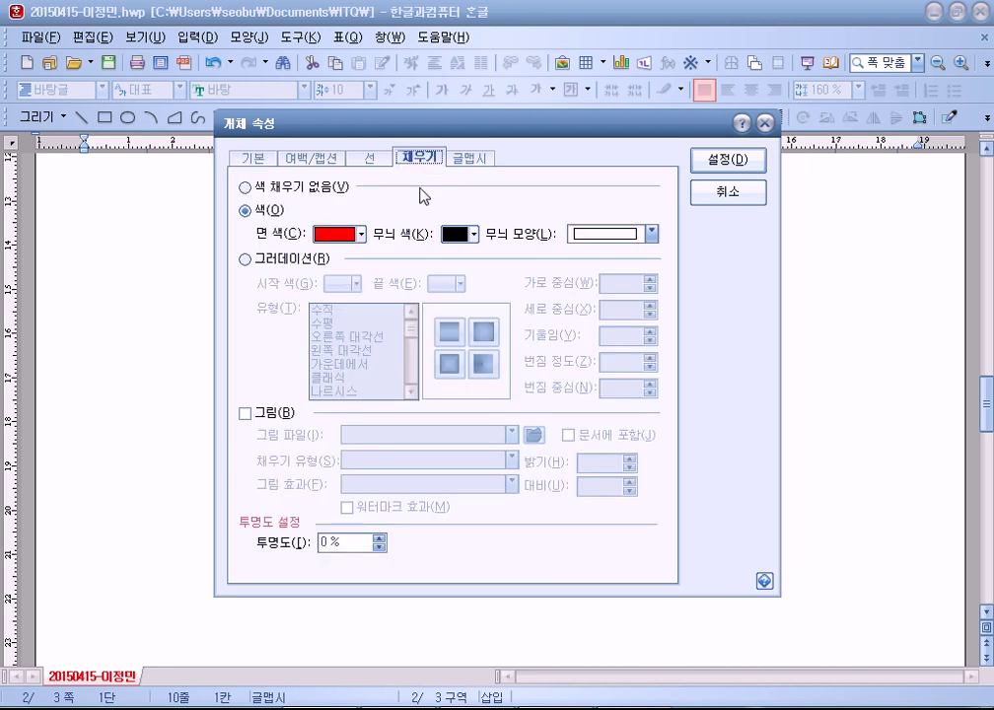
click(465, 158)
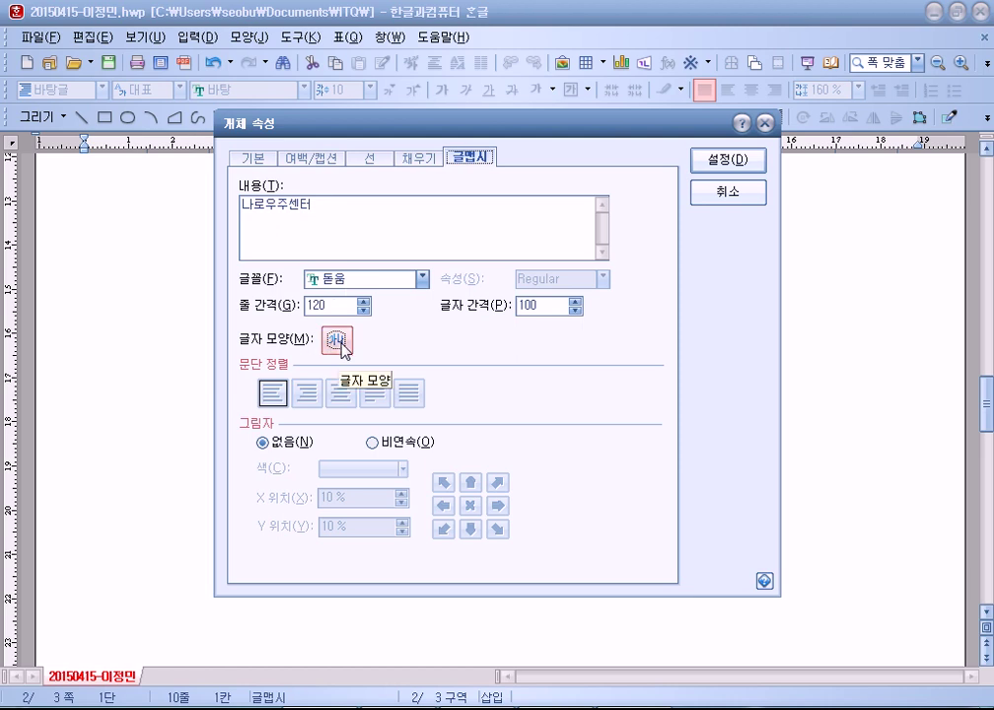
click(719, 165)
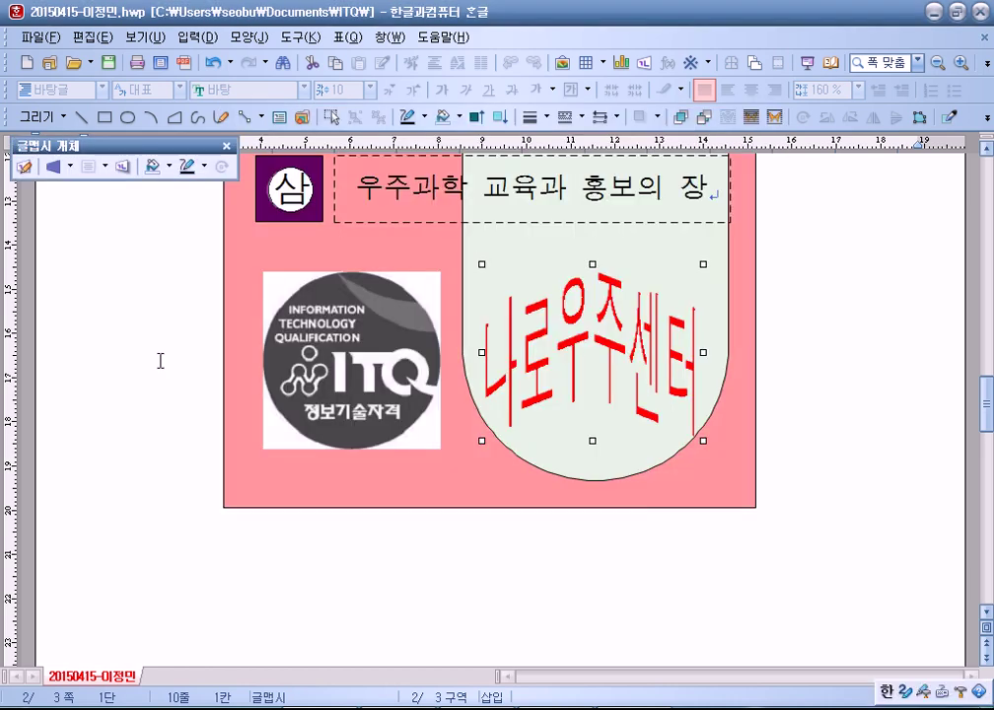
click(150, 363)
scroll(570, 357, down, 3)
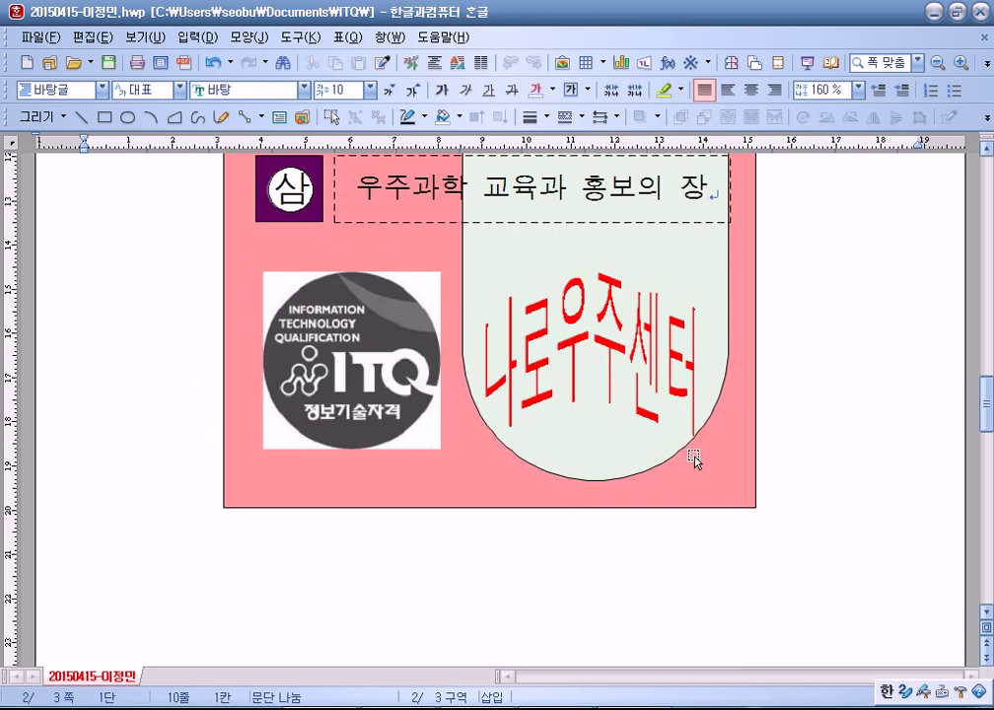
scroll(846, 417, up, 5)
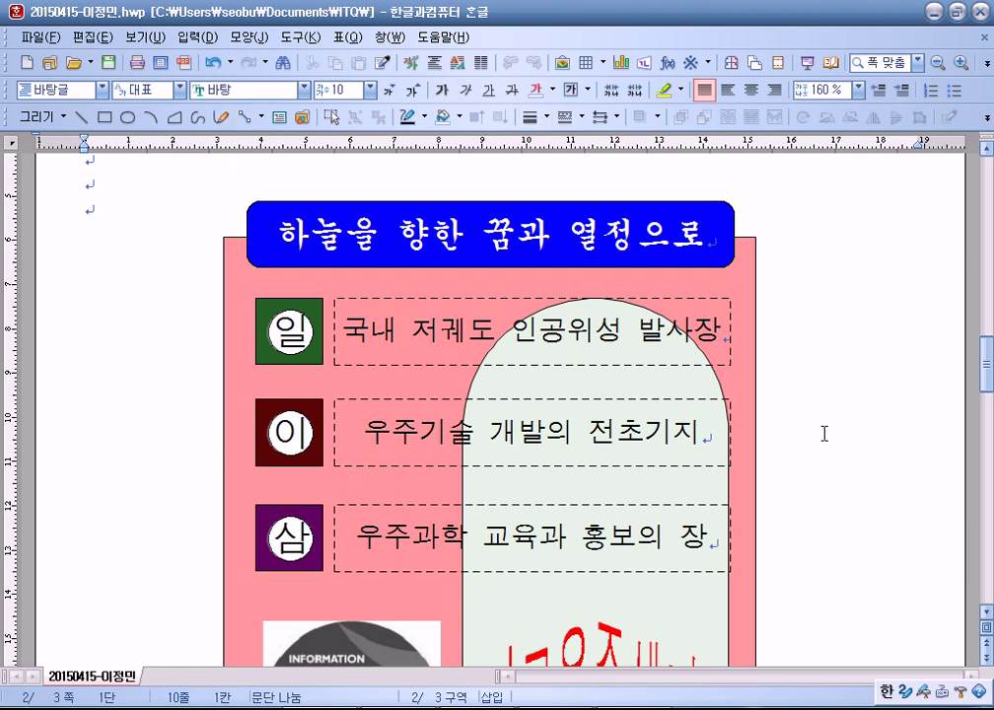
Step: Enter the title 차세대 국가전략산업 ‘스마트 무인기’ at the start of page 3, followed by a blank line
key(Down)
scroll(883, 469, up, 4)
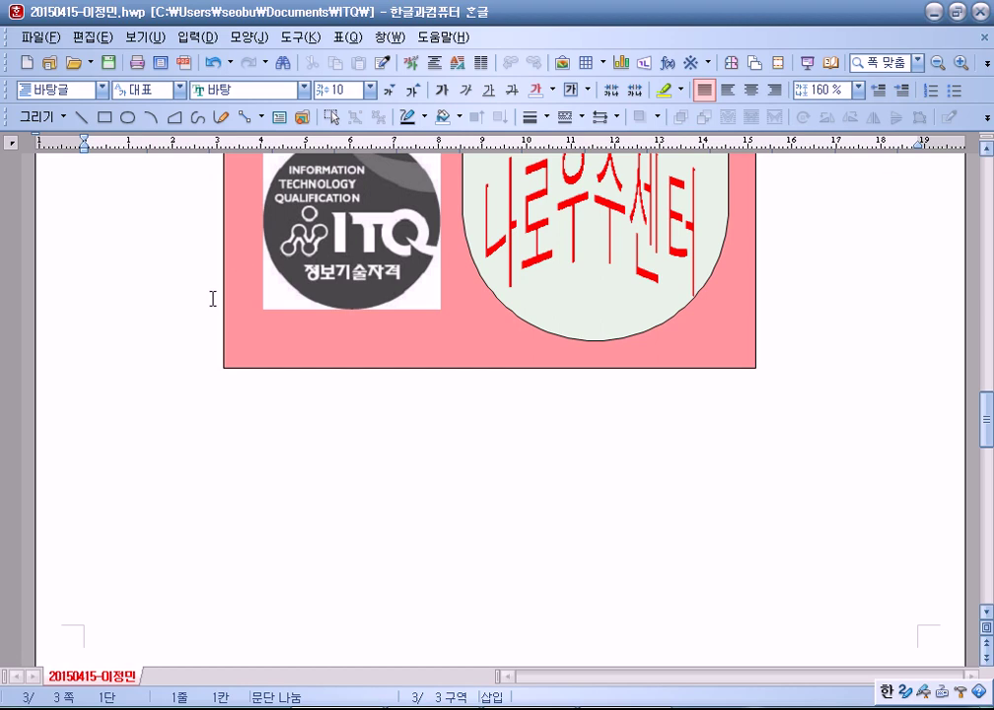
scroll(180, 417, down, 4)
scroll(204, 461, down, 2)
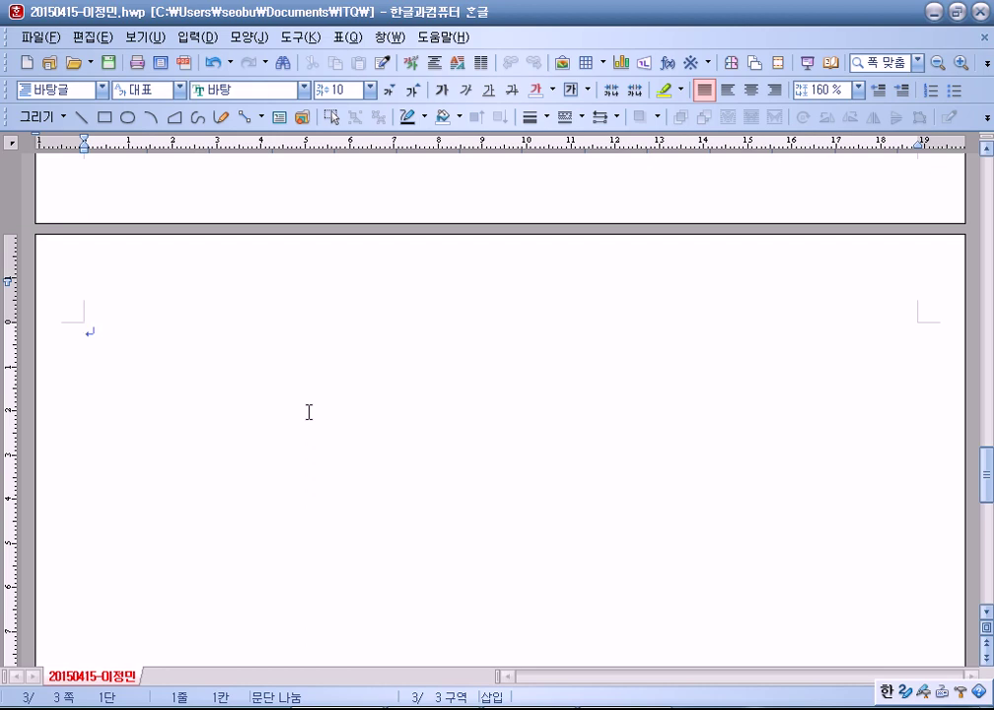
text(차세대 국가전ㄹ)
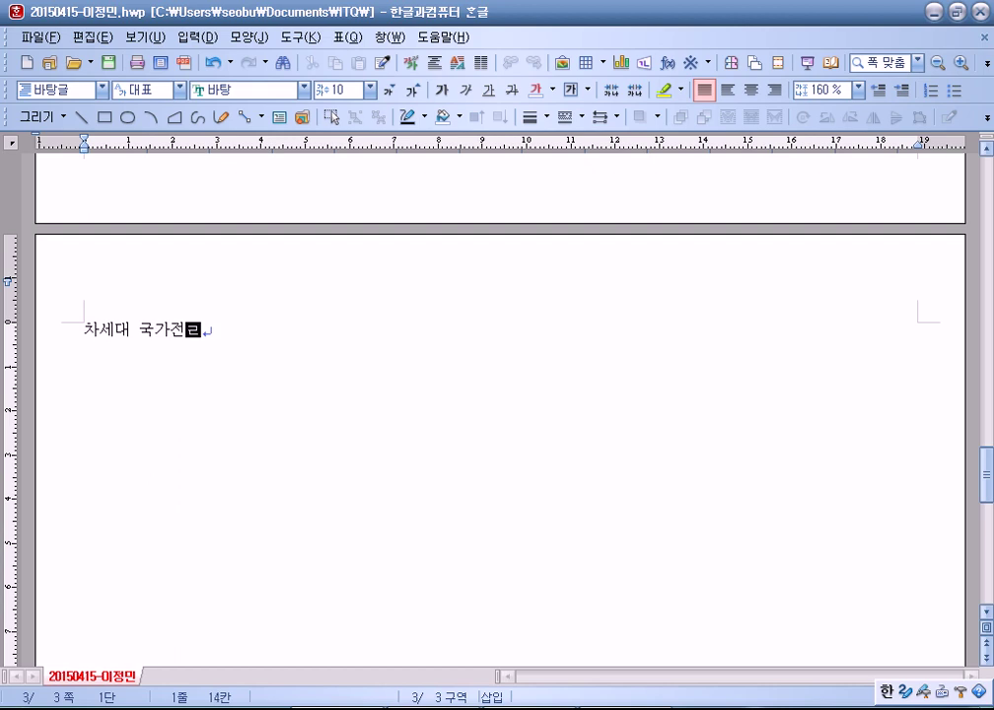
text(산업 ;ㅅ)
key(BackSpace)
key(BackSpace)
text('스마트 )
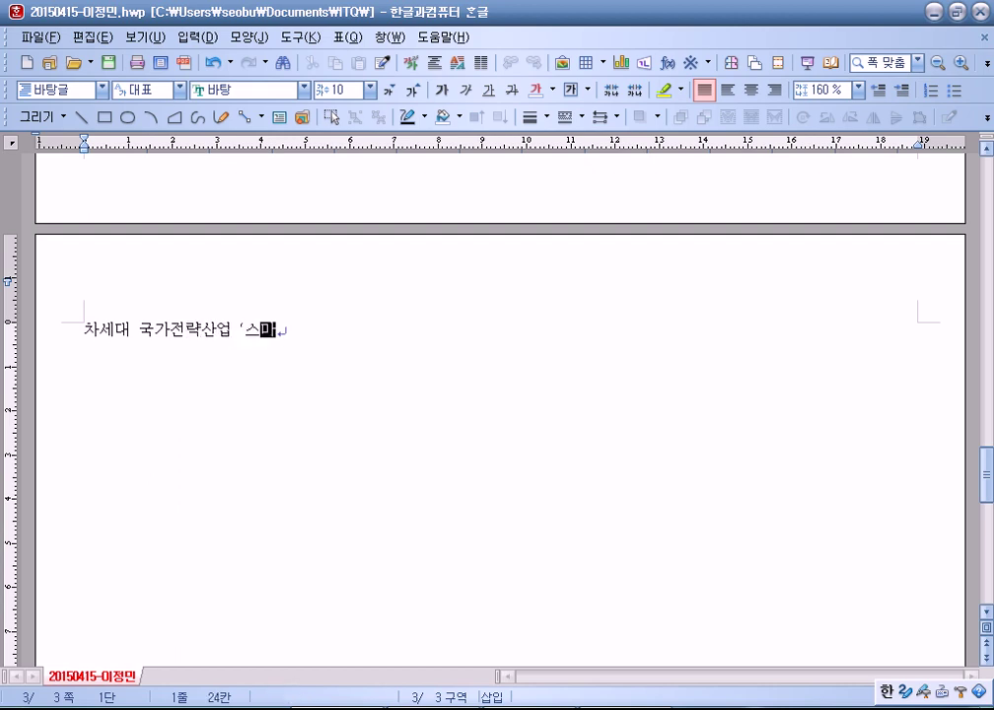
text(무인기')
key(Return)
key(Return)
Step: Begin the body paragraph below the page 3 title with 라이트 형제가 엔진을 사용하여
text(라이트 형체)
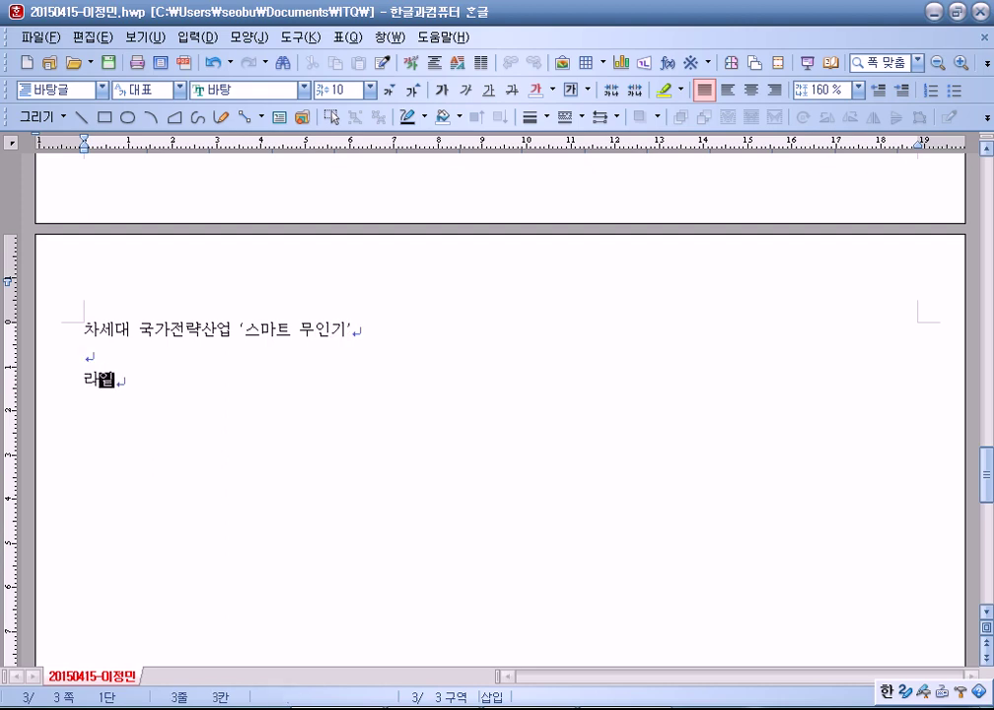
text(가 엔진을 )
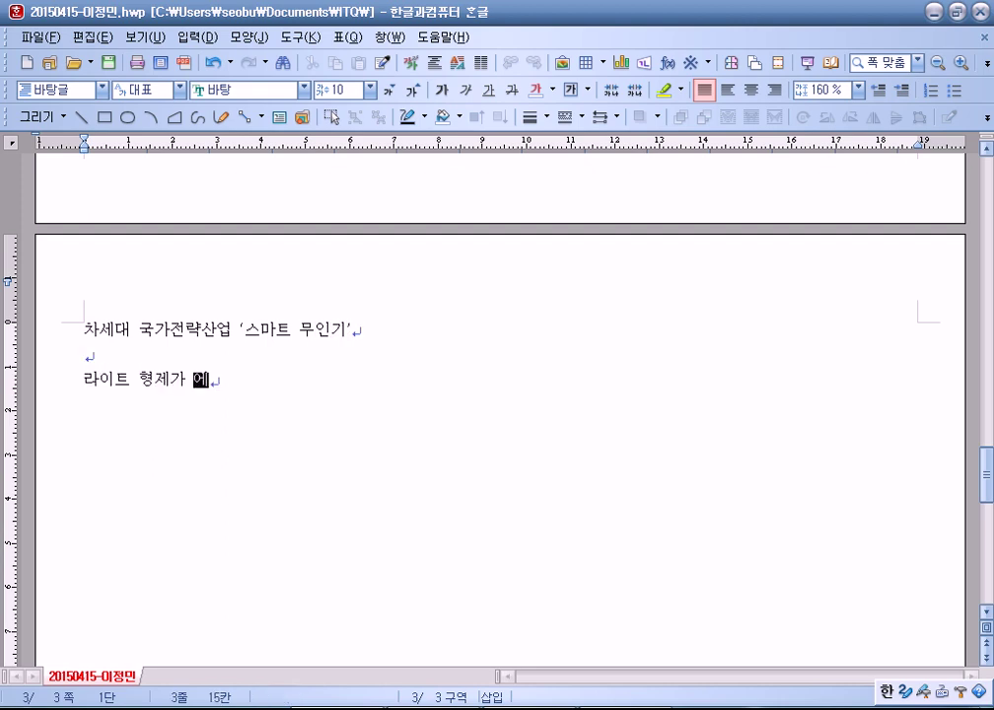
text(사용하여)
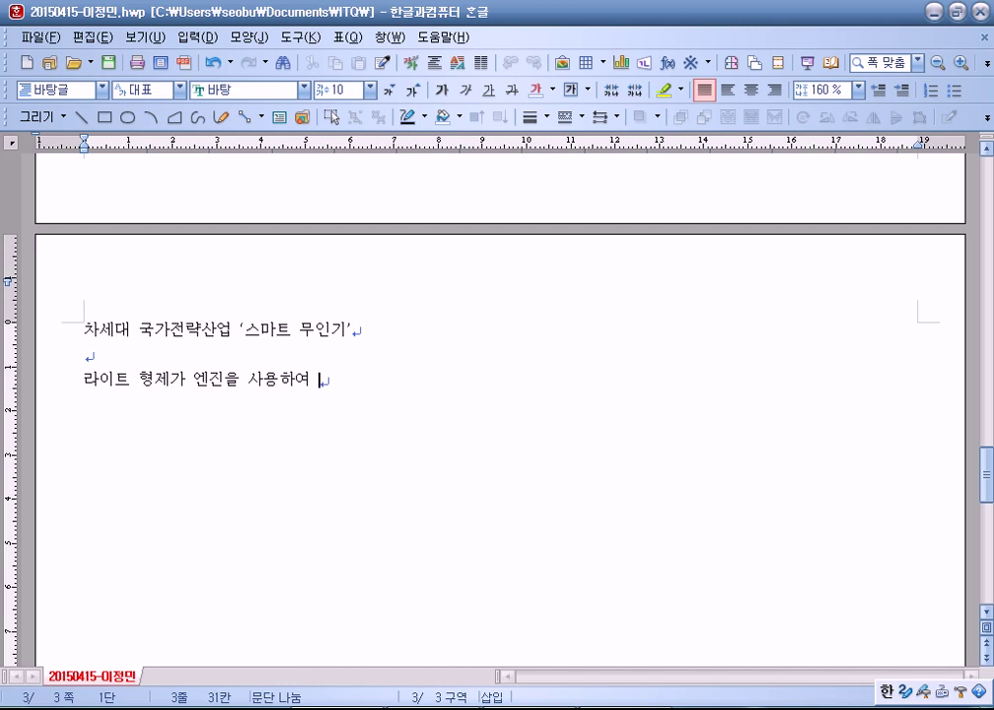
Step: Examine the document's layout from the table and chart on page 1 through to the title on page 3
drag(83, 328, 170, 384)
click(358, 431)
scroll(335, 439, up, 5)
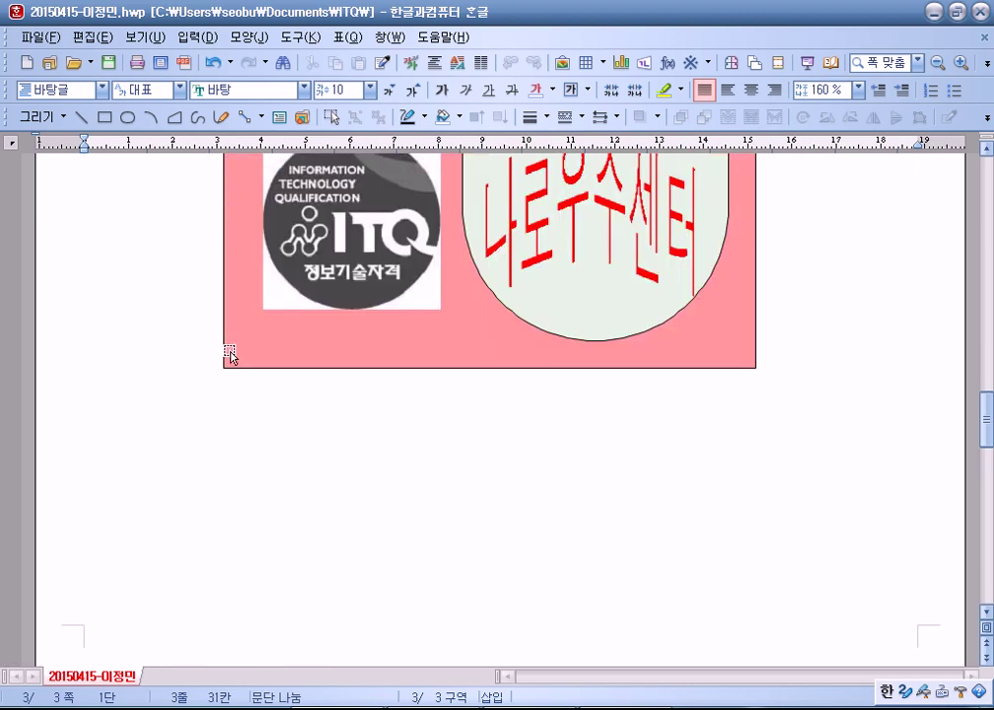
scroll(230, 358, up, 5)
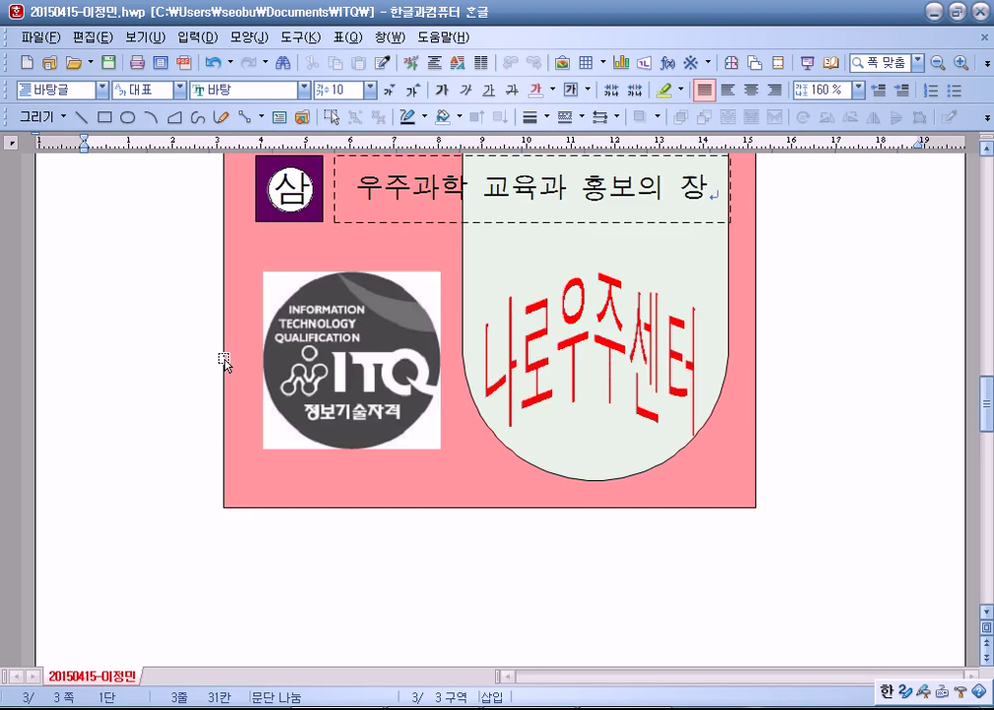
drag(986, 382, 986, 197)
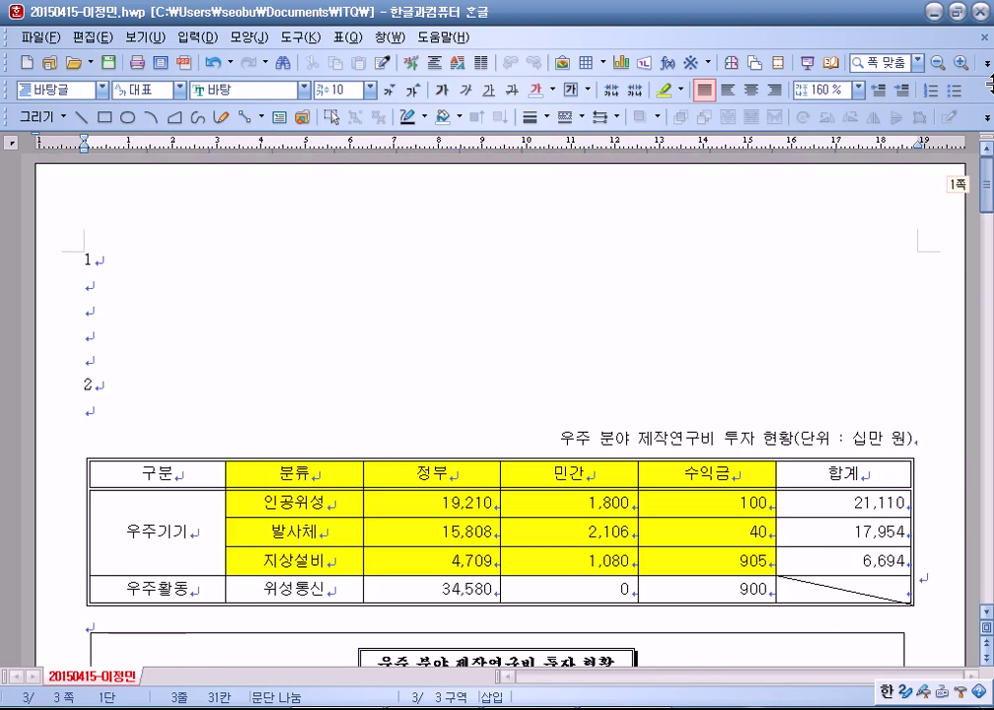
scroll(212, 334, down, 10)
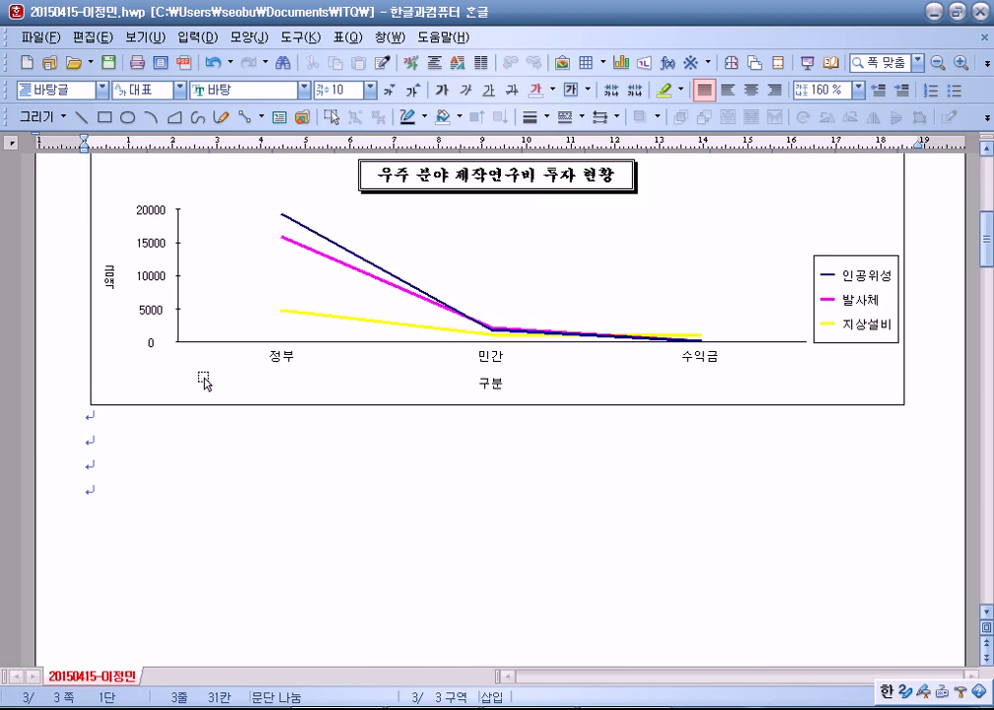
scroll(214, 365, down, 10)
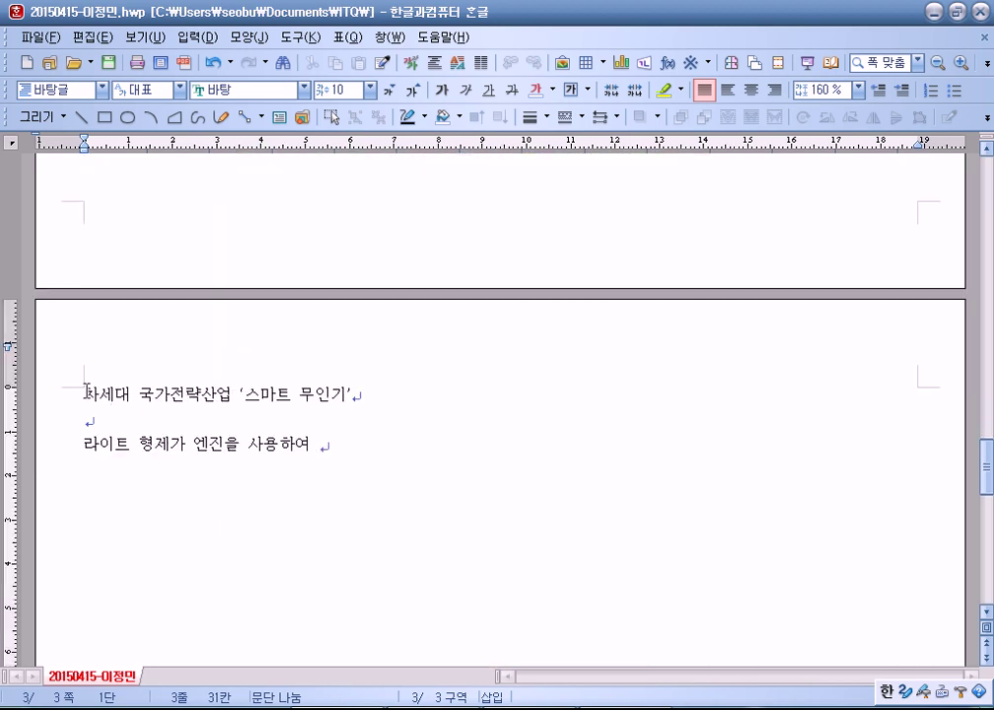
click(81, 398)
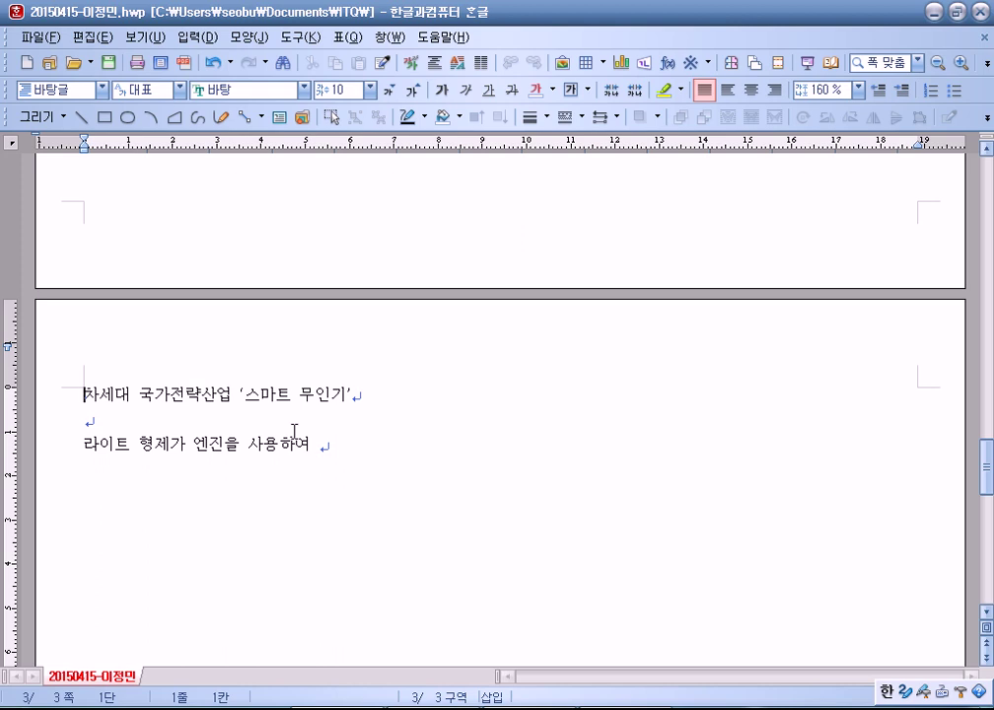
Step: Compare the section and page positions of the page 2 word art and the start of the page 3 title
scroll(294, 431, up, 5)
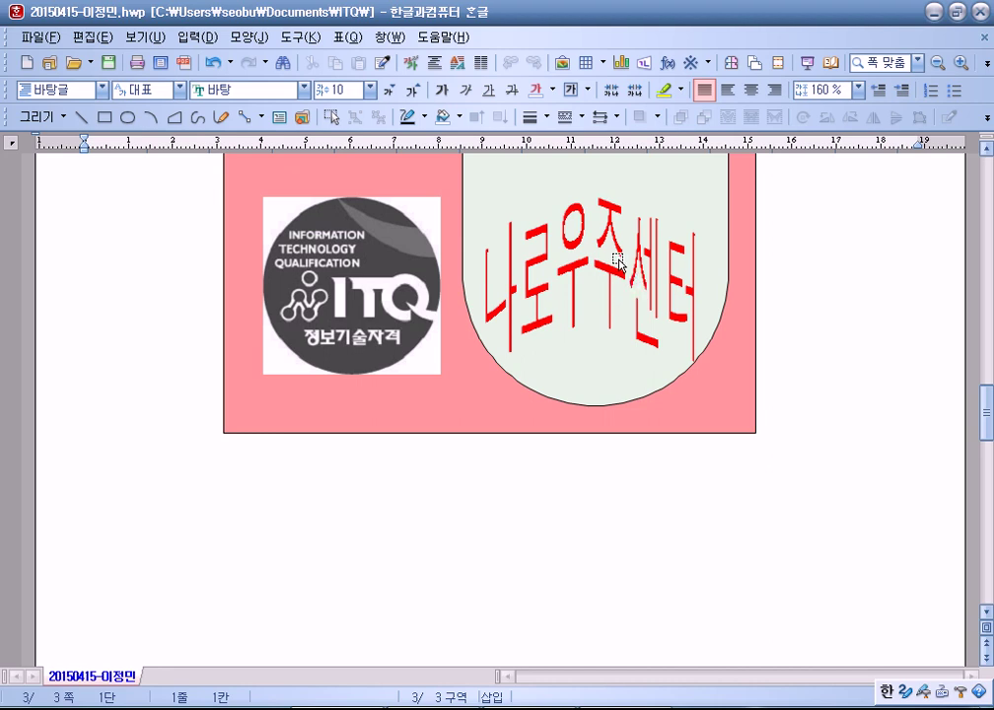
click(606, 262)
click(791, 295)
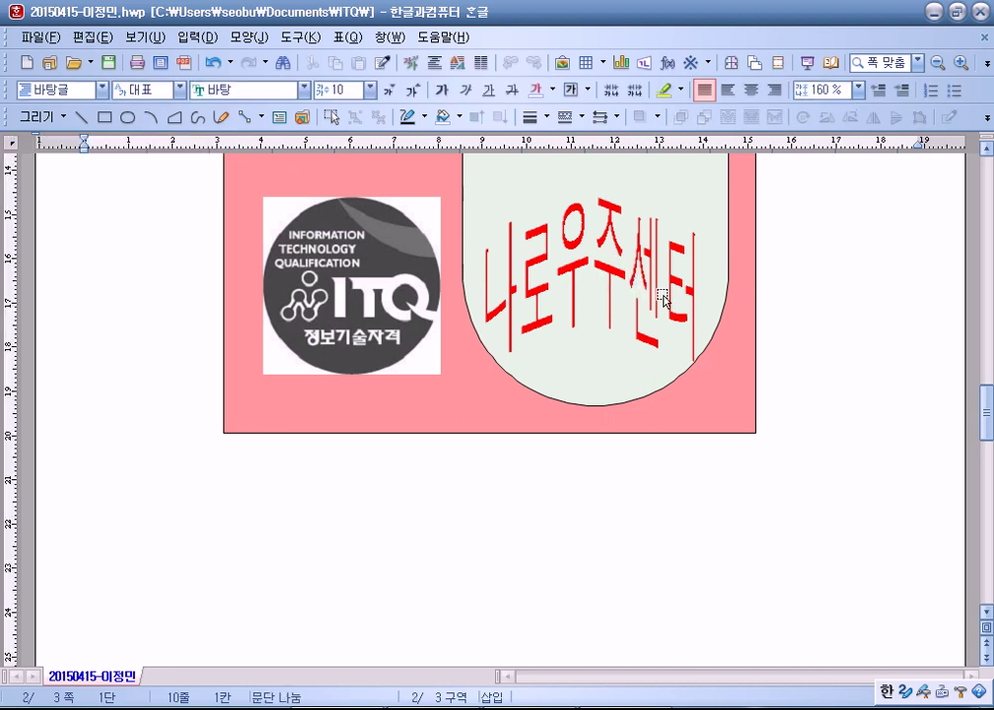
click(603, 280)
scroll(506, 315, down, 3)
scroll(59, 492, down, 4)
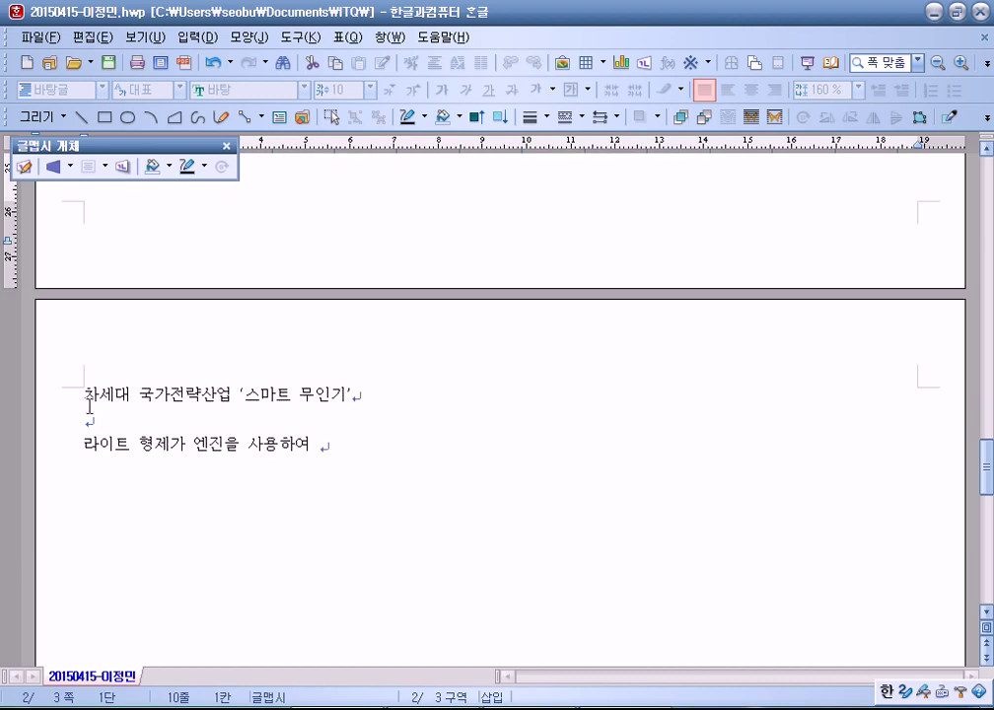
click(87, 399)
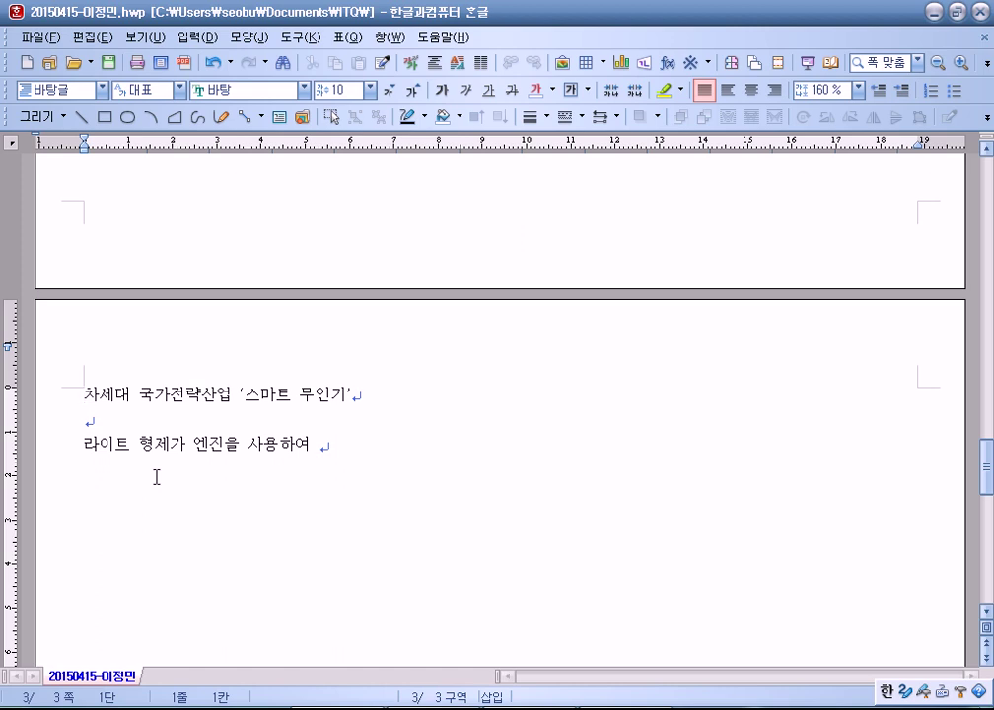
scroll(182, 426, down, 3)
scroll(181, 377, up, 12)
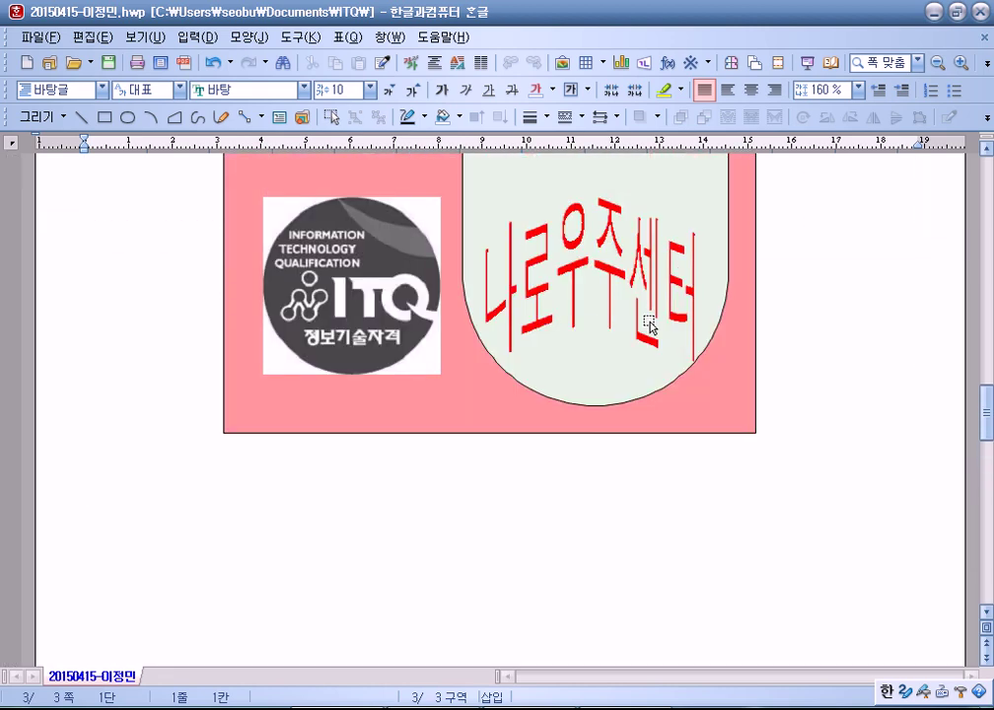
click(580, 288)
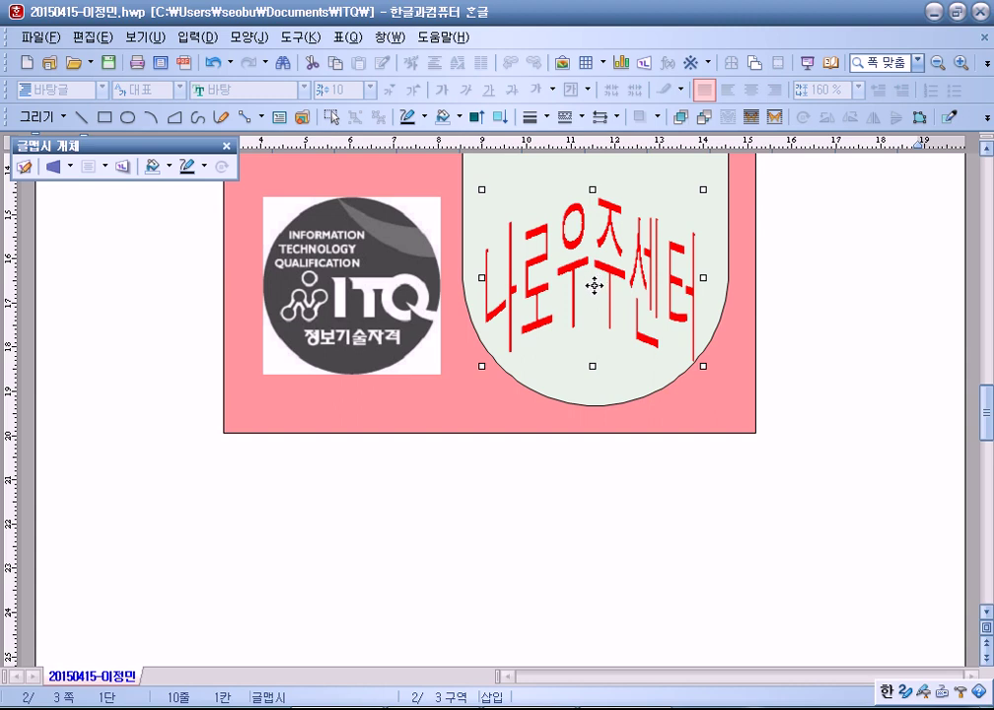
scroll(447, 162, down, 10)
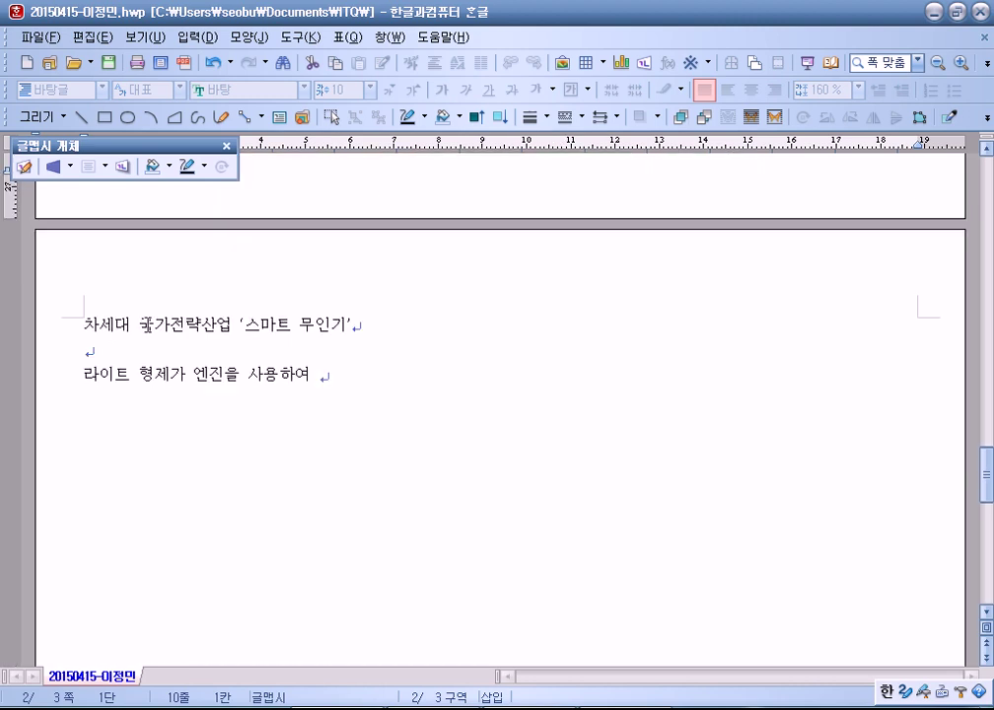
click(85, 324)
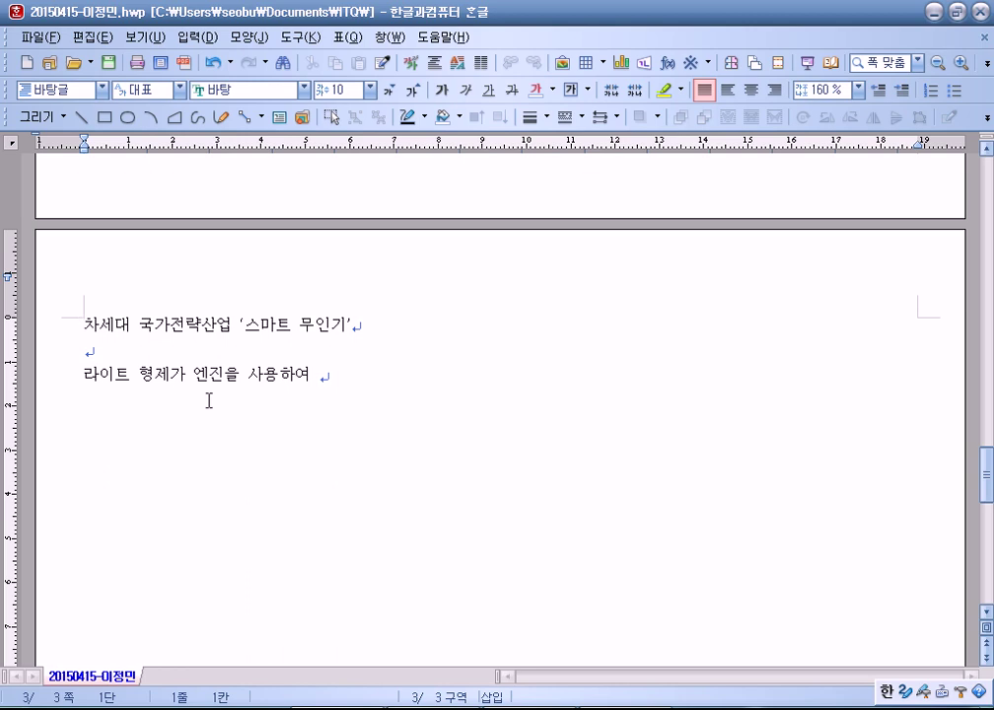
click(205, 39)
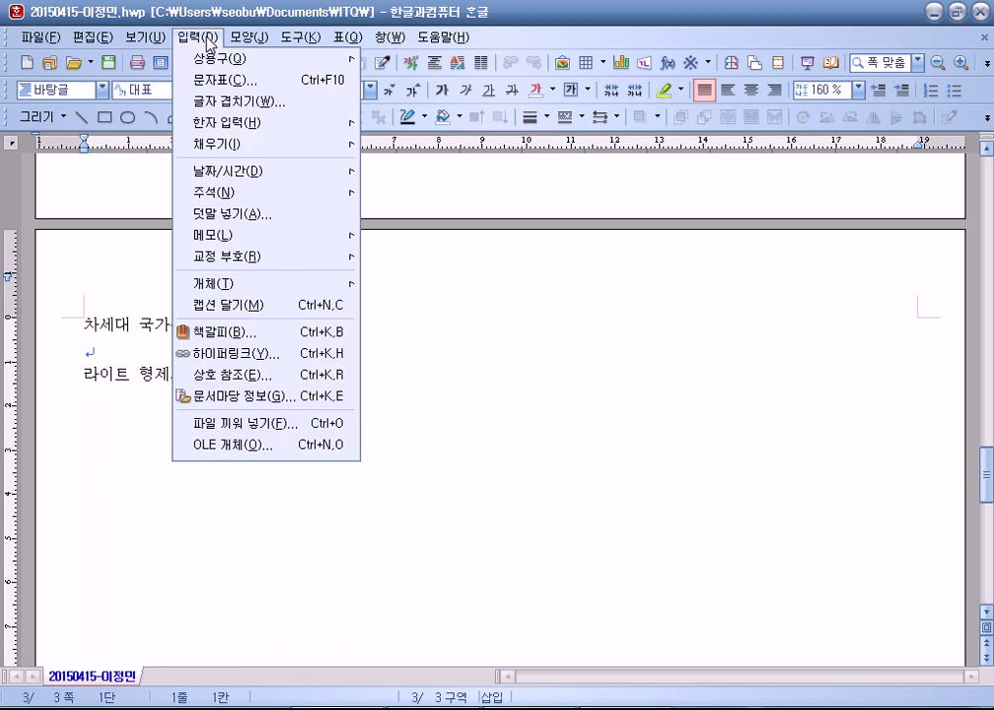
click(240, 333)
drag(514, 181, 630, 134)
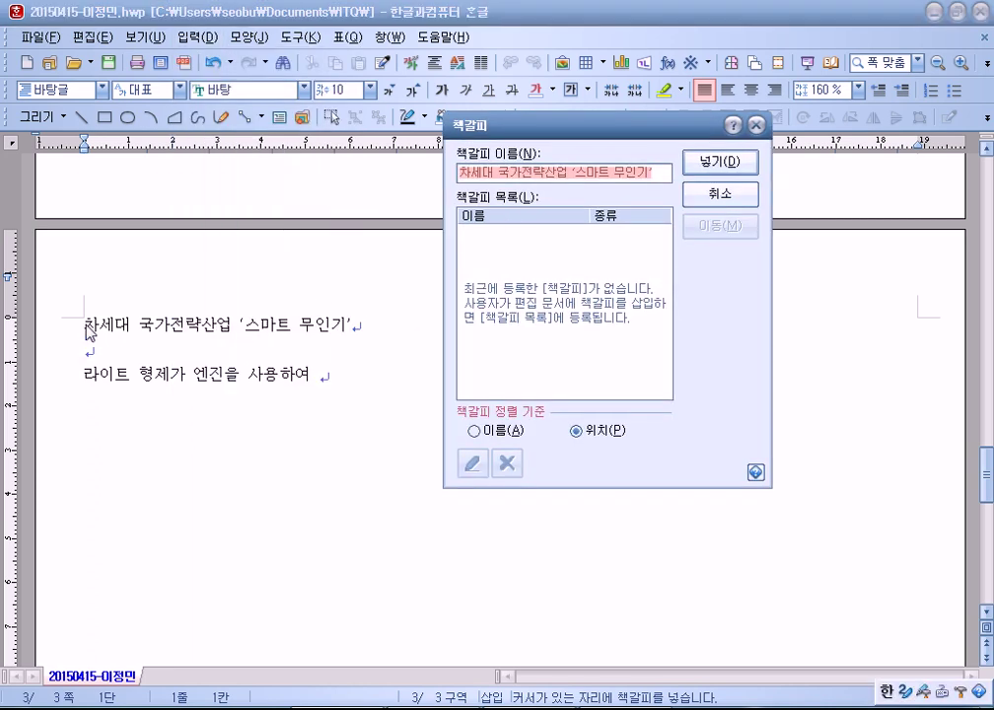
click(720, 193)
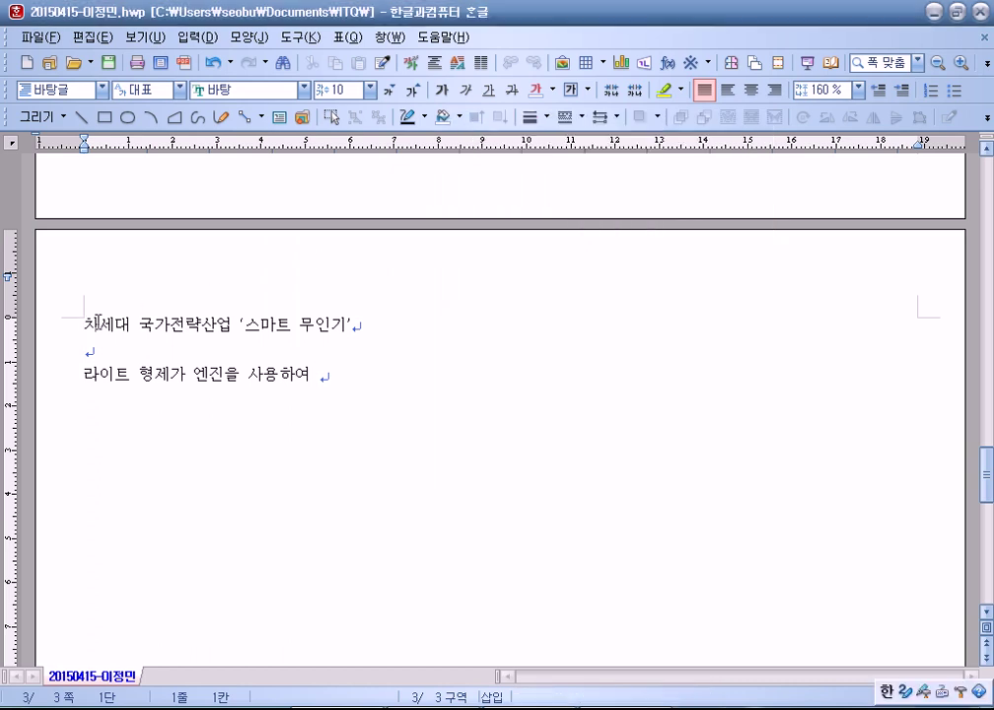
Step: Try to insert a bookmark named 무인기 at the start of the page 3 title
click(197, 37)
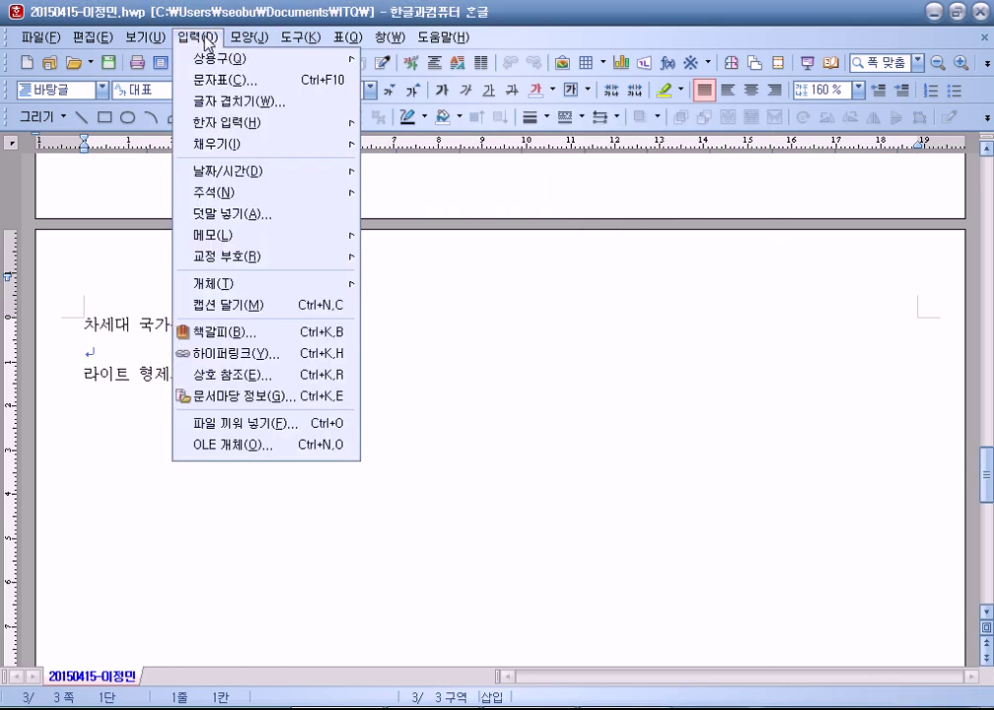
click(216, 334)
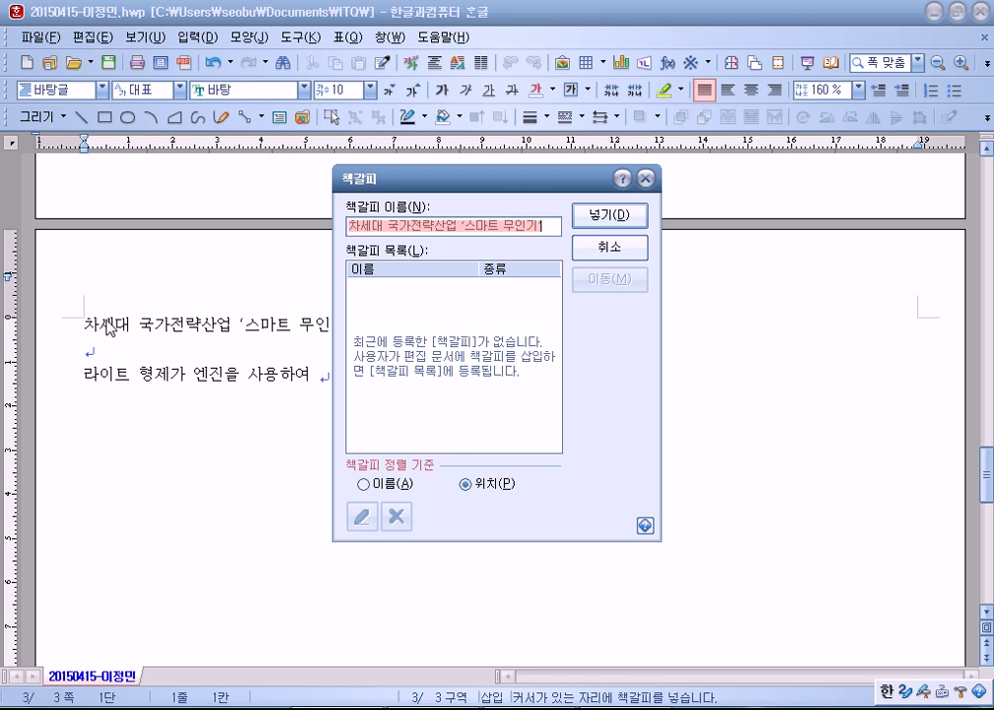
drag(505, 226, 216, 191)
key(BackSpace)
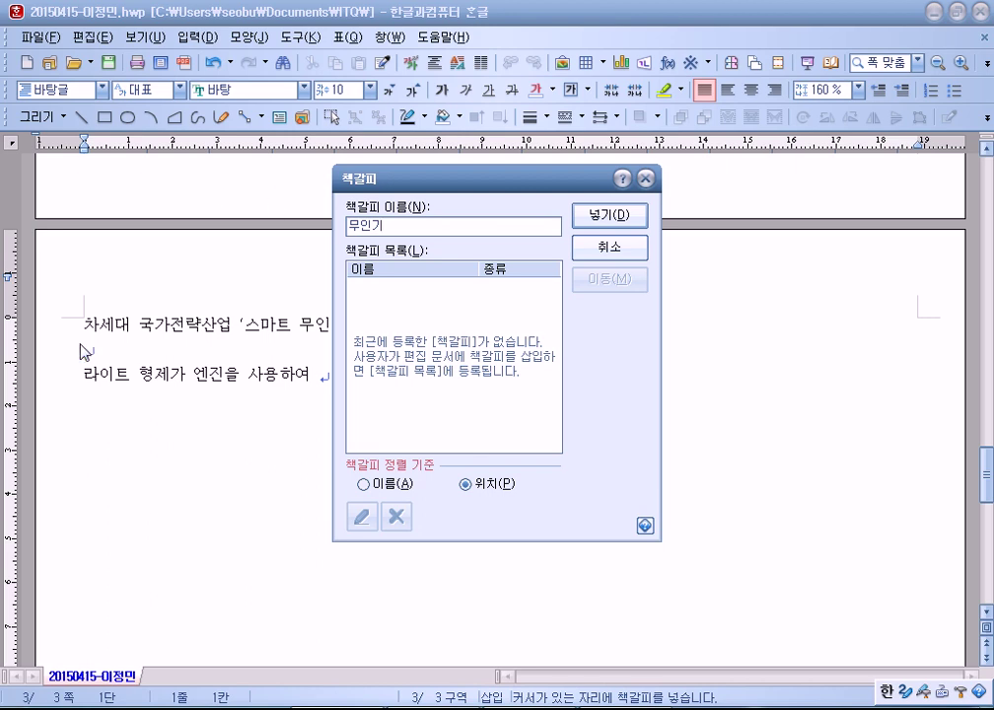
key(Return)
drag(84, 325, 365, 327)
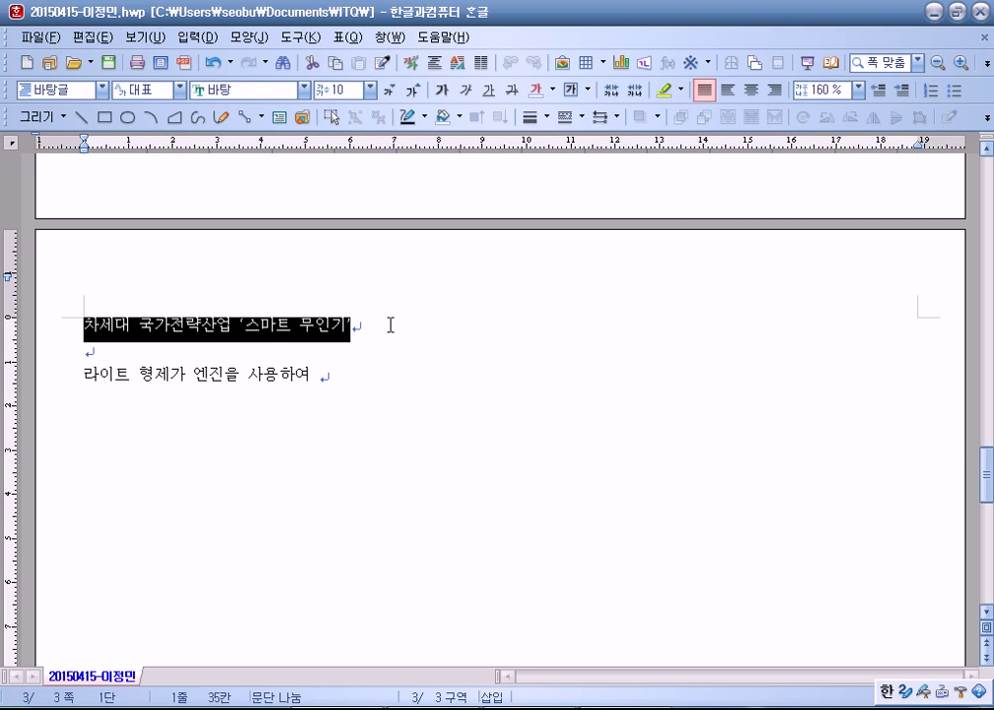
click(370, 320)
Step: Insert a bookmark named 무인기 directly before the first character of the page 3 title
click(84, 325)
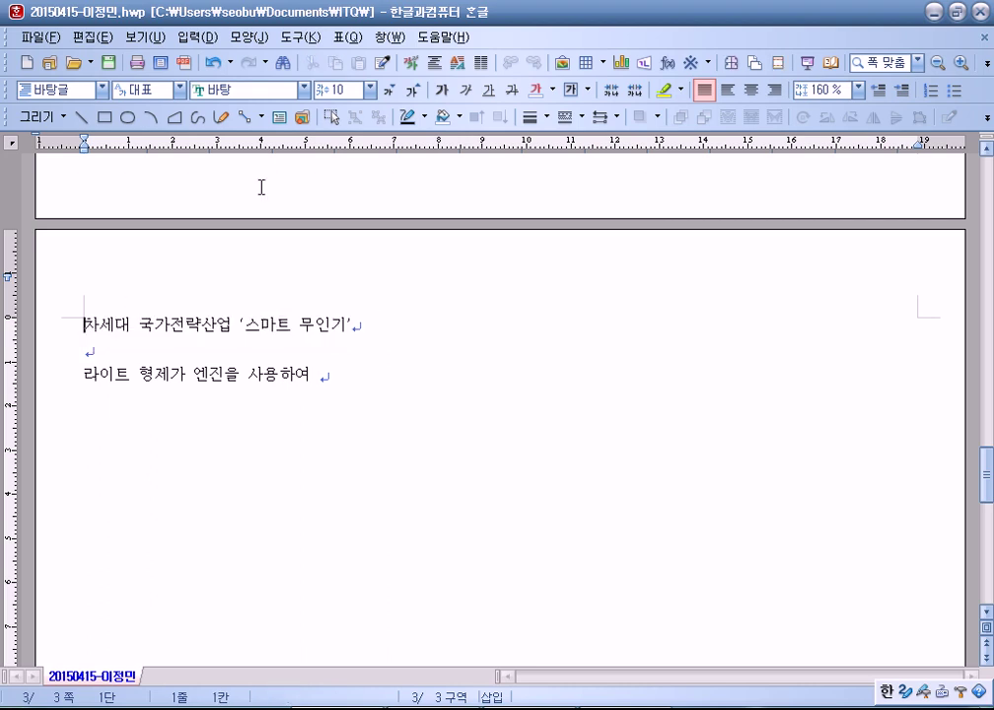
click(196, 37)
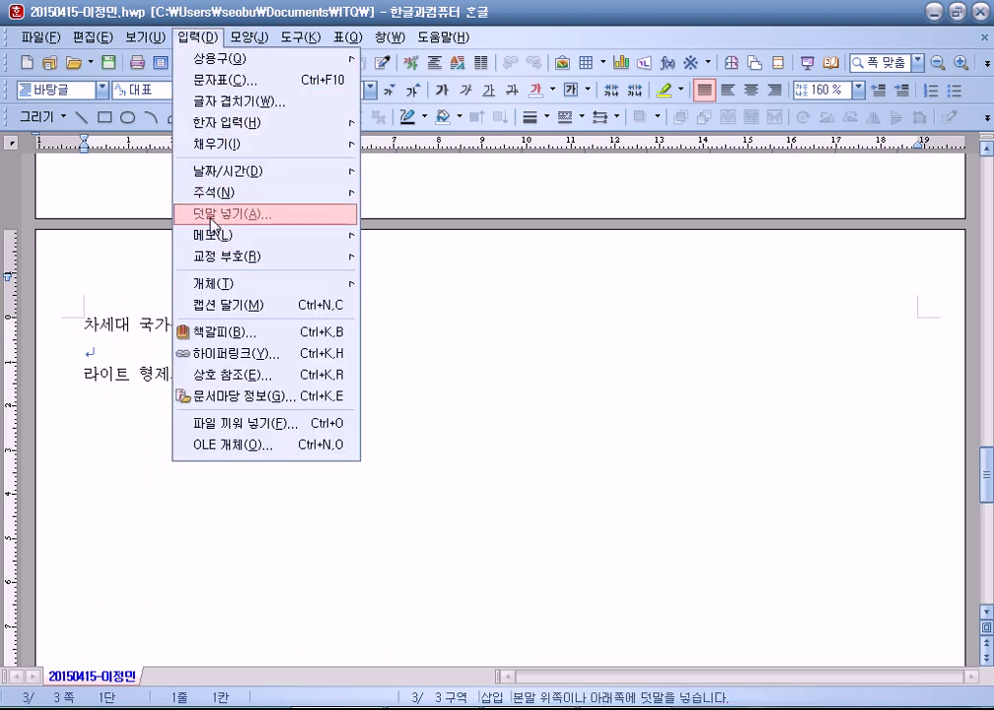
click(217, 331)
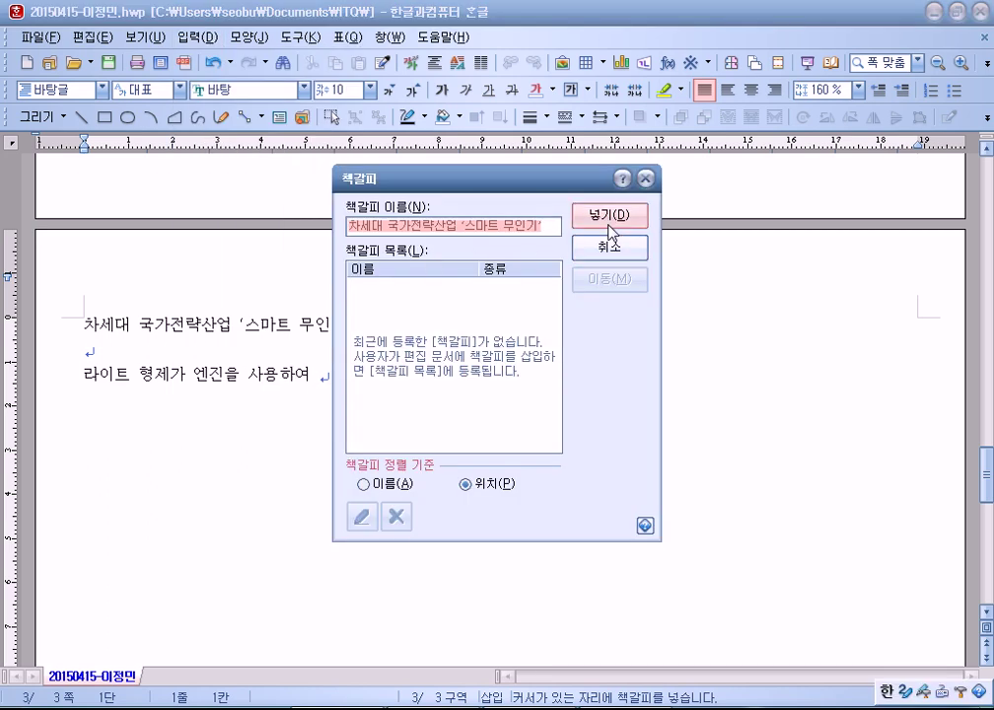
text(무인기)
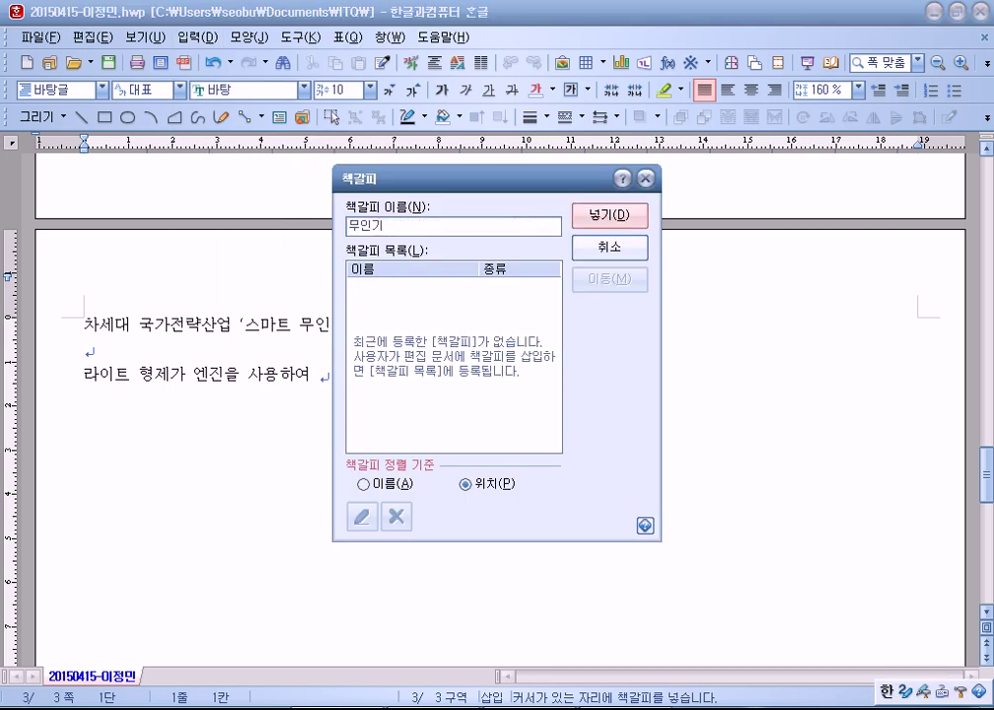
click(613, 213)
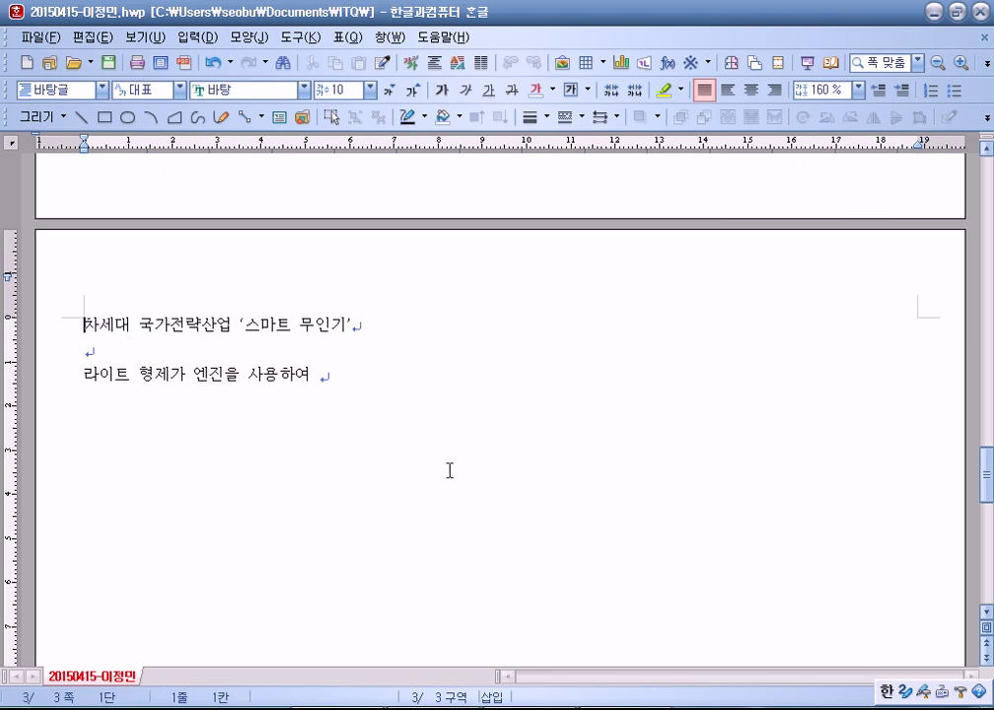
Step: Examine the 나로우주센터 word art on page 2, its available object commands, and the start of the page 3 title
scroll(446, 471, up, 3)
scroll(443, 477, up, 3)
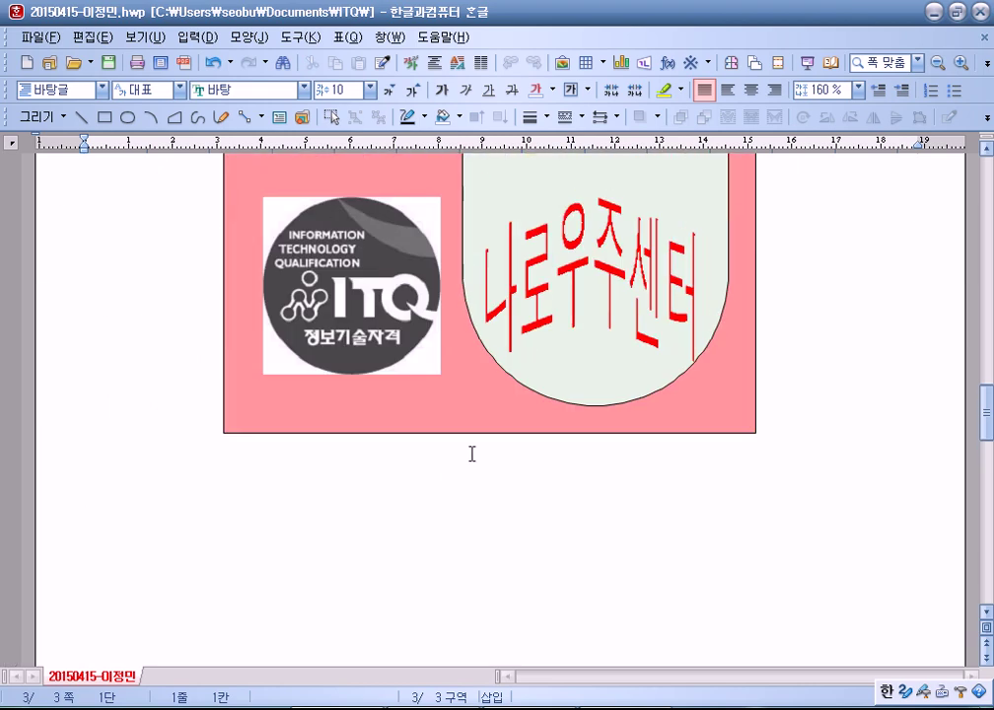
click(601, 279)
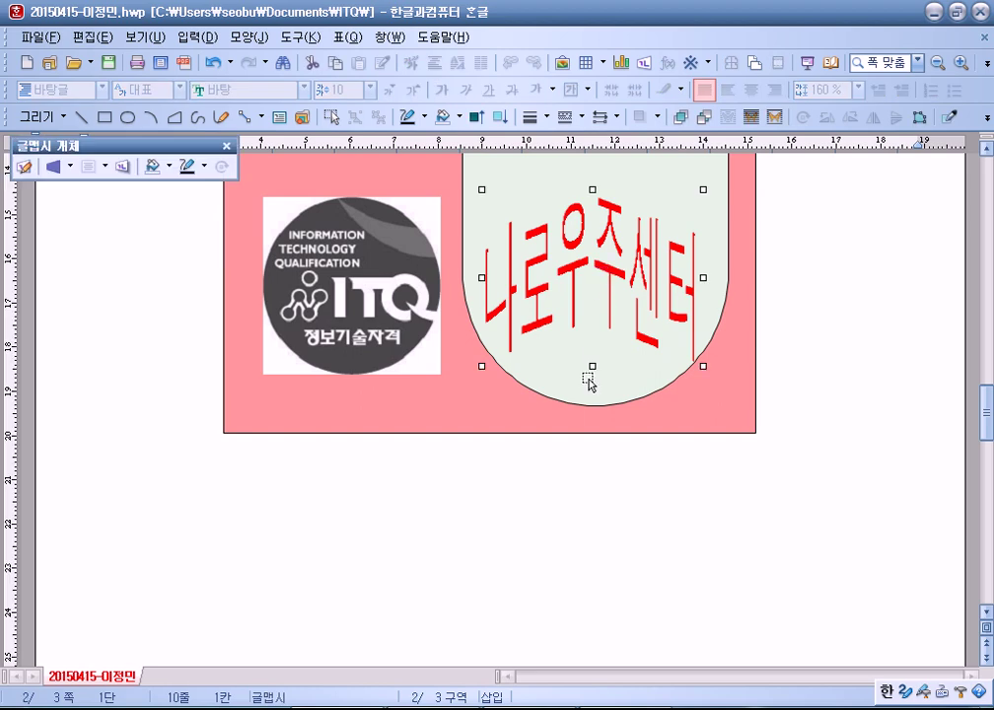
scroll(486, 394, down, 6)
click(86, 396)
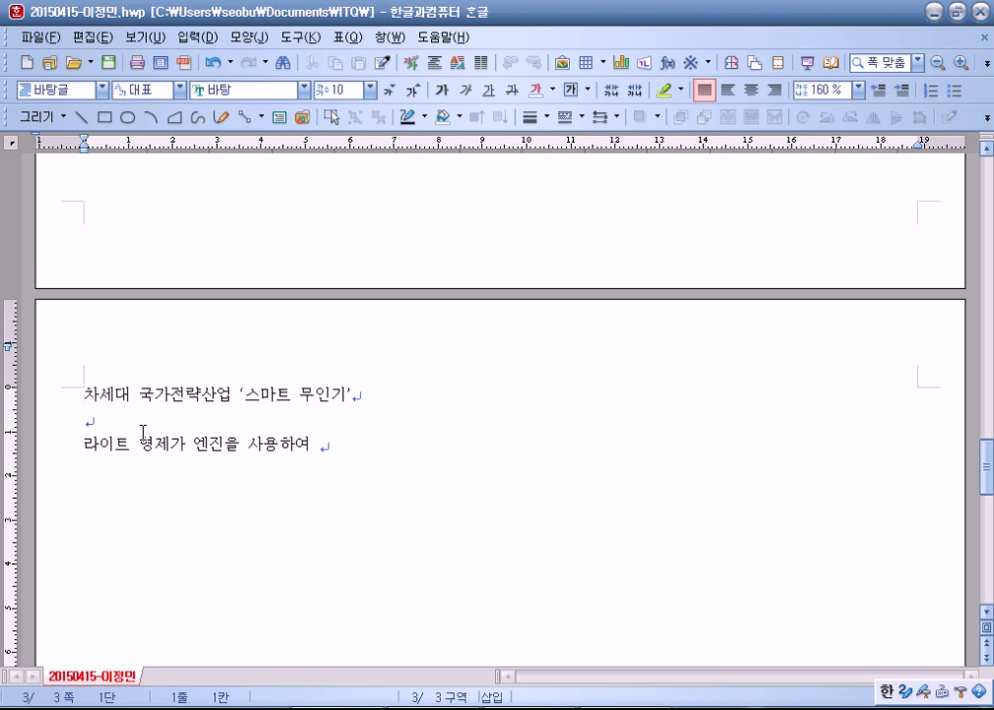
scroll(143, 435, up, 5)
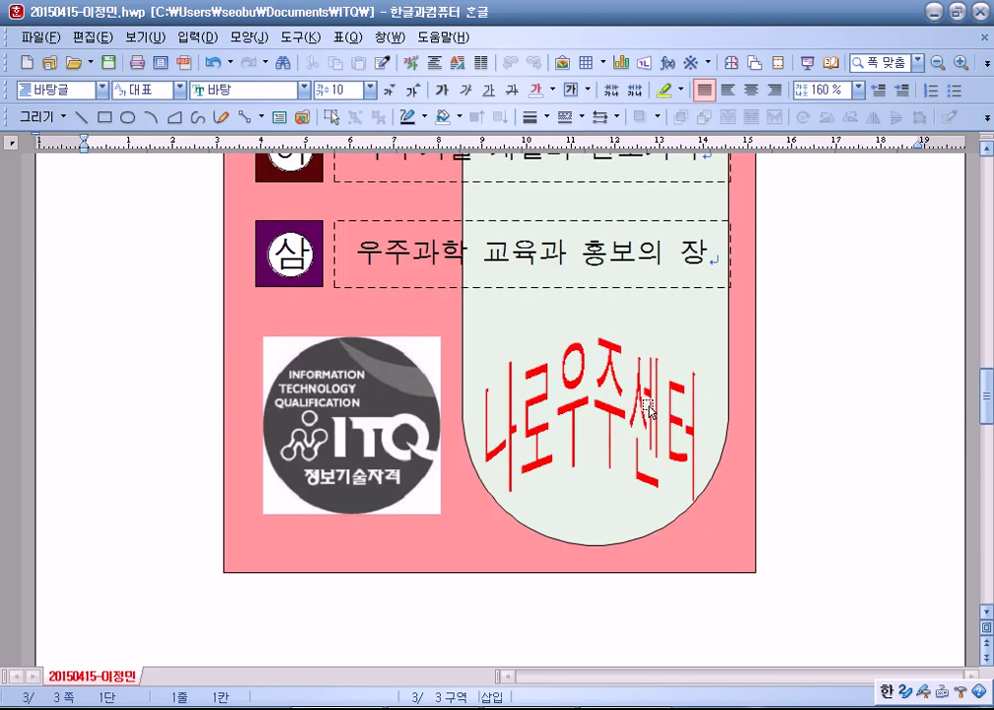
click(649, 411)
scroll(585, 424, down, 3)
right_click(615, 195)
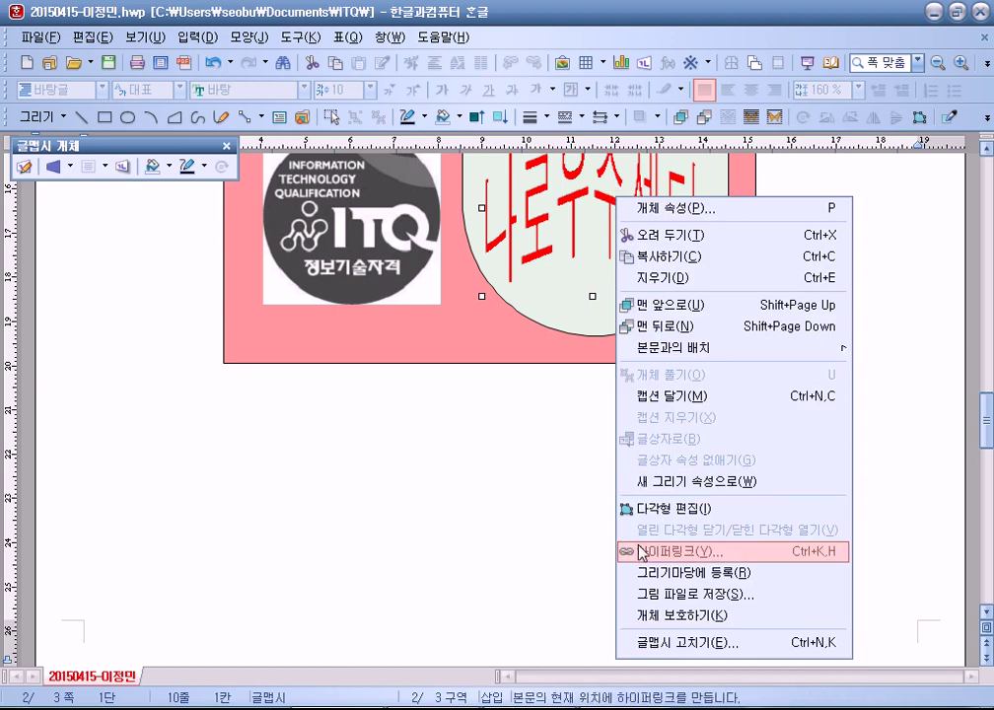
click(466, 450)
scroll(364, 421, up, 3)
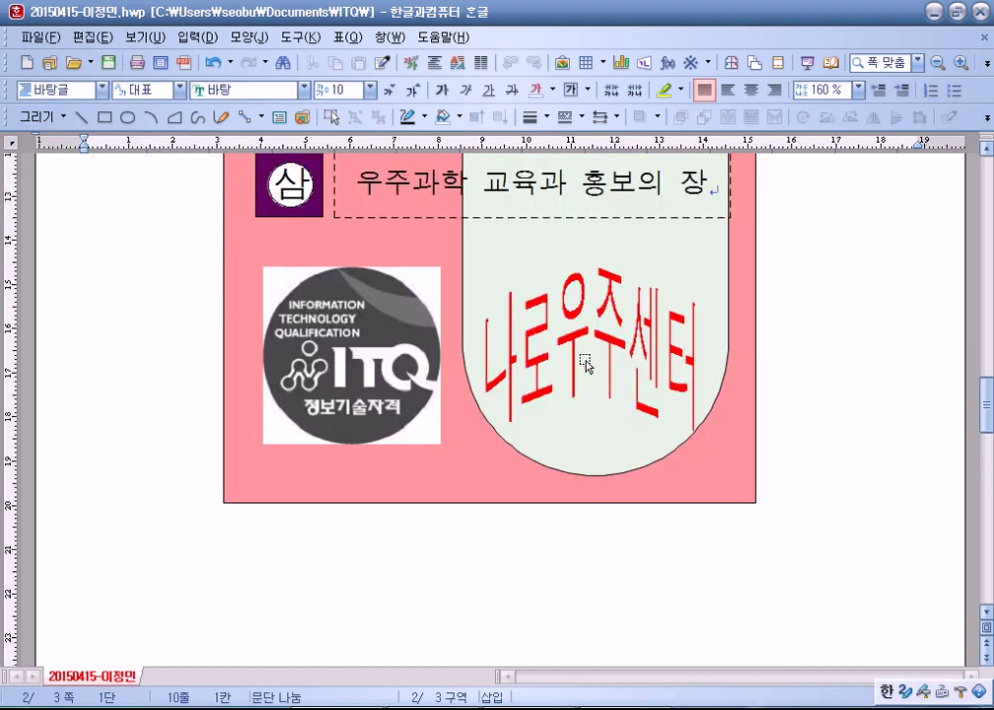
Step: Try to hyperlink the 나로우주센터 word art to the 무인기 bookmark, and check the title on page 3
click(586, 362)
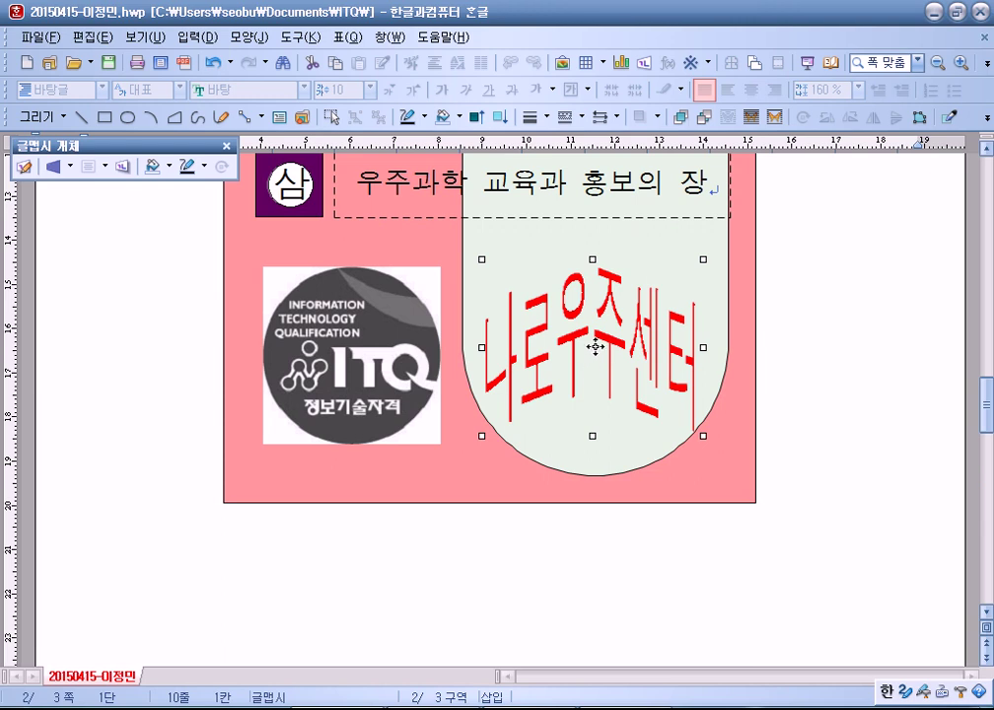
right_click(595, 339)
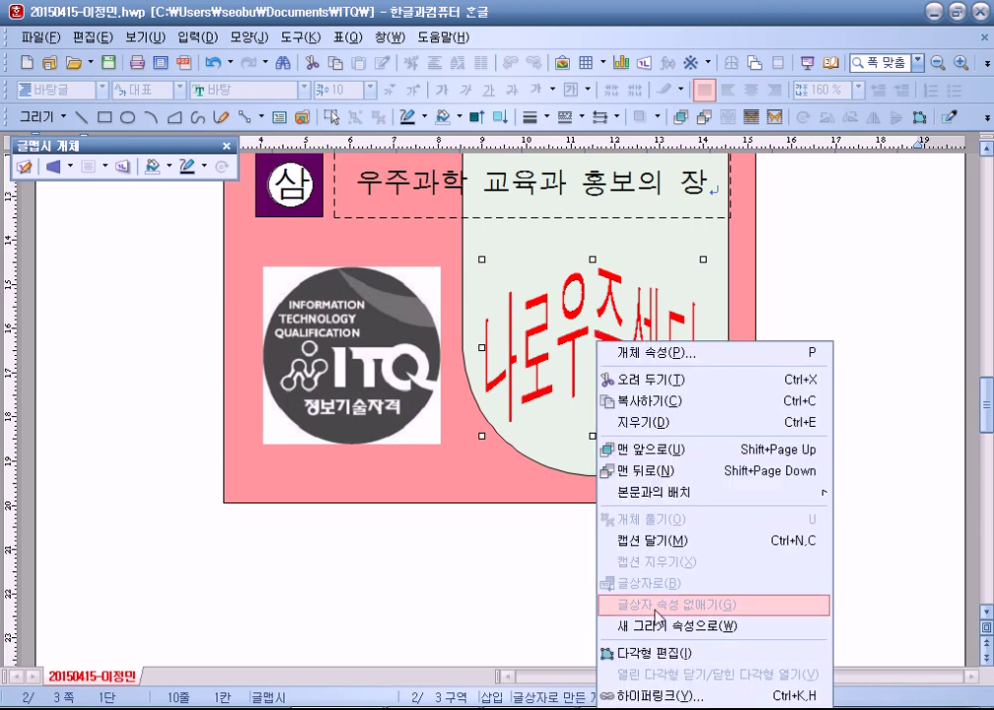
click(636, 696)
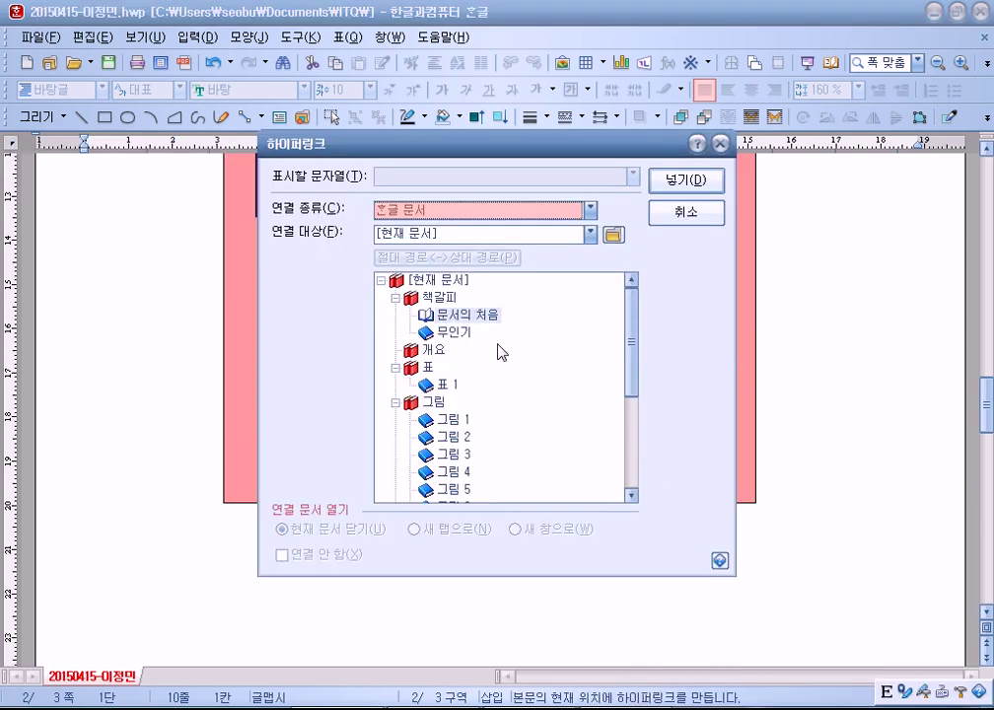
click(453, 333)
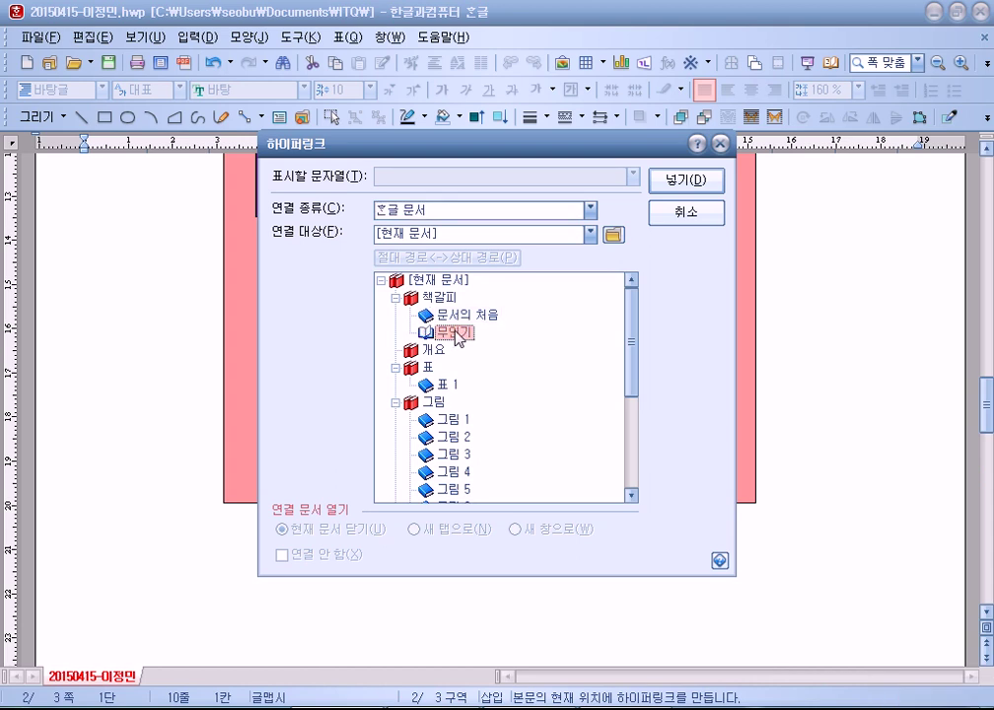
click(687, 181)
scroll(637, 384, down, 5)
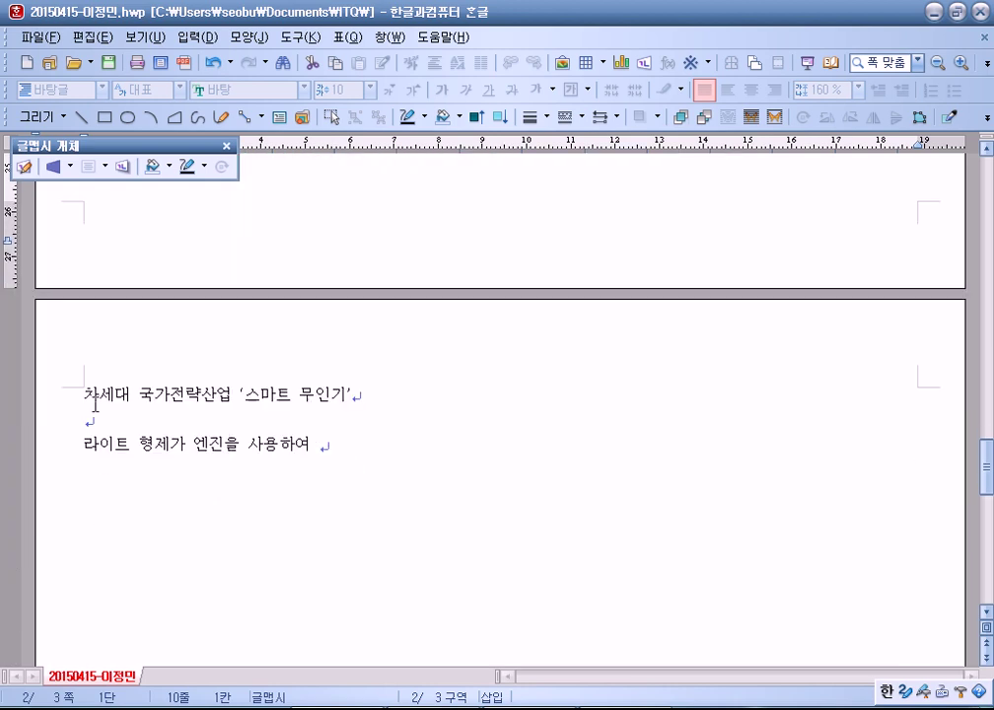
click(88, 396)
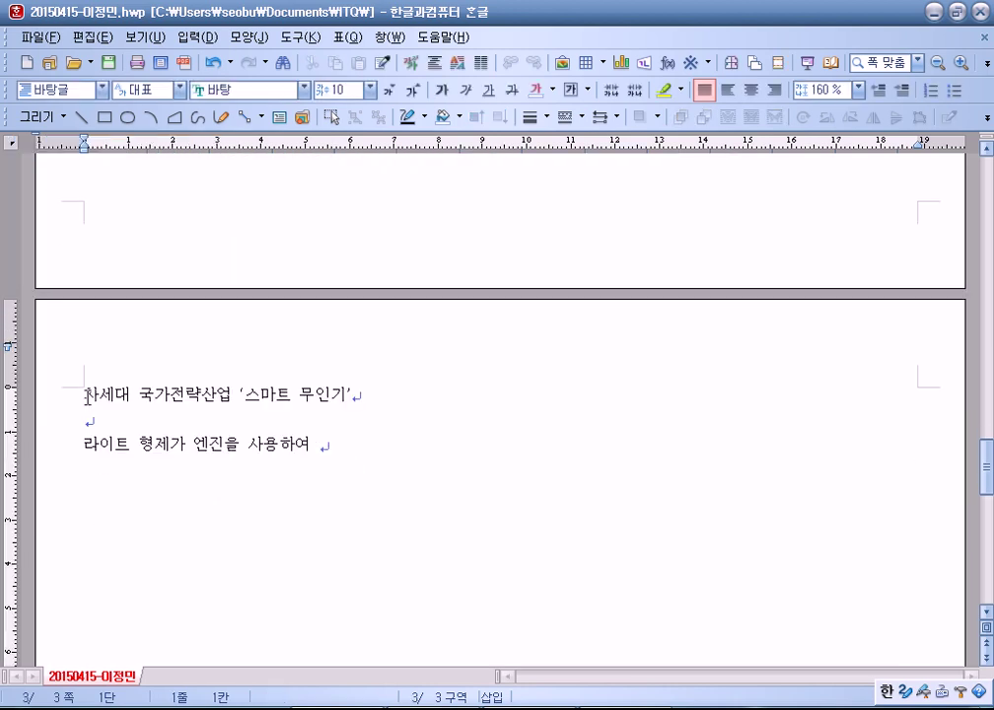
Step: Add a hyperlink to the 나로우주센터 word art on page 2, targeting the 무인기 bookmark in the current document
scroll(555, 333, up, 10)
click(611, 202)
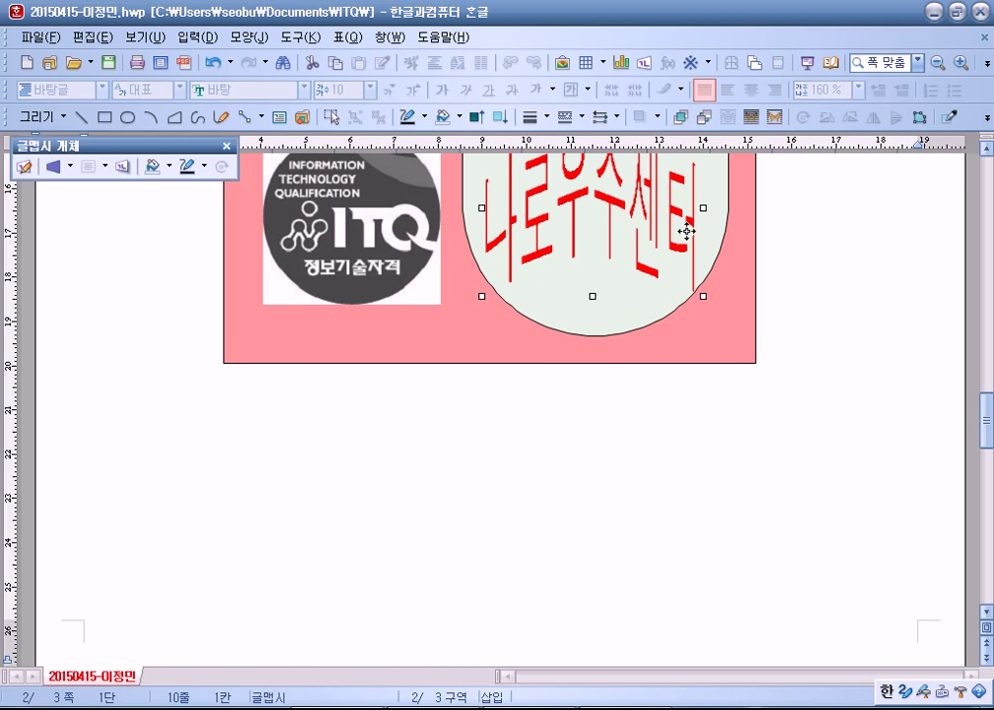
right_click(607, 194)
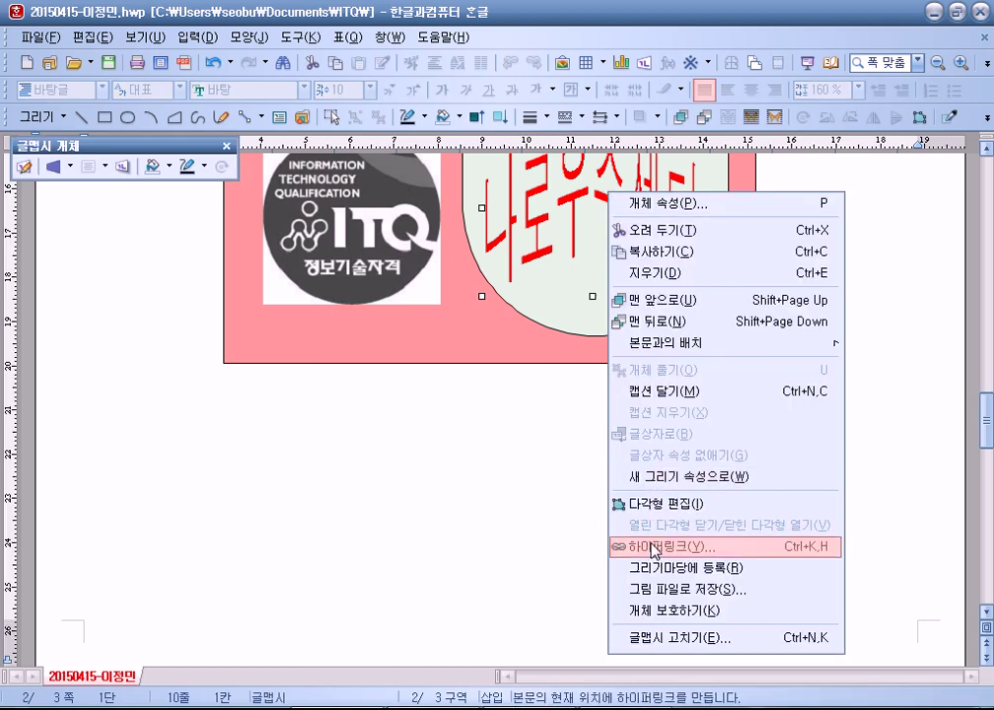
click(651, 549)
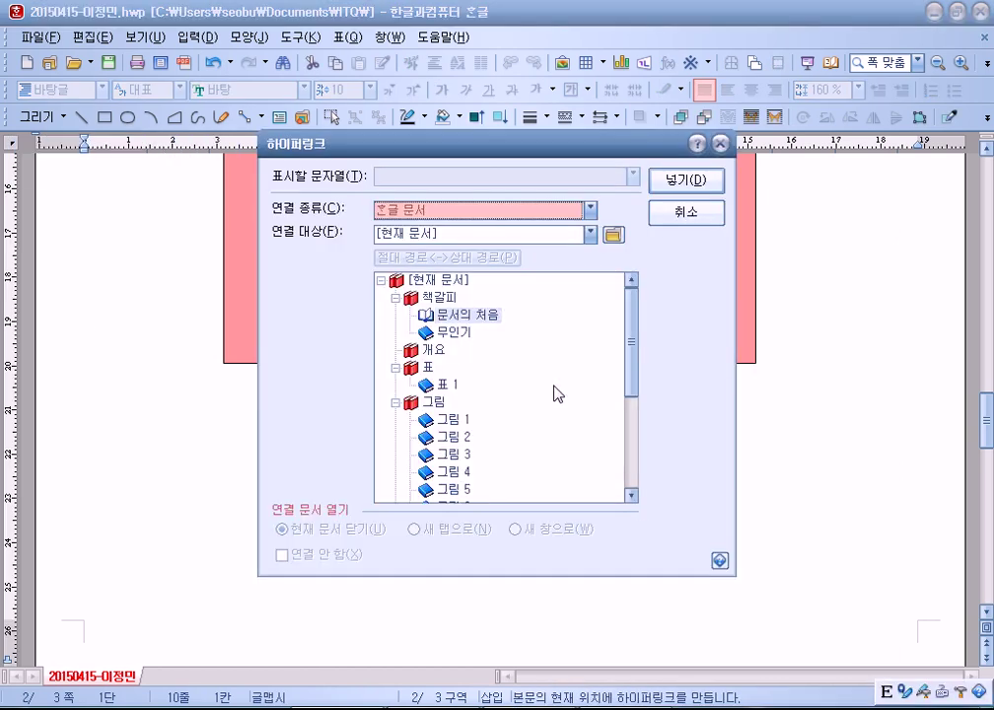
click(454, 335)
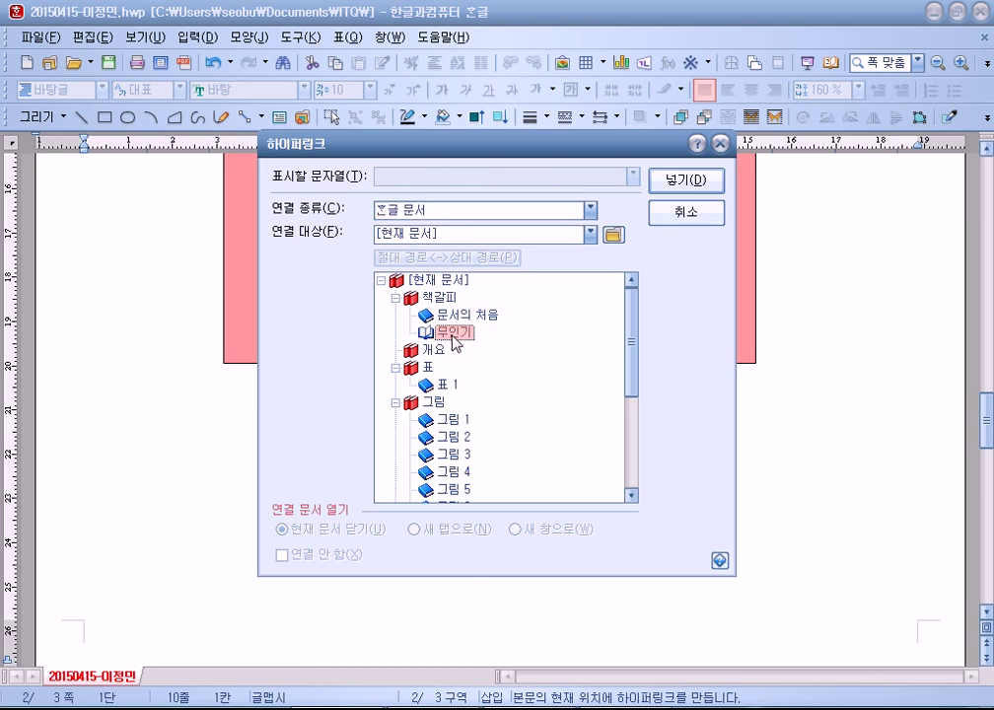
click(680, 186)
click(183, 525)
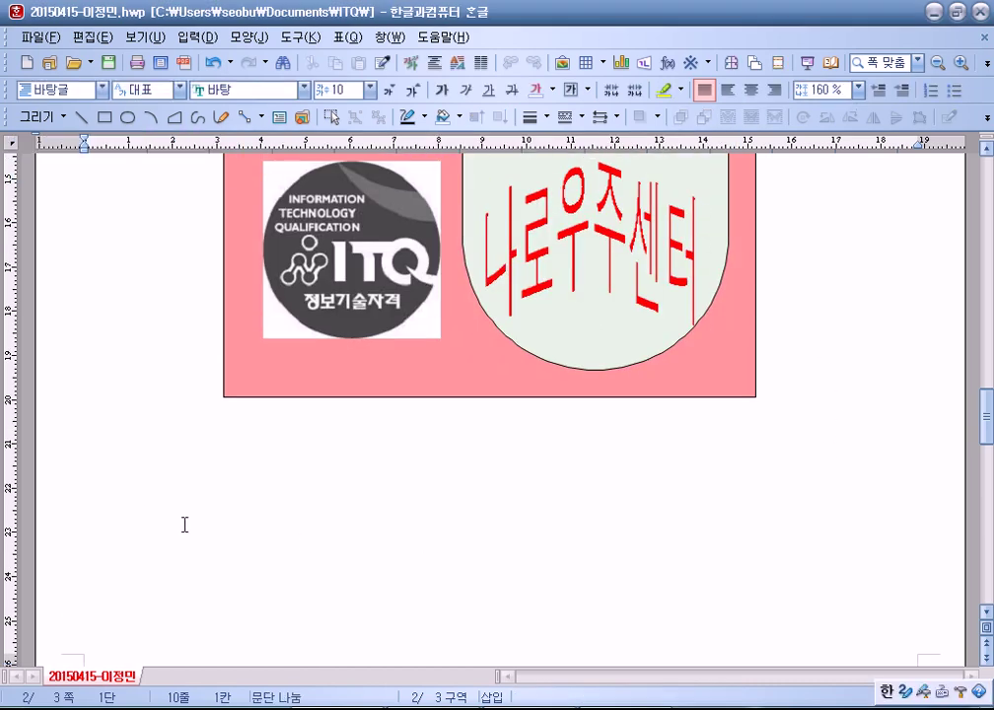
Step: Review the page 2 drawing and test the 나로우주센터 word art's hyperlink by following it
scroll(140, 513, up, 2)
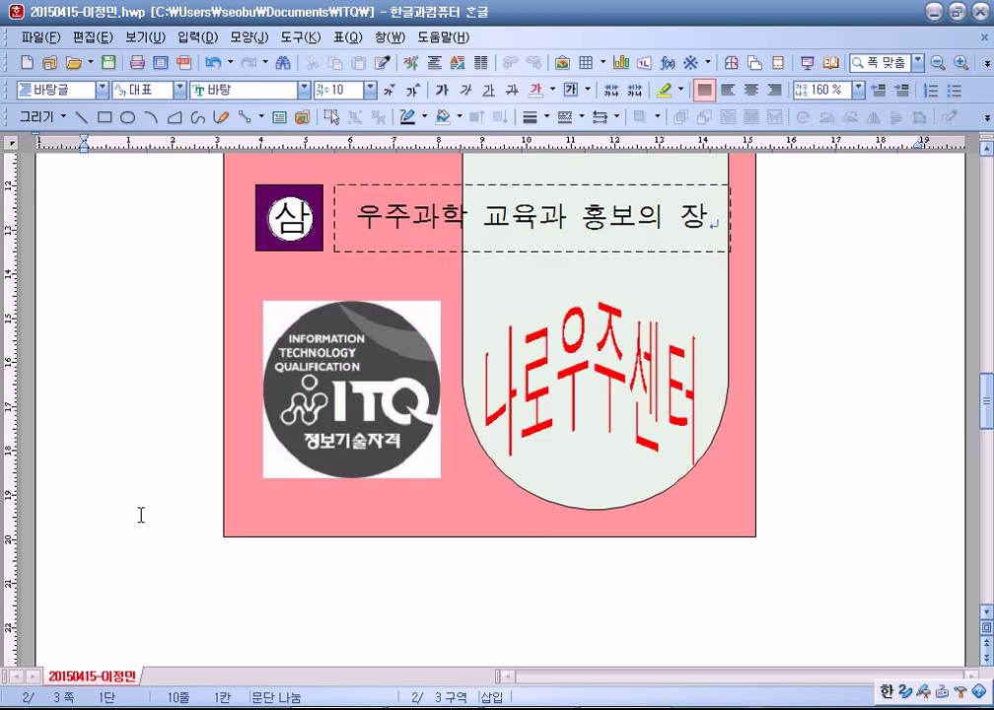
scroll(147, 242, up, 5)
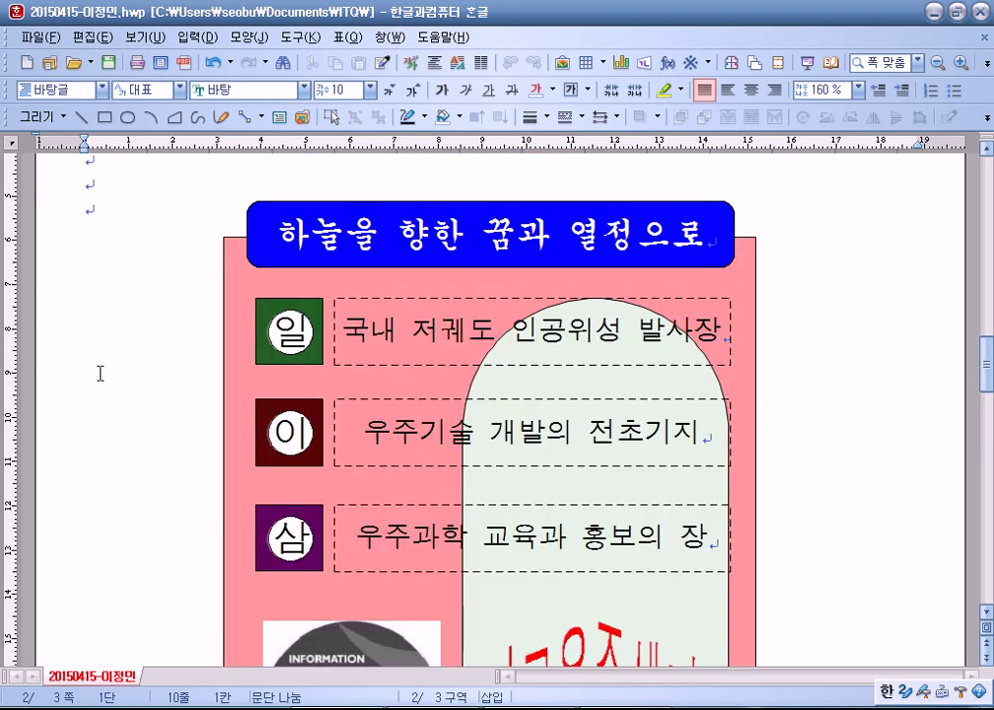
scroll(81, 294, down, 5)
scroll(83, 305, up, 1)
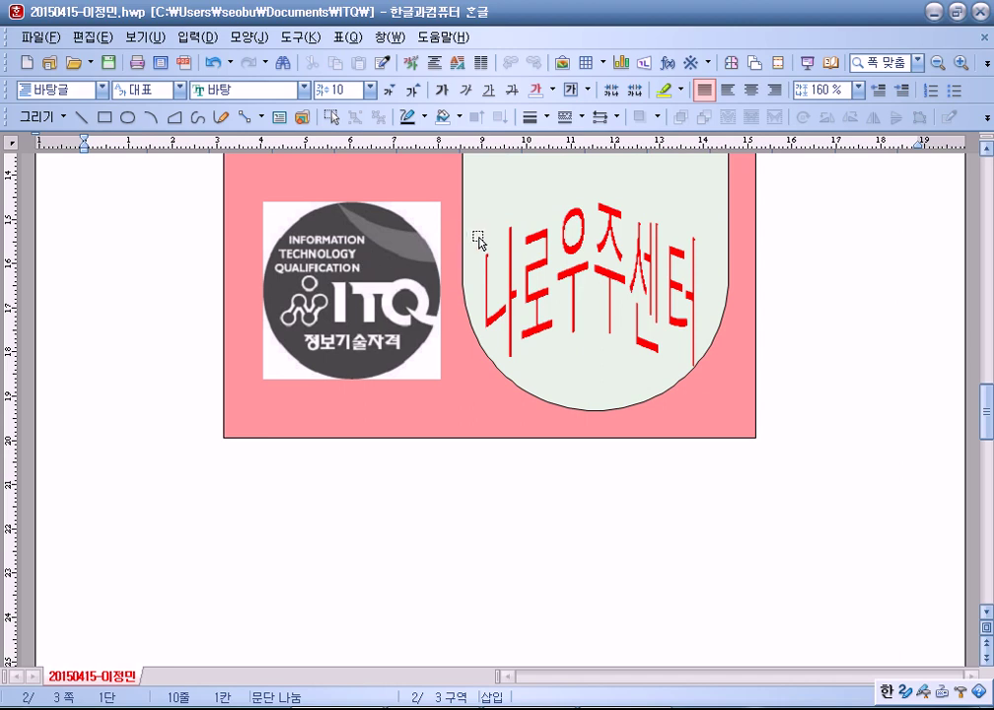
click(584, 277)
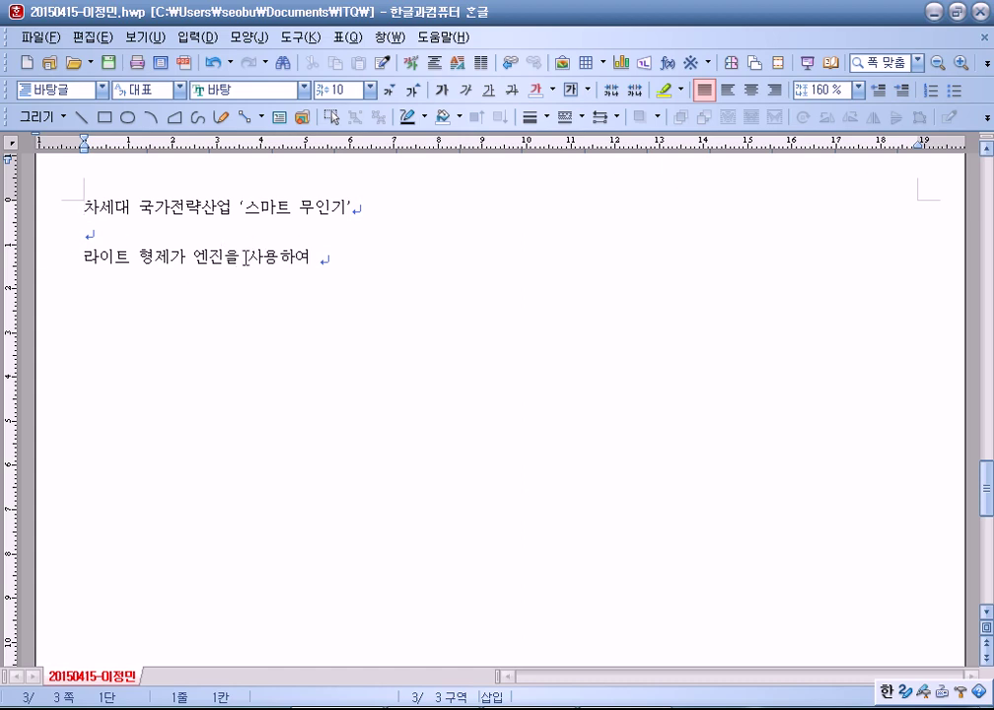
Step: Compare the bookmarked title on page 3 with the hyperlinked word art on page 2
drag(83, 207, 402, 208)
click(350, 272)
click(89, 208)
scroll(176, 284, up, 10)
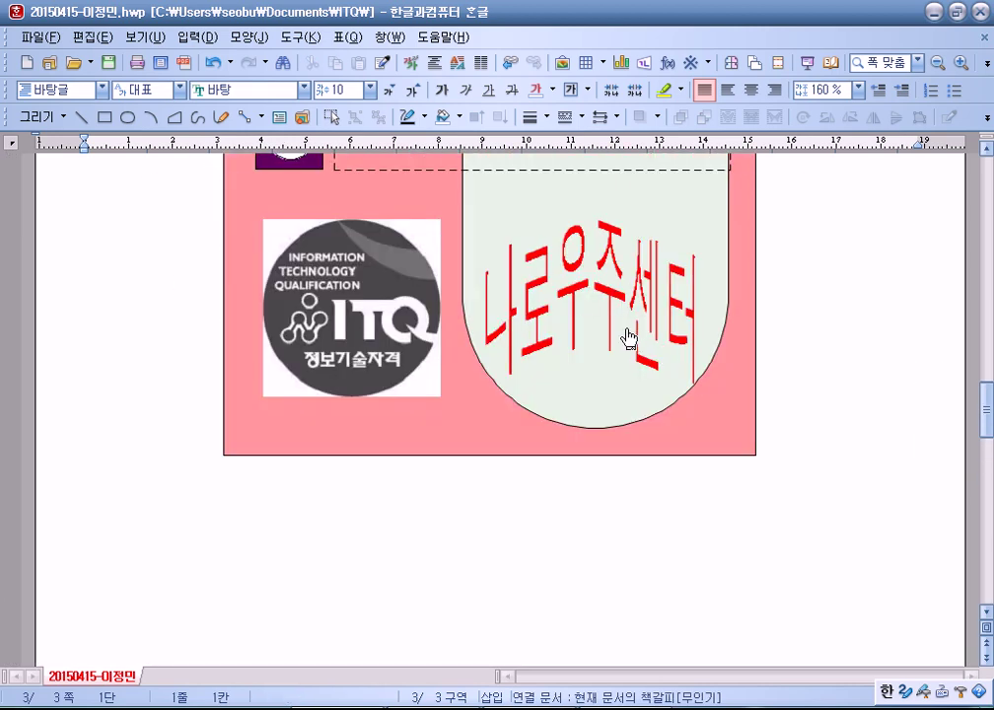
scroll(506, 373, down, 10)
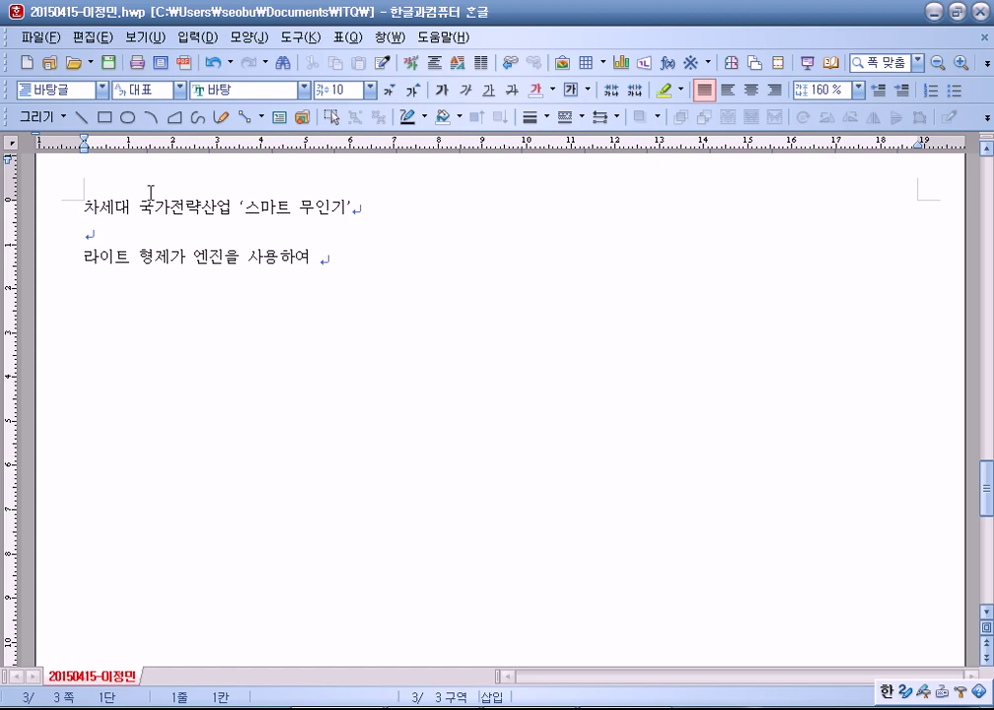
Step: Continue the page 3 paragraph after 사용하여 with the text "공중을 나는 비행기를 개발한 지 100여 년이 지난 현재"
click(365, 254)
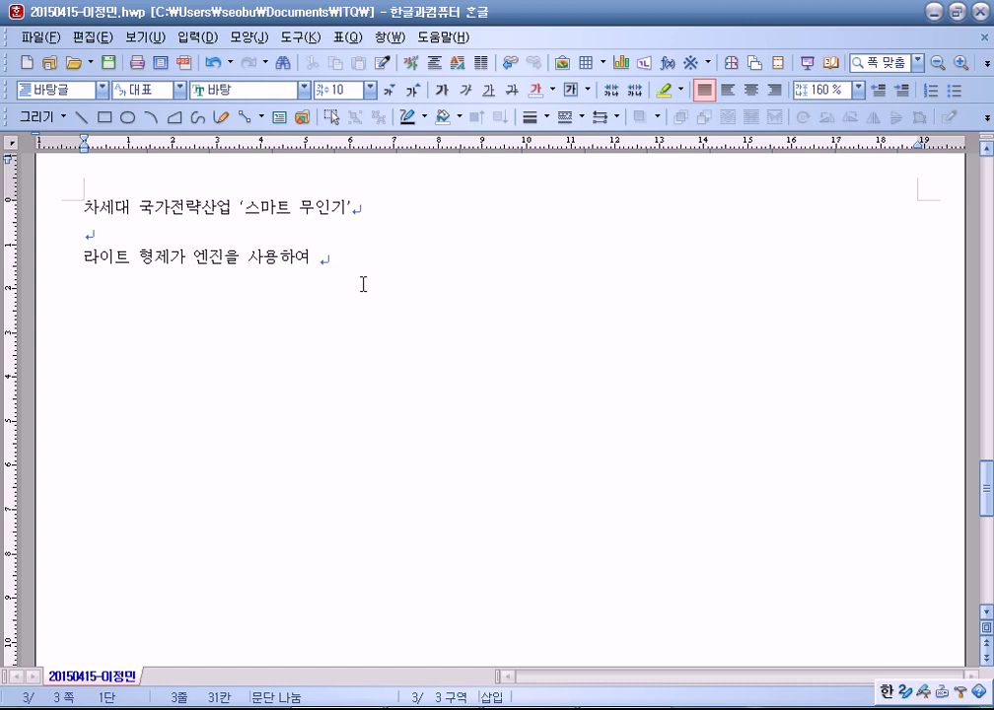
text(공중을 나)
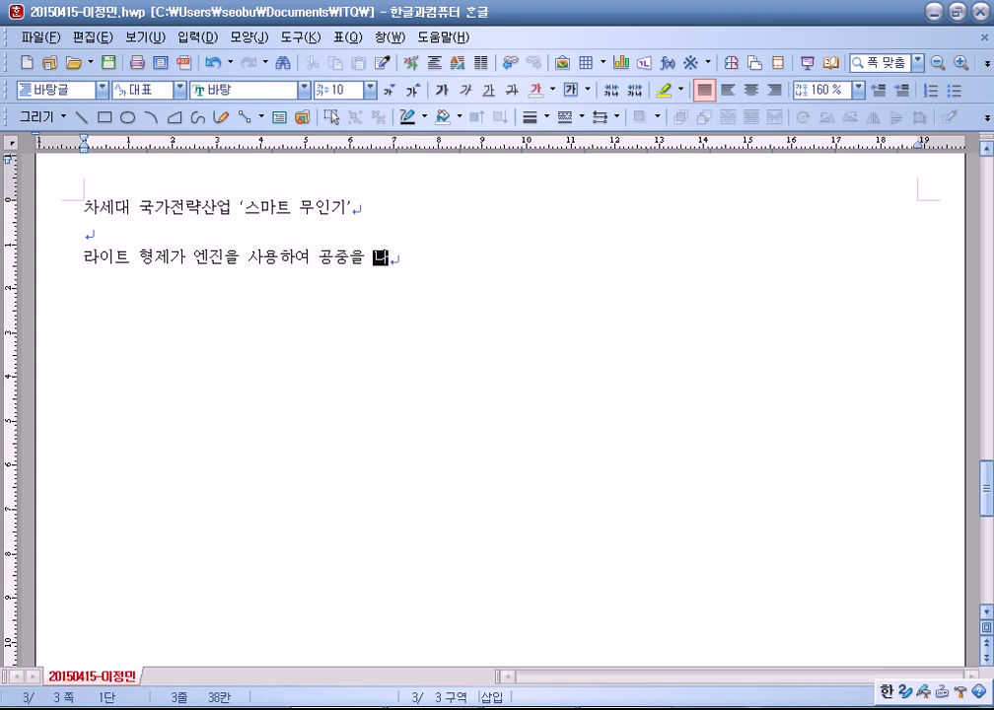
text(는 비행기를 )
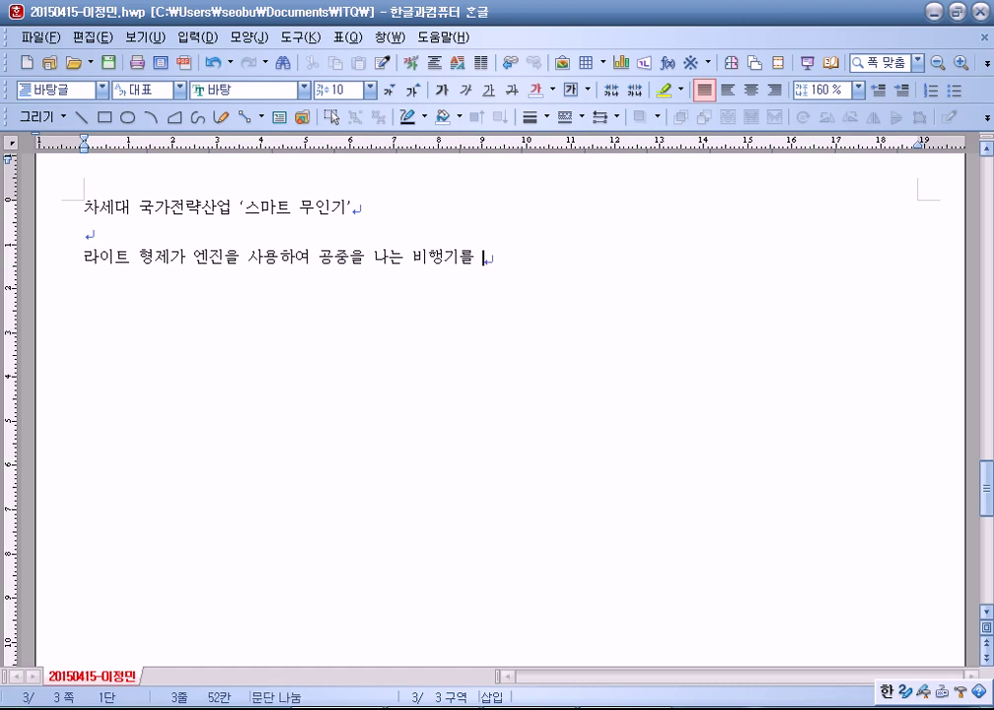
text(개바)
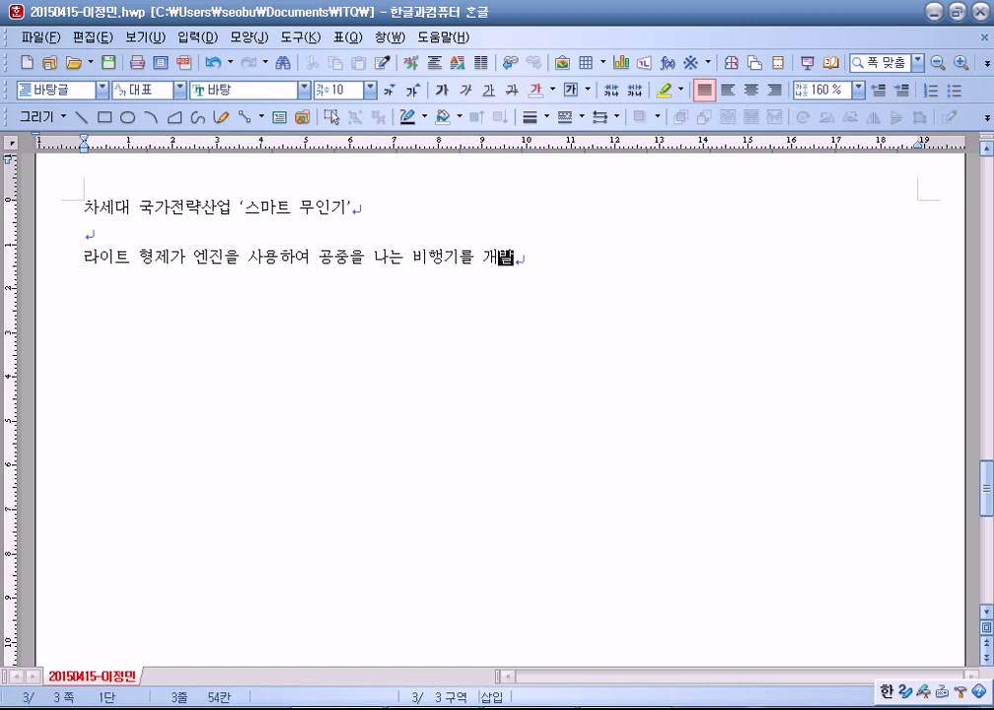
text(한 지 10)
text(0여 년이 ㅈ)
text(ㅣ난 현자)
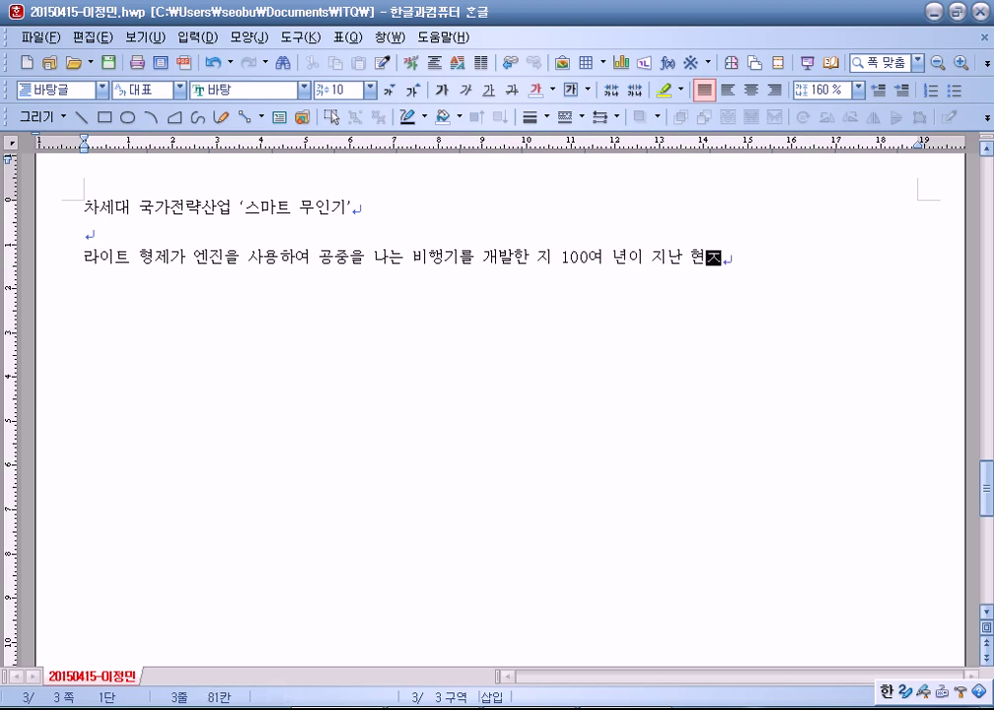
Step: Extend the paragraph after 현재 with "까지 항공기는 인류에게 수많은 공헌을 하였다. 그중", completing its first sentence and starting the second
text(까지 항)
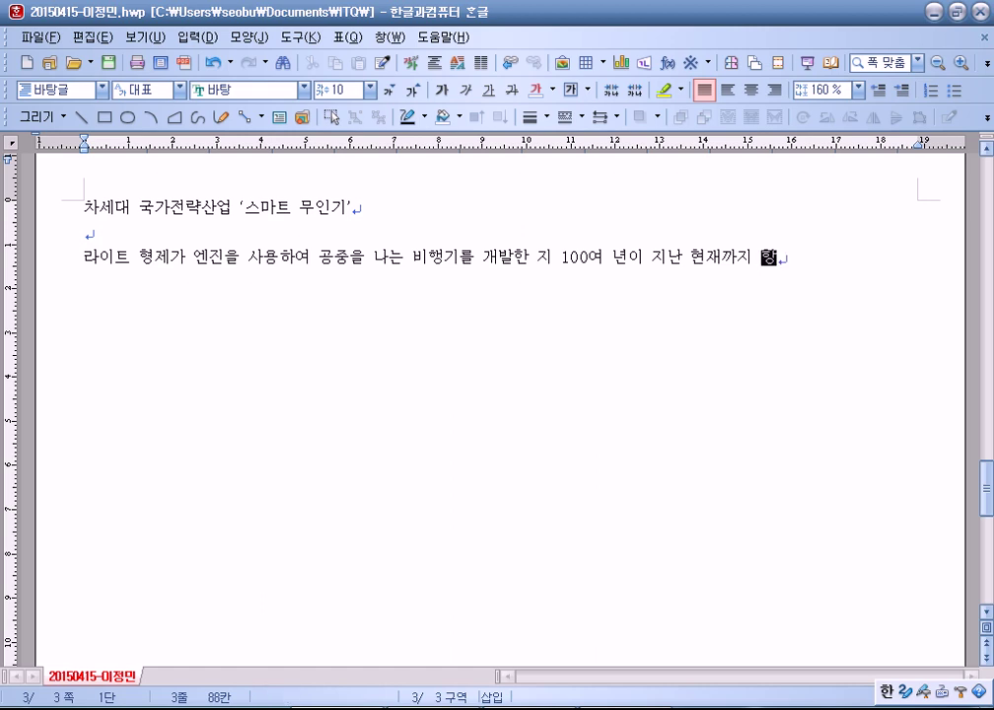
text(공ㄱㅣ는 인류에게 ㅅ)
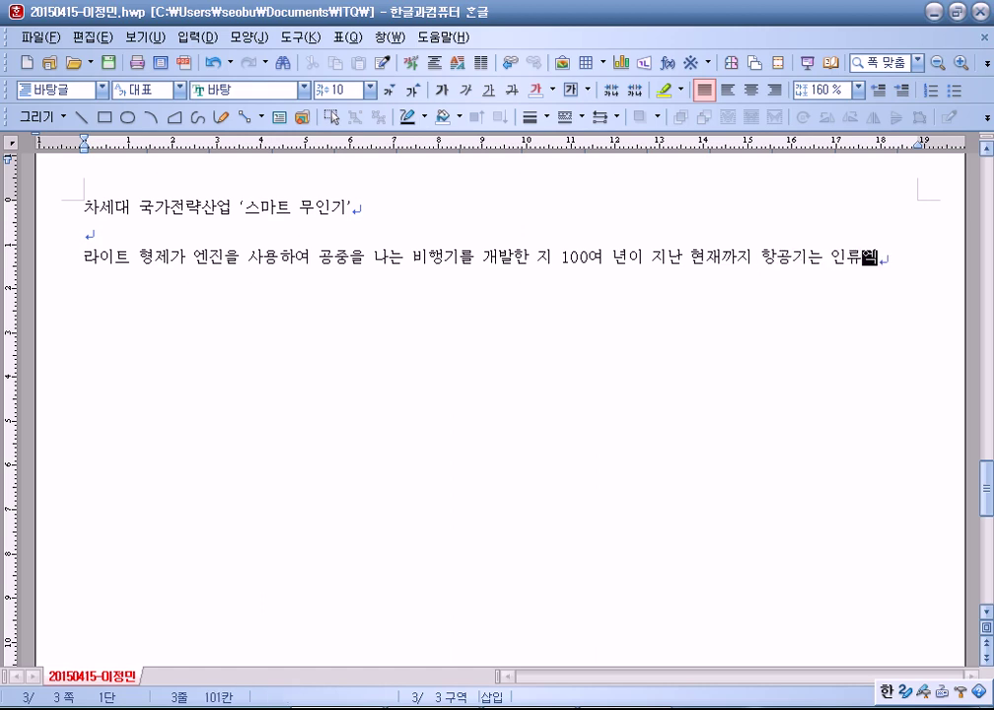
text(ㅜ 많은 )
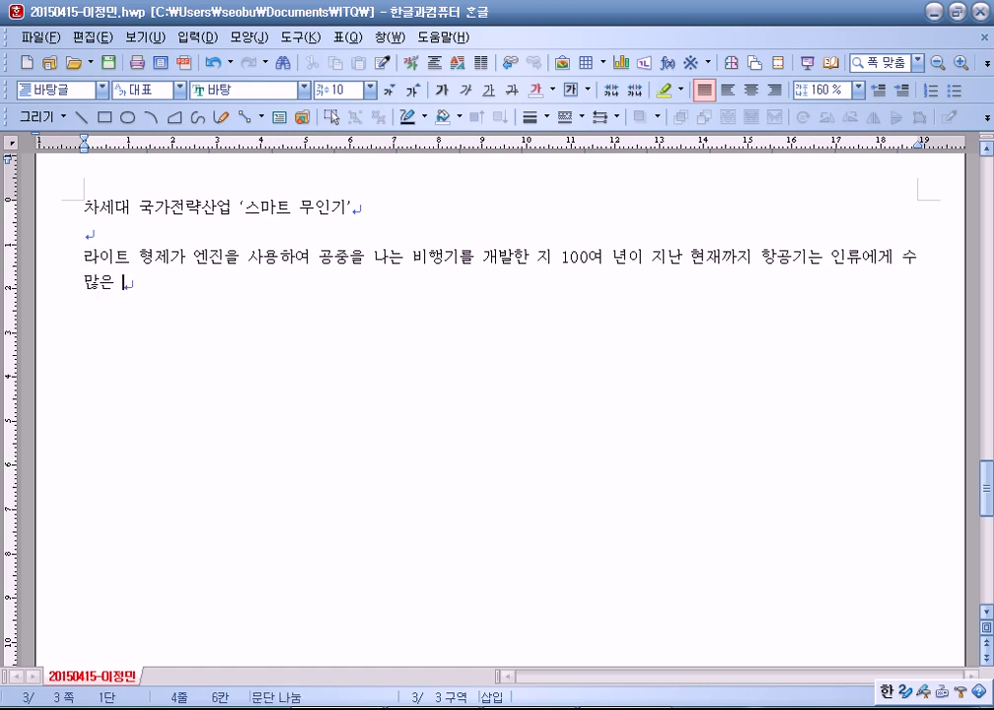
text(공헌을 하)
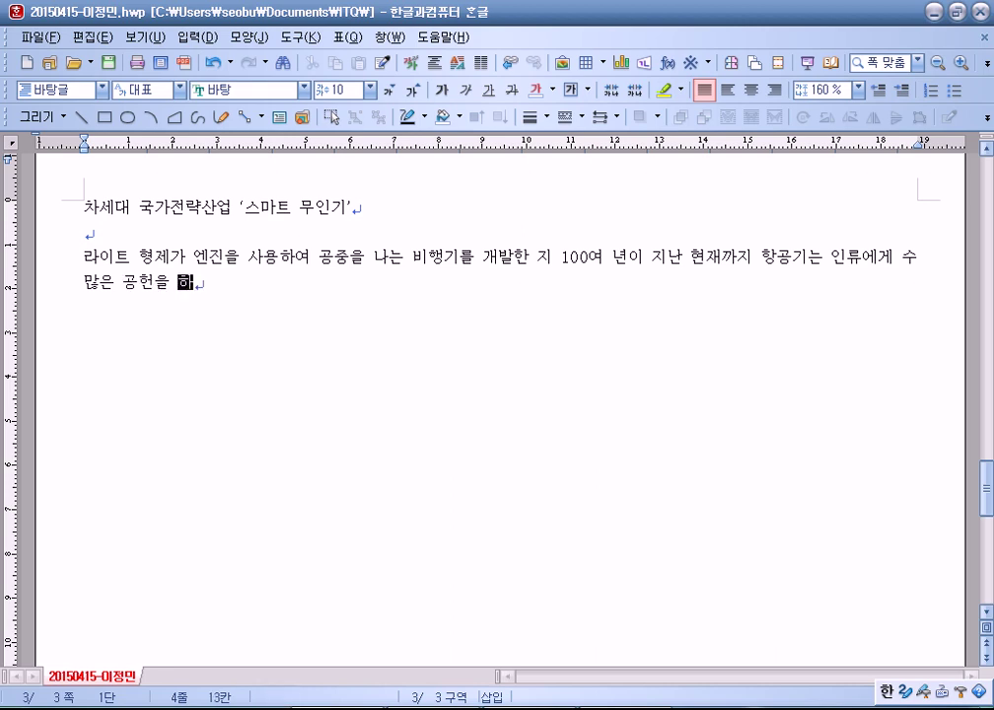
text(였다. 그중)
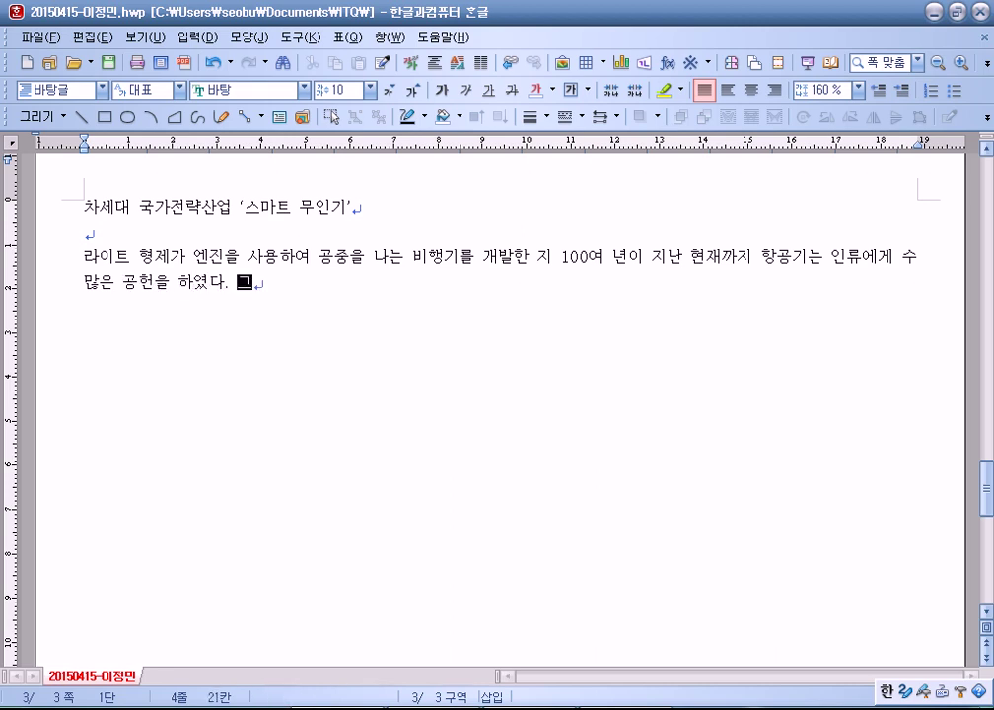
Step: Continue the second sentence after 그중 with "에서도 가장 큰 혜택은 전", correcting typing errors along the way
text(에서도 가장 크)
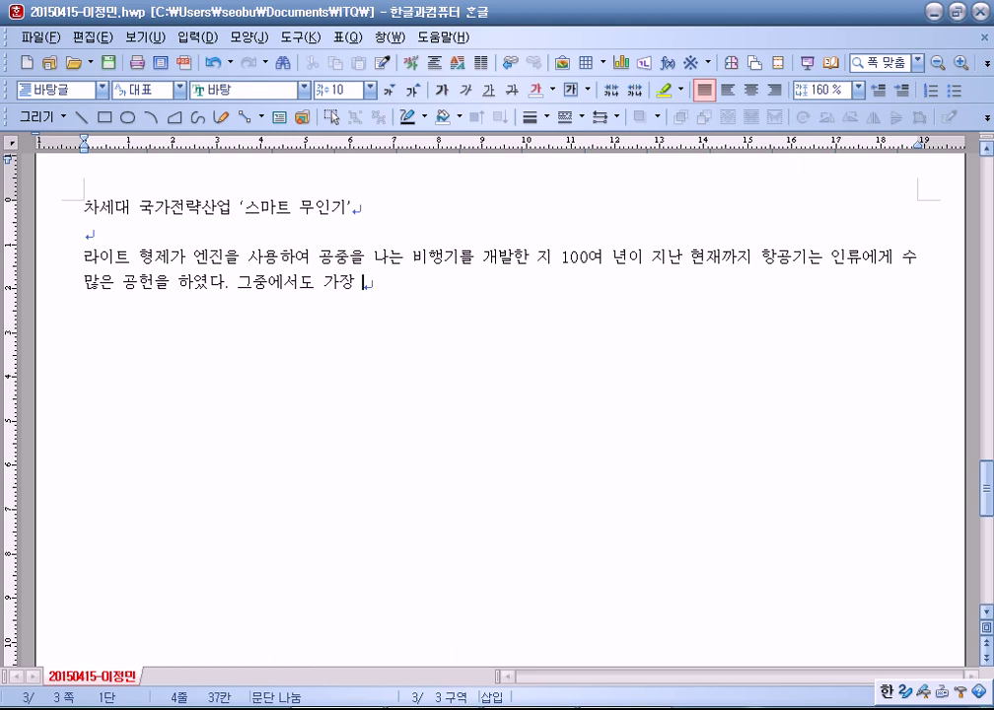
key(BackSpace)
key(BackSpace)
text(큰 헤)
key(BackSpace)
text(혜)
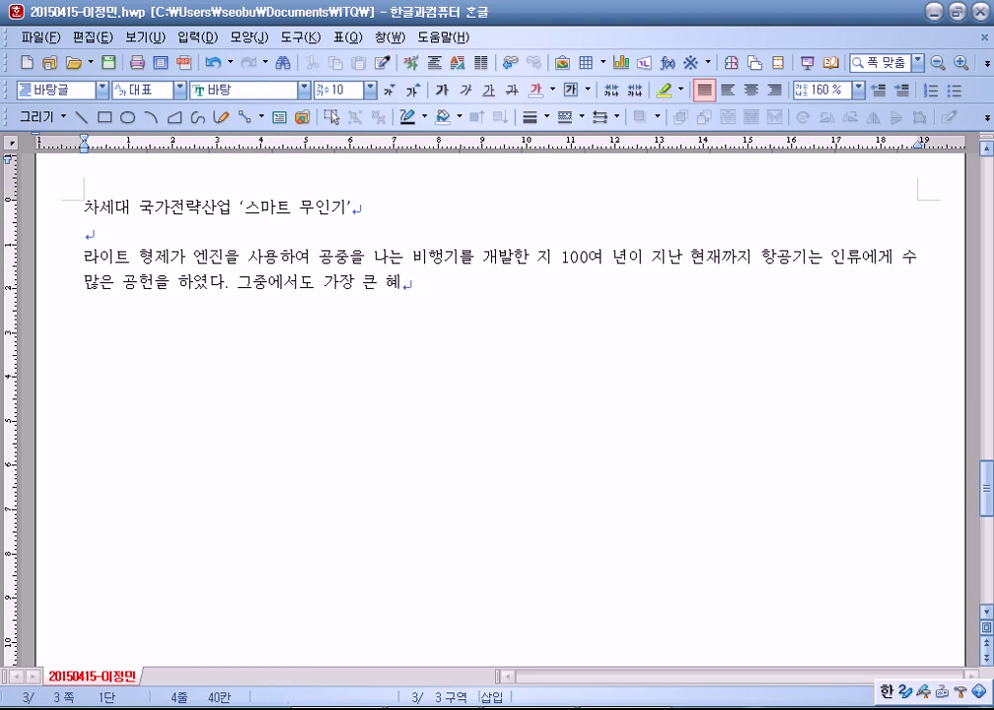
text(택ㅇ은 전 ㅅ)
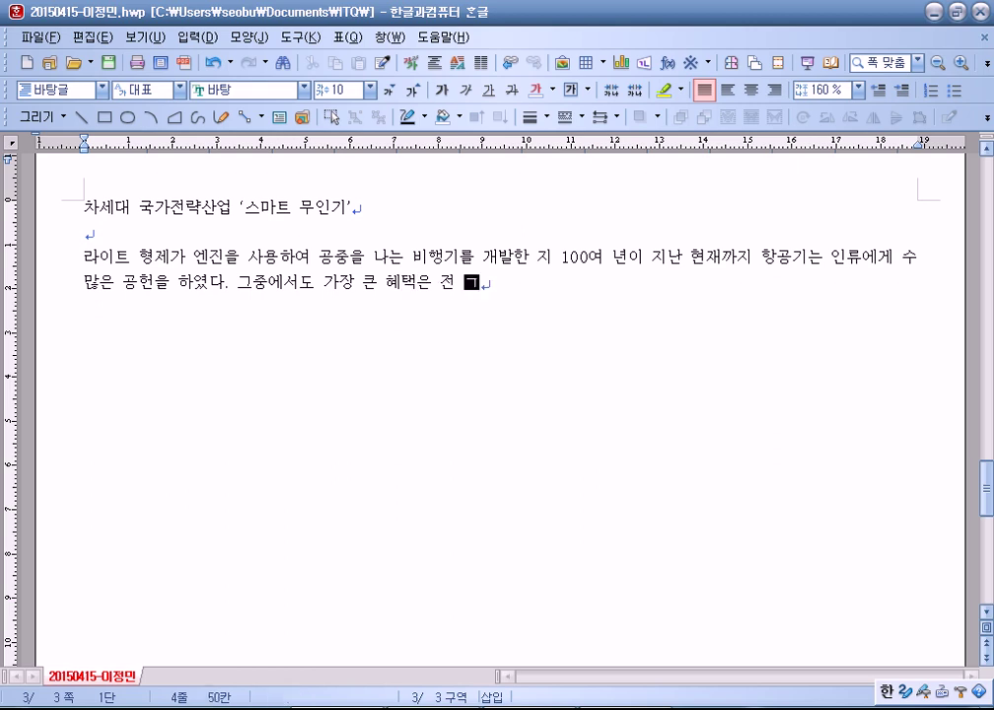
Step: Correct the mistyped characters after 전 and continue the sentence with "세계를 무대로 다양한 문화"
key(BackSpace)
key(Hangul)
text(trp)
key(BackSpace)
key(Hangul)
text(ㅅㅔㄱㅖ를 )
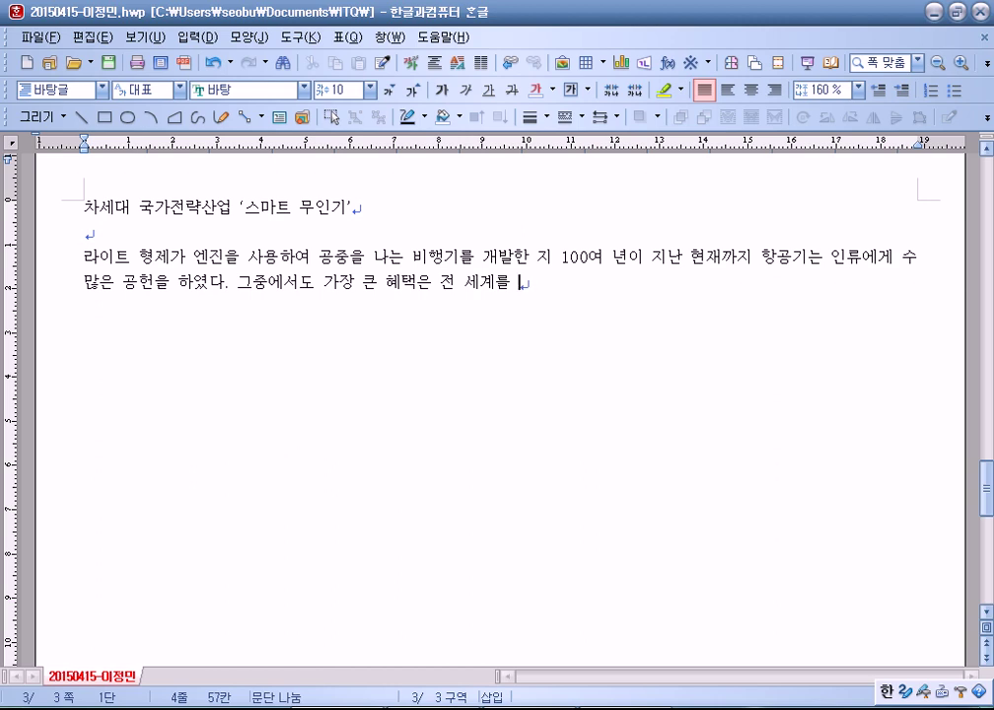
text(무대로 )
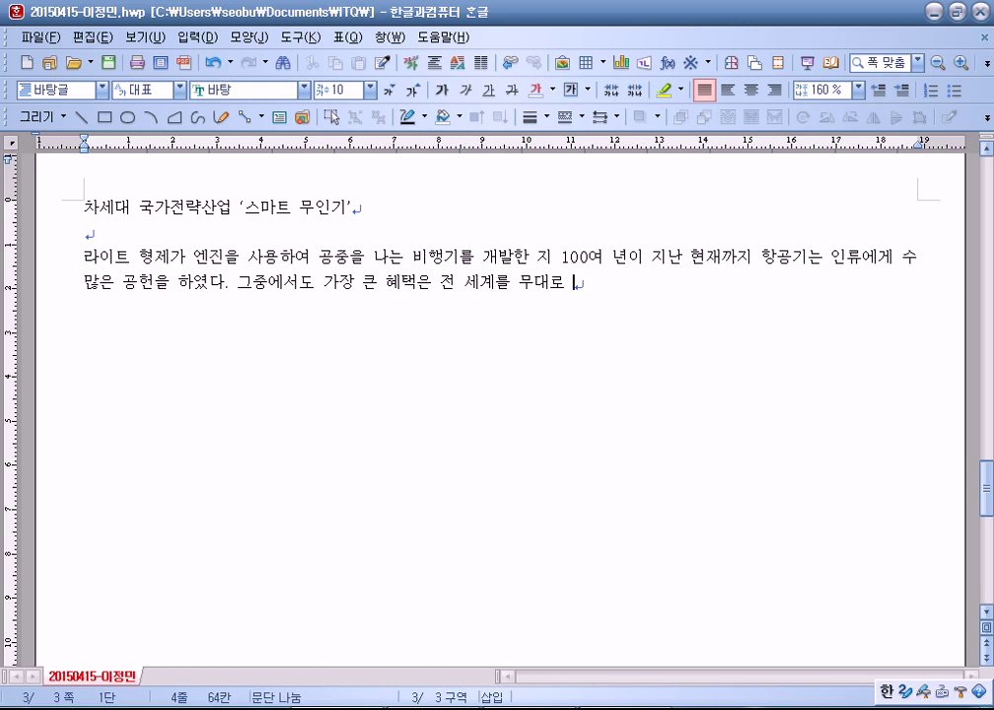
text(다양한 문화)
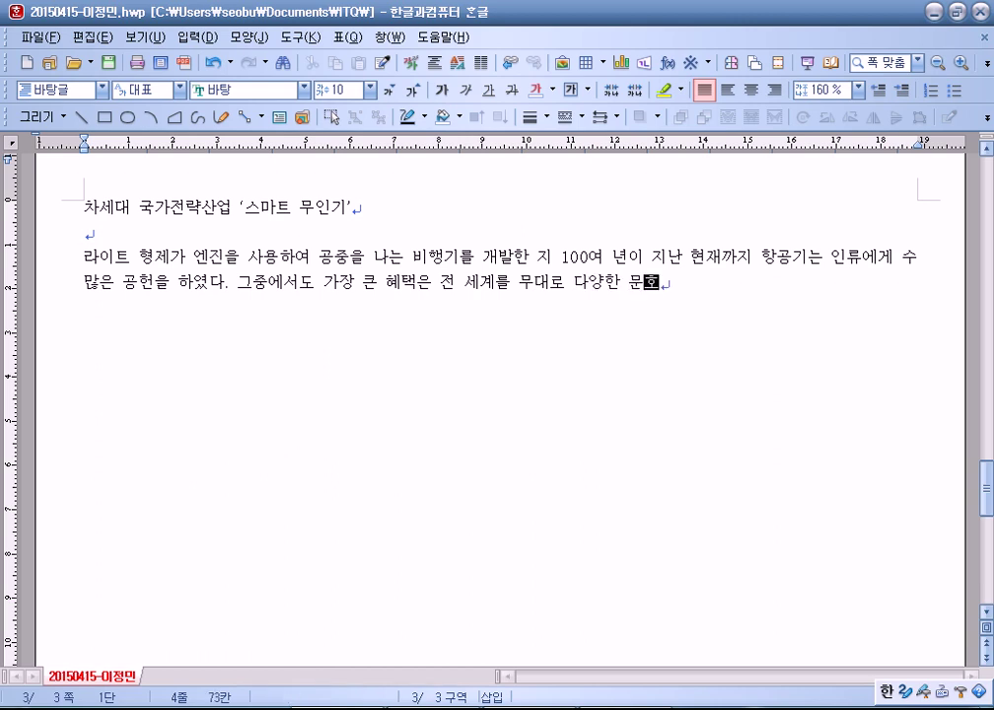
Step: Extend the second sentence after 문화 with "를 체험함으로써 교류와 유대를 통"
text(르ㄹ 체험함으로)
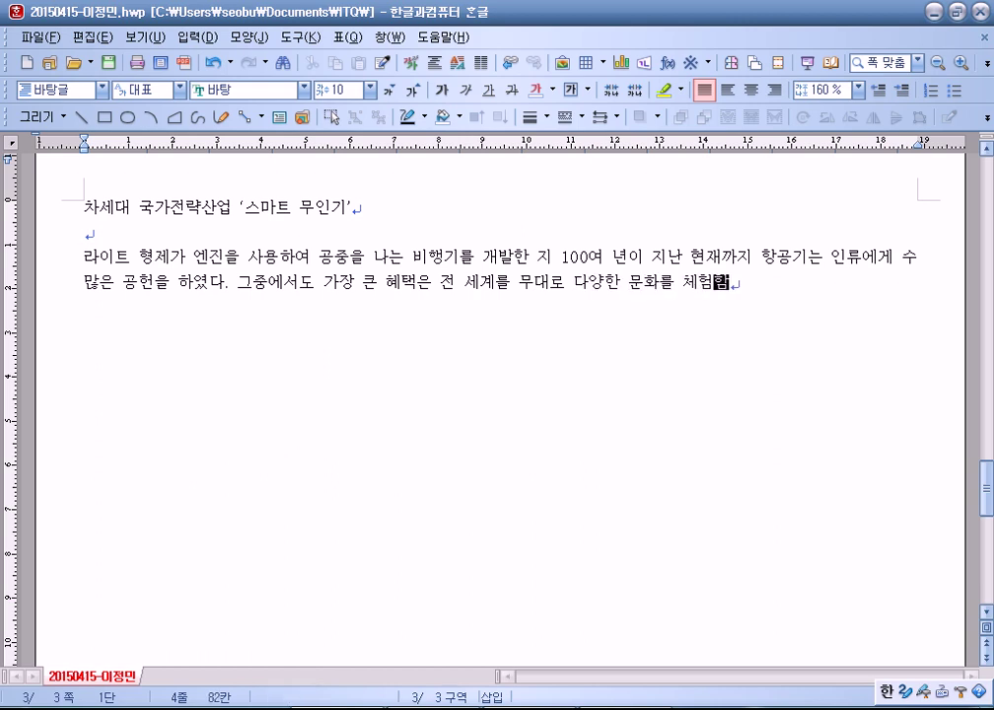
text(써 교유)
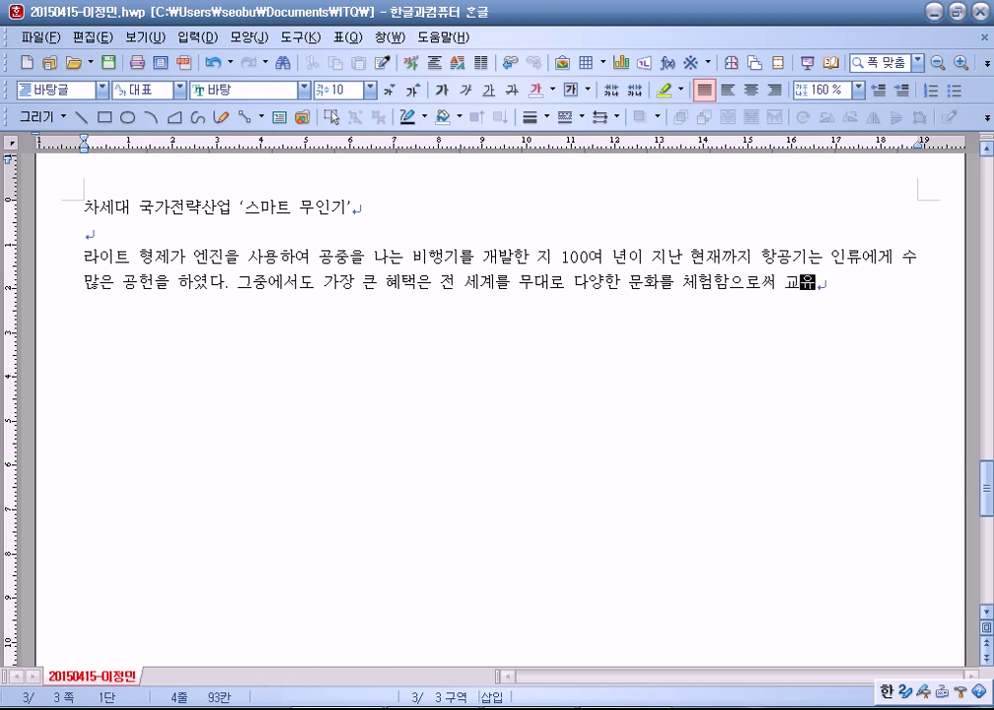
text(와 )
text(유)
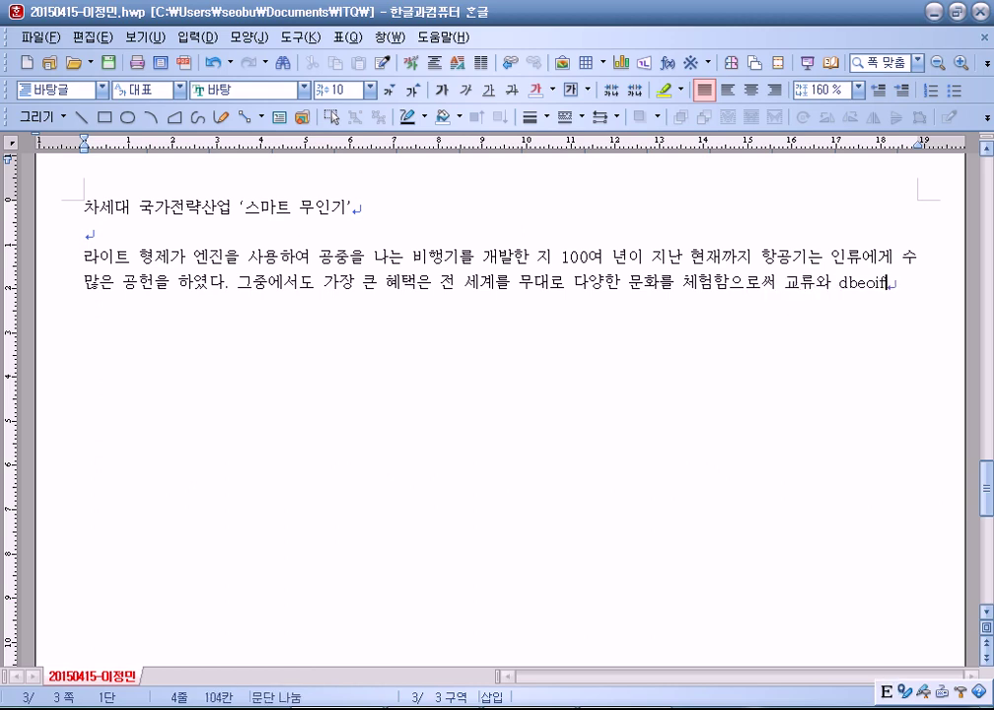
text(대를 통)
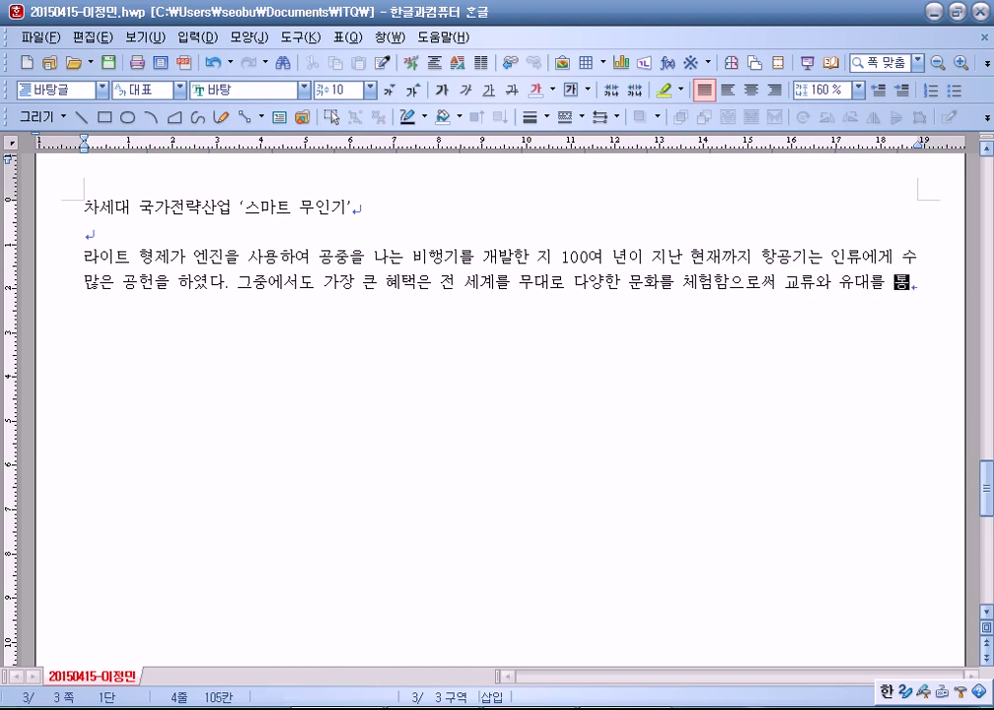
Step: Finish the second sentence with "한 역사의 발전을 앞당긴 것이라 할 수 있을 것이다." and begin the third with "198"
text(한 역사)
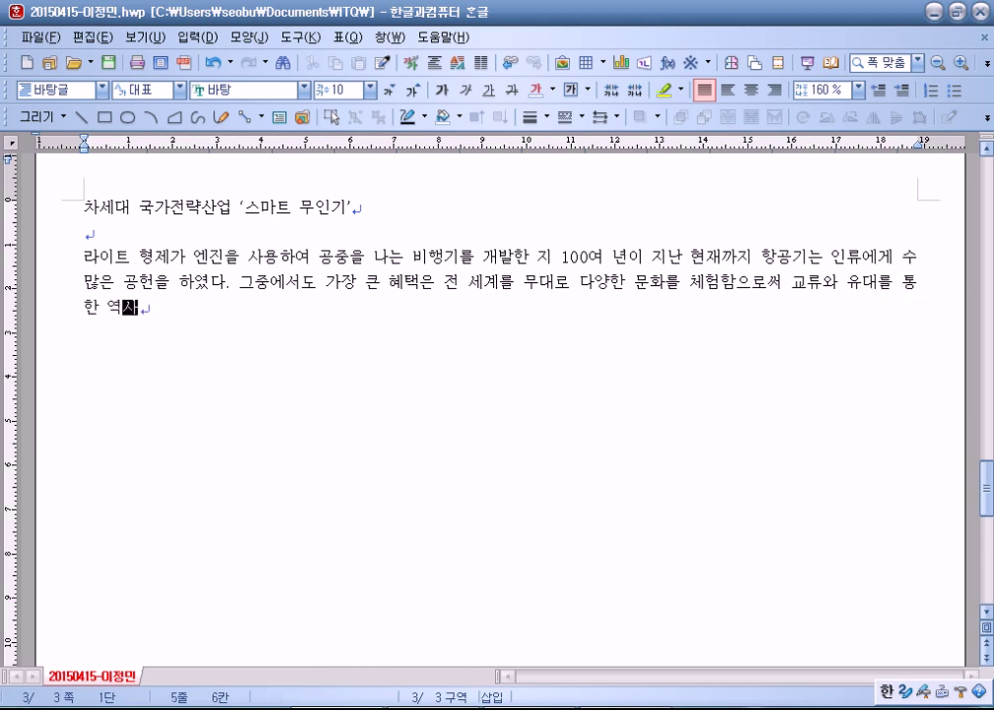
text(의 발전으로)
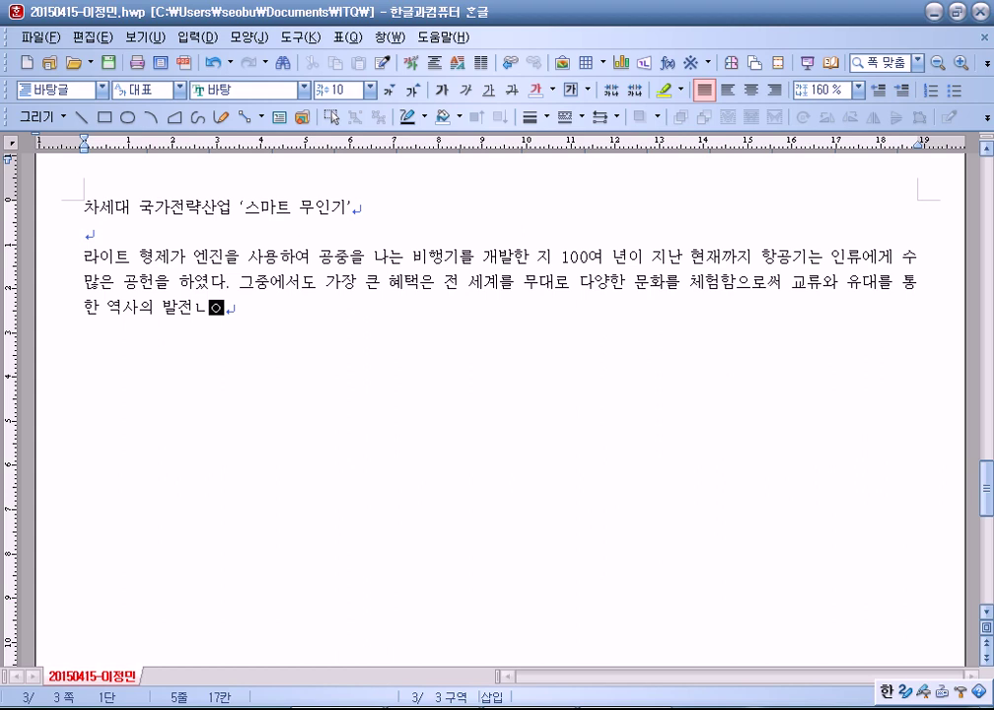
text( 앞ㄷ당긴 것이라 ㅎ)
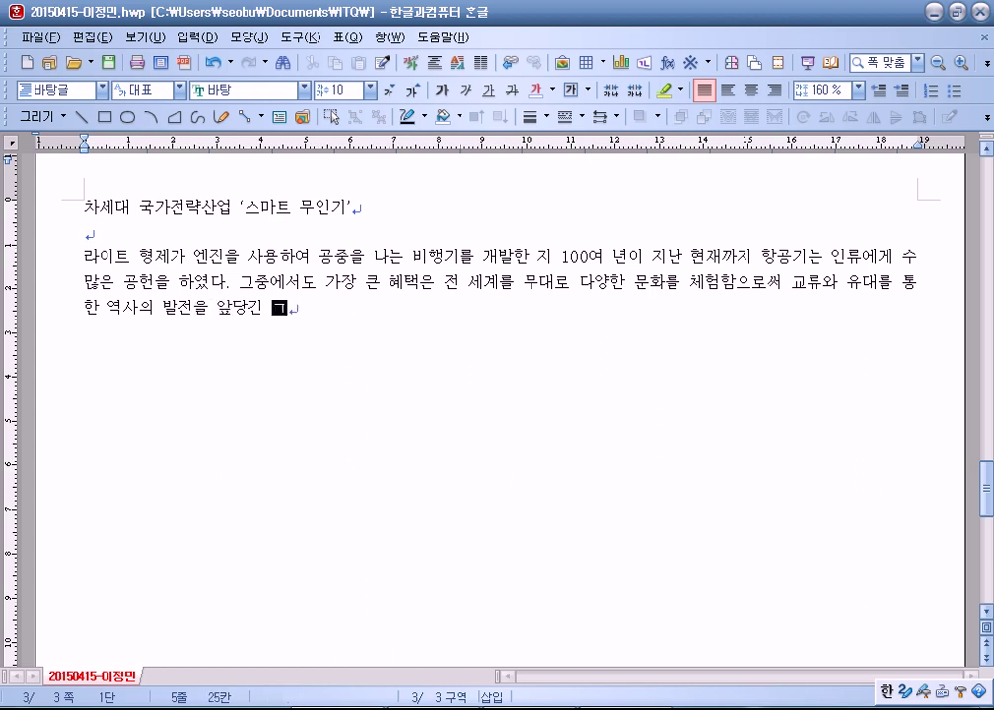
text(할 수 있을 거)
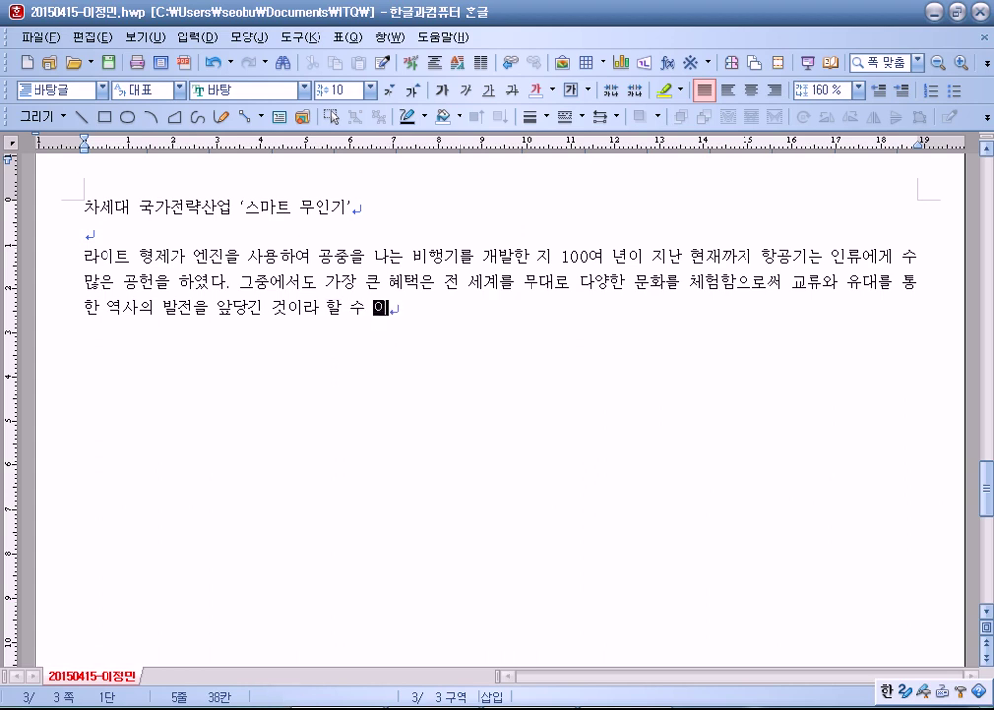
text(것이다. 190)
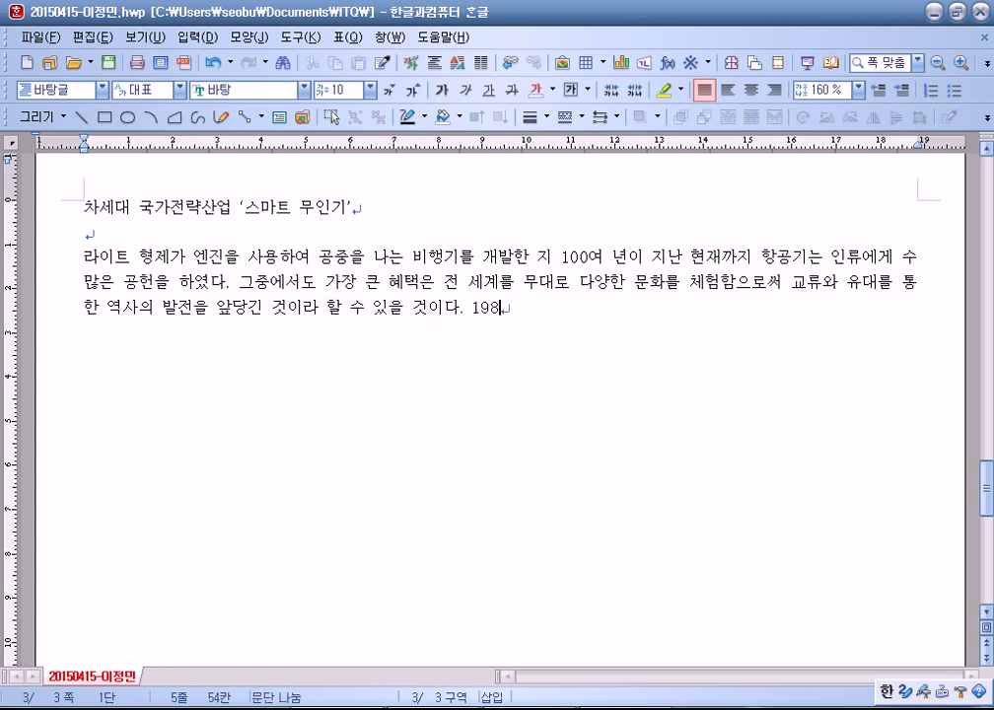
Step: Continue the third sentence after 198 with "0년대 이후로는 전자, 통신, 센서 관련 부품의 소형화 기술이 눈부신 발전을"
text(0년대 이후)
text(로는 전자, 통)
text(신, 서)
text(서 관련 부품)
text(의 소여)
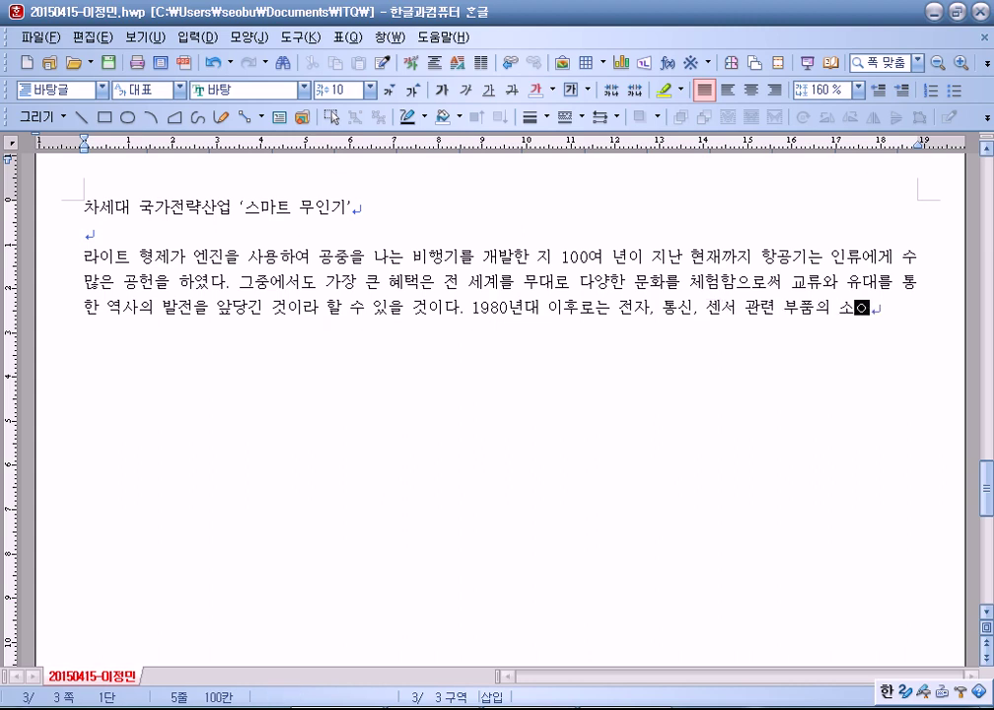
text(형호 기술이 ㄴ눈부)
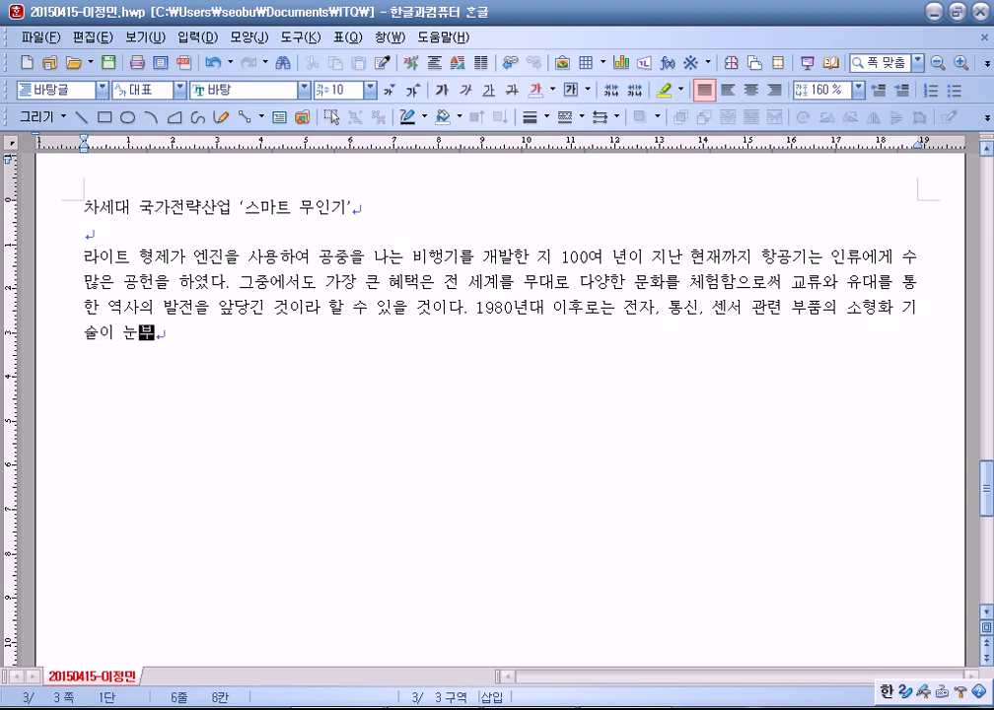
text(신 발전ㅇ을 )
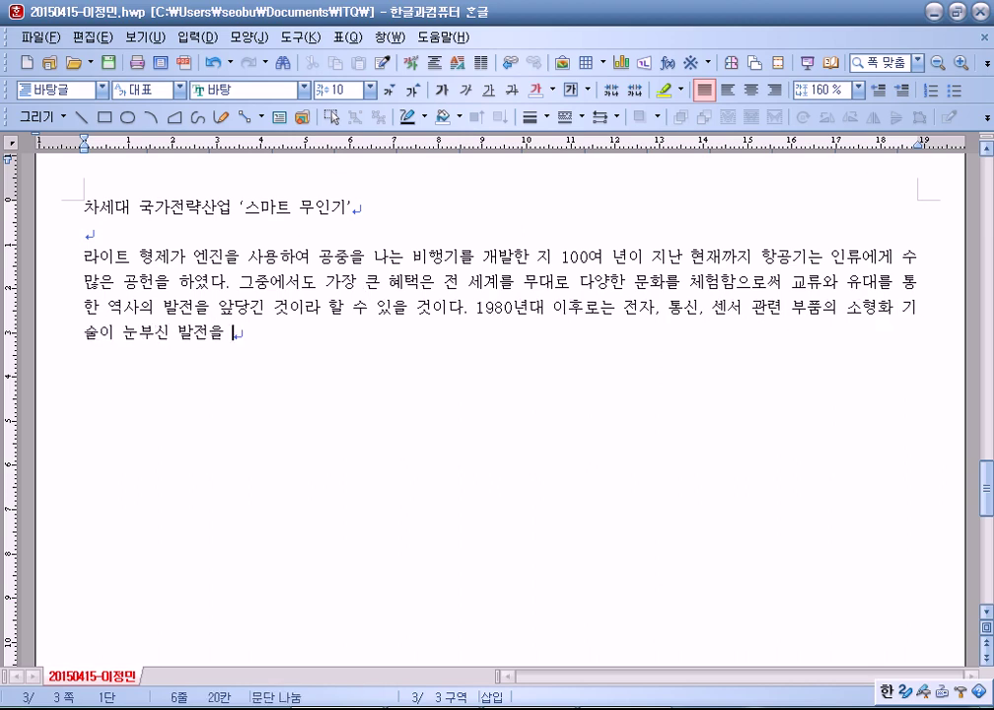
Step: Add "이루면서 조종사 없이 스스로 비행하는" to the third sentence, replacing the stray Latin letters with Hangul
text(이루면서 ㅈ종사)
key(Hangul)
text(dqjt)
key(BackSpace)
key(BackSpace)
key(BackSpace)
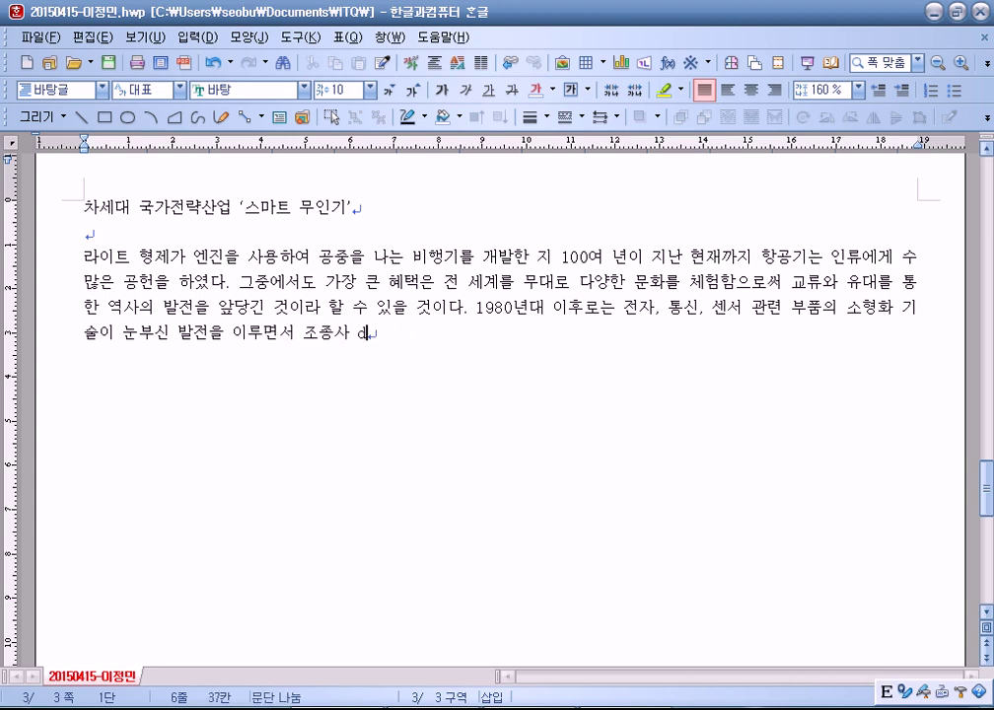
text(없이 스스)
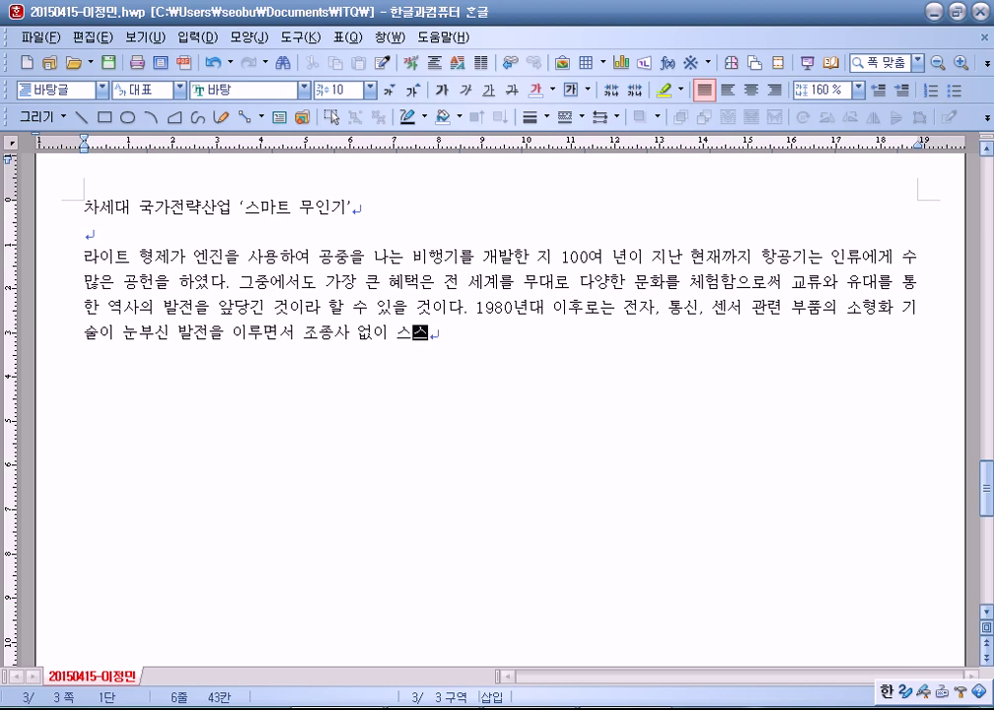
text(로 ㅅ비행하는 )
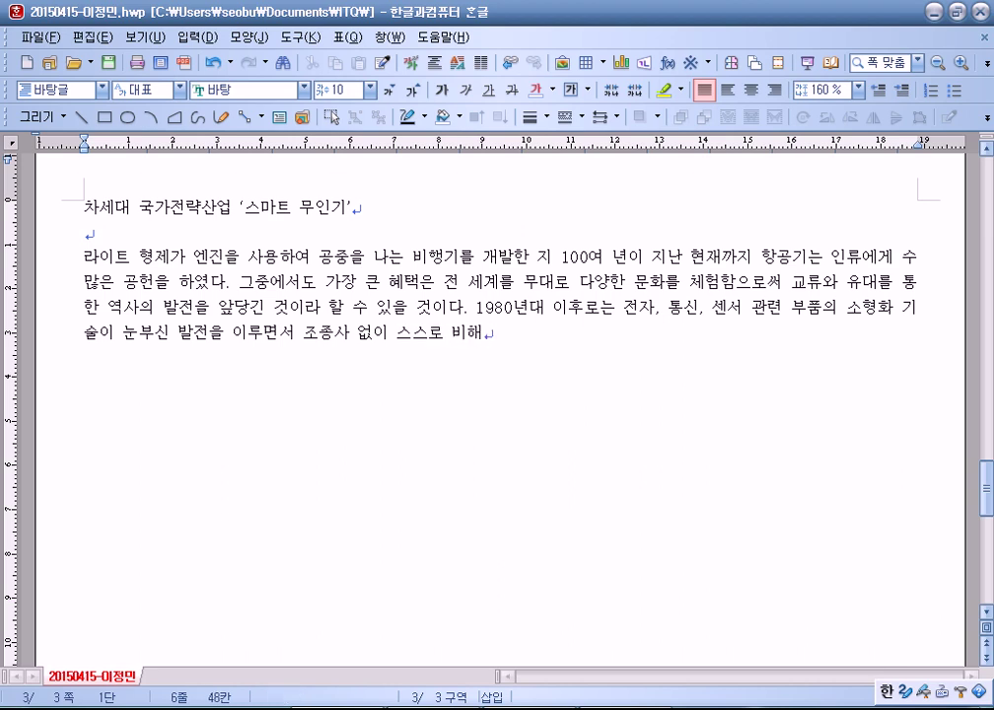
Step: Finish the third sentence with "무인 항공기가 등장하게 되었다." and begin the fourth with "이러한 무인기"
text(무인 항공)
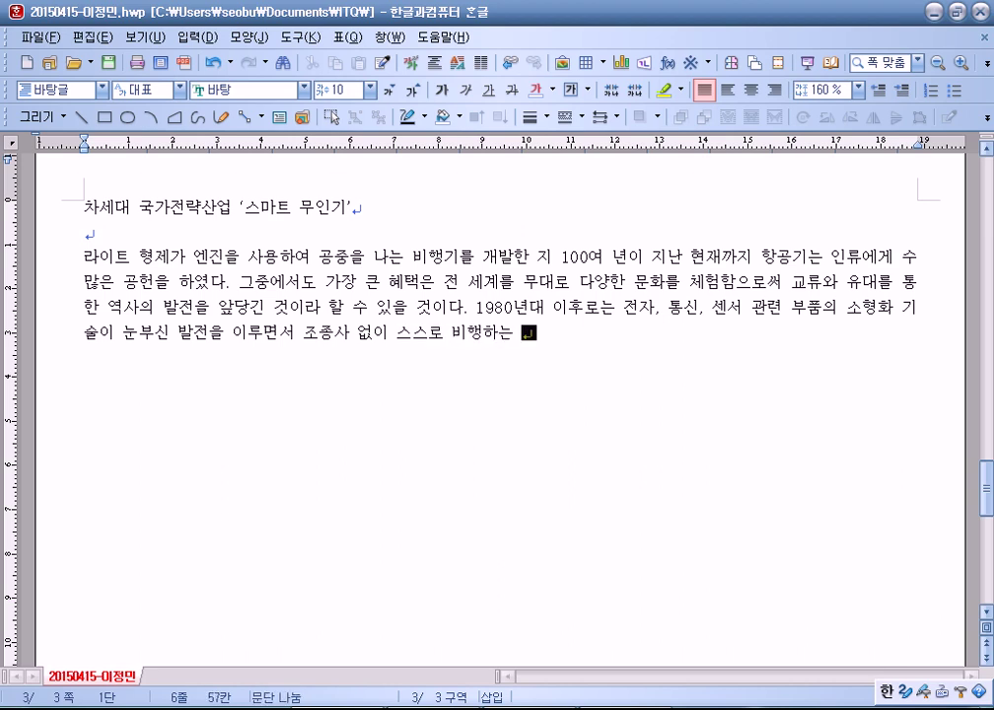
text(기)
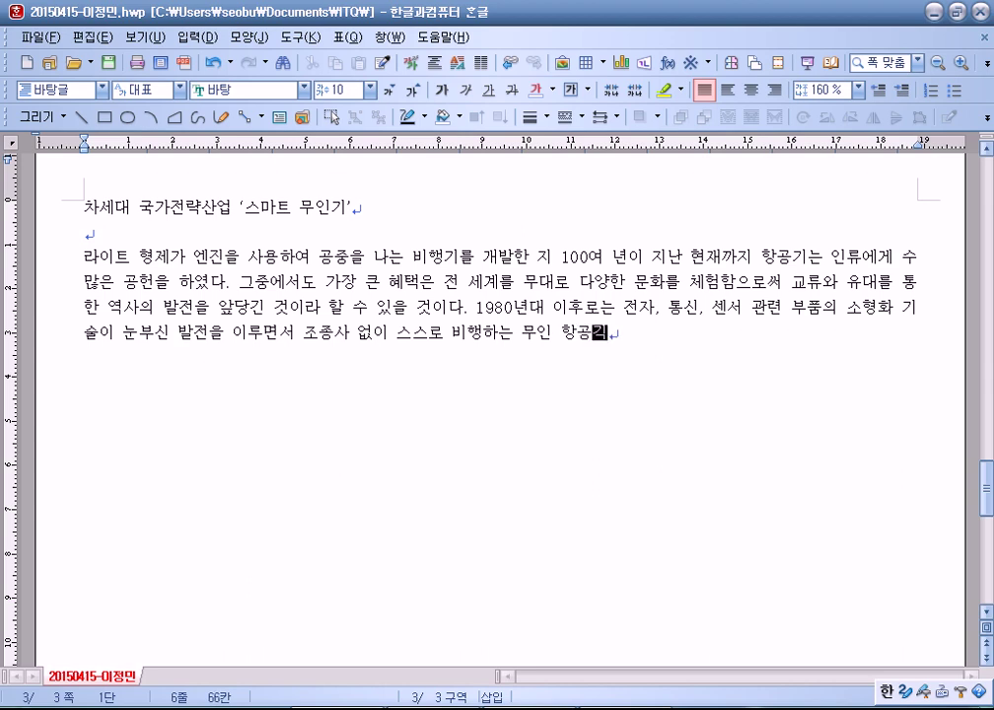
text(가 등장하게 되)
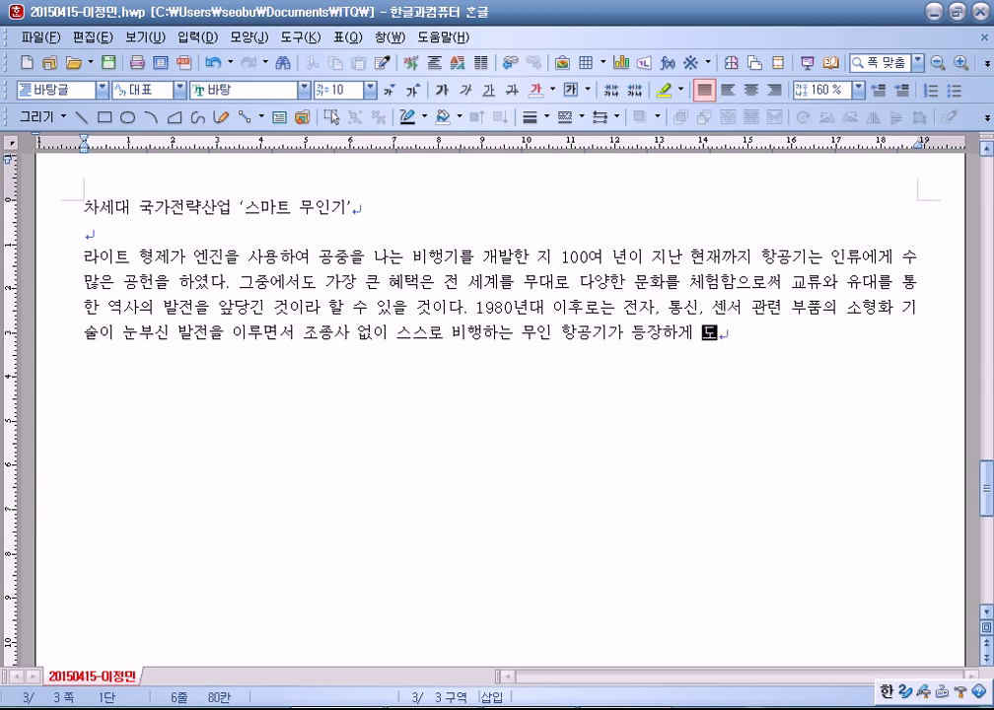
text(었다. 이러한 무인ㄱ)
Step: Continue the fourth sentence after 무인기 with "는 지금까지 주로 군사용으로 사용하였으나, 이제는"
text(ㅣ는 지금까지 ㅈ)
text(ㅜ로 군사용ㅇ)
text(로 사용하였ㅇ)
text(ㅡ나, 이제는 )
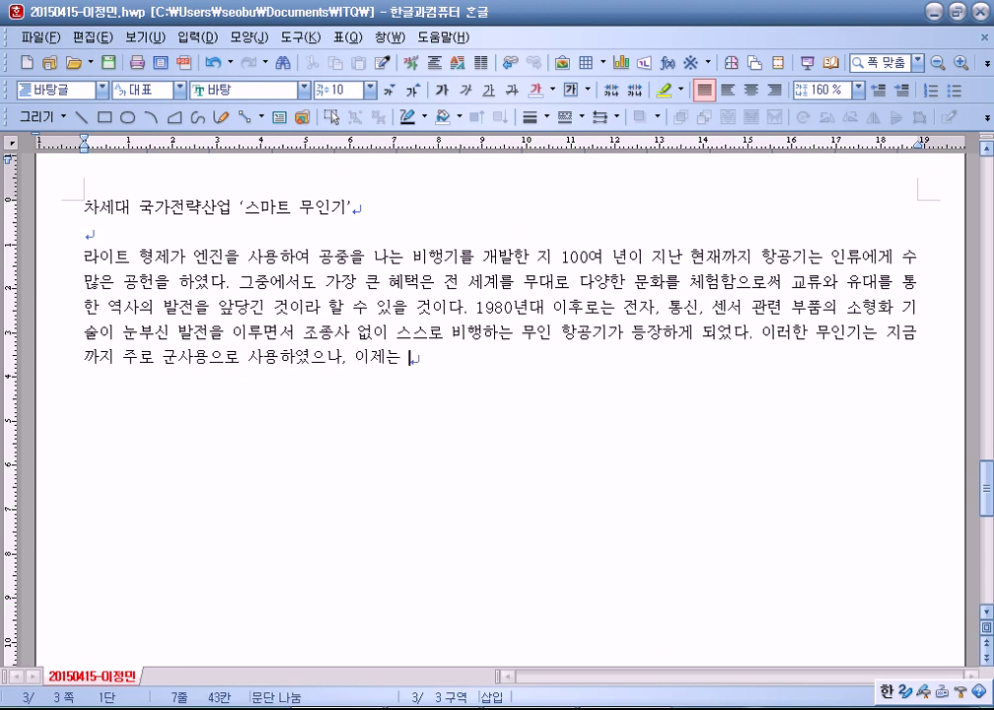
Step: Extend the fourth sentence after 이제는 with "서서히 공공용으로의 상용화 단계를 걷고 있어"
text(서서히 공고)
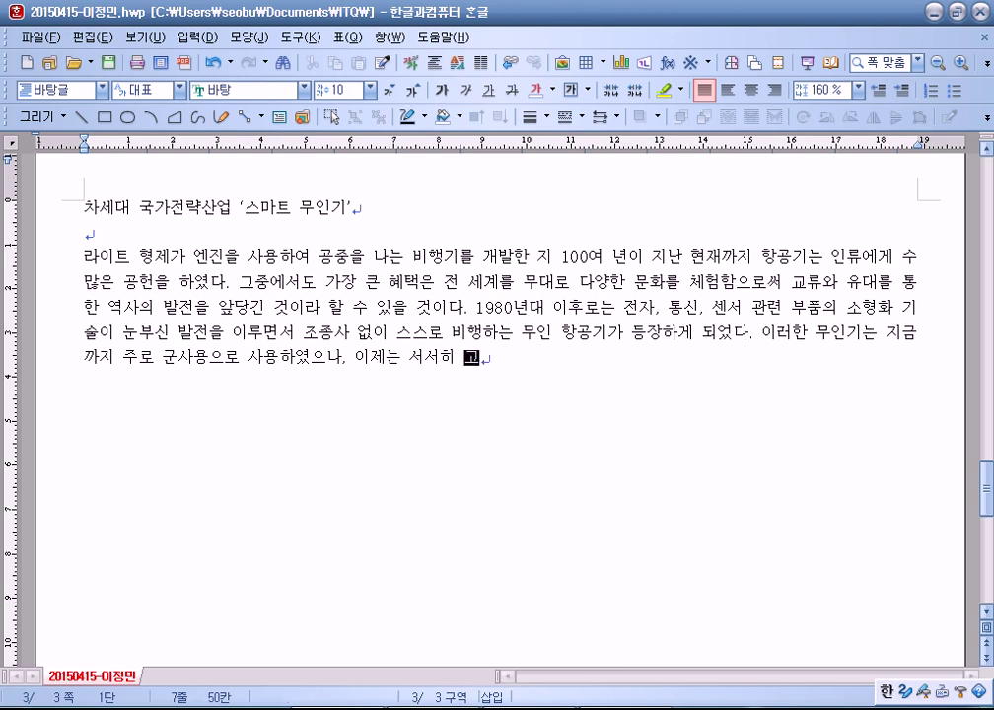
text(ㅇ용으로으)
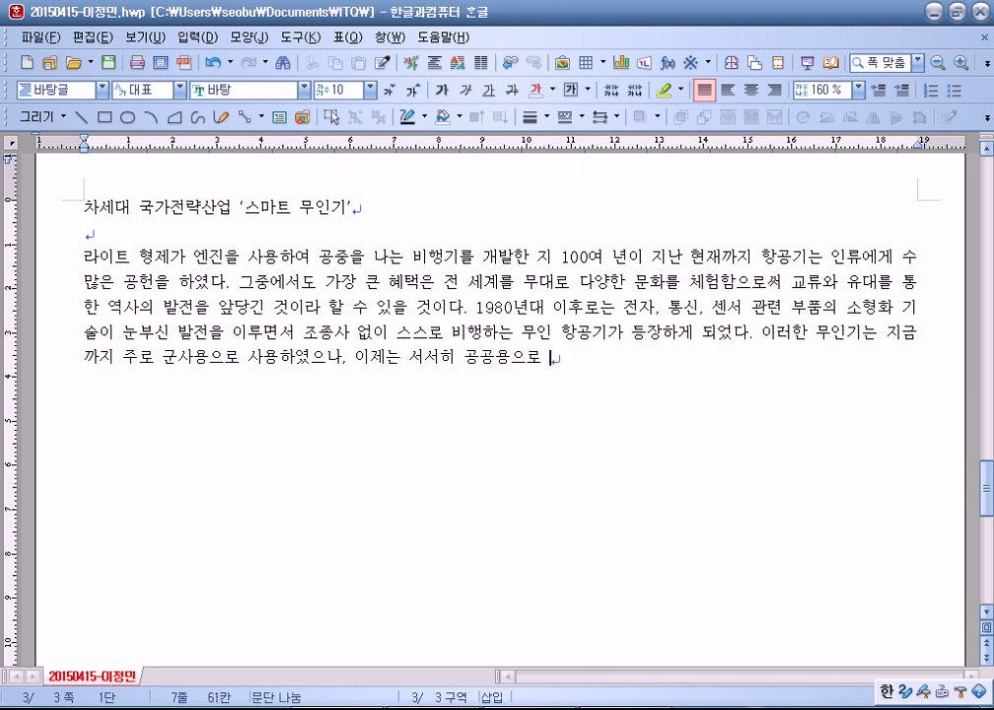
text(ㅣ 사용용호)
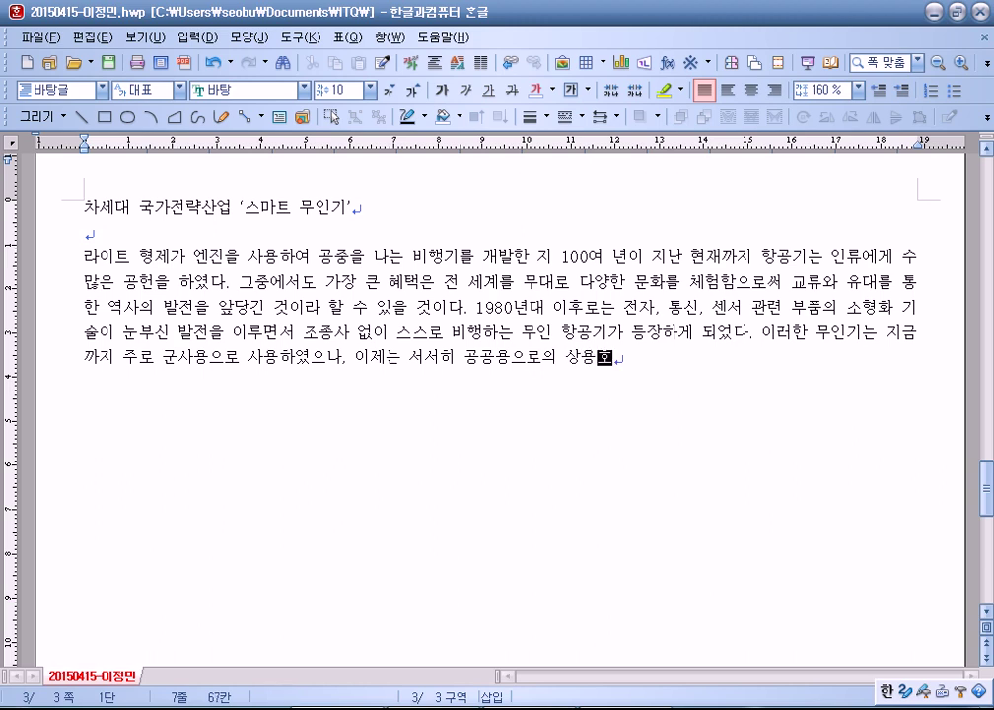
text( 단계를 )
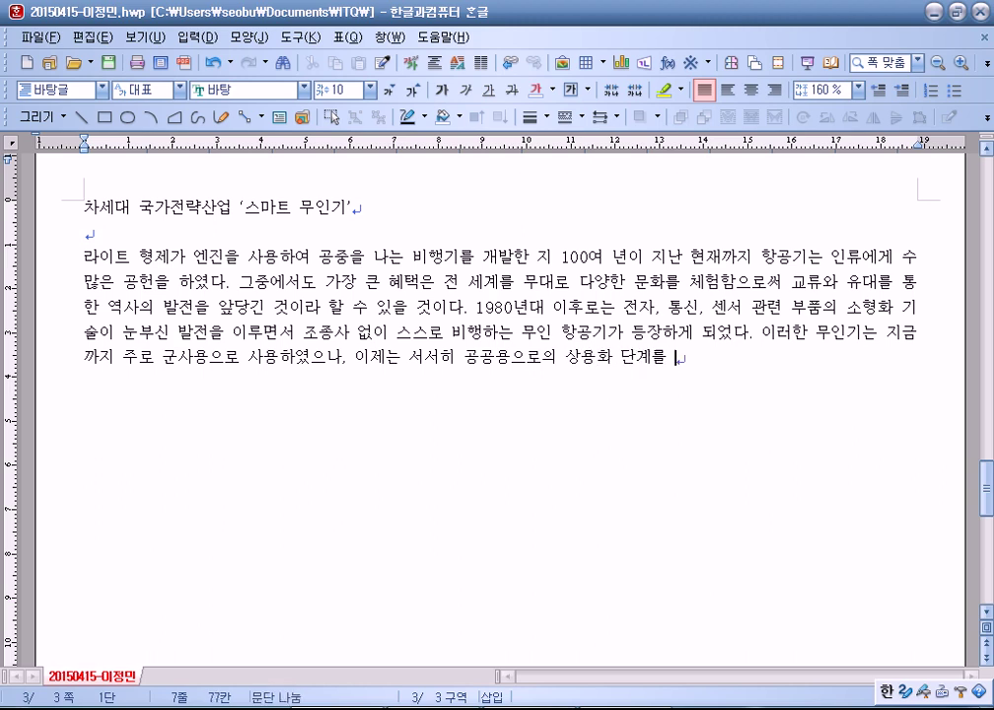
text(검고 있)
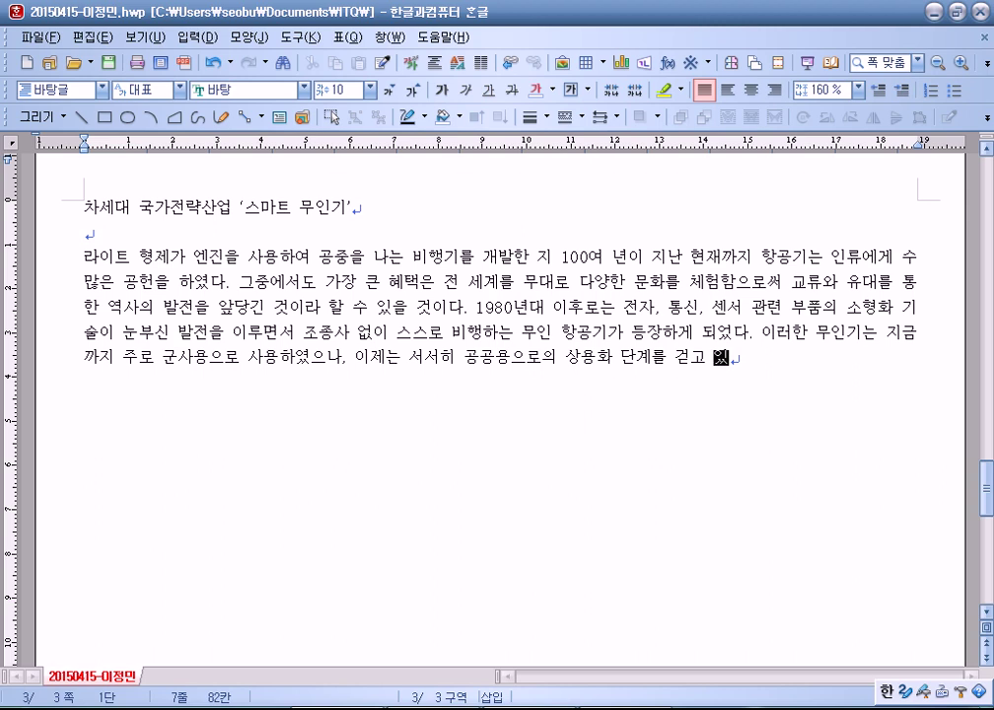
text(어 ㅇ)
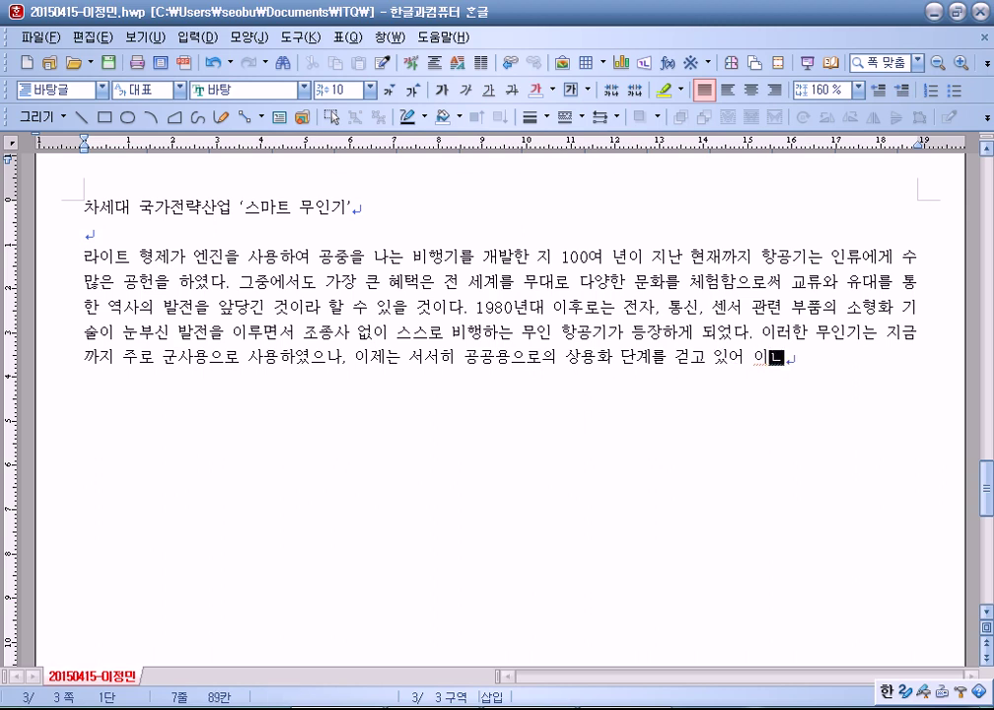
Step: Finish the first paragraph with "인류의 보다 안전하고 윤택한 삶에 큰 몫을 할 것으로 기대되고 있다."
text(인류의 보다 안전하고 )
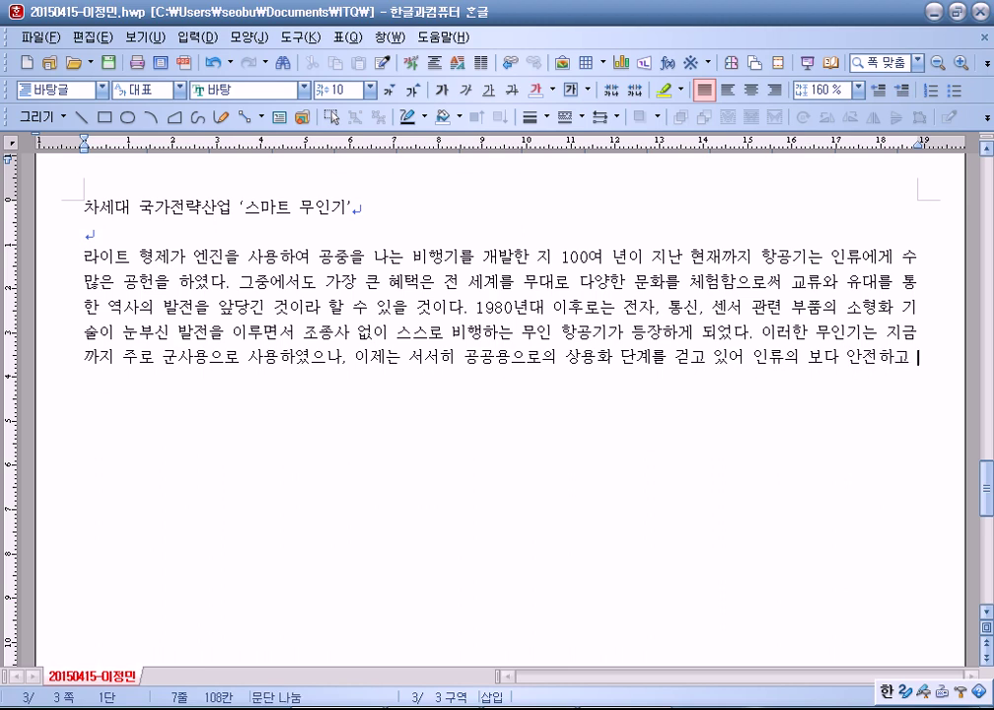
text(윤택한 )
text(삶에 ㅋ)
text(ㅡㄴ 봍)
text(몫을 할 것ㅇ)
text(ㅡ로 기대되고 )
text(있다.)
Step: Start a new indented paragraph with "특히 무인기는 위험하고, 어렵고, 지루한"
key(Return)
text(특히 무인기는 위험하고, 어떤고ㅡ,)
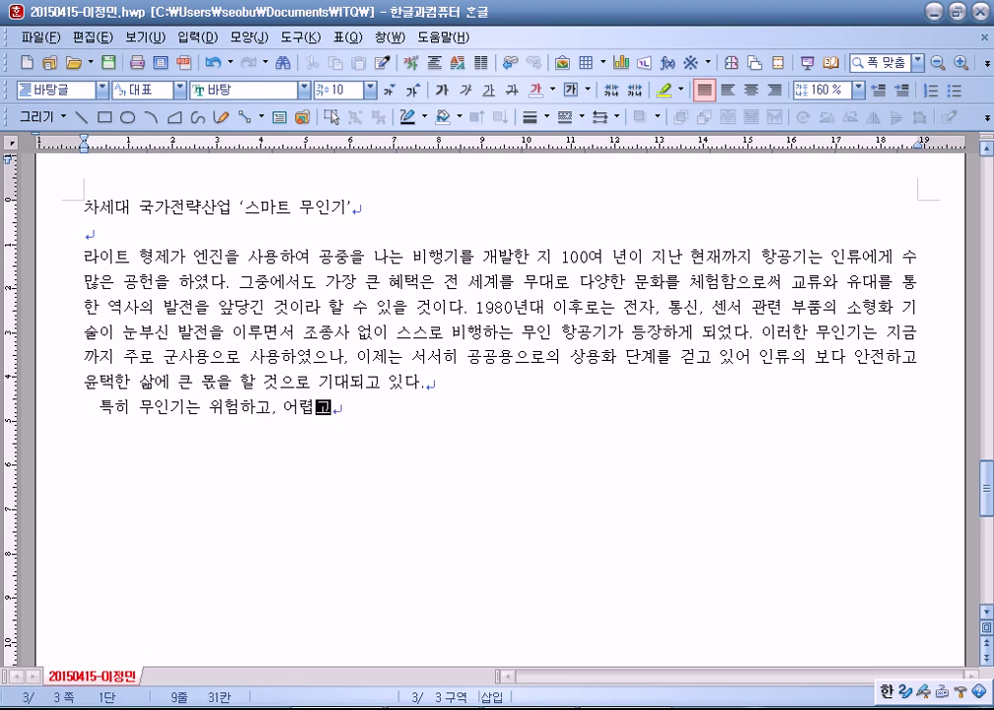
key(BackSpace)
text(, )
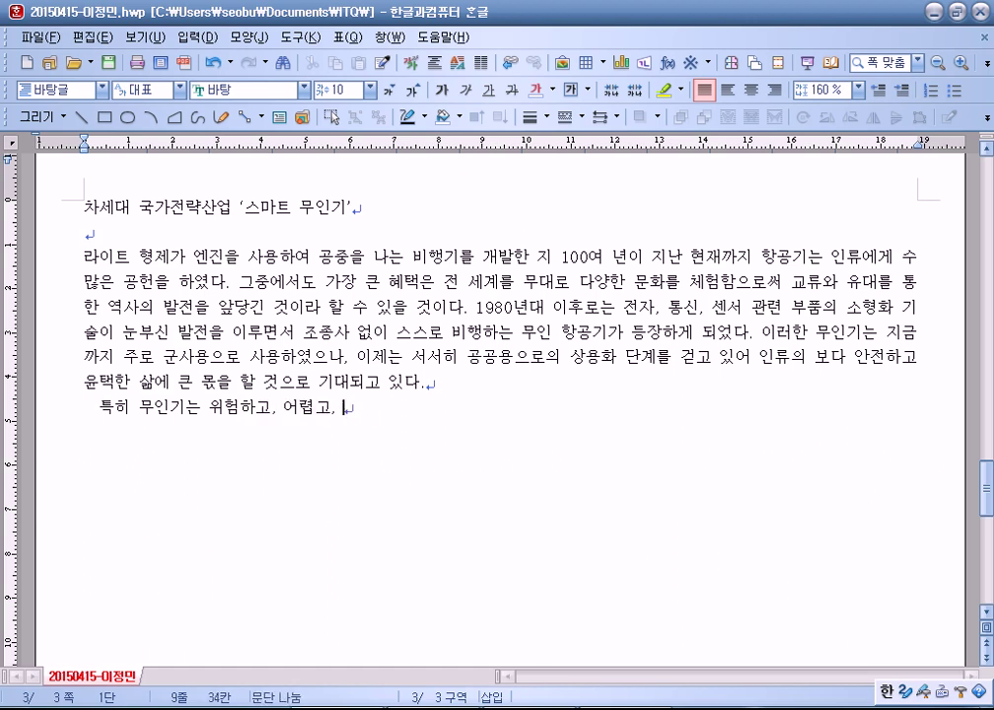
text(지루한 )
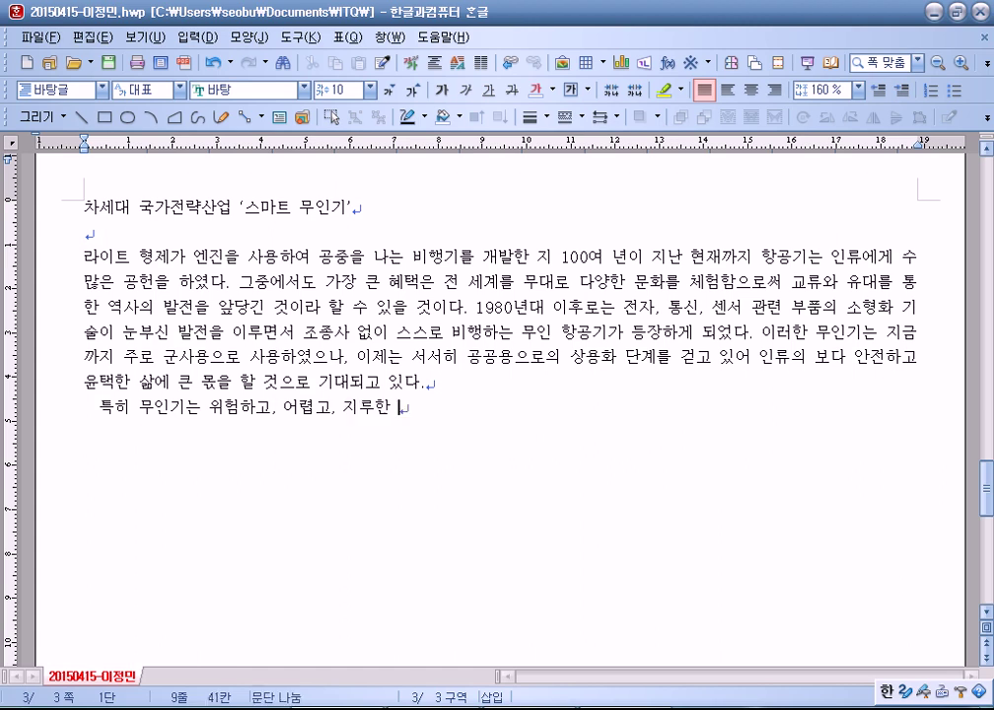
Step: Continue the second paragraph after 지루한 with "임무를 수행할 수 있기 때문에", in Hangul
text(임무를 수)
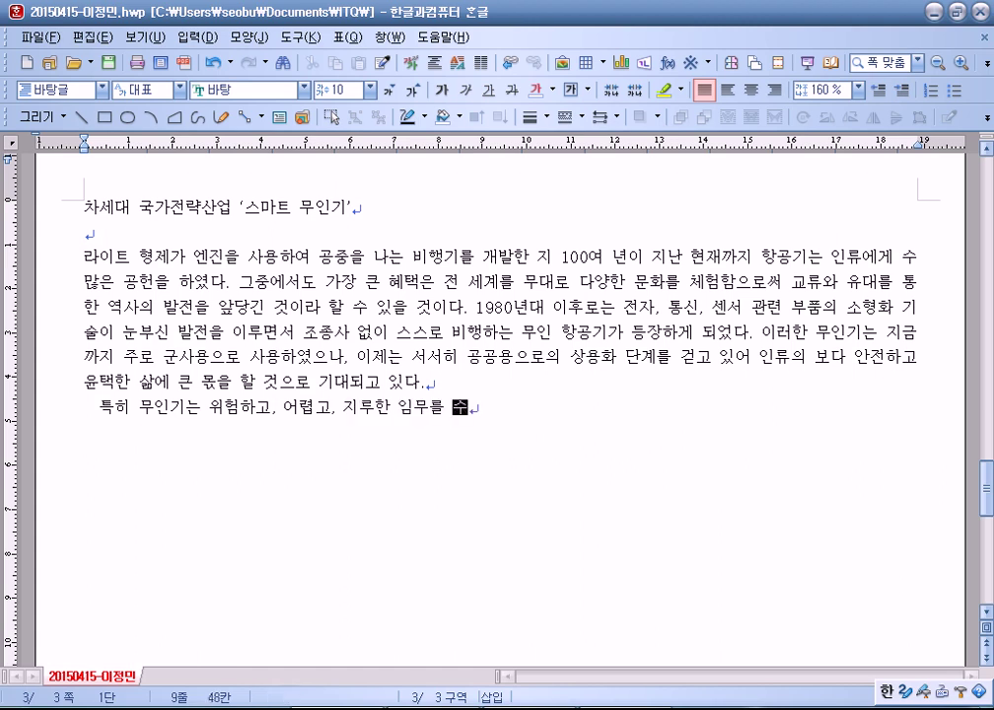
text(행할 수 이있기 )
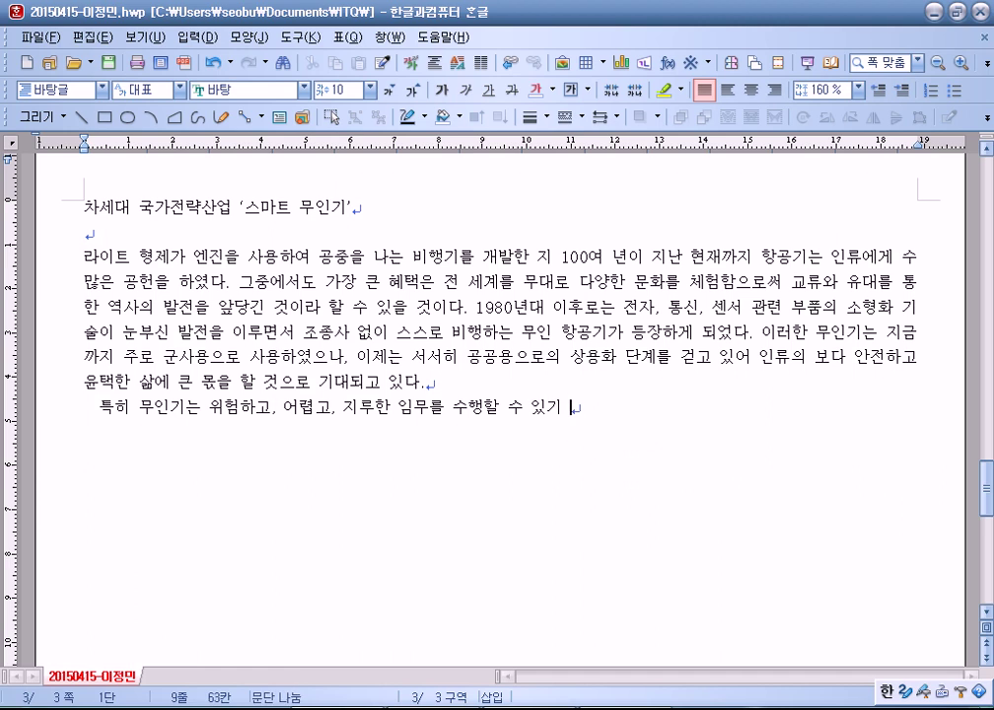
text(때문에)
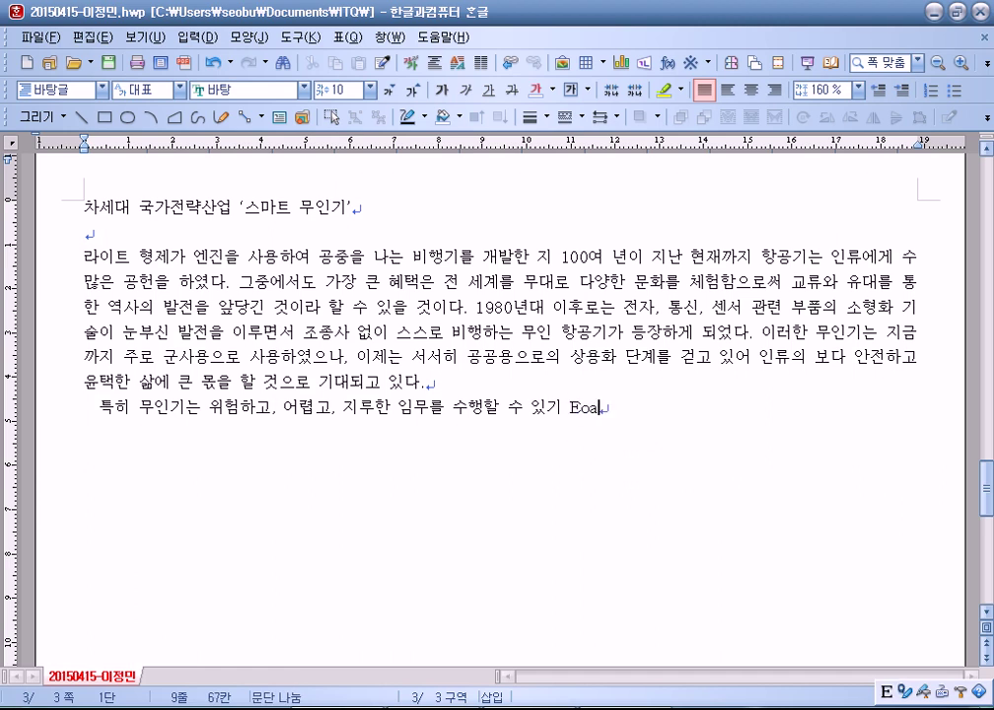
text( 조)
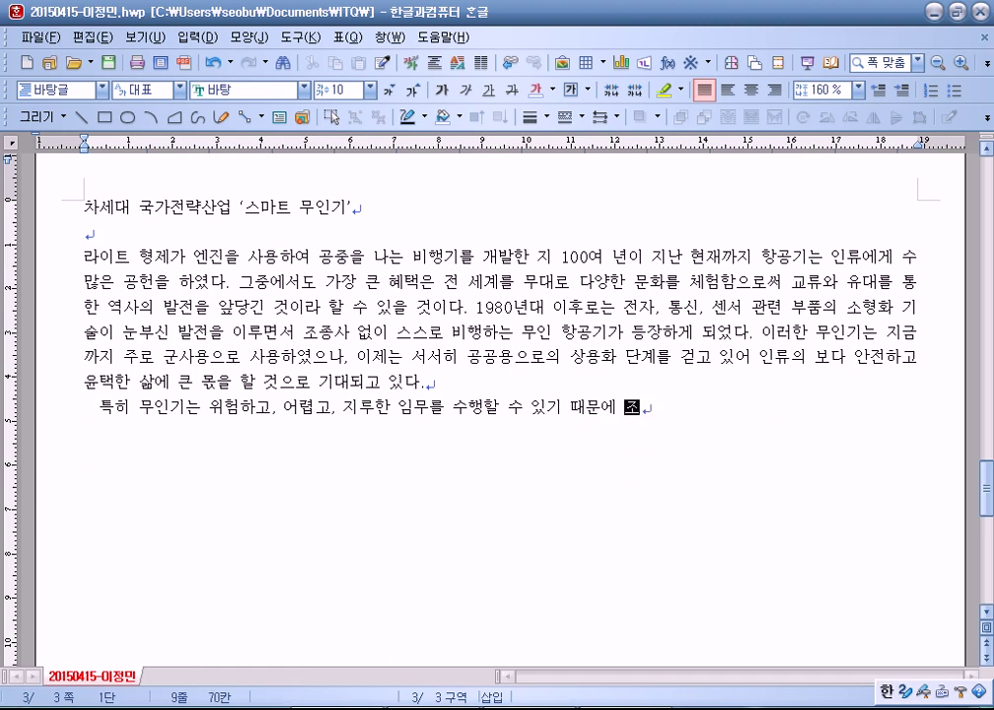
Step: Add "조종사가 할 수 없는" to the second paragraph, replacing the stray Latin letters with Hangul
text(종ㅅ가 할 ㅅ)
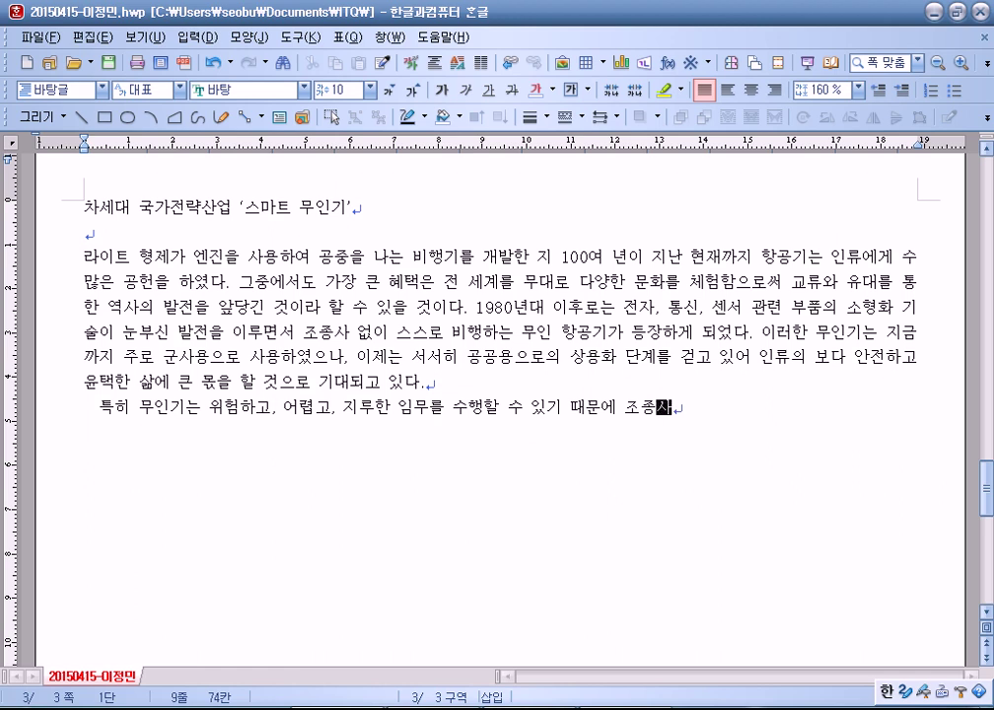
text(ㅜ)
key(Hangul)
text(dqjt)
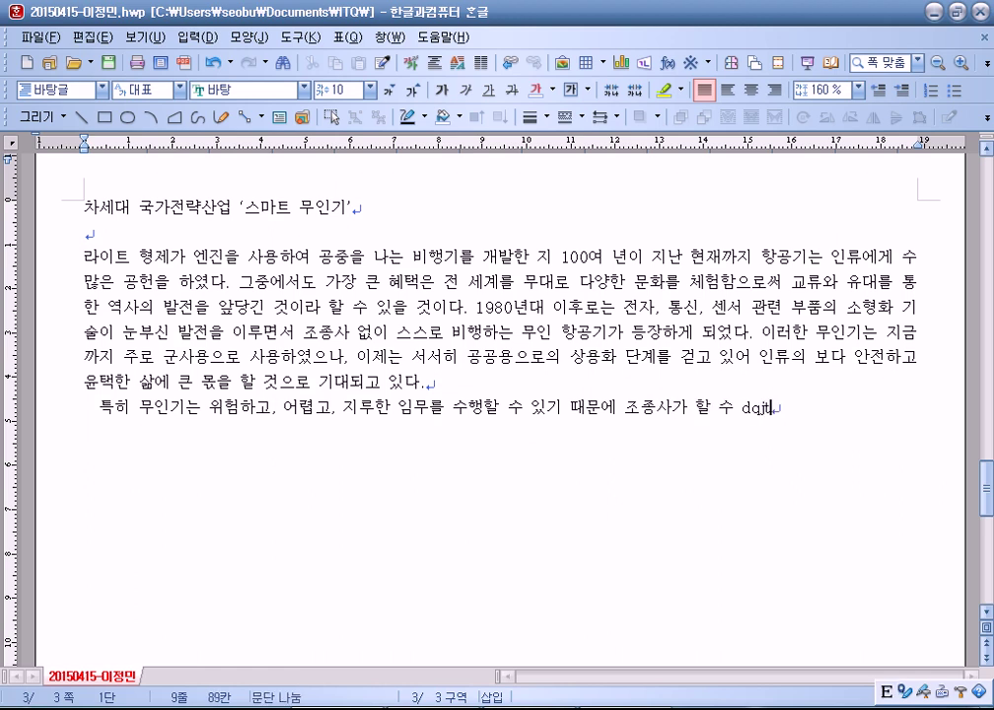
text(i)
key(BackSpace)
key(Hangul)
text(는 )
text(jqtsms)
key(BackSpace)
key(BackSpace)
key(BackSpace)
key(BackSpace)
key(BackSpace)
key(BackSpace)
key(Hangul)
text(없ㄴㅡ )
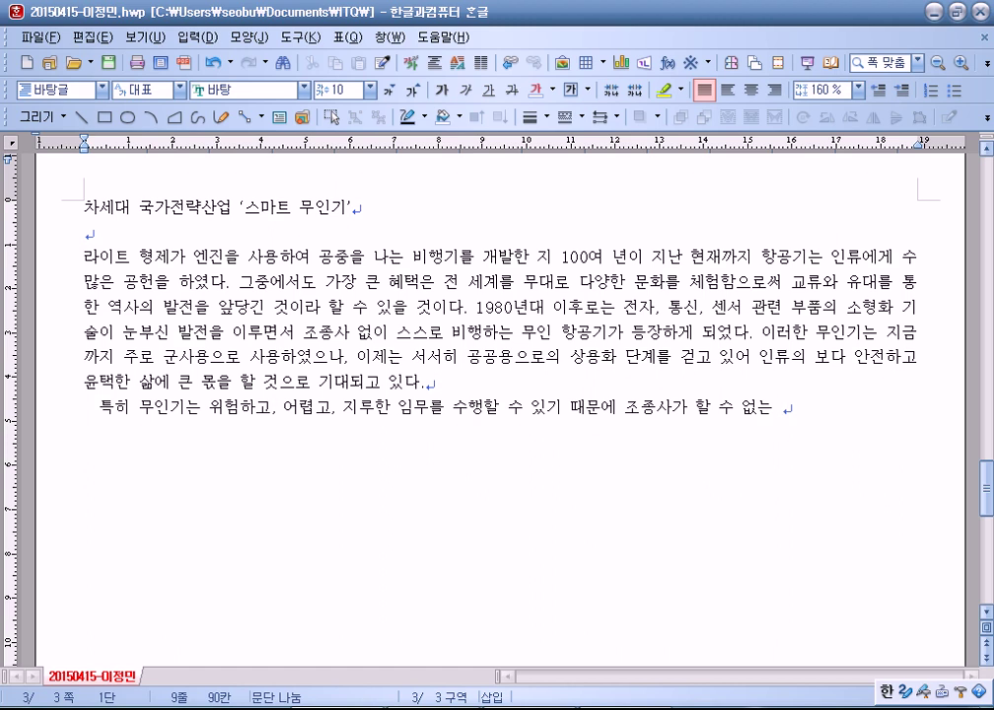
Step: Extend the sentence after 없는 with "영역을 개척할 수 있어 항공기의 활동 분야를"
text(영역을 개척ㅎ)
text(ㅏㄹ 수 이)
text(ㅆ어 )
text(항공ㄱ)
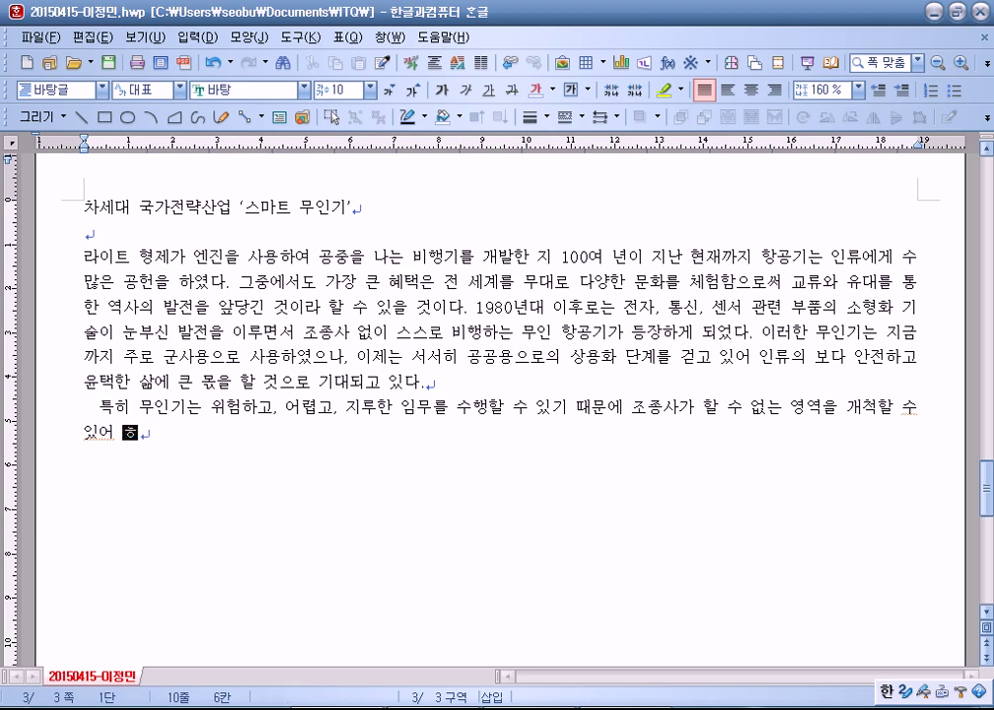
text(ㅎ)
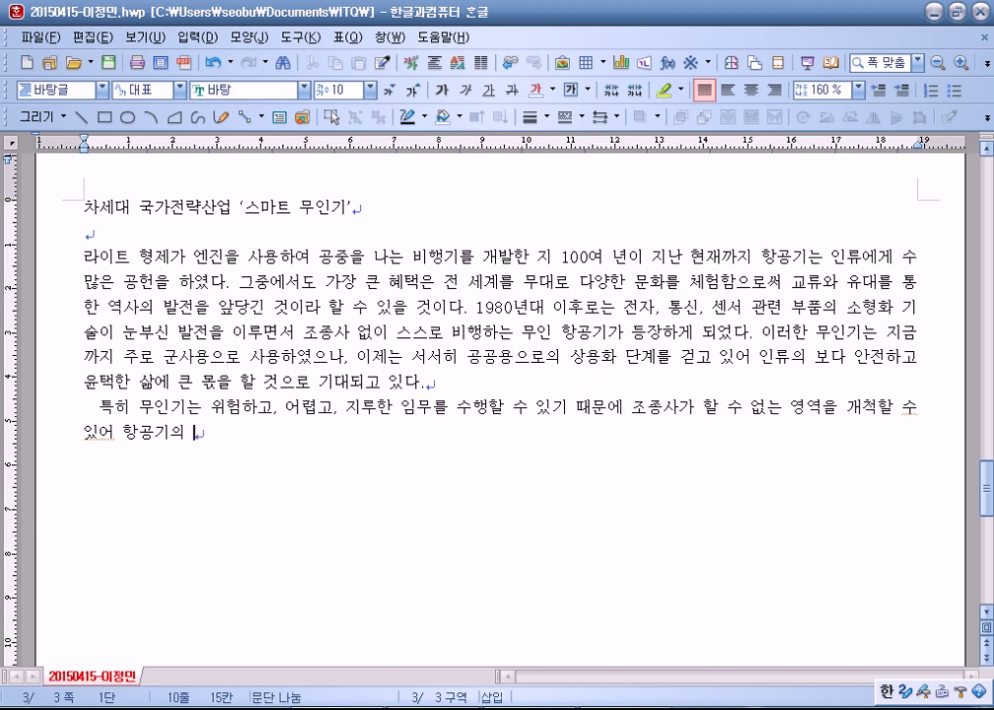
text(동 분)
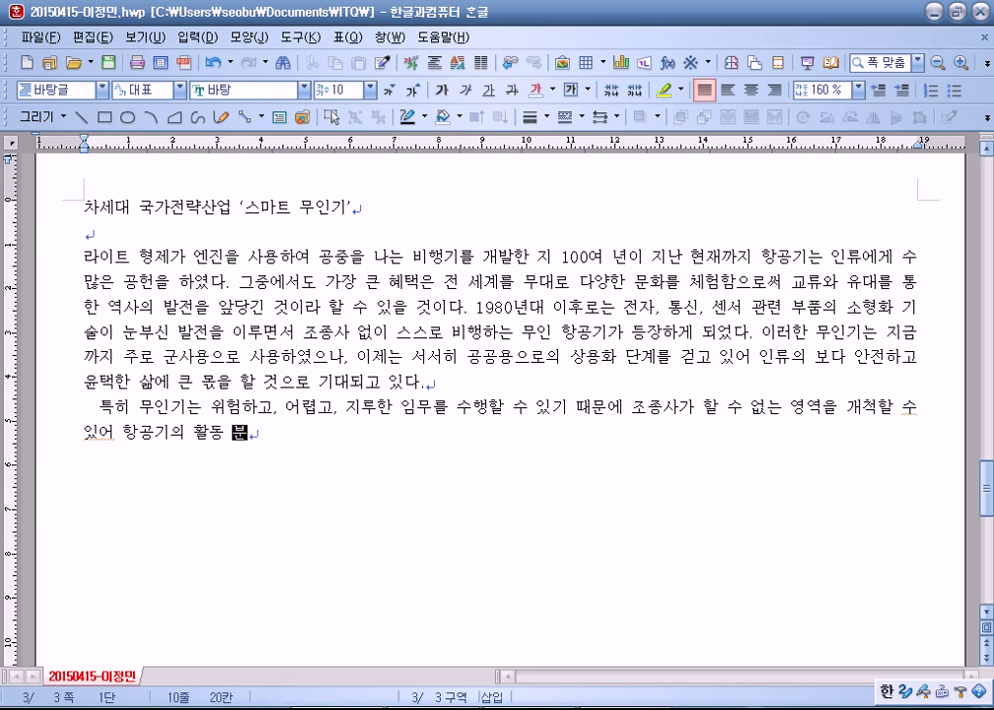
text(야를)
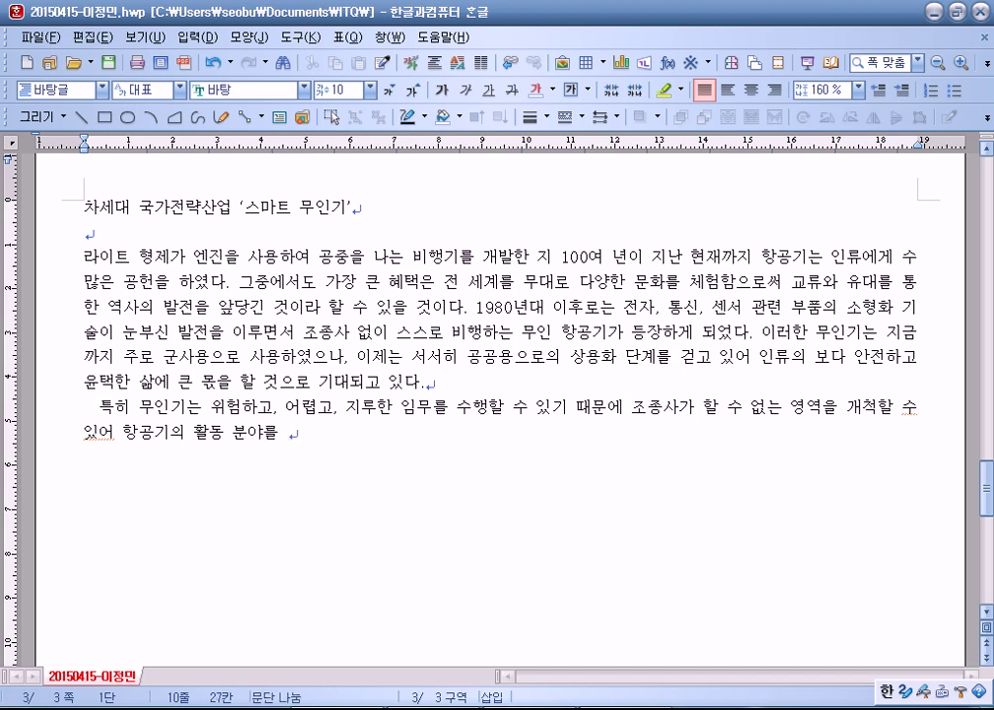
key(Up)
key(End)
key(Right)
key(Left)
key(Left)
key(Right)
key(End)
Step: Finish the second paragraph's first sentence with "더욱 확대할 수 있다."
text(더욱)
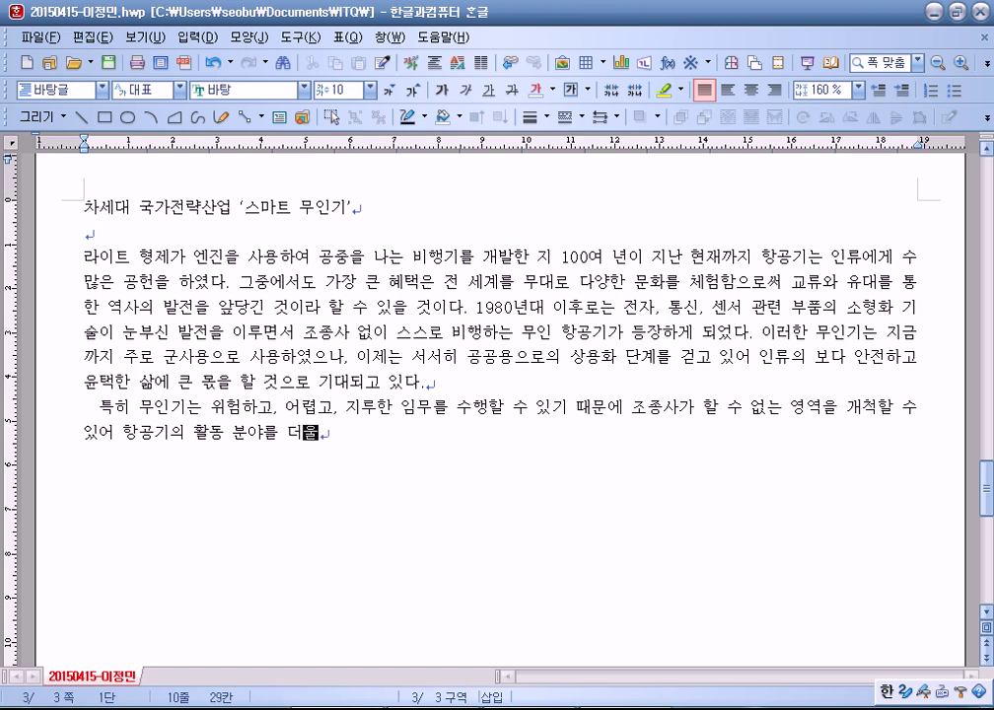
text( 확대)
text(할 수이)
key(BackSpace)
key(BackSpace)
text(있다.)
Step: Begin the second paragraph's next sentence with "스마트 무인기 개발사업은", correcting the mistyped characters
key(Hangul)
text(n)
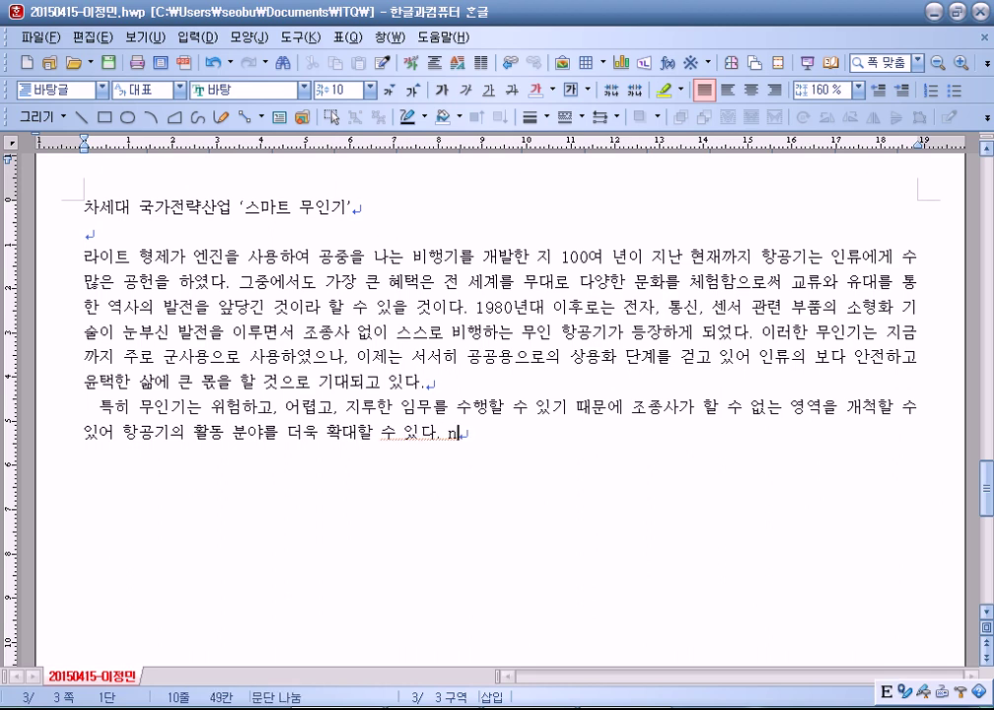
key(BackSpace)
text(tm마트 무인기 배달)
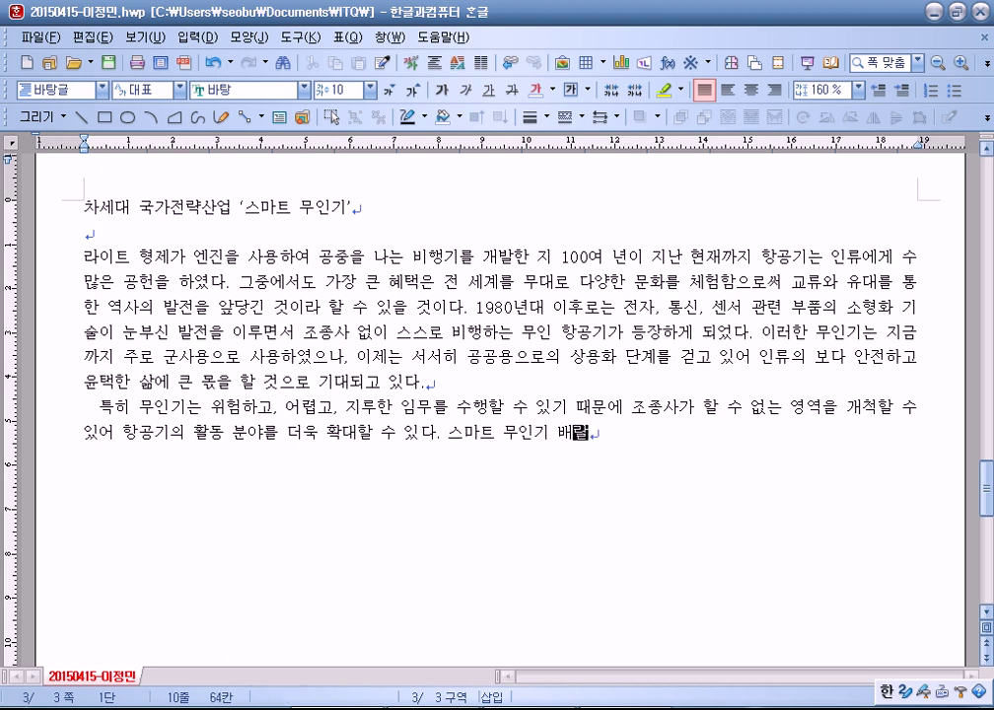
key(BackSpace)
key(BackSpace)
text(개발시)
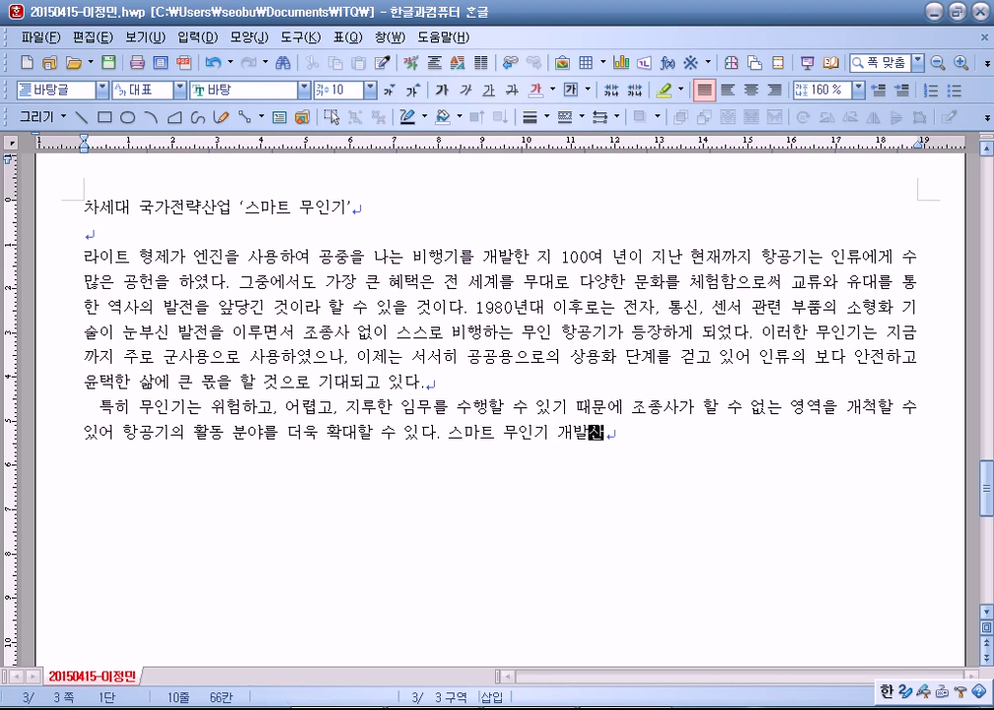
text(업은 )
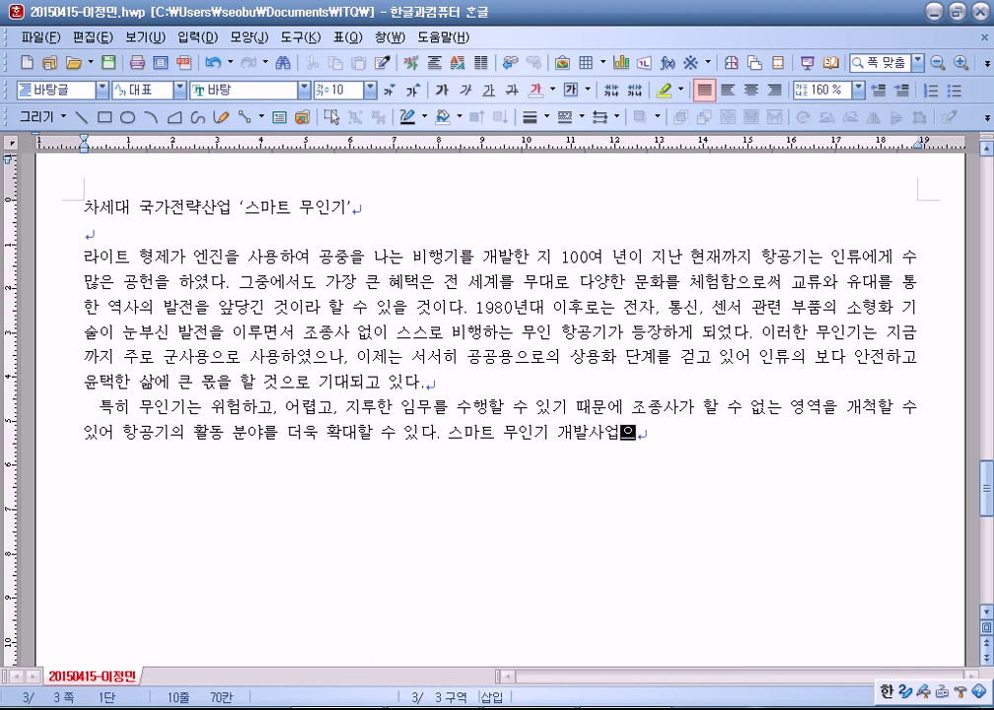
Step: Complete the second paragraph's "스마트 무인기 개발사업은" sentence with "지식경제 프론티어 기술개발사업의 하나로 추진되고 있다."
text(지식경제 )
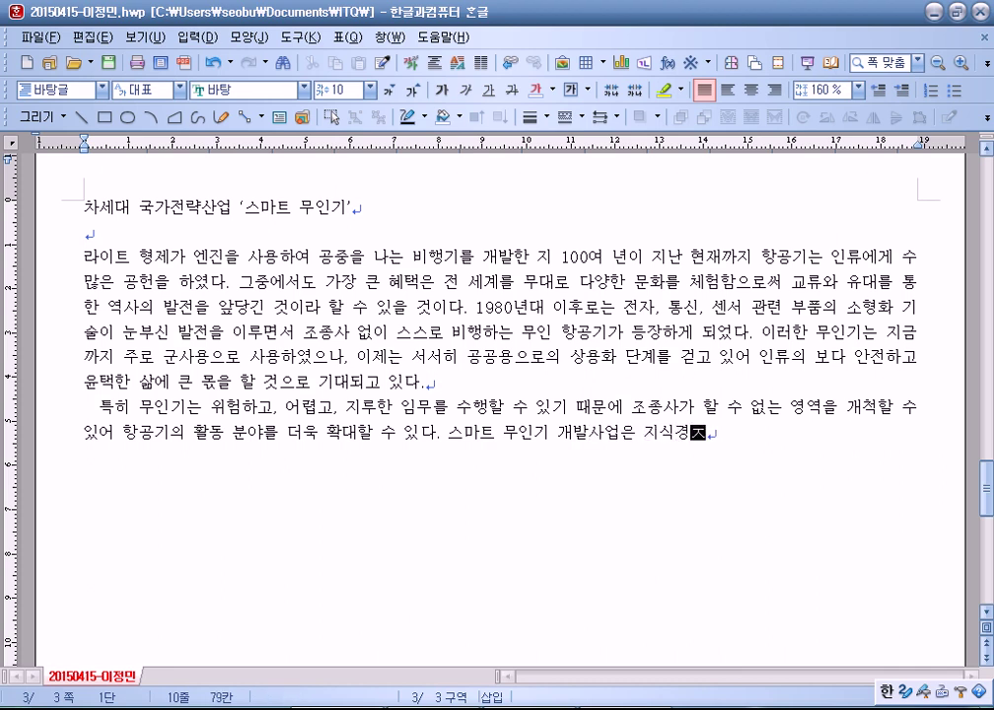
text(프론티어)
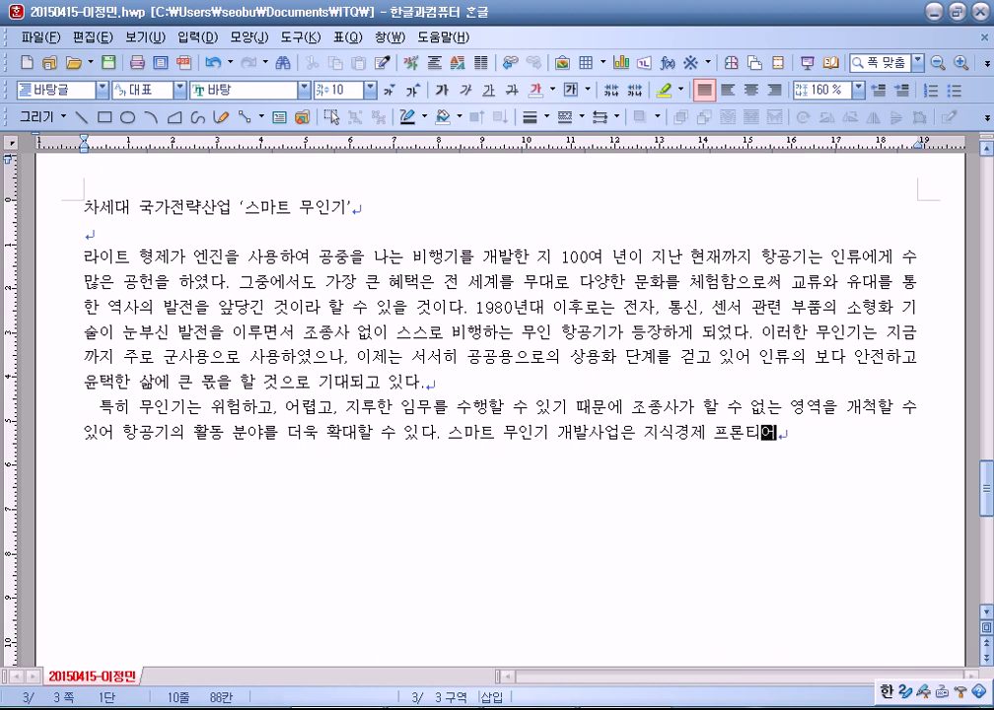
text( 기술개)
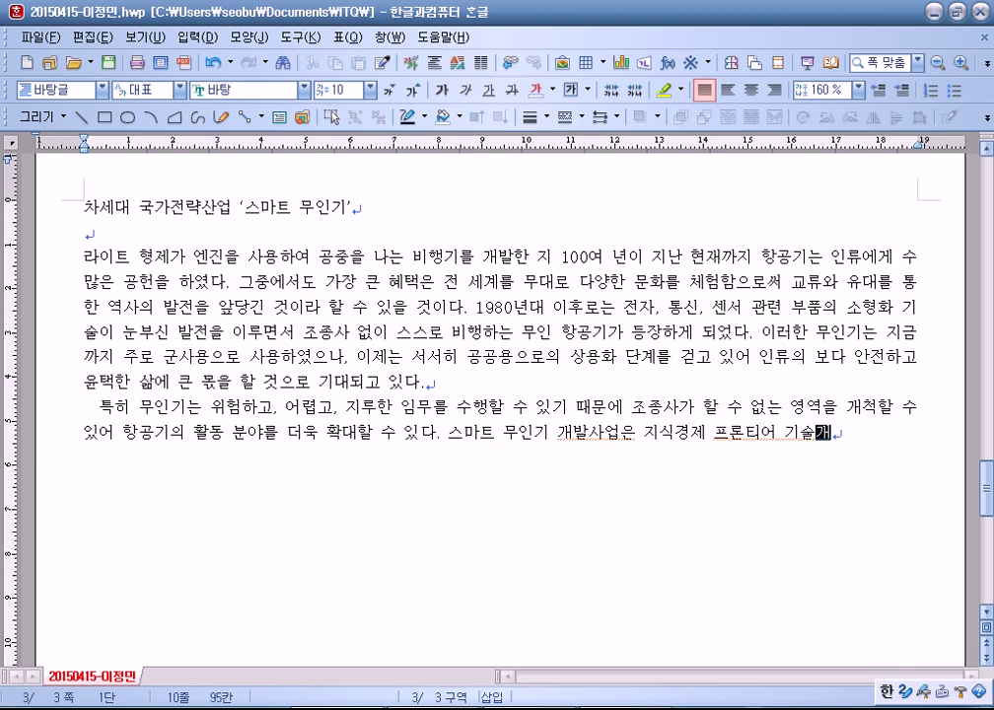
text(발사업의 하나로 )
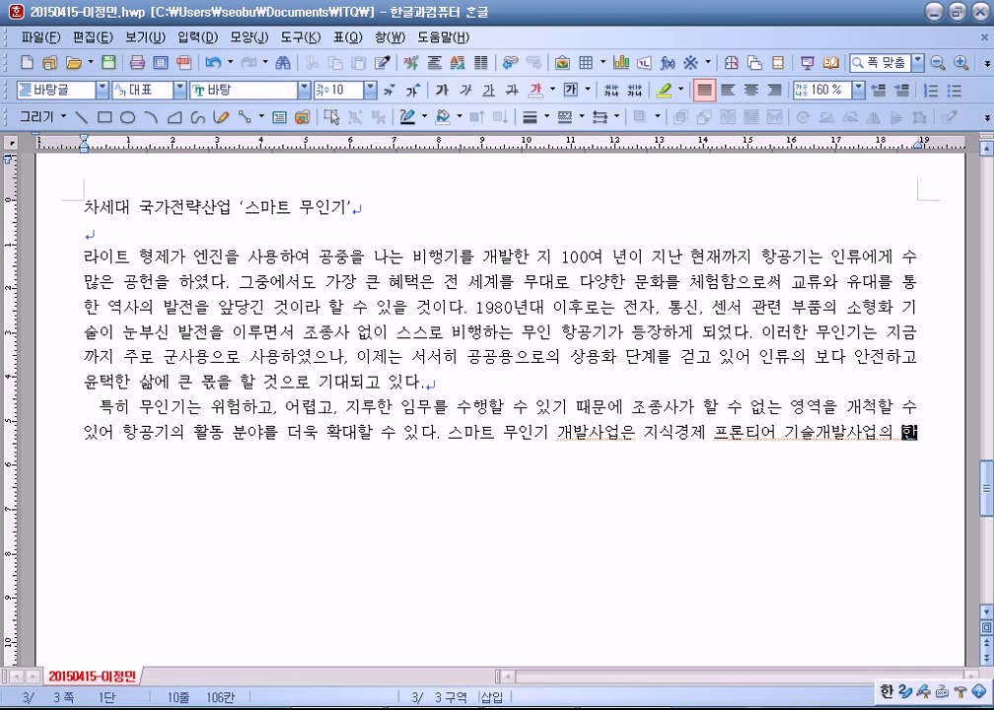
text(추진되고 ㅇ)
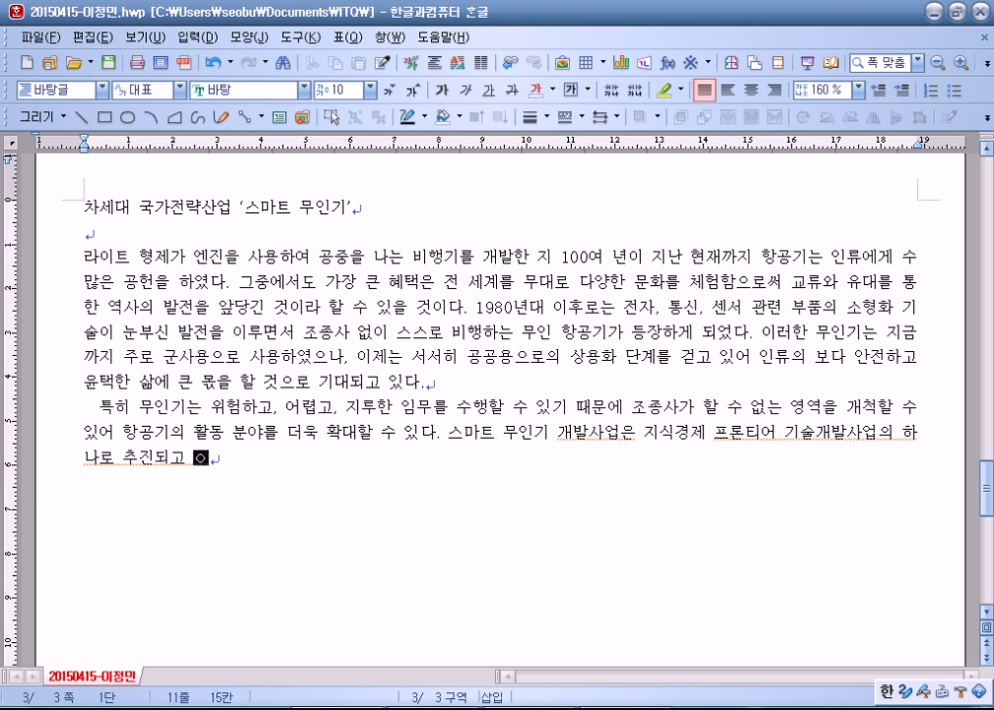
text(다. ')
Step: Add the sentence "'프론티어'에는 개척의 의미가 내포되어 있으며 개척은 도전정신이 필요하다." to the second paragraph
text(프론티어')
text(에는 개)
text(척의 으)
text(의미가 )
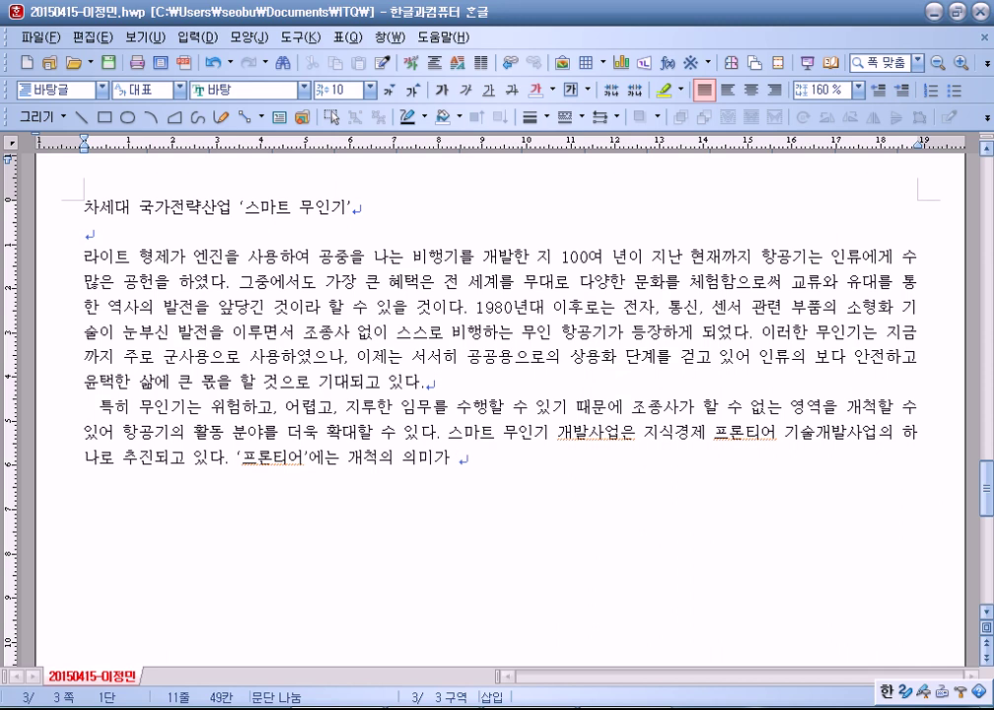
text(내)
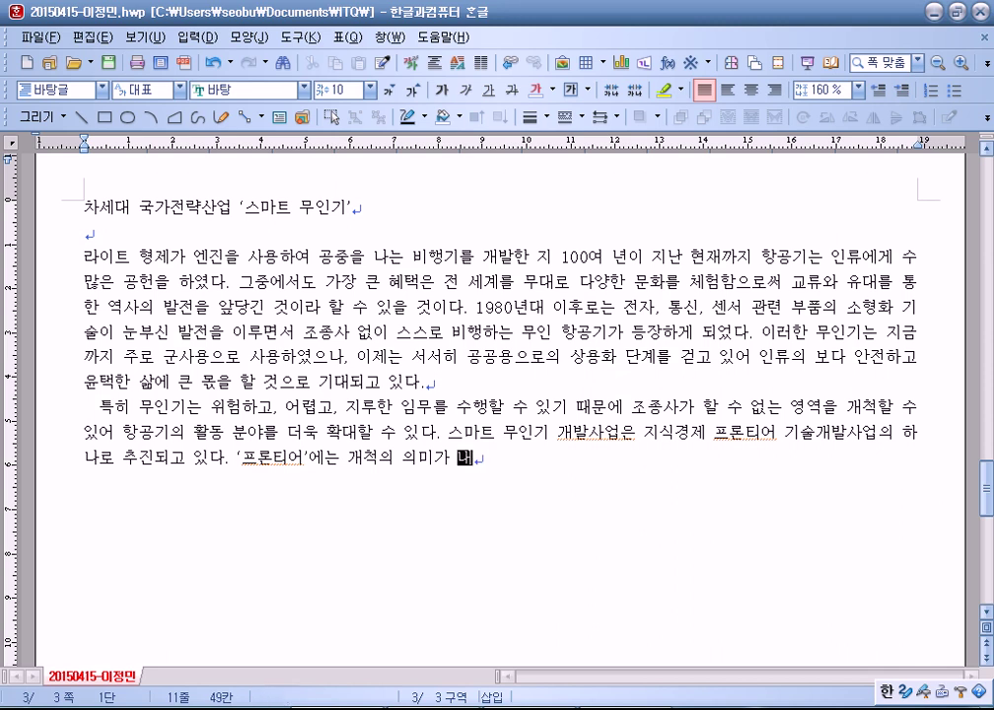
text(포되어 있으며 )
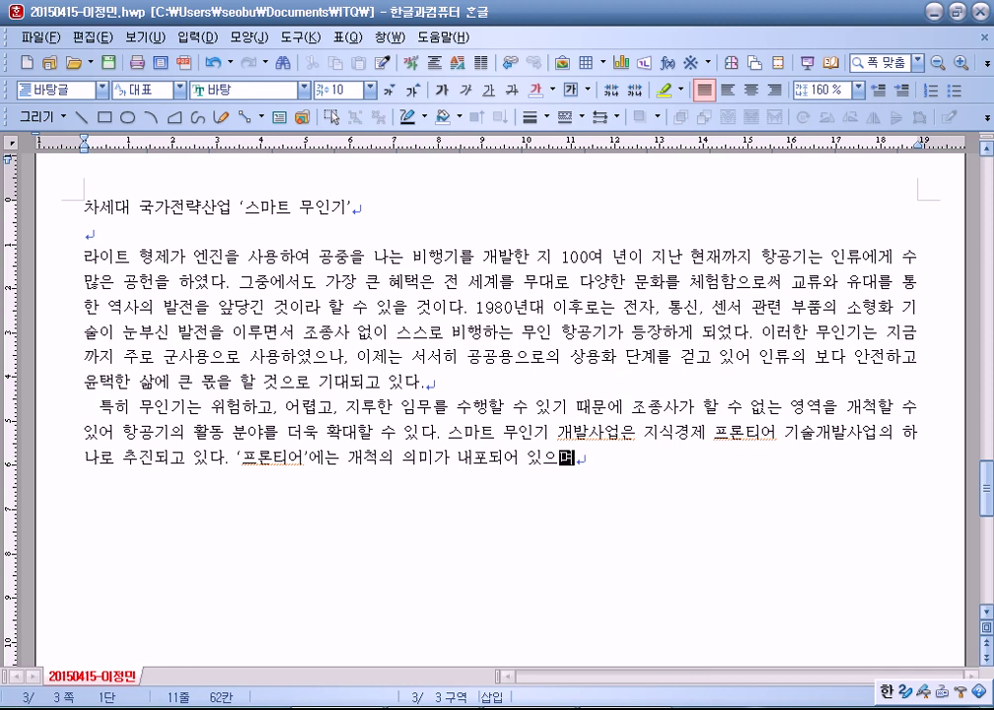
text(개척)
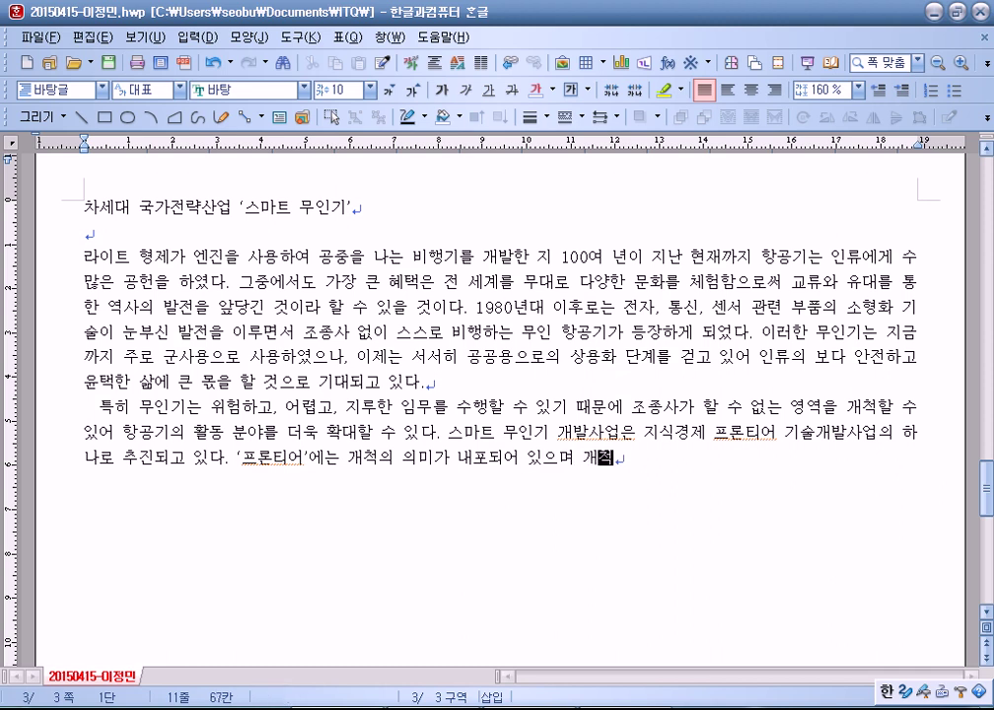
text(은 도전정신이)
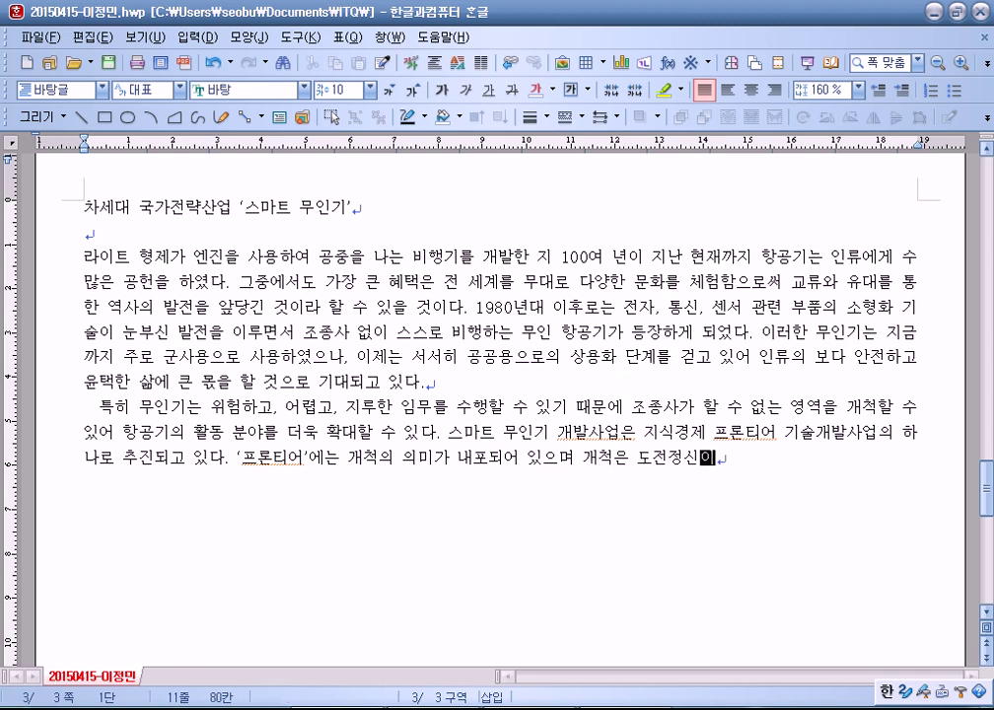
text( 필요하다. 스마트 무)
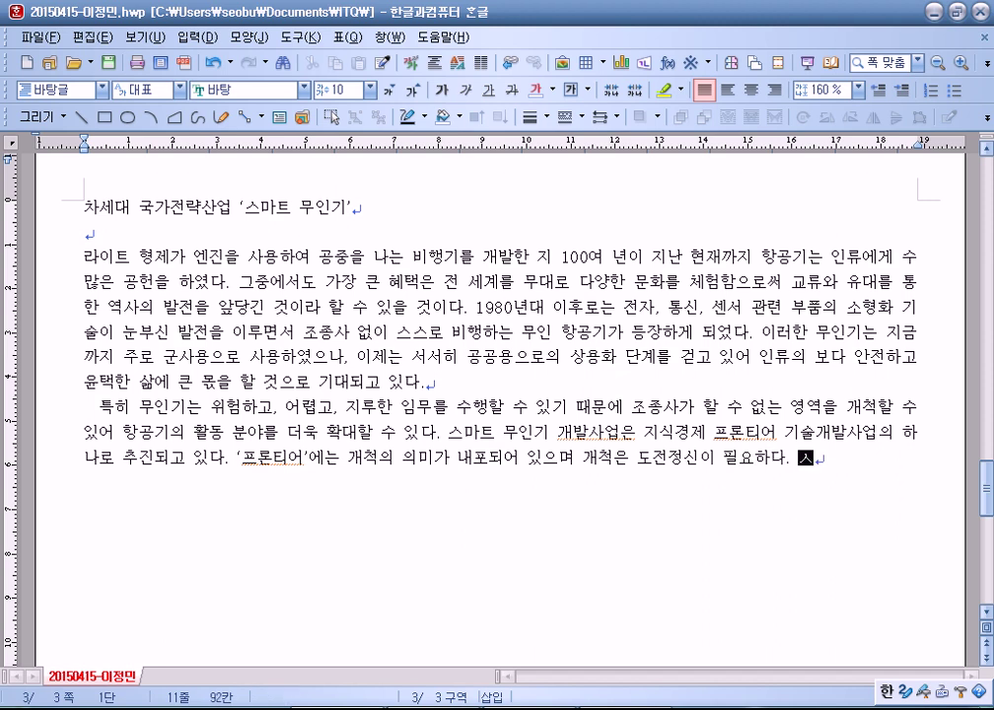
Step: Begin the second paragraph's last sentence with "스마트 무인기의 개발은 우리나라 항공우주산업의 미래를"
text(인기의 )
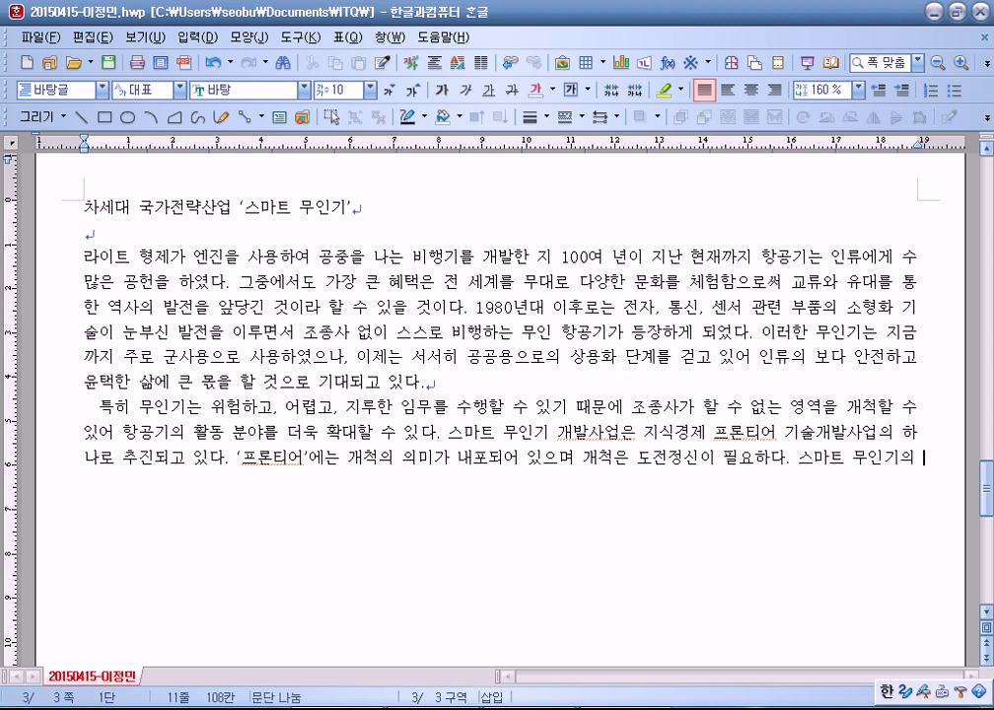
text(개발은 )
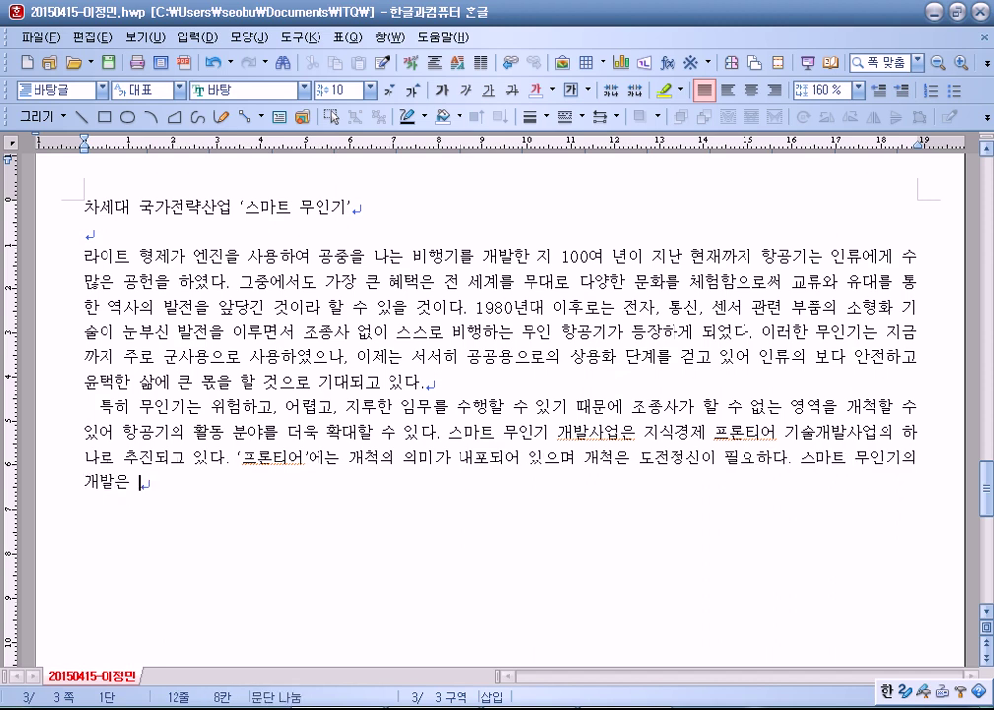
text(우리나라 항공)
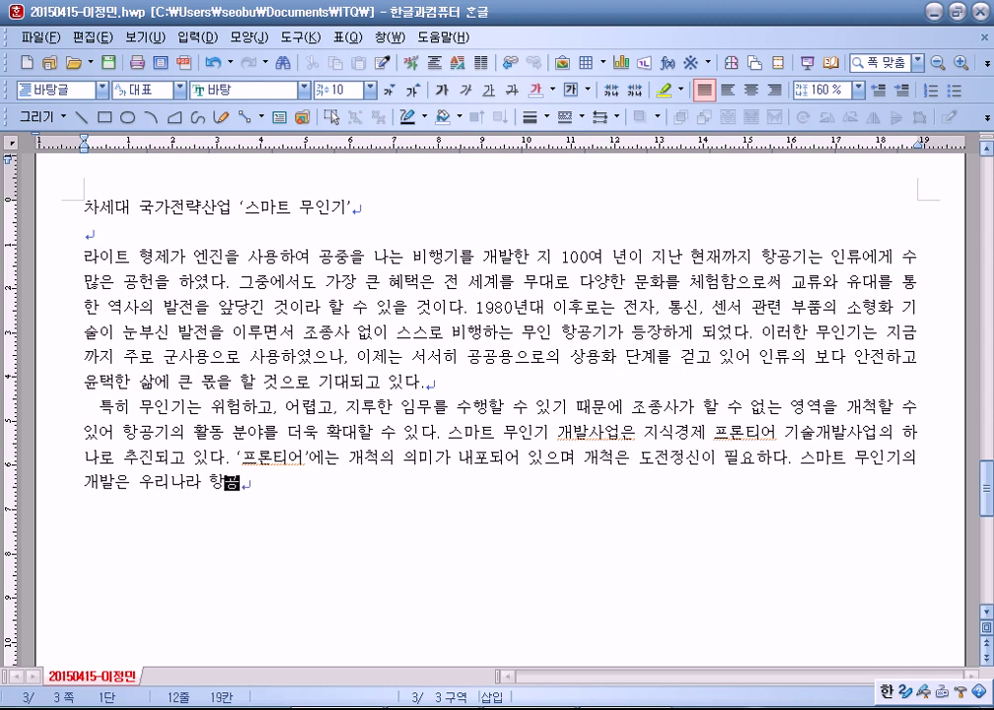
text(우주산업)
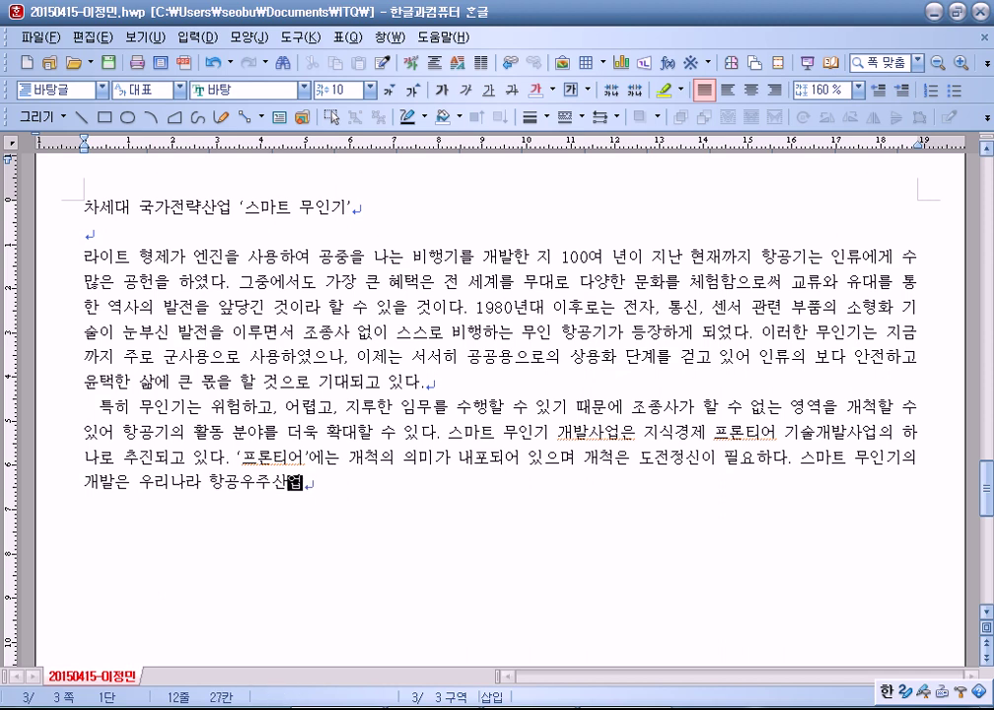
text(의 미래를 개)
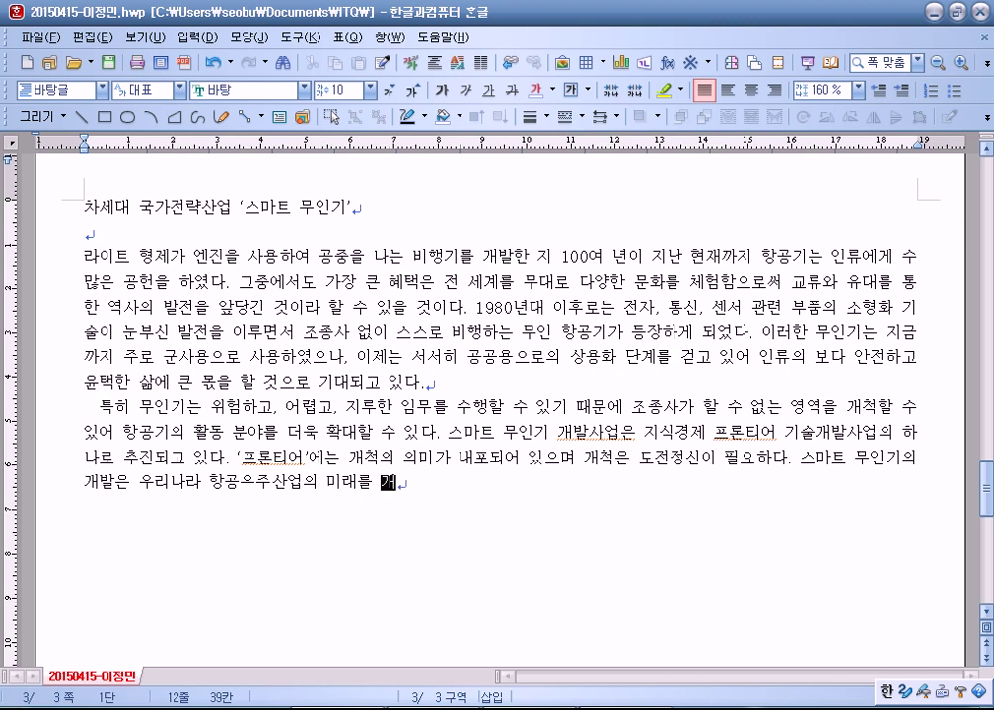
Step: Finish the last sentence with "개척하기 위한 도전정신을 바탕으로 무한 질주 중에 있다." and add two empty lines below it
text(척하기 ㅇ한 도전정신)
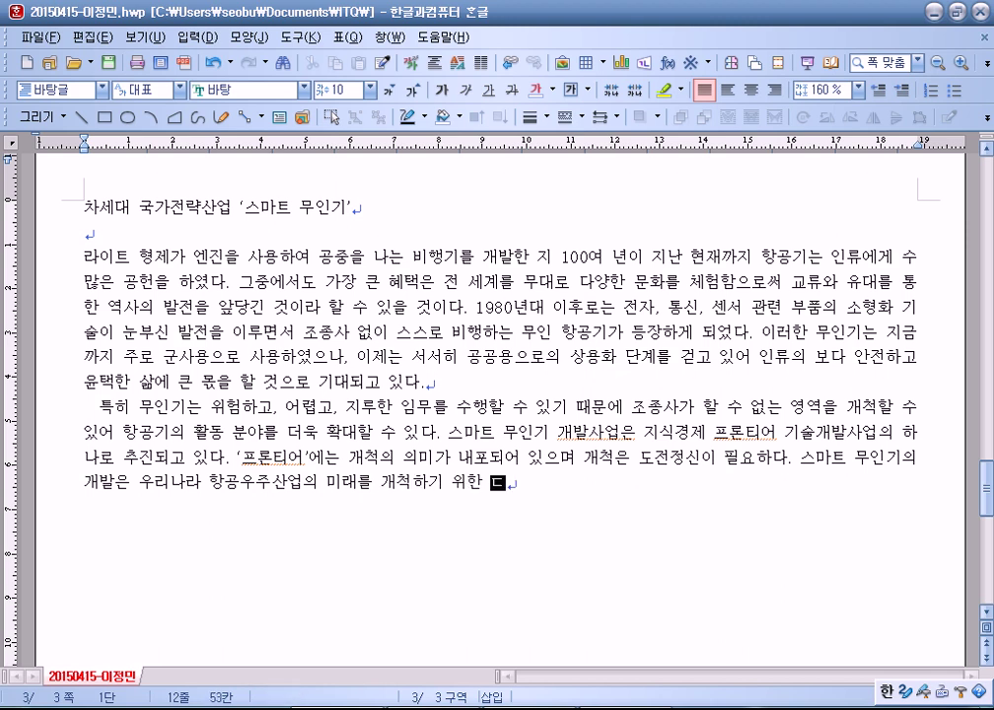
text(을 )
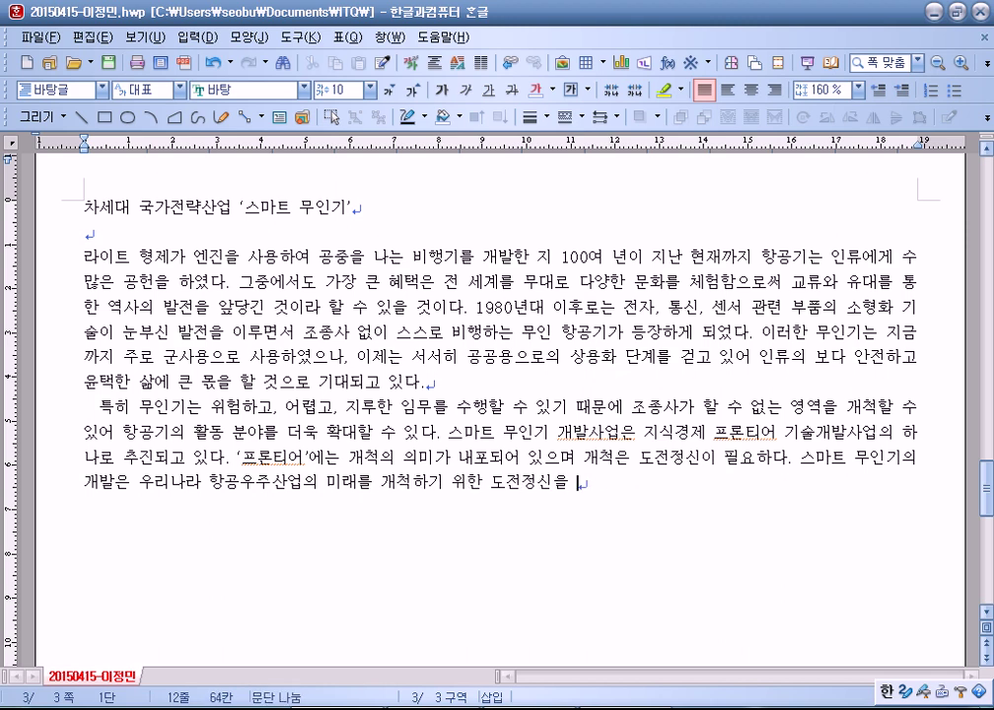
text(바탕으로 ㅂ한 질주 중에 )
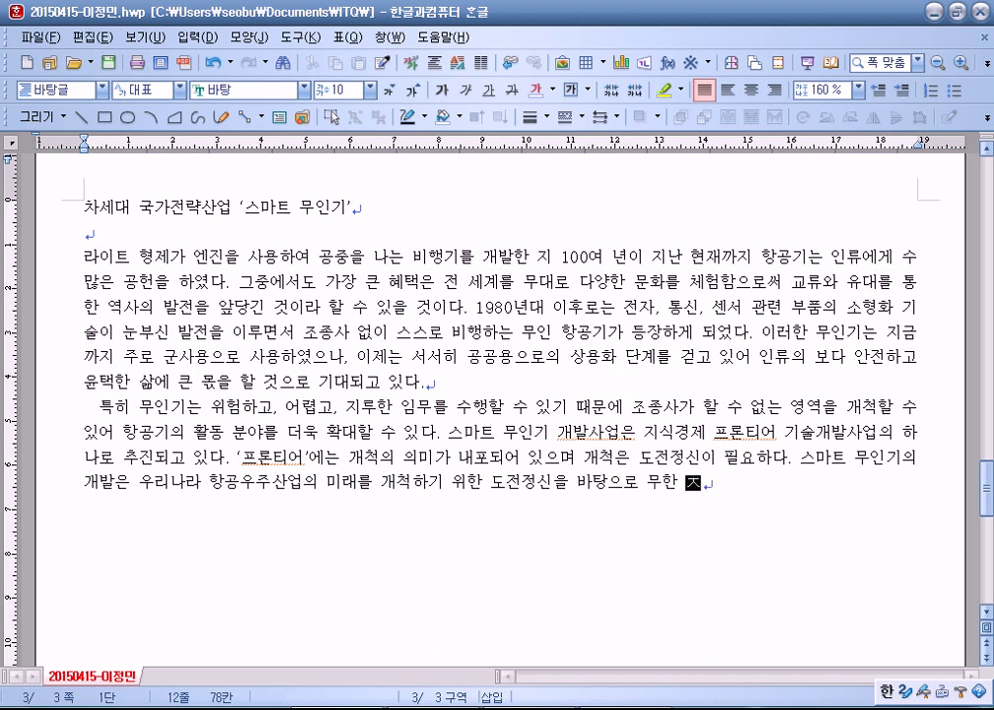
text(있다.)
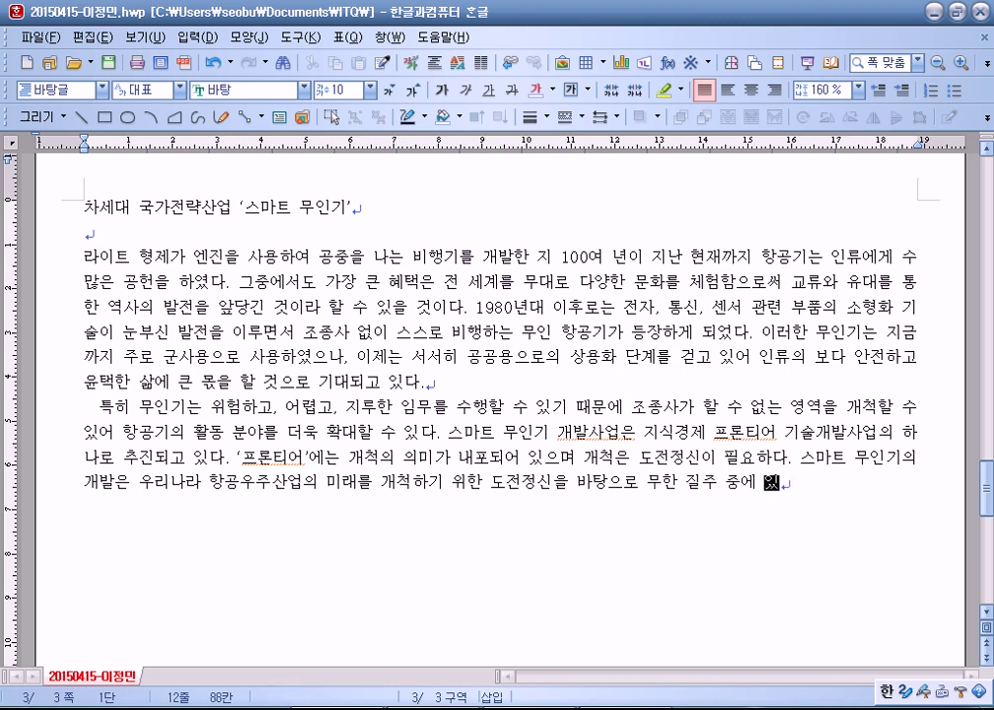
key(Return)
key(Return)
Step: Set the font of the page 3 title "차세대 국가전략산업 '스마트 무인기'" to 돋움
key(Up)
key(Up)
key(Up)
key(Up)
key(Up)
key(Up)
key(Up)
key(Up)
key(Up)
key(Up)
key(Up)
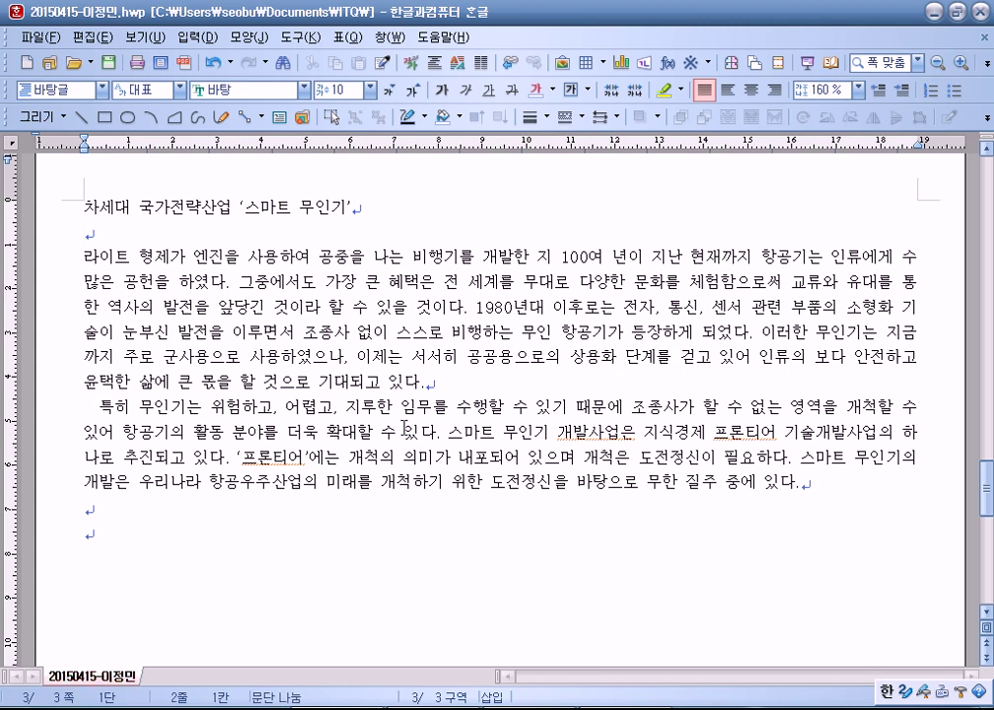
click(85, 204)
drag(84, 204, 400, 214)
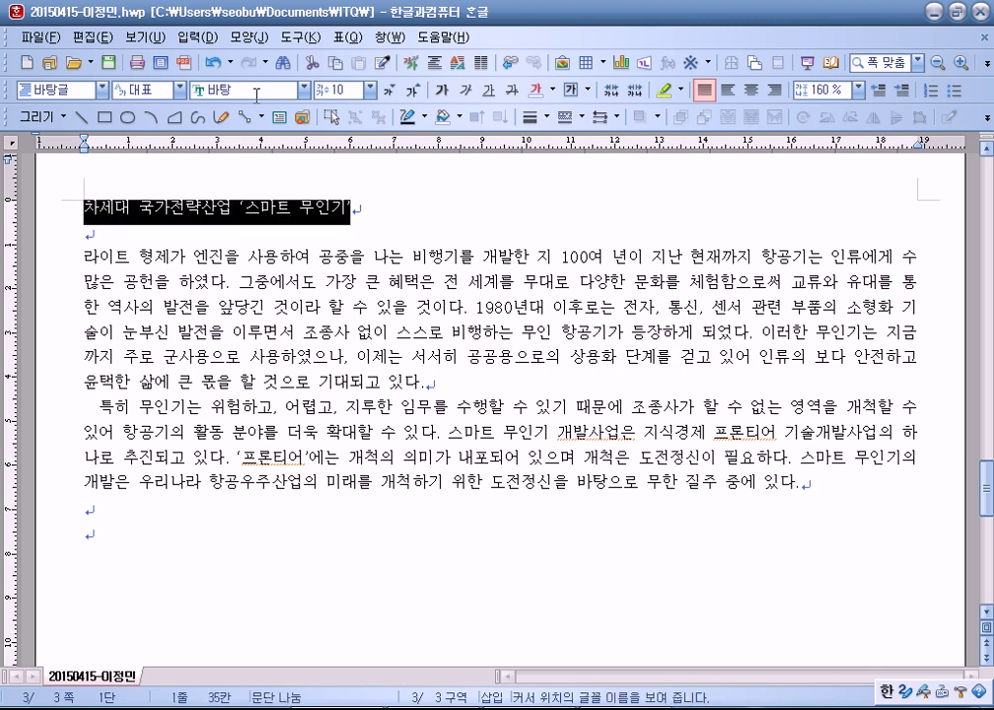
click(304, 91)
click(255, 159)
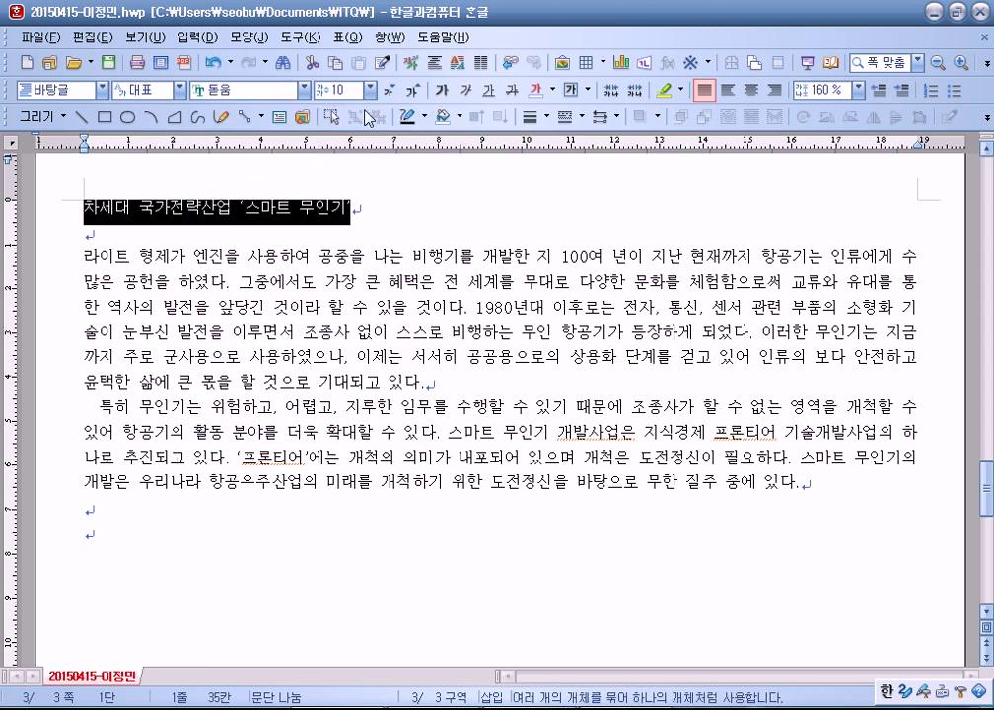
Step: Enlarge the selected title to 20 pt and centre it on the line
click(418, 90)
click(418, 89)
click(418, 90)
click(418, 90)
click(418, 89)
click(422, 87)
click(422, 87)
click(422, 87)
click(422, 87)
click(422, 87)
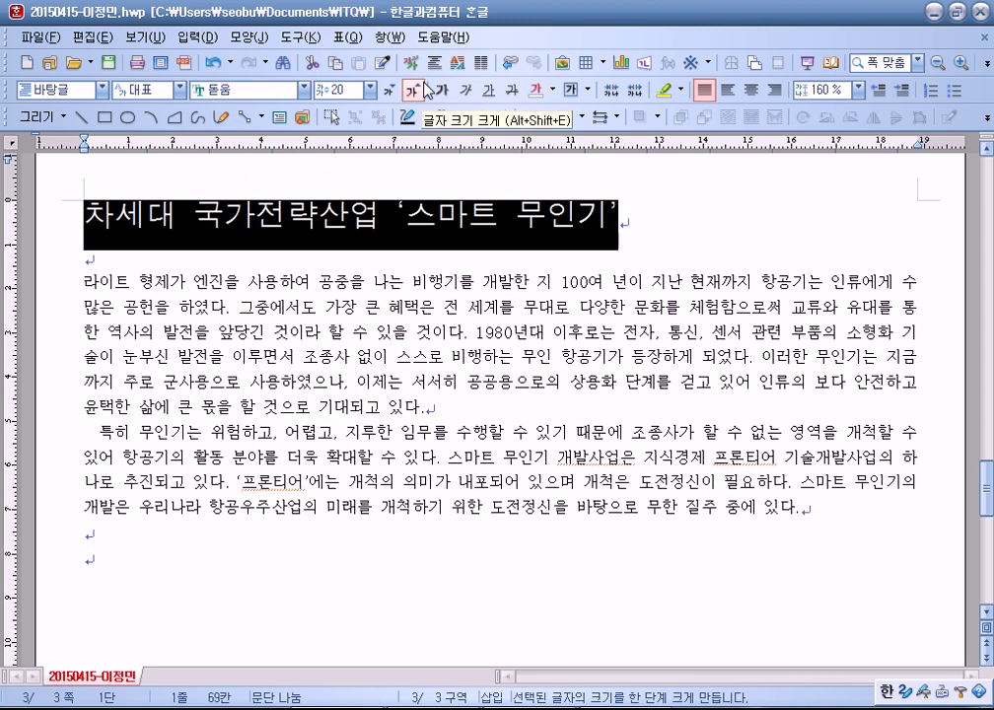
click(751, 97)
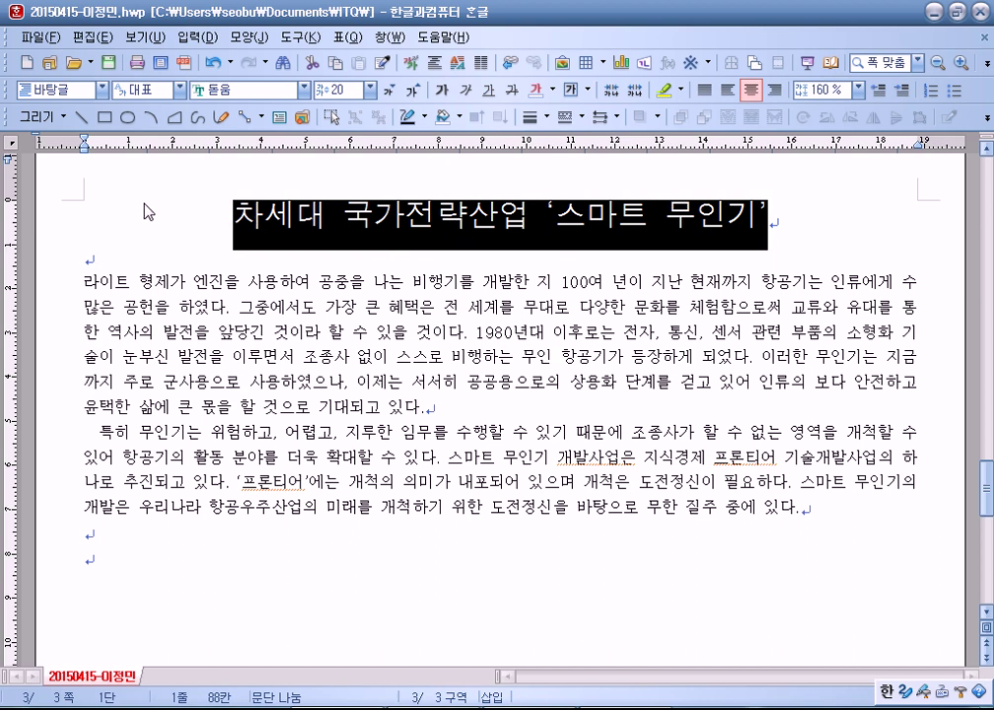
click(236, 214)
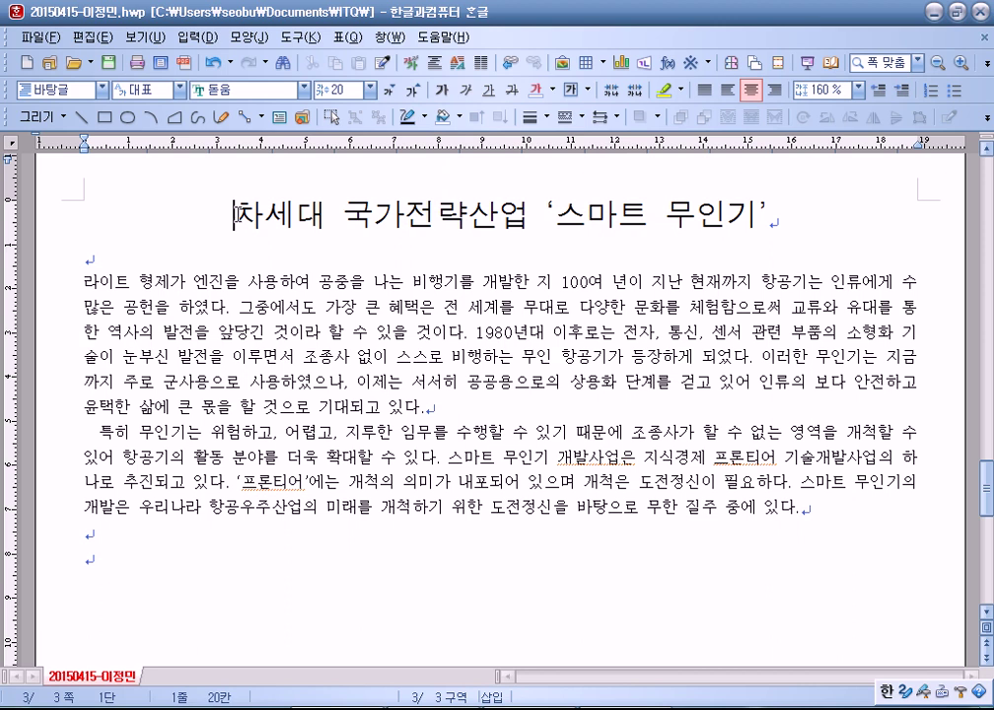
drag(238, 214, 794, 213)
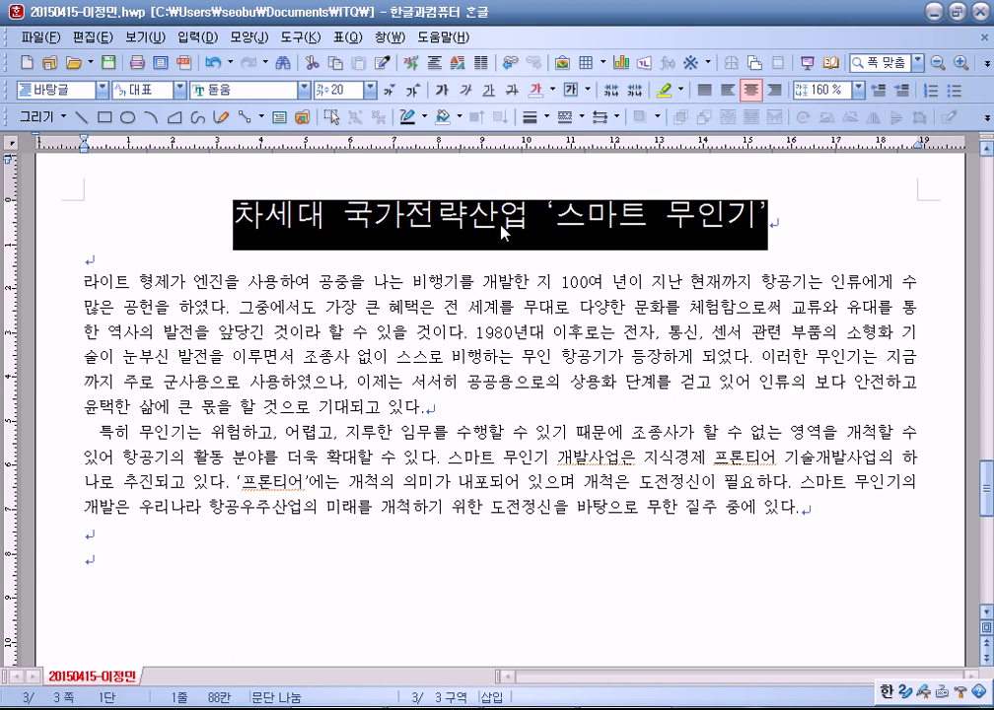
click(197, 39)
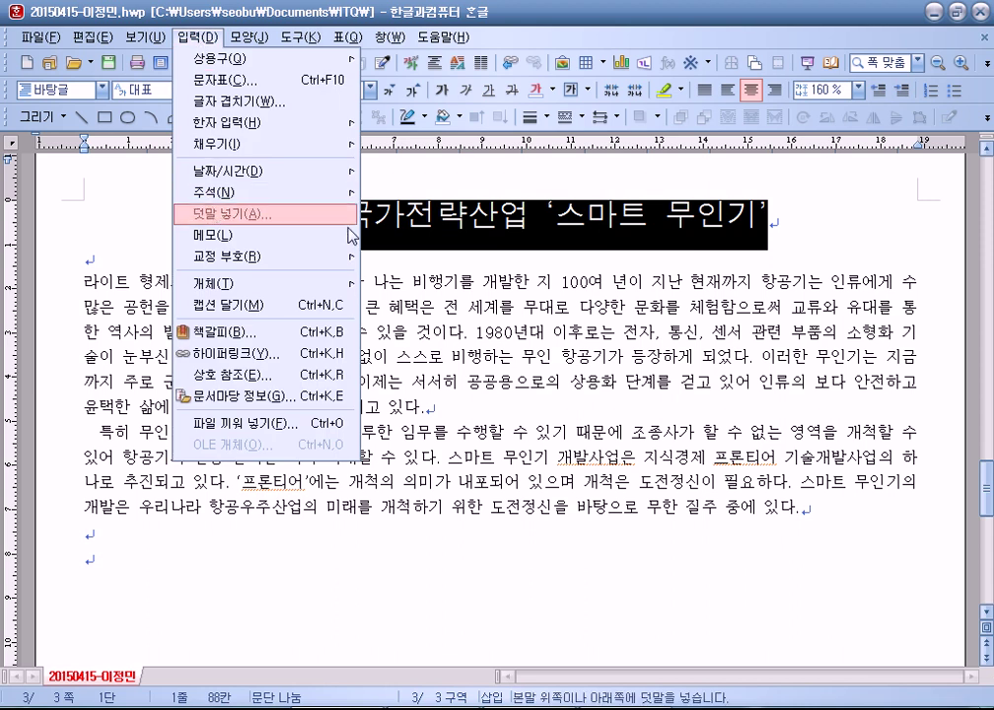
click(470, 223)
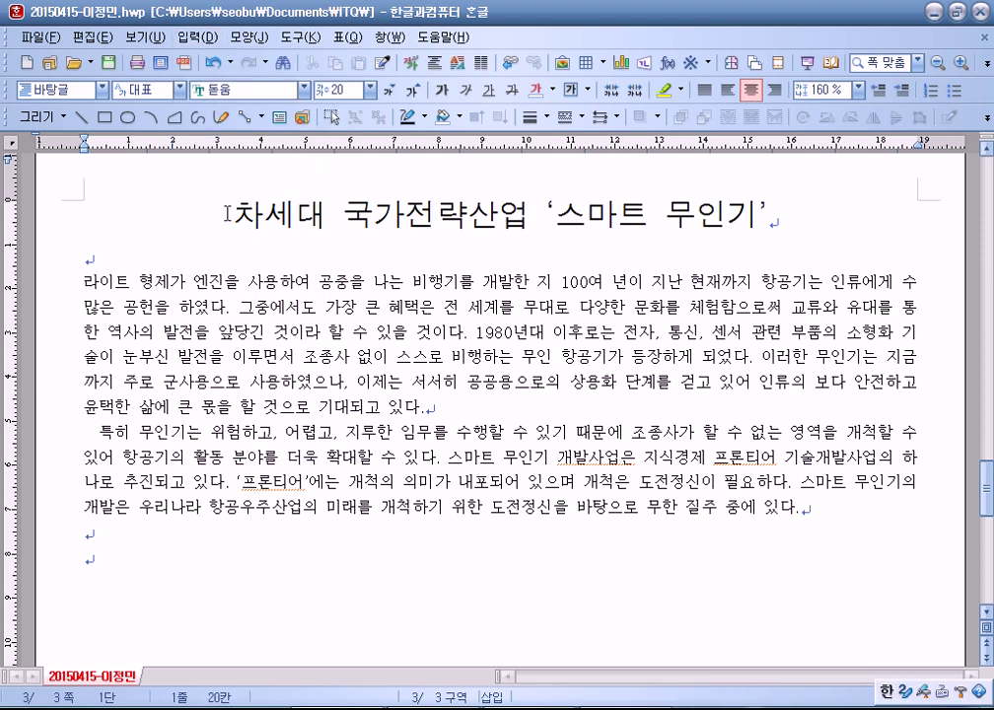
click(198, 37)
click(204, 215)
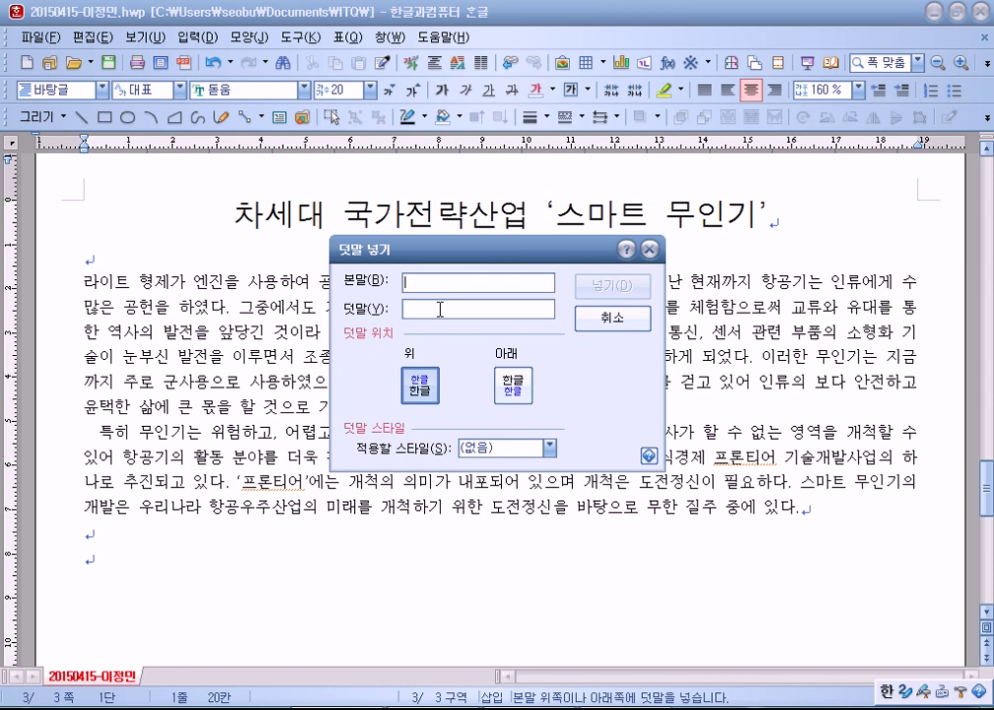
click(611, 318)
Step: Insert the ruby text (덧말) "전략센터" above the whole page 3 title
drag(233, 215, 803, 215)
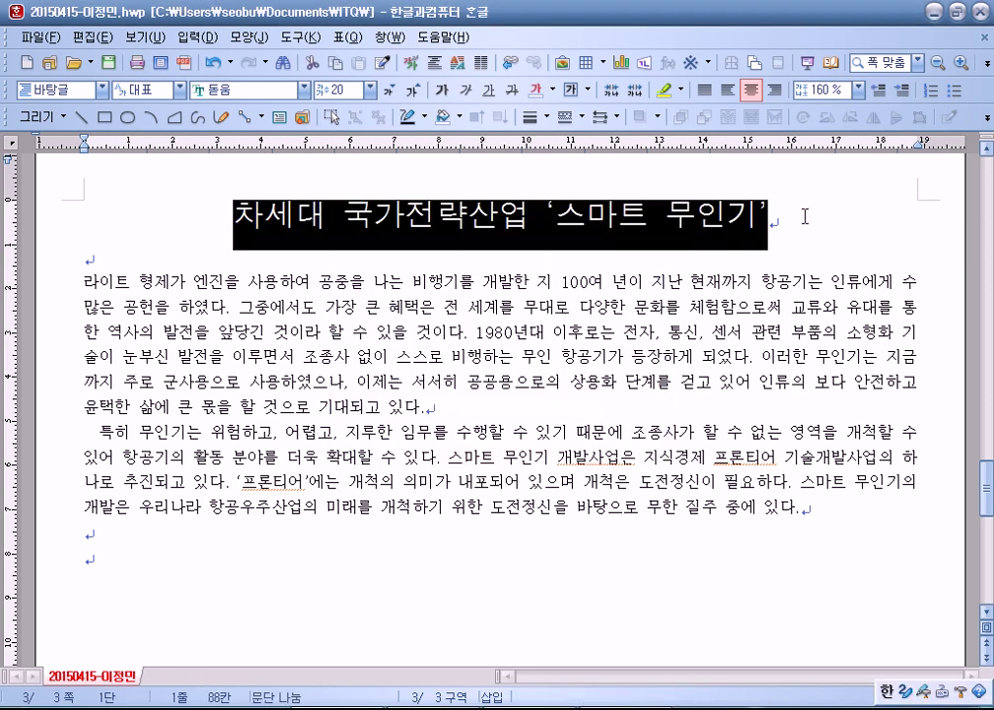
click(188, 39)
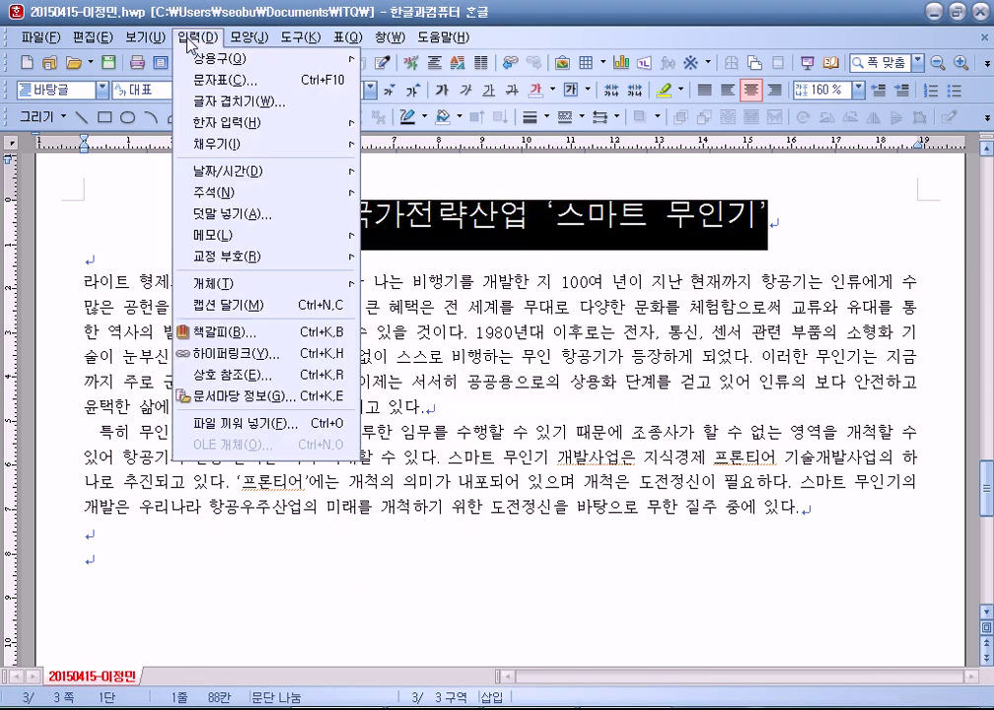
click(210, 219)
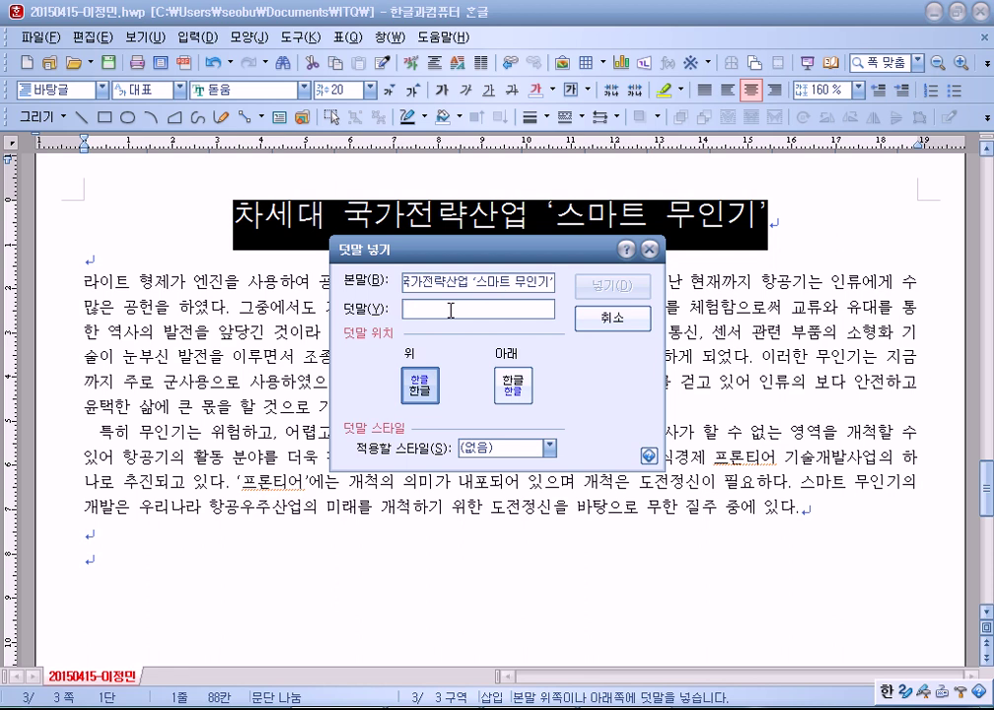
text(전략)
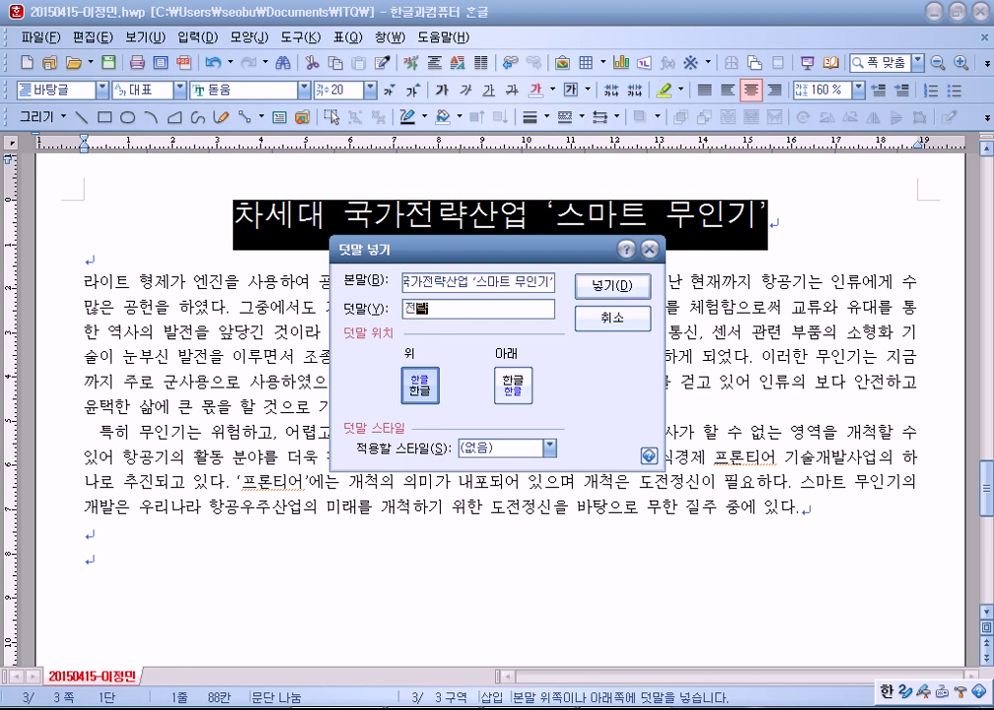
text(센터)
click(607, 287)
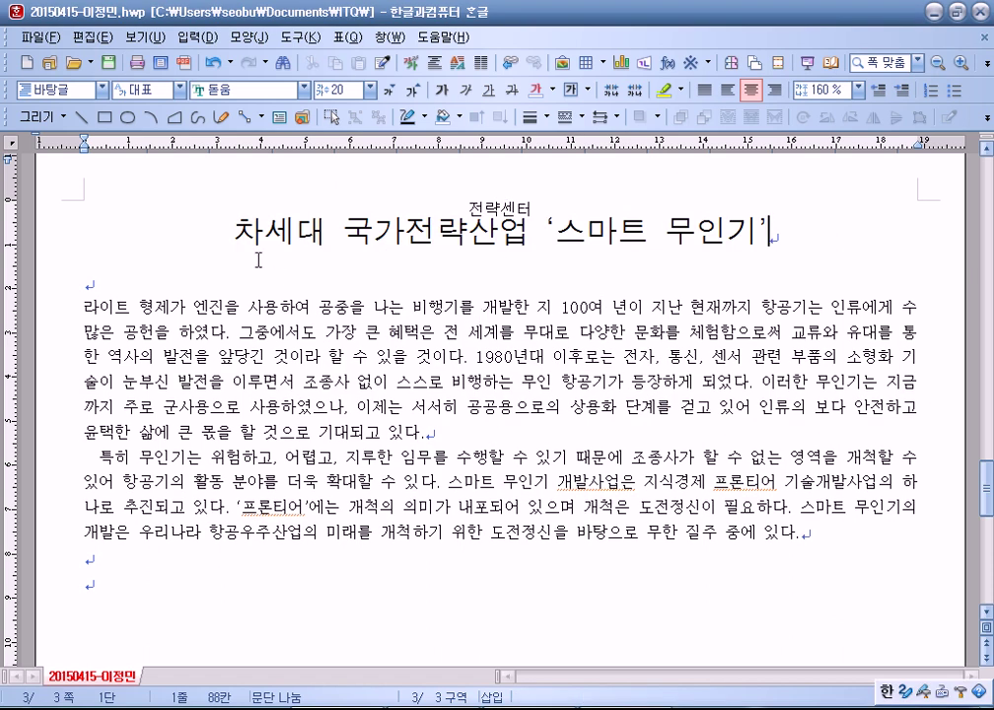
triple_click(716, 245)
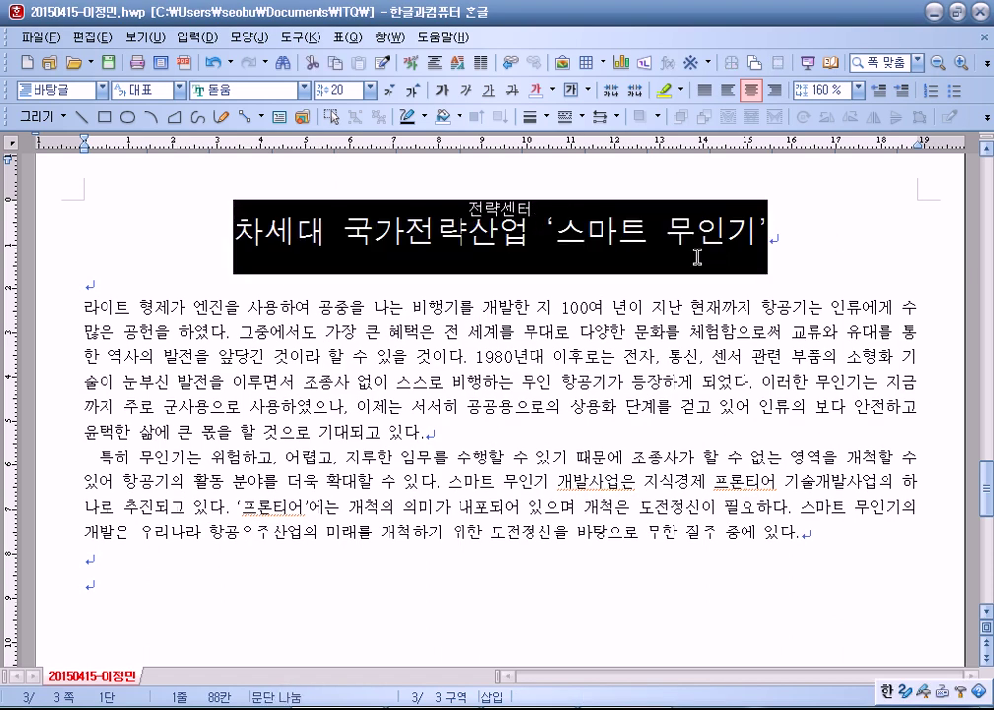
click(377, 237)
drag(205, 233, 572, 232)
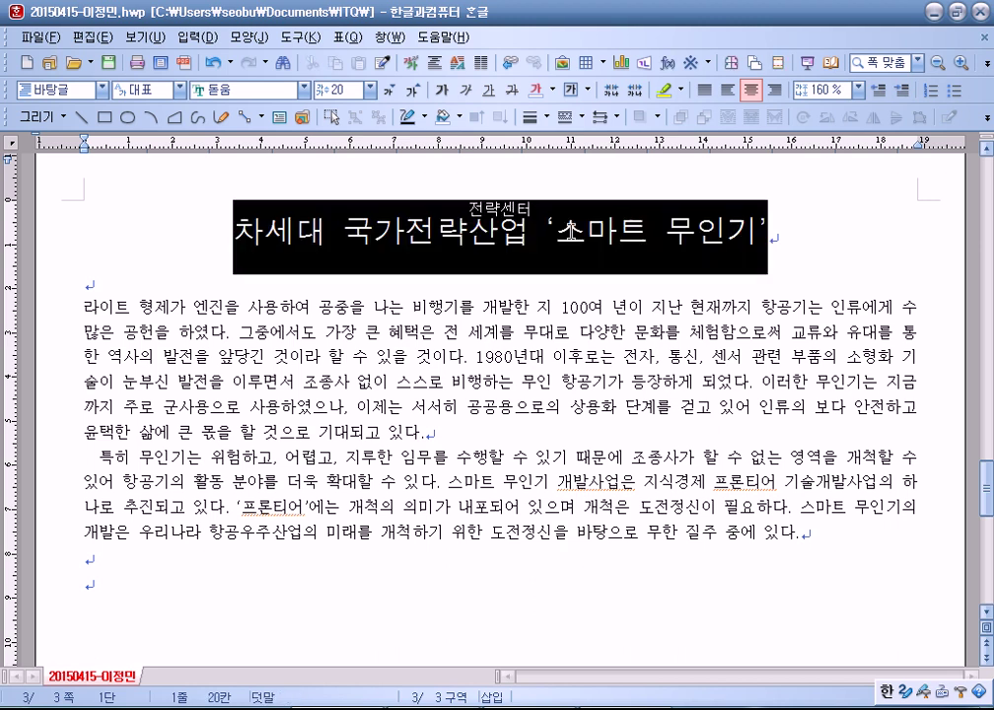
click(196, 37)
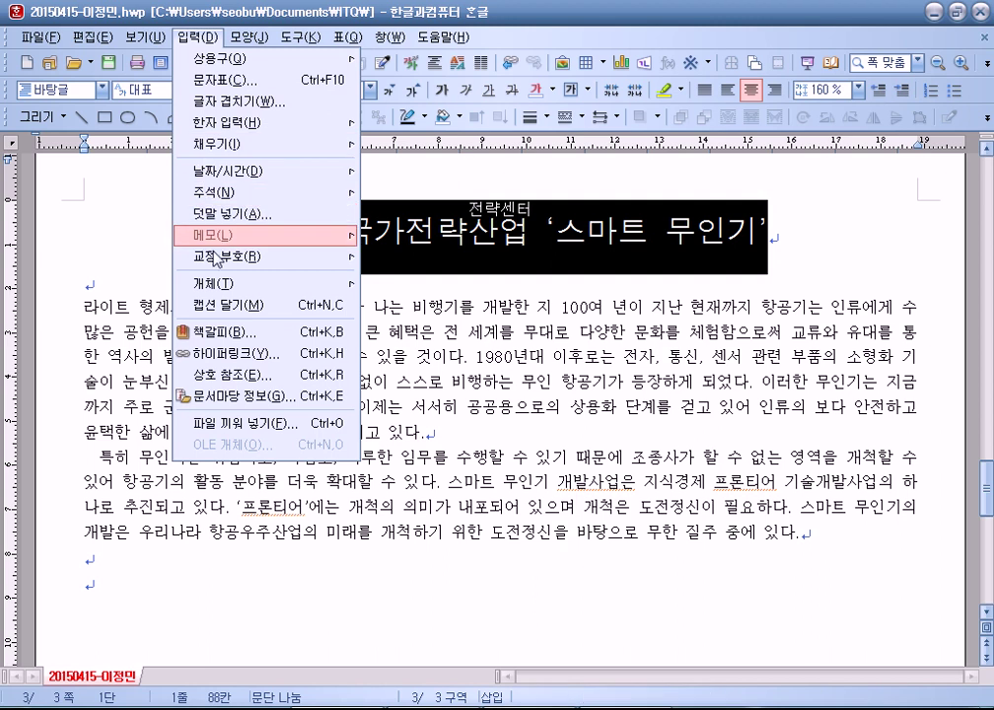
click(232, 214)
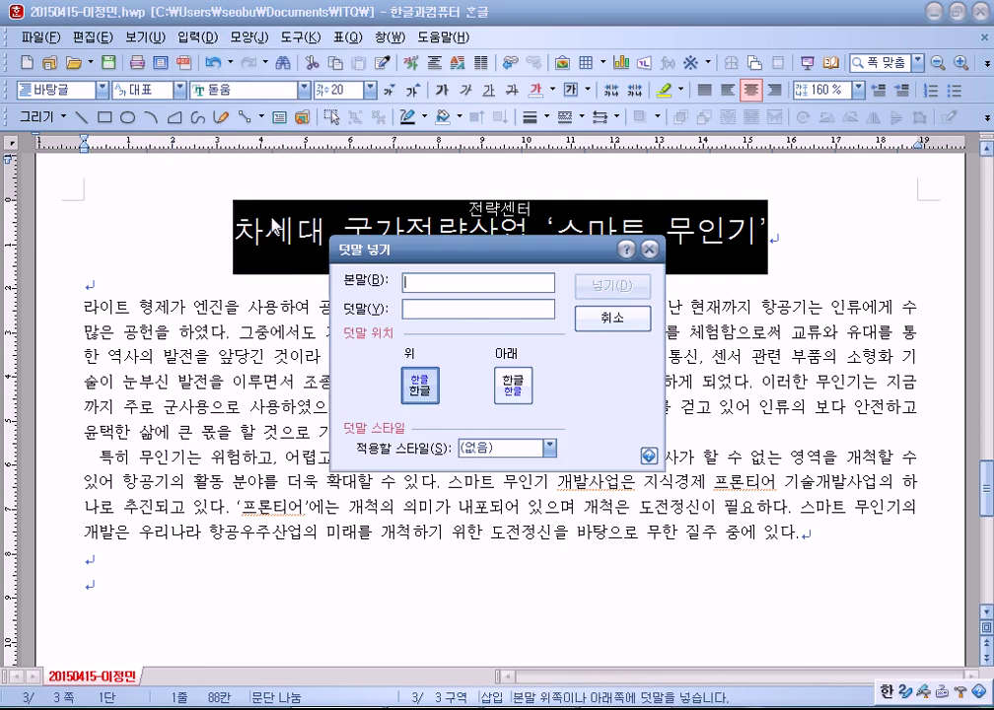
click(613, 317)
double_click(467, 234)
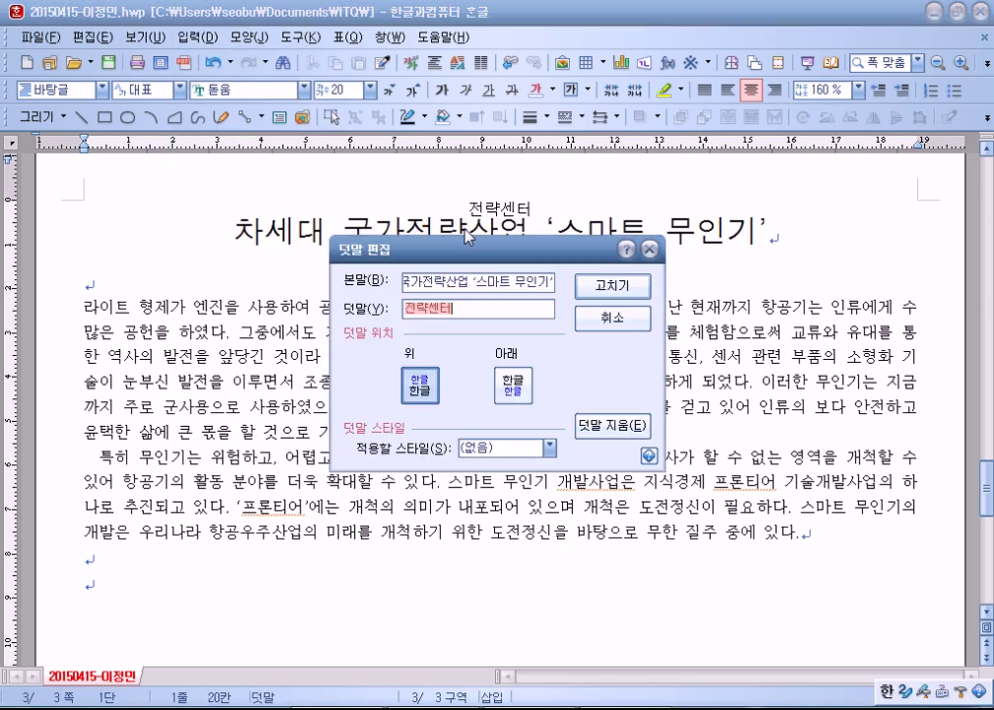
key(Escape)
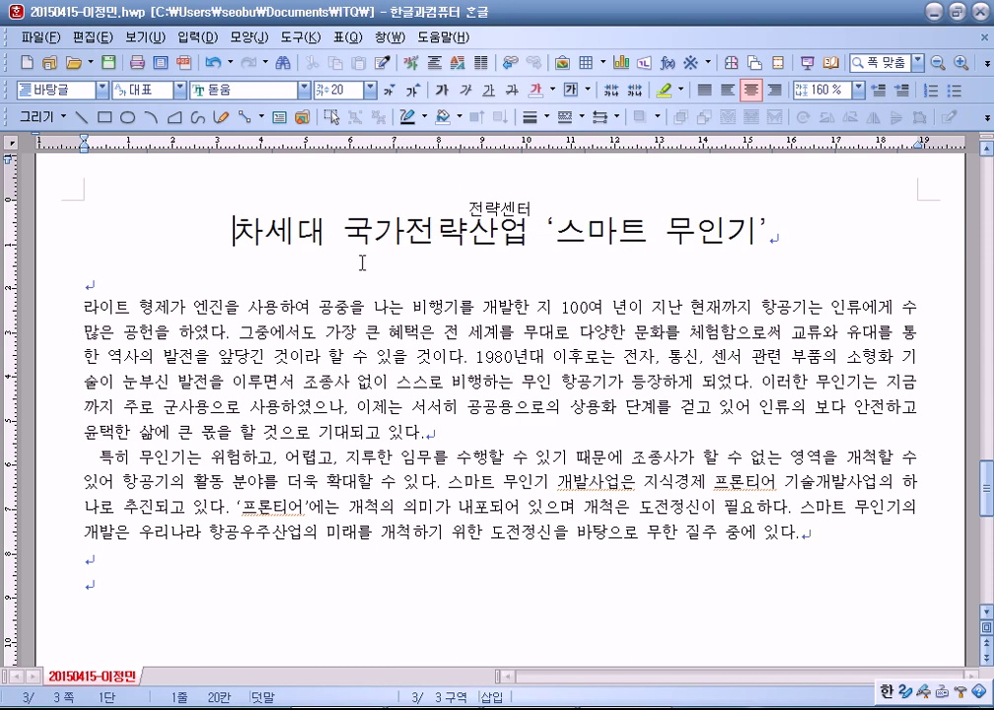
Step: Remove the ruby text (덧말) "전략센터" from the page 3 title
key(Home)
key(Down)
key(Up)
double_click(485, 225)
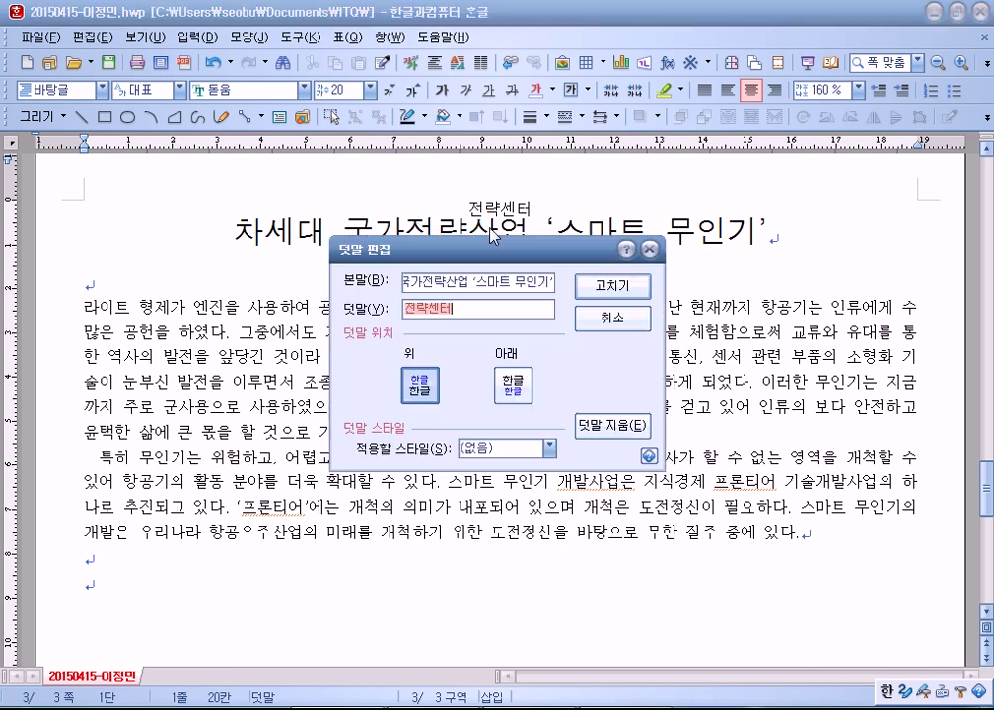
click(598, 426)
drag(647, 212, 505, 209)
click(376, 208)
drag(375, 211, 561, 213)
click(436, 209)
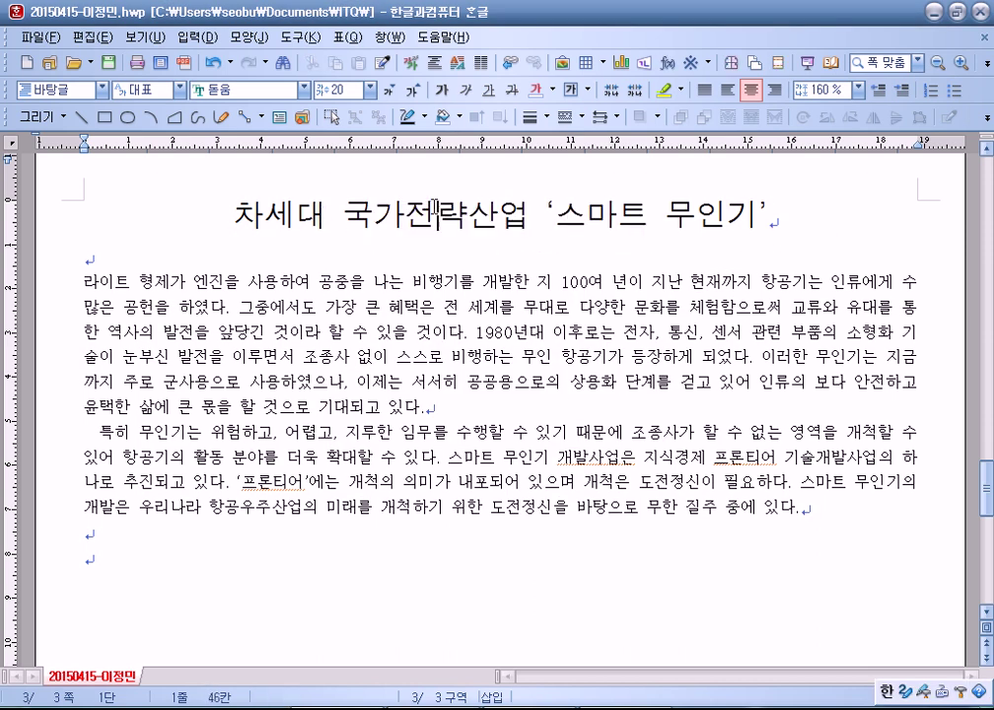
drag(712, 207, 779, 215)
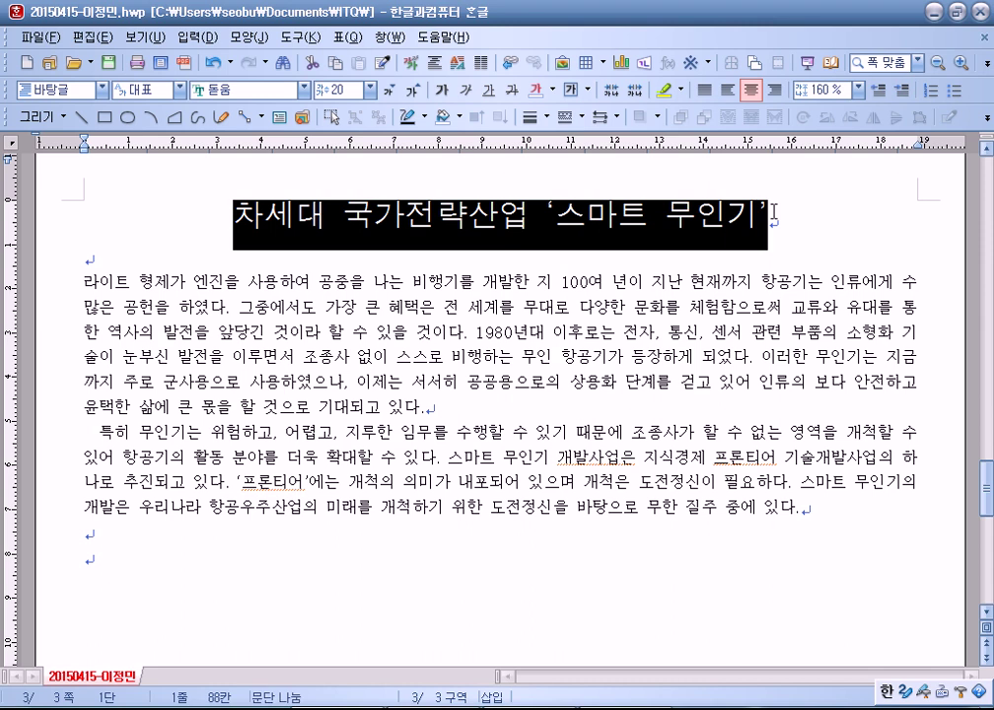
Step: Delete the opening quotation mark before "스마트" in the title and add the ruby text (덧말) "sd" above the whole title
click(614, 217)
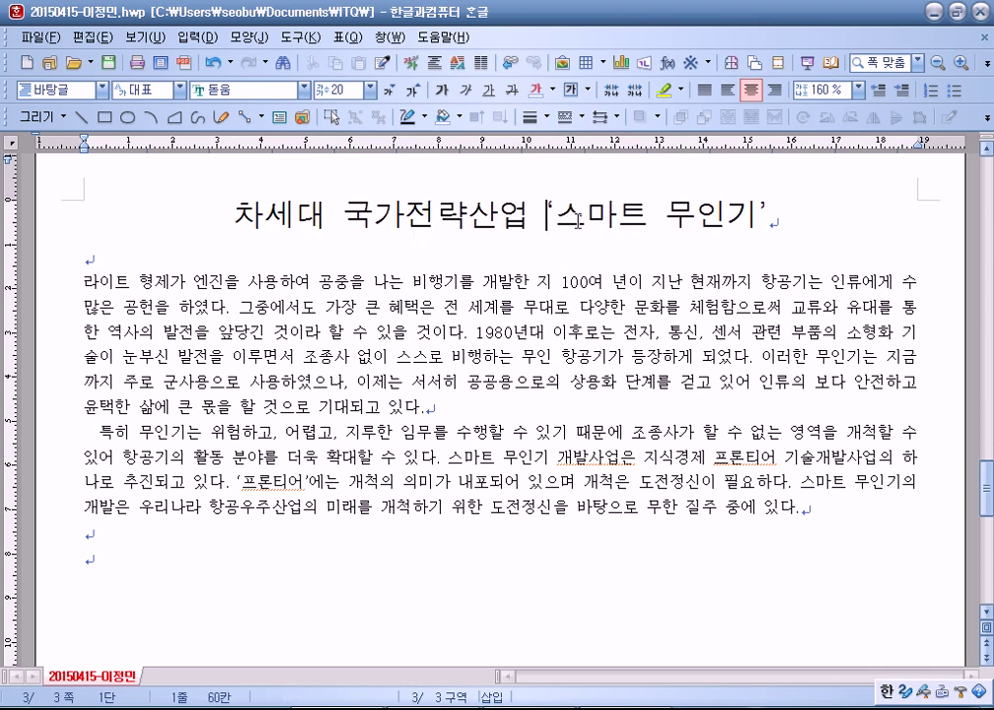
key(Delete)
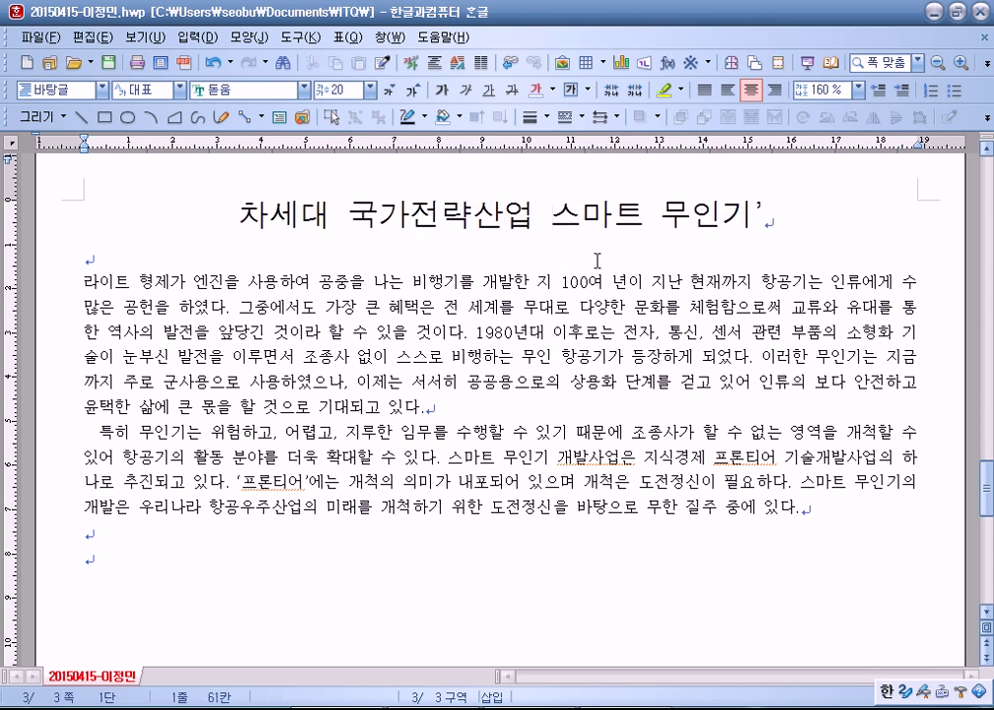
drag(238, 215, 817, 220)
click(247, 37)
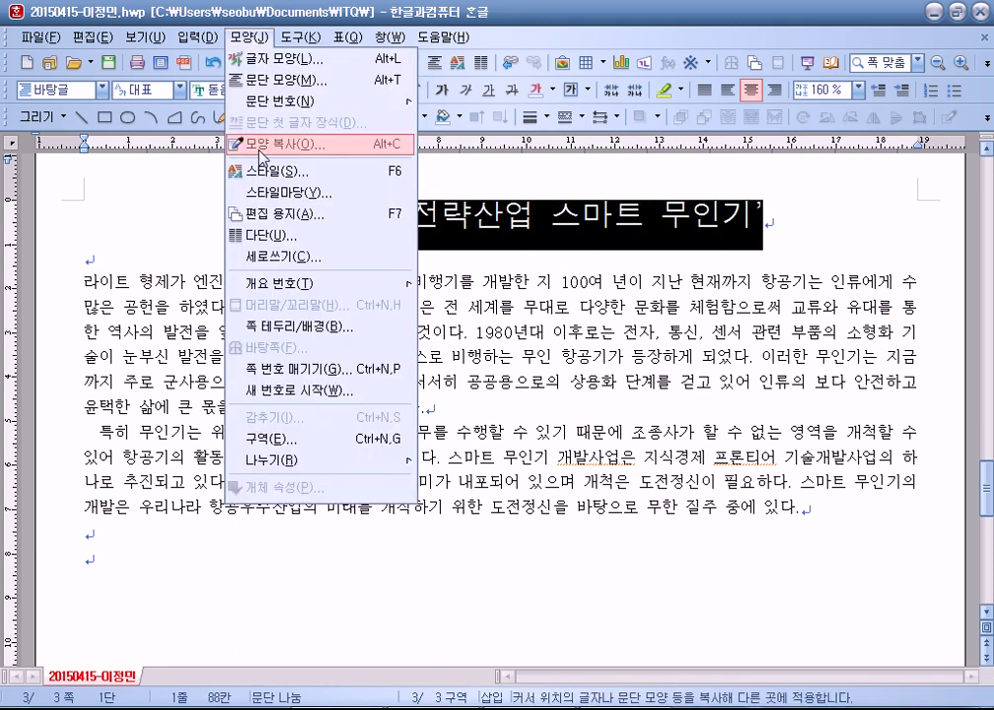
mouse_move(197, 37)
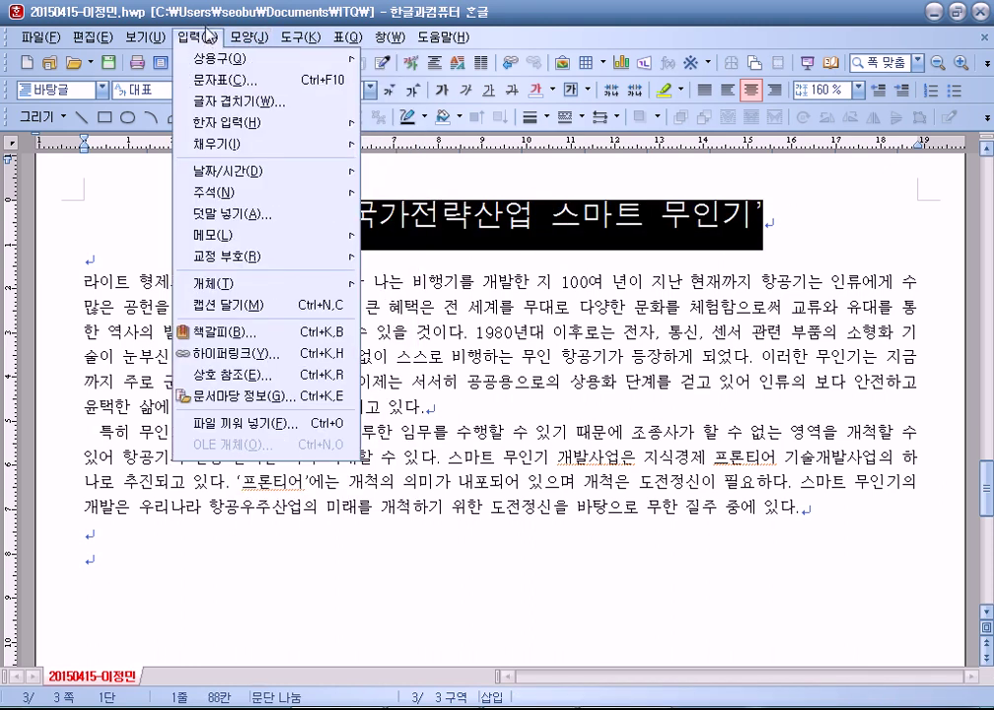
click(219, 214)
text(sd)
click(607, 285)
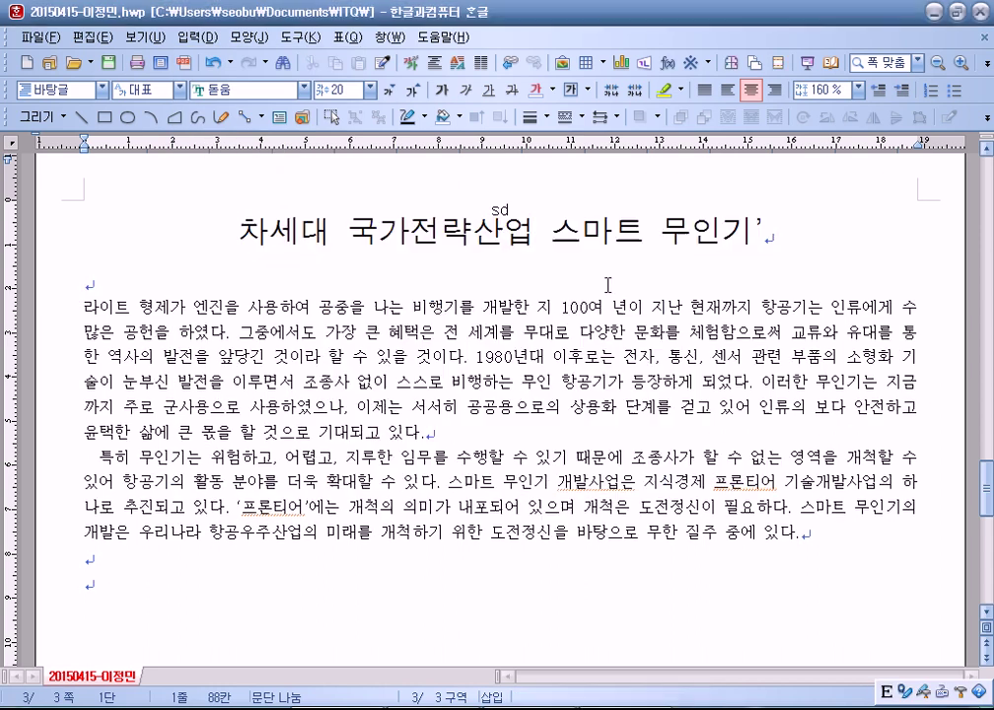
Step: Remove the ruby text "sd" from the title and put the opening curly quotation mark back before "스마트"
double_click(502, 231)
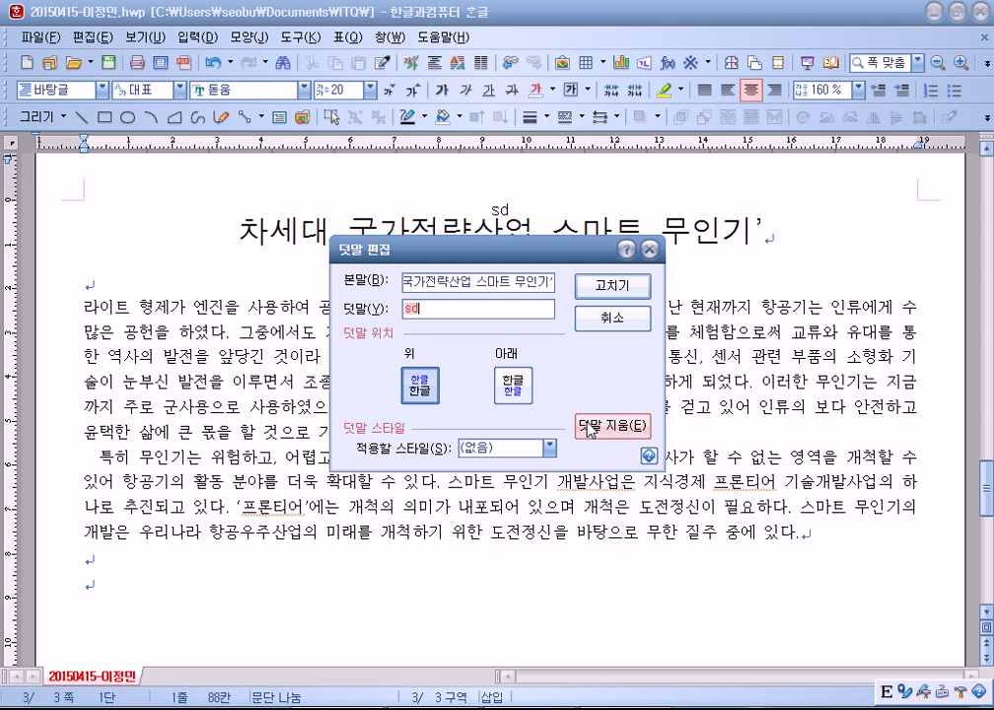
click(612, 483)
click(558, 212)
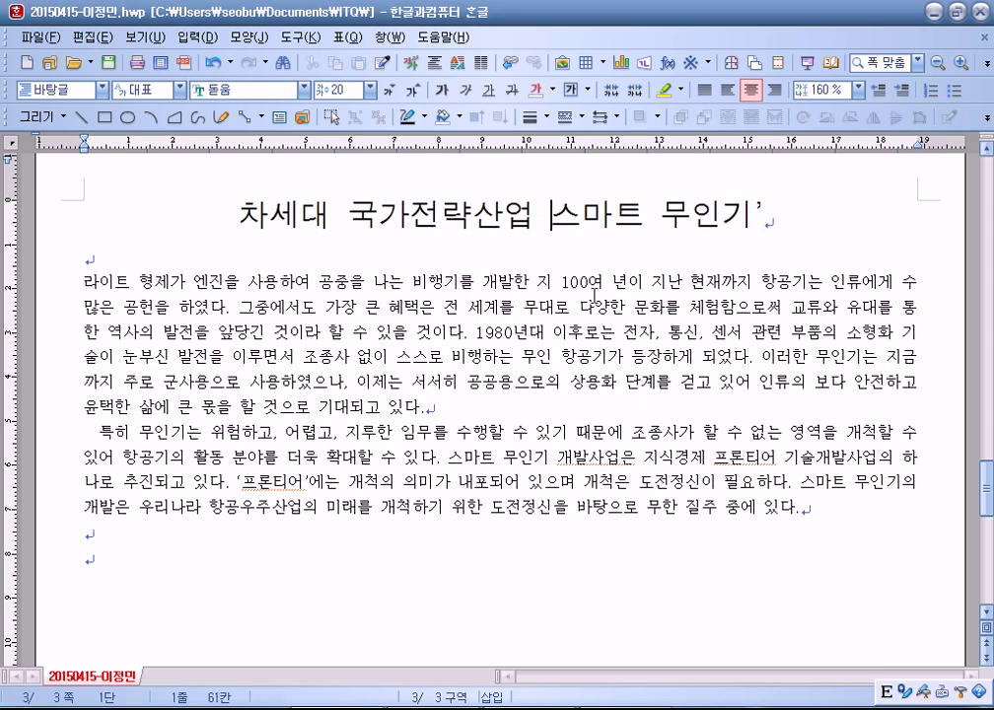
text(')
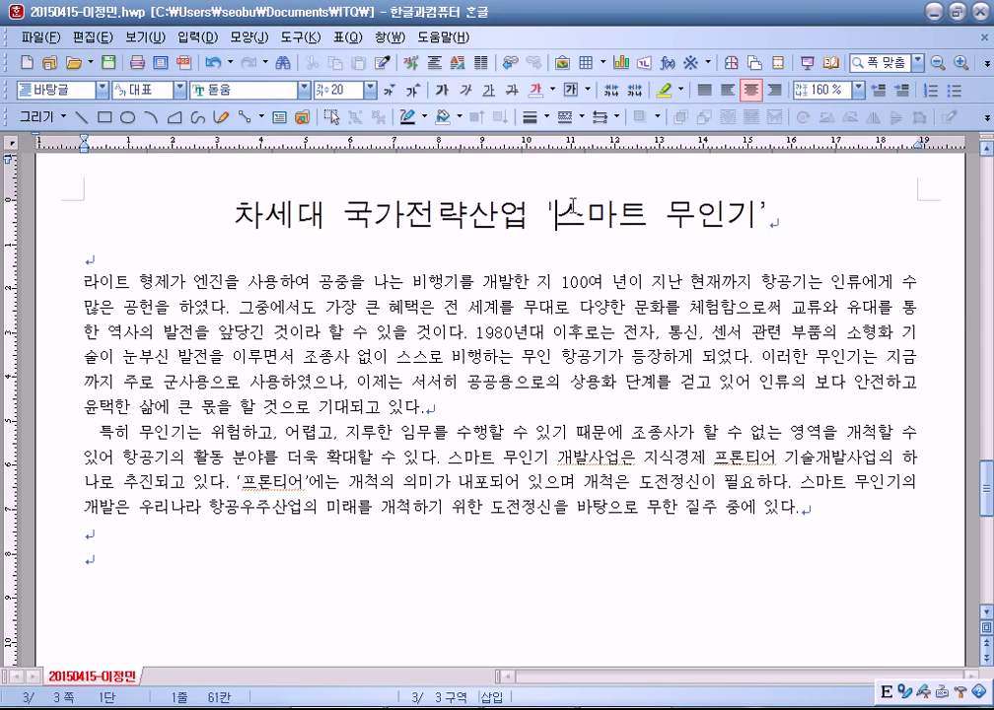
text(')
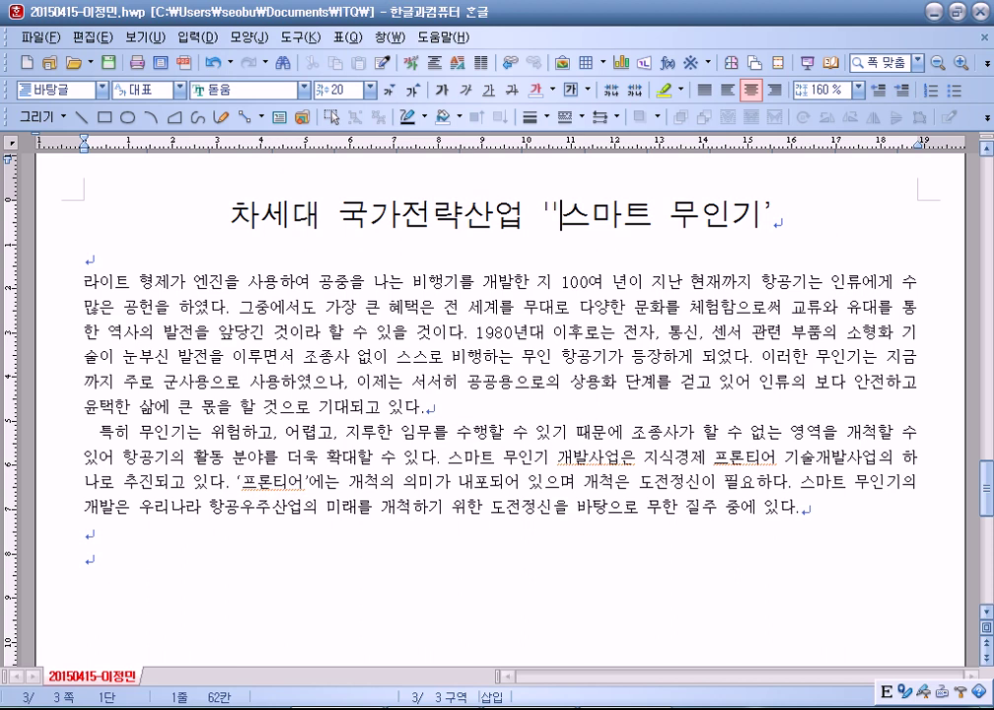
key(BackSpace)
key(Delete)
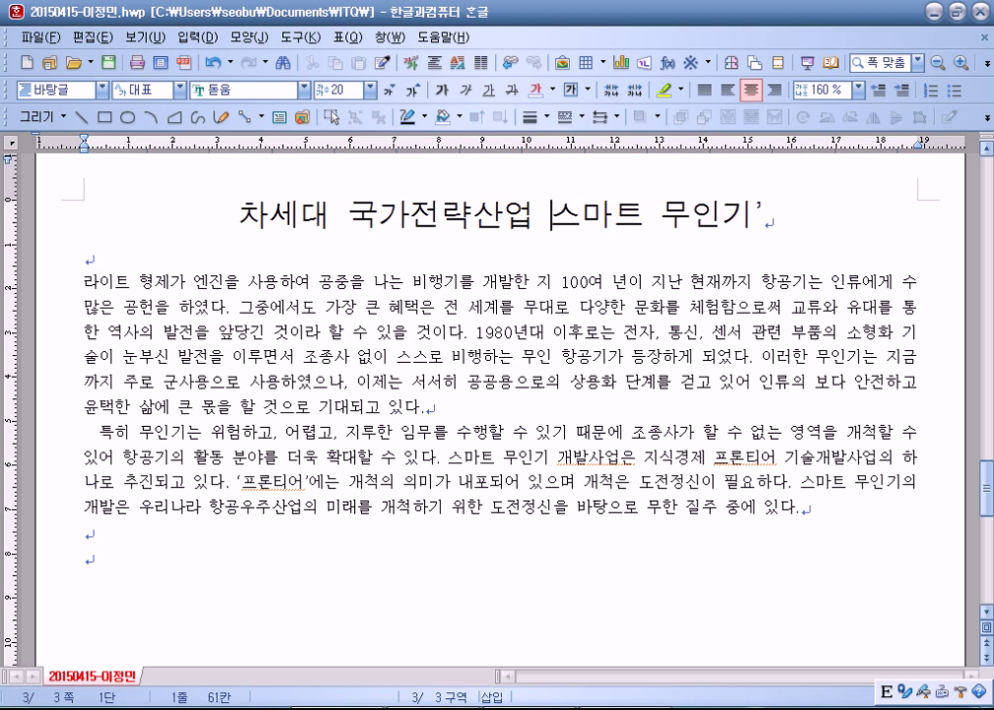
text(')
key(shift+Left)
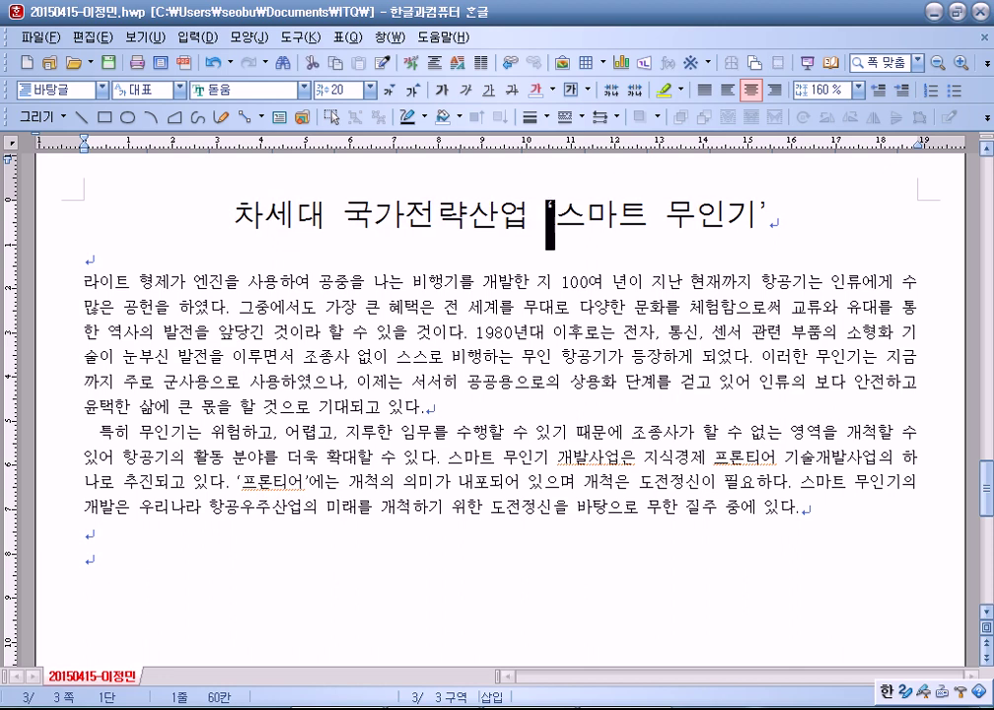
key(End)
key(shift+Left)
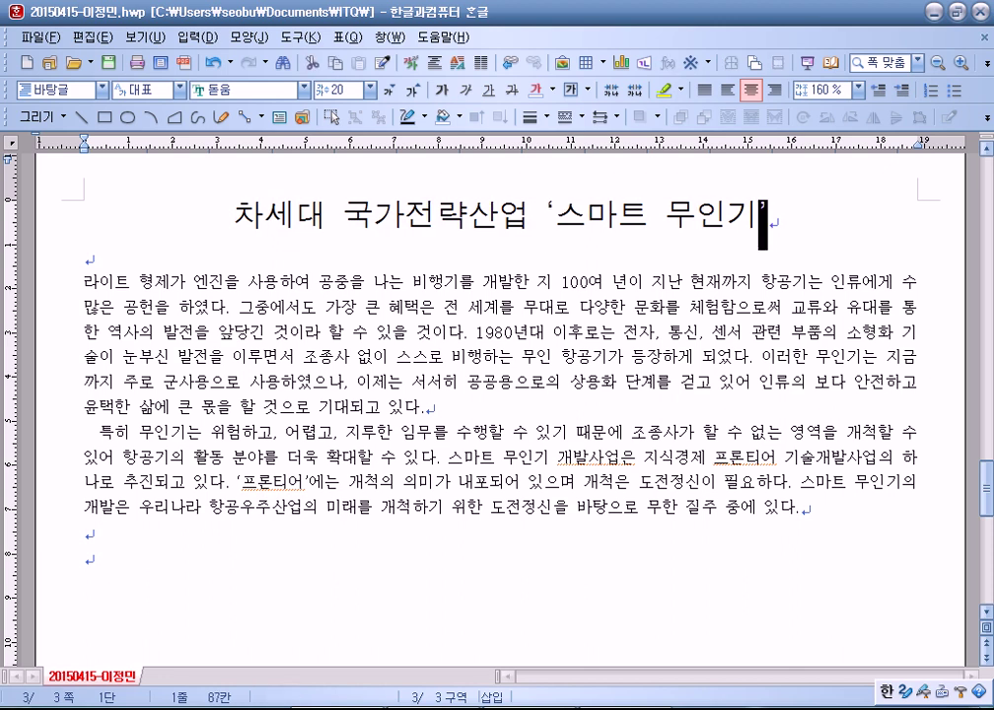
key(Right)
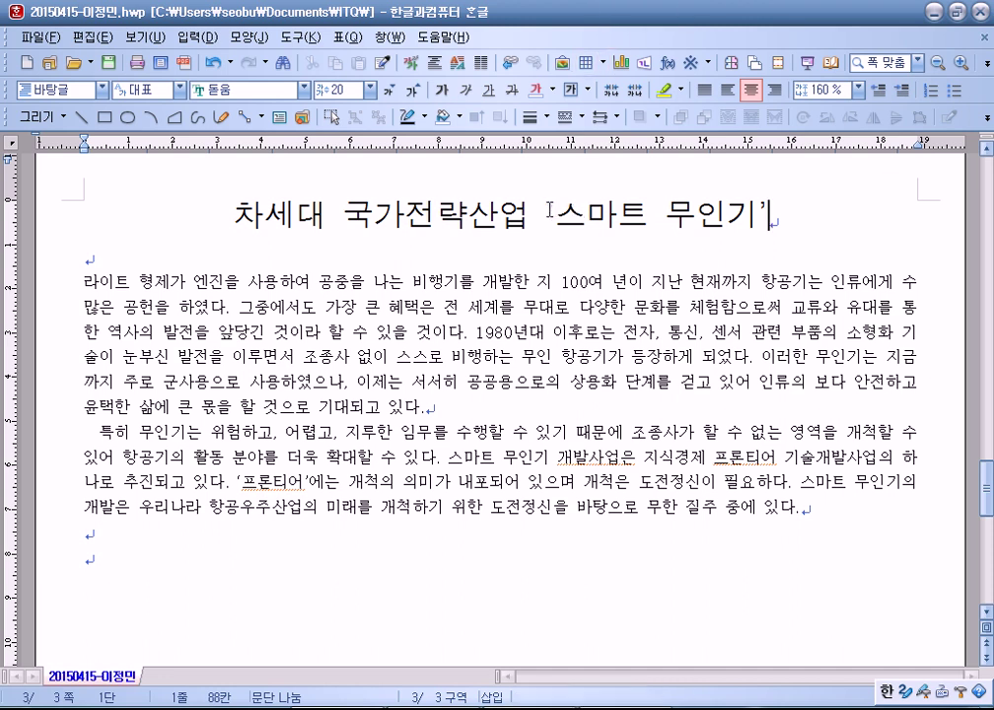
Step: Insert the ruby text (덧말) "전략센터" above the complete title "차세대 국가전략산업 '스마트 무인기'"
drag(549, 210, 562, 210)
click(774, 220)
drag(230, 210, 807, 211)
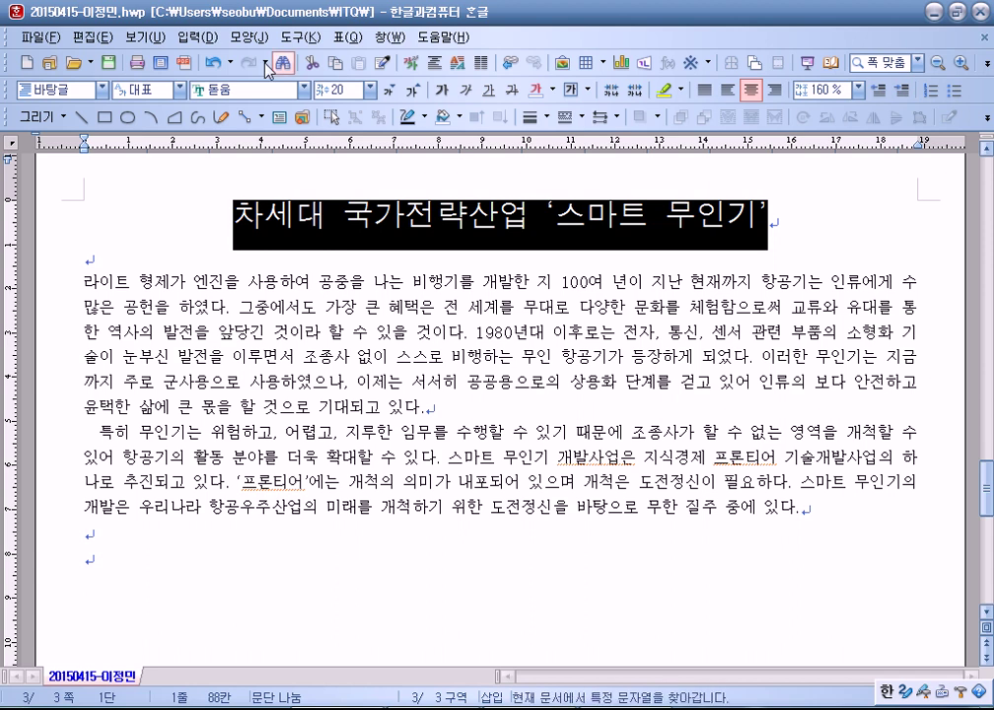
click(196, 37)
click(219, 215)
text(전략센터)
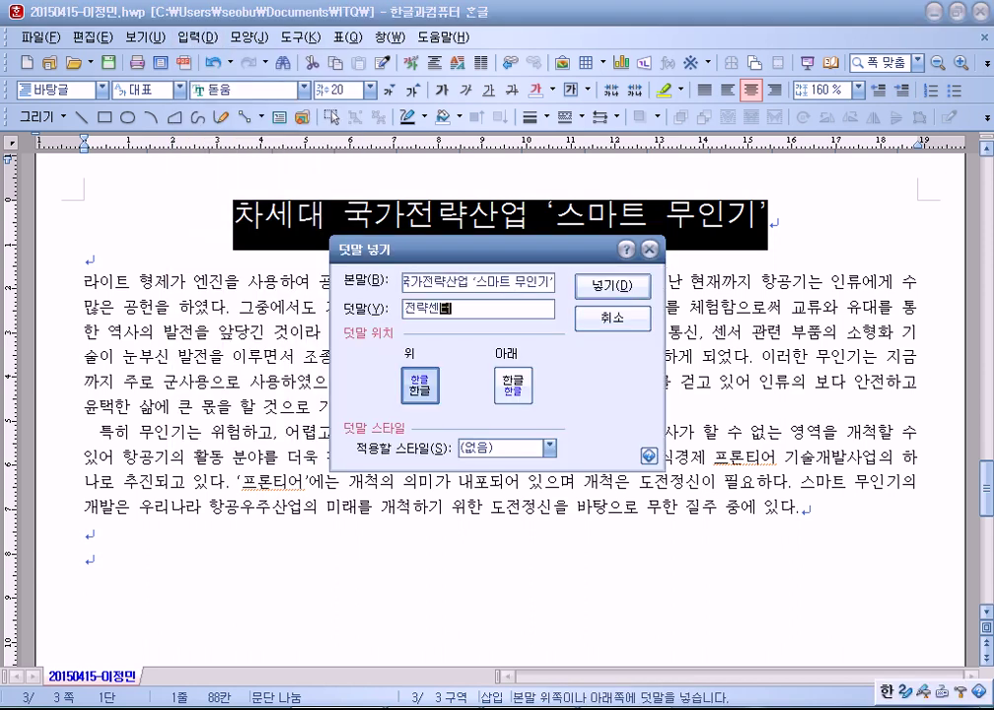
key(Return)
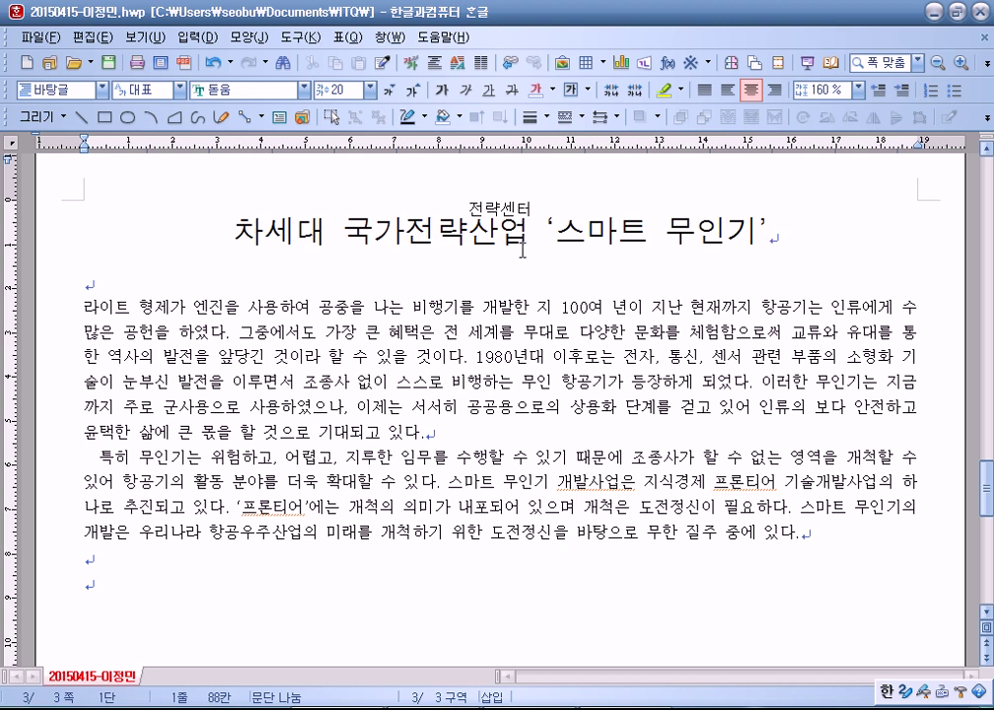
drag(83, 306, 114, 316)
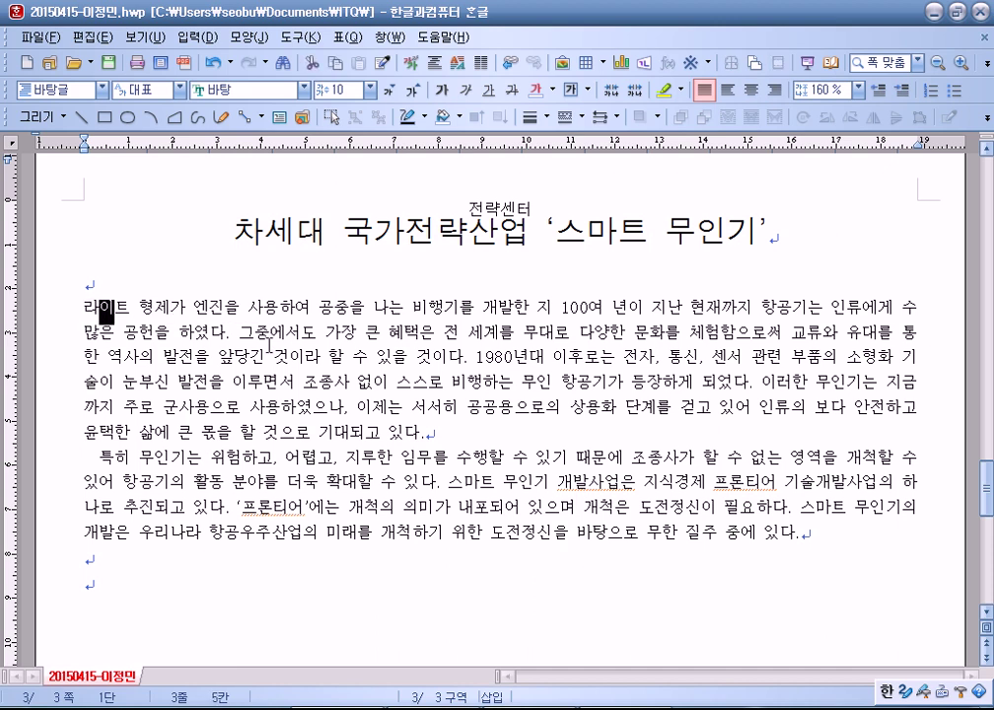
click(272, 311)
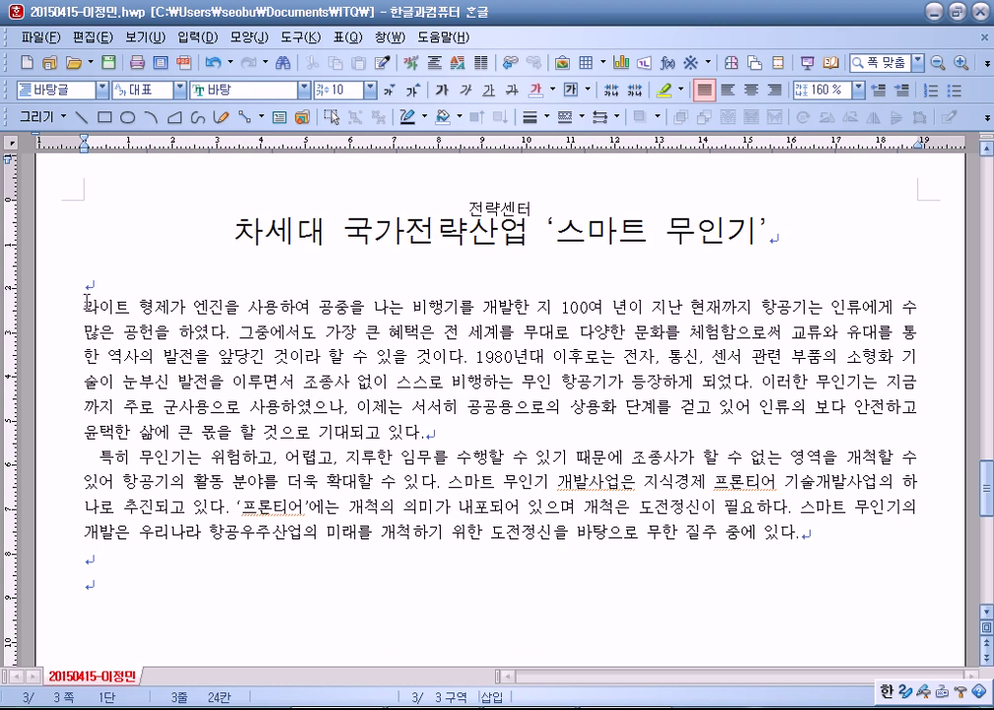
drag(84, 308, 99, 314)
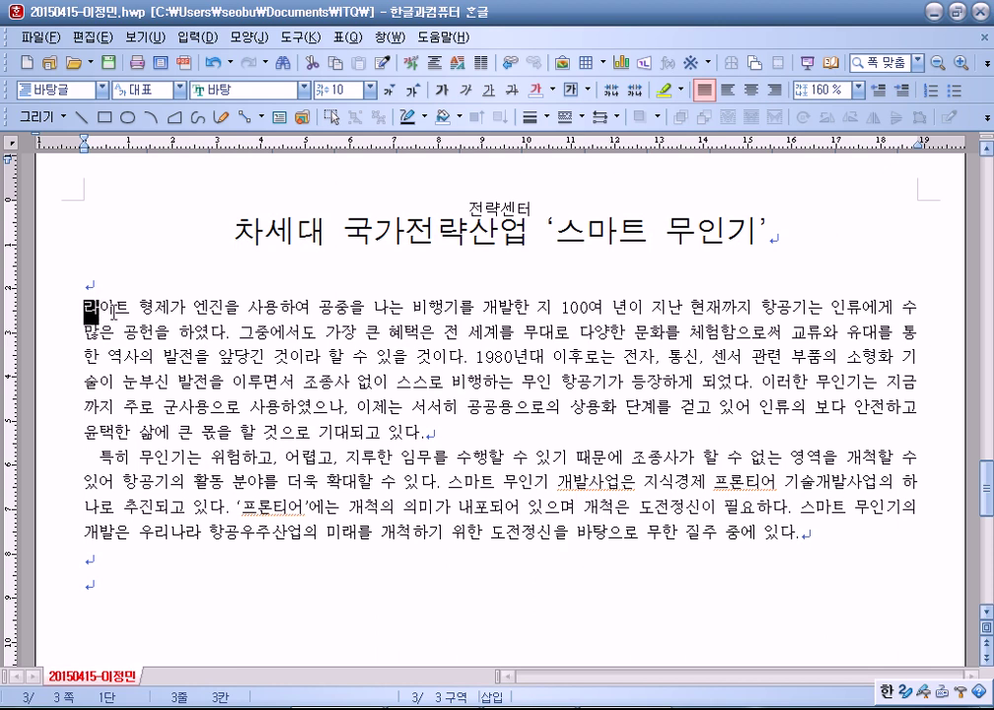
drag(426, 434, 109, 314)
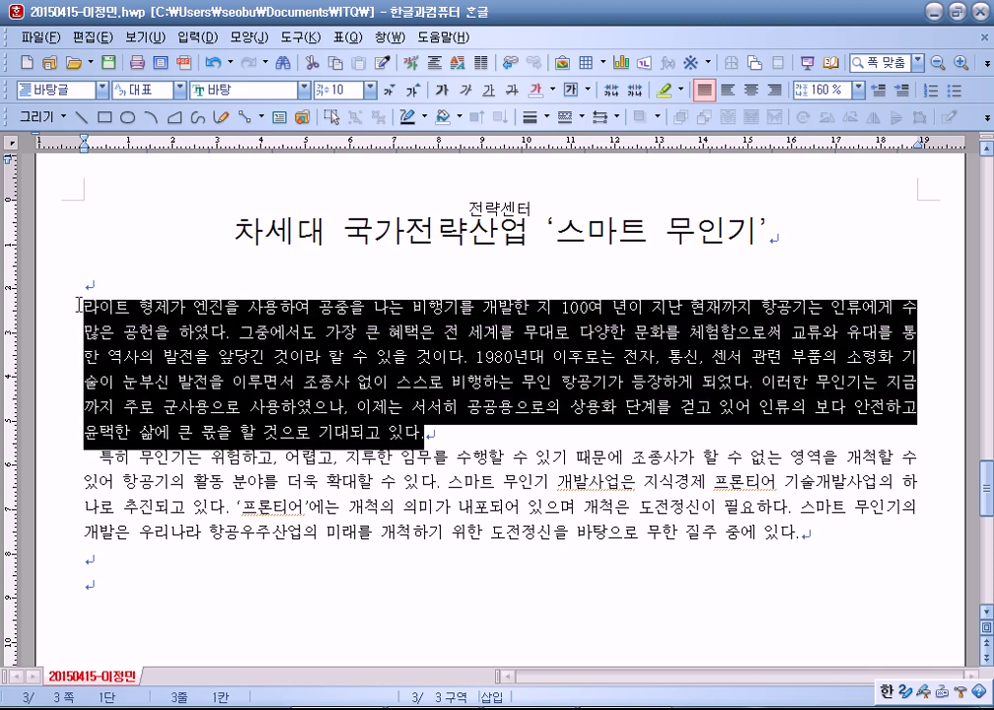
click(427, 434)
key(shift+Up)
key(shift+Up)
key(shift+Up)
key(shift+Up)
key(shift+Up)
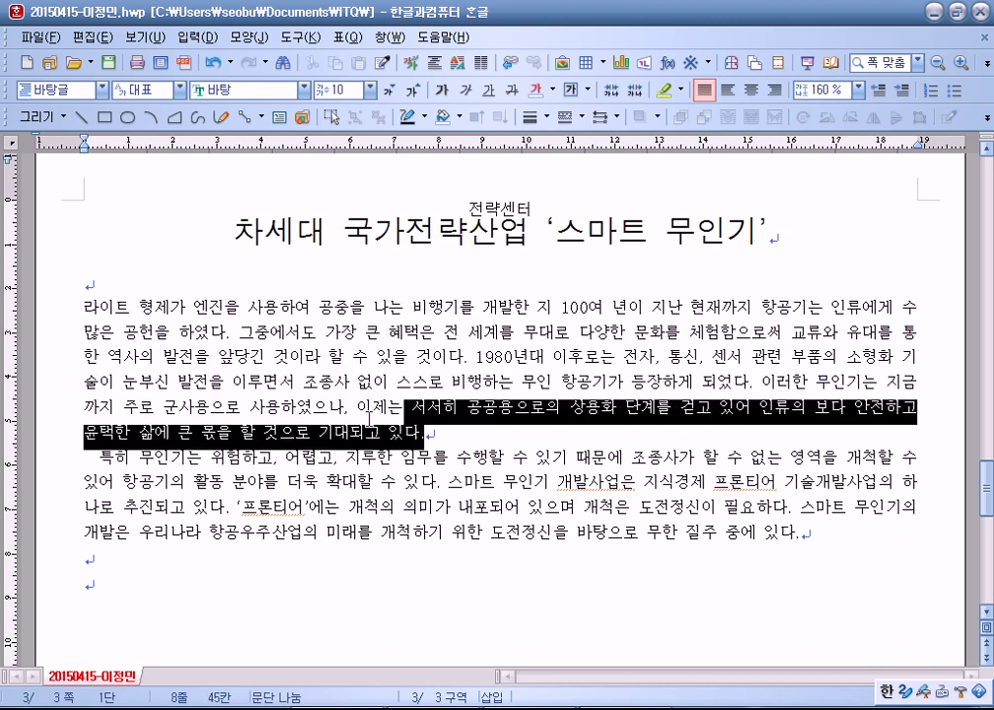
key(shift+Home)
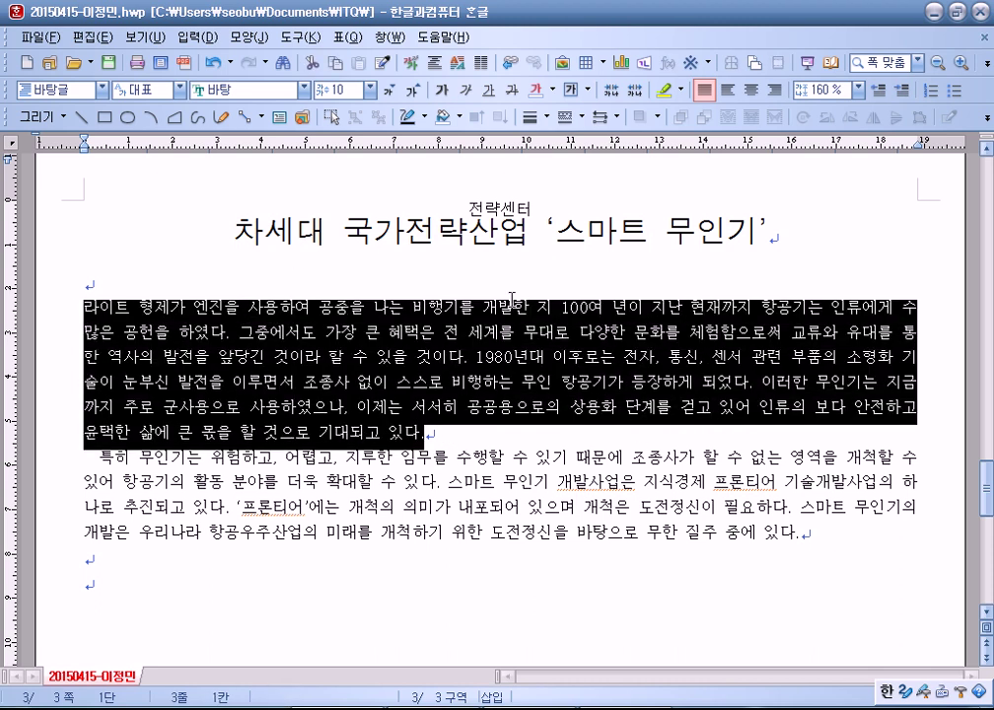
click(298, 307)
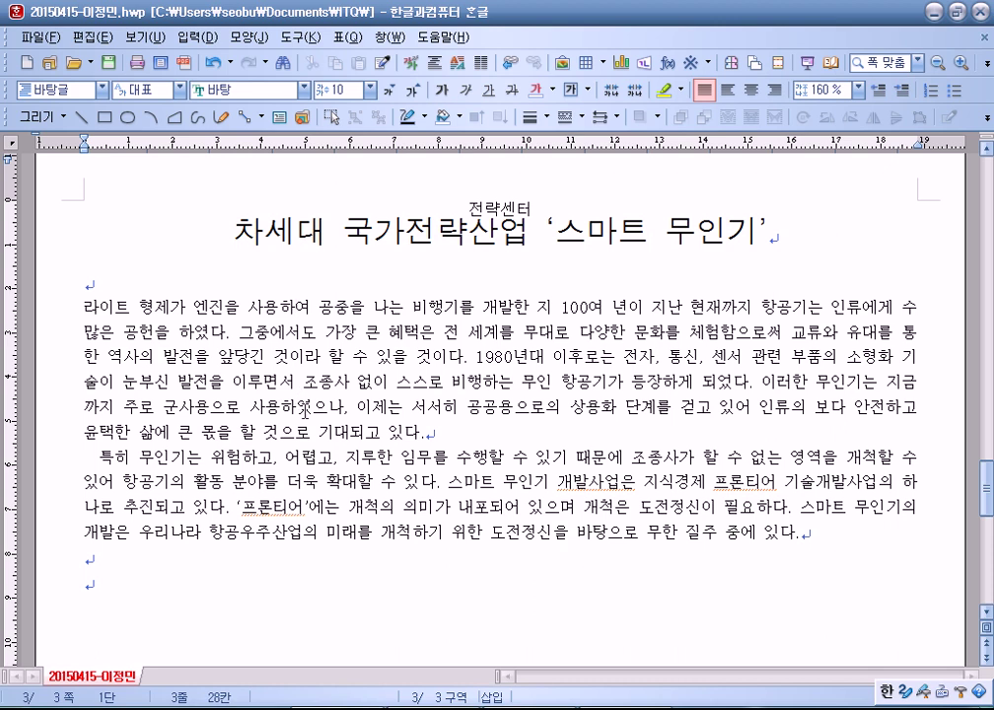
click(241, 39)
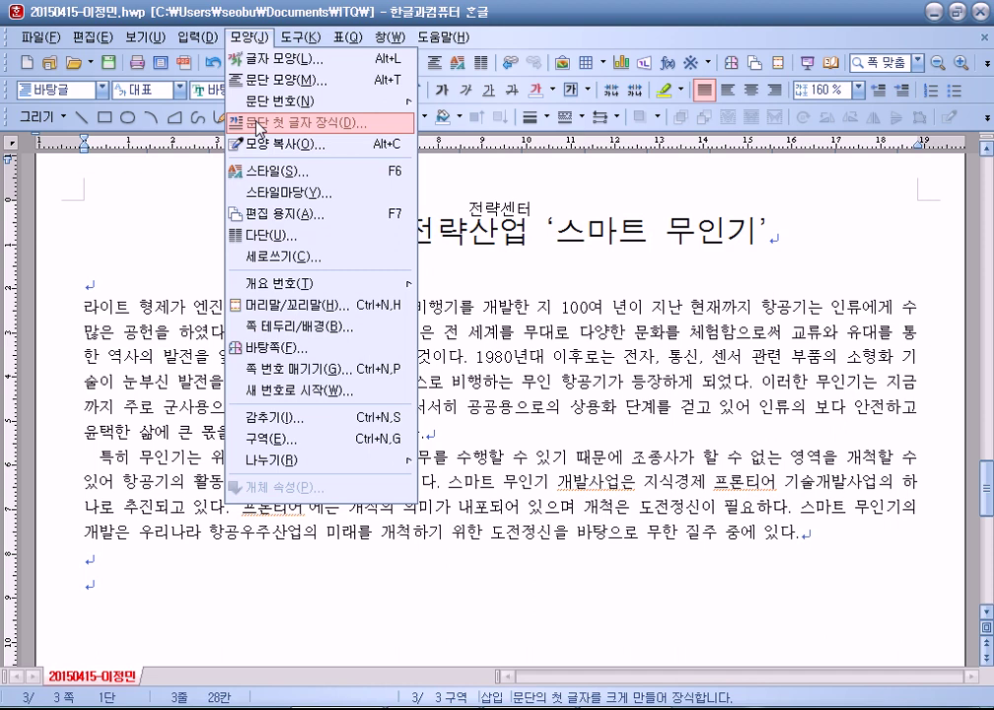
click(83, 307)
drag(82, 307, 98, 307)
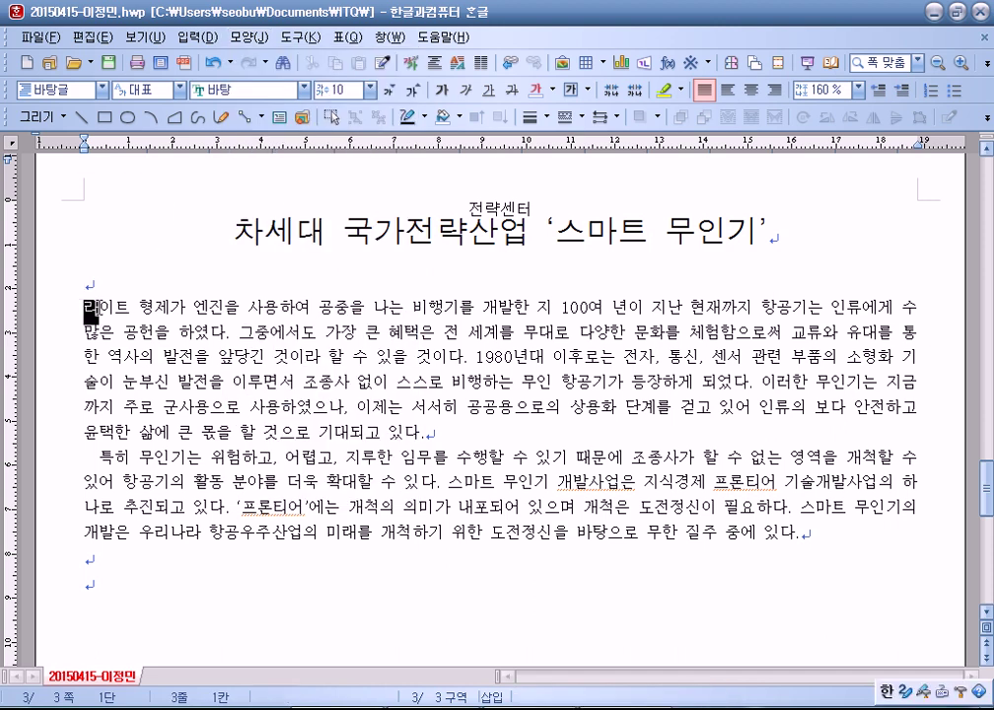
click(246, 37)
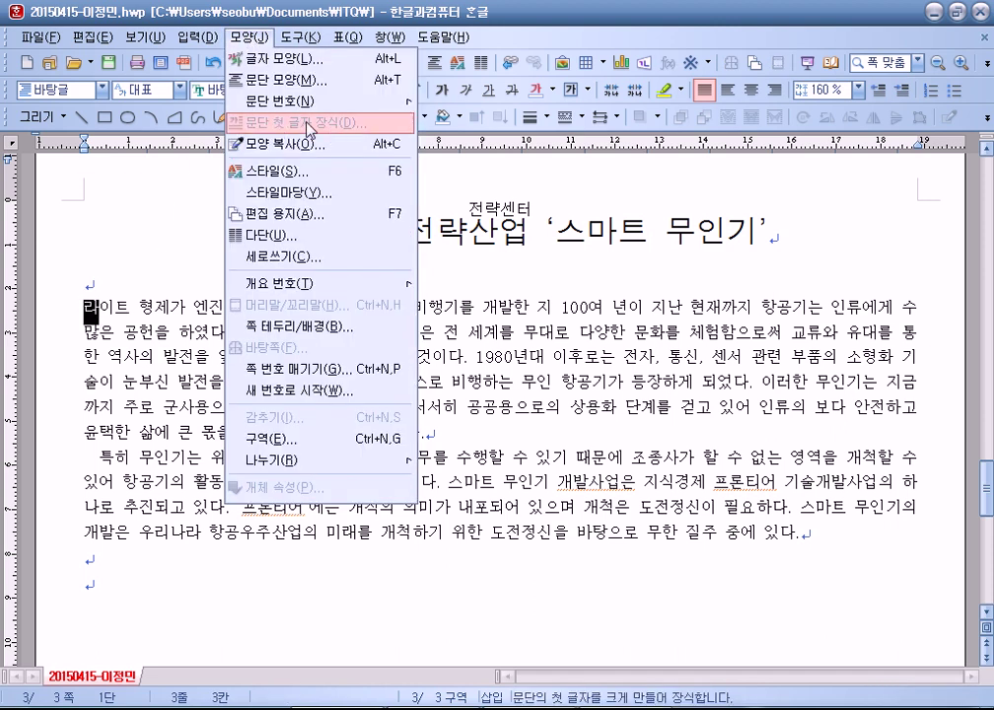
click(85, 308)
drag(83, 307, 447, 436)
click(74, 300)
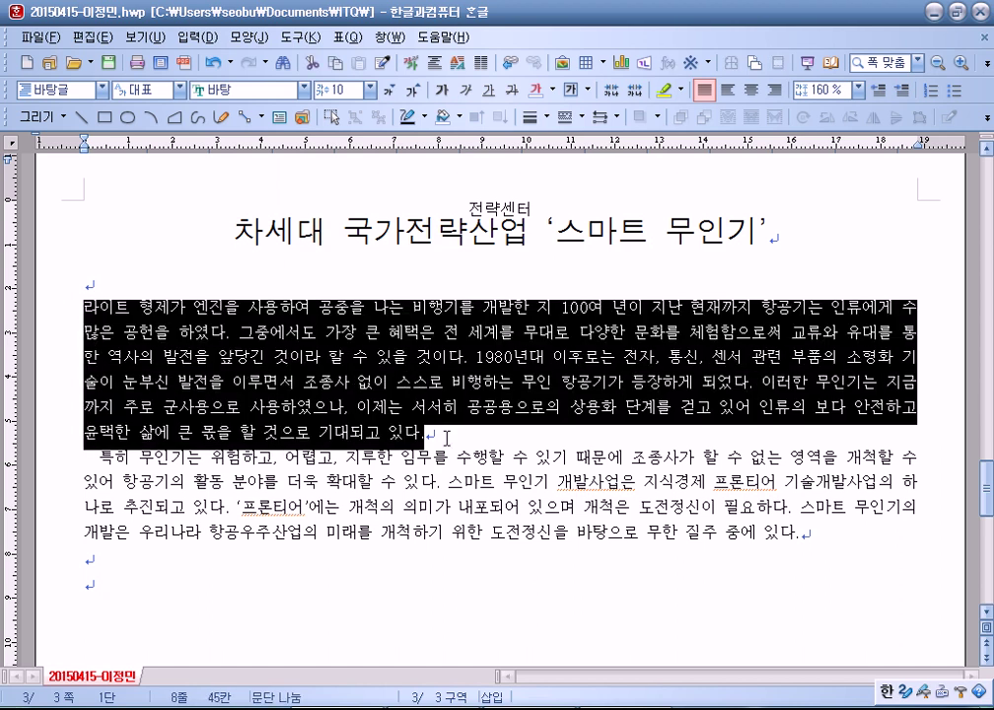
Step: Set up a first-letter decoration (문단 첫 글자 장식) for the first body paragraph with the 2줄 shape, 굴림 font and yellow fill
click(224, 308)
click(258, 37)
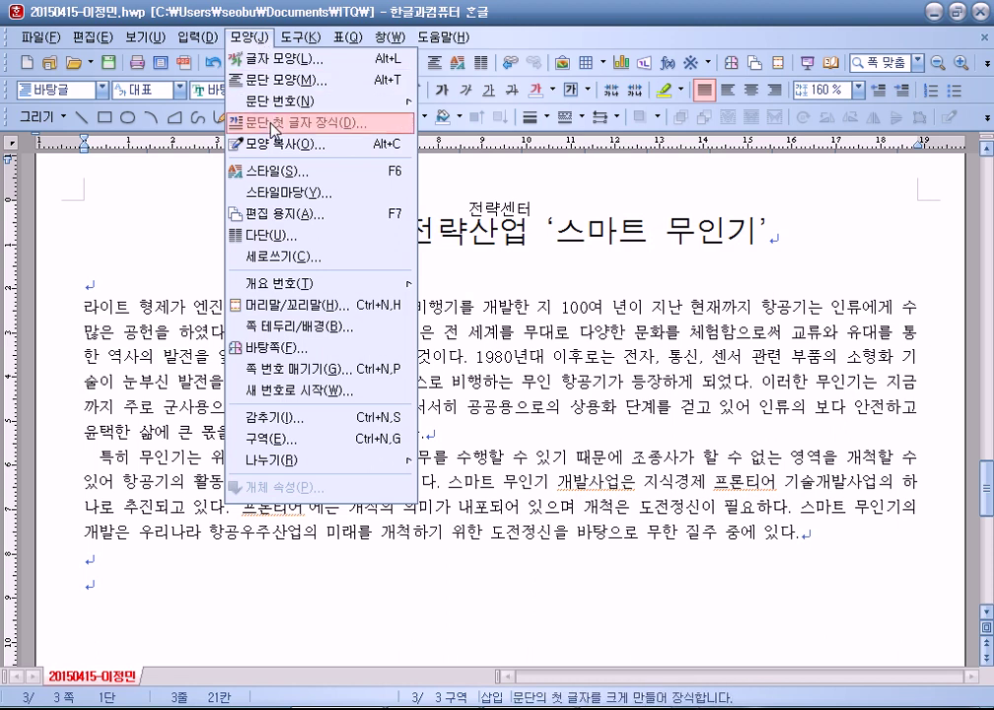
click(274, 126)
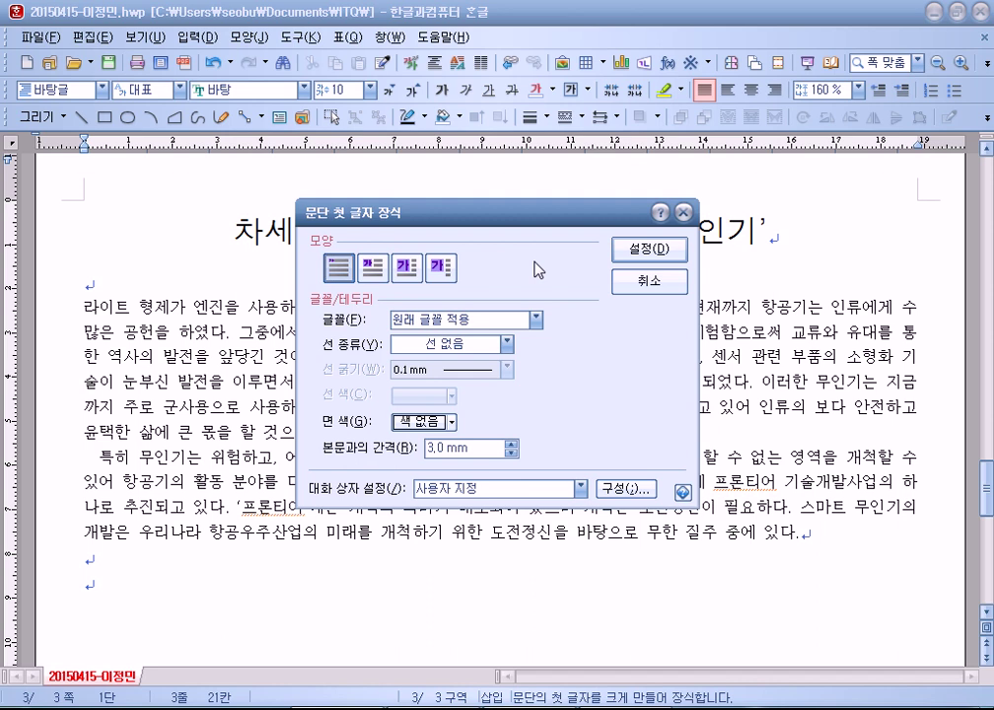
click(371, 267)
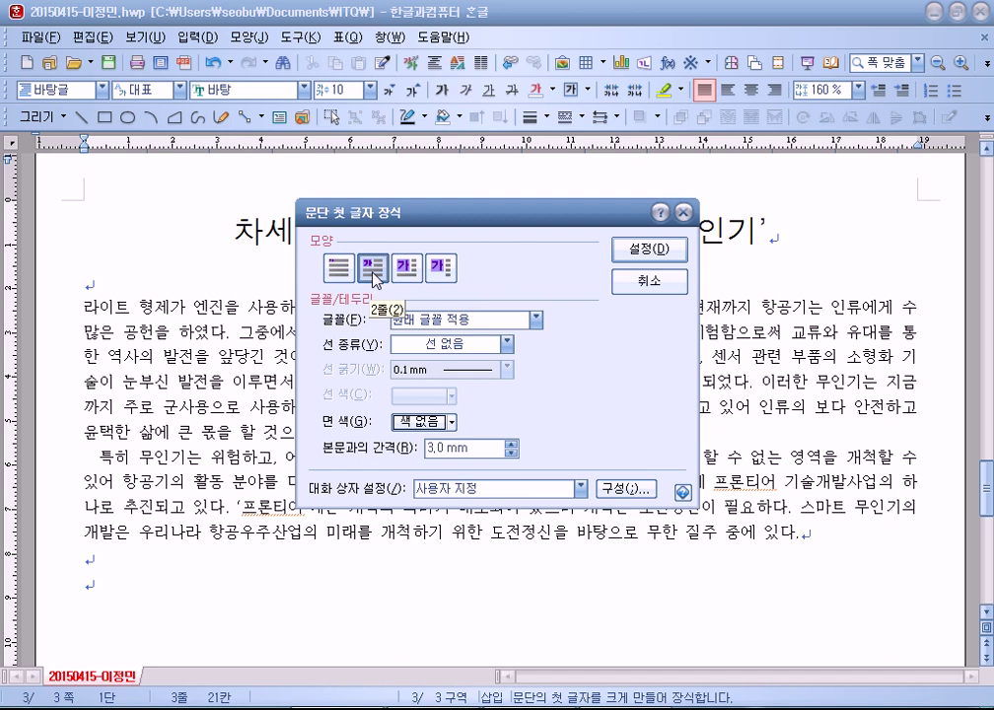
click(458, 320)
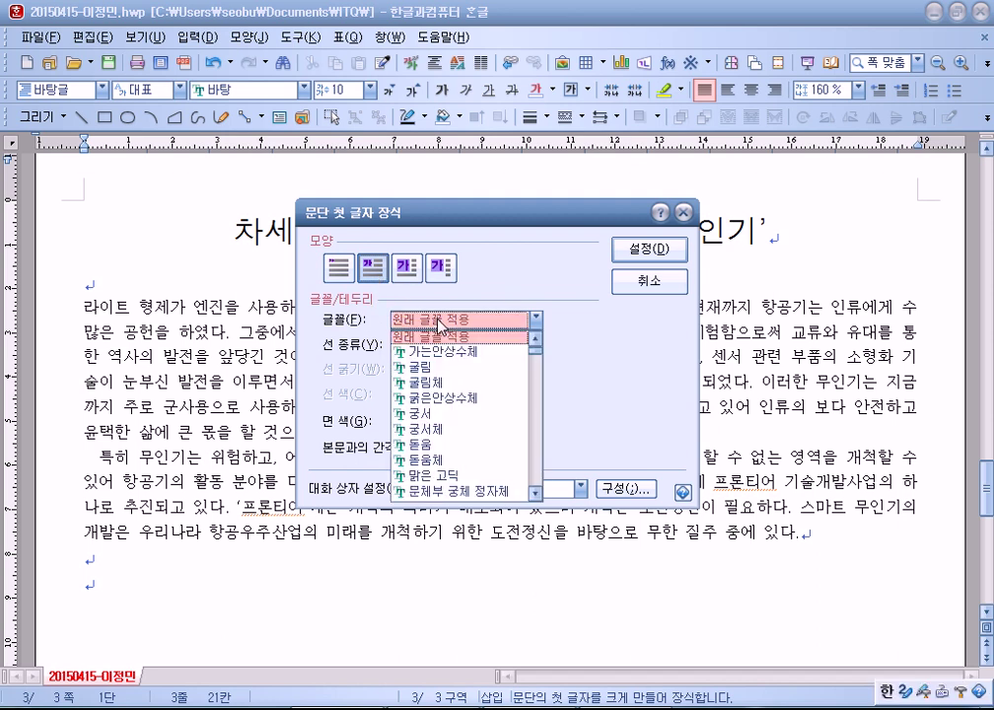
click(431, 368)
click(426, 423)
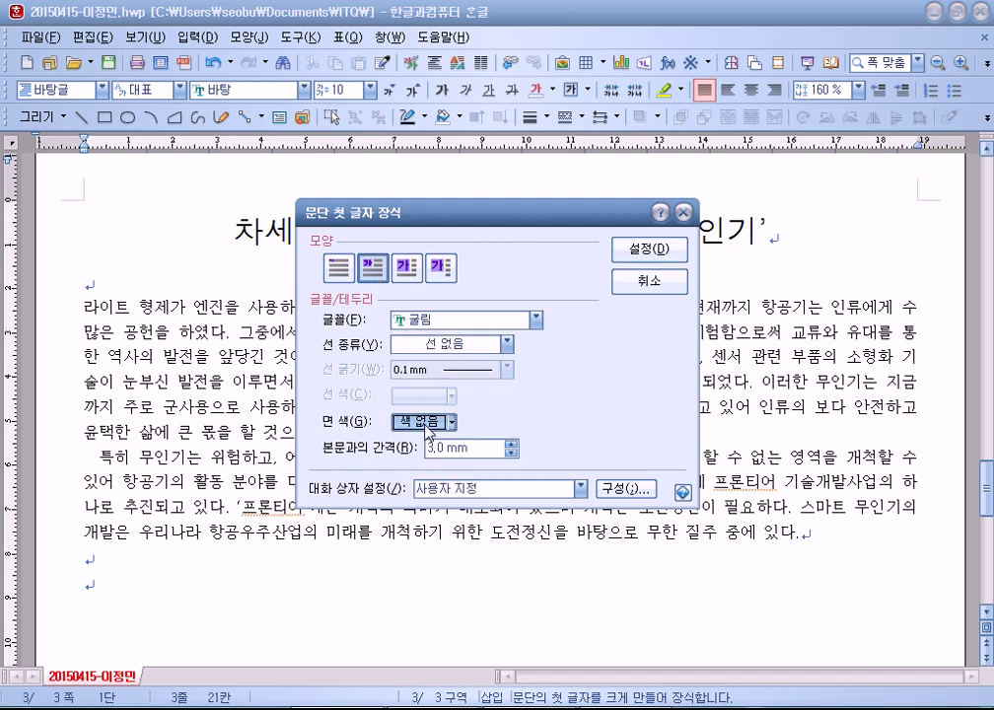
click(426, 424)
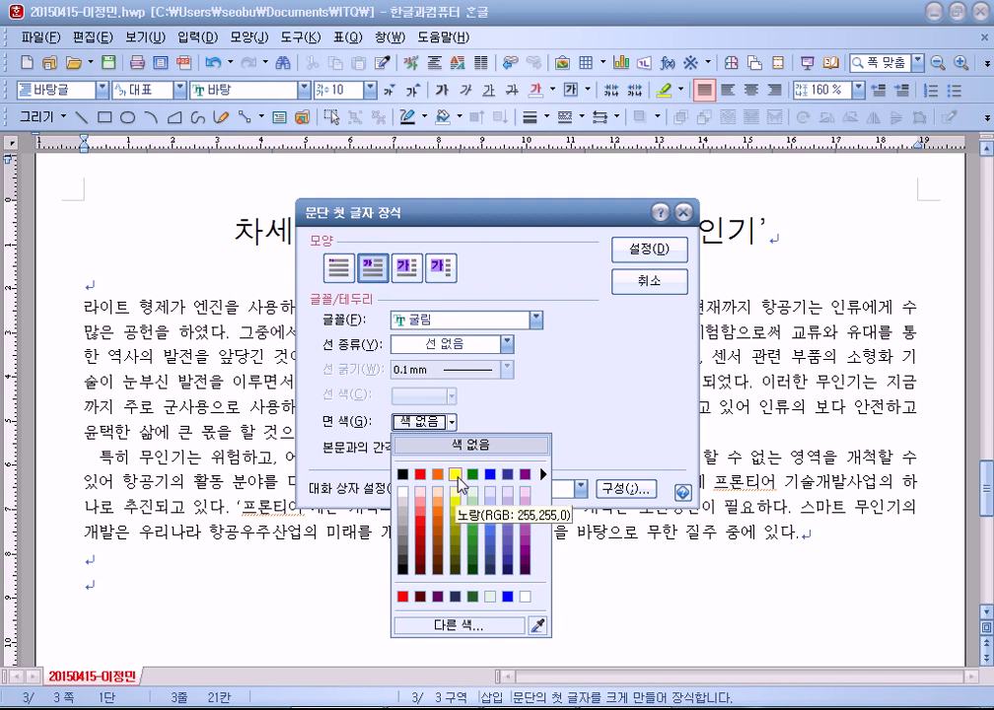
click(456, 476)
Step: Check the shape, font and fill colour choices and apply the first-letter decoration to "라"
drag(395, 212, 502, 91)
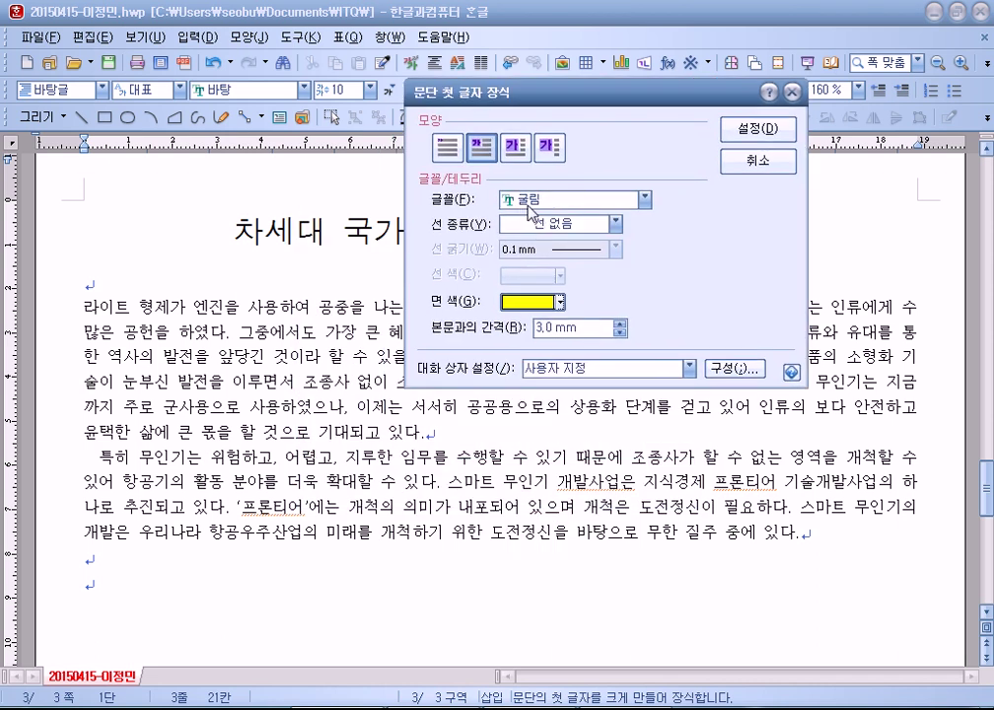
click(518, 204)
click(482, 154)
click(447, 146)
click(478, 153)
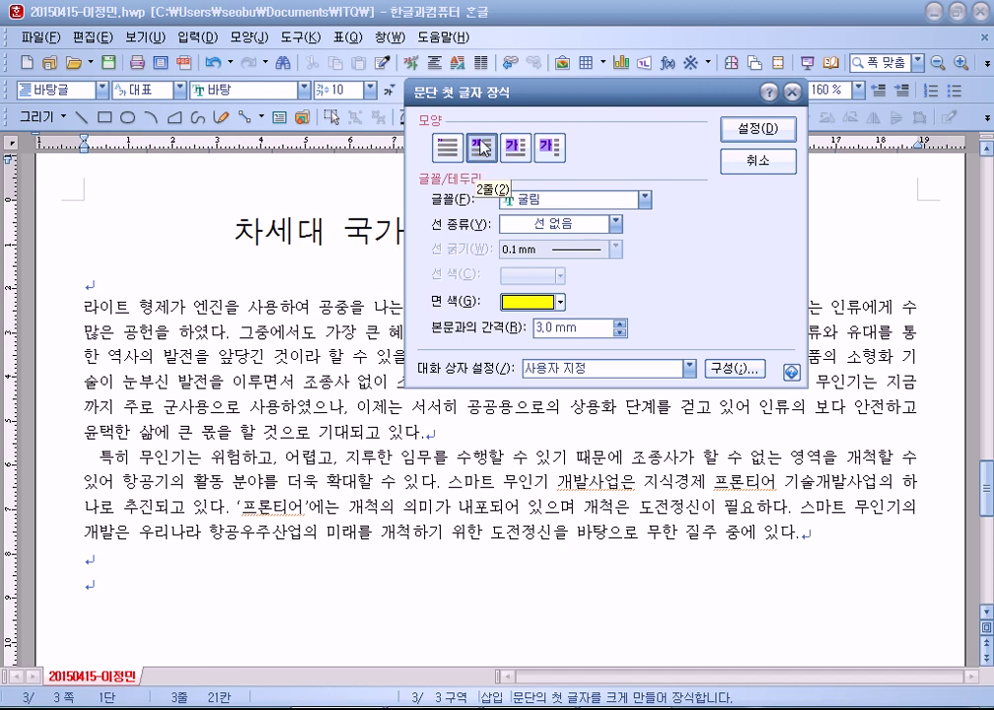
click(572, 199)
click(532, 316)
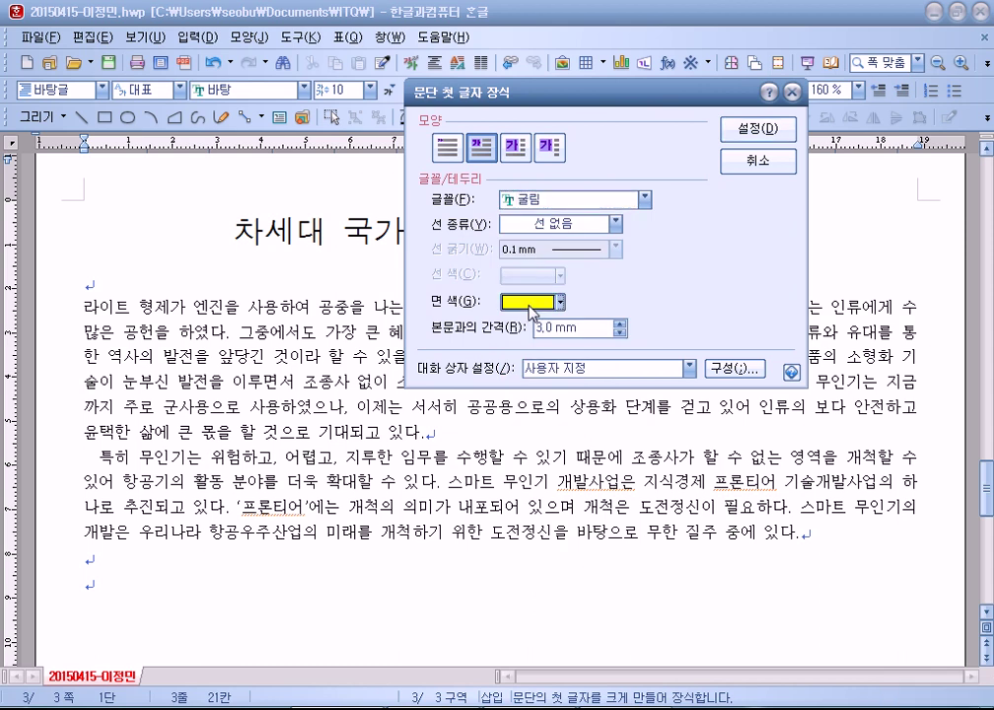
click(533, 304)
click(569, 360)
click(757, 128)
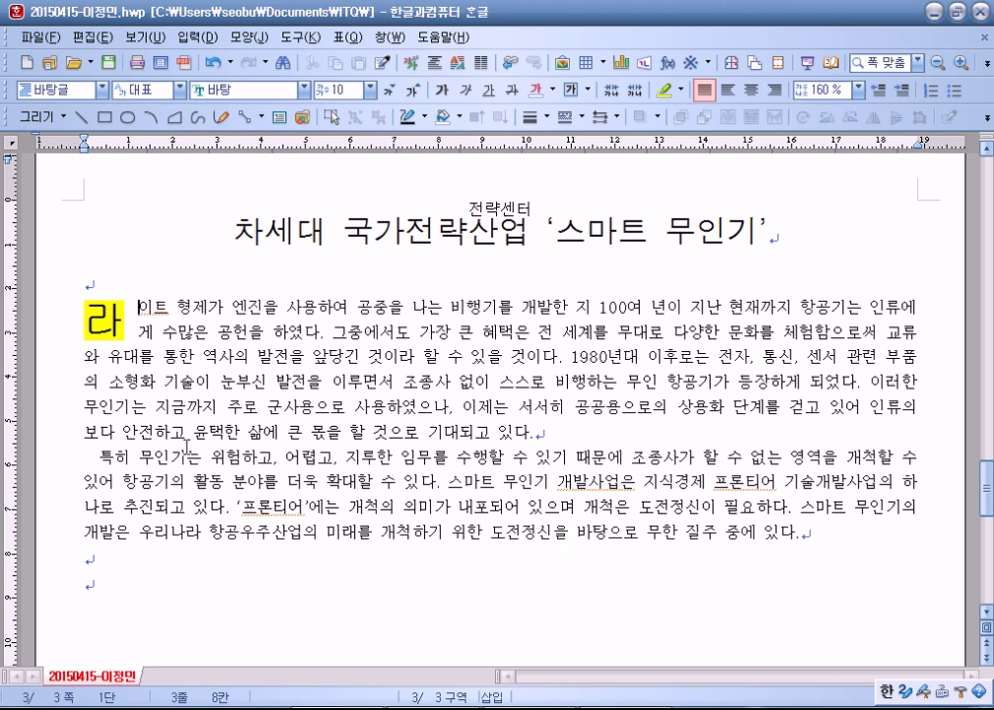
Step: Enlarge the first letter "특" of the second body paragraph to 29 pt
drag(95, 458, 116, 459)
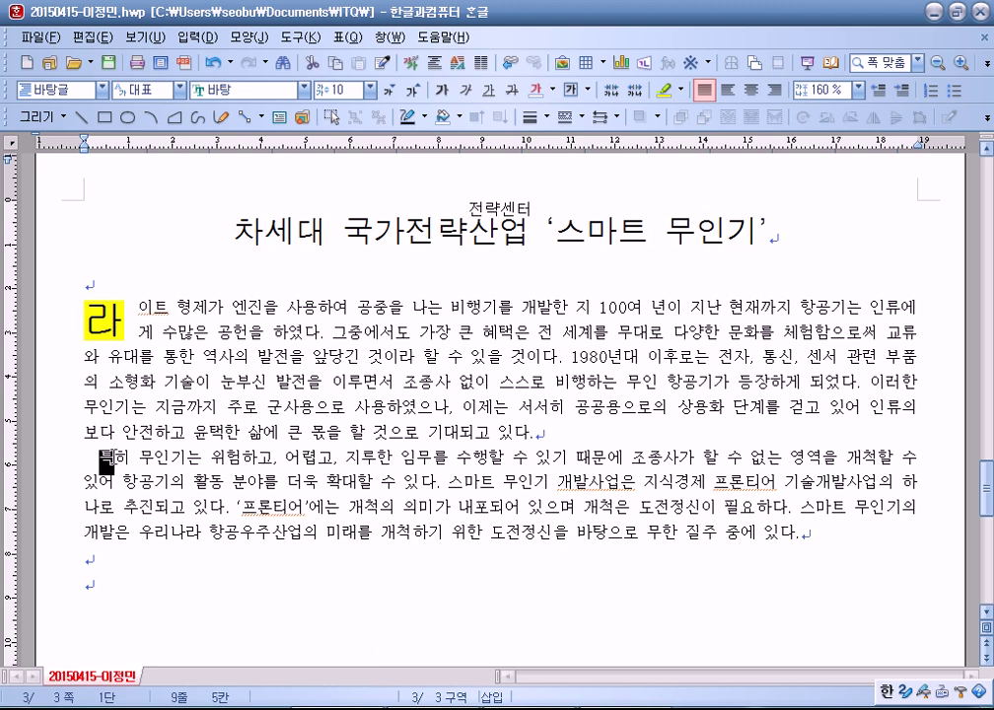
click(414, 91)
click(414, 91)
click(414, 91)
click(414, 91)
click(414, 91)
click(414, 91)
click(414, 90)
click(414, 91)
click(414, 90)
click(414, 90)
click(414, 91)
click(414, 91)
click(414, 90)
click(414, 91)
click(414, 90)
click(414, 91)
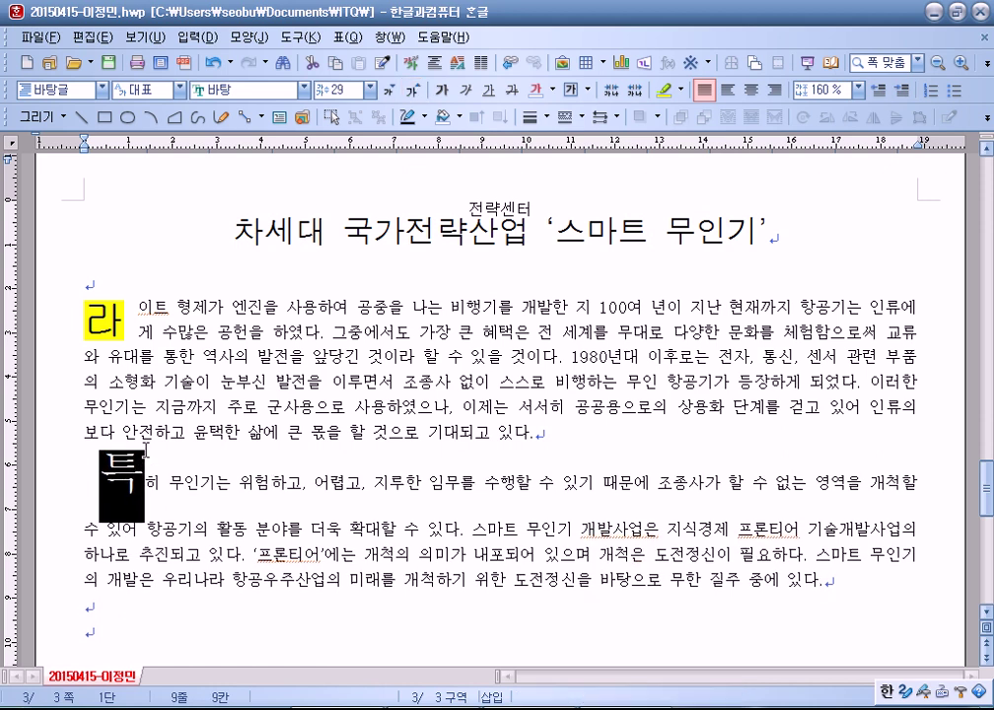
Step: Set the font size of the letter "특" to 10 pt and deselect it
click(371, 91)
click(326, 163)
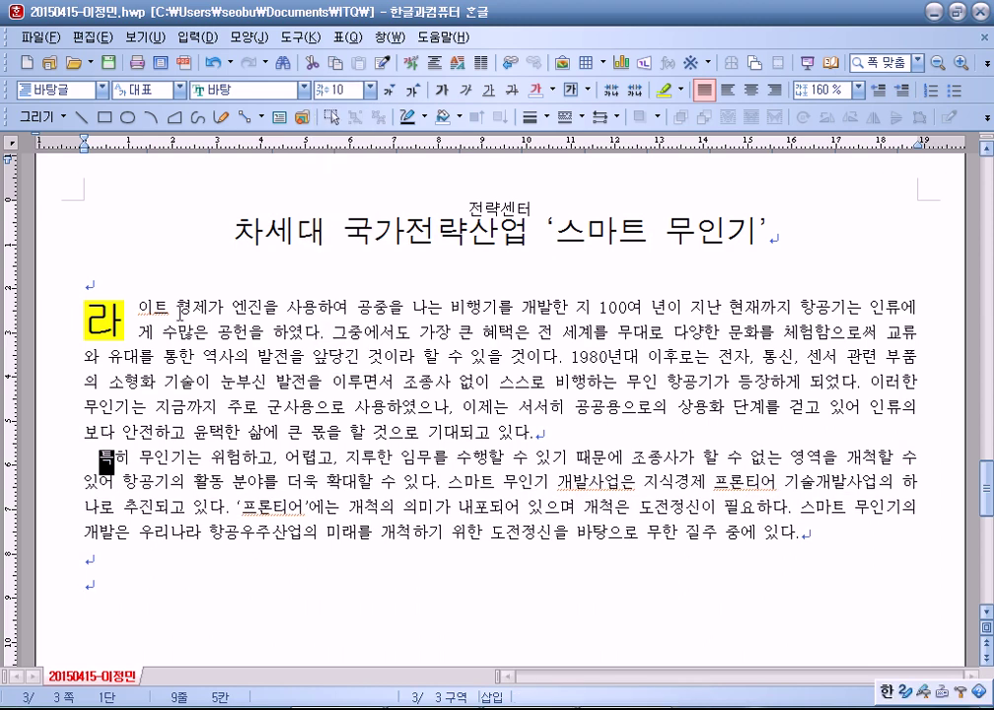
click(141, 456)
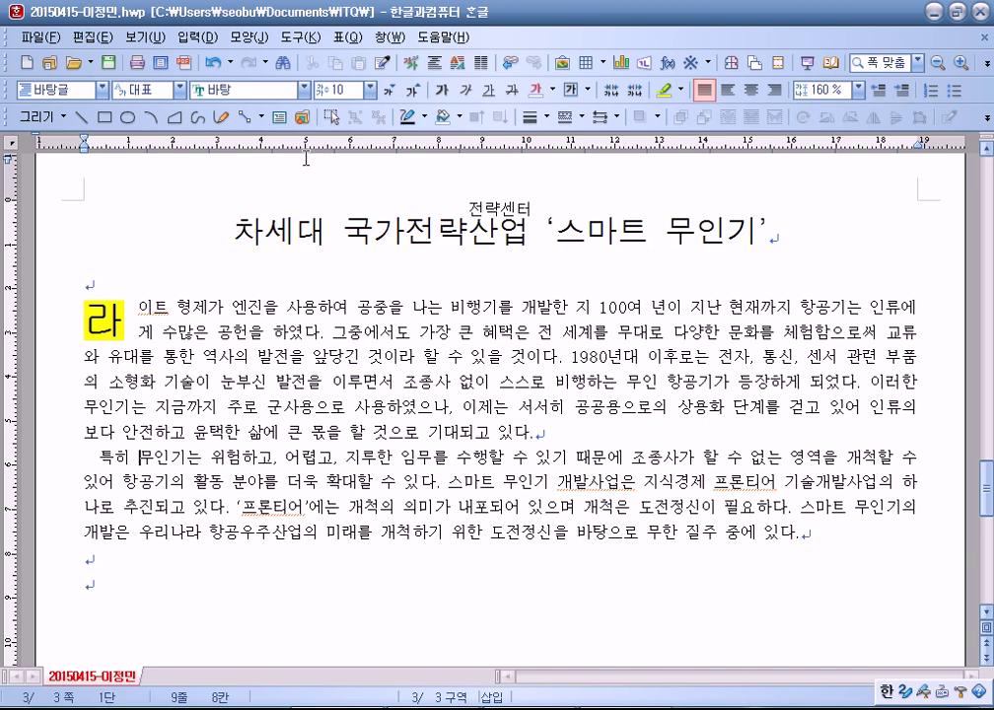
Step: Save the document
click(214, 294)
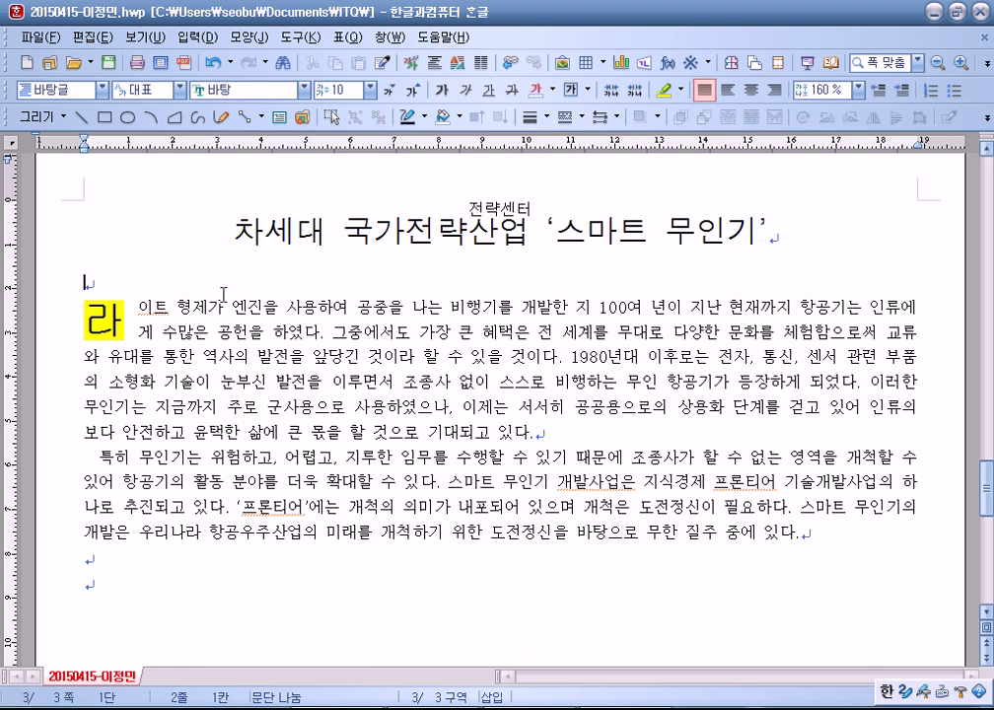
key(alt+s)
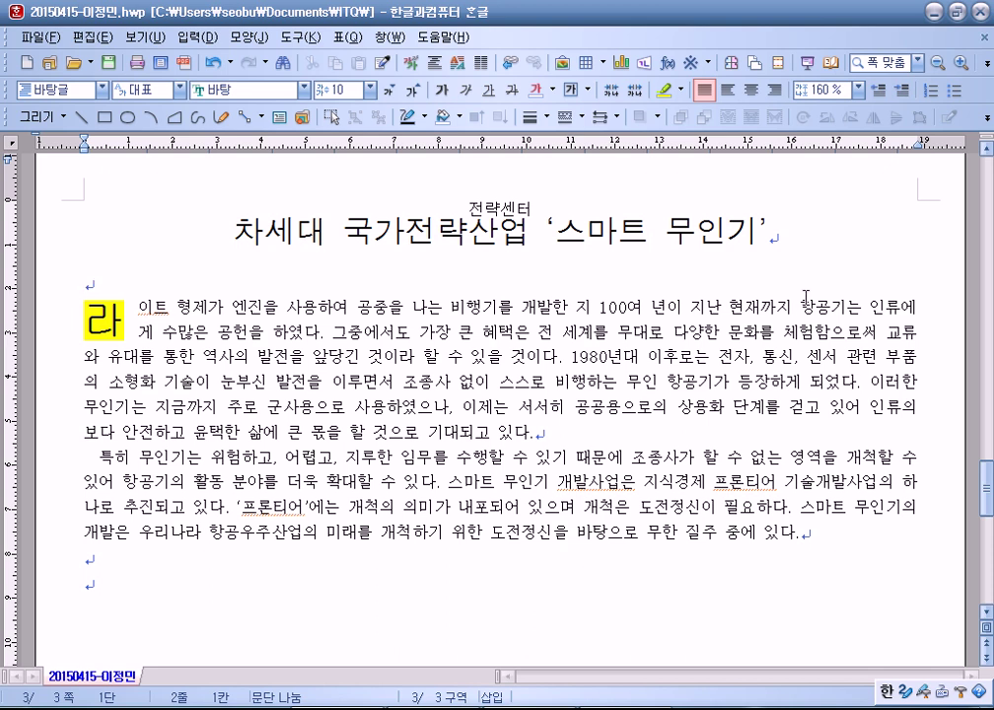
drag(87, 285, 835, 397)
click(835, 397)
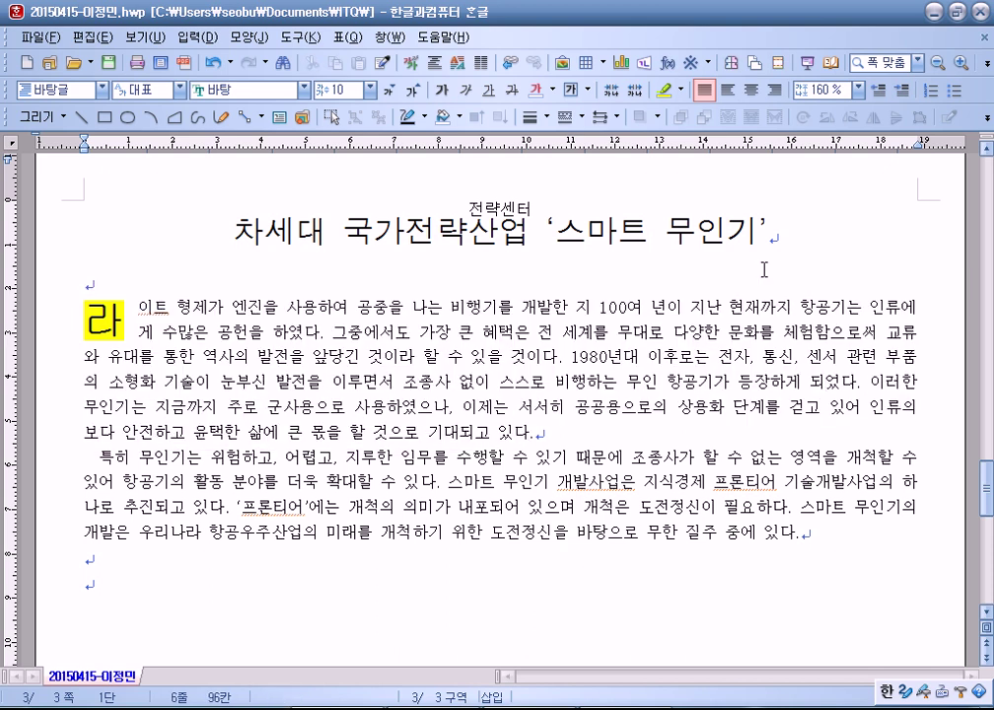
click(775, 305)
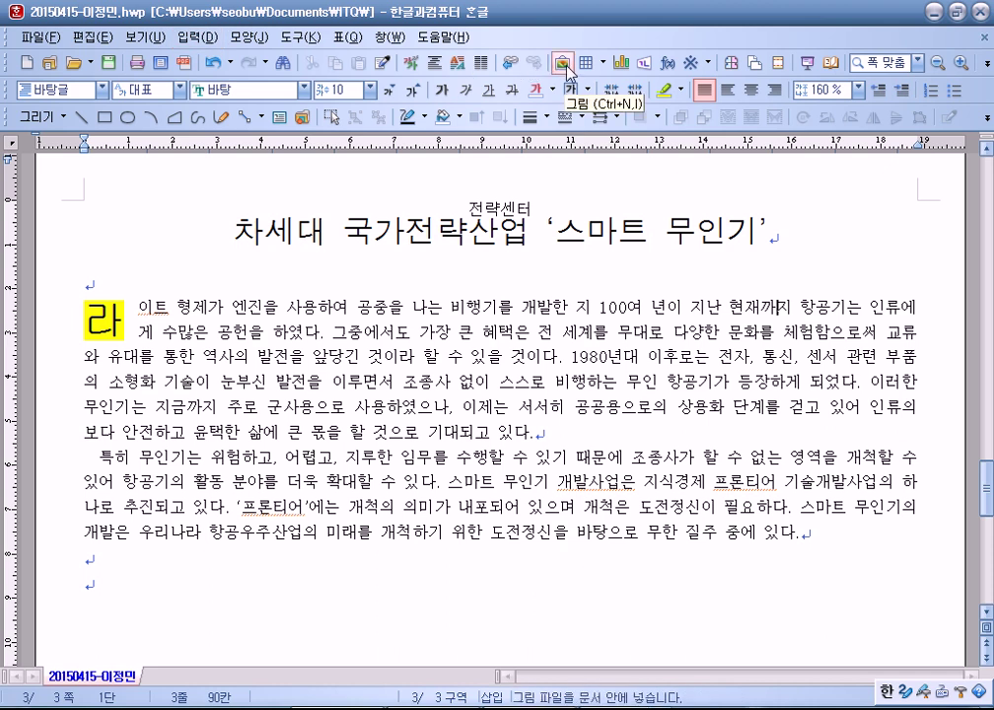
click(39, 37)
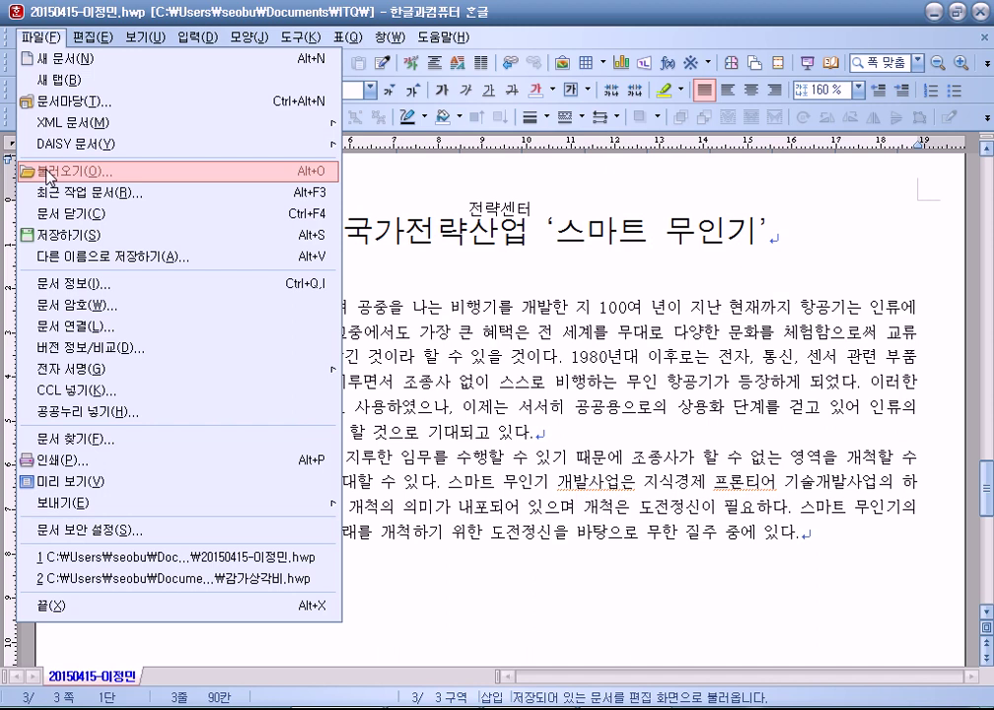
click(49, 175)
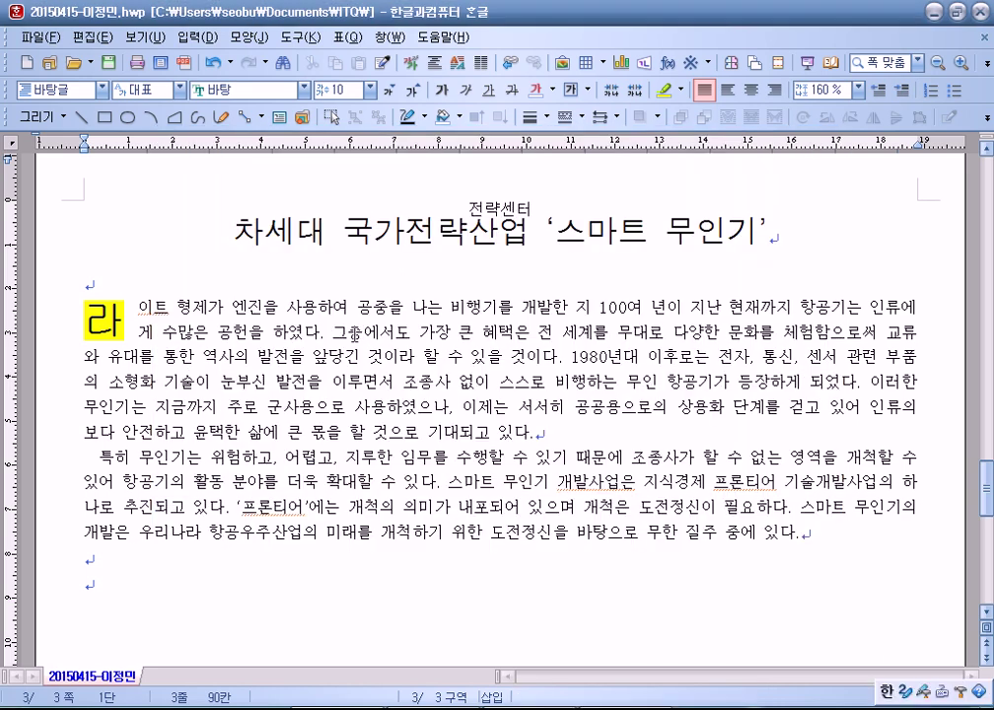
Step: Start inserting a picture (그림 넣기) in the first body paragraph and browse the documents library to the ITQ folder's Picture subfolder
click(345, 334)
click(203, 39)
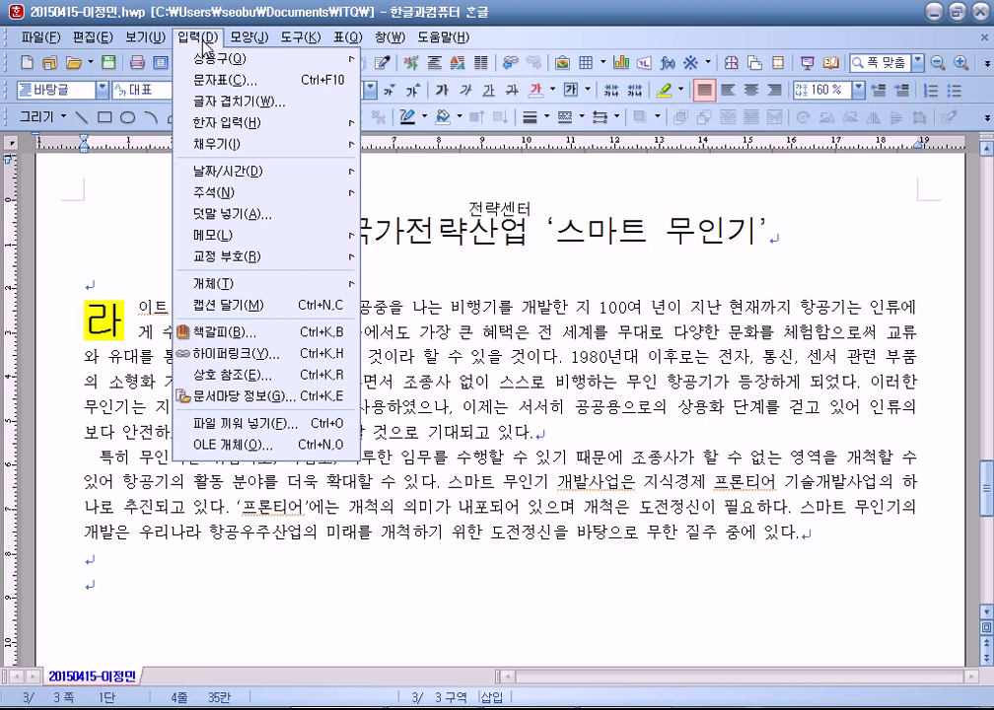
mouse_move(350, 283)
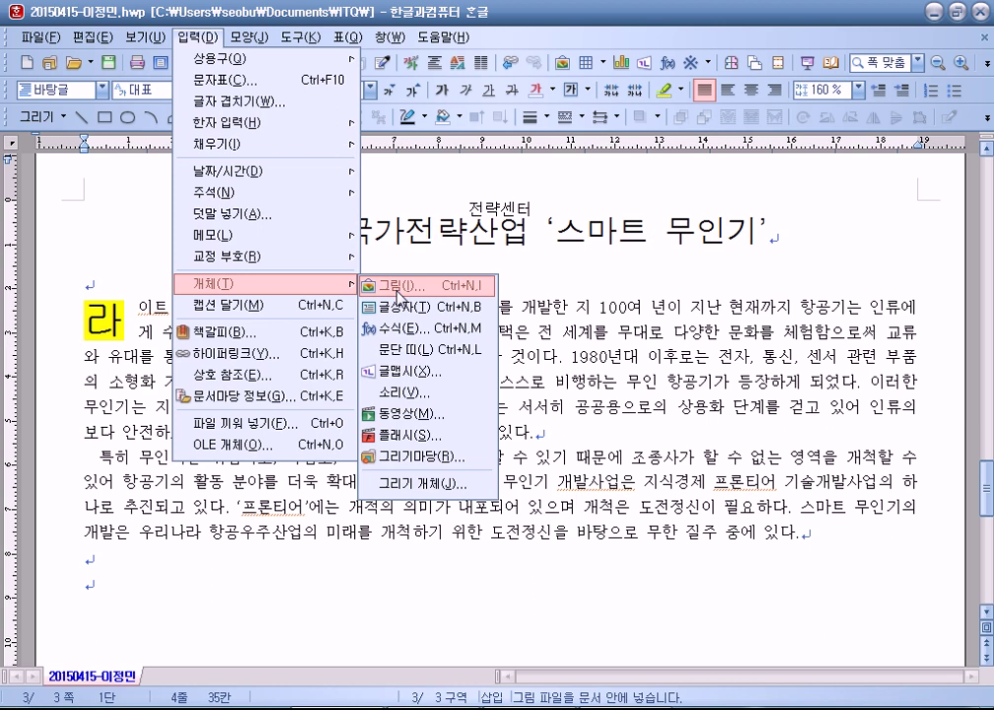
click(562, 64)
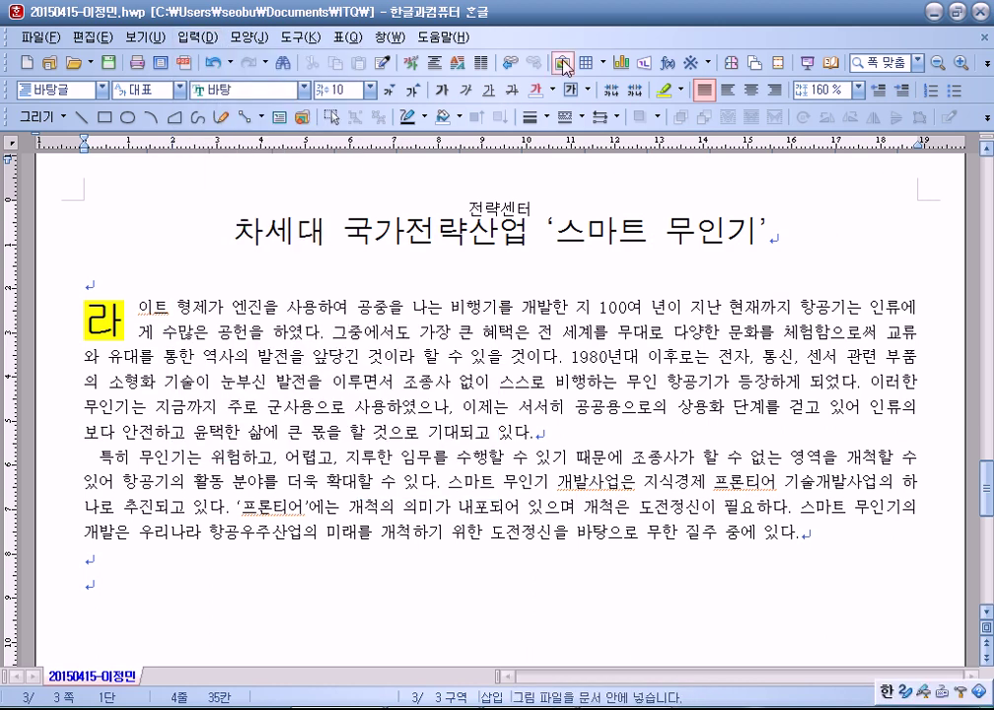
click(562, 64)
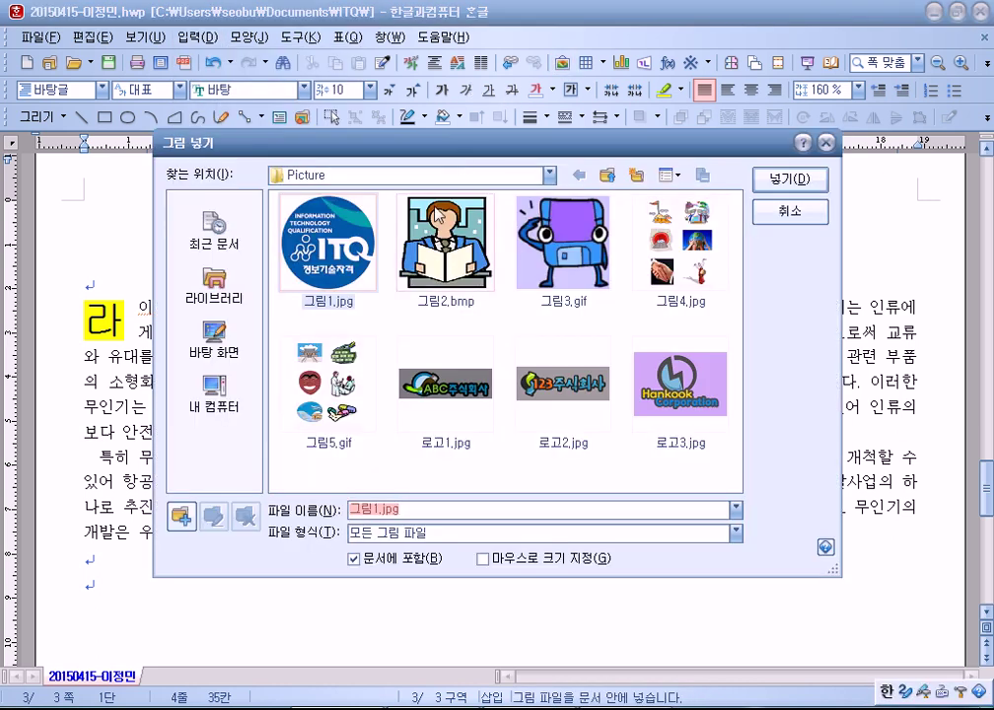
click(198, 298)
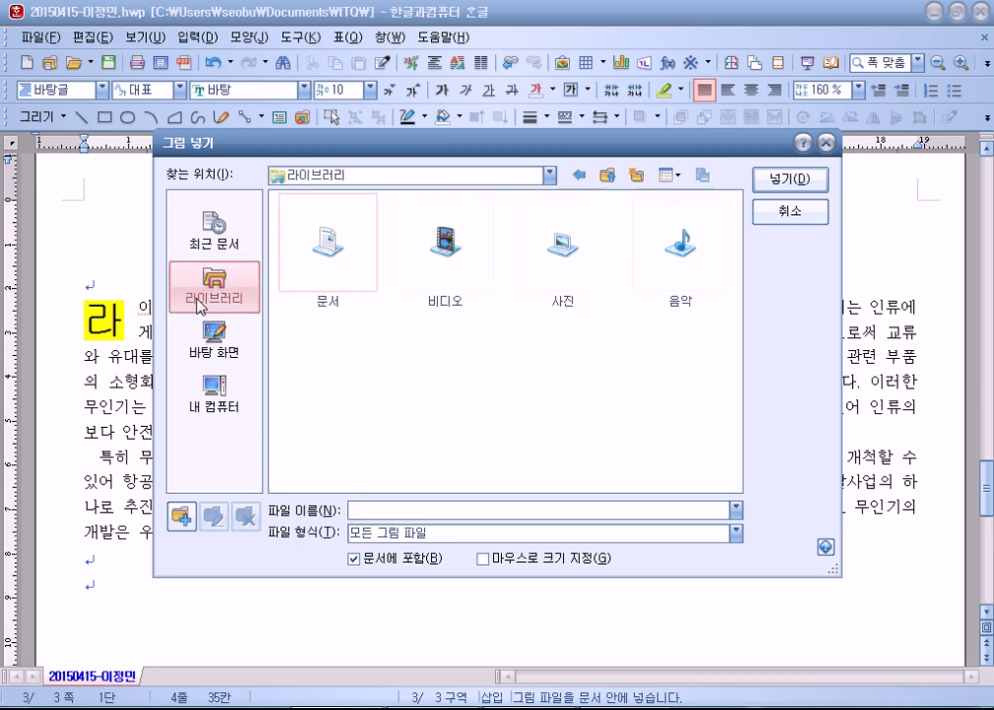
double_click(330, 247)
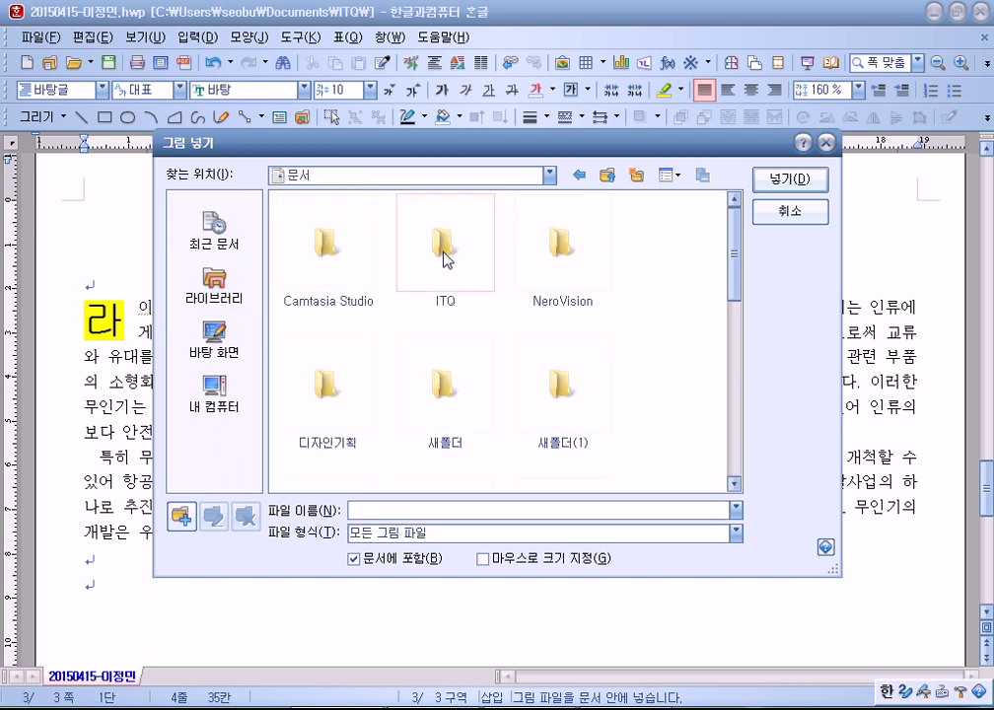
double_click(445, 259)
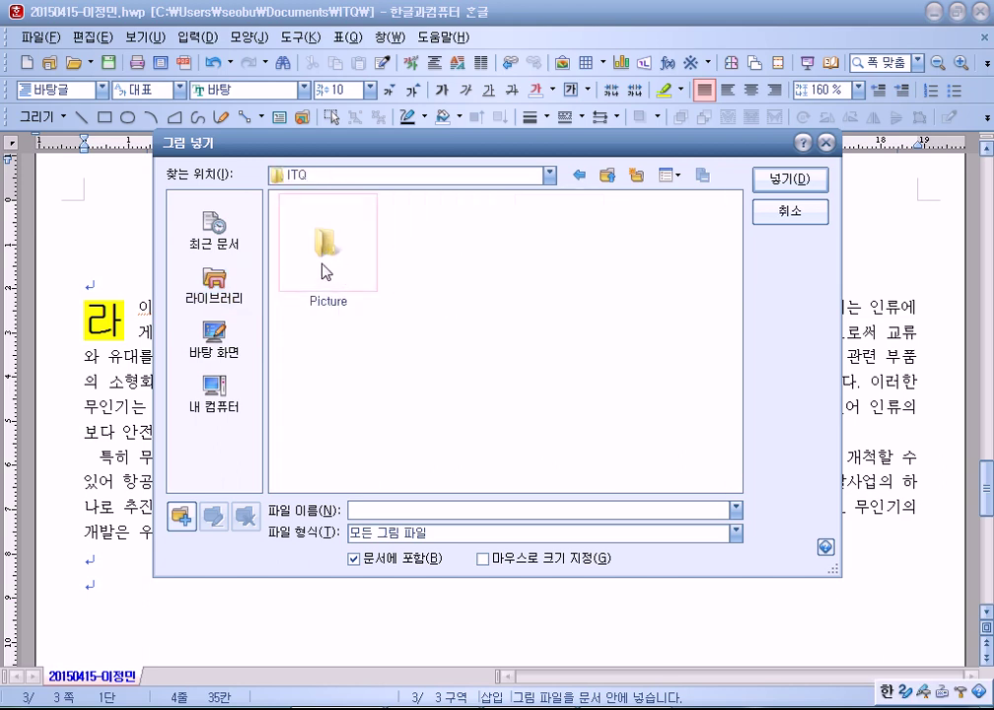
double_click(325, 258)
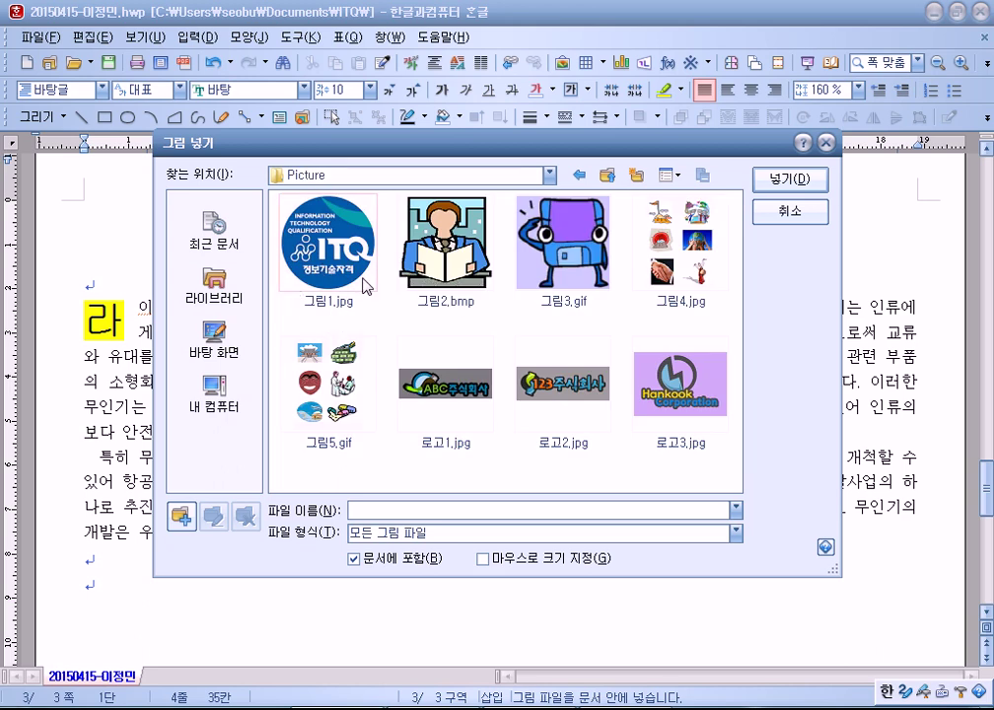
Step: Insert the picture 그림4.jpg from the Picture folder into the document
drag(465, 148, 437, 111)
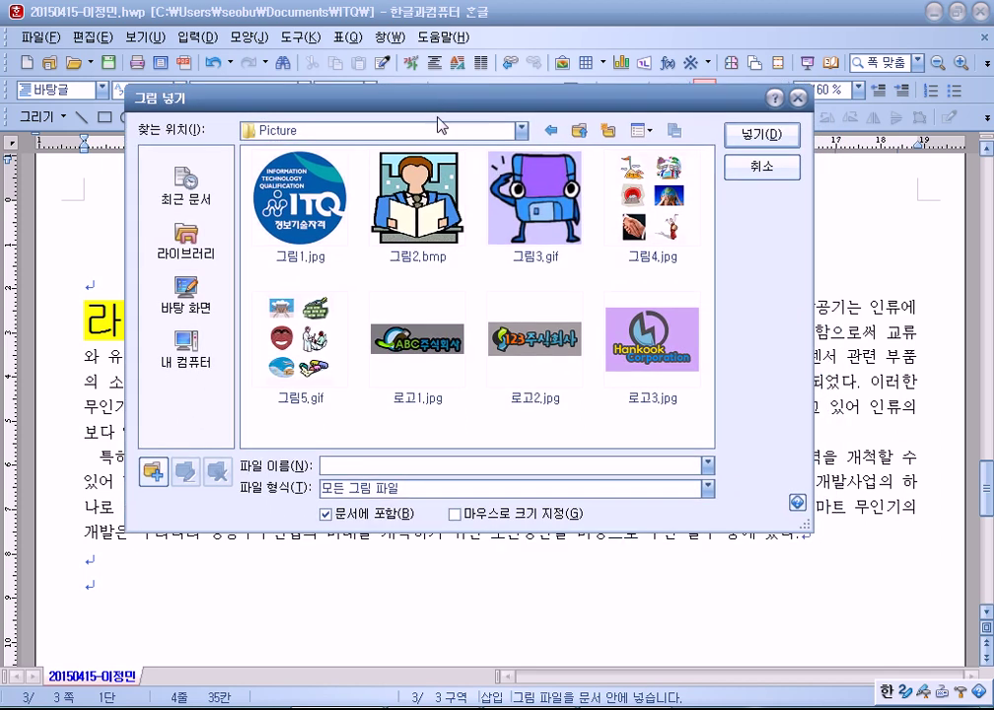
click(410, 211)
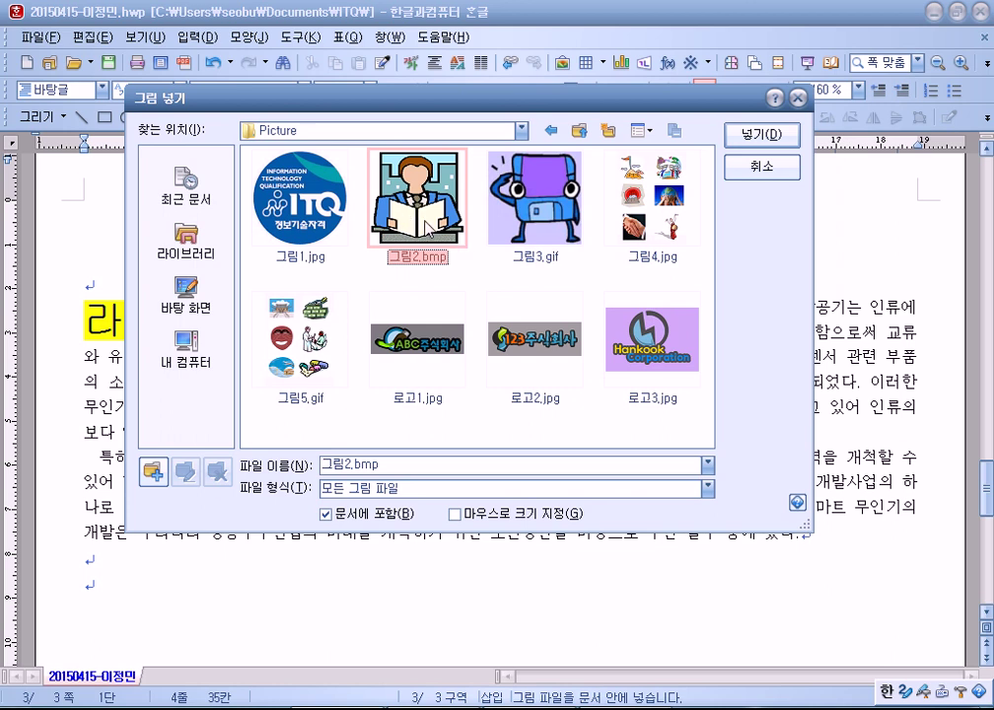
click(669, 215)
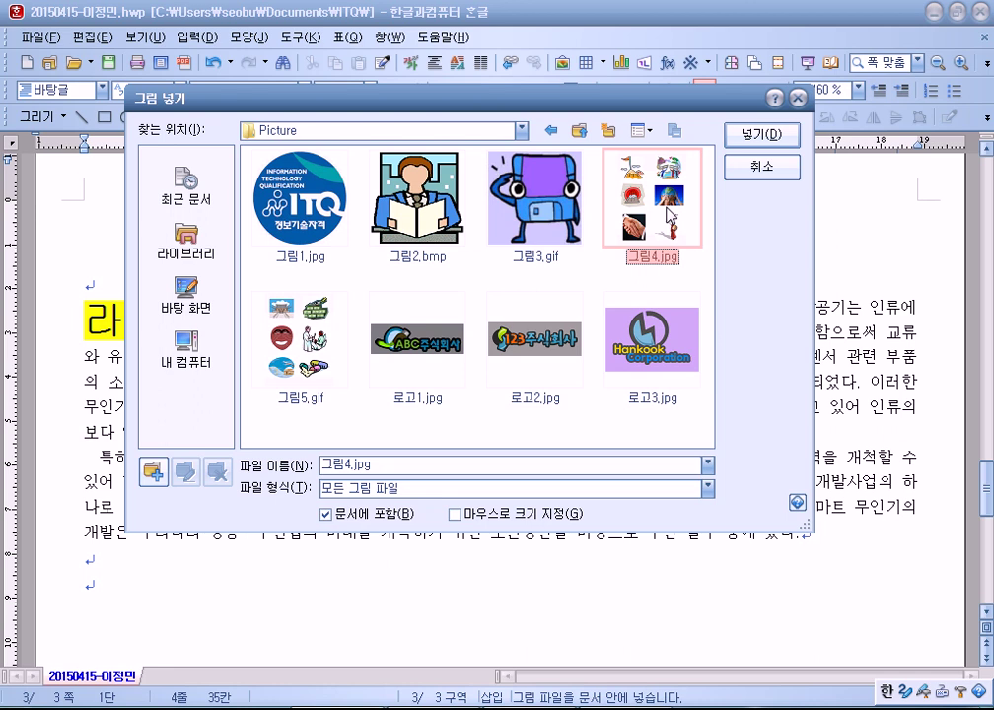
click(319, 164)
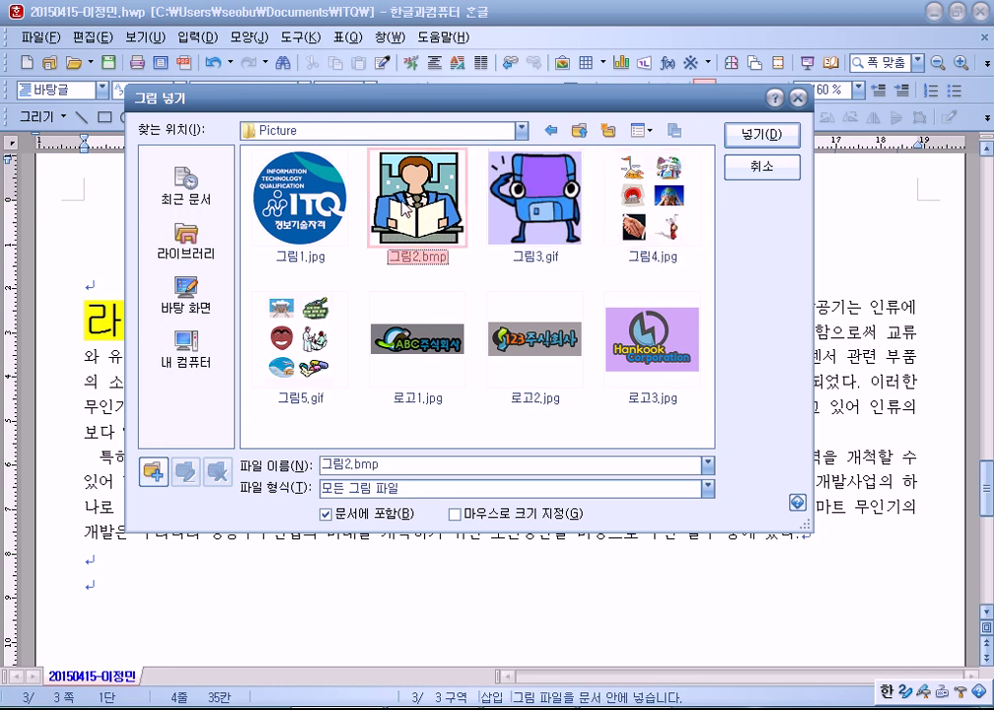
click(670, 198)
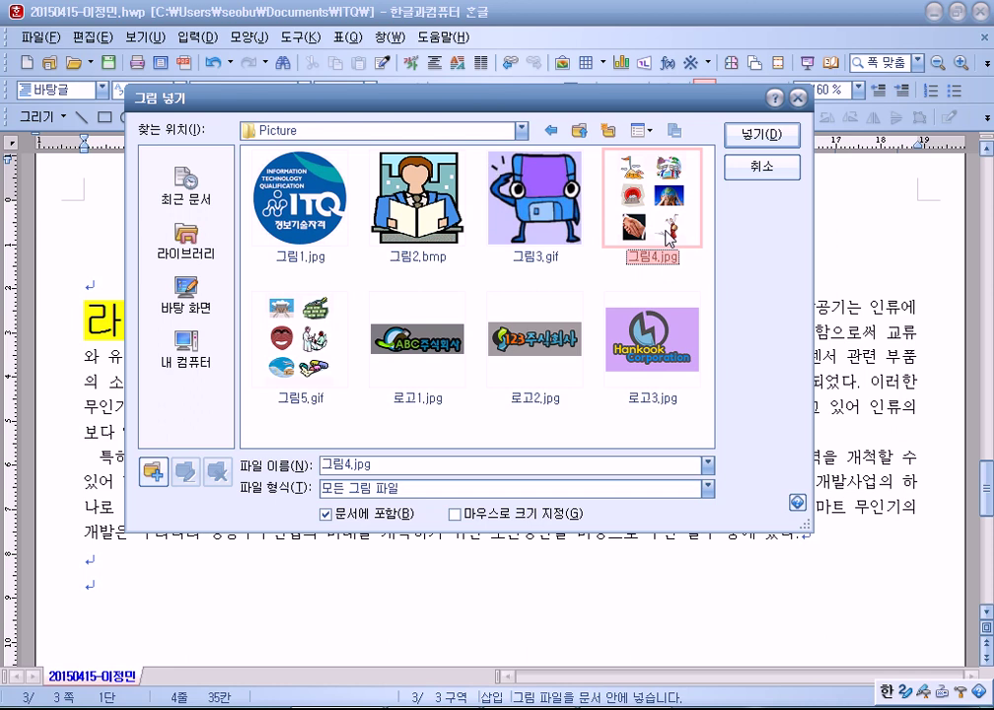
click(490, 516)
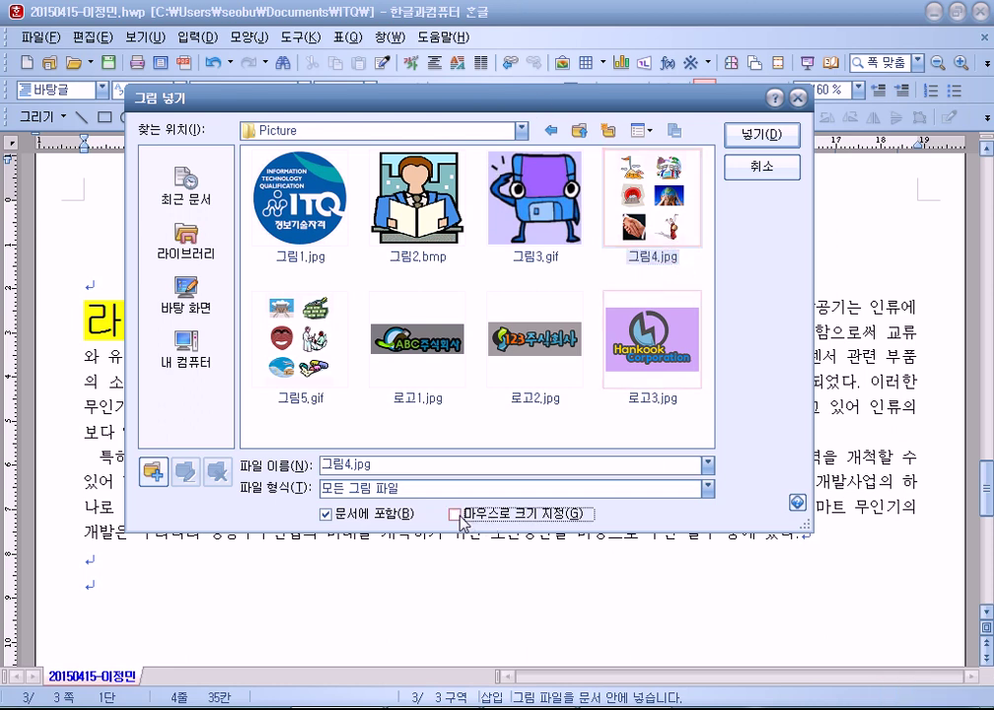
click(680, 213)
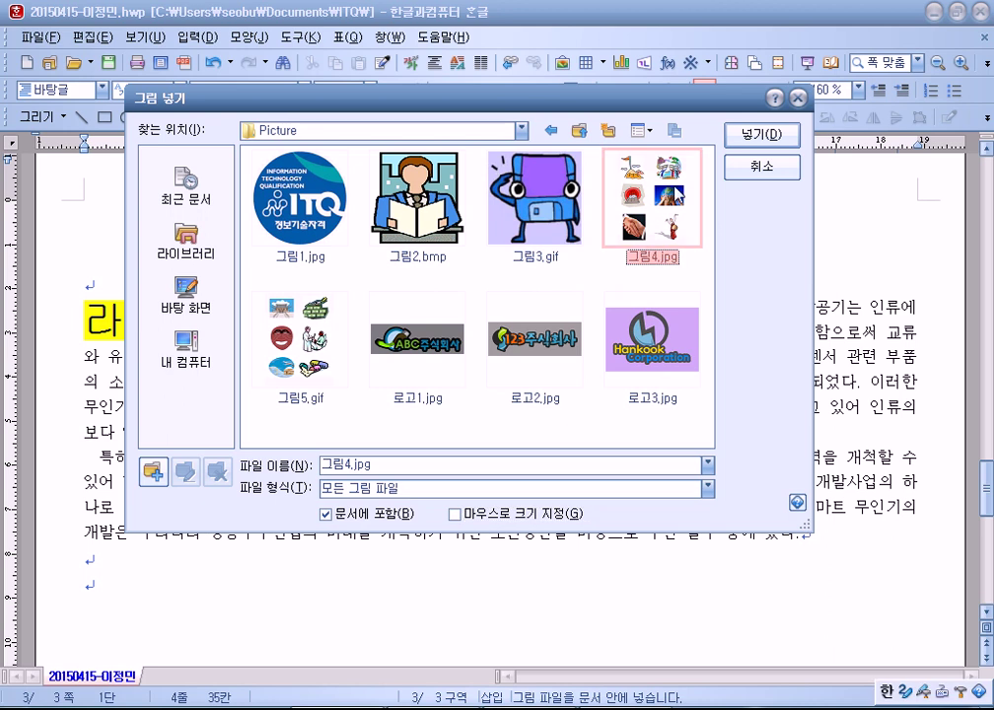
click(769, 136)
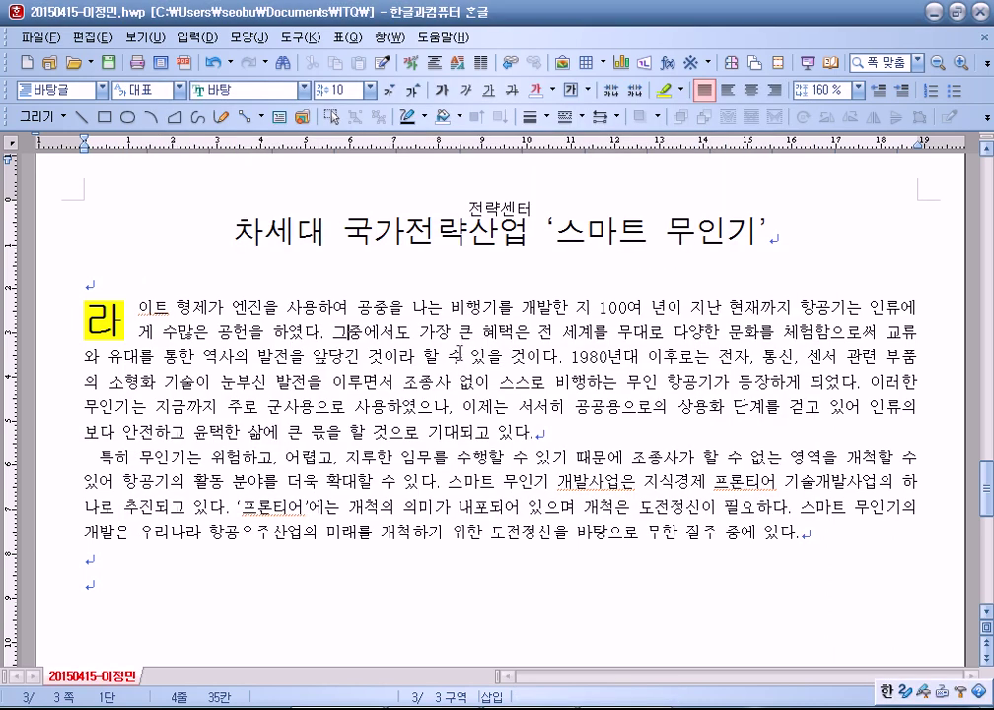
Step: Move the inserted picture up so its upper part overlaps the second body paragraph, and shift the 그림 toolbar clear of it
scroll(479, 424, down, 4)
scroll(497, 437, down, 4)
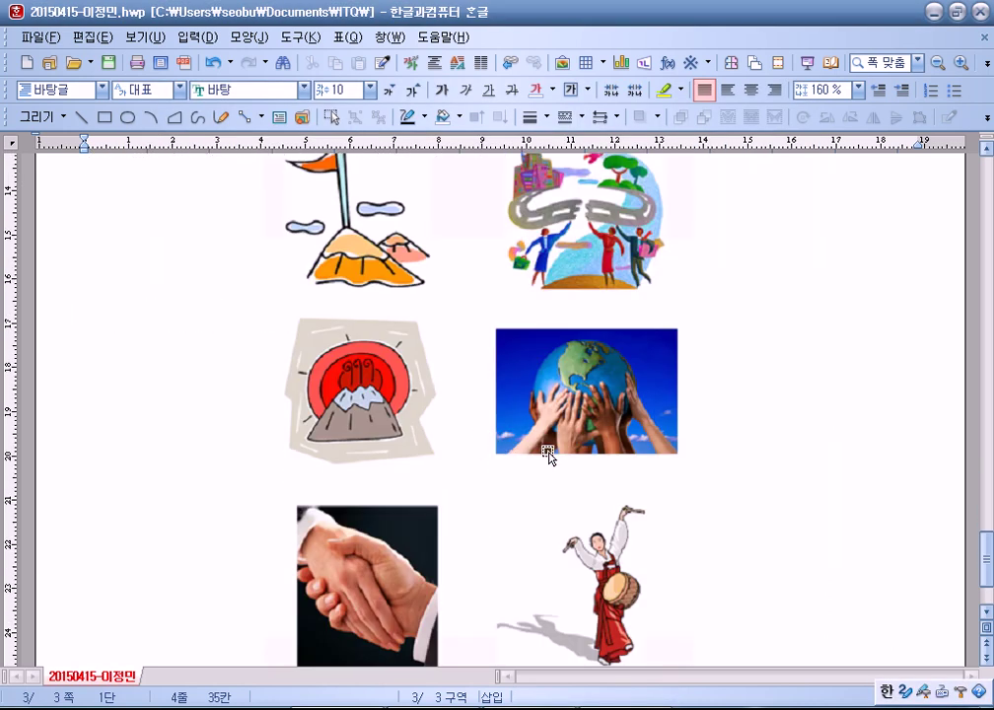
scroll(543, 455, down, 2)
scroll(554, 463, up, 5)
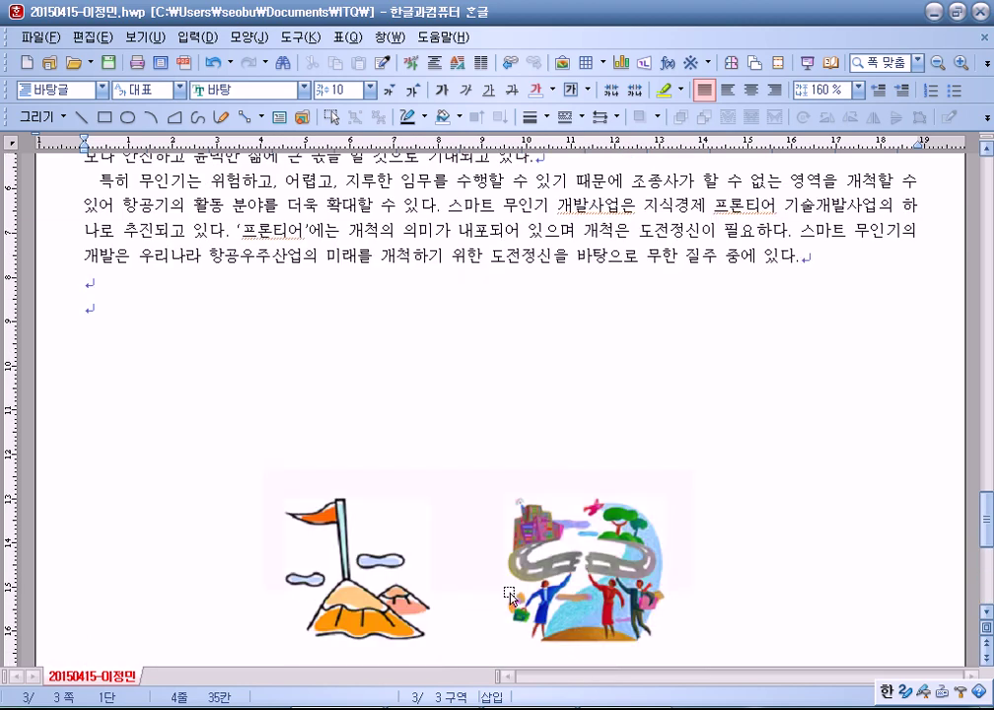
click(611, 301)
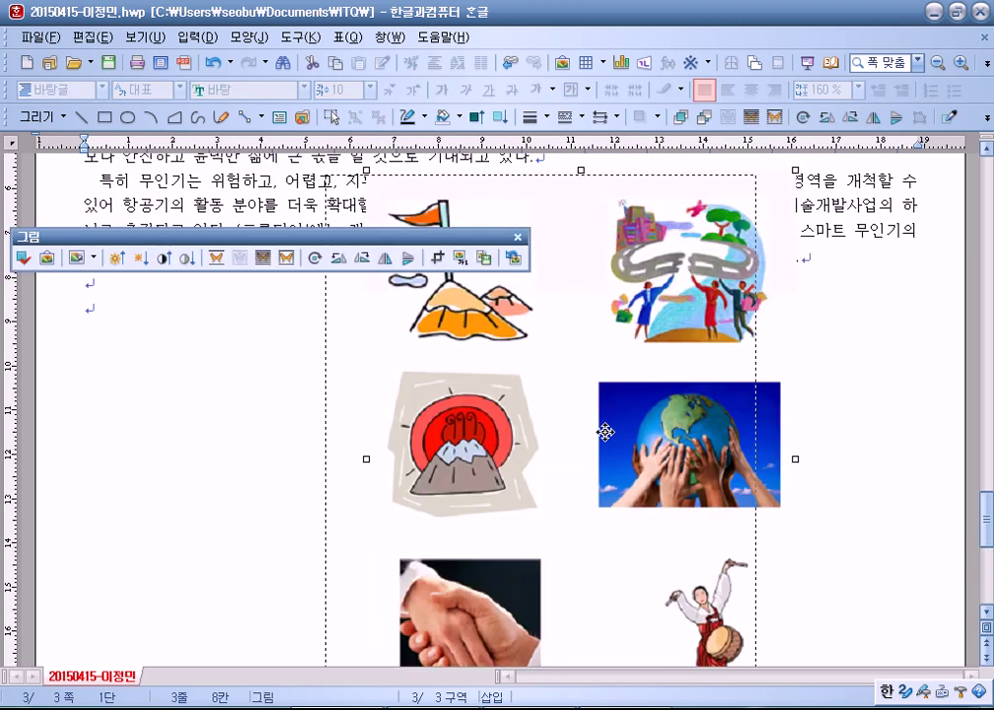
drag(656, 437, 616, 440)
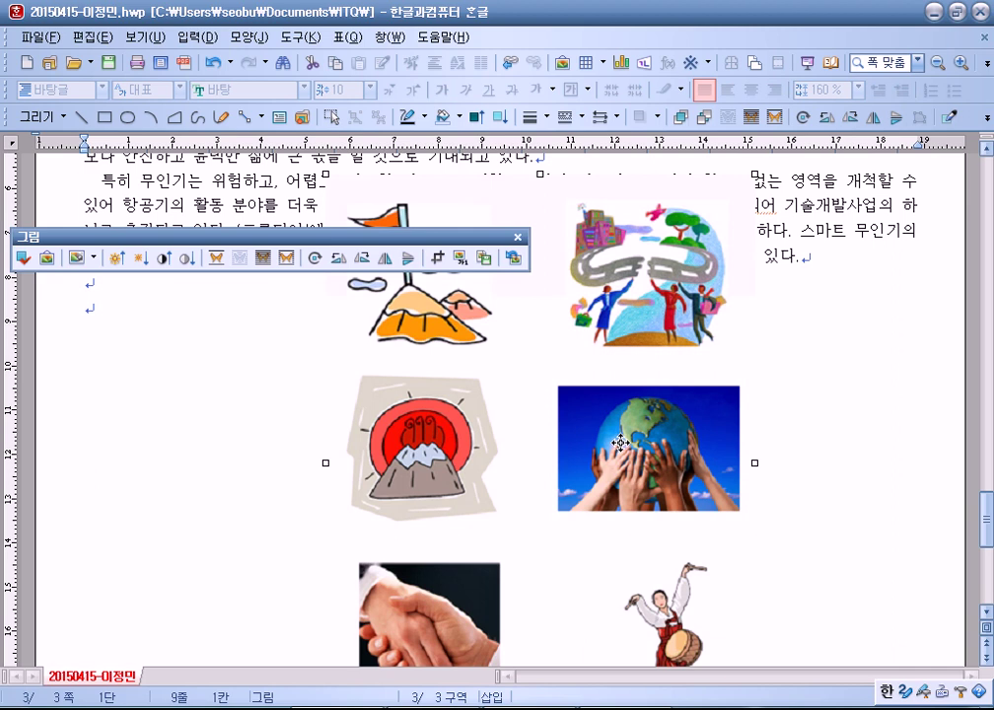
scroll(621, 442, down, 3)
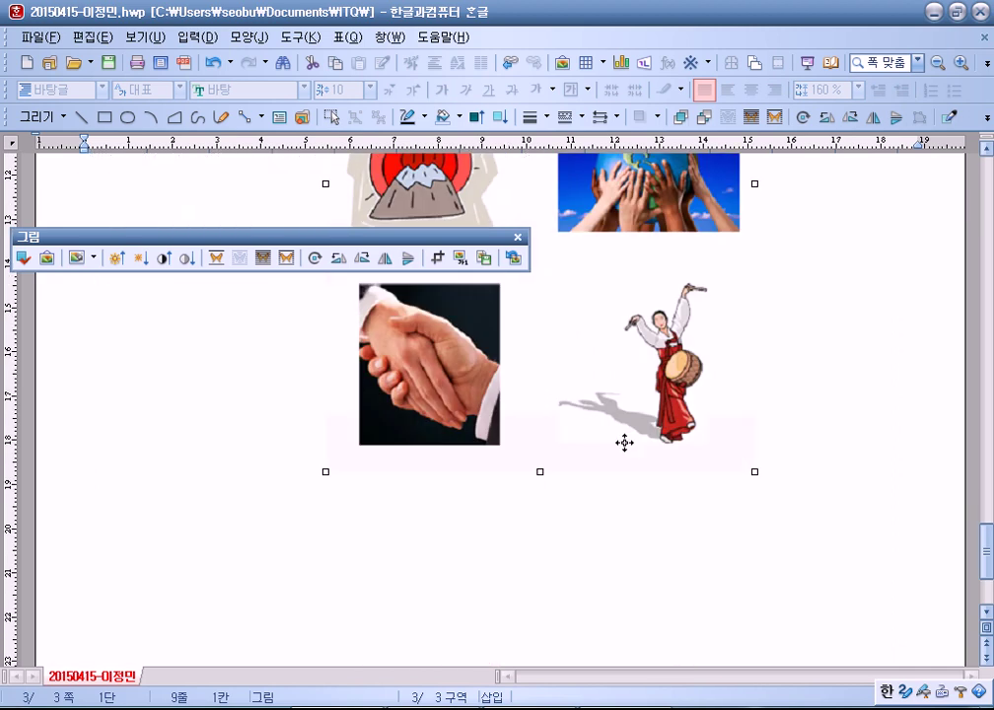
scroll(624, 442, up, 4)
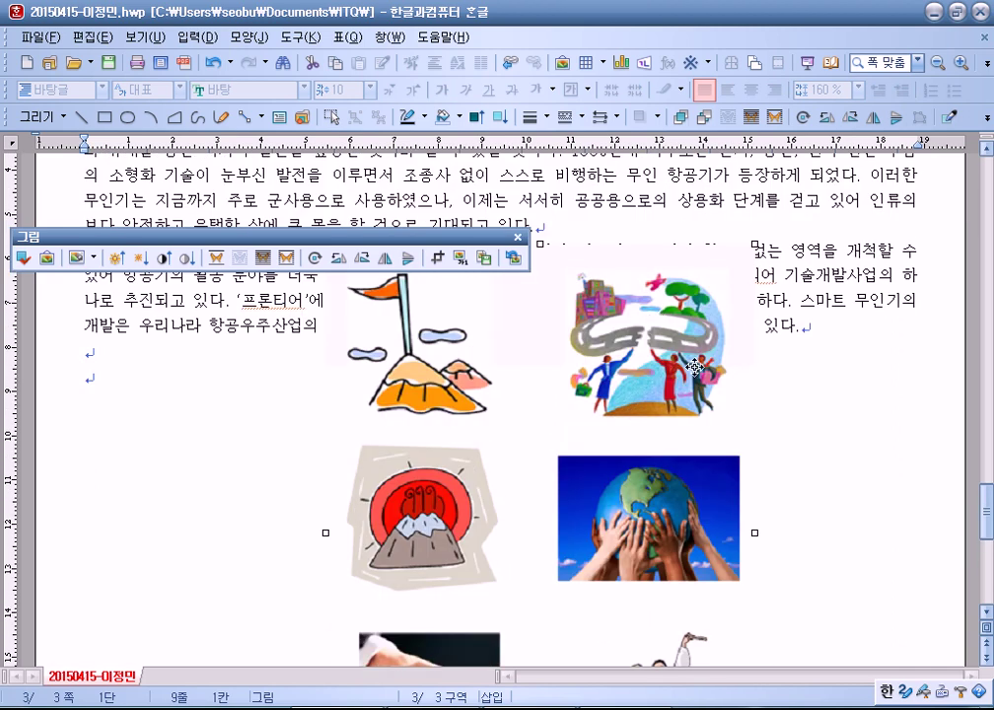
drag(366, 244, 396, 199)
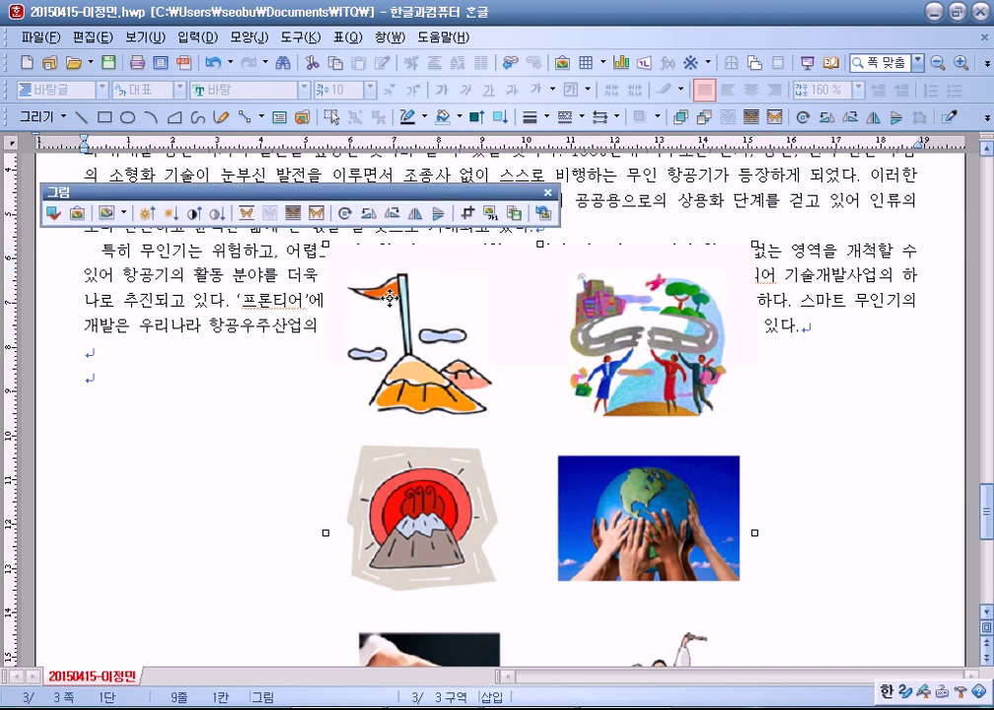
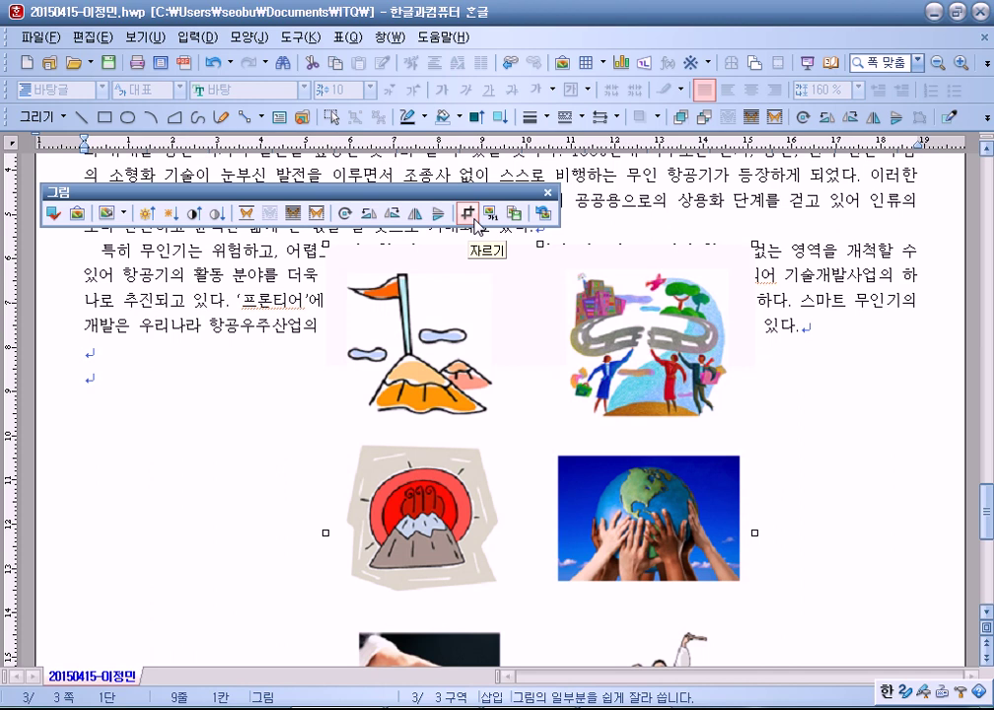
Step: Try cropping the picture to the illustration of people under the looping road and placing it below the body text
click(476, 223)
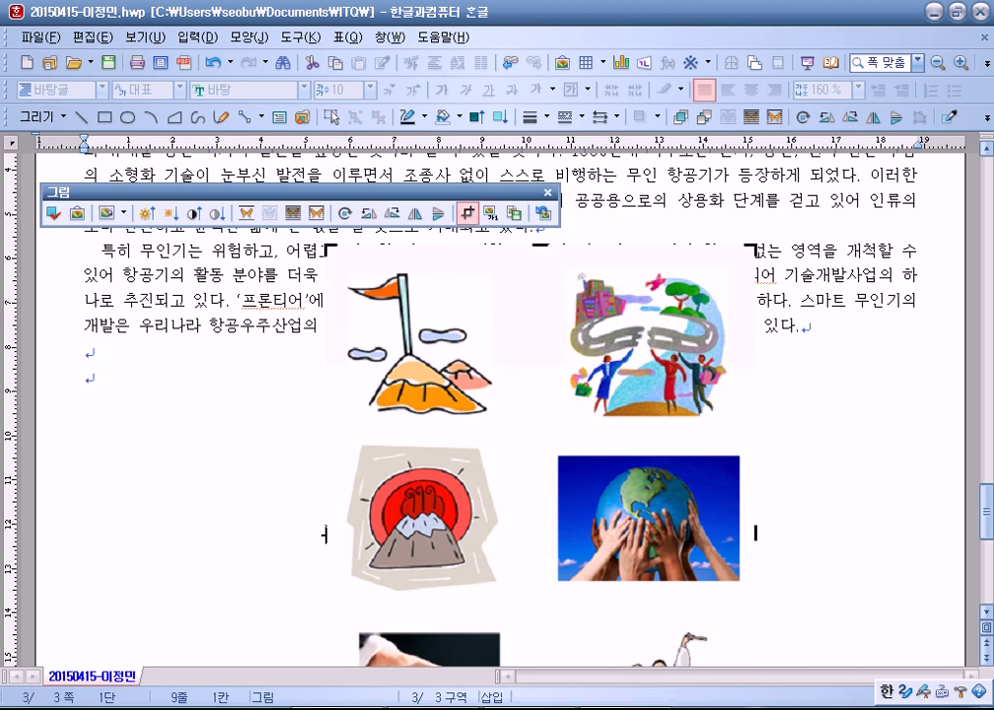
drag(329, 537, 553, 528)
drag(759, 537, 741, 534)
drag(650, 245, 651, 262)
scroll(667, 477, down, 5)
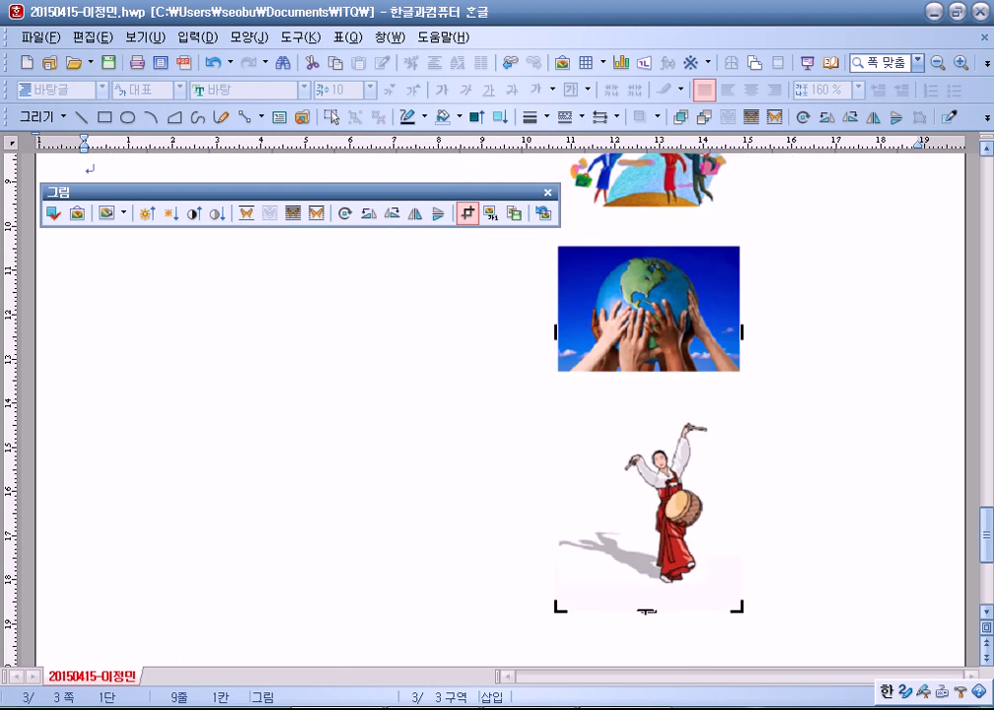
click(669, 195)
scroll(673, 244, up, 2)
scroll(674, 243, up, 3)
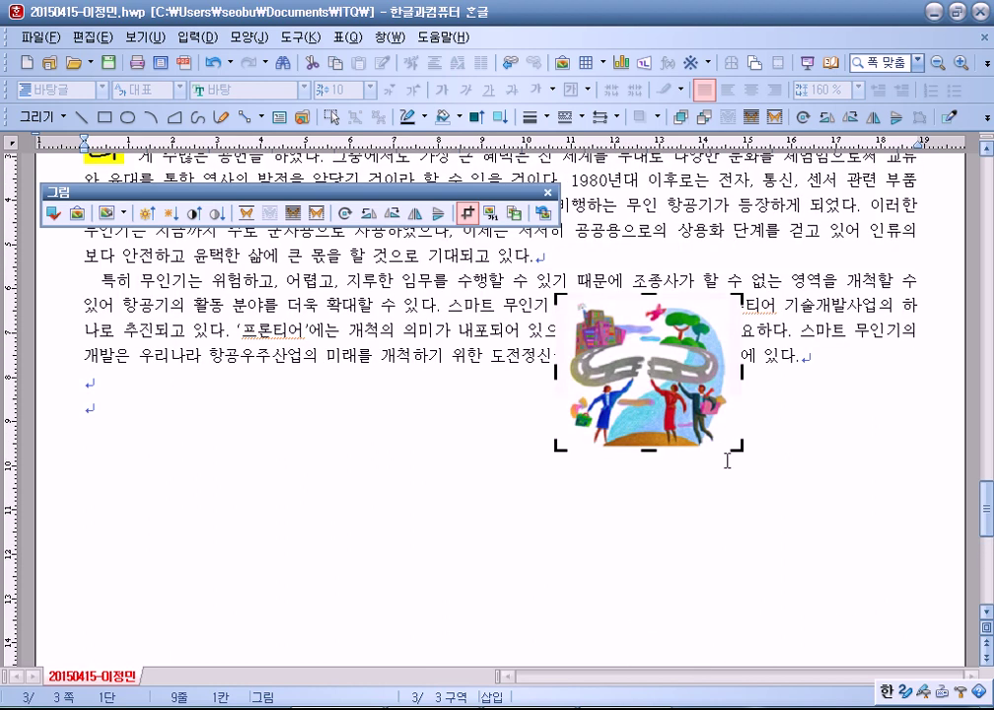
drag(706, 402, 659, 507)
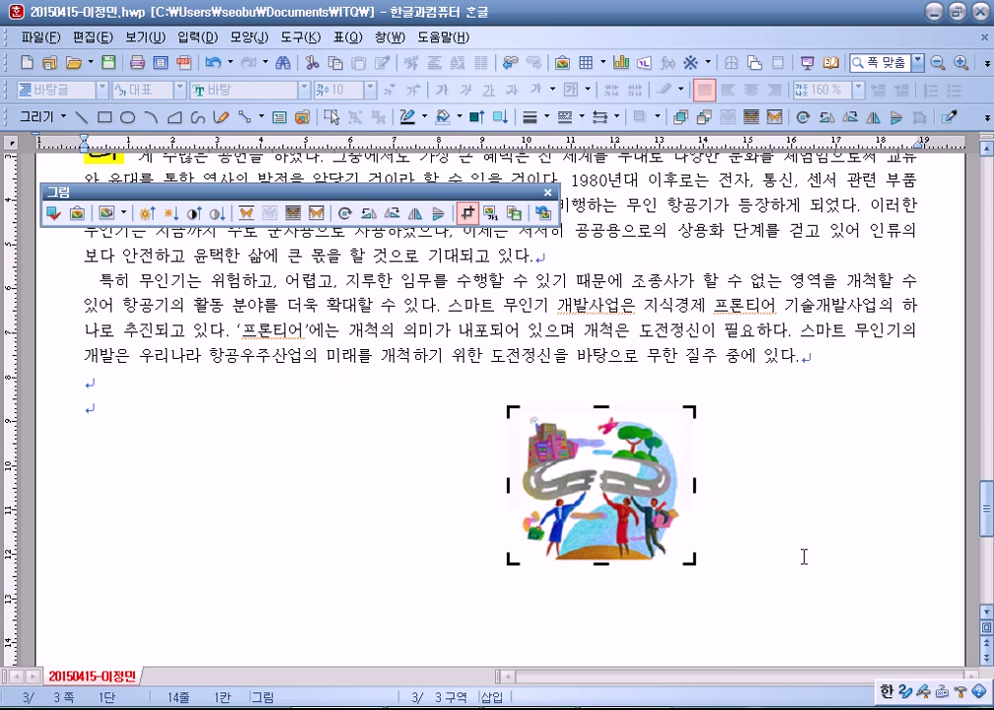
Step: Undo the cropping and the last moves of the picture
key(ctrl+z)
key(ctrl+z)
key(ctrl+z)
key(ctrl+z)
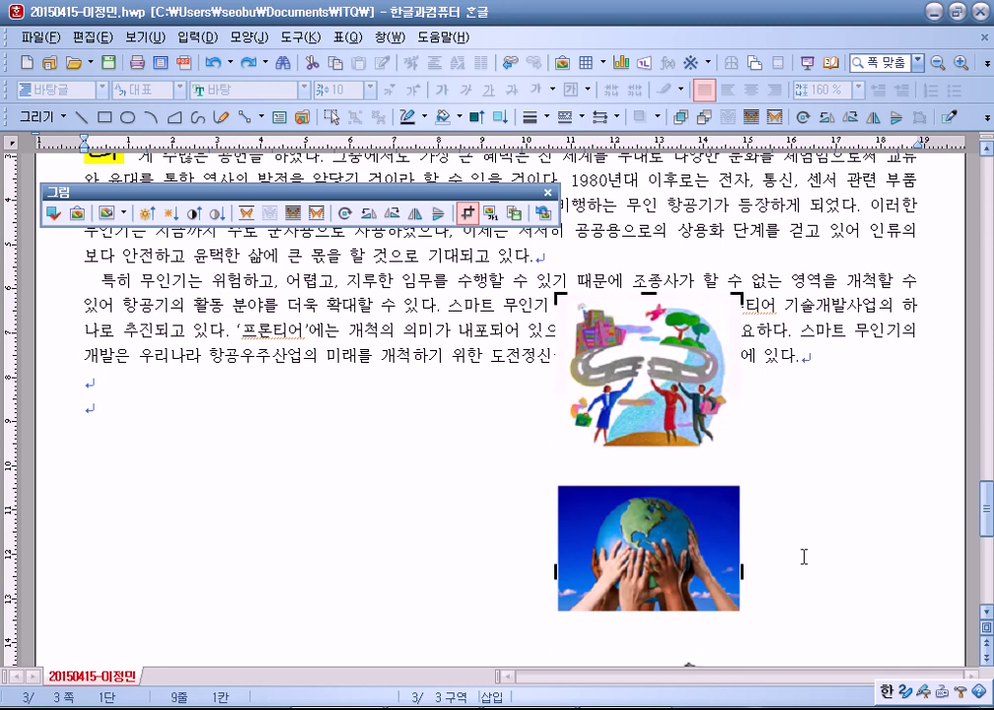
key(ctrl+z)
key(ctrl+z)
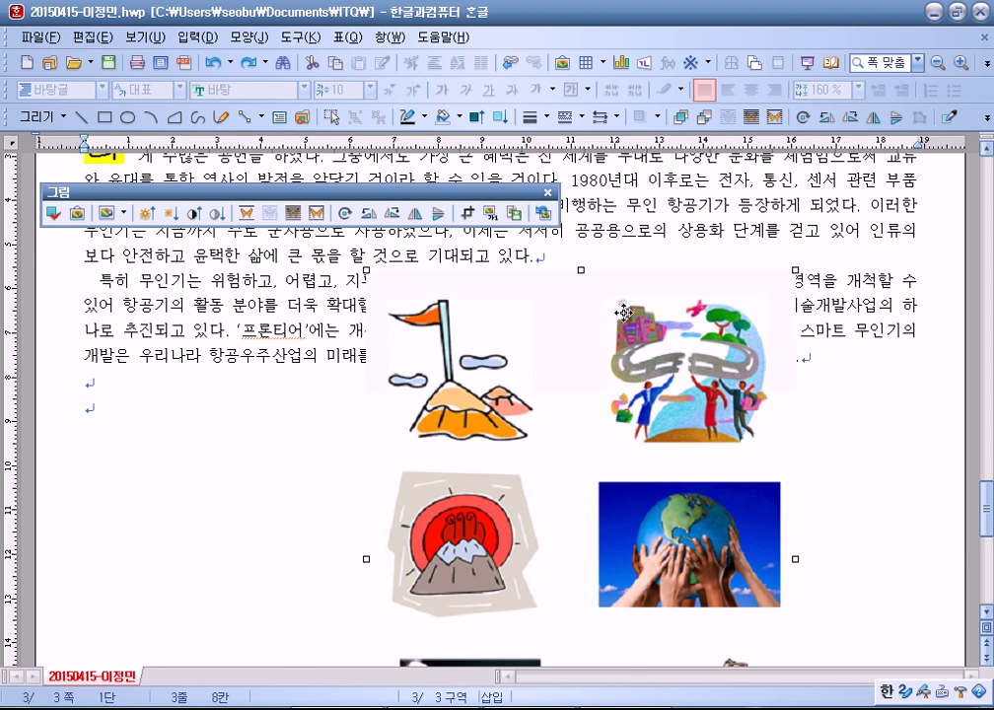
Step: Crop the picture on all four sides to only the illustration of people holding up the looping road
click(467, 213)
drag(583, 289, 583, 291)
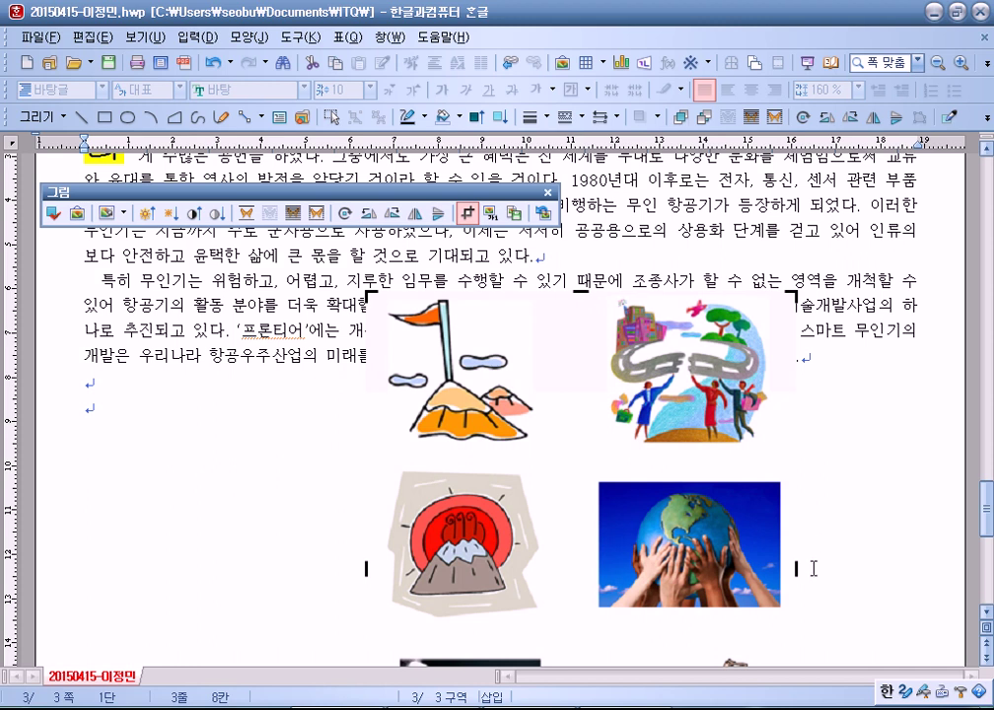
drag(797, 570, 790, 570)
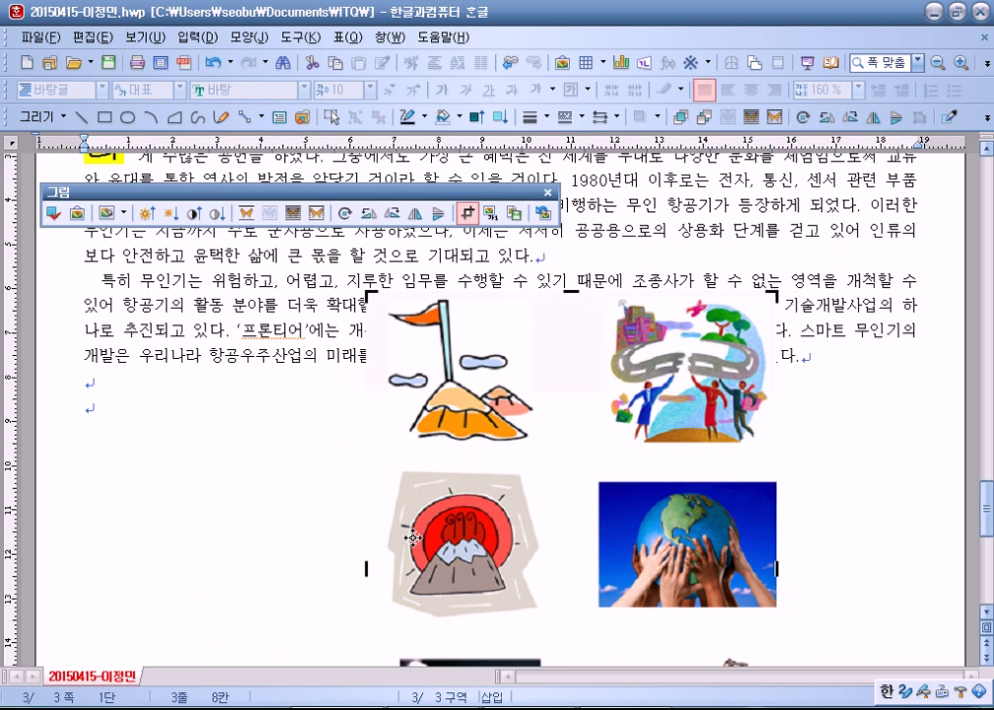
drag(366, 567, 599, 560)
scroll(680, 591, down, 3)
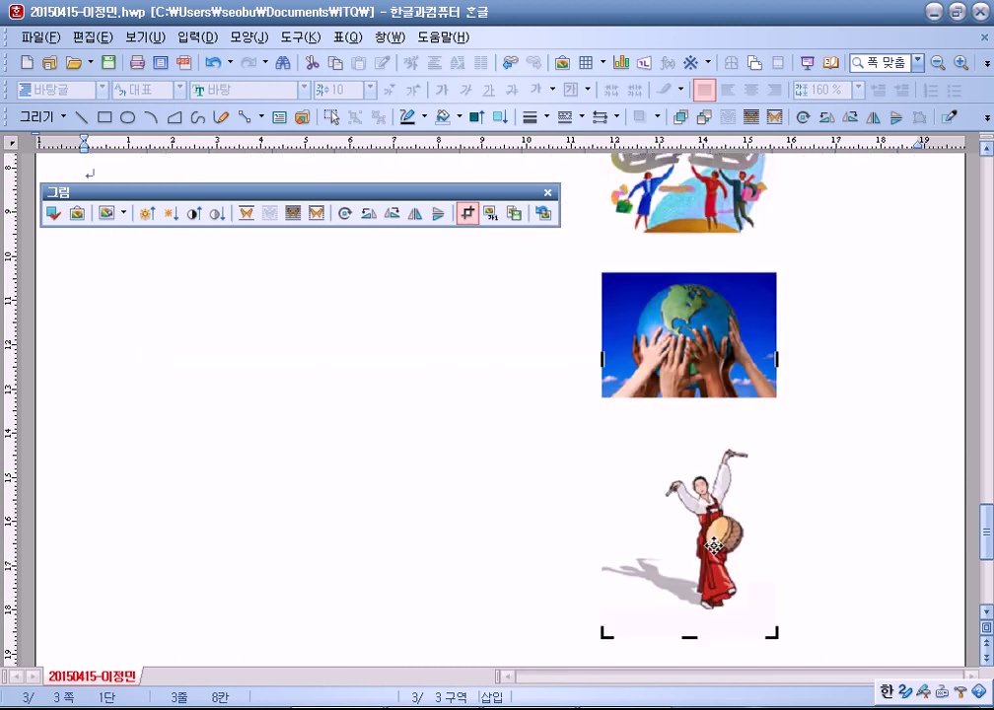
drag(688, 634, 690, 591)
scroll(692, 604, up, 2)
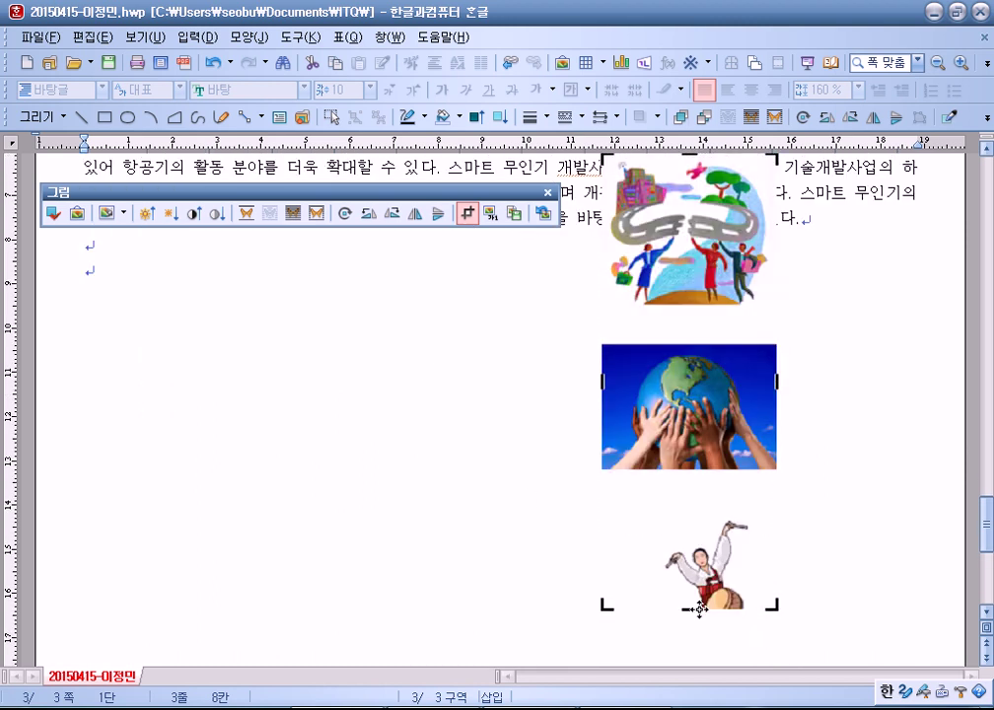
drag(695, 345, 696, 310)
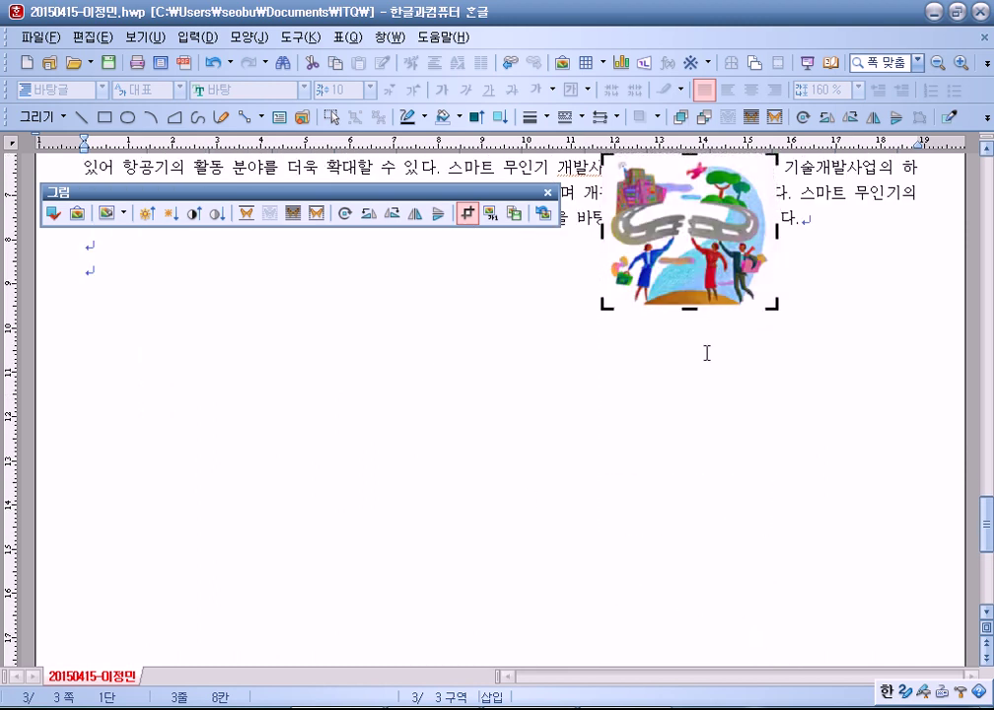
scroll(706, 351, up, 2)
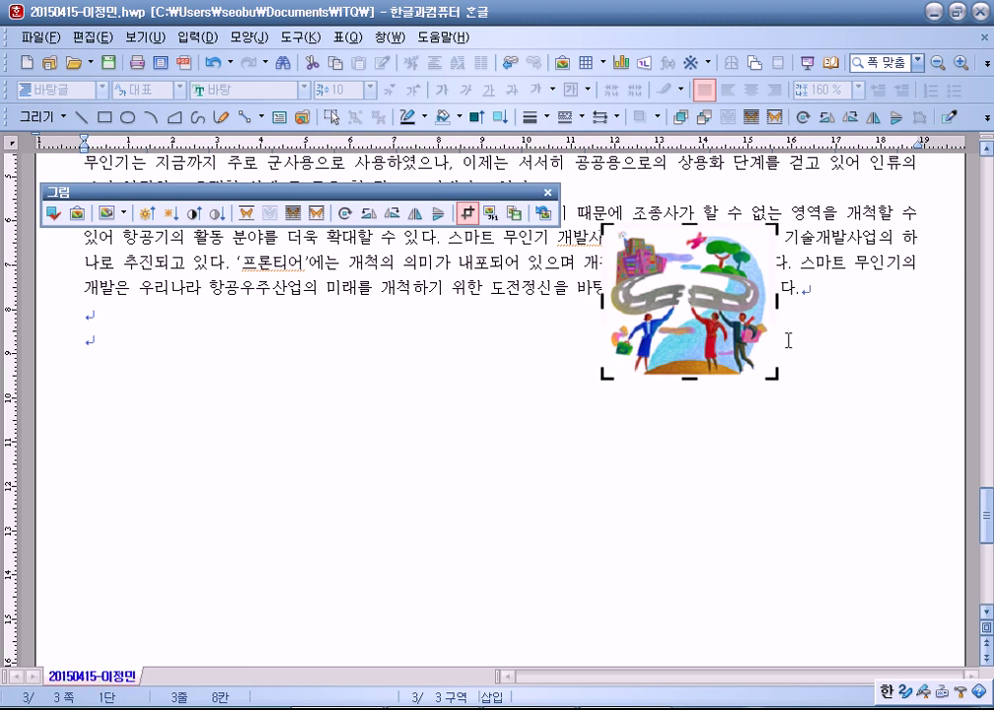
Step: Set the cropped picture's width to 40 mm and height to 30 mm, and fix its size (크기 고정)
double_click(700, 325)
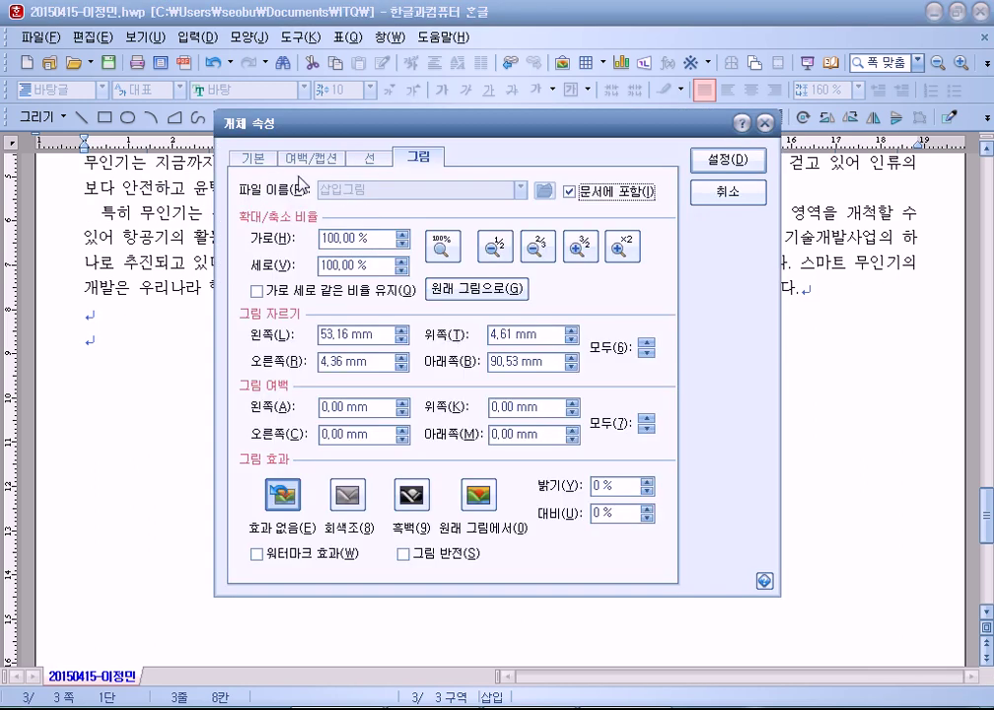
click(258, 162)
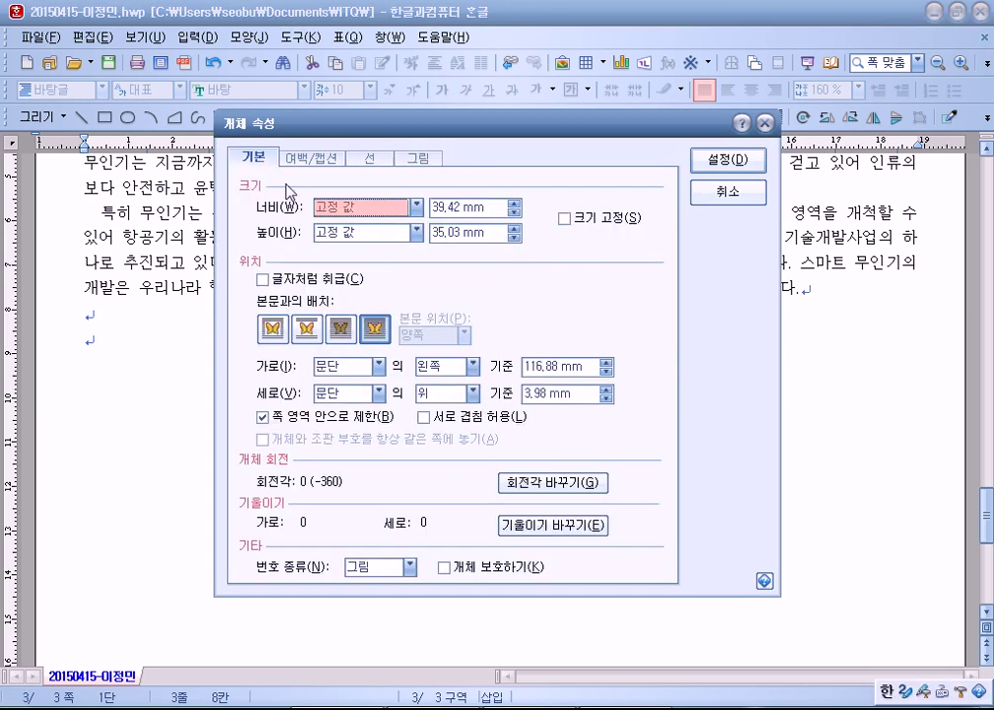
click(514, 203)
click(514, 227)
click(513, 228)
click(514, 228)
click(513, 228)
click(513, 228)
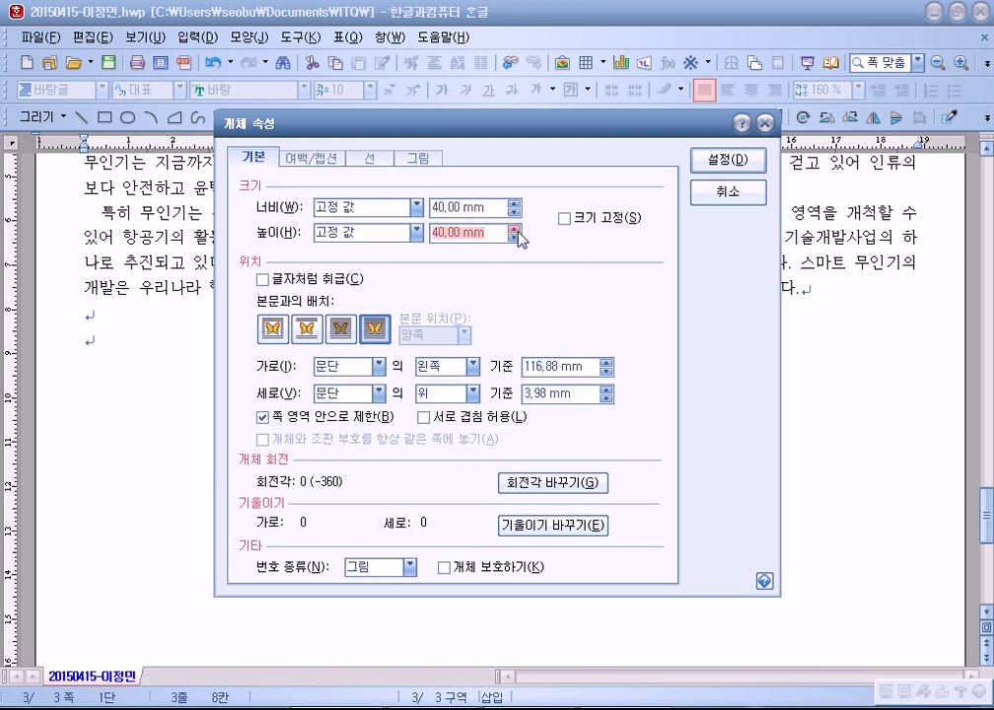
click(513, 236)
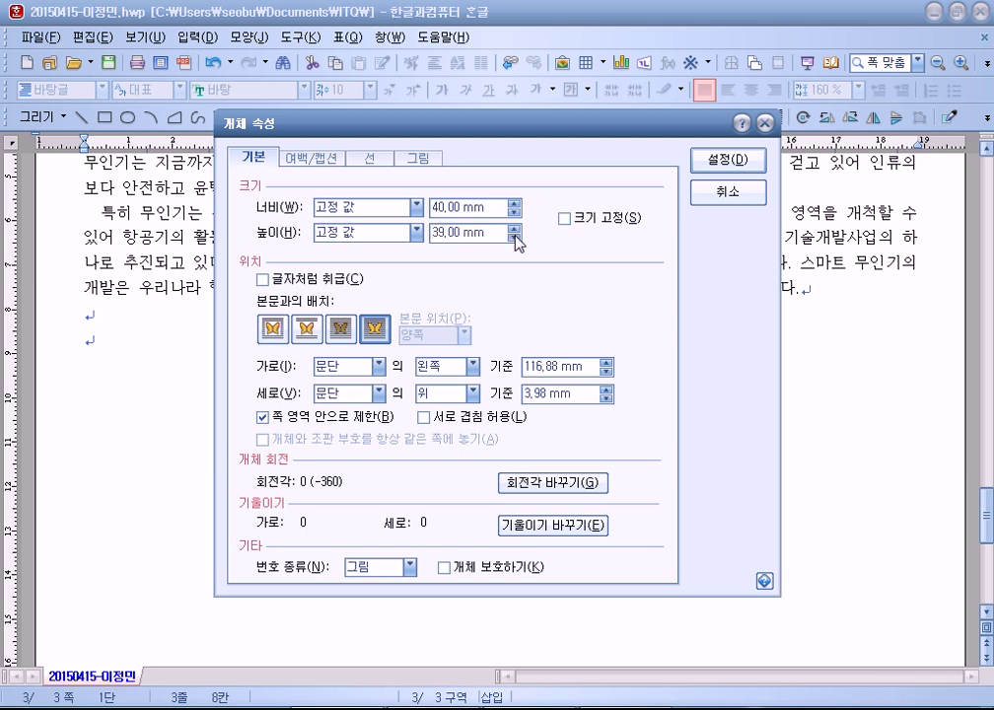
click(514, 229)
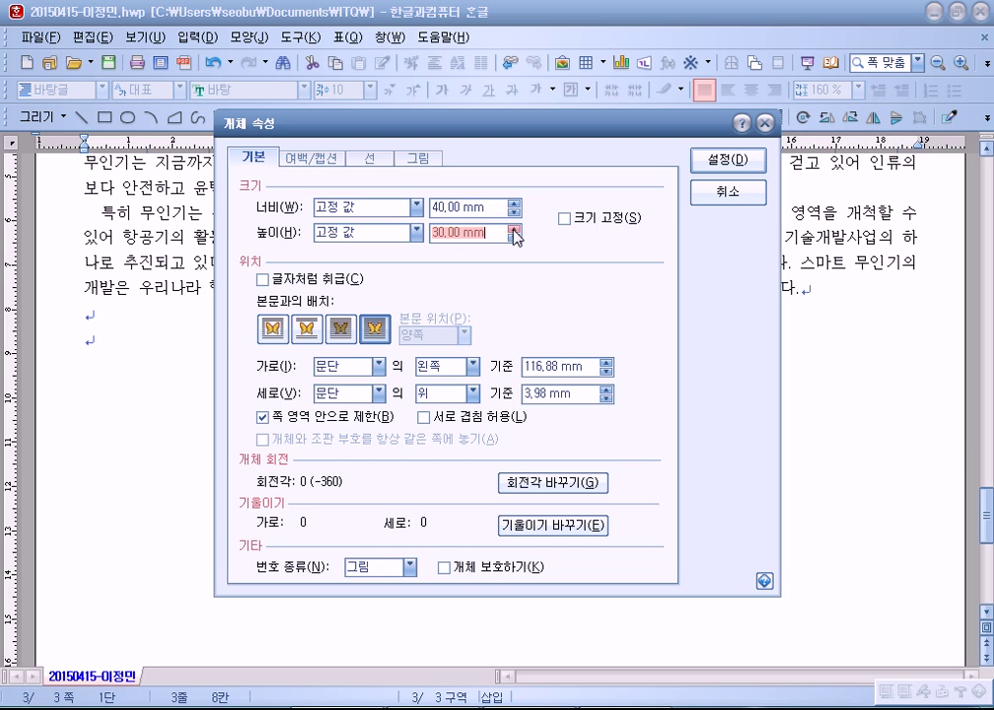
click(571, 222)
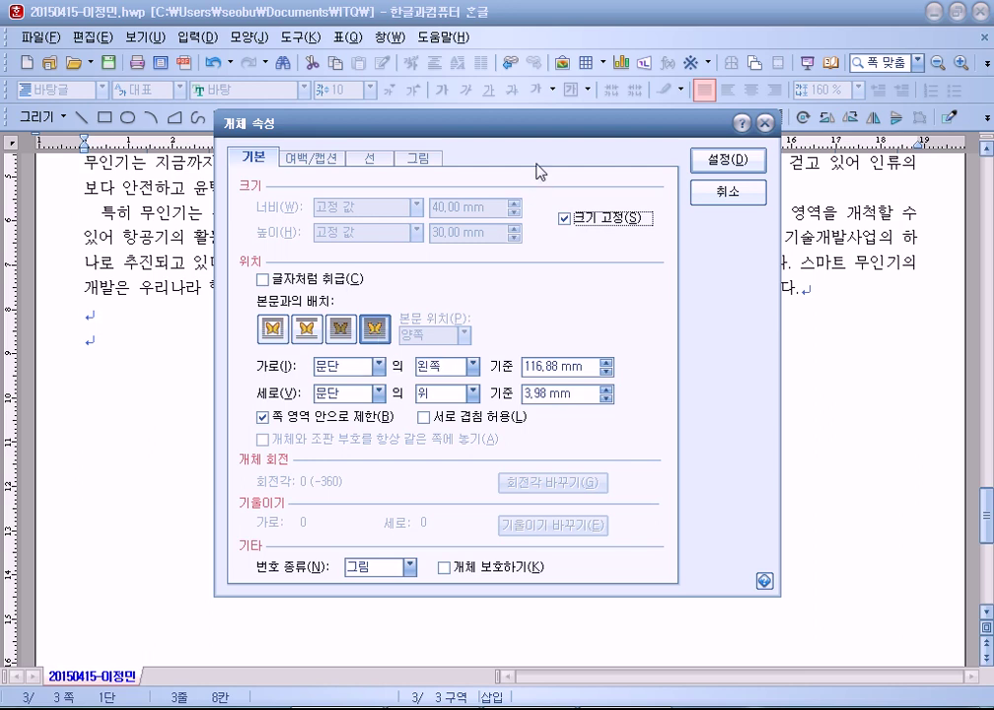
click(727, 159)
Step: Move the cropped picture to the right end of the first body paragraph, starting at its first line
scroll(532, 441, up, 5)
drag(663, 525, 741, 393)
drag(814, 321, 788, 352)
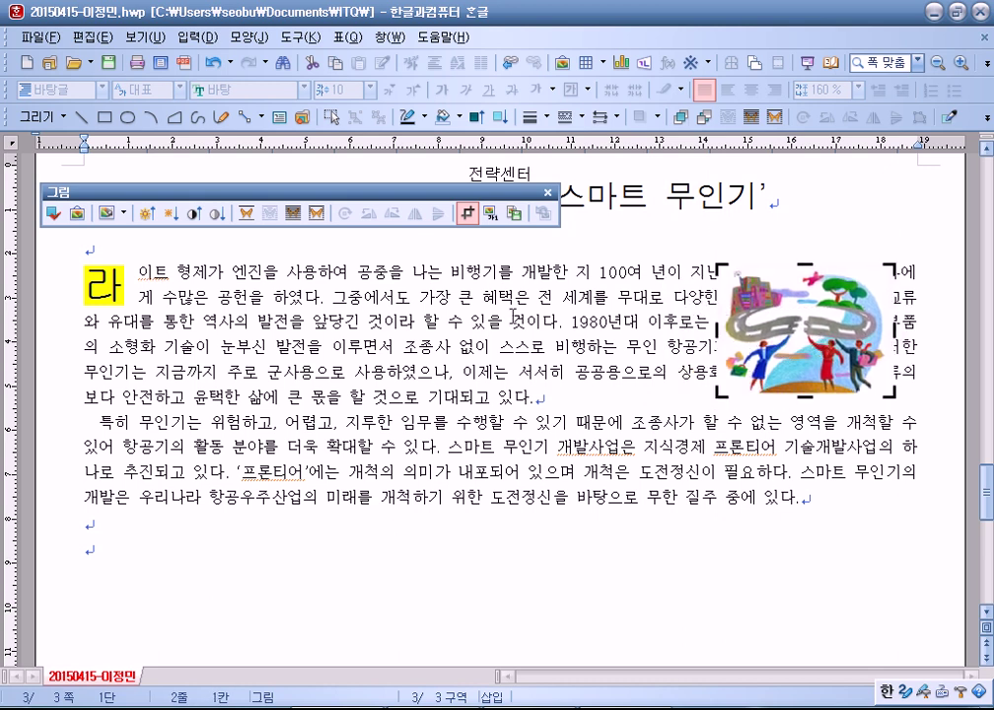
Step: Set the picture's text wrapping to 어울림 and its left outer margin (바깥 여백 왼쪽) to 2 mm
double_click(756, 324)
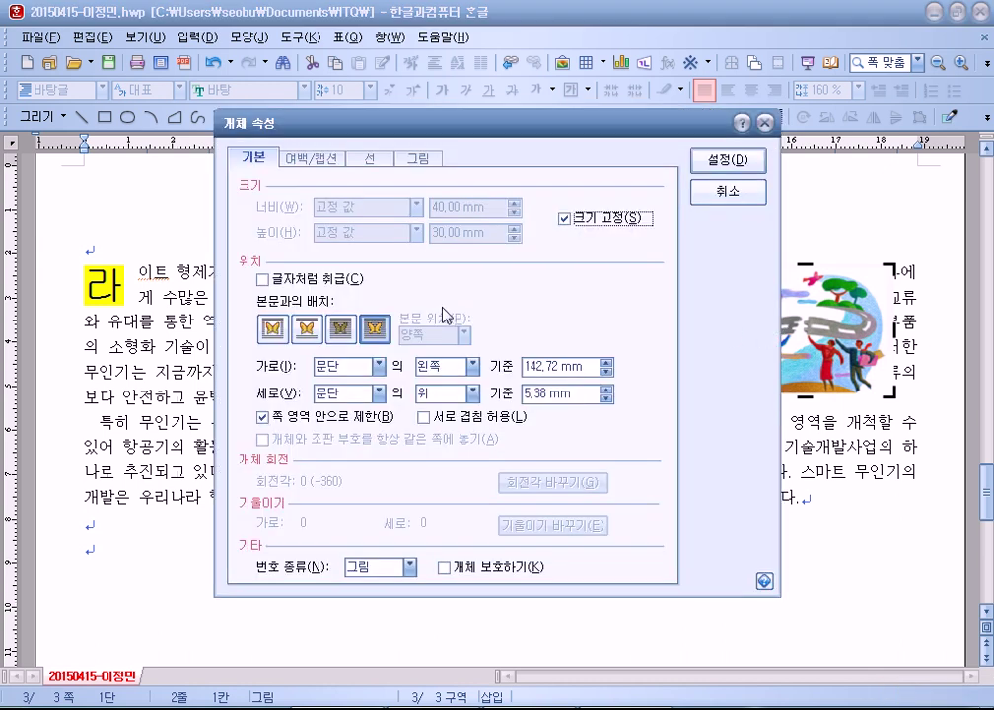
click(275, 328)
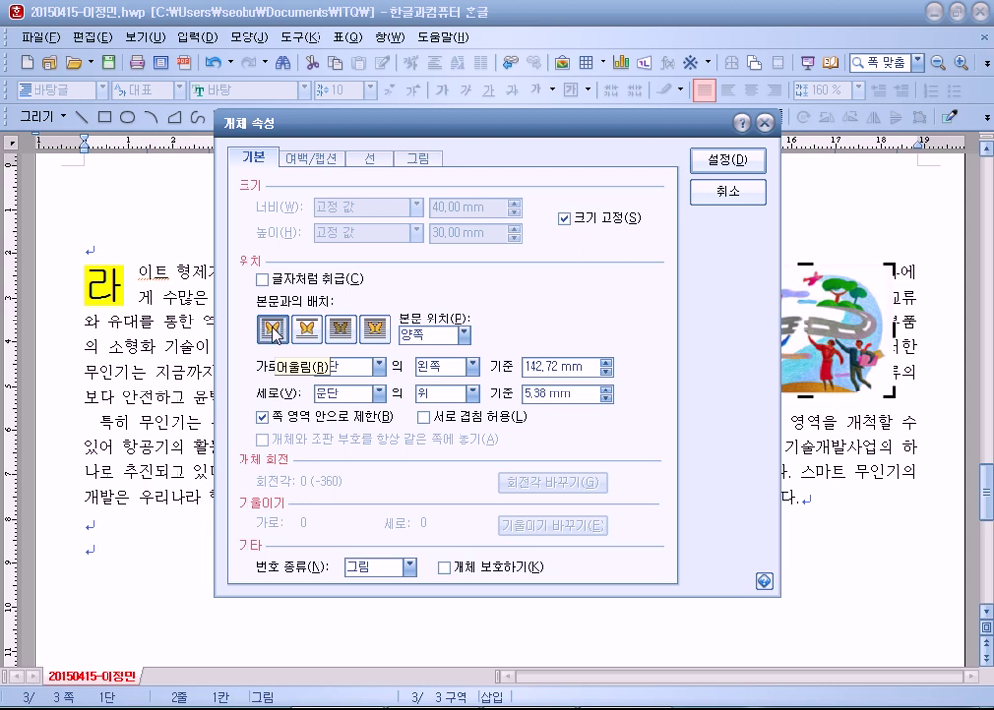
click(323, 164)
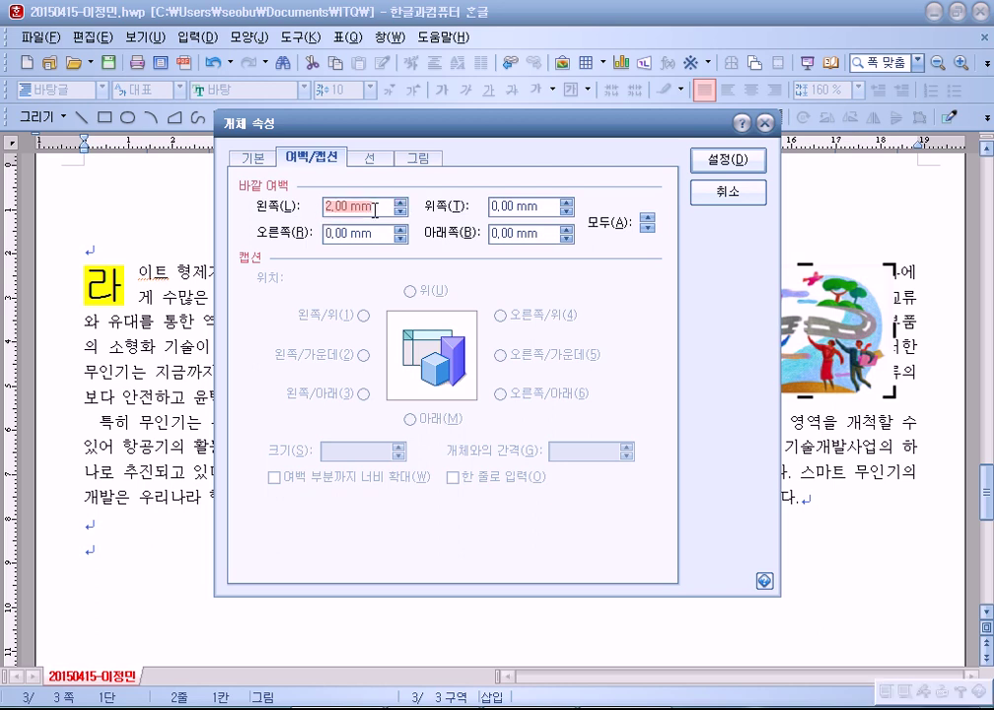
click(384, 212)
click(729, 169)
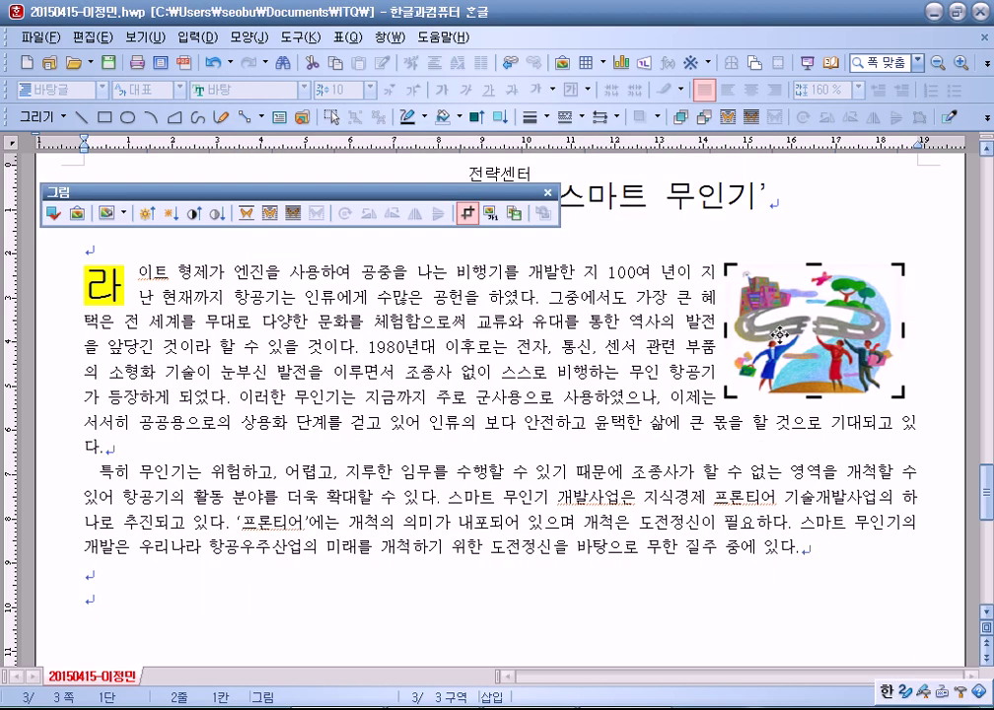
click(538, 375)
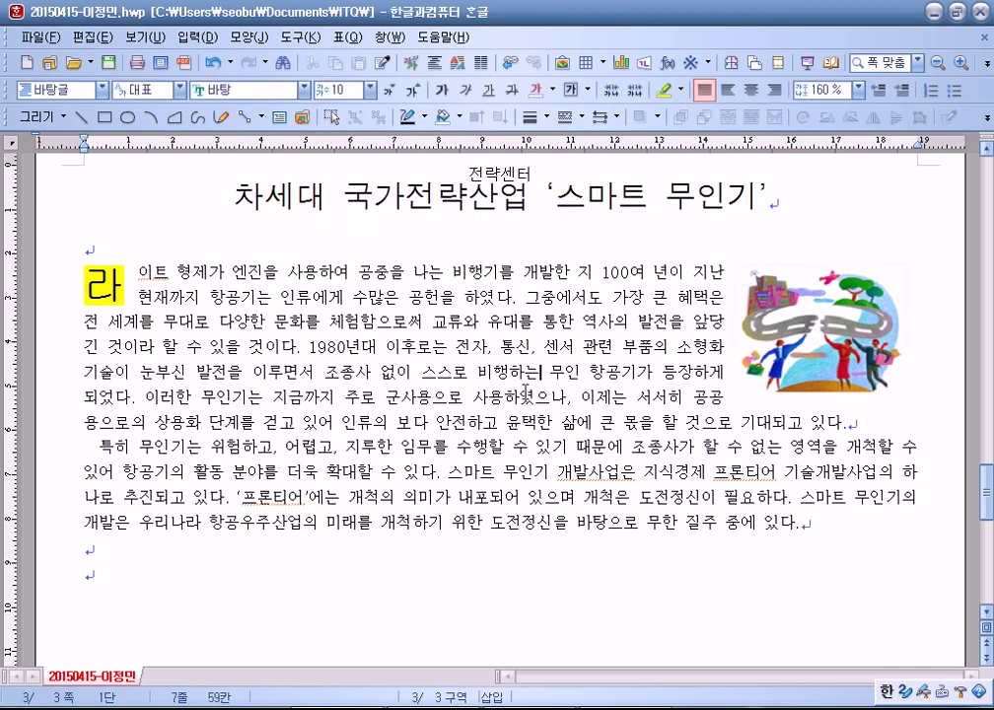
Step: Move the picture flush against the right margin, level with the first line of the first body paragraph
click(807, 335)
drag(807, 335, 882, 379)
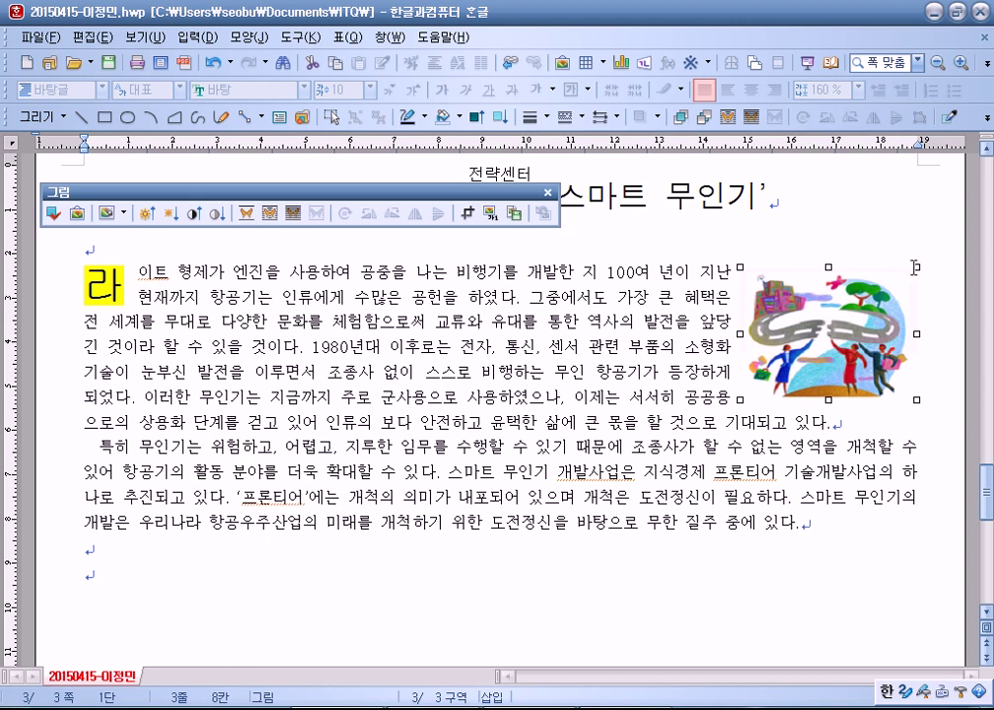
drag(688, 271, 676, 330)
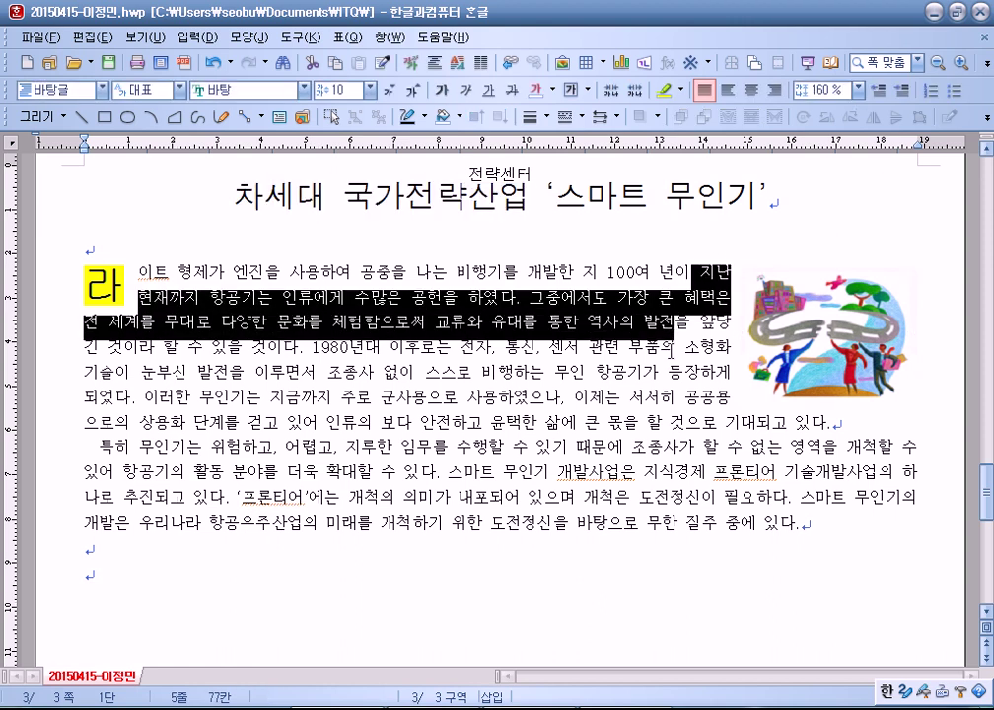
click(675, 348)
click(833, 335)
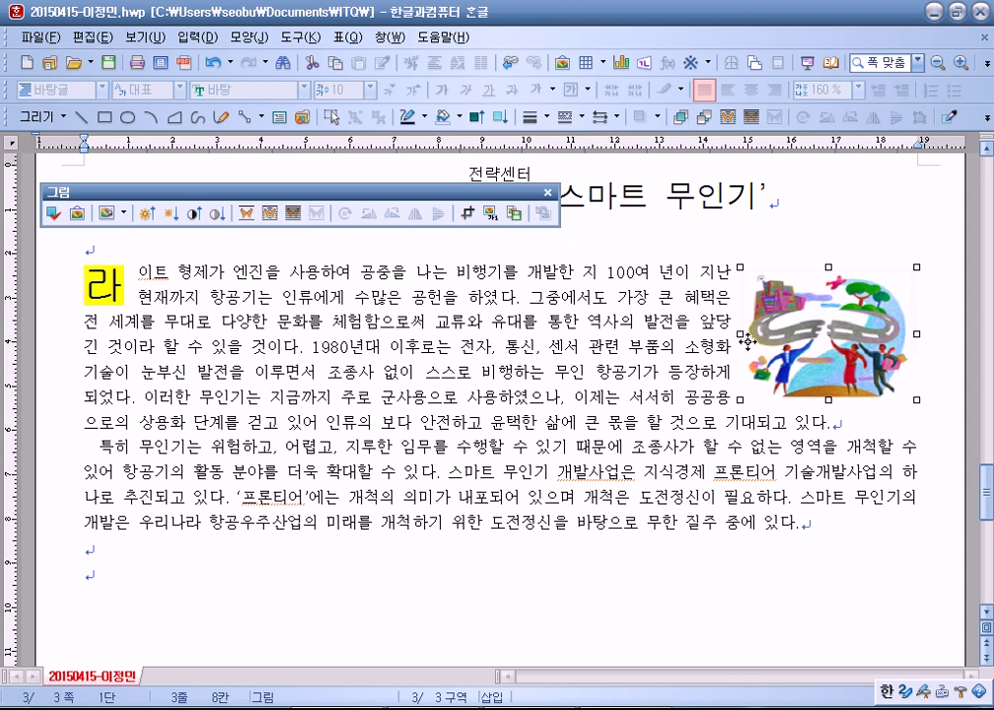
click(493, 346)
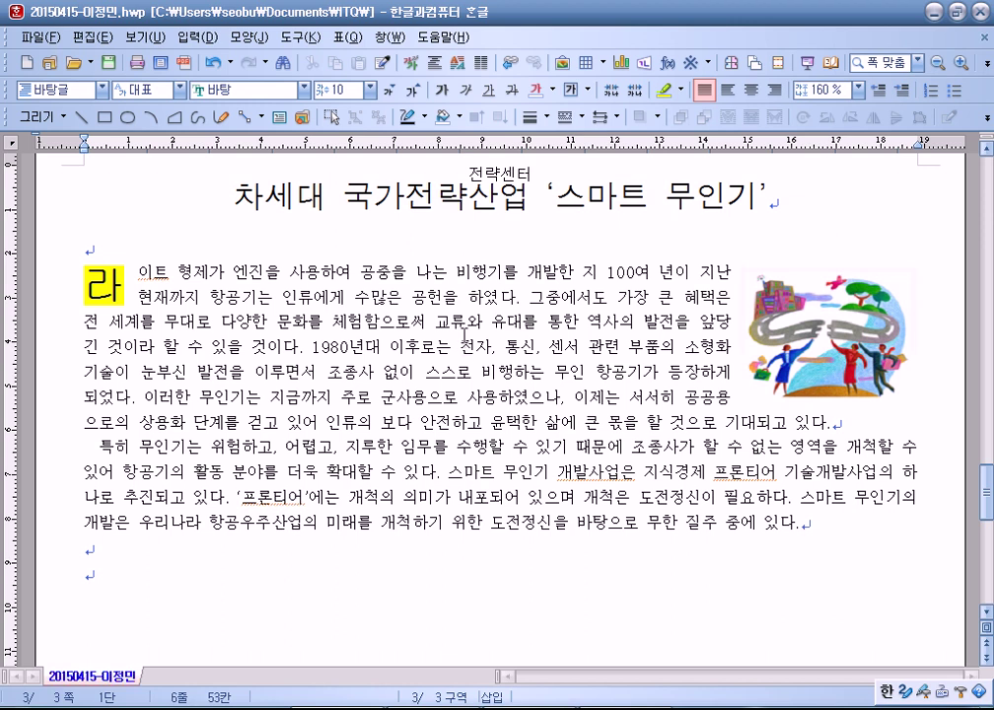
Step: Convert 개발 in the paragraph's first line to the Hanja 開發 using the 한글(漢字) input format
drag(528, 271, 558, 271)
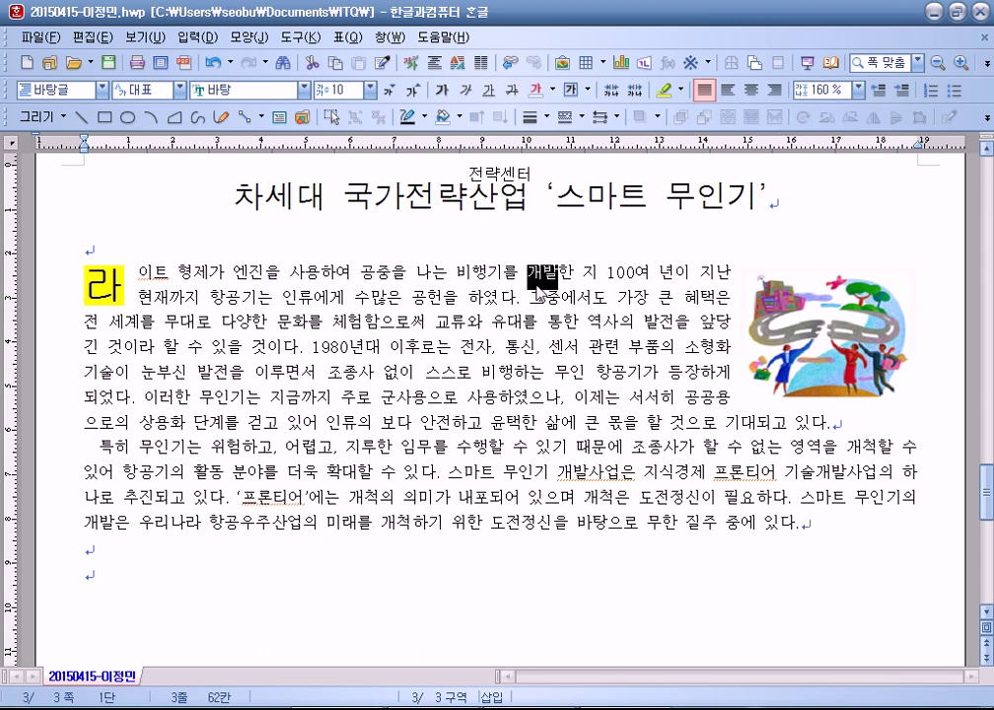
key(F9)
drag(459, 204, 567, 81)
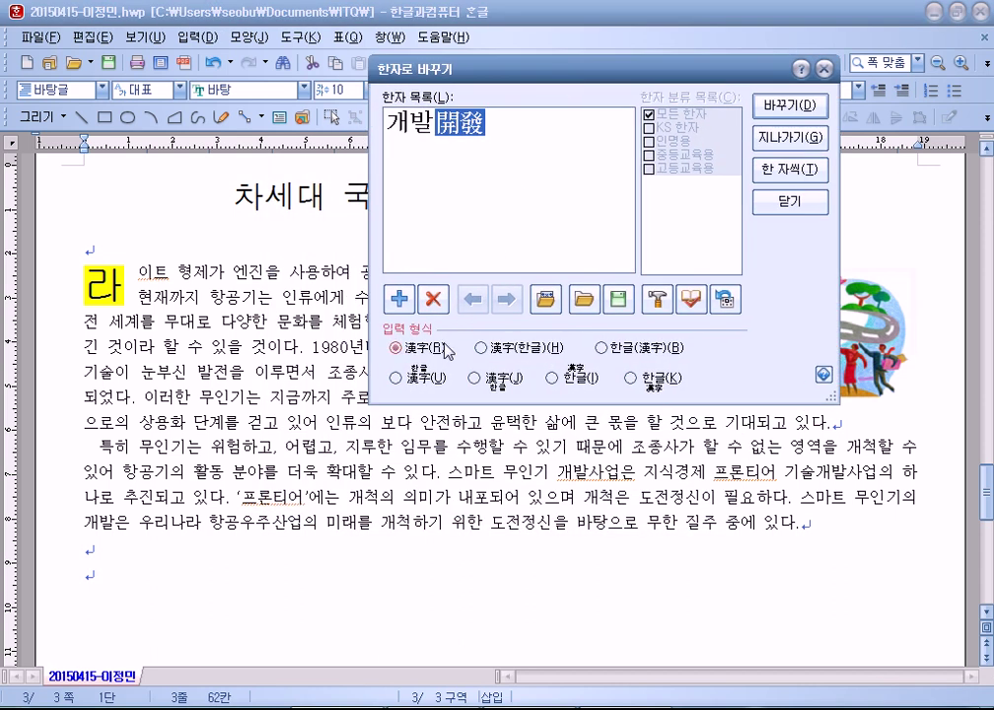
drag(493, 77, 452, 301)
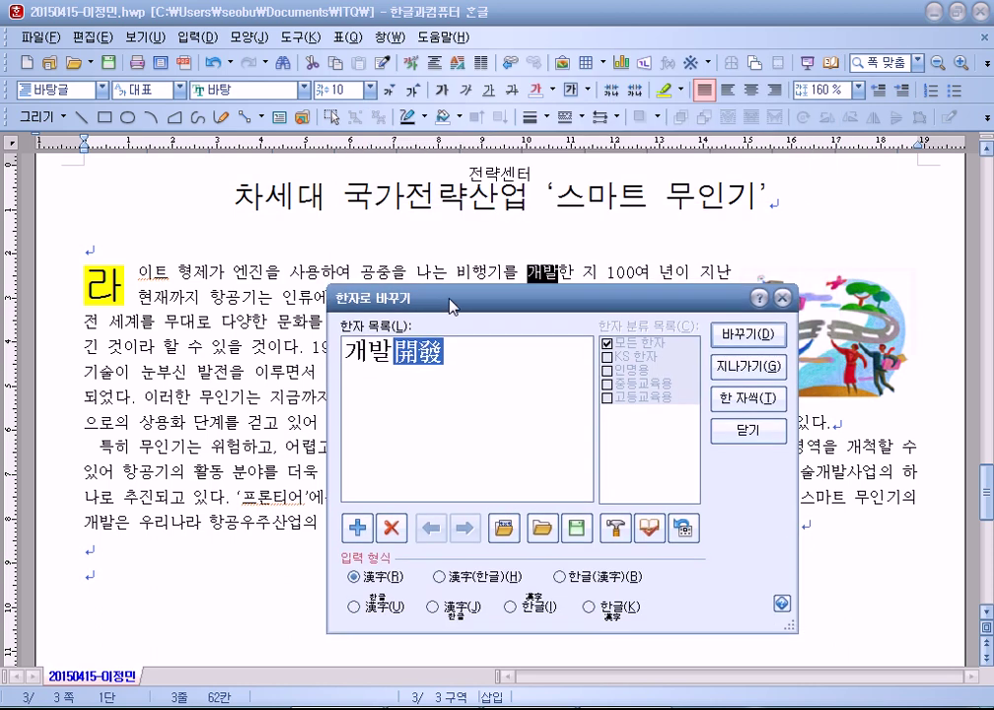
mouse_move(402, 362)
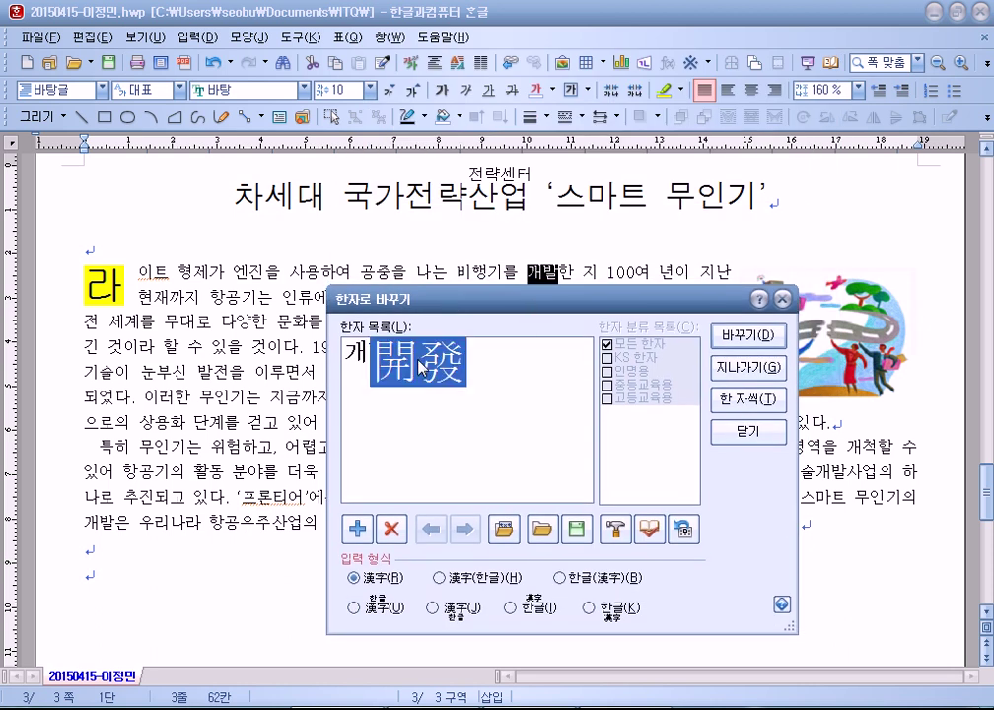
drag(484, 308, 636, 113)
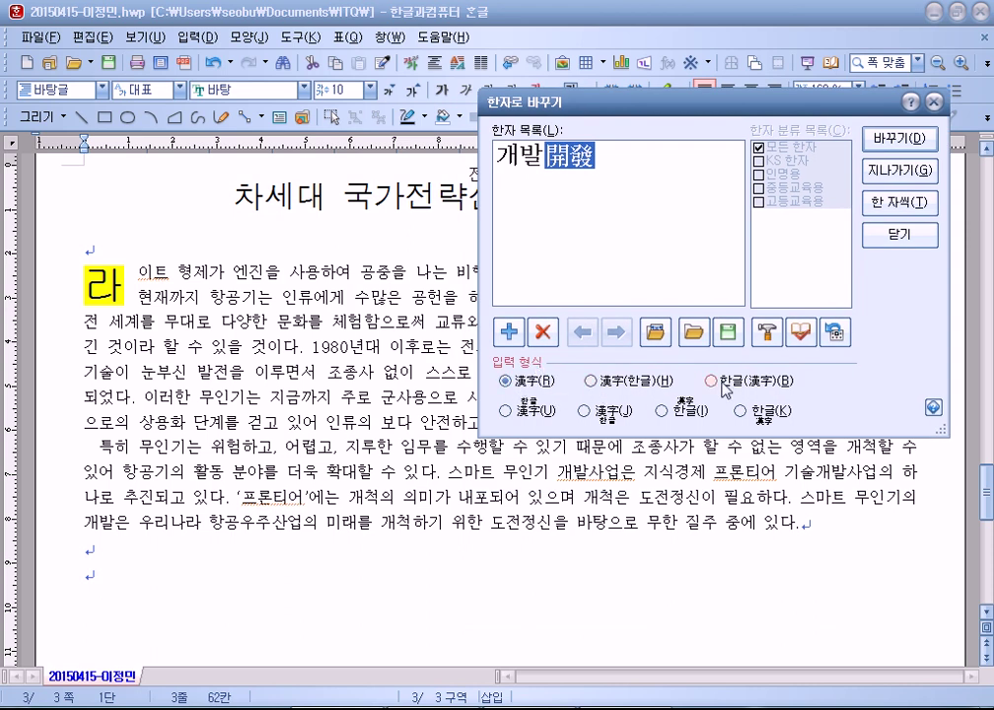
click(769, 383)
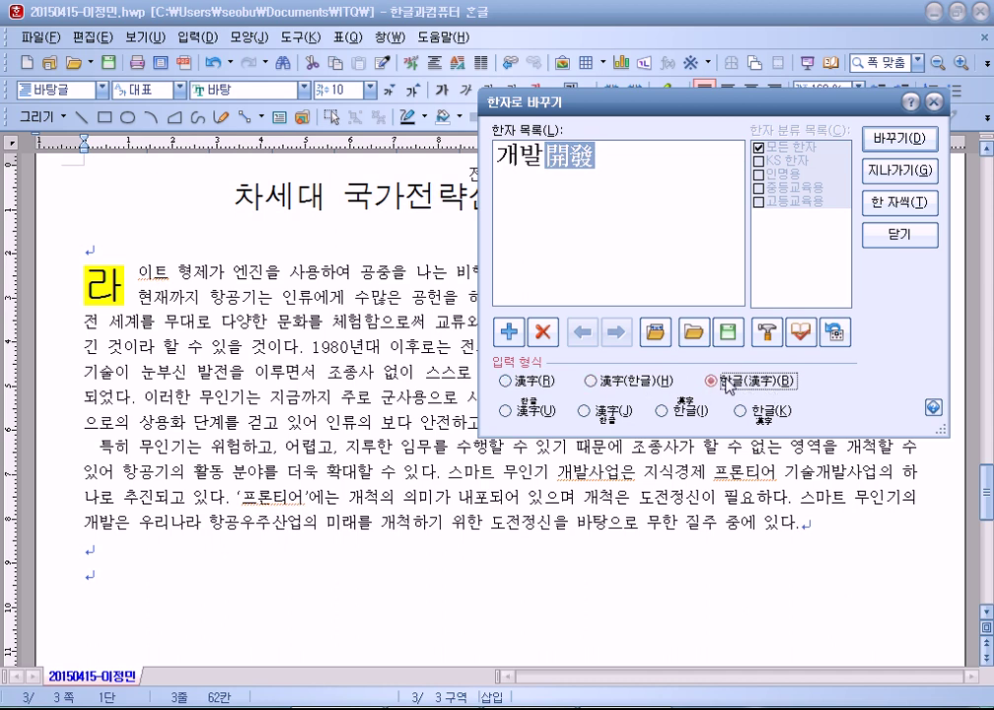
click(888, 139)
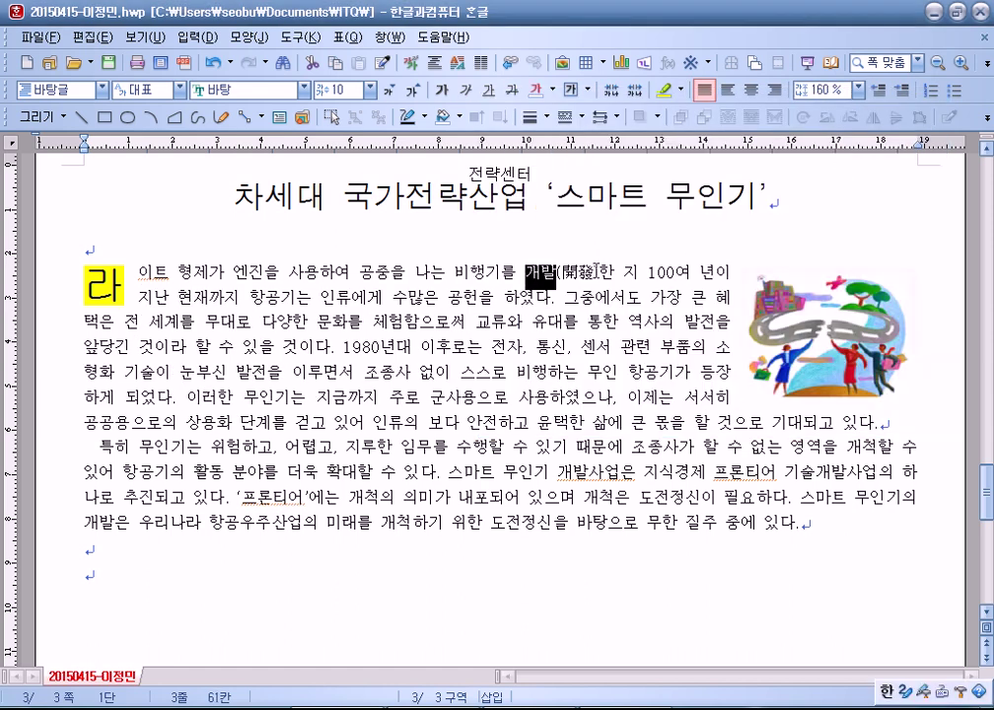
click(550, 326)
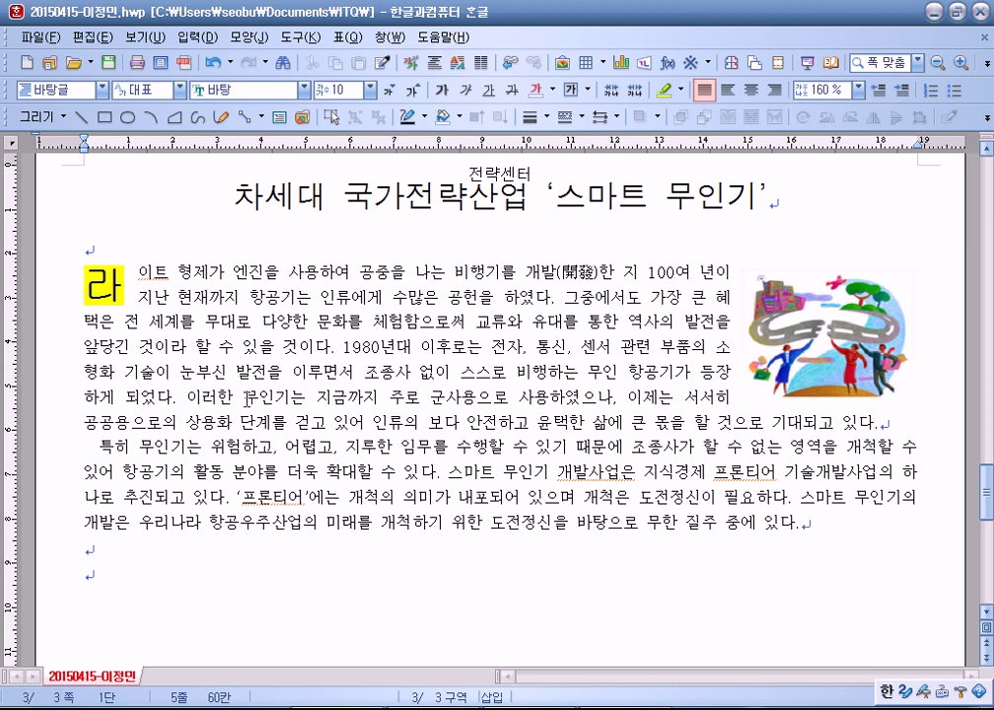
Step: Convert 무인기 after 이러한 in the first paragraph to 無人機 in the 한글(漢字) format
drag(246, 399, 290, 398)
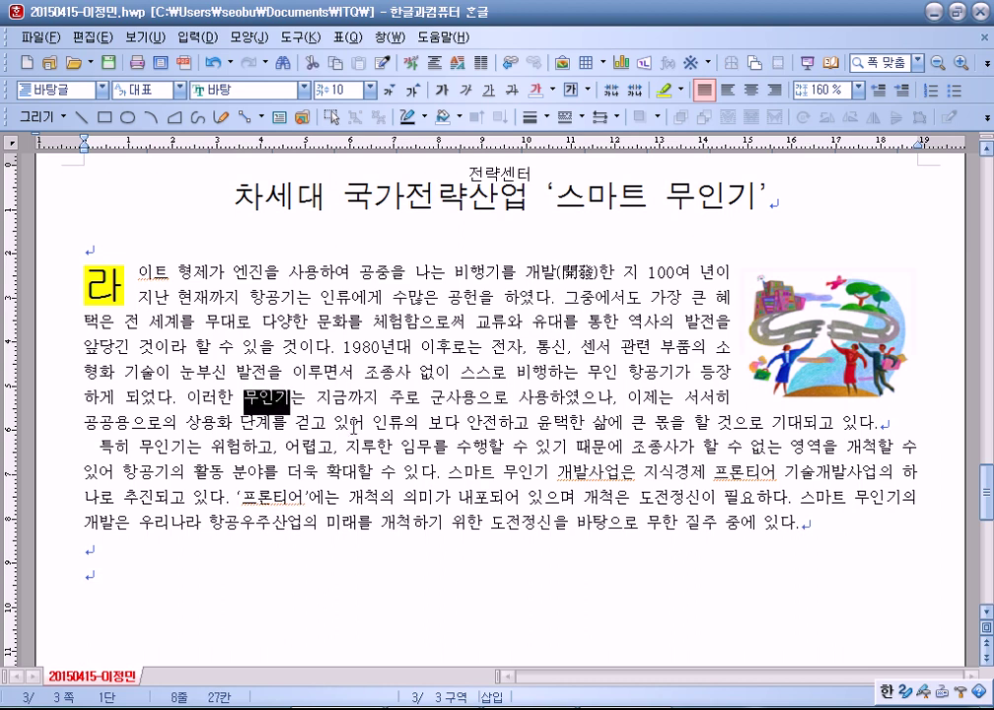
key(F9)
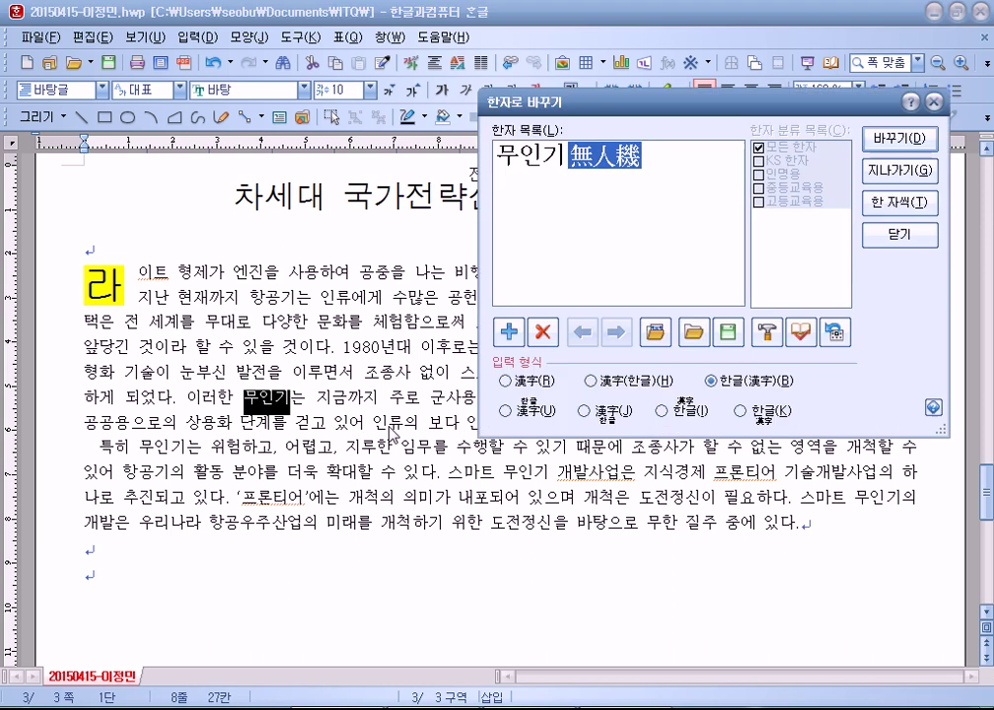
click(899, 138)
click(414, 405)
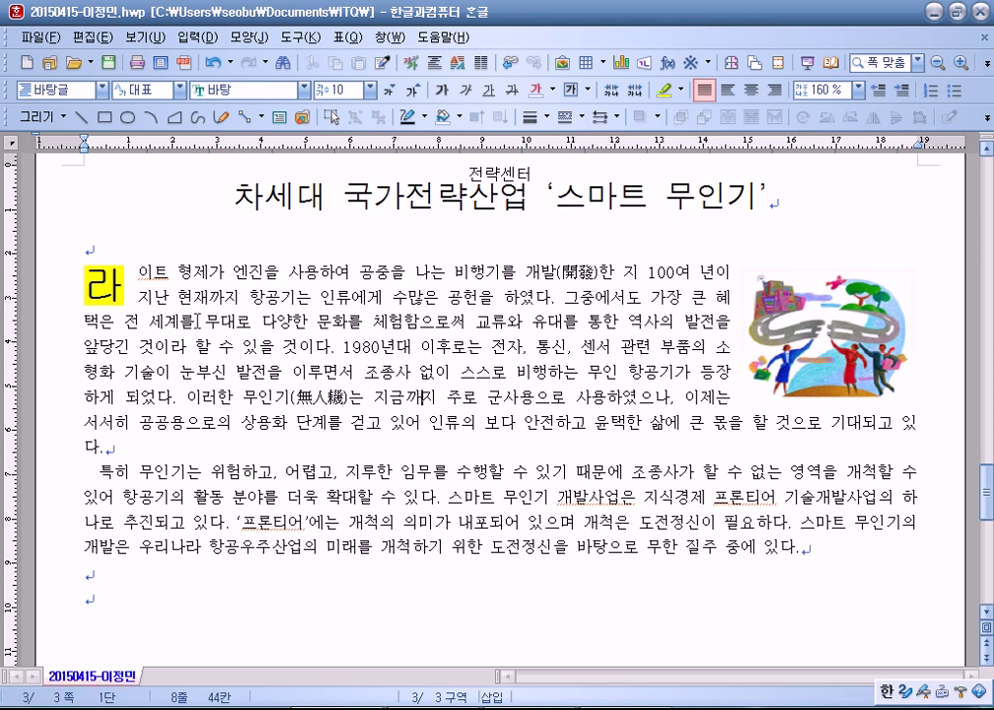
Step: Insert the missing words "각 나라의" before 다양한 in the third line of the first paragraph
click(262, 321)
text(각 나라의)
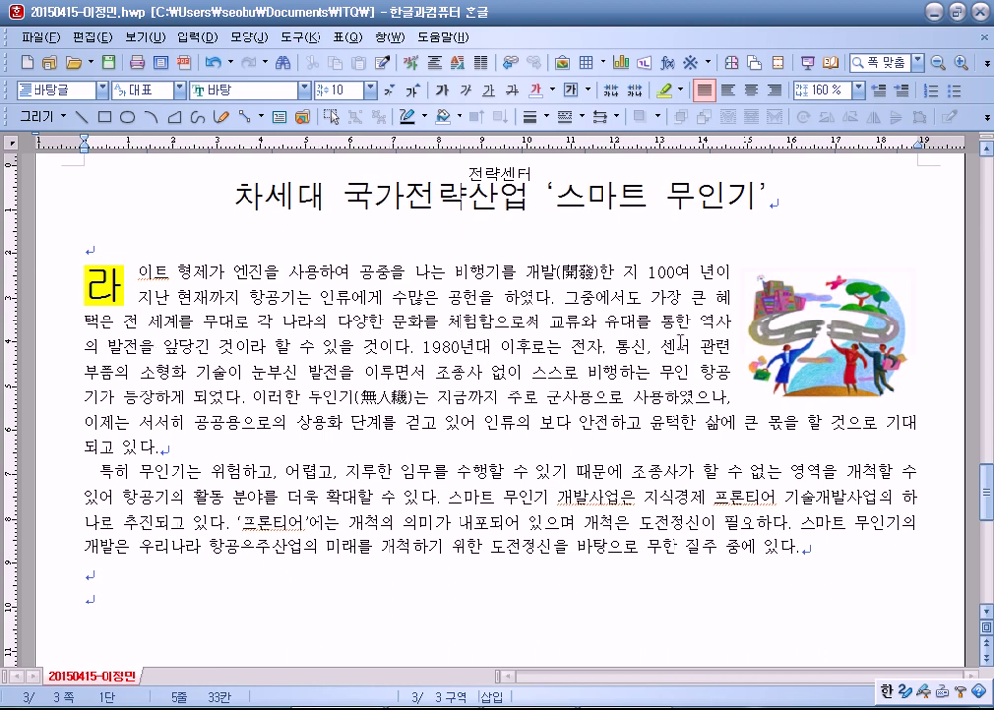
click(734, 348)
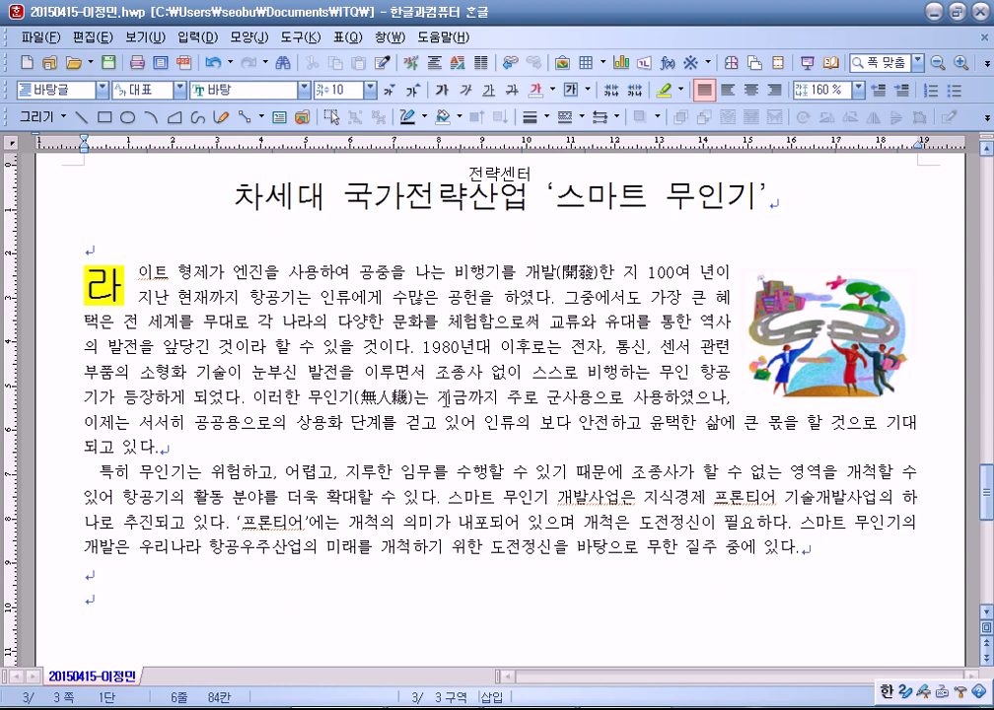
click(578, 402)
Step: Try nudging the picture slightly left and moving it back to the right margin to compare the paragraph's line breaks
click(797, 379)
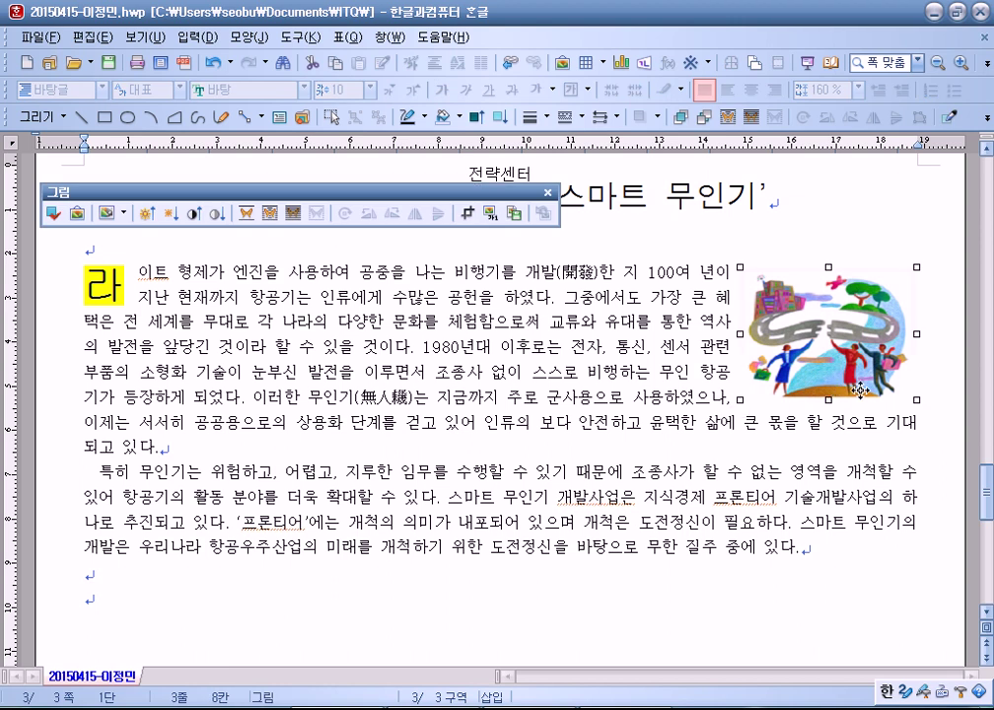
drag(860, 390, 858, 391)
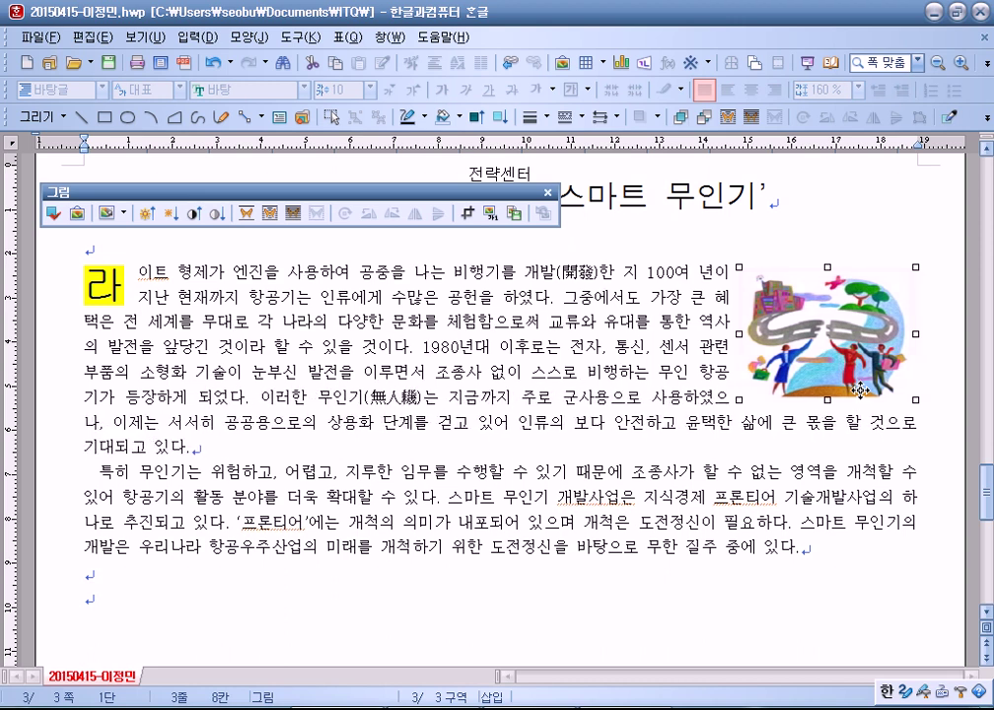
drag(860, 389, 886, 350)
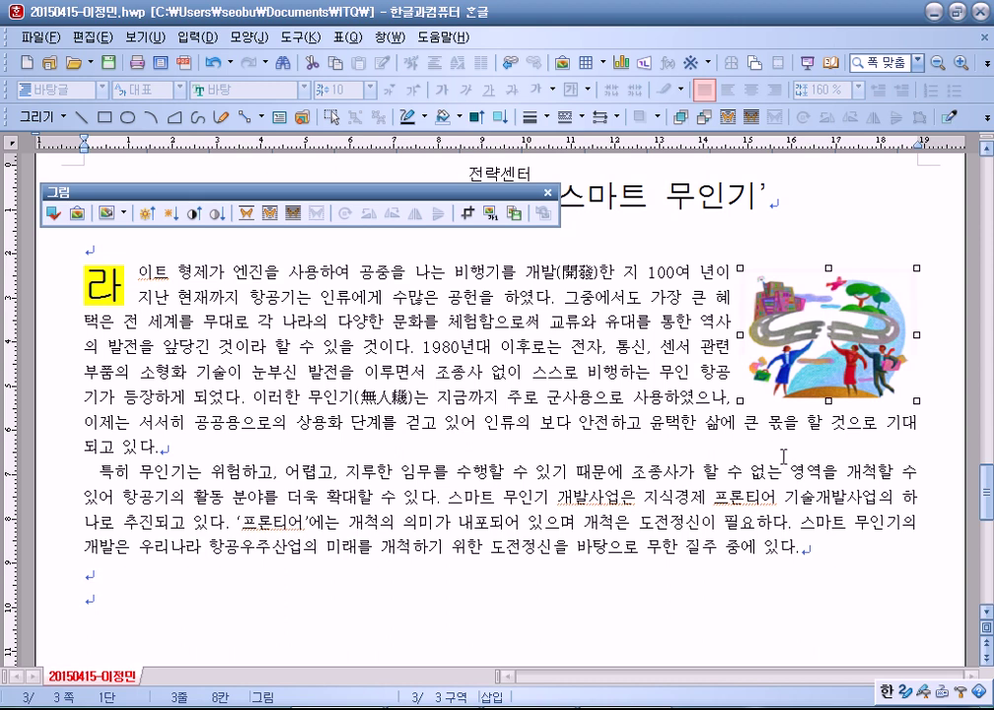
click(617, 360)
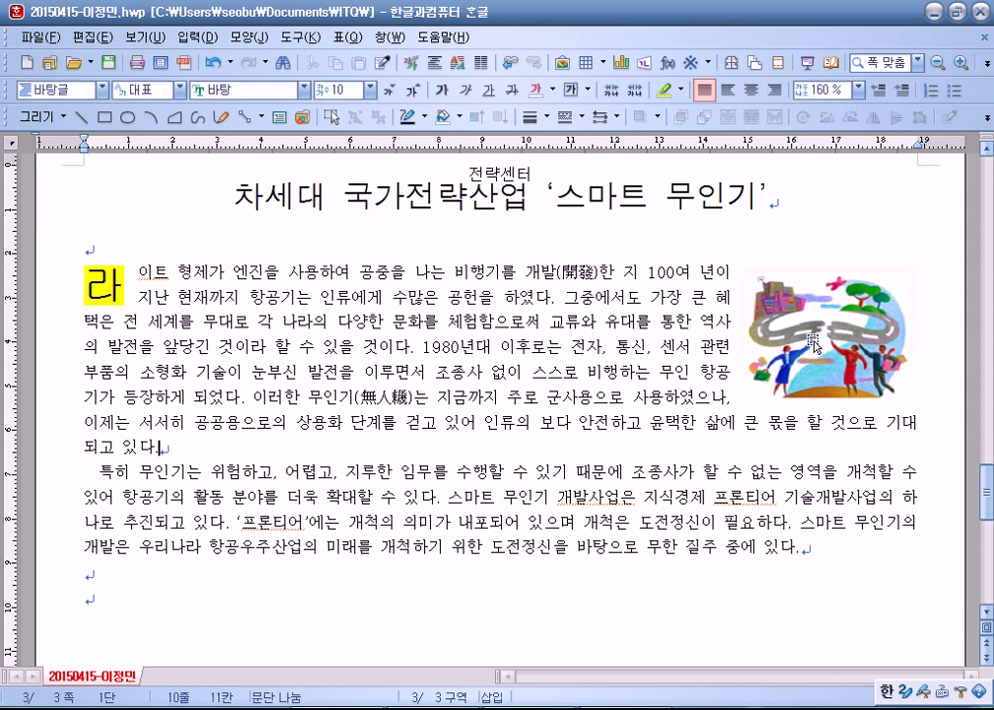
click(814, 344)
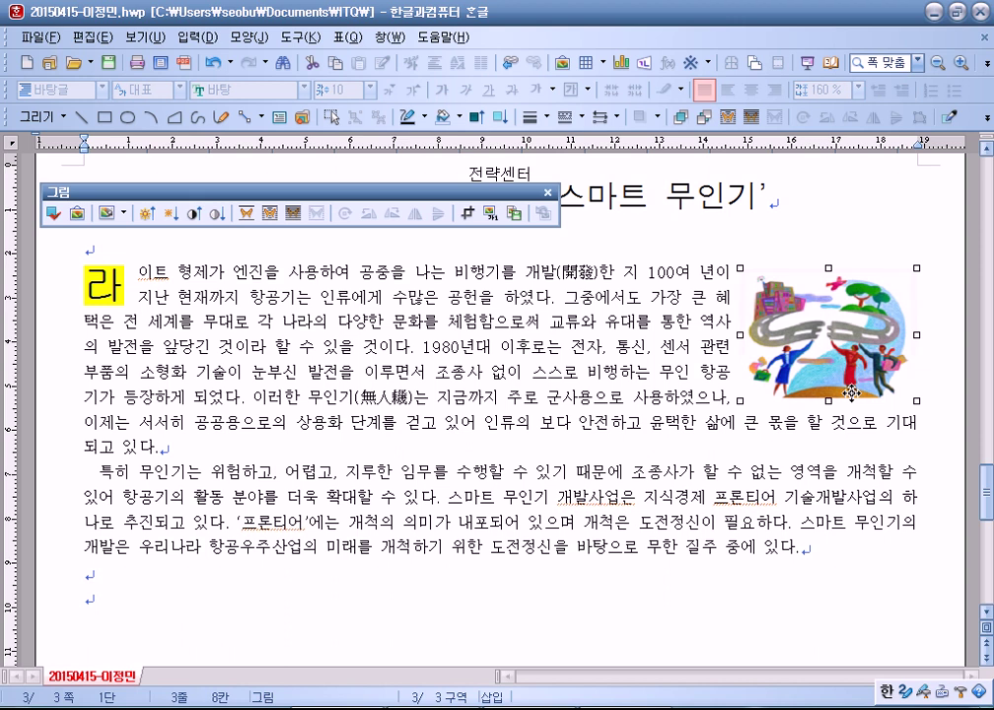
key(Left)
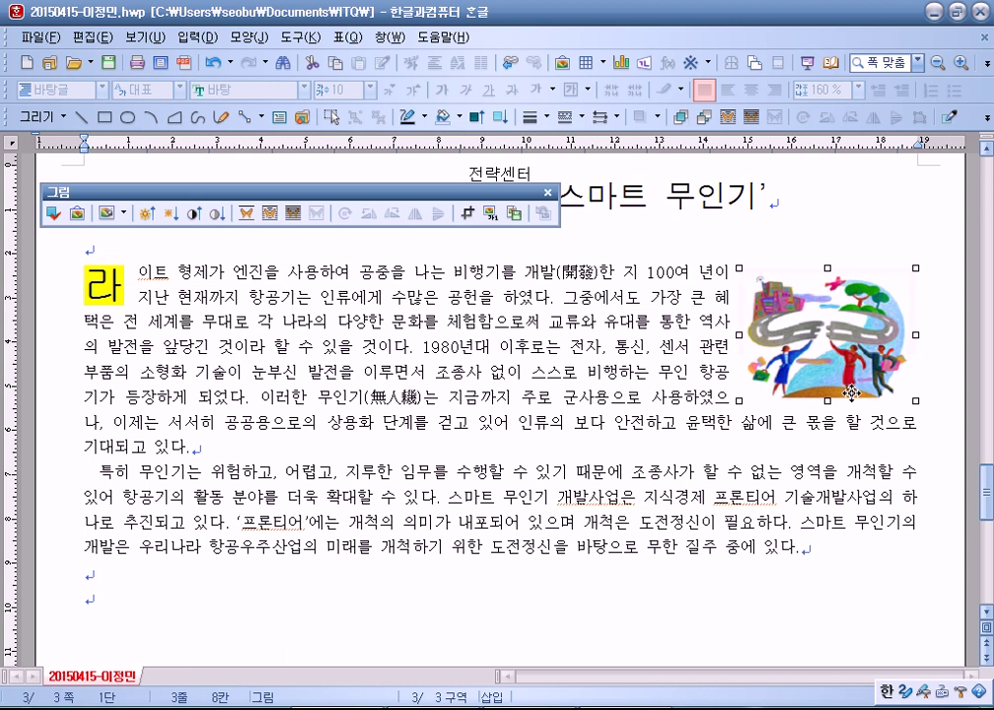
drag(814, 344, 822, 341)
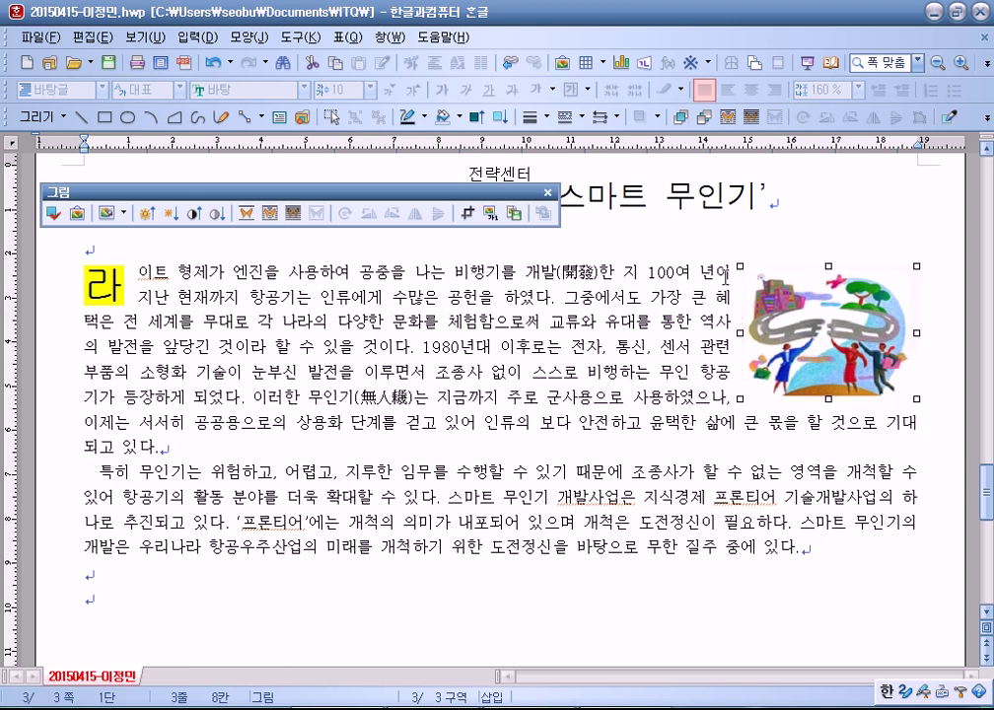
Step: Realign the picture flush with the right margin and level with the top of the paragraph's first line
click(709, 399)
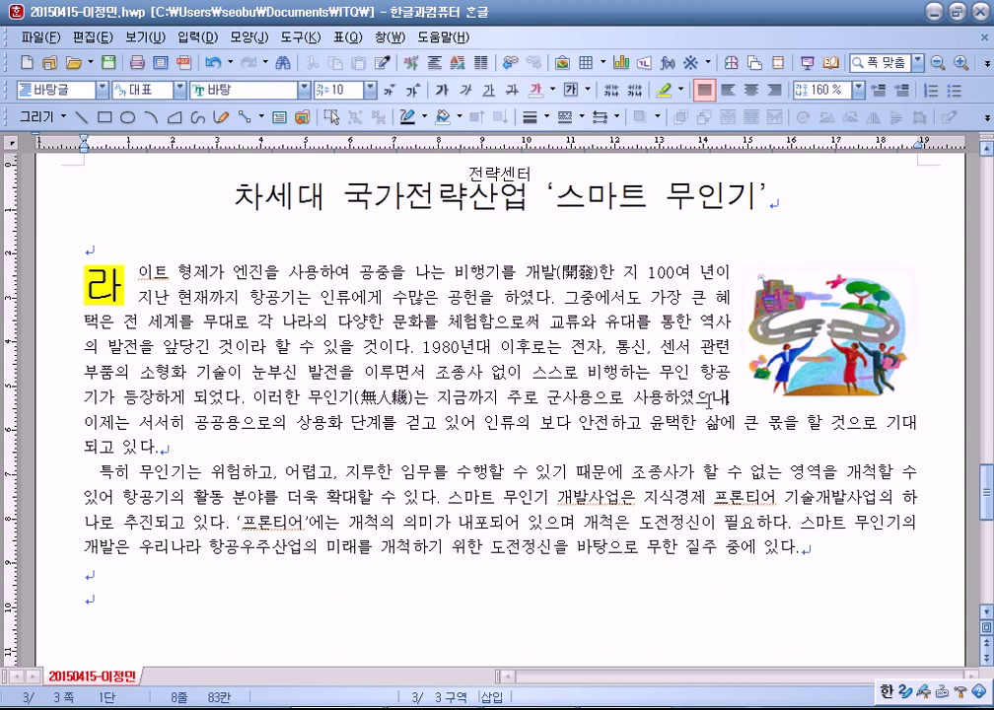
click(890, 344)
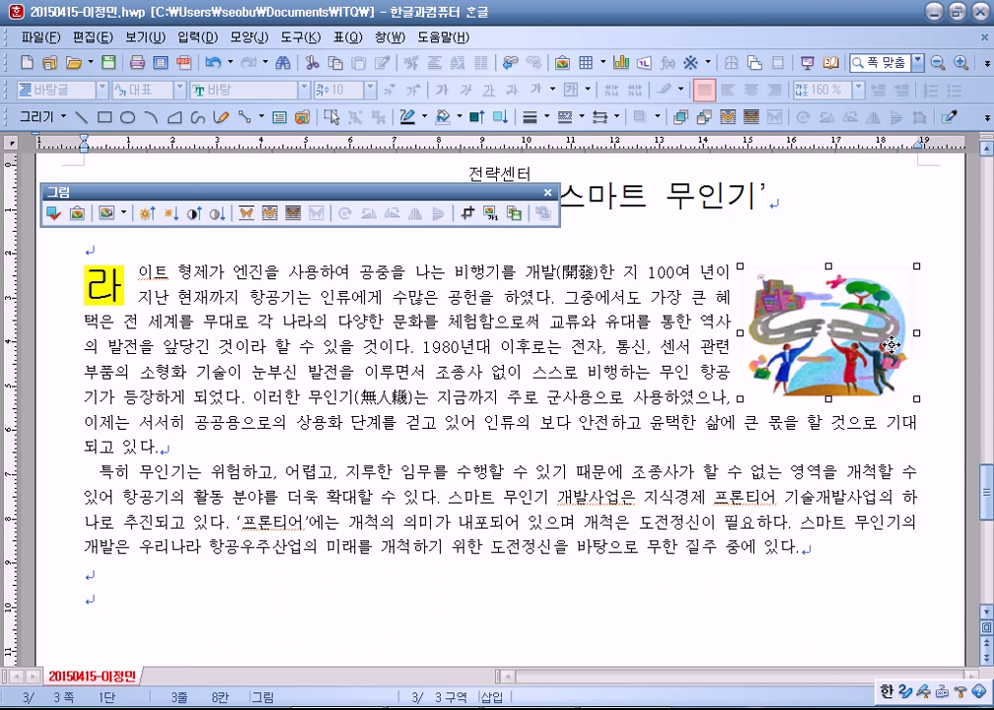
key(Left)
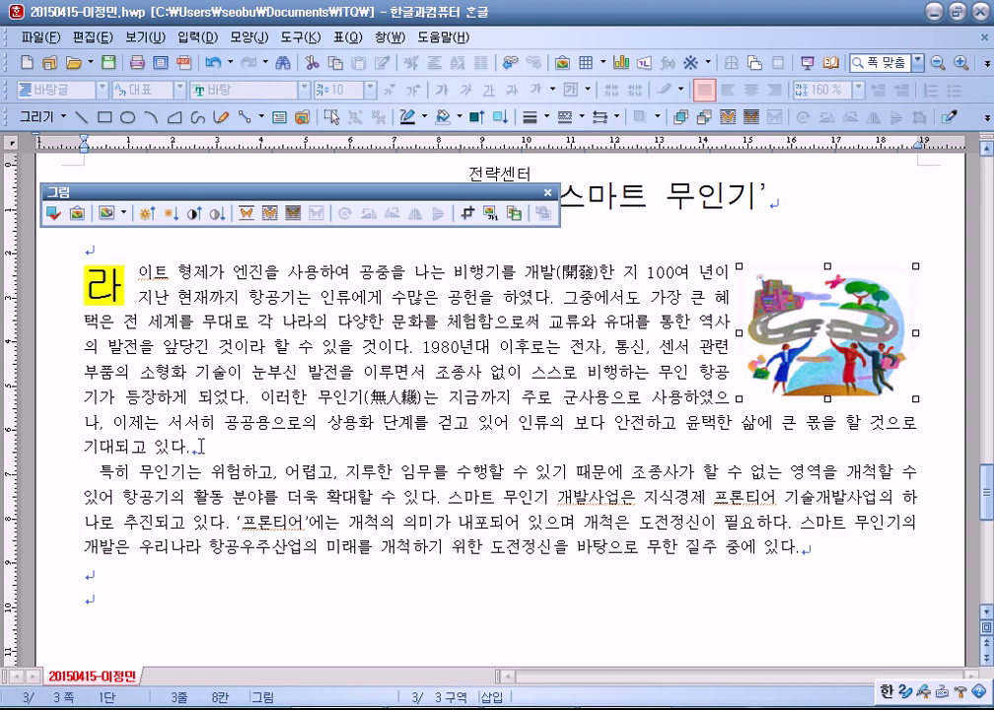
click(86, 325)
key(Down)
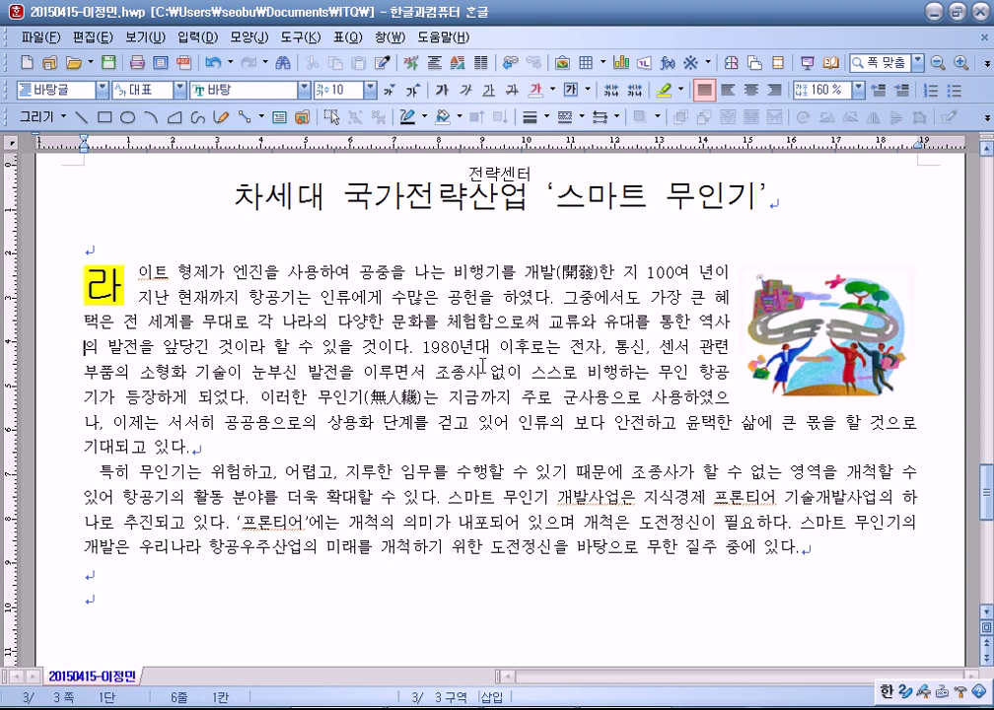
click(840, 352)
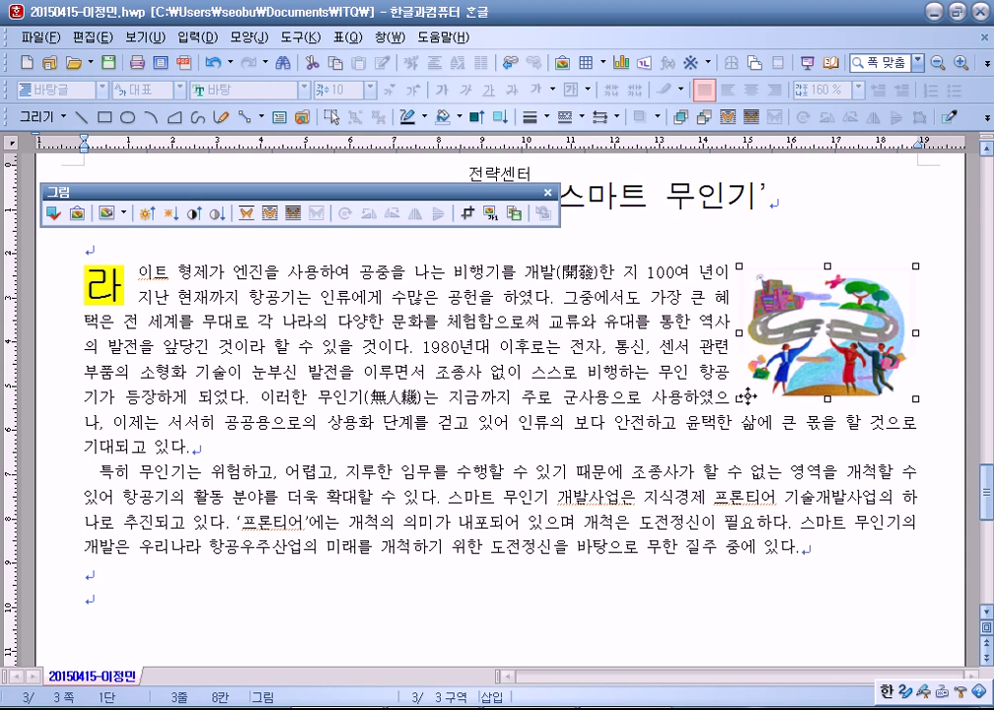
click(809, 366)
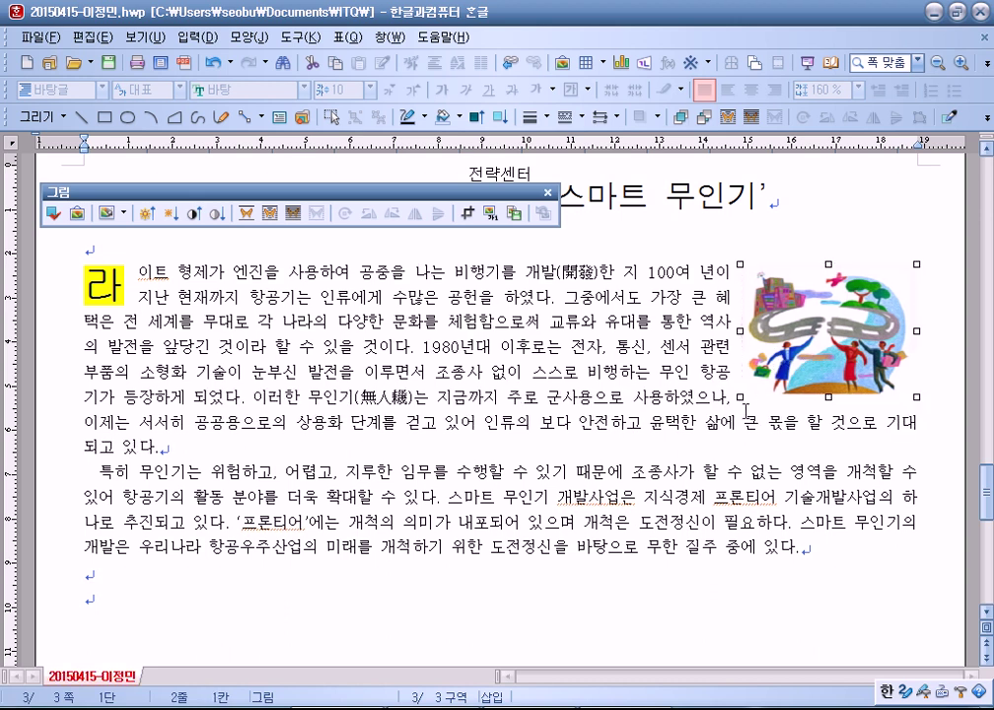
Step: Nudge the picture very slightly left and down so the first paragraph's sixth line breaks after 사용하였으
click(908, 425)
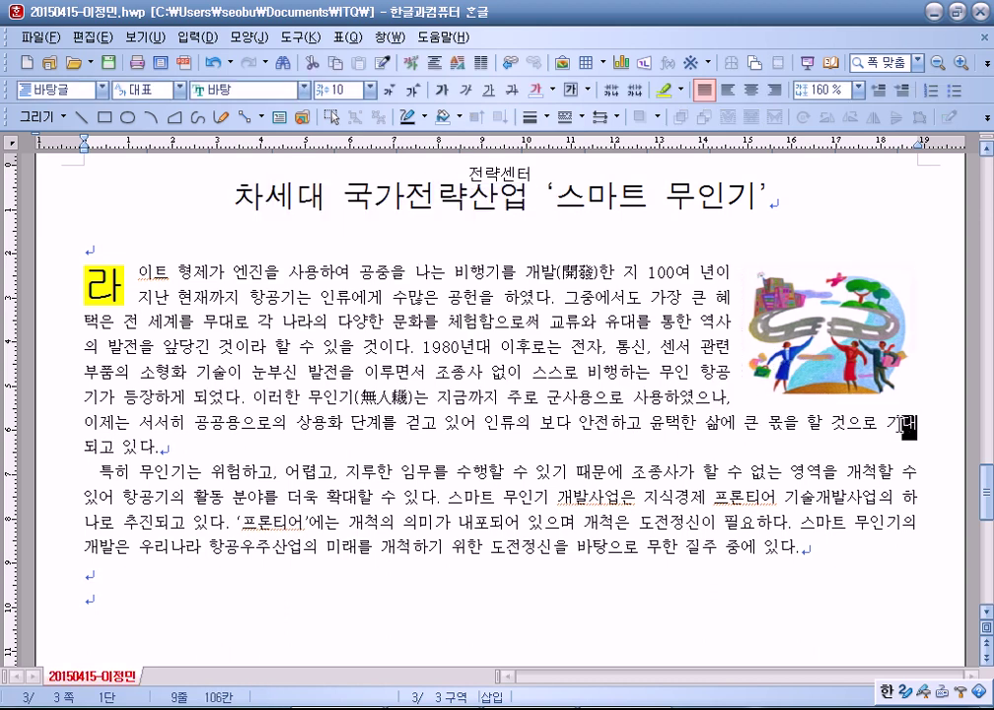
key(Up)
click(819, 355)
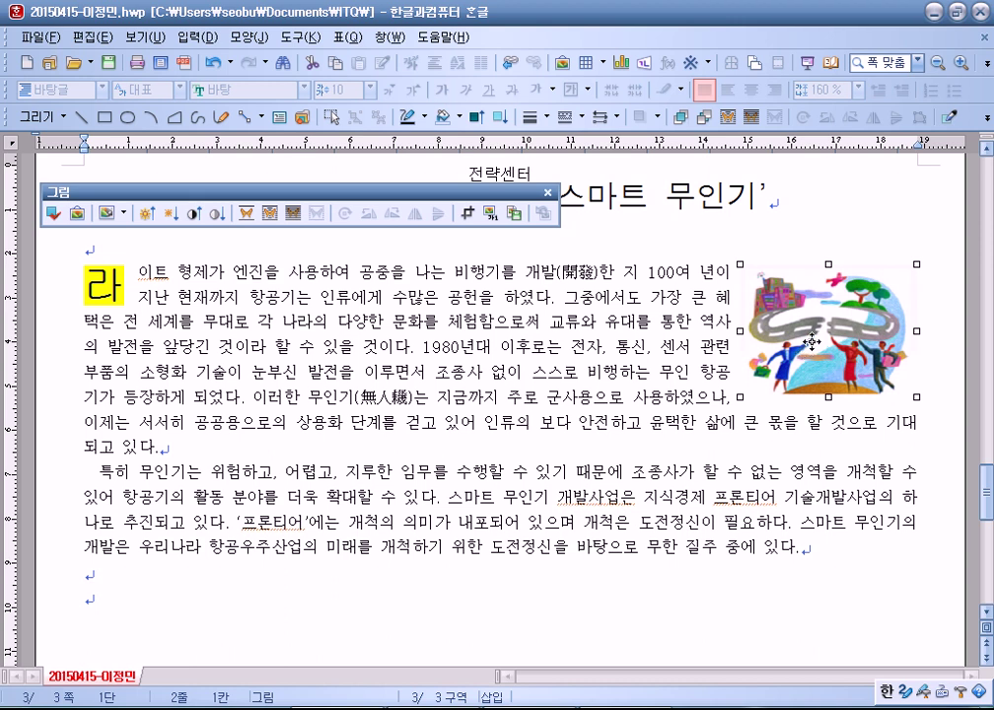
drag(811, 342, 819, 344)
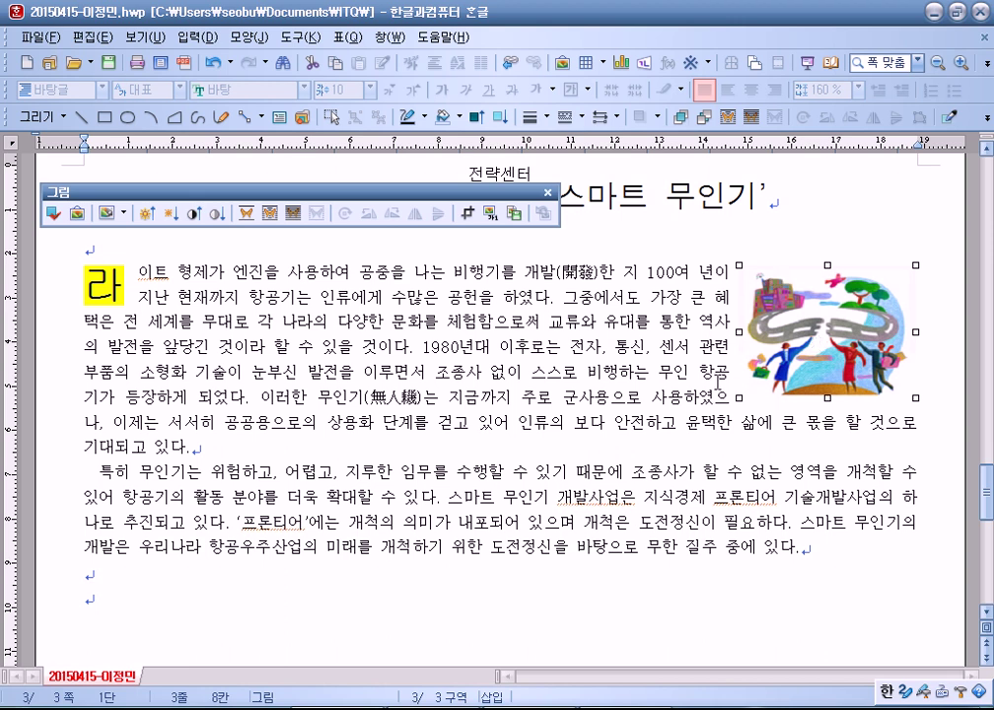
click(710, 431)
Step: Check the first-line indent and the first line's end in the second paragraph
scroll(584, 396, down, 3)
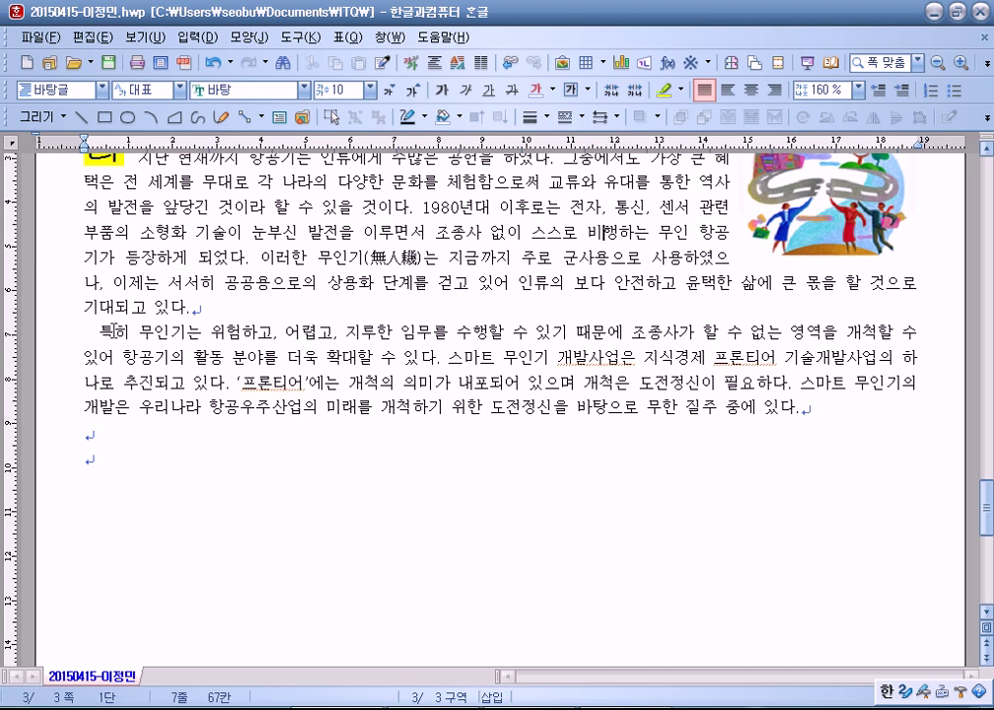
drag(86, 329, 97, 332)
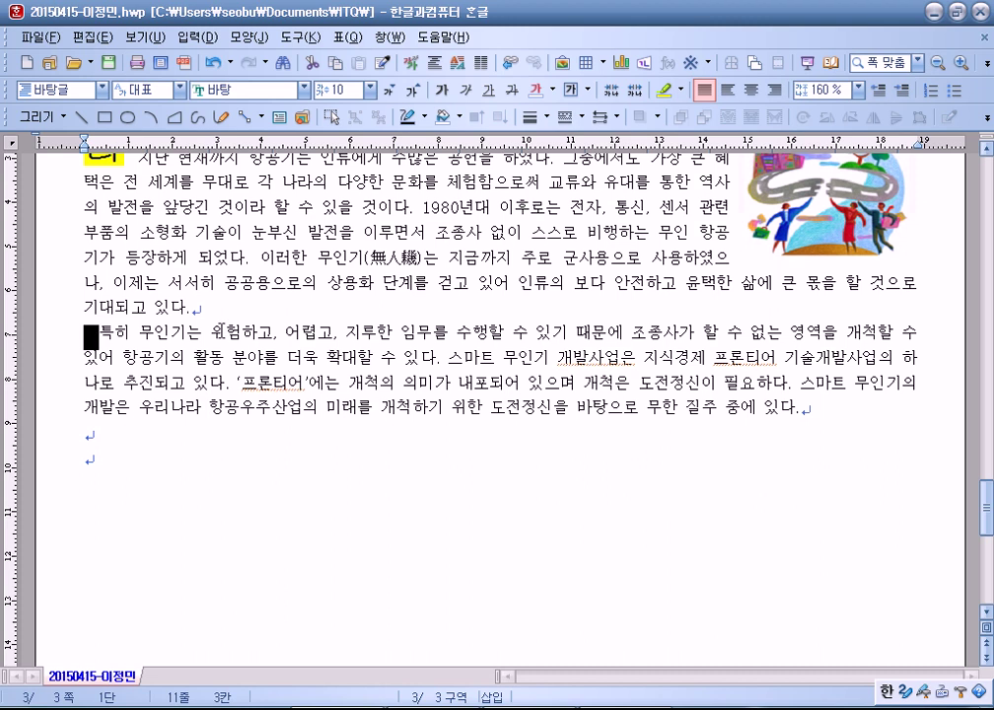
click(922, 329)
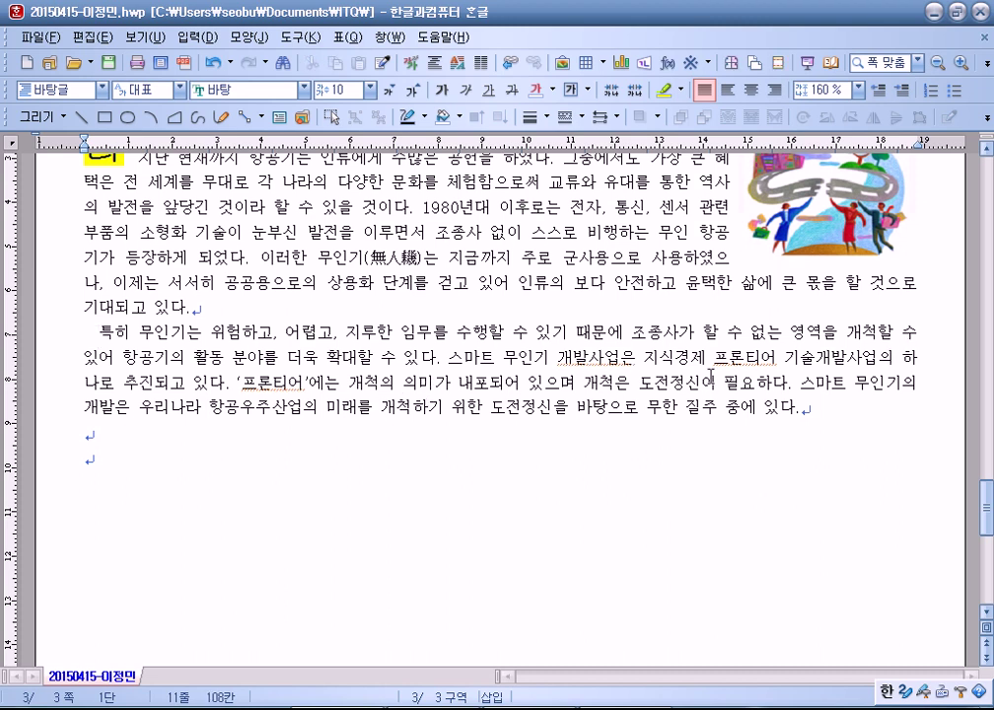
Step: Insert a footnote right after 프론티어 in the second line of the second paragraph
click(722, 416)
click(201, 39)
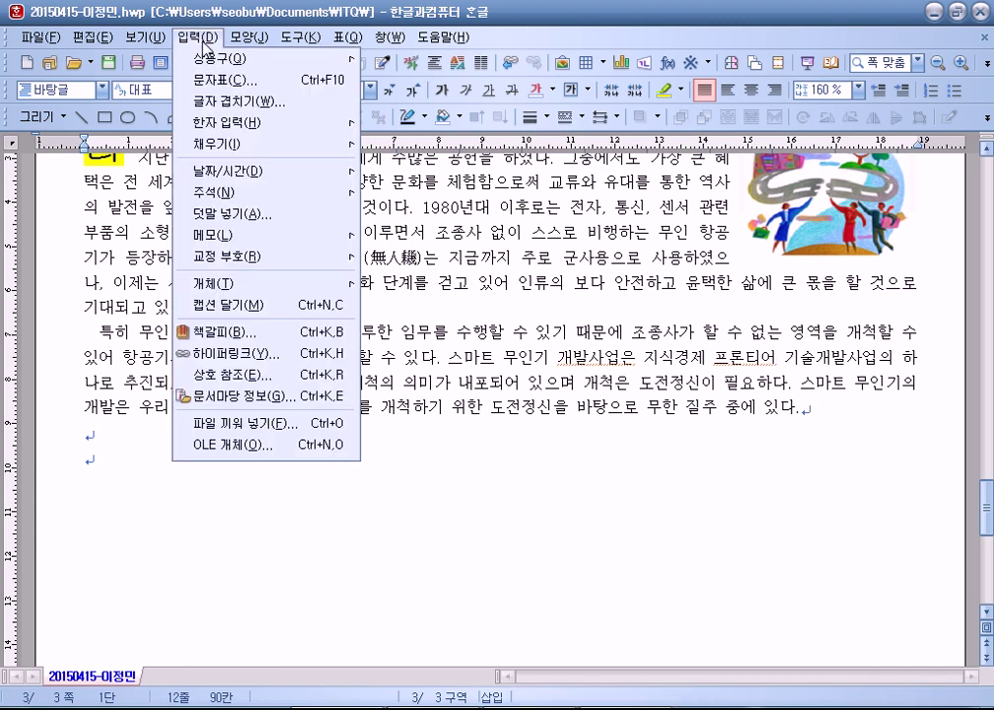
mouse_move(221, 196)
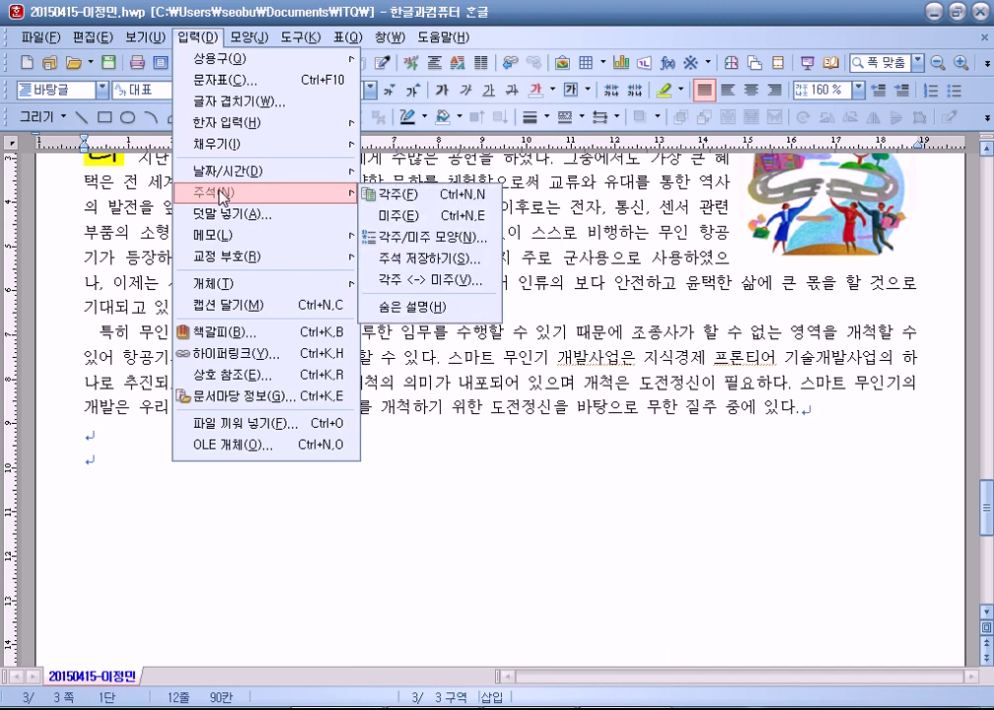
click(414, 194)
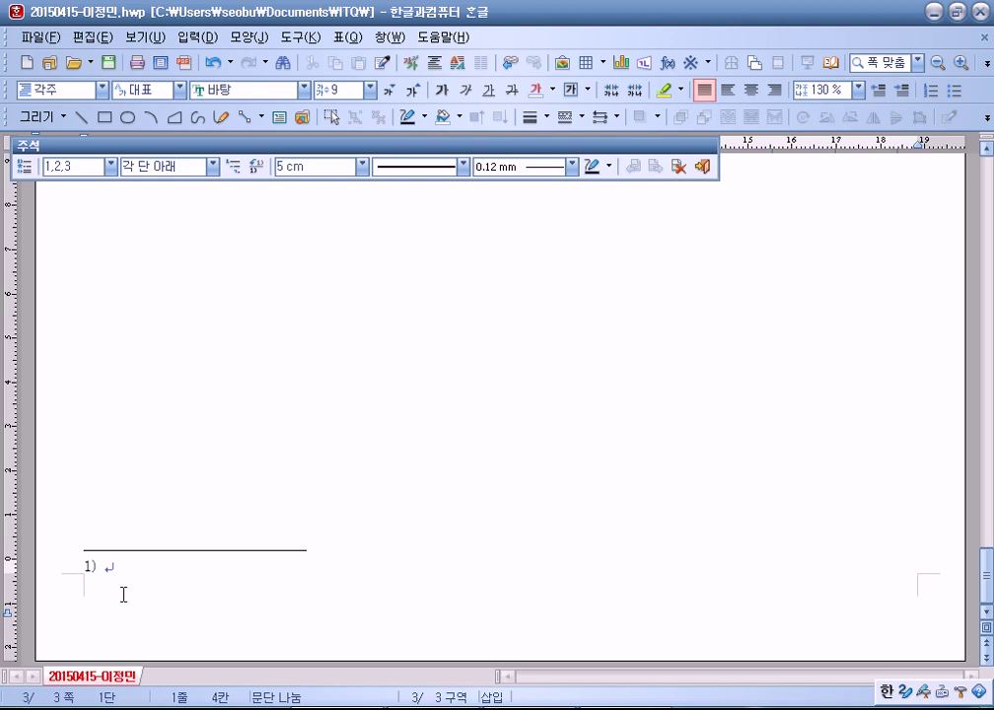
Step: Enter the footnote text "사전적 의미는 ‘지금까지 인간의 발이 닿지 않은 미래척지’라는 뜻"
text(사전적 읨)
text(미는 :)
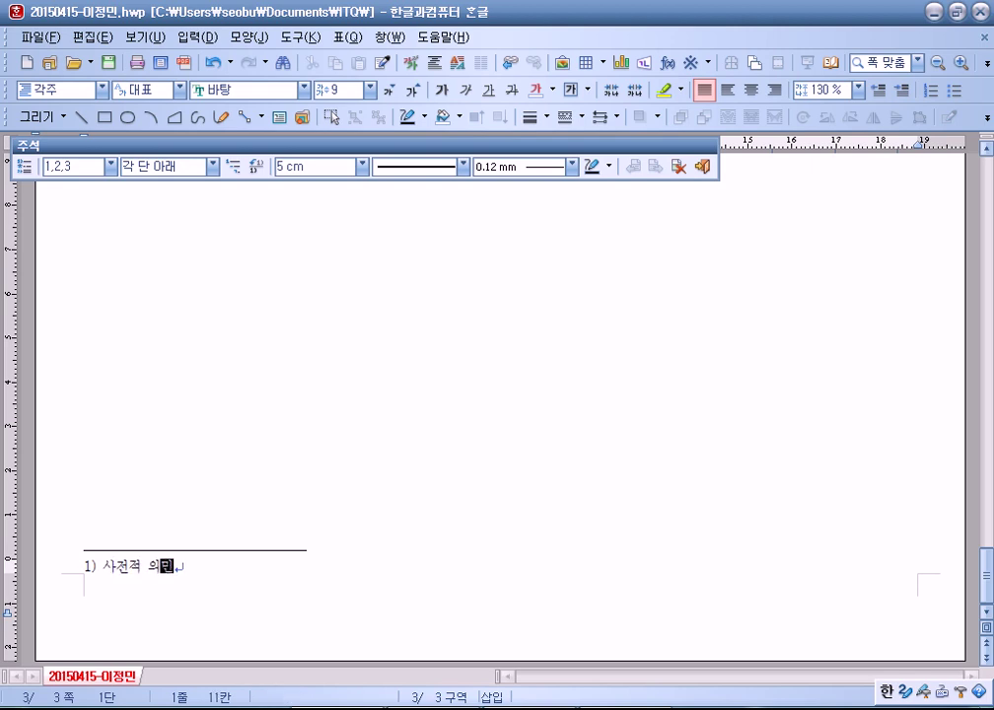
text(지름)
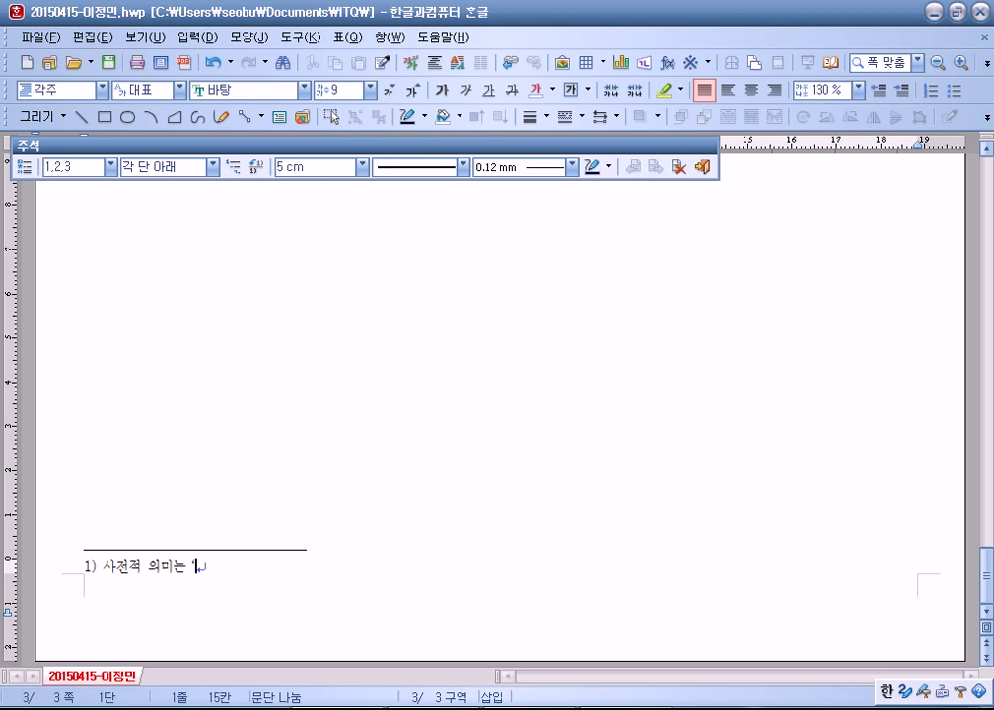
text(까지)
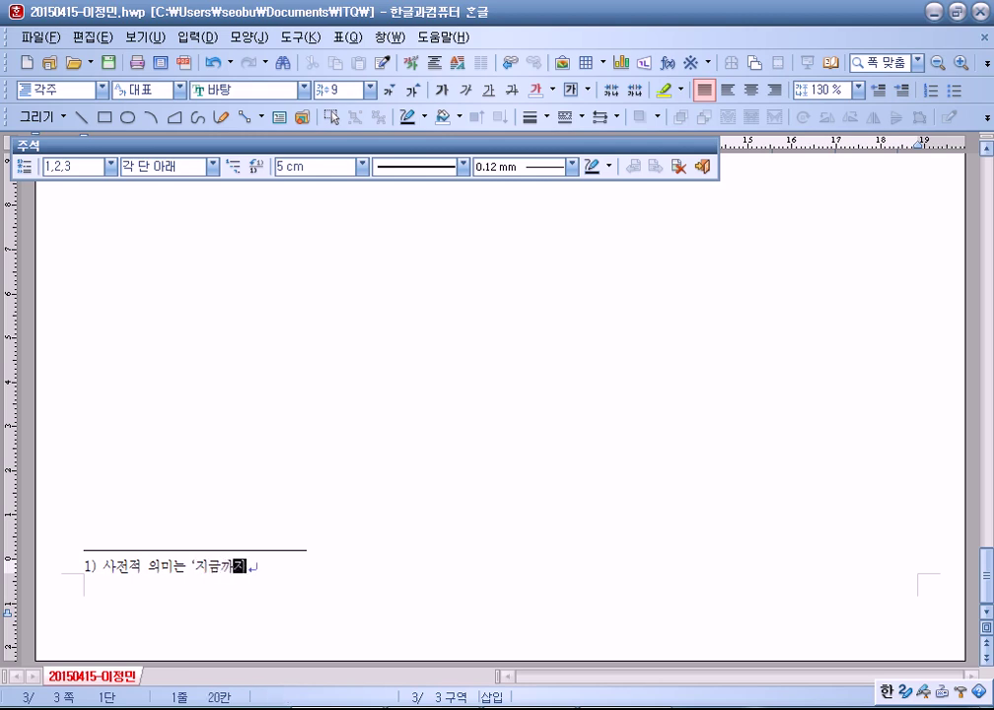
text( 인간의 발이 닿지 않은 미지)
text(척지)
key(Return)
key(BackSpace)
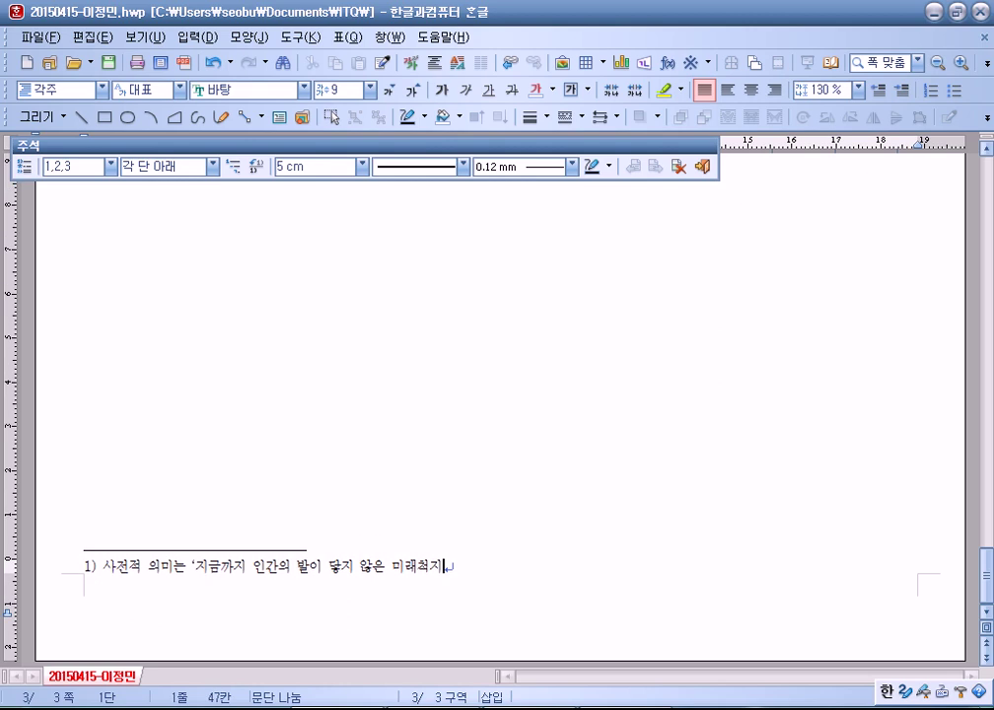
text('라는 뜻)
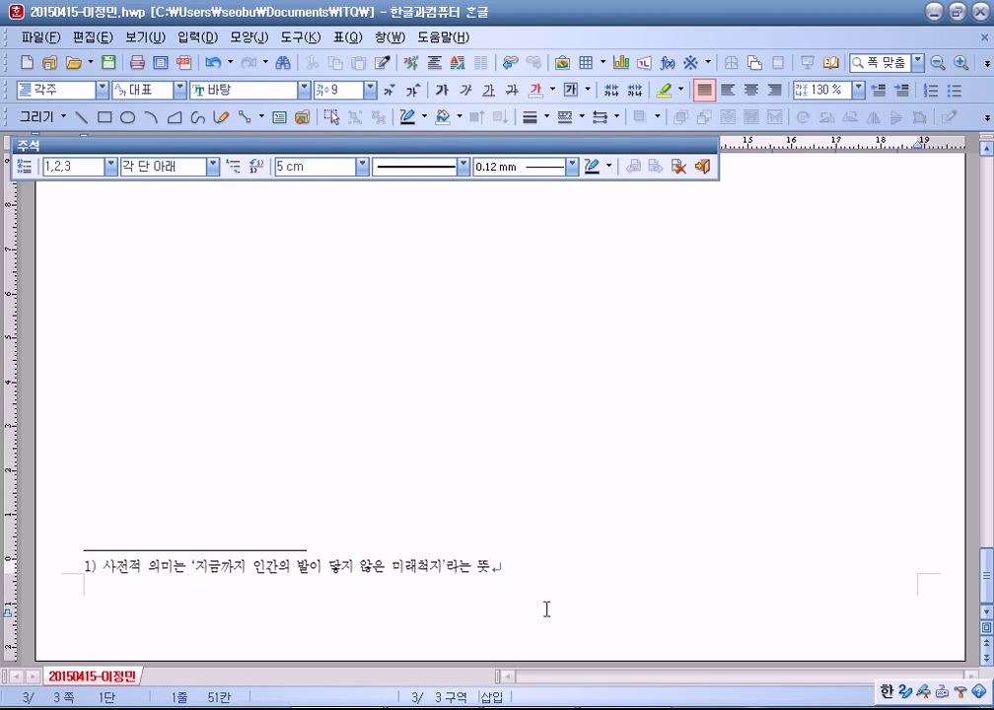
Step: Set the font size of the whole footnote line, including its number, to 10 pt
click(80, 566)
key(End)
key(shift+Home)
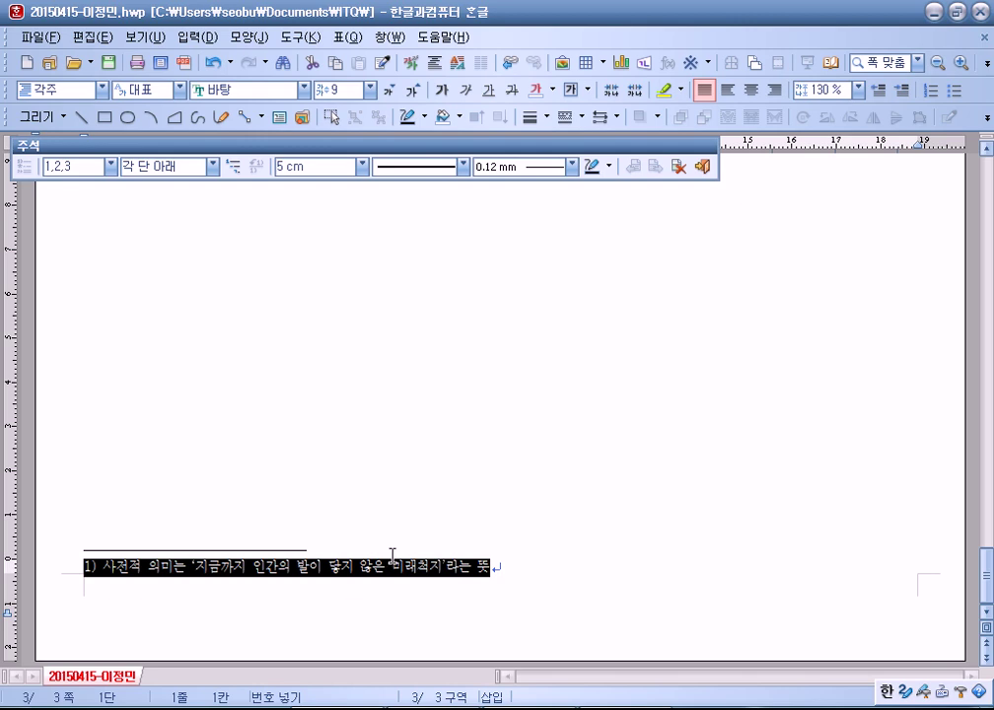
click(508, 565)
drag(83, 564, 517, 564)
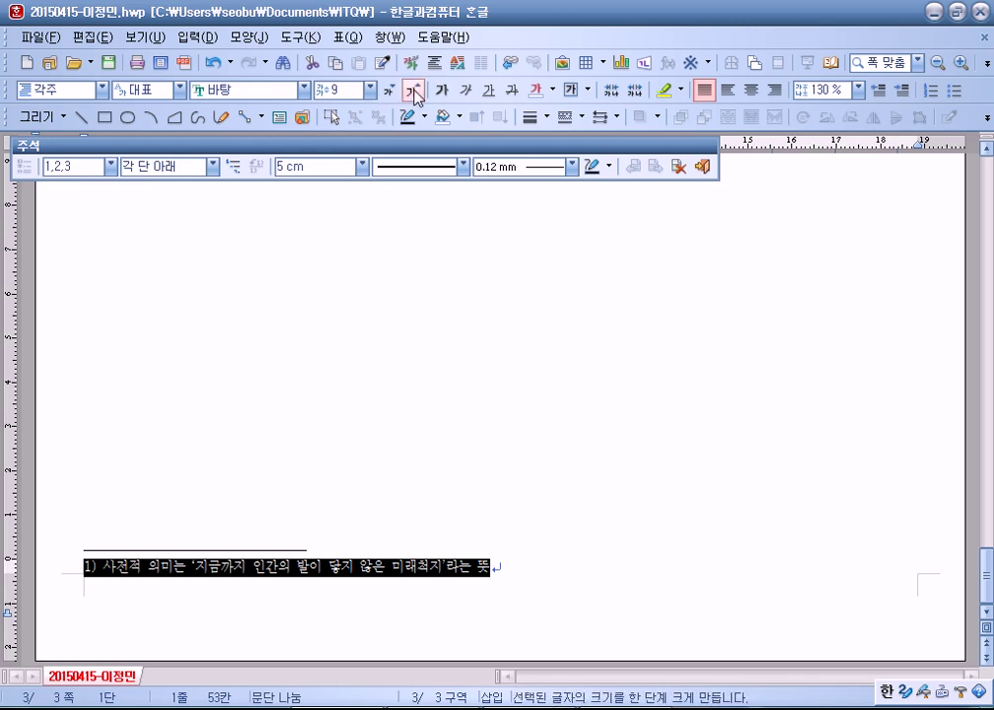
click(414, 91)
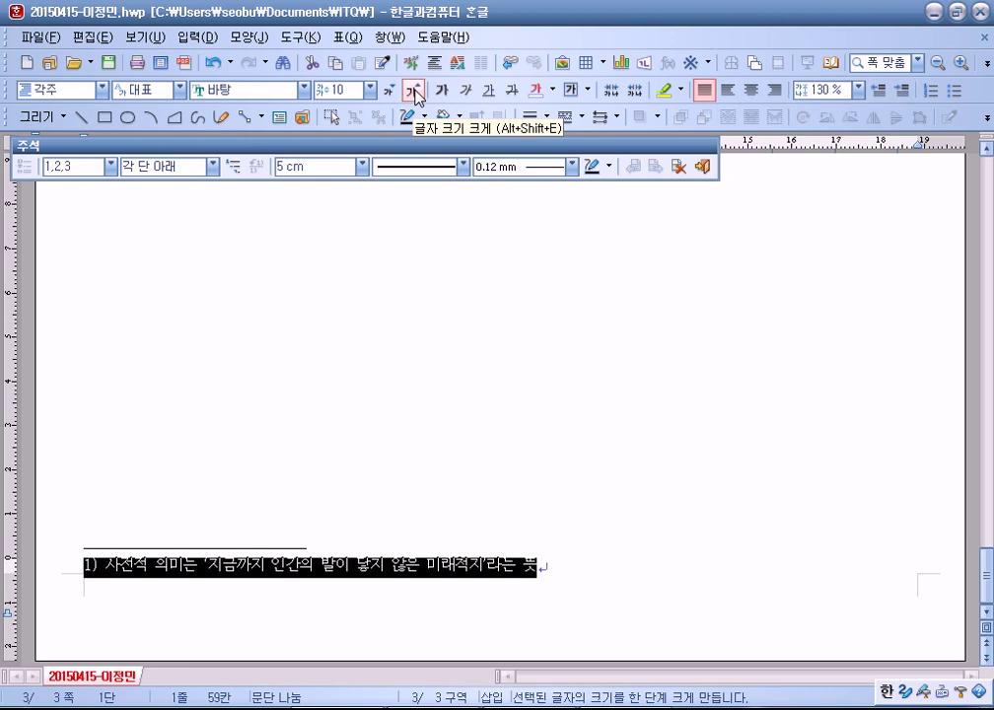
click(389, 91)
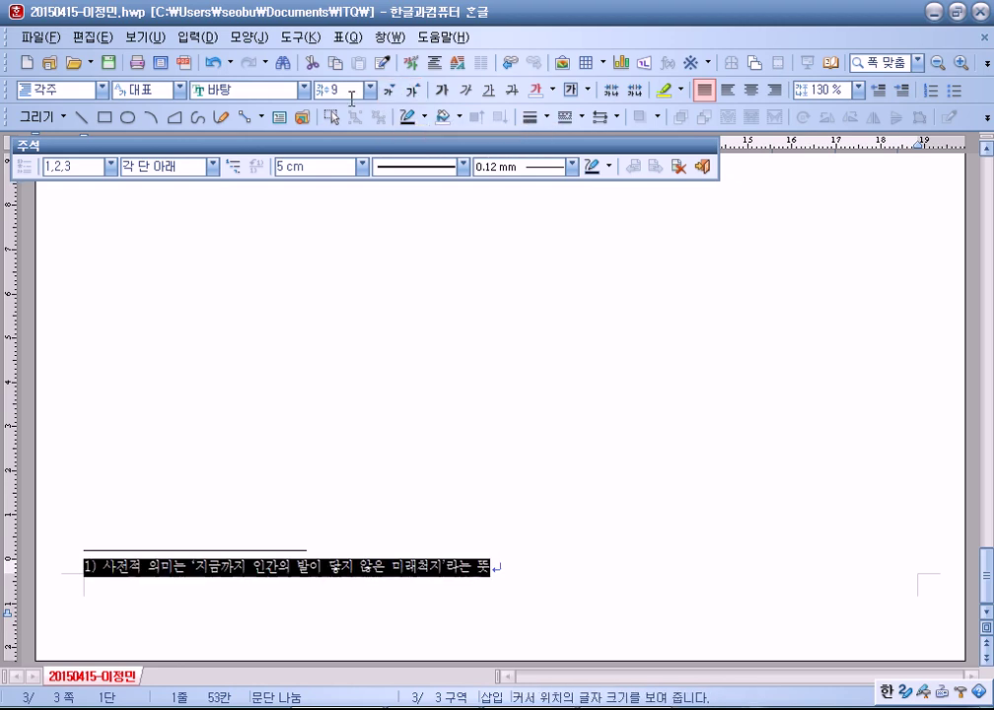
click(413, 94)
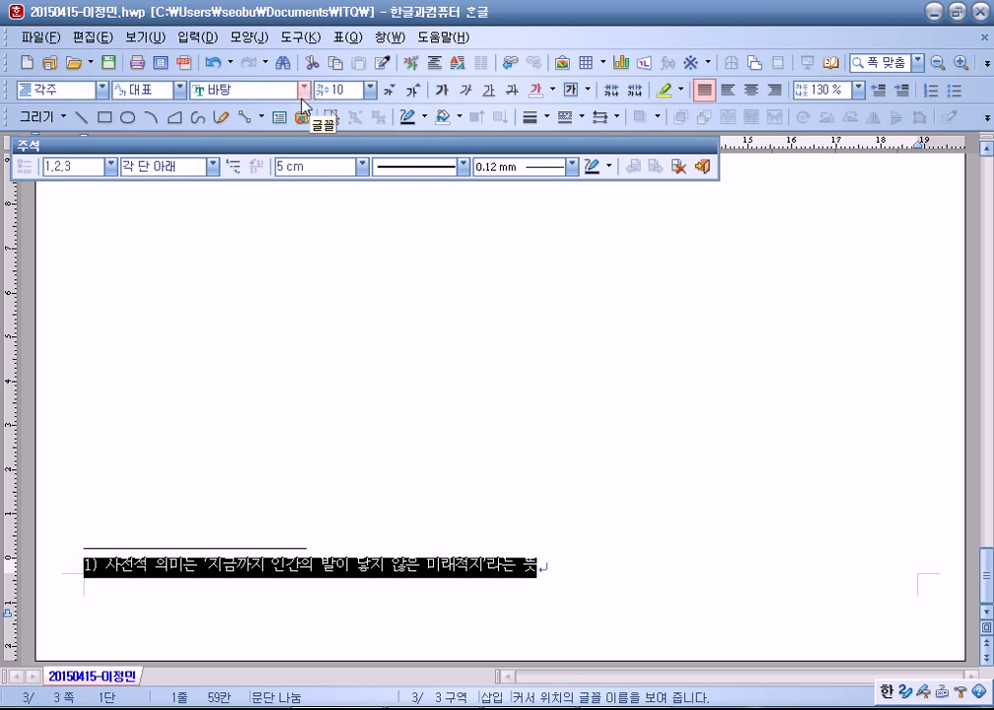
Step: Change the footnote's number format to ㉮,㉯,㉰ and return to the body text
drag(266, 146, 334, 245)
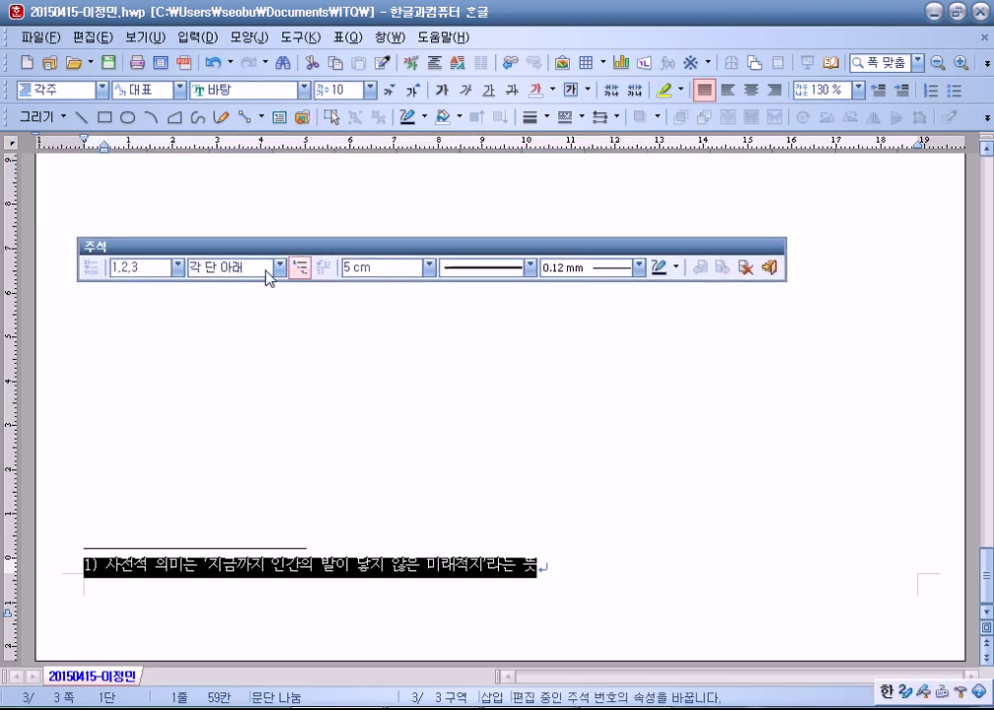
click(177, 270)
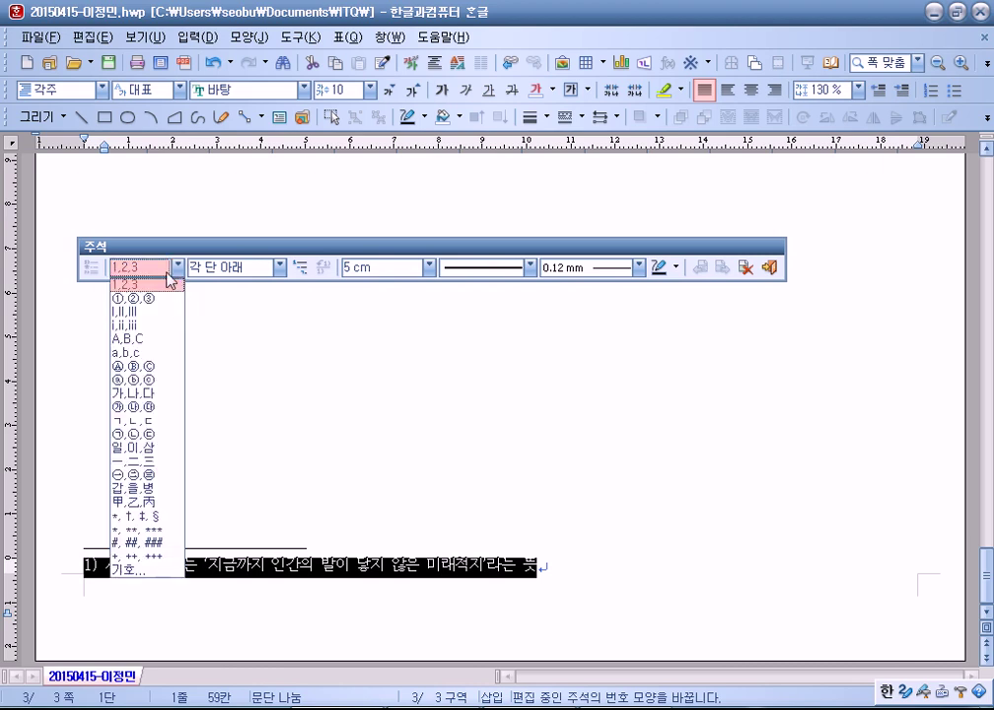
click(145, 406)
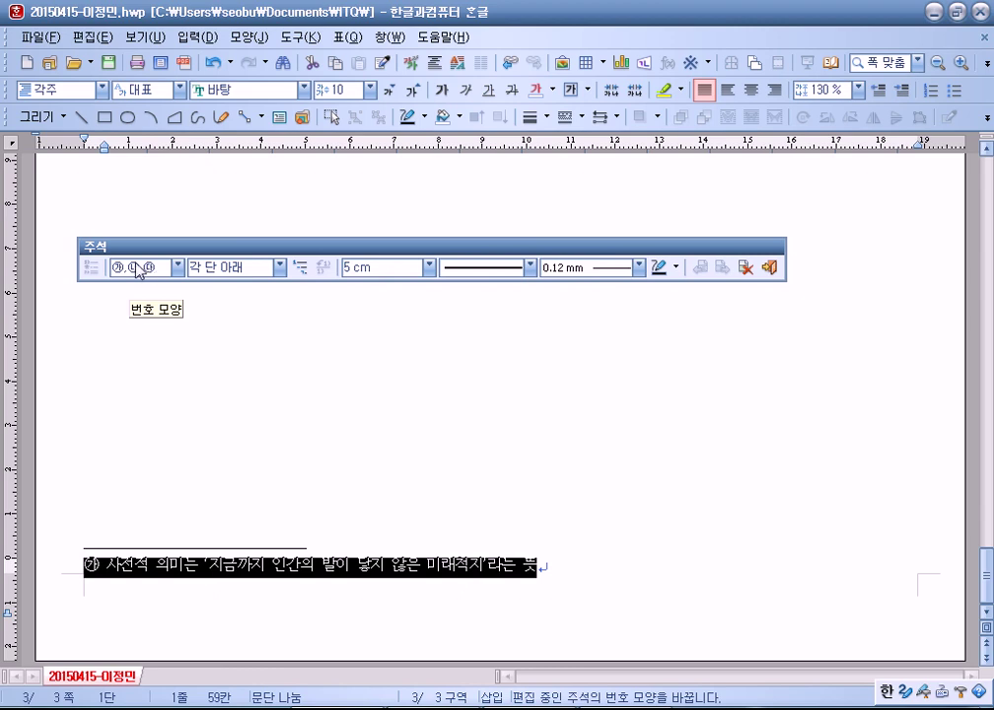
key(shift+Escape)
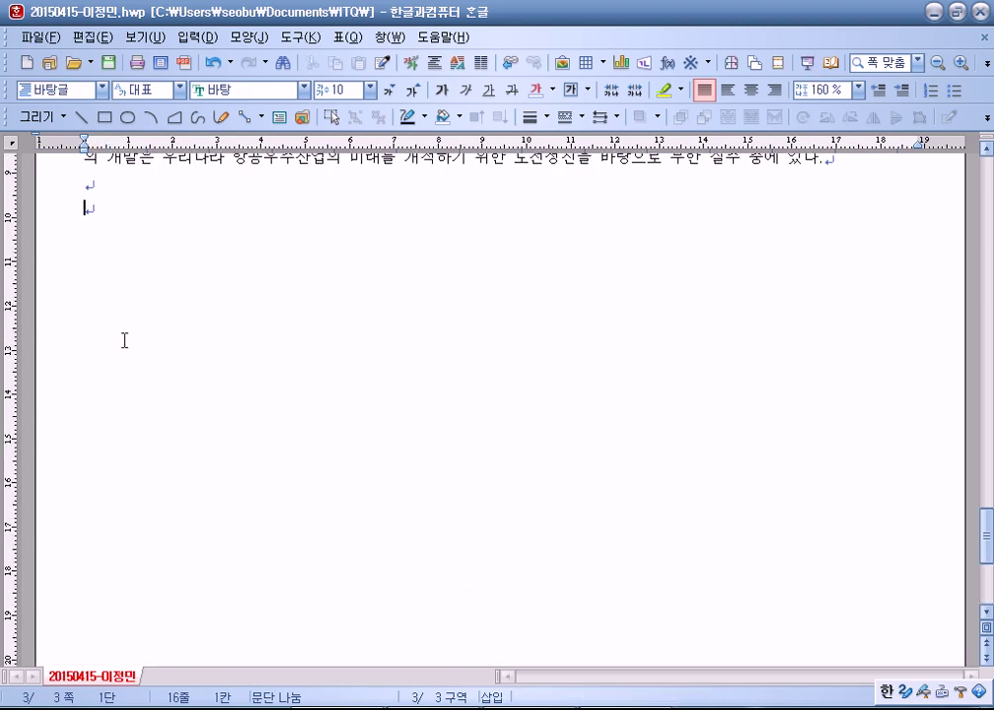
Step: Reopen the footnote for editing and select its whole line, including the ㉮ mark
scroll(110, 221, down, 5)
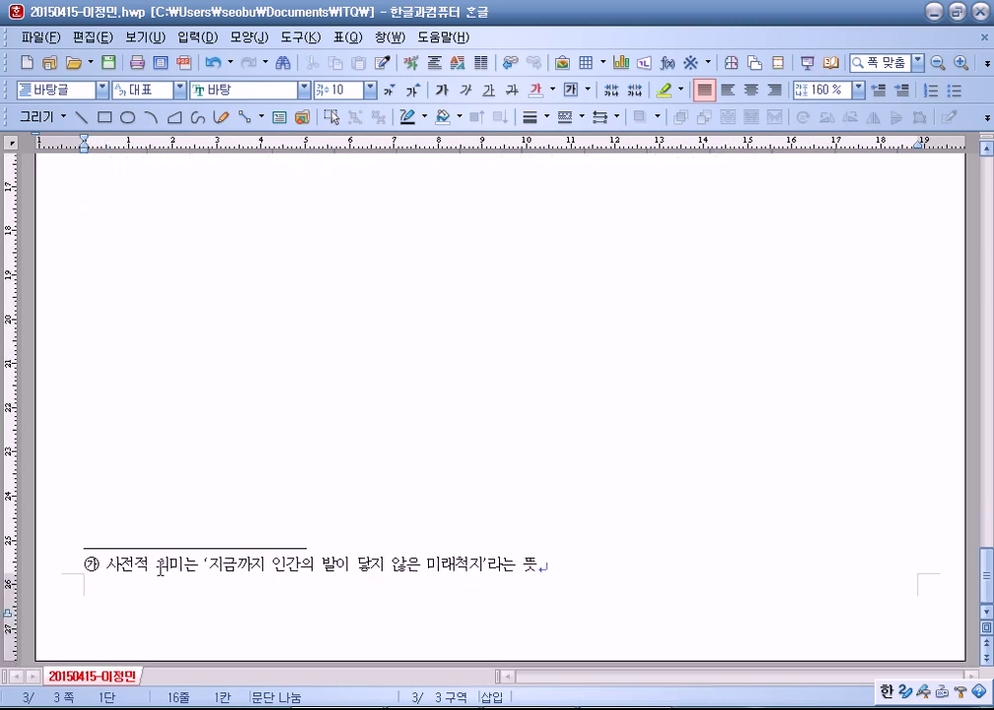
click(159, 567)
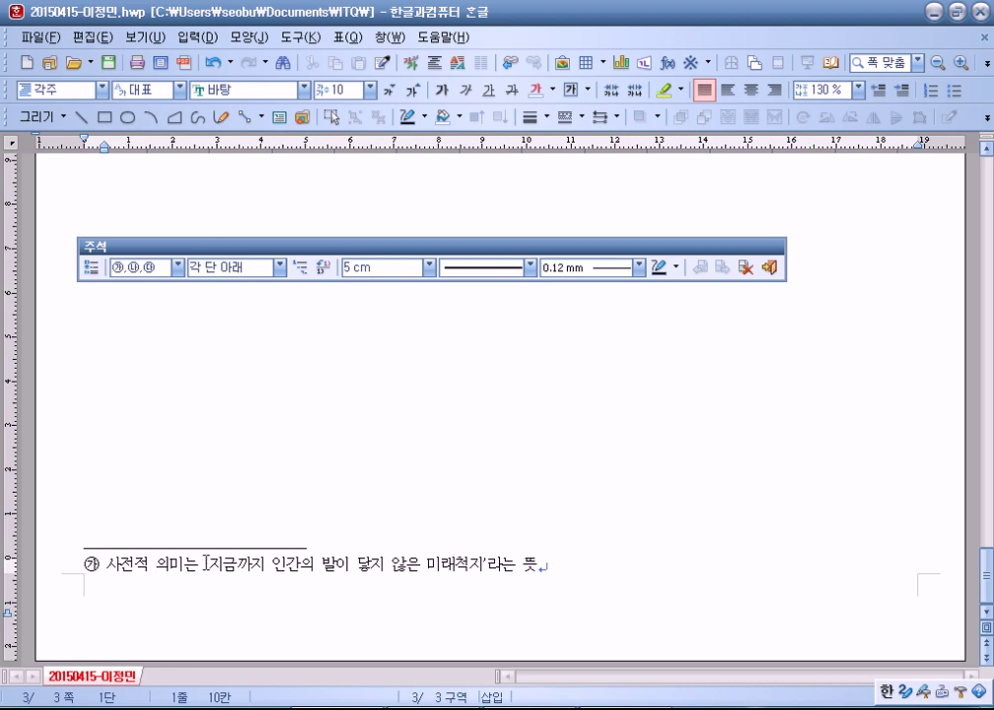
drag(548, 572, 19, 547)
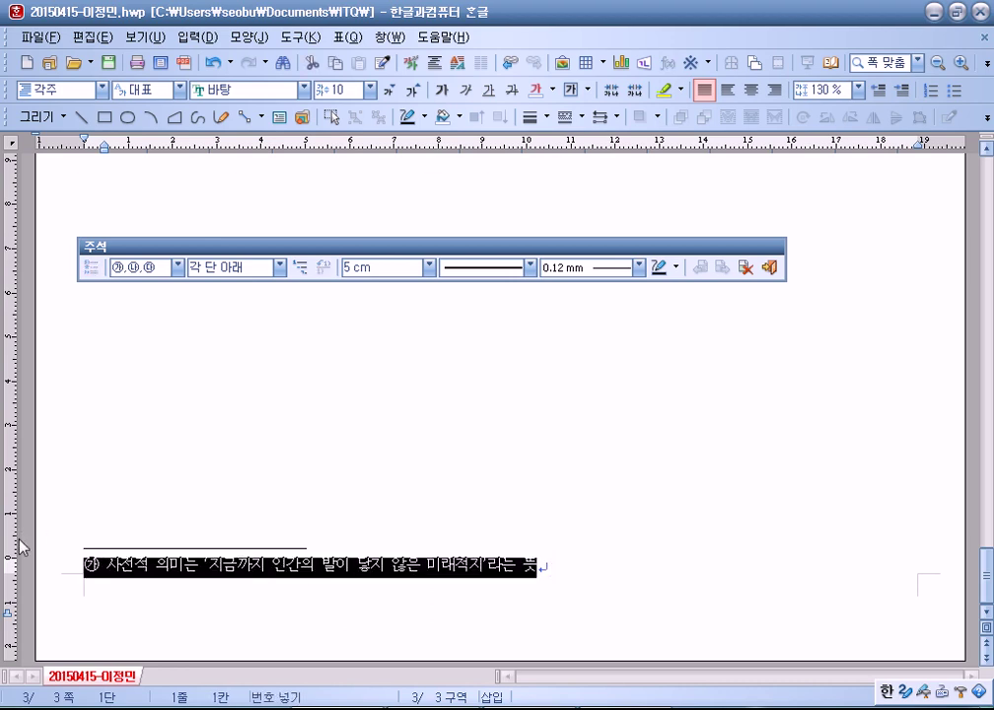
Step: Set the footnote's number shape to ㉮,㉯,㉰ and leave footnote editing
click(197, 567)
drag(181, 244, 222, 262)
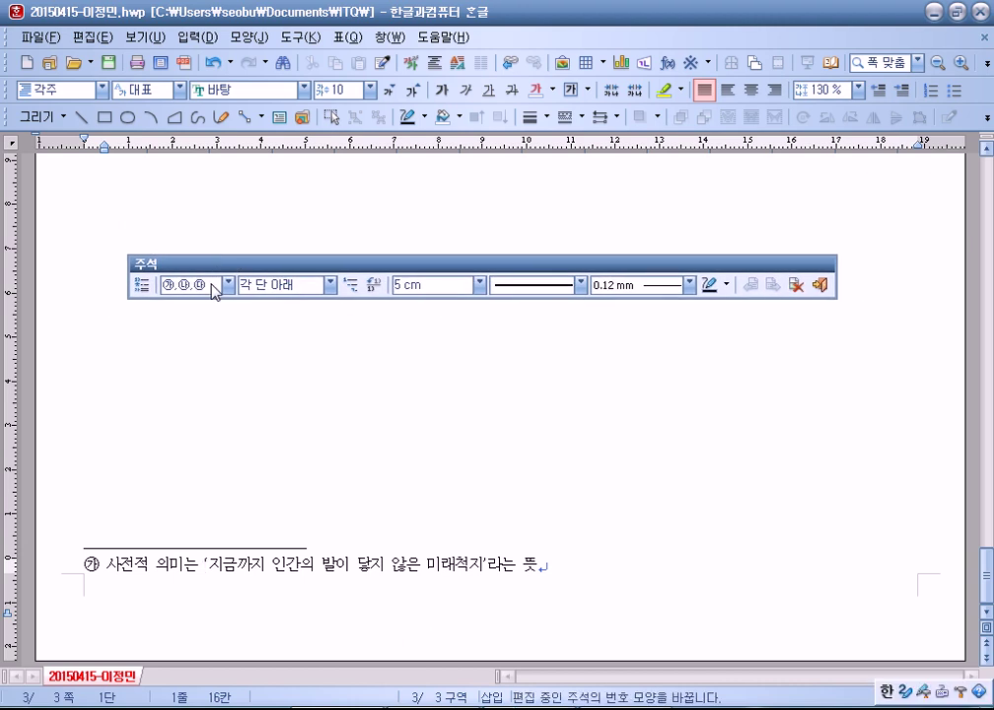
click(221, 284)
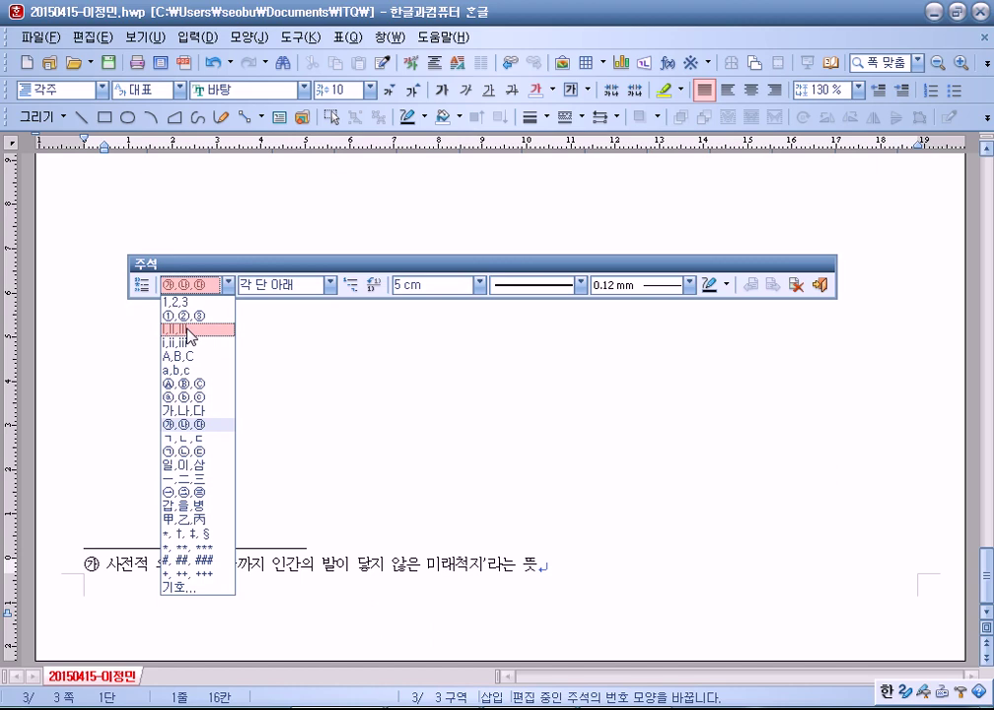
click(186, 424)
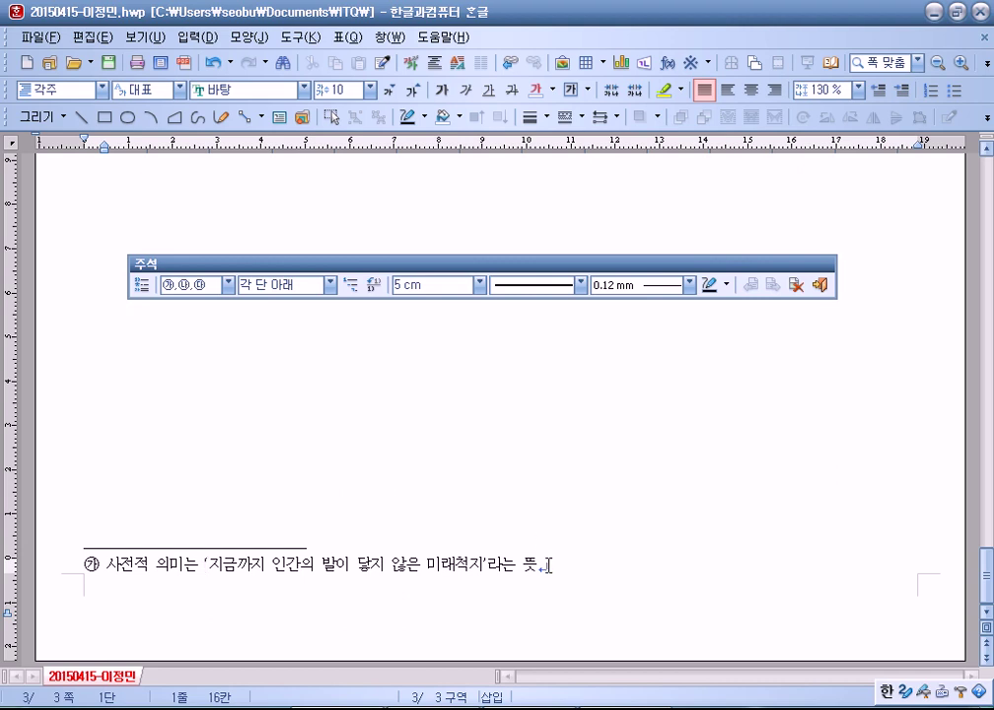
key(Home)
scroll(174, 460, up, 5)
scroll(173, 460, up, 3)
scroll(187, 461, down, 8)
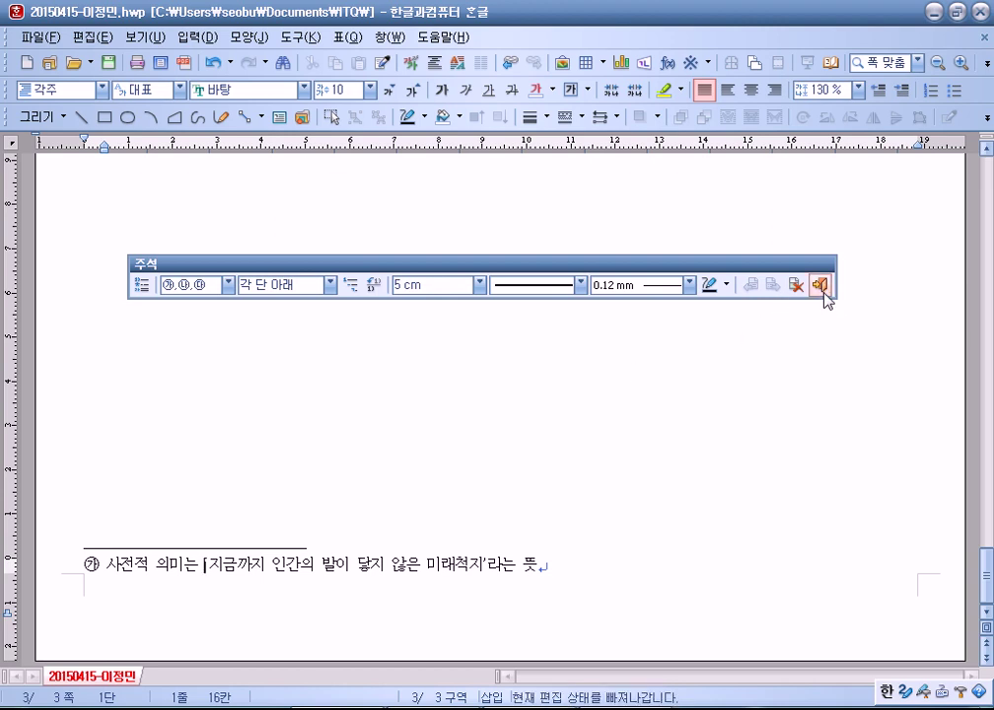
click(819, 285)
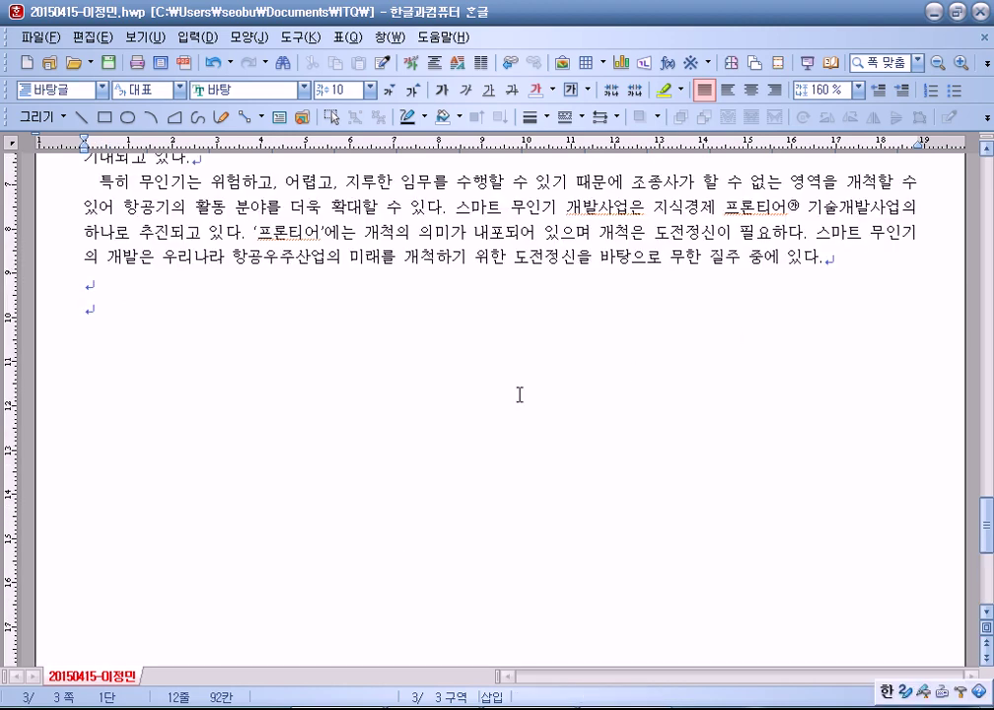
Step: Check where the lines of the last paragraph break, and place the cursor on the second blank line below it
drag(824, 185, 897, 204)
click(825, 208)
drag(825, 209, 871, 207)
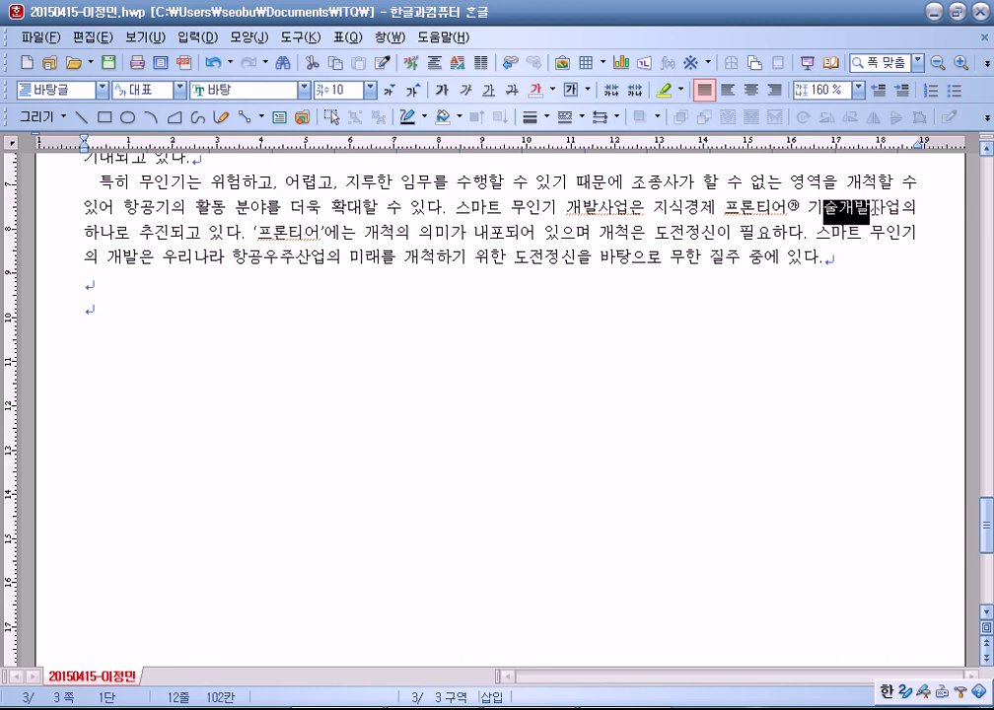
drag(818, 233, 916, 233)
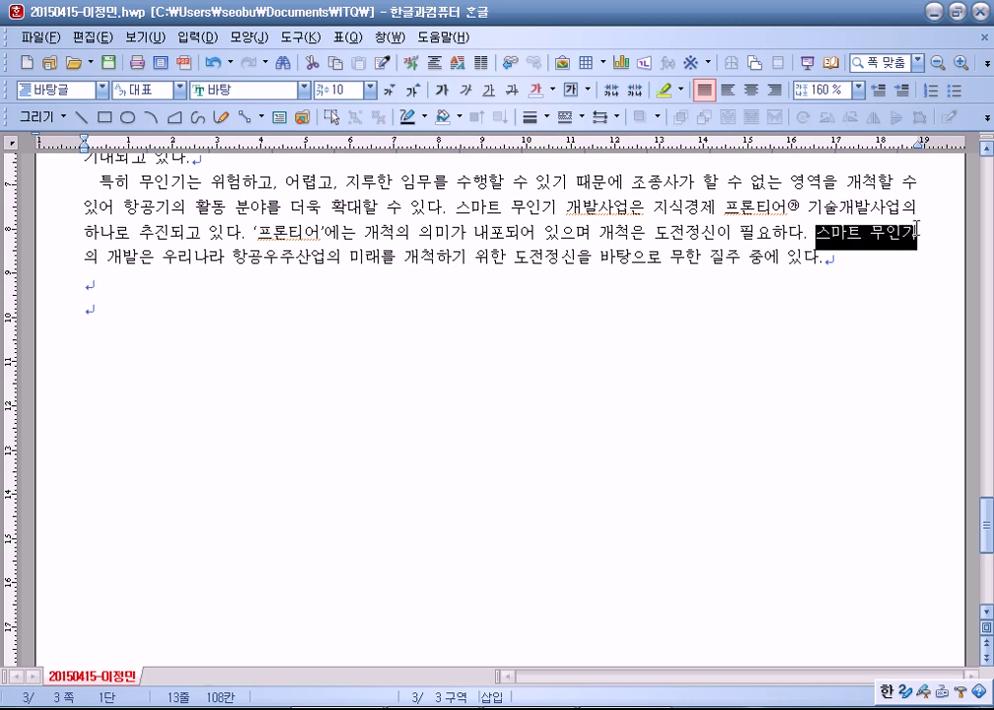
click(916, 233)
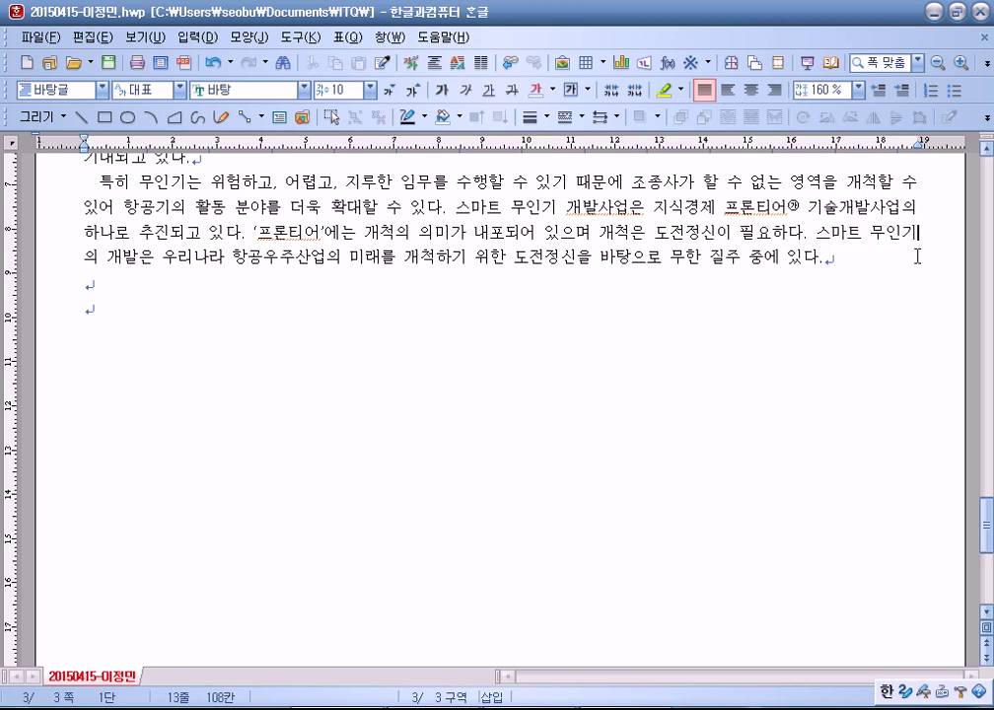
click(200, 315)
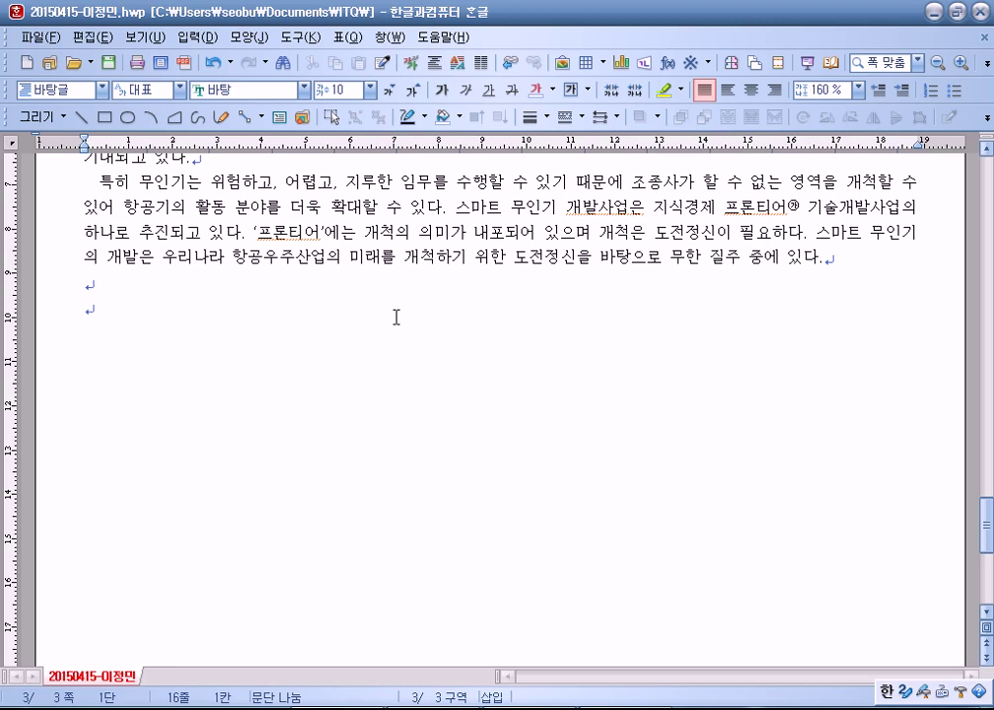
Step: Review the article body, checking the hanja 開發, the spacing around 다양한 and the indent of the paragraph starting with 특히
scroll(396, 317, up, 3)
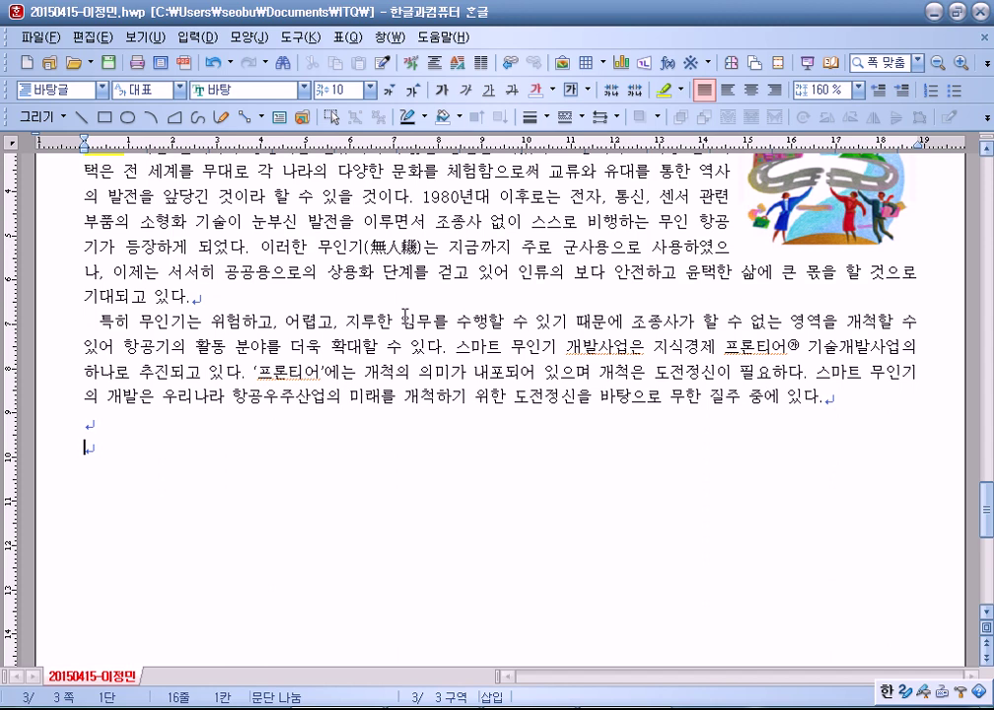
scroll(421, 188, up, 3)
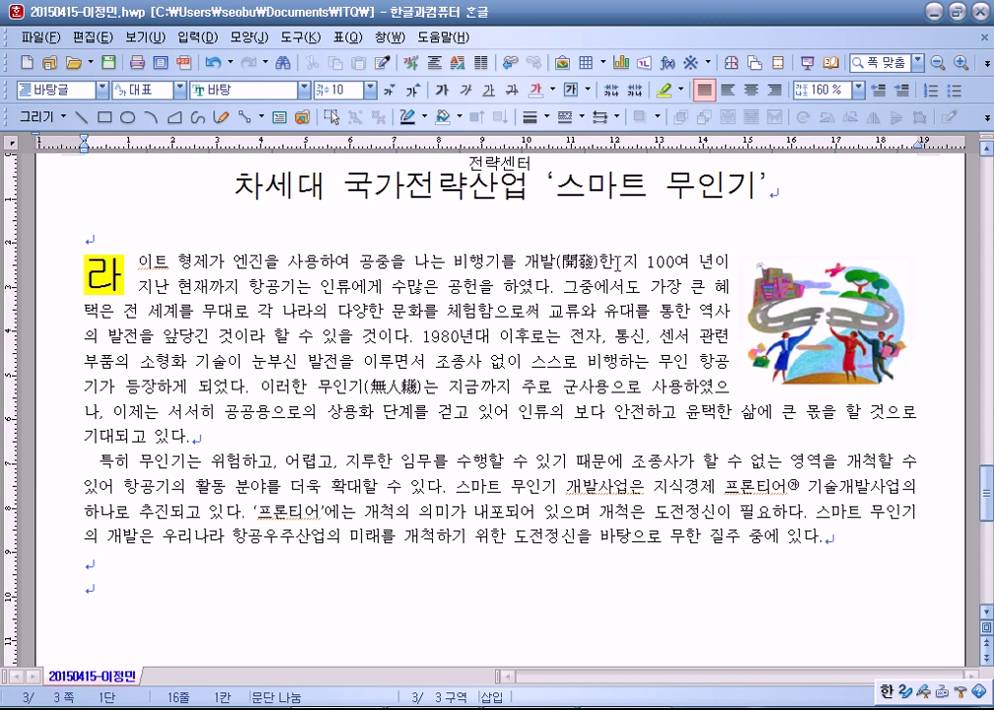
drag(562, 261, 595, 261)
scroll(450, 279, down, 3)
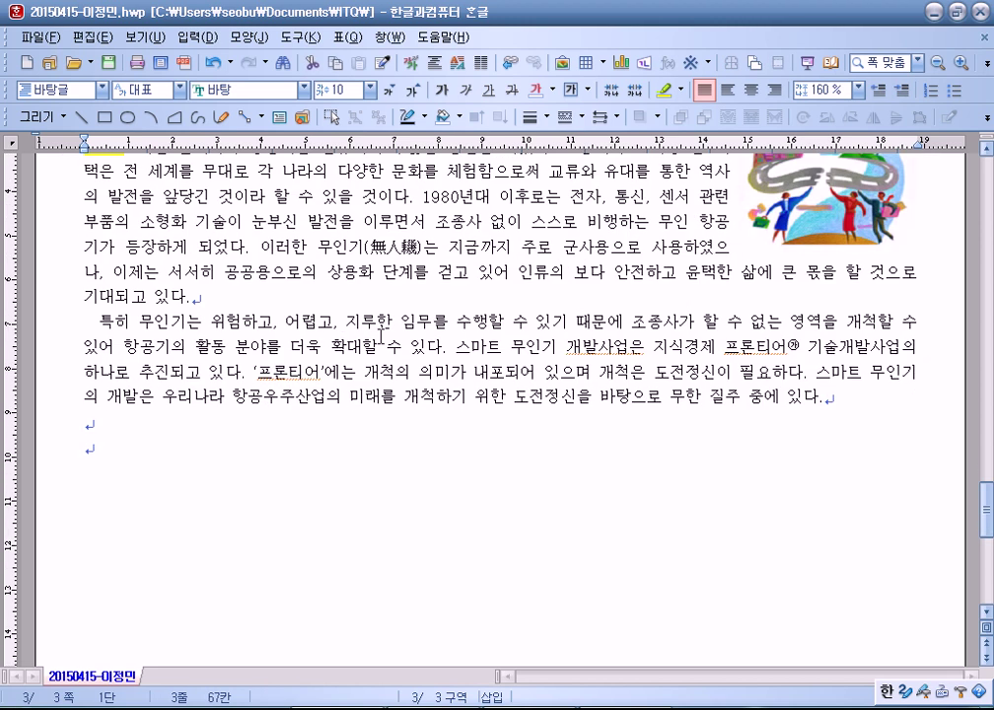
scroll(440, 258, up, 2)
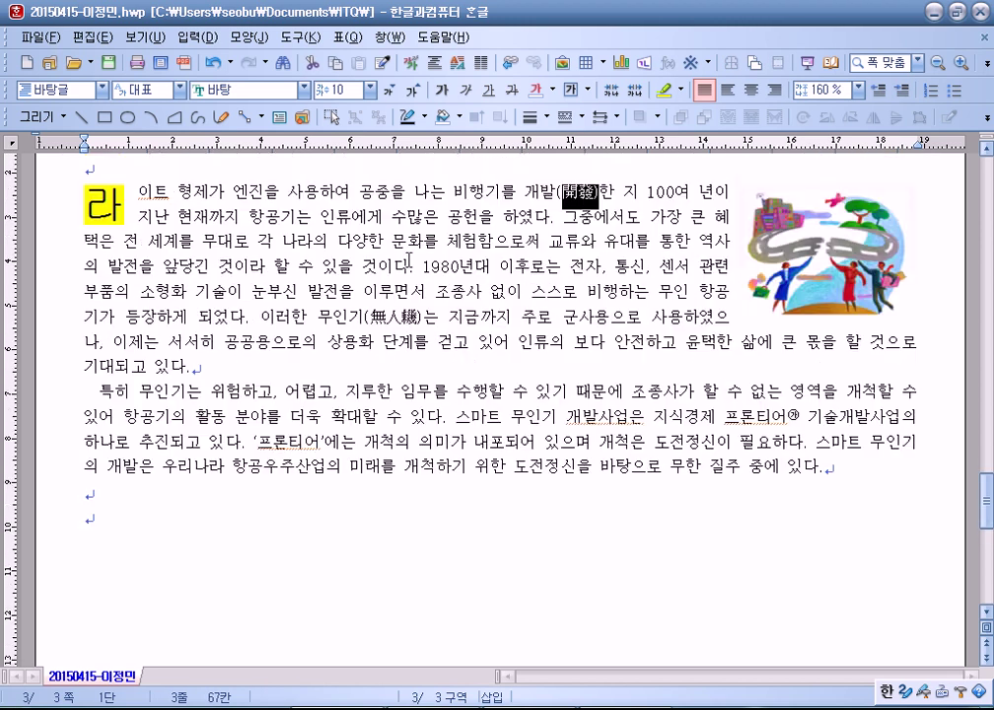
click(347, 246)
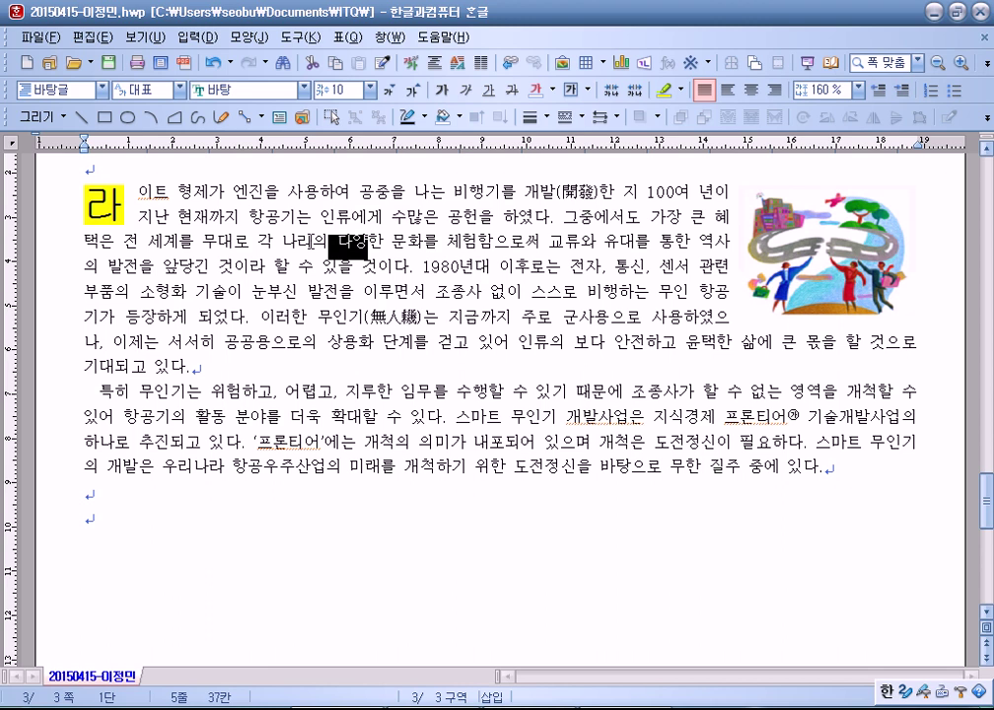
key(Left)
drag(367, 243, 393, 234)
click(361, 240)
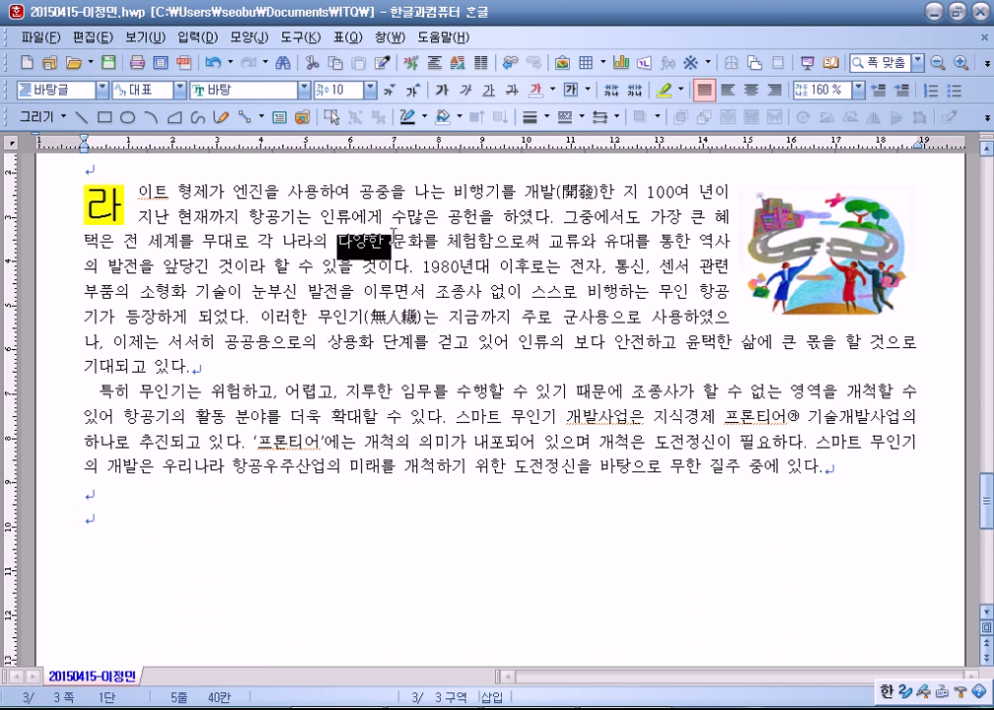
click(352, 239)
scroll(279, 192, down, 3)
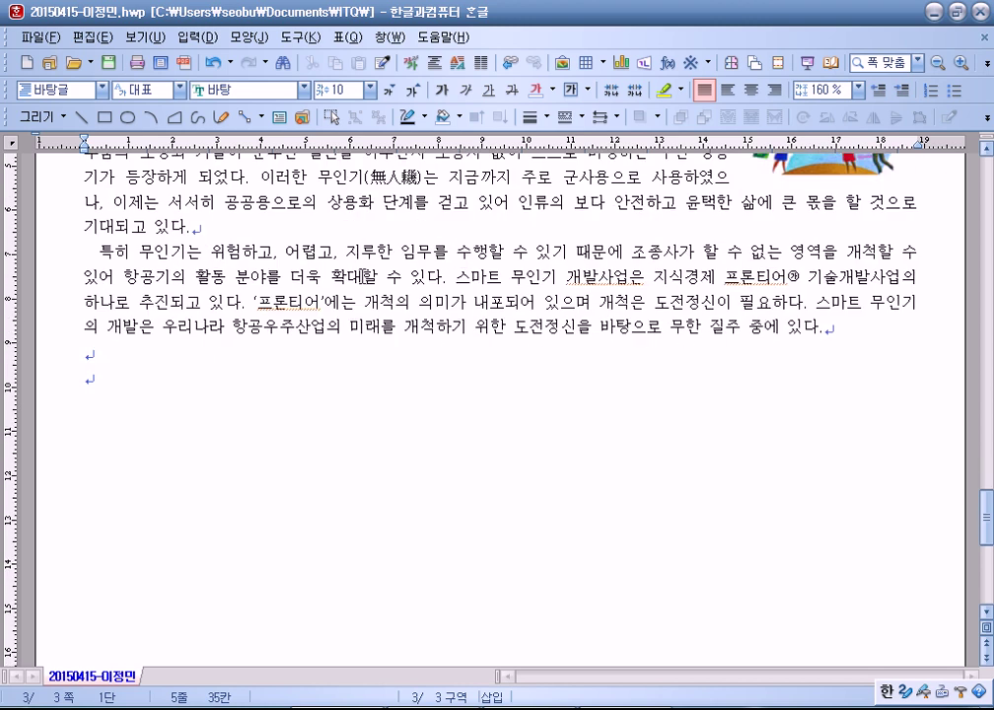
drag(81, 254, 97, 256)
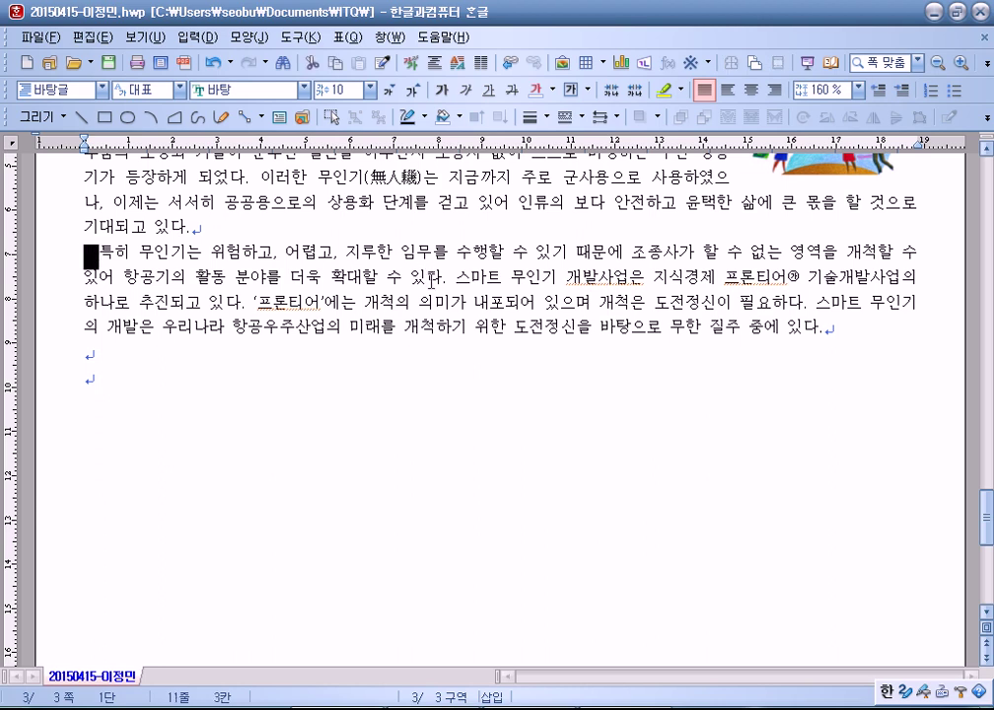
Step: Open the footnote attached to 프론티어, check its text and number shape, and leave footnote editing
click(794, 285)
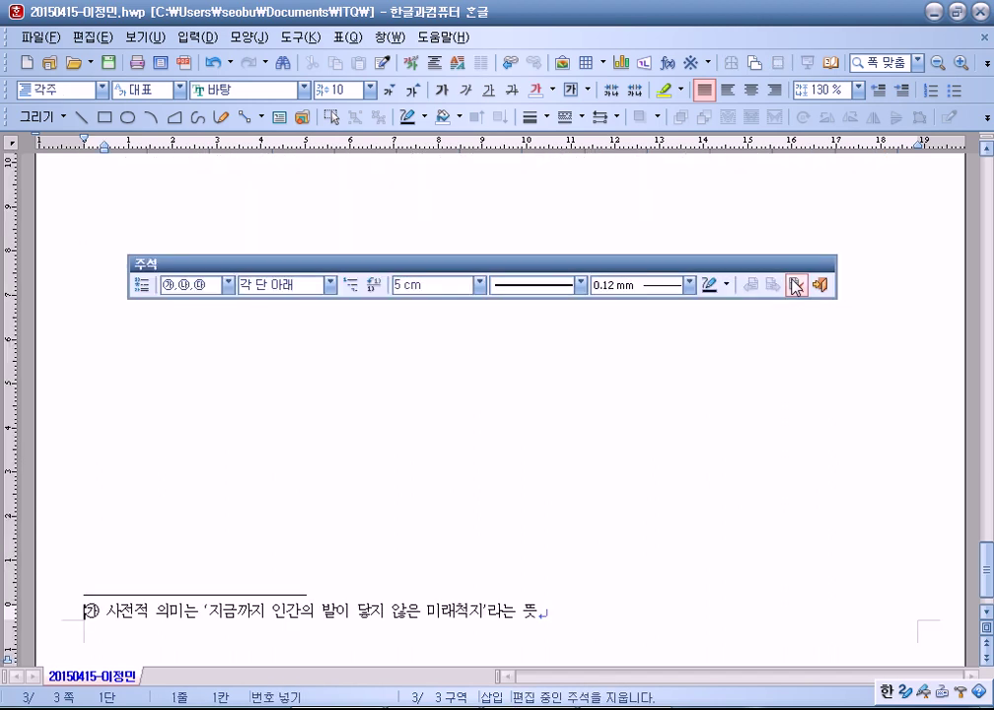
double_click(792, 280)
drag(83, 564, 594, 560)
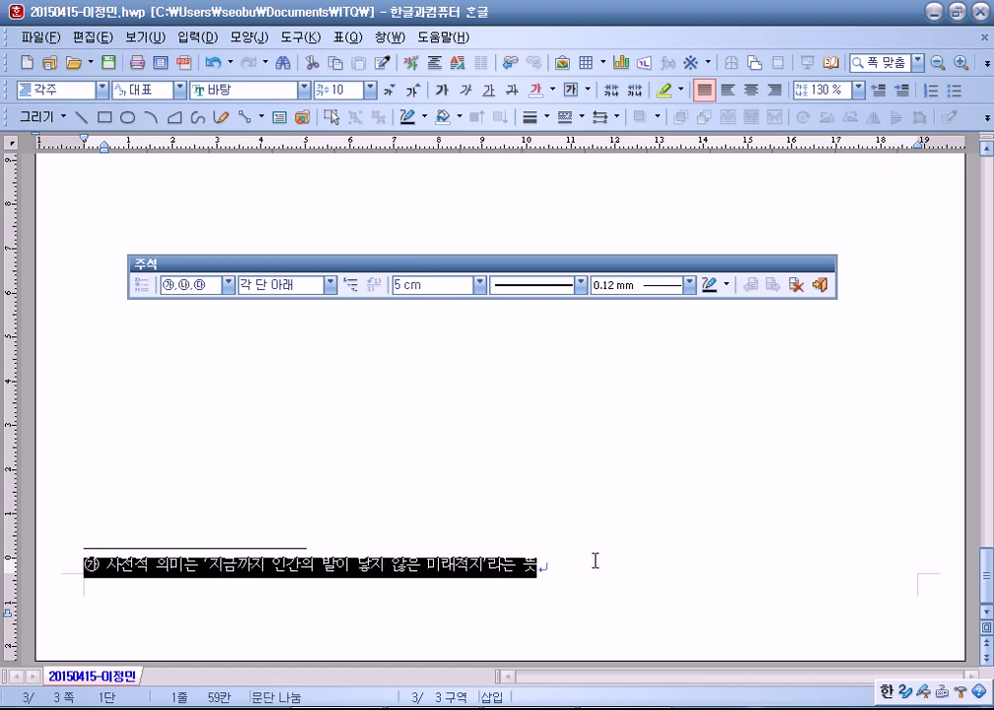
click(300, 565)
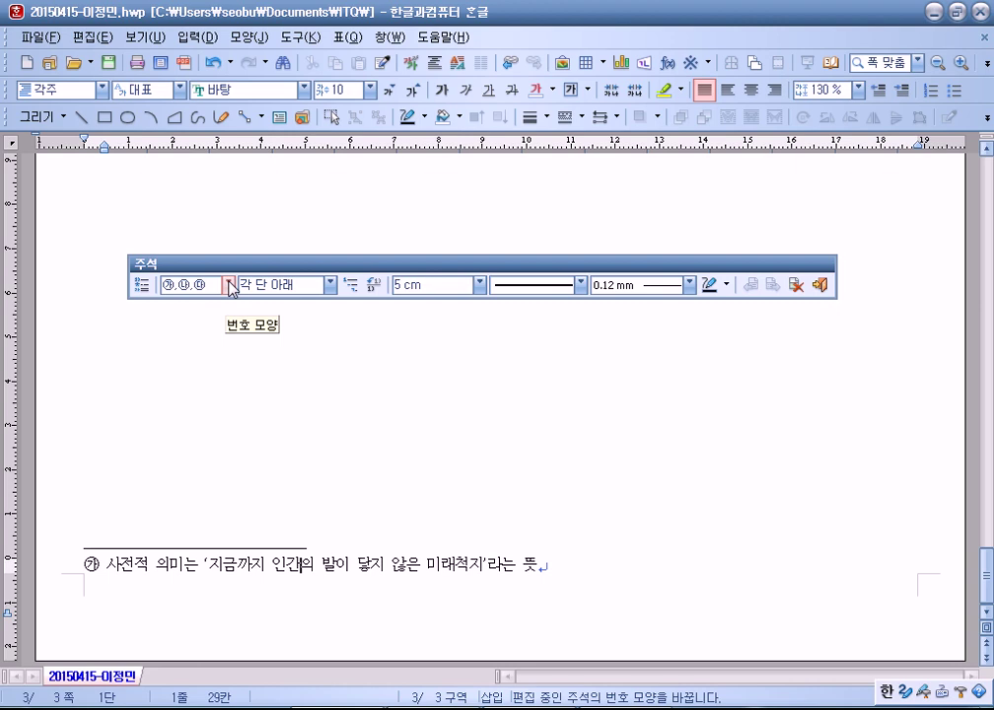
click(819, 285)
Step: Leave one blank line below the last paragraph and place the cursor on the line after it
click(110, 311)
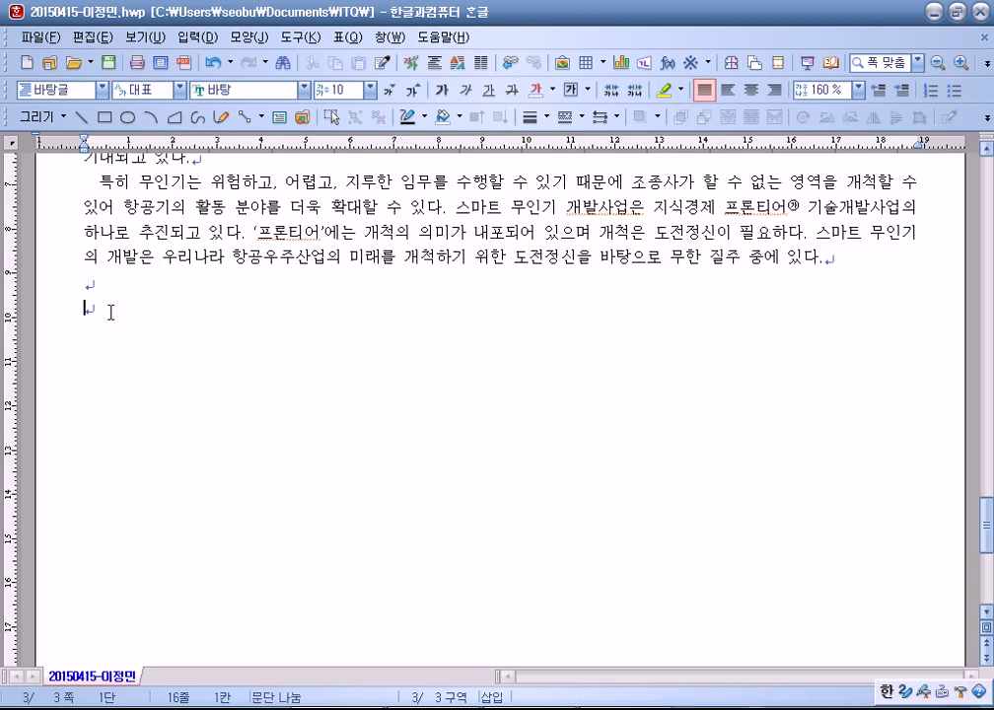
scroll(143, 351, up, 1)
scroll(143, 351, up, 3)
scroll(143, 351, up, 1)
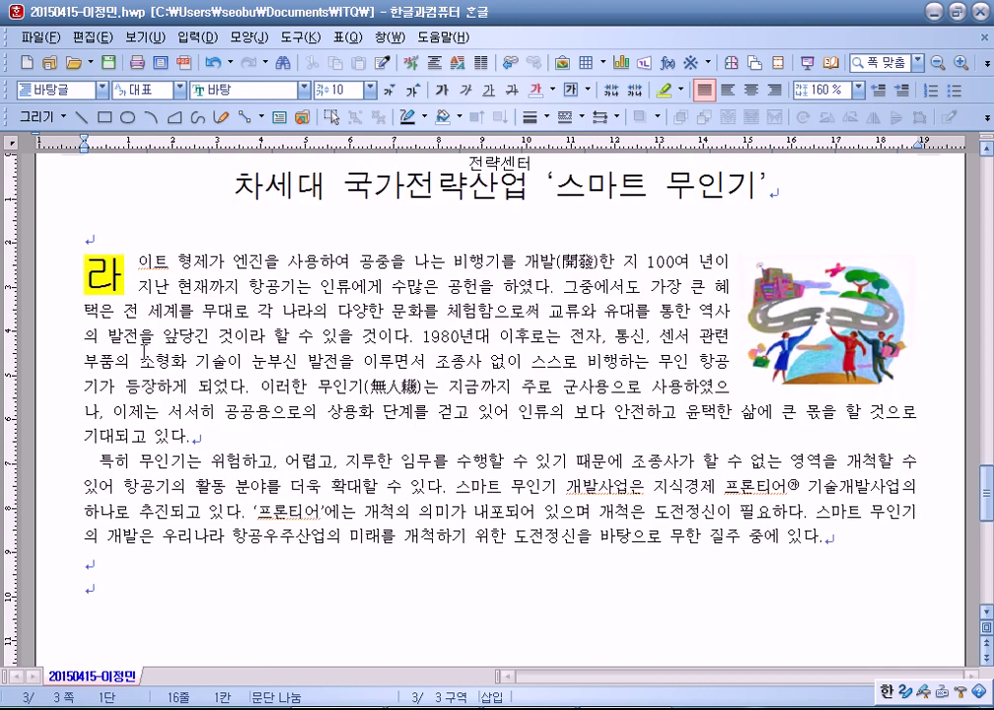
scroll(148, 353, down, 3)
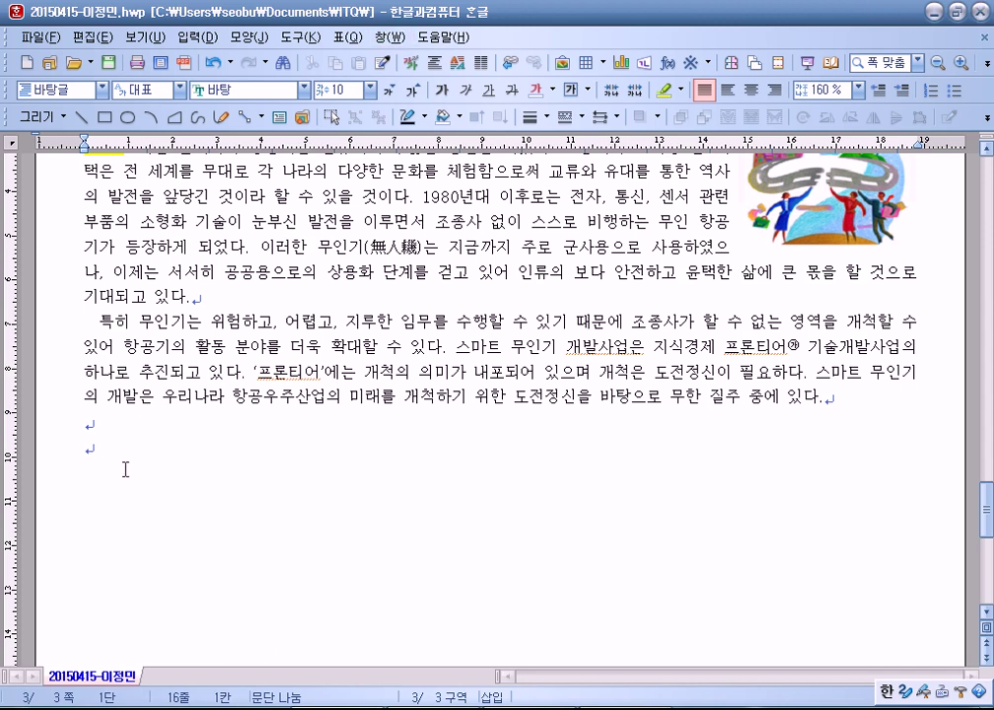
scroll(126, 465, down, 2)
click(176, 285)
key(Left)
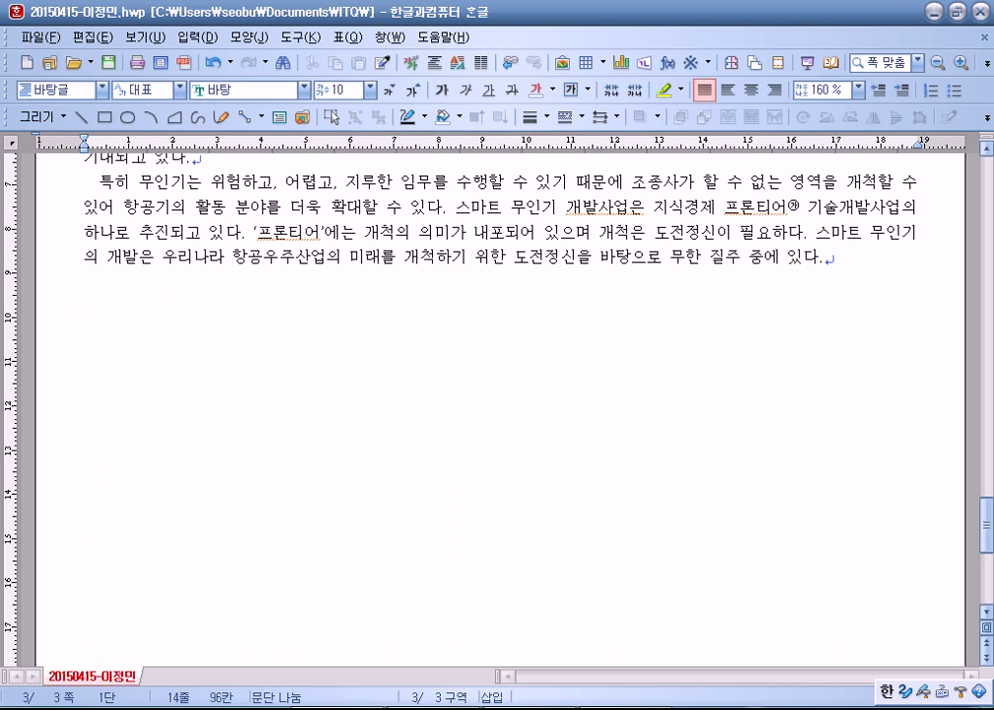
key(Down)
key(Down)
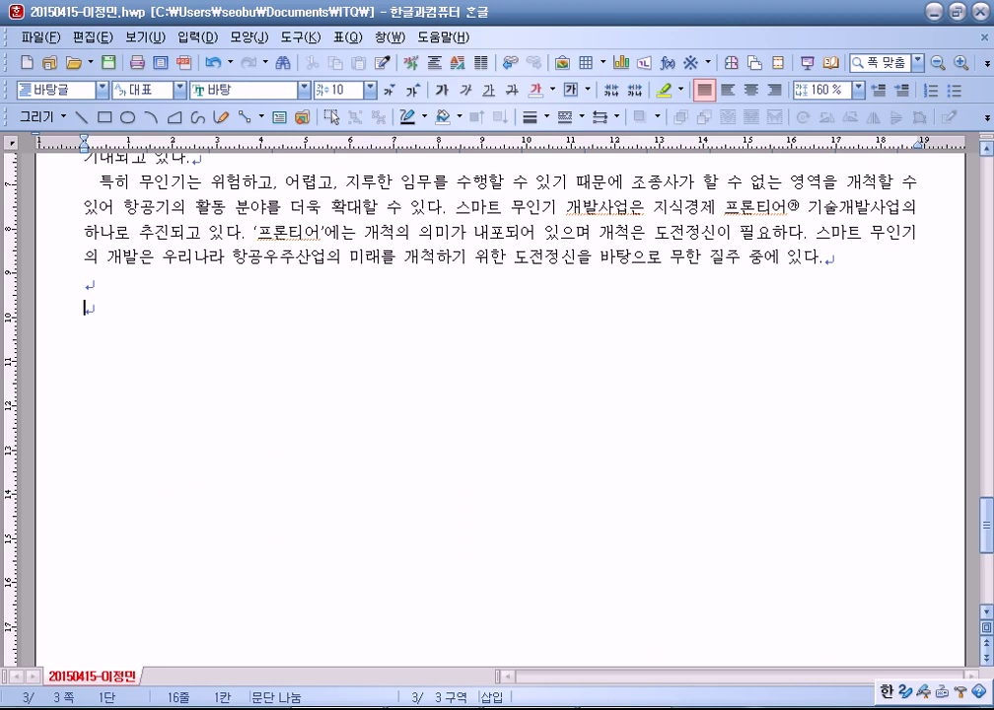
click(708, 63)
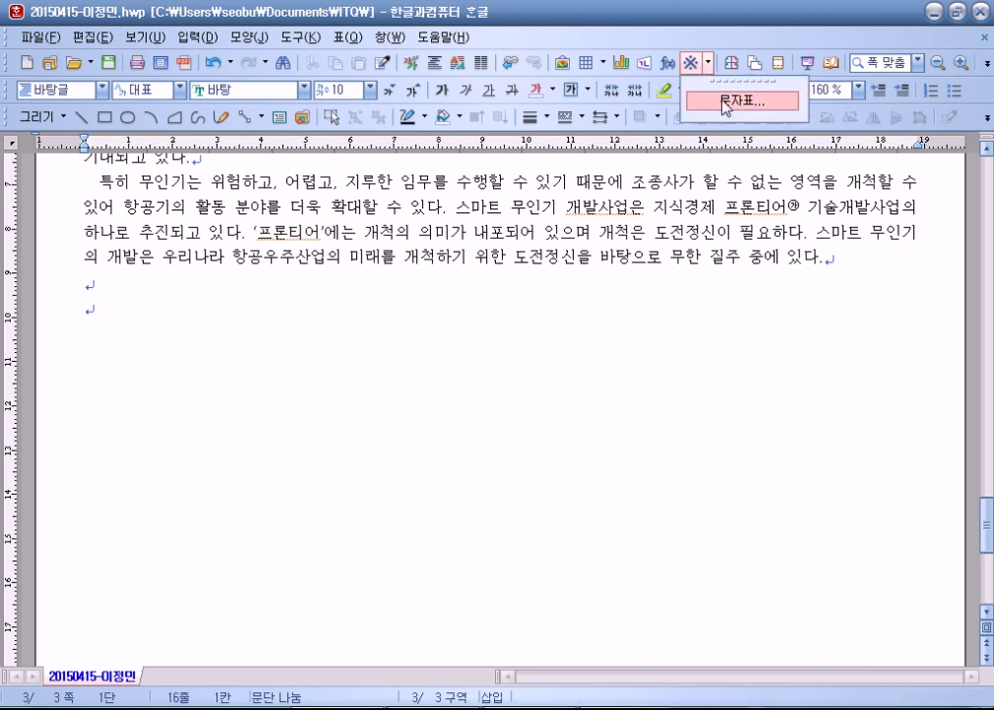
click(725, 102)
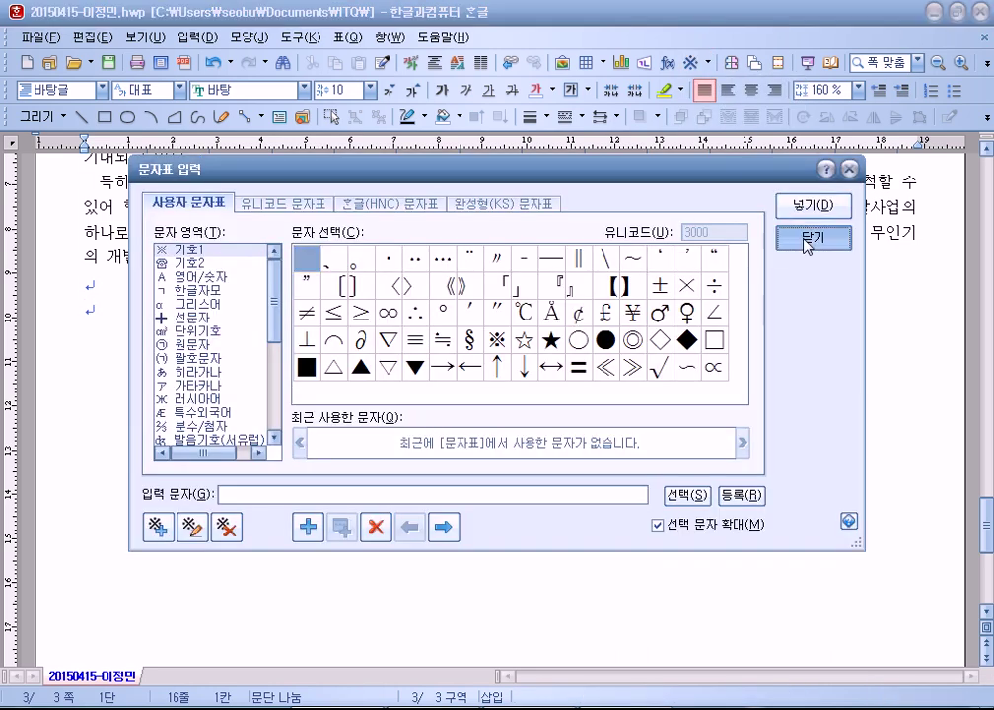
click(809, 237)
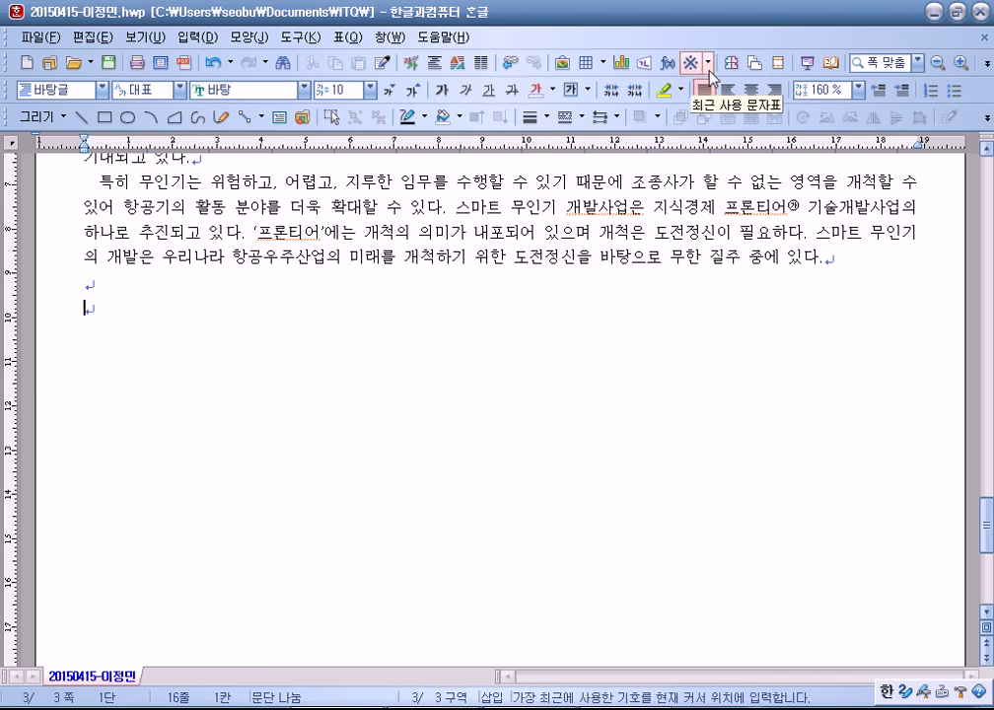
Step: Open the character map for the line below the article and look over the quotation marks among the 기호1 symbols
click(708, 63)
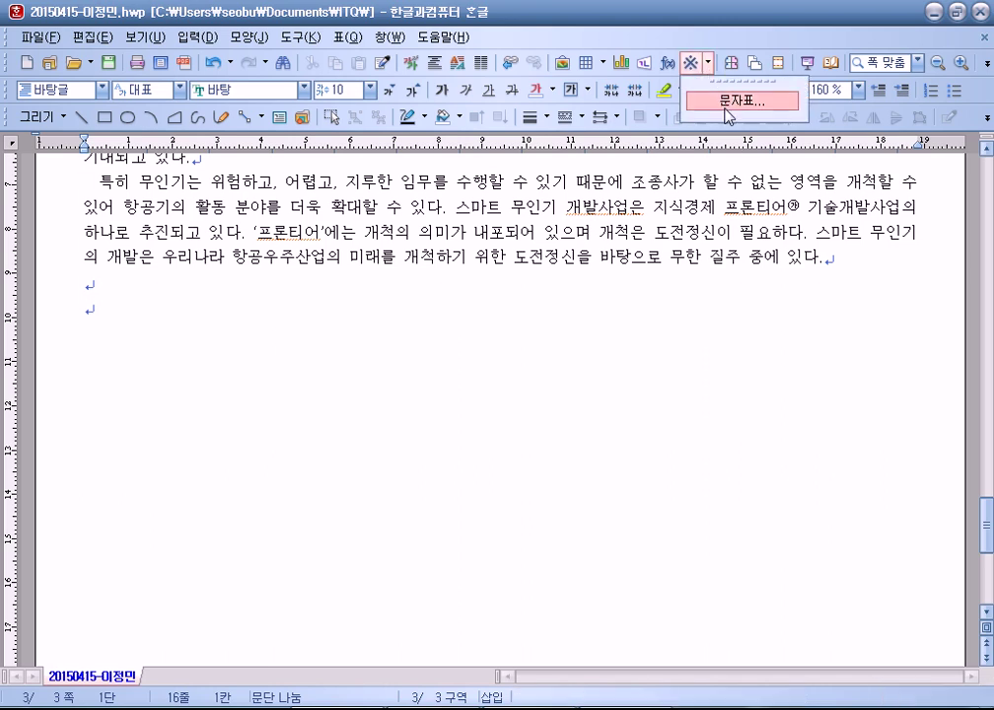
click(726, 104)
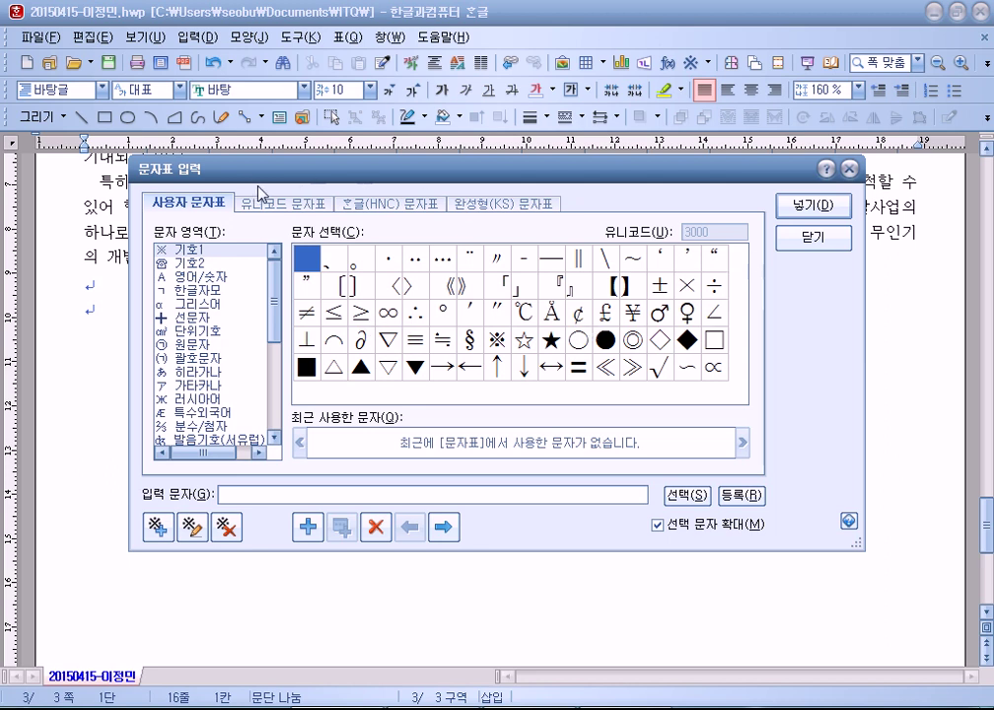
drag(248, 178, 291, 71)
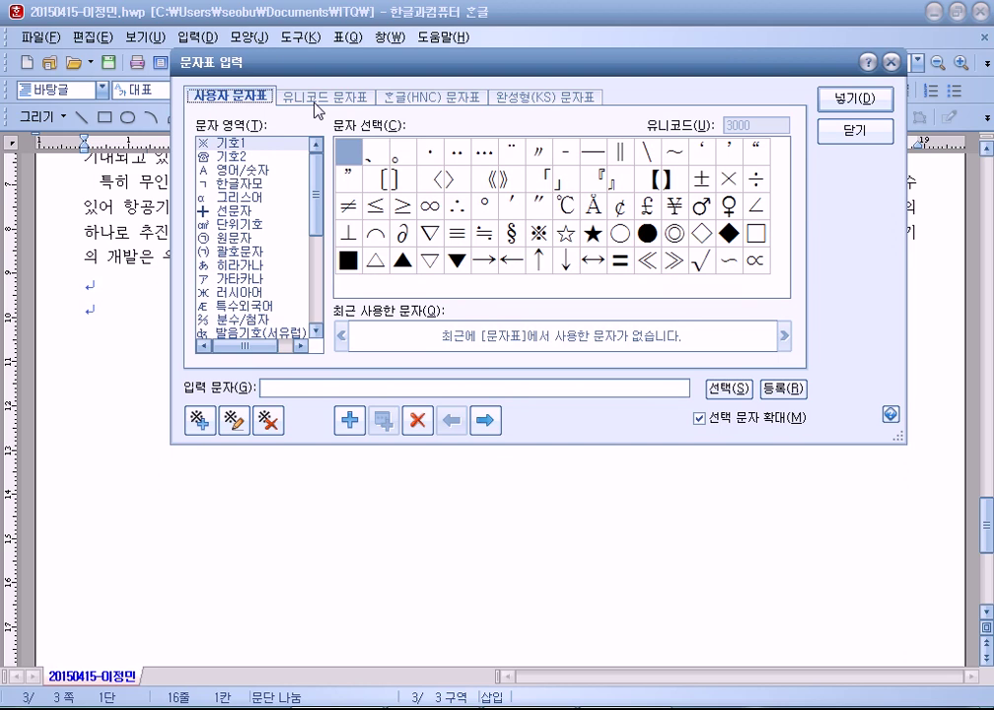
click(701, 150)
click(728, 150)
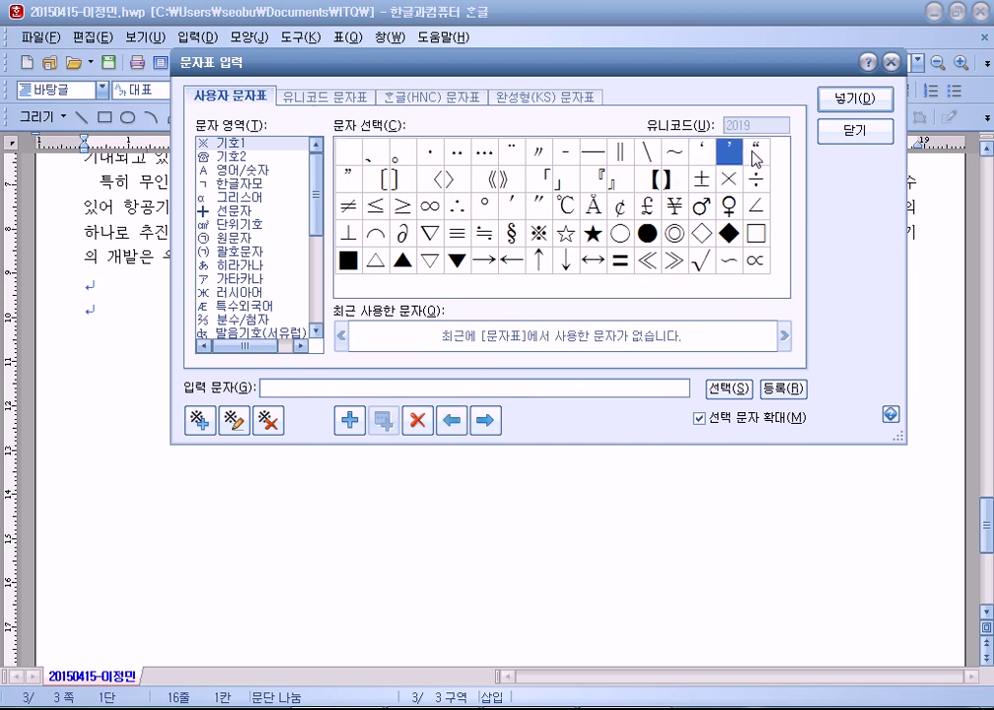
click(755, 154)
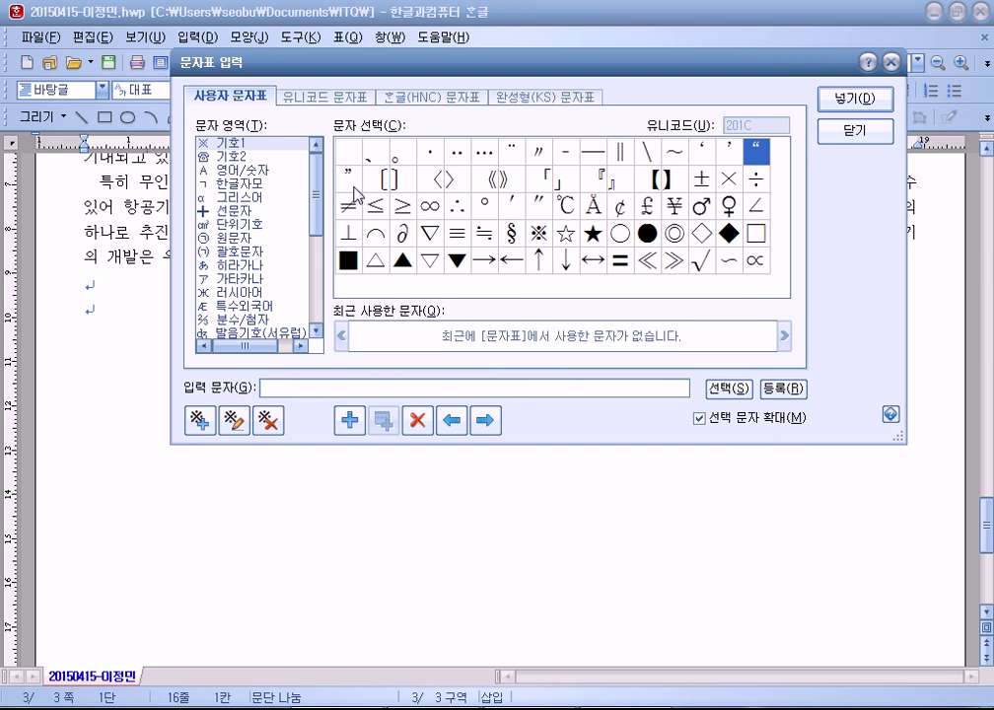
Step: Compare the 유니코드, HNC and 완성형(KS) character tables, and return to the HNC table
click(300, 100)
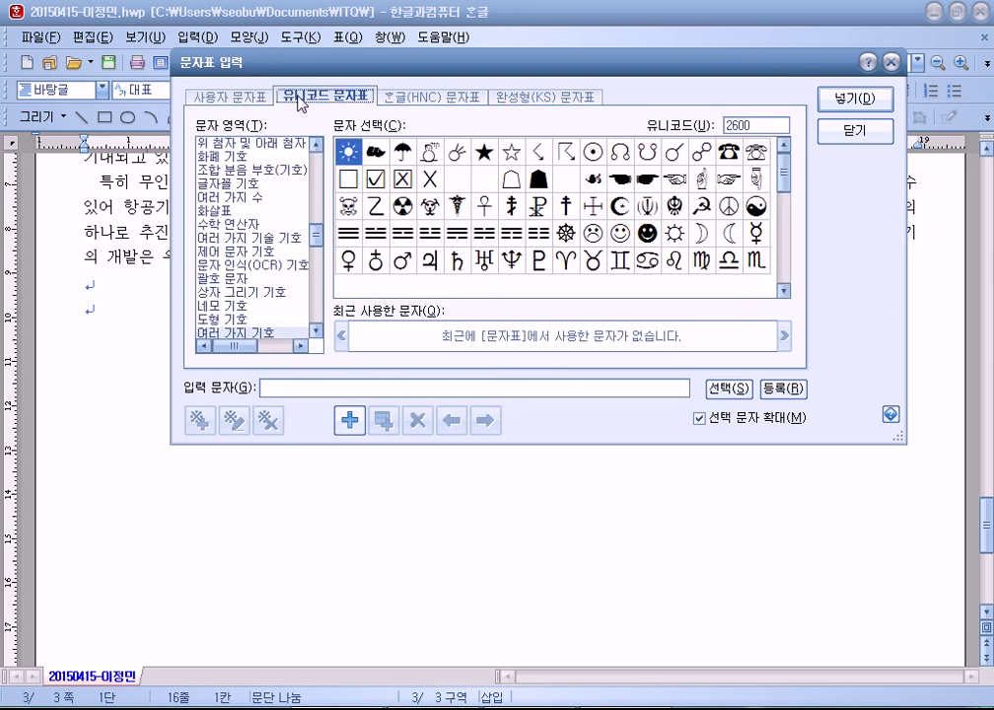
click(430, 99)
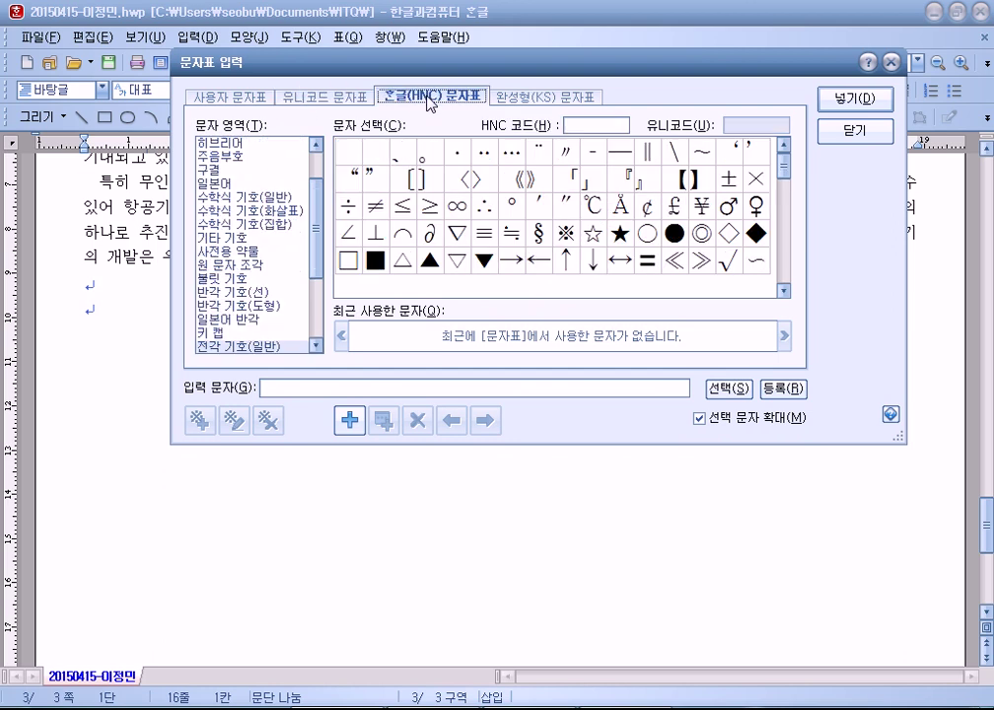
click(520, 98)
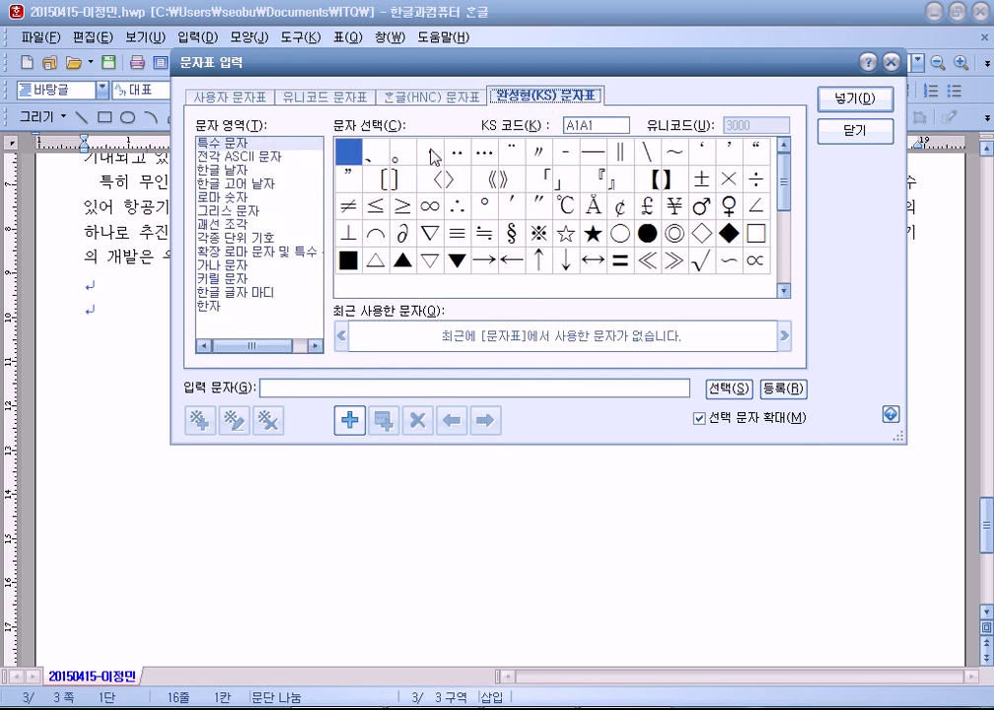
click(440, 99)
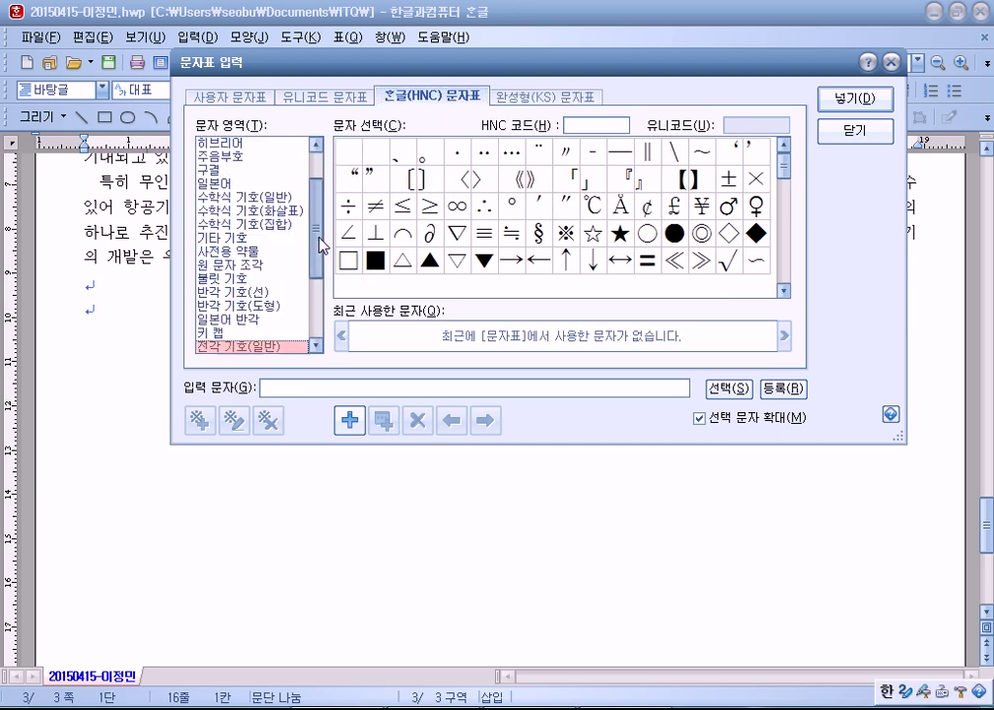
Step: Examine the symbols of the 전각 기호(일반) group in the HNC table and compare them with the 전각 기호(로마자) group
drag(317, 244, 316, 278)
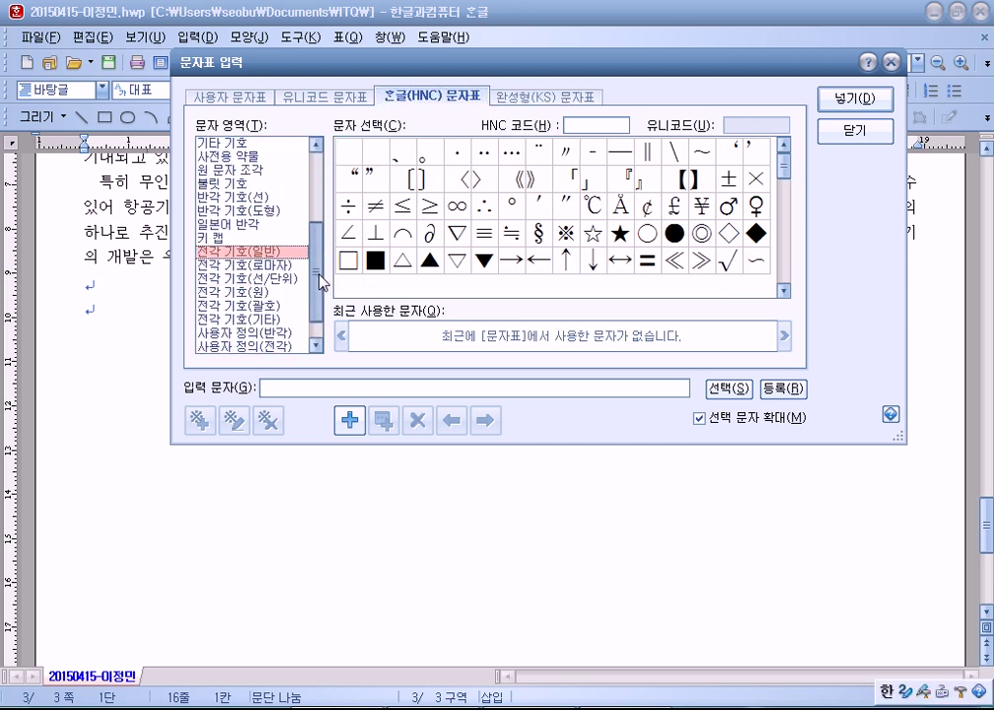
click(392, 99)
click(215, 258)
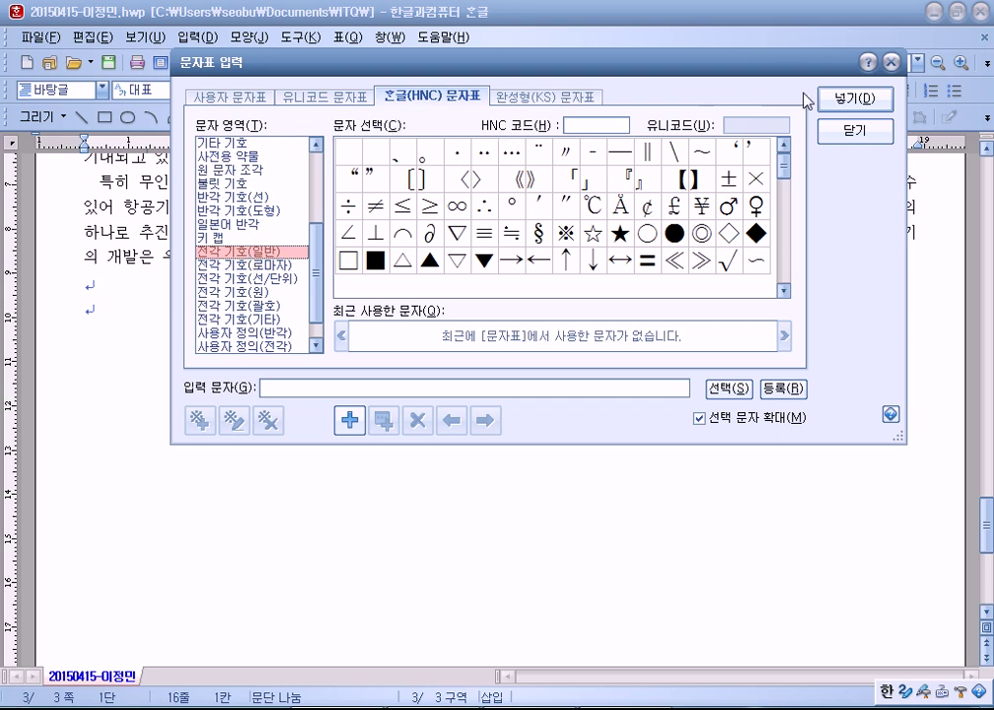
drag(621, 62, 613, 117)
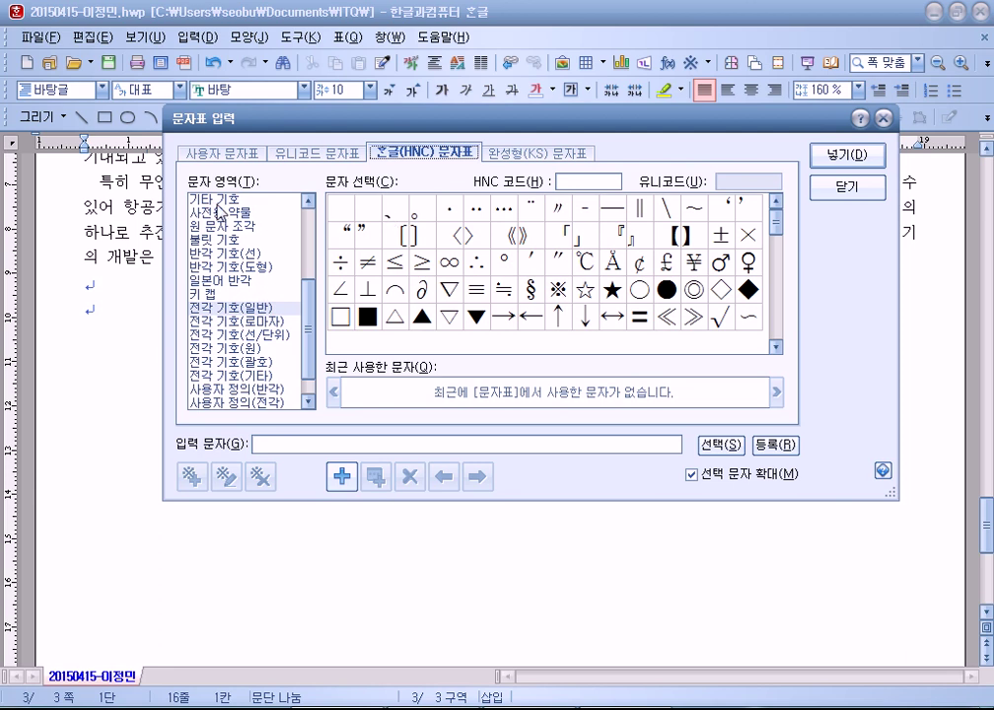
click(213, 309)
click(233, 324)
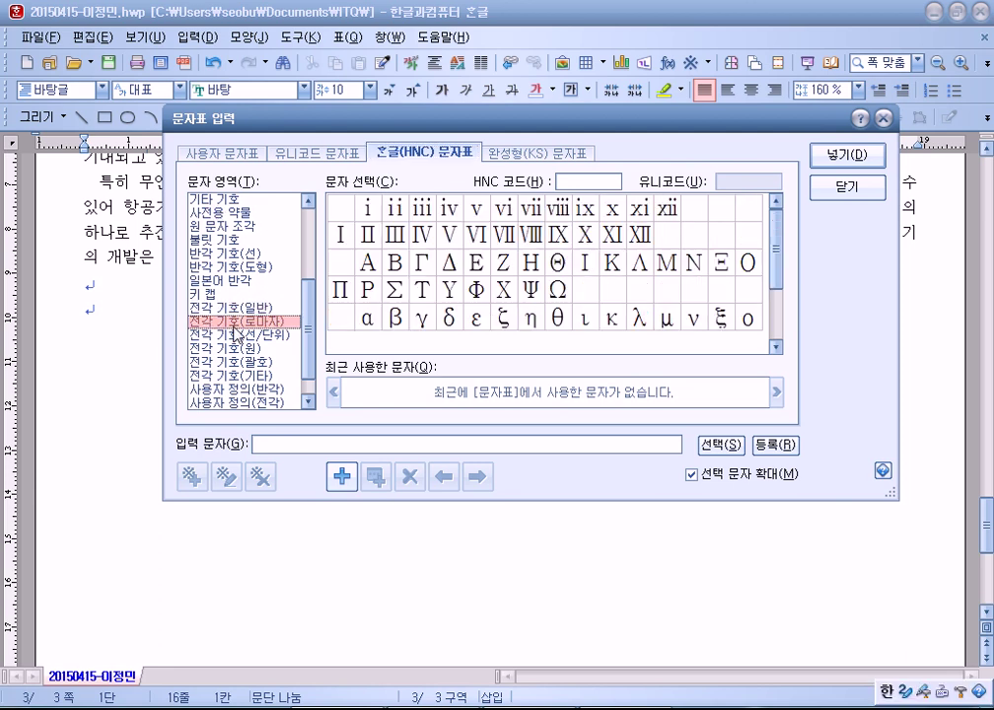
click(229, 309)
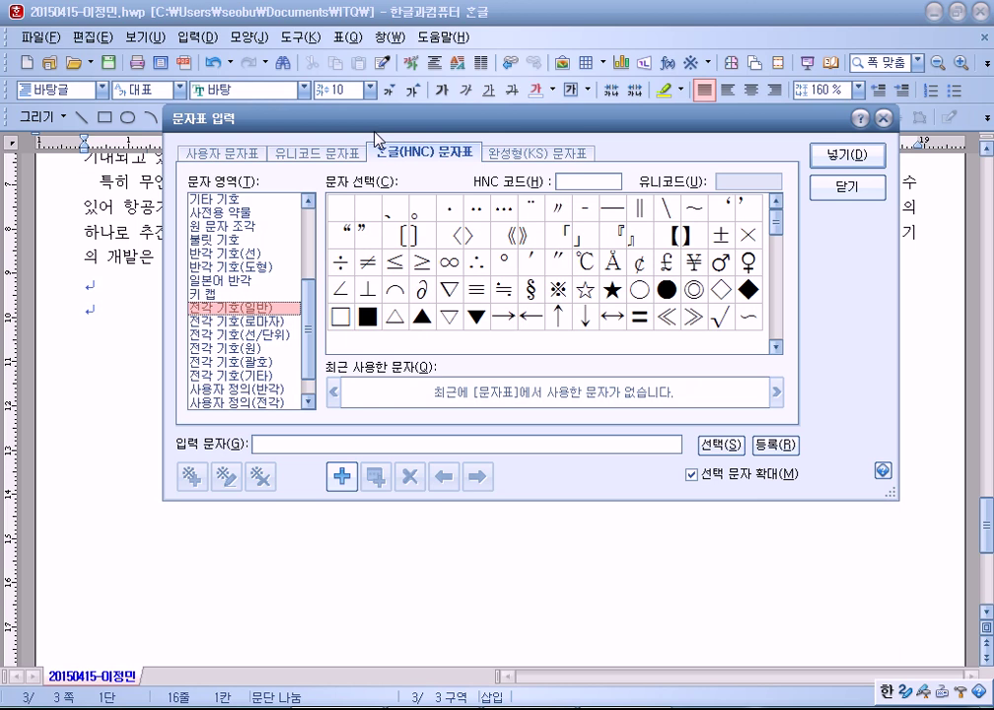
Step: Browse the HNC table's groups, including 영문 및 라틴어, 그리스어, 러시아어, 일본어 and 수학식 기호(집합), and return to 전각 기호(일반)
click(405, 155)
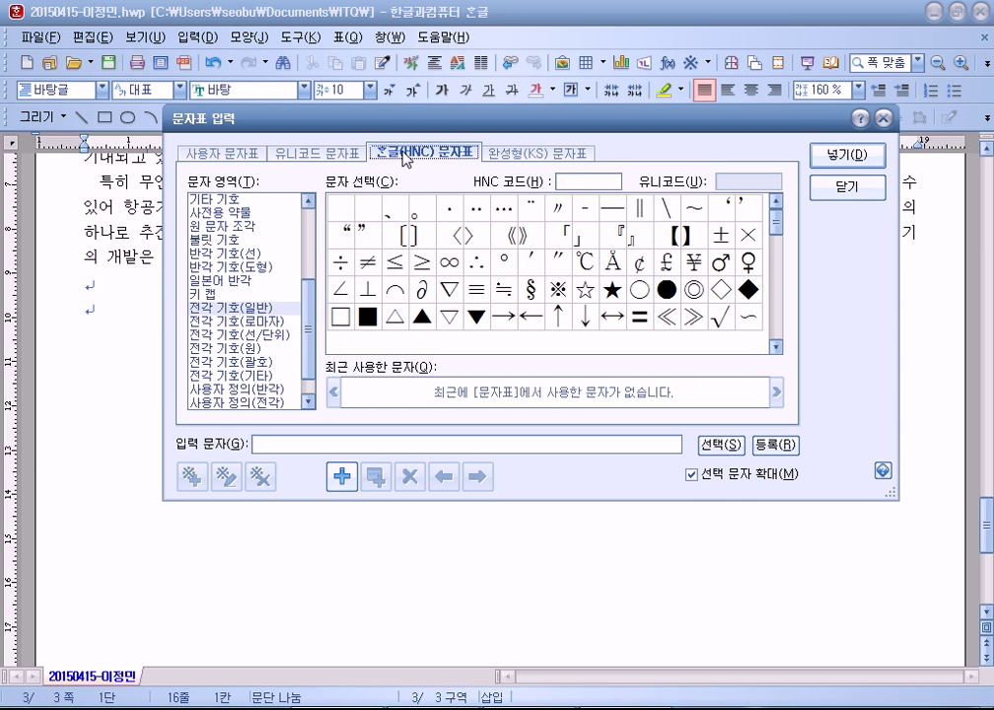
click(331, 155)
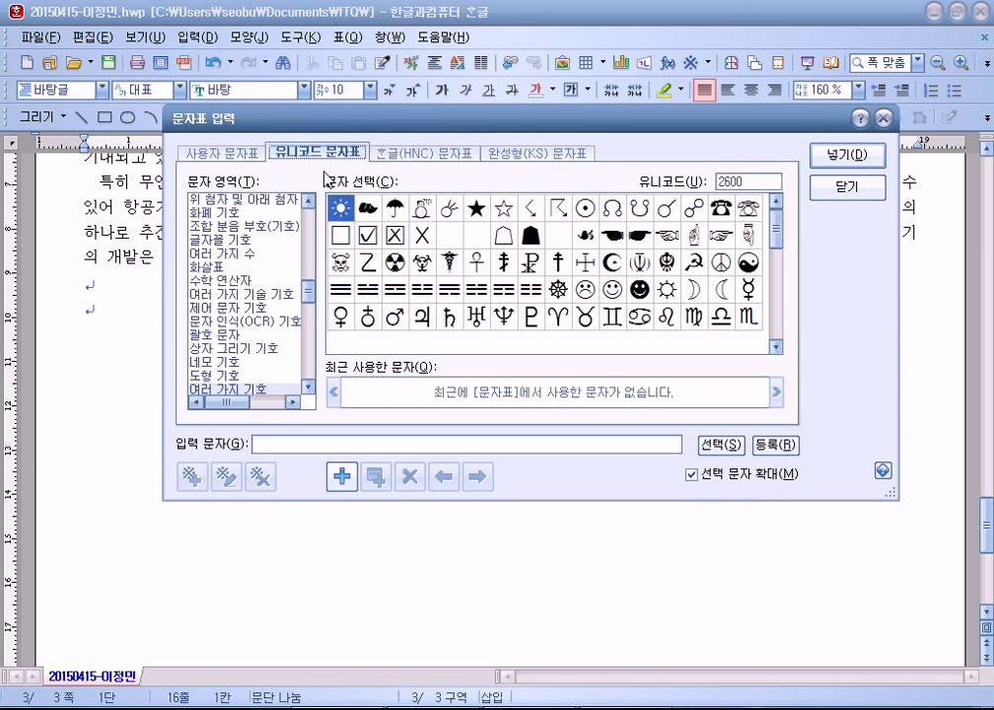
click(397, 154)
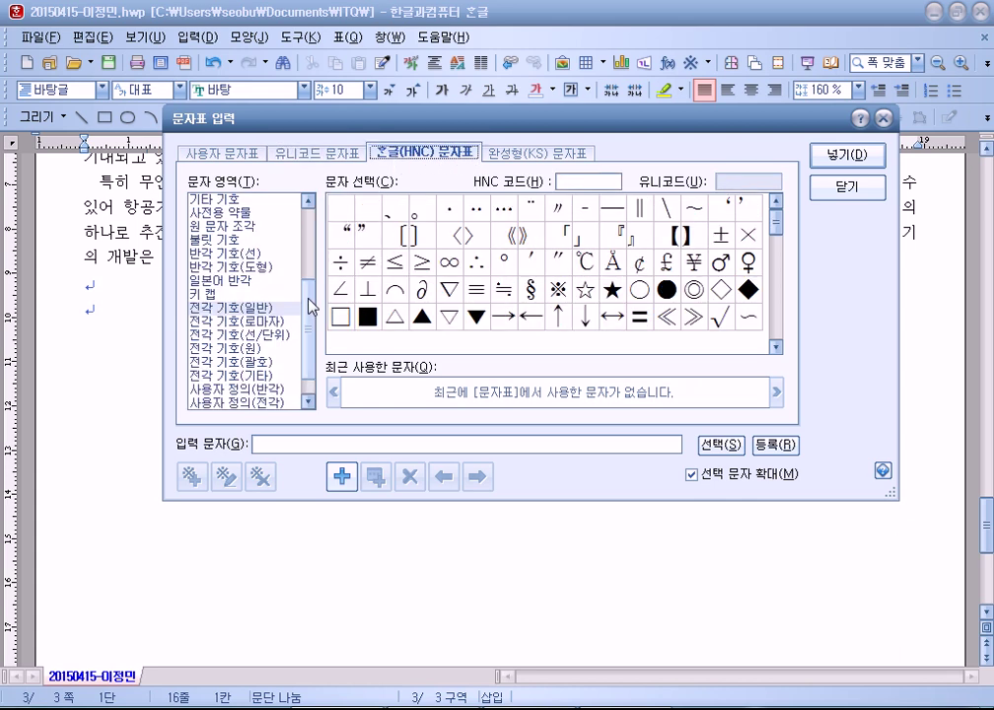
scroll(252, 212, up, 4)
click(246, 199)
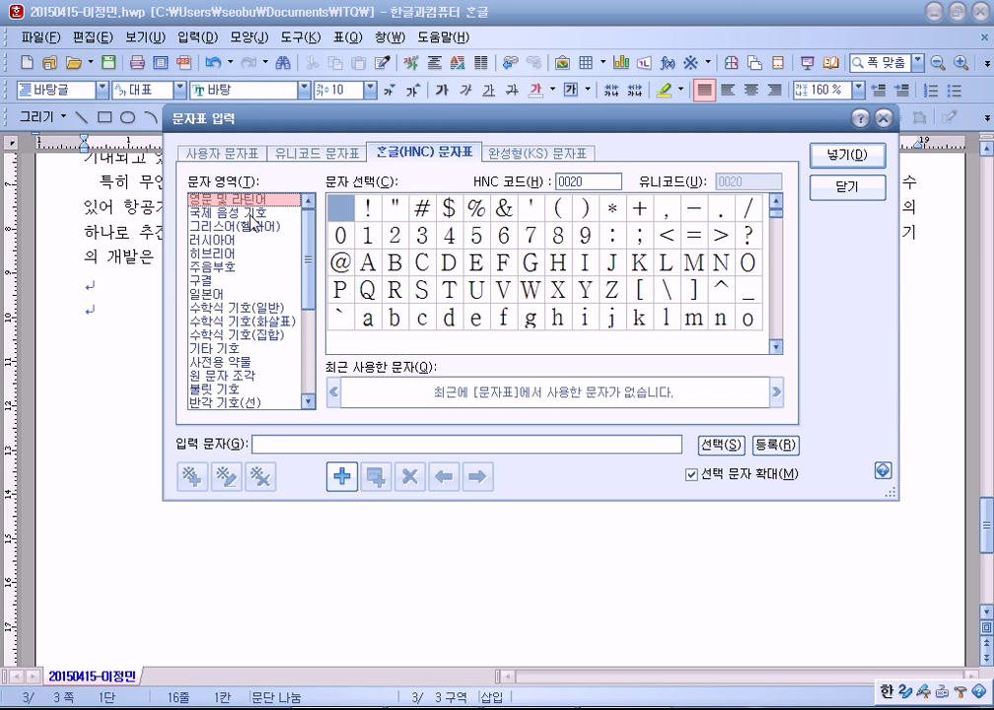
click(248, 225)
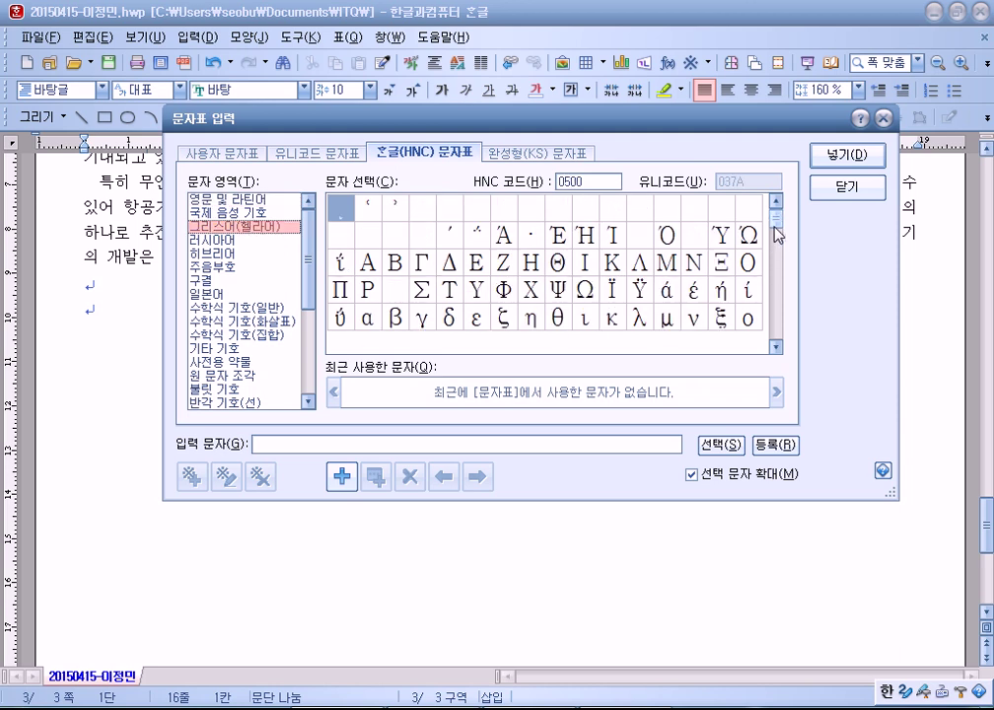
drag(778, 225, 778, 279)
click(222, 240)
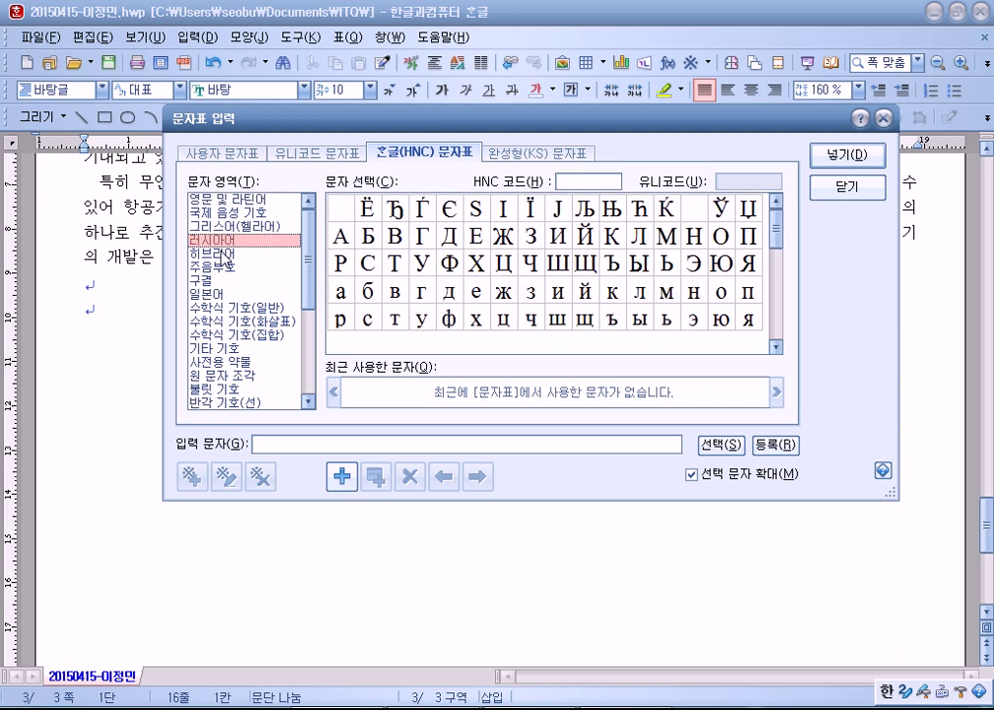
click(219, 254)
click(209, 293)
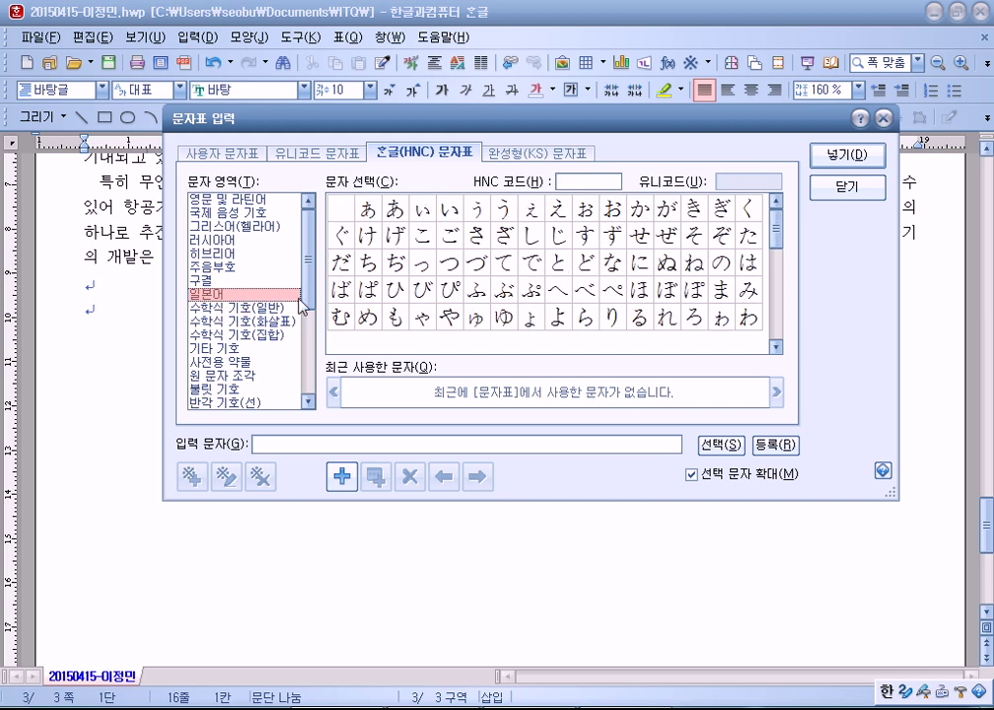
mouse_move(772, 234)
mouse_down()
mouse_move(778, 291)
mouse_move(790, 239)
mouse_up()
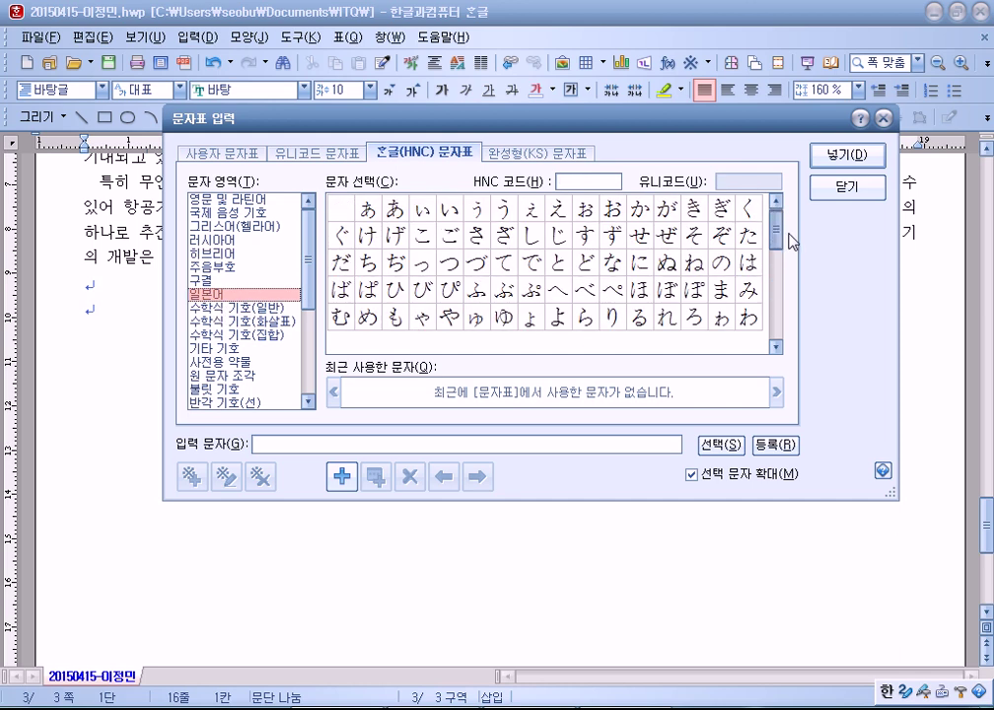
click(237, 335)
scroll(237, 340, down, 3)
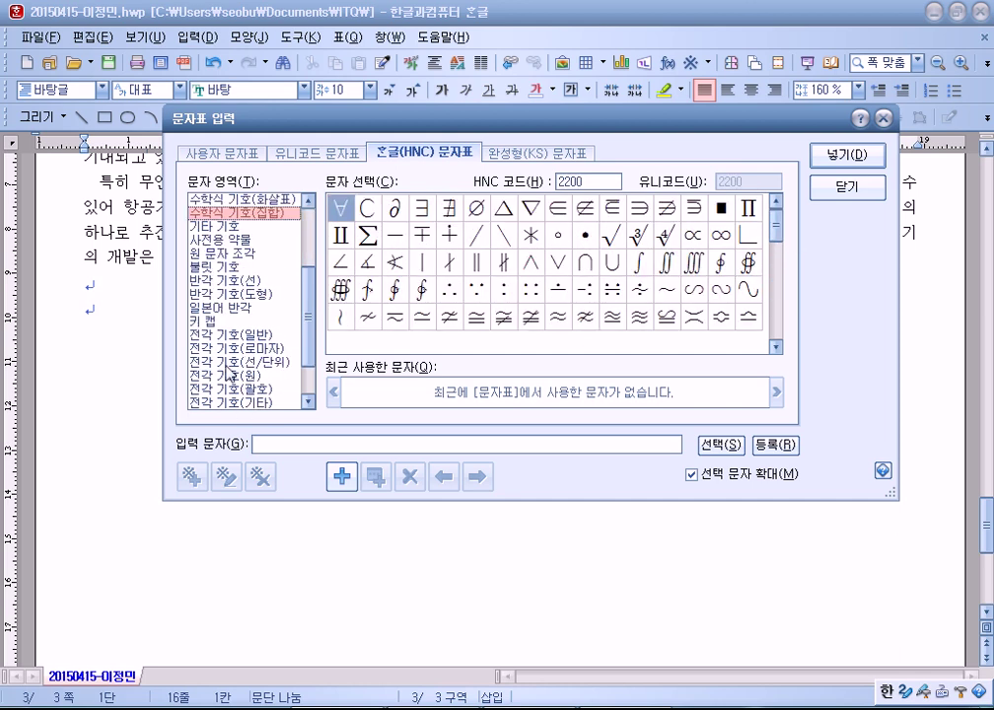
click(215, 334)
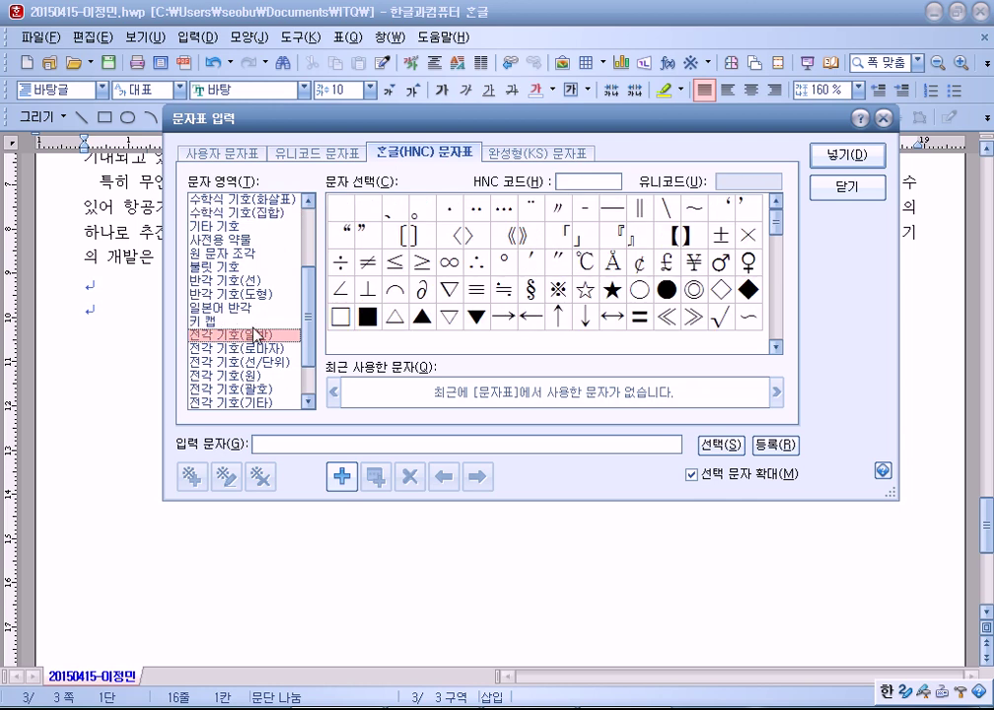
Step: Look through the first groups of the Unicode table, including 라틴 확장-A, 아랍어 and 아르메니아어
click(316, 154)
scroll(246, 246, up, 10)
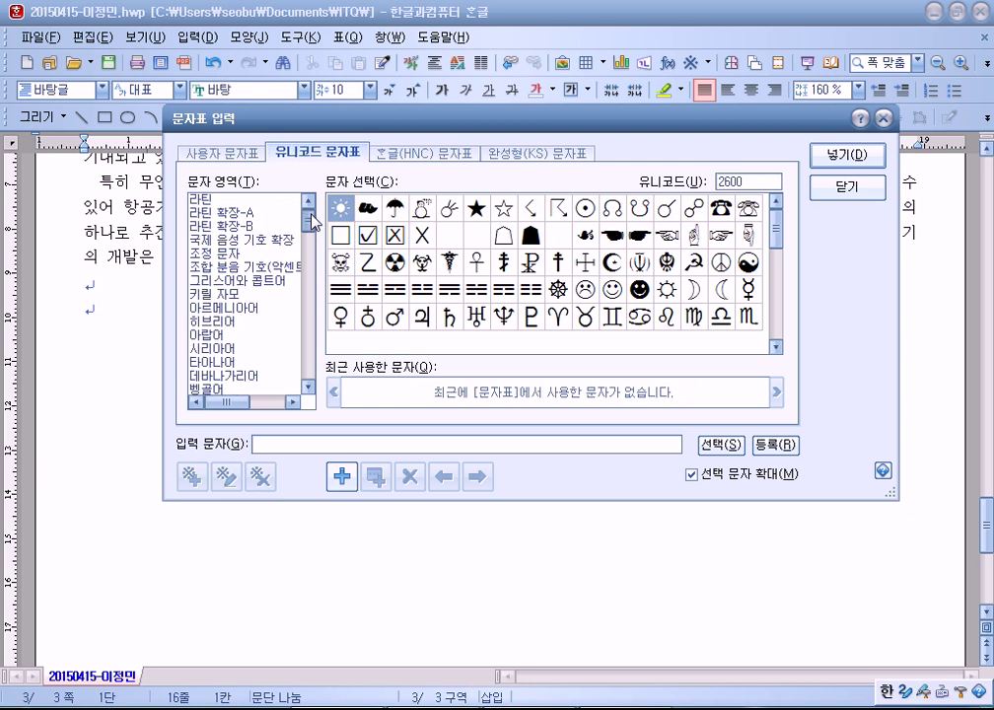
click(237, 214)
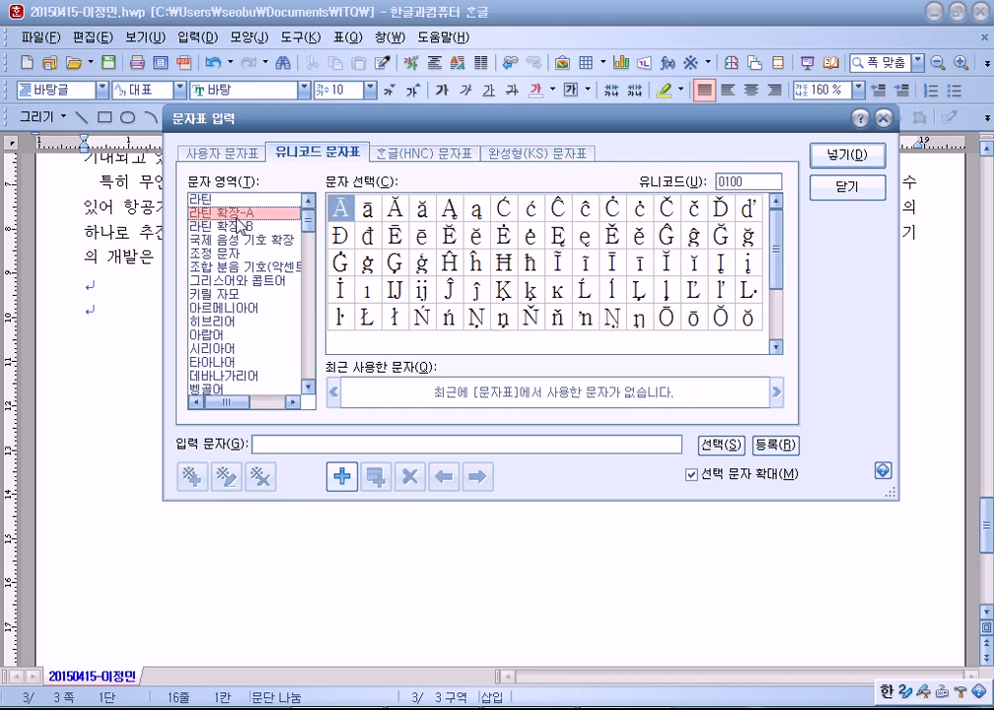
click(217, 322)
click(217, 336)
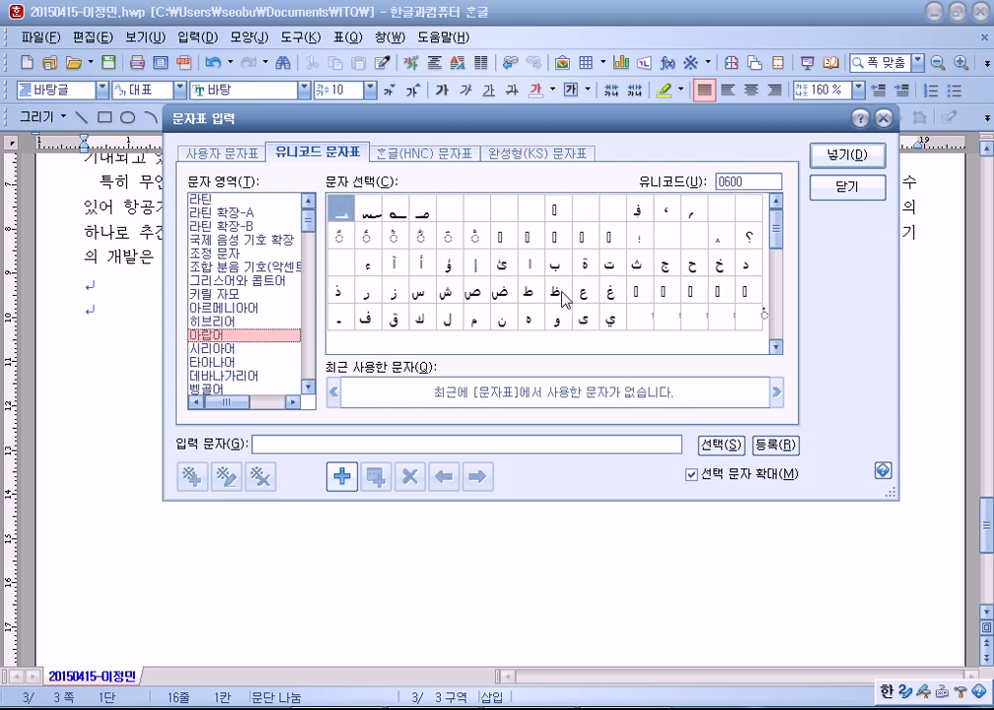
click(241, 309)
Step: Look through the Asian scripts in the Unicode table, including 벵골어, 티베트어 and 미얀마어(버마어)
scroll(241, 313, down, 2)
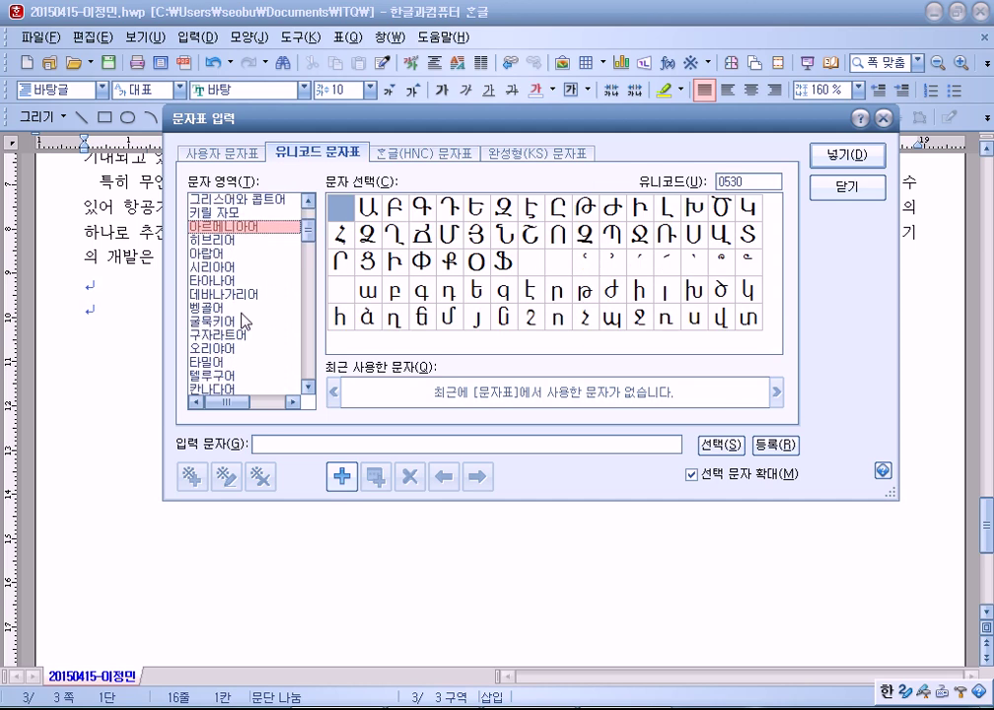
click(241, 311)
scroll(242, 321, down, 1)
scroll(243, 332, down, 1)
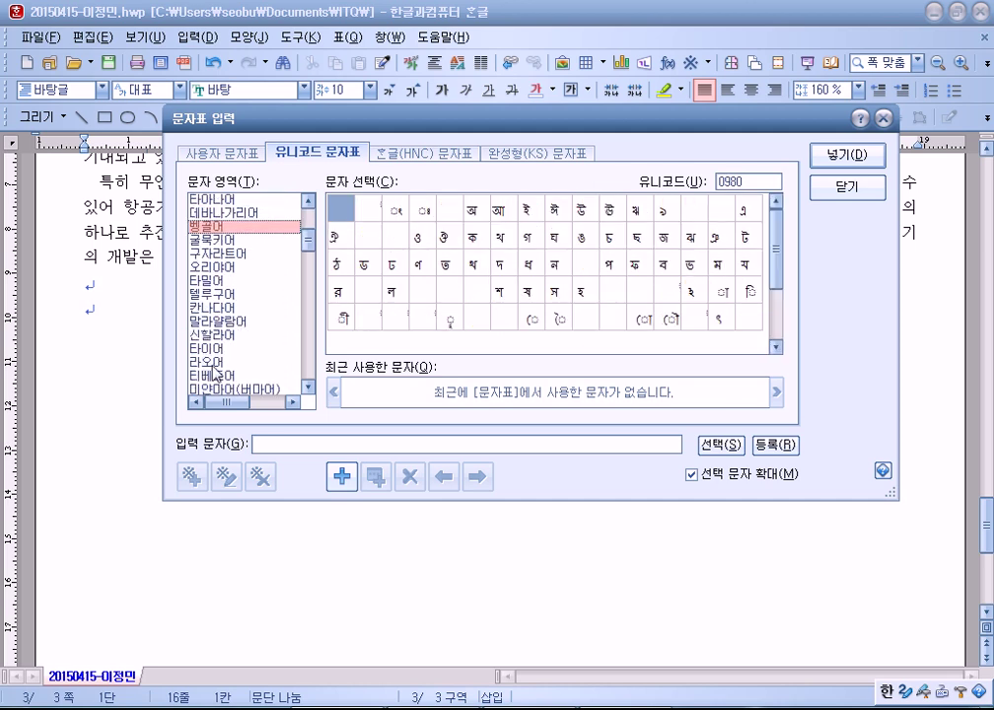
click(217, 362)
click(217, 376)
scroll(242, 335, down, 2)
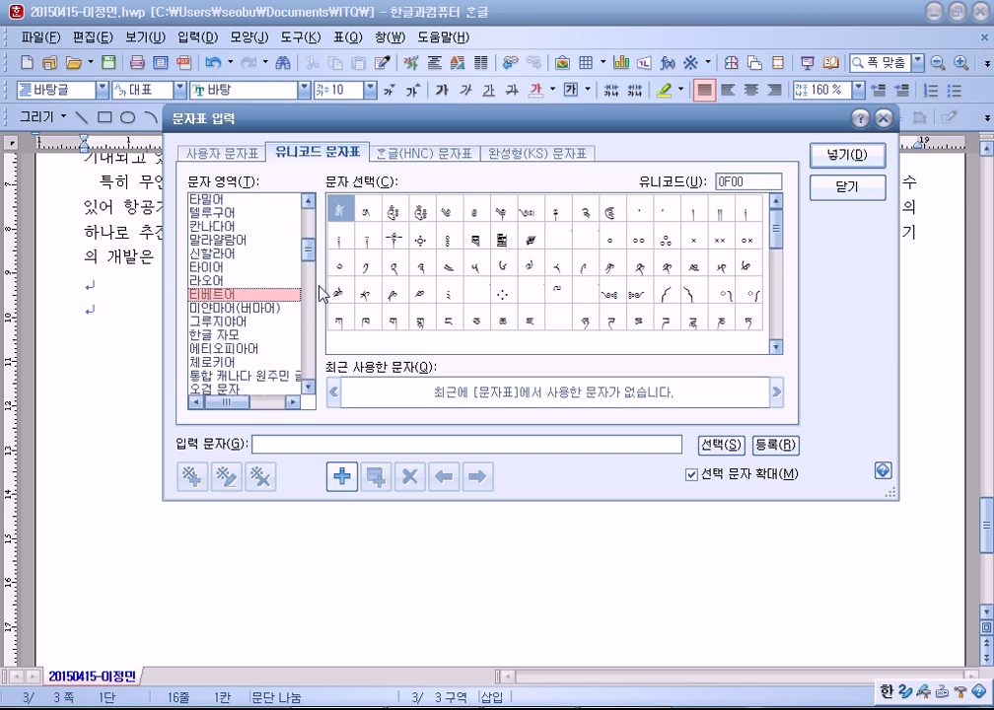
click(222, 323)
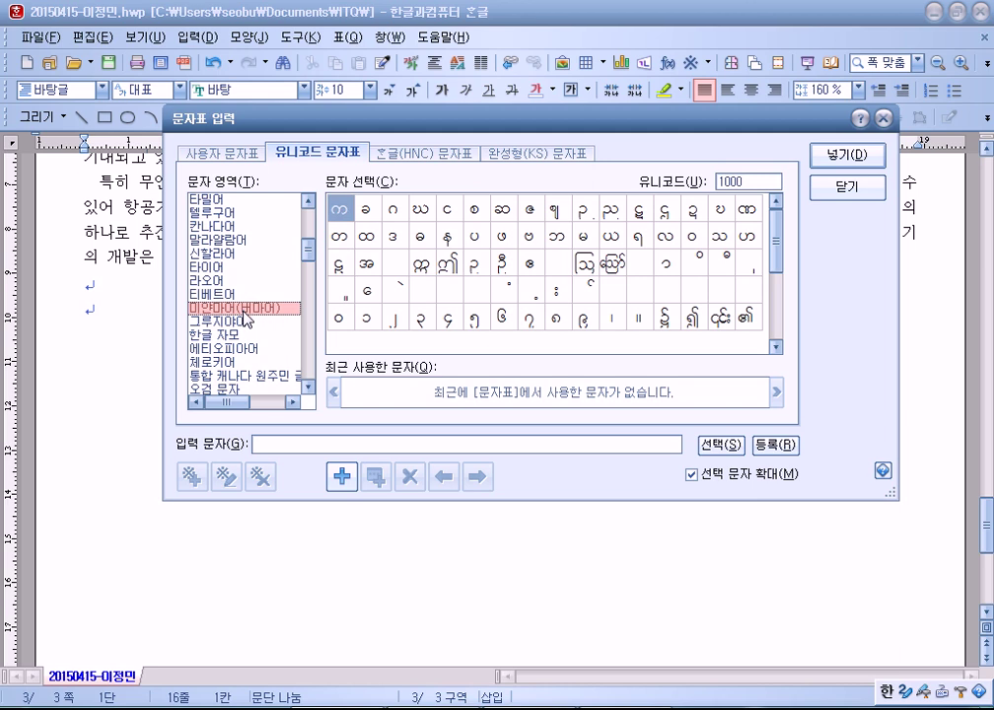
Step: Show the 한글 자모 group of the Unicode table and preview several old Hangul letters, including codes 111B, 112C and 113D
click(219, 335)
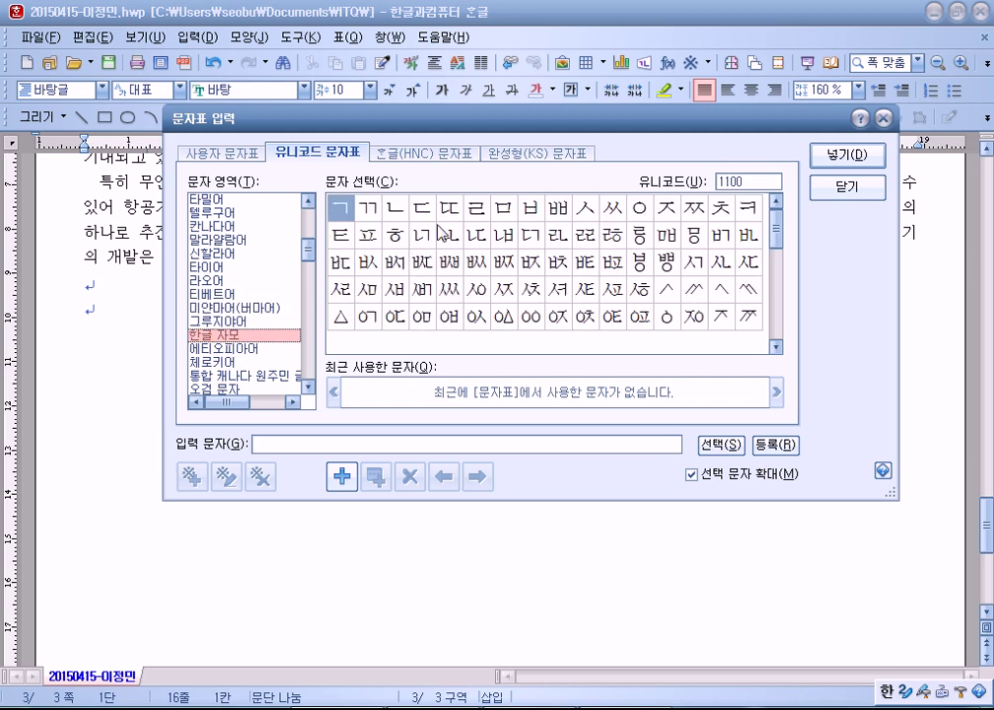
click(642, 243)
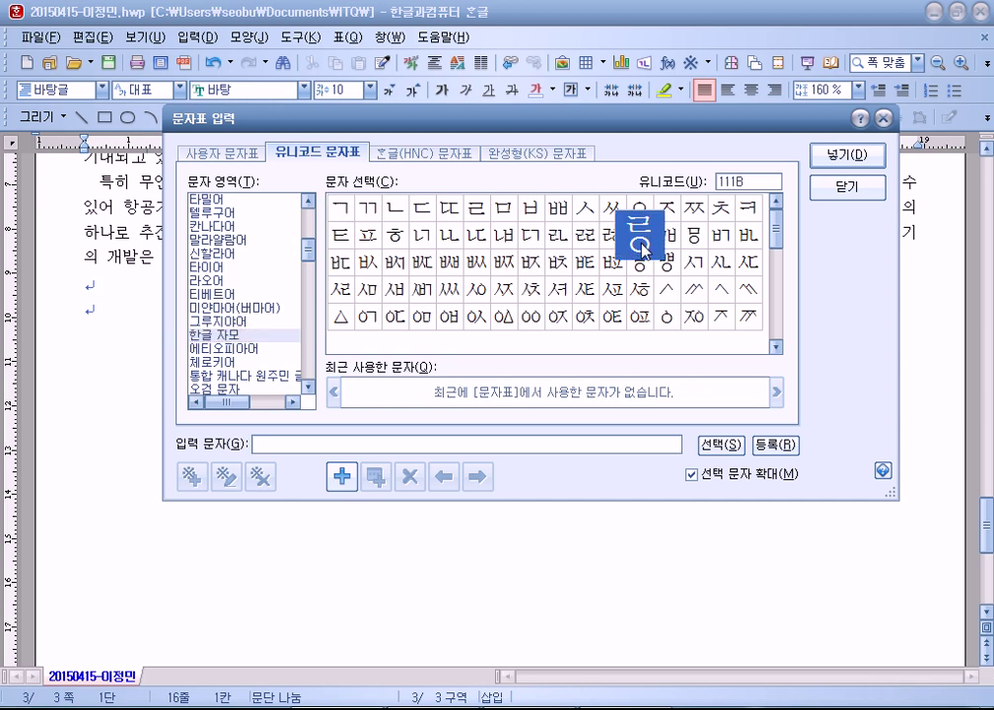
click(586, 236)
click(666, 268)
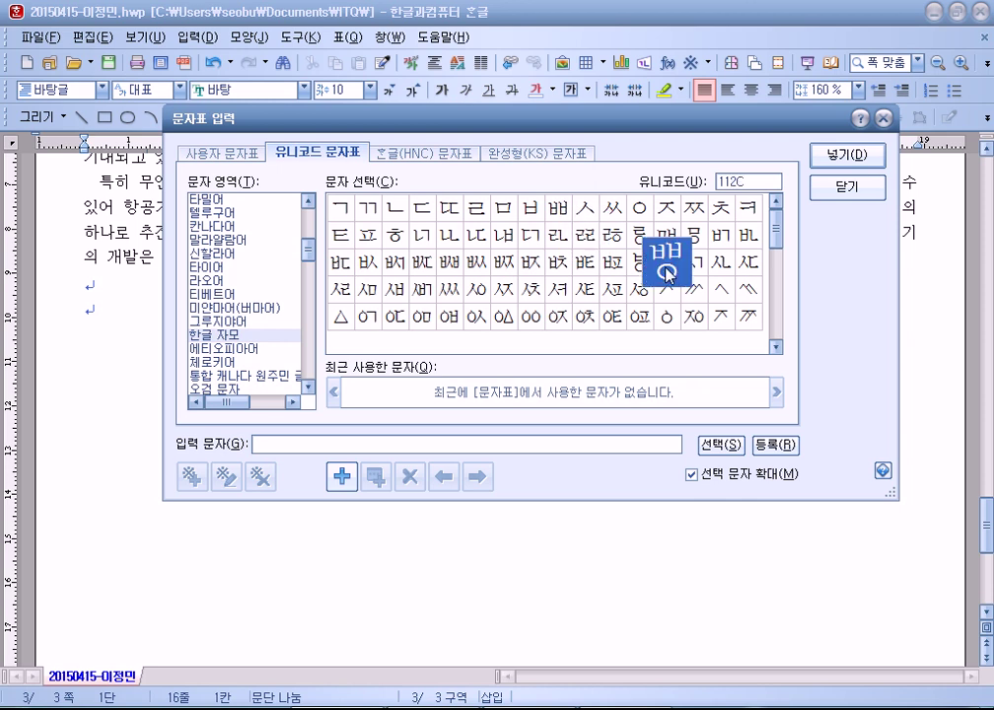
click(697, 292)
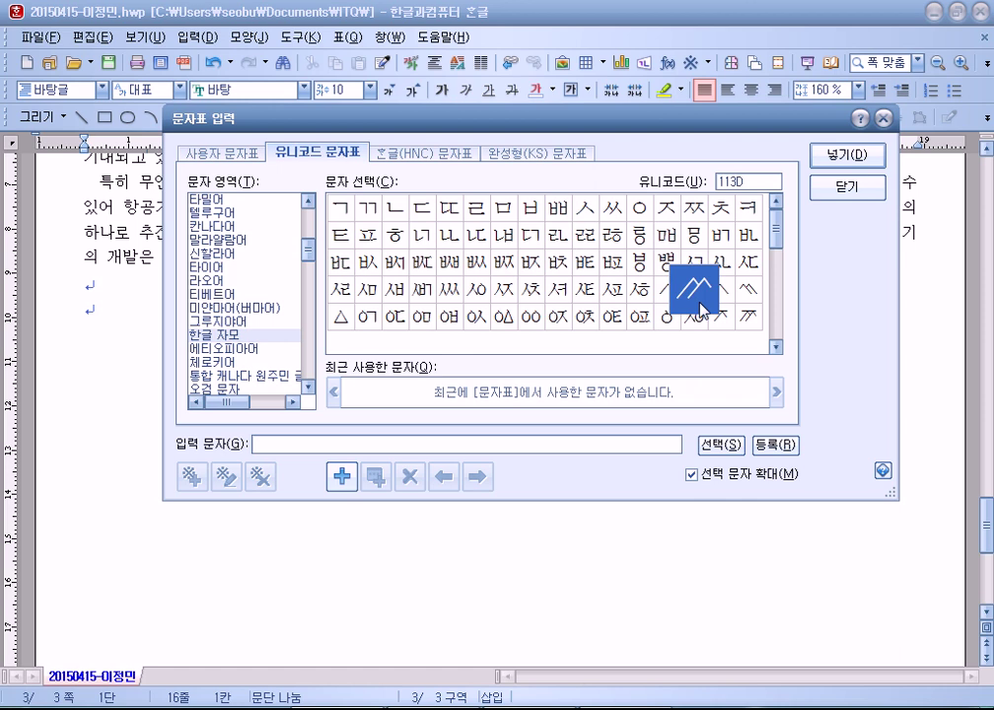
Step: Preview more old Hangul letters in the 한글 자모 group of the Unicode table, including codes 1123 and 11CF
click(755, 292)
click(702, 305)
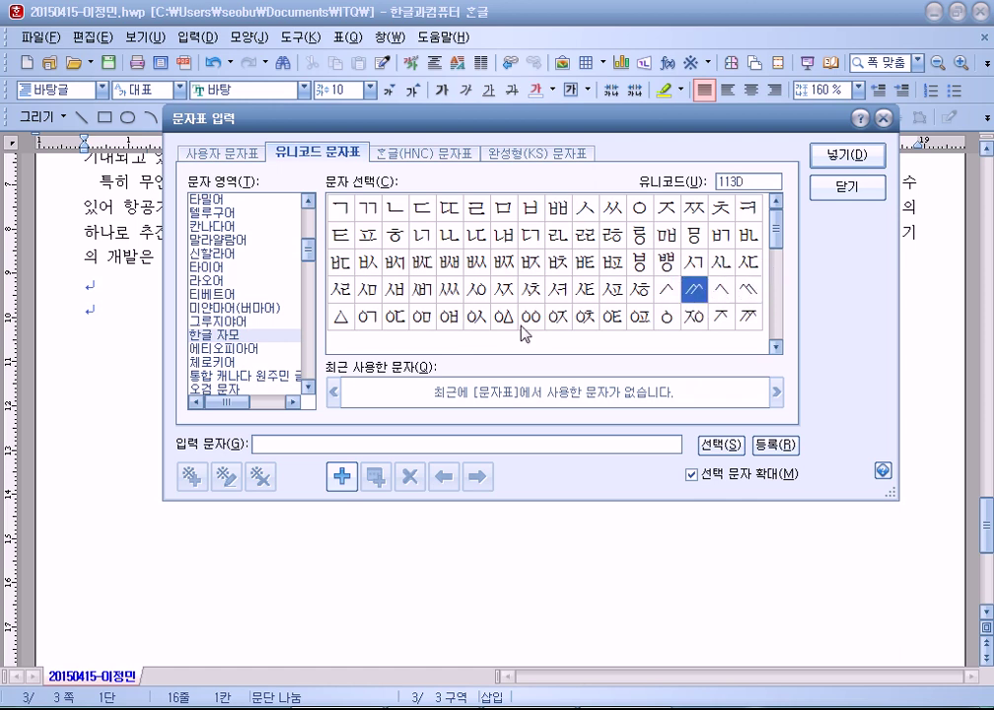
click(432, 271)
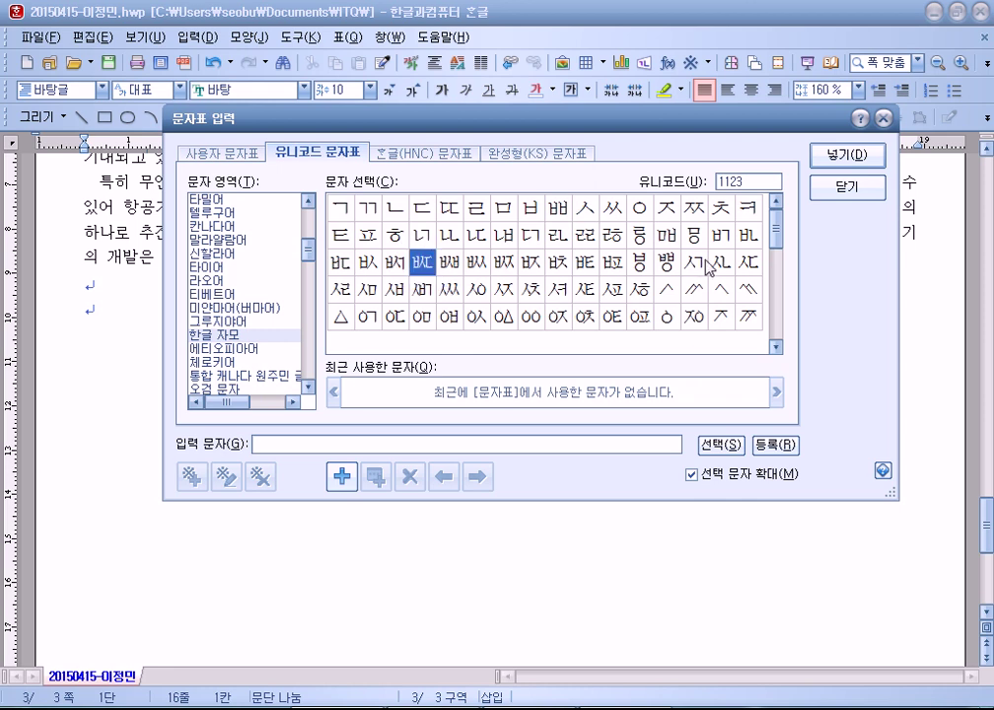
click(775, 294)
drag(773, 291, 776, 317)
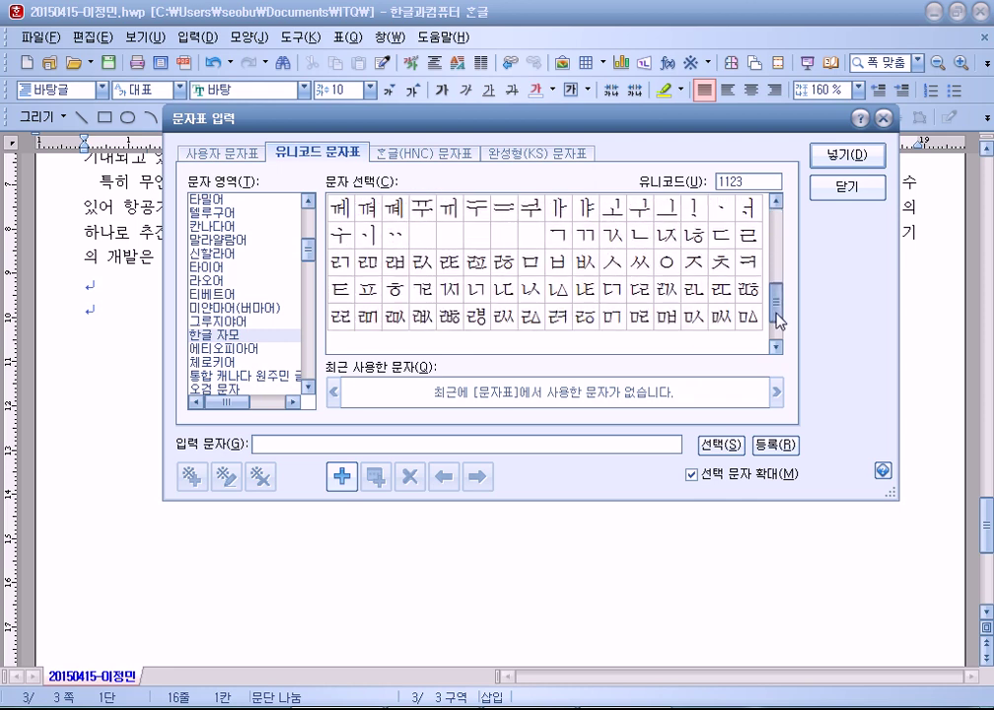
click(749, 291)
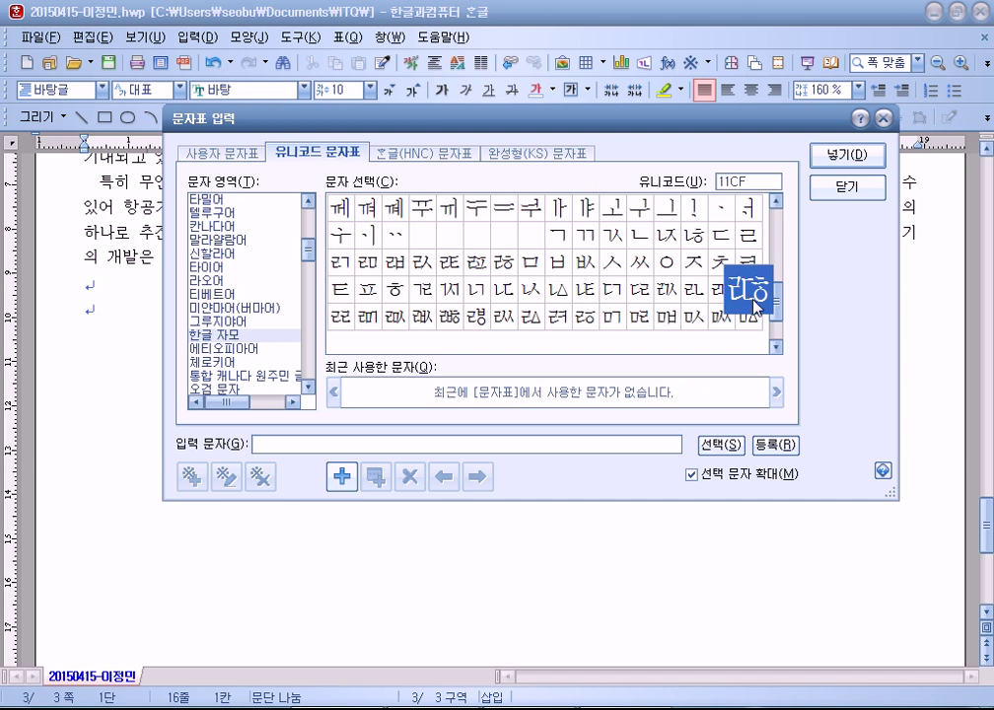
Step: Look through the 에티오피아어, 체로키어 and 오검 문자 groups of the Unicode table
click(260, 348)
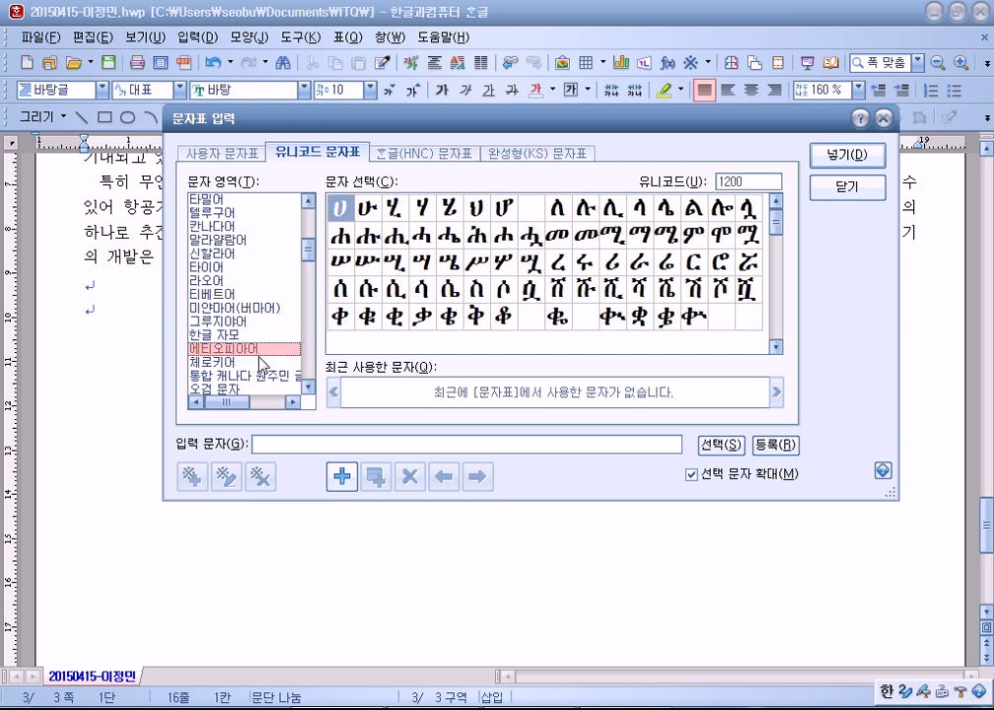
click(233, 362)
scroll(268, 359, down, 3)
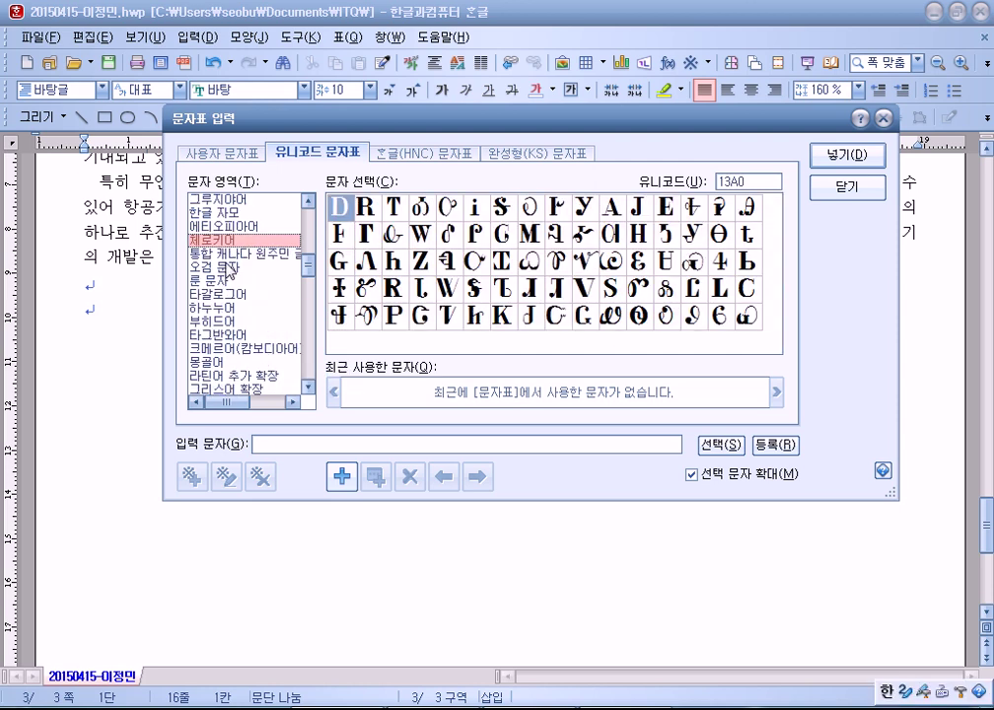
click(221, 266)
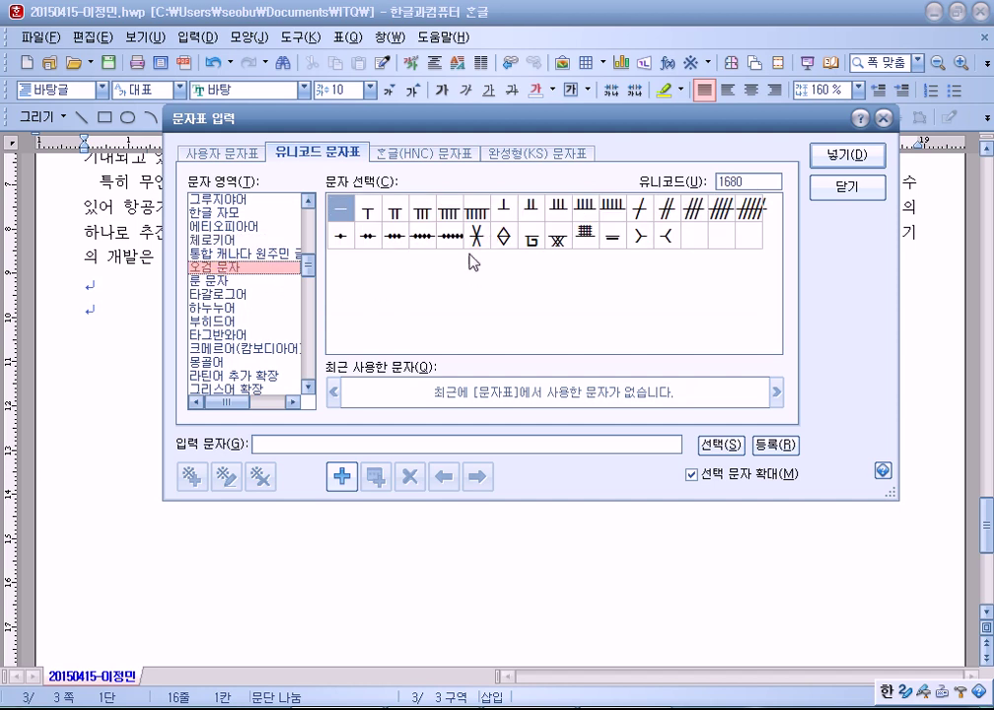
Step: Preview several letters of the 몽골어 group, including codes 1826 and 1827, and show the 라틴어 추가 확장 group
click(210, 362)
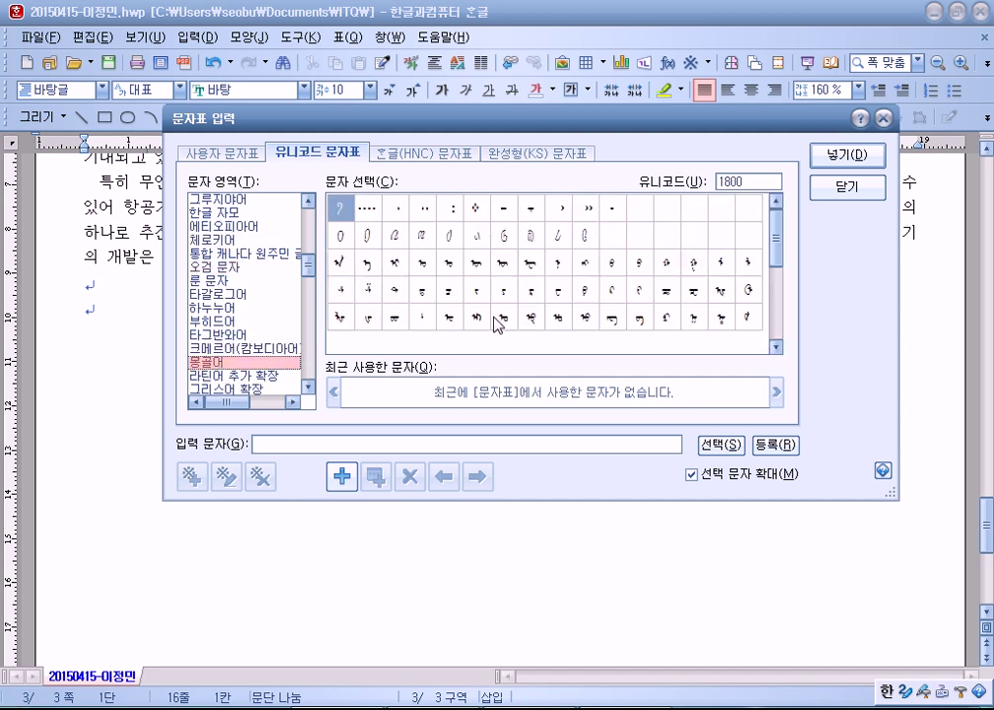
click(420, 266)
click(481, 268)
click(506, 268)
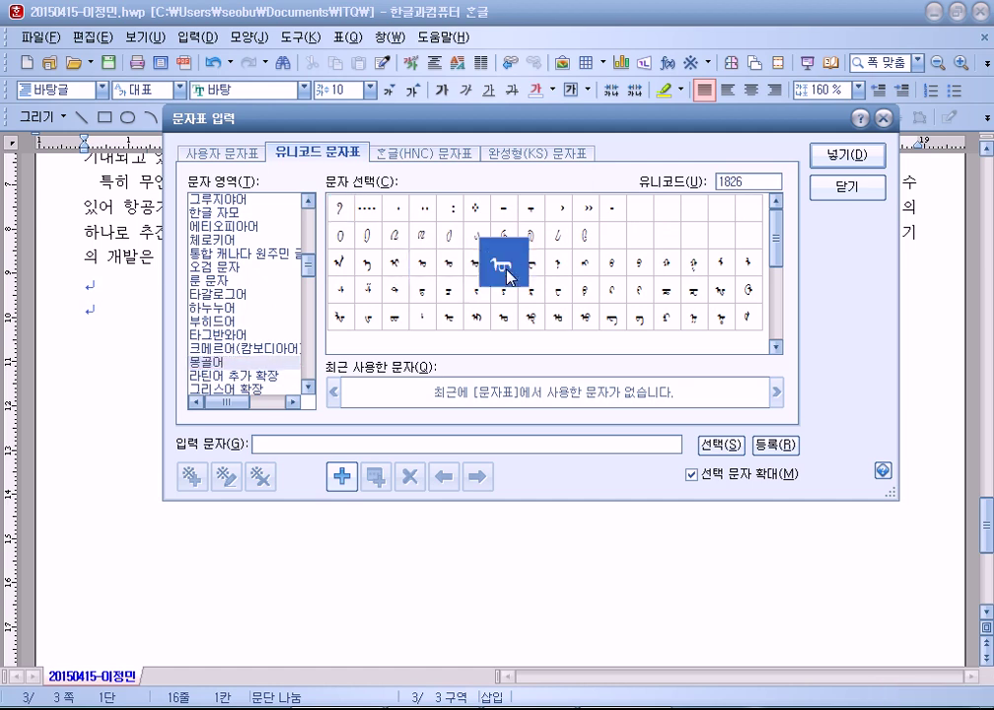
click(535, 270)
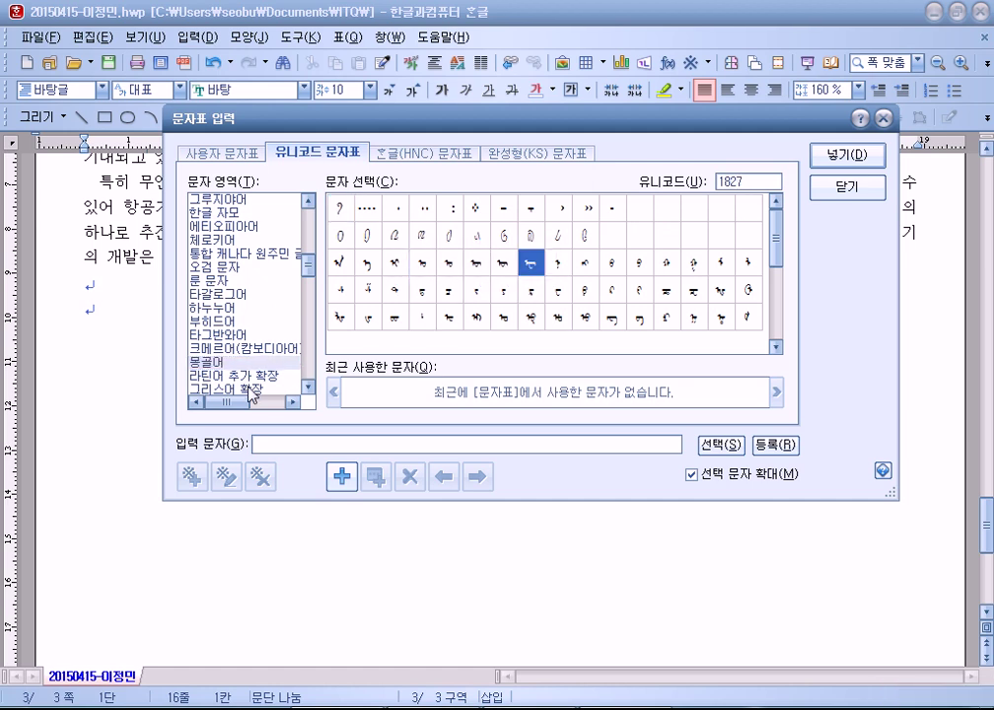
click(202, 376)
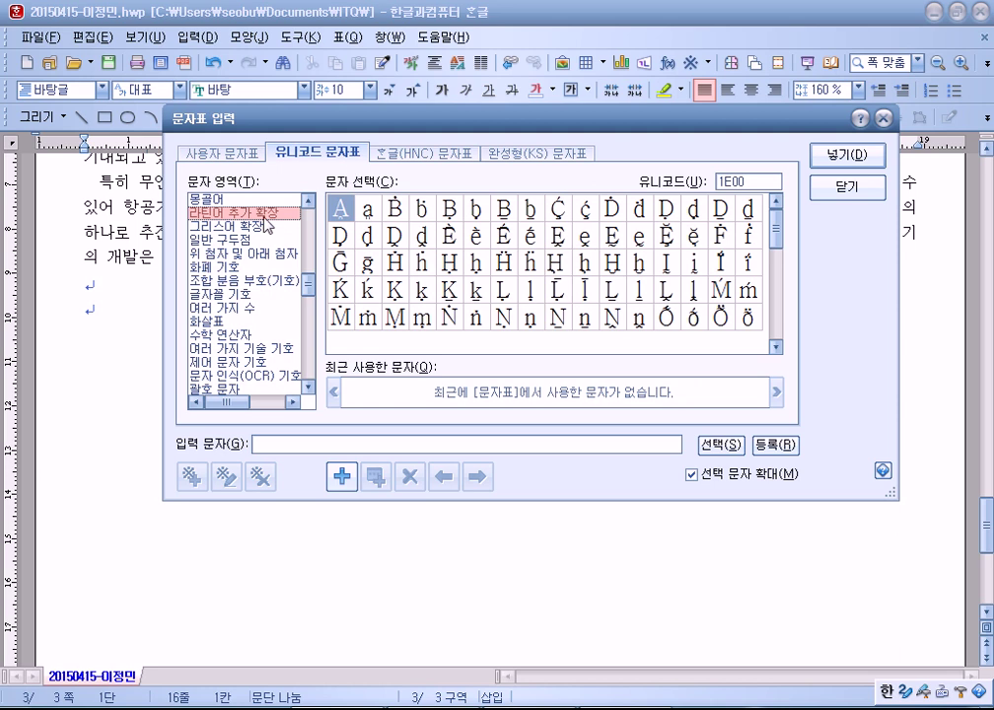
Step: Insert the ◆ symbol from the 전각 기호(일반) group of the HNC character table on the line below the article
click(414, 154)
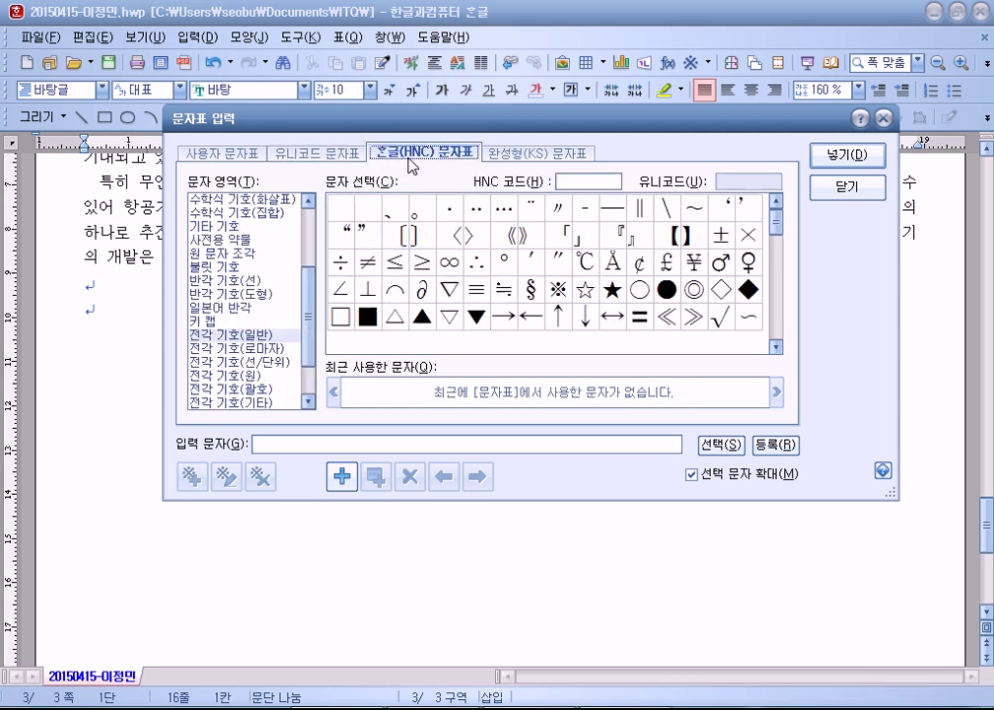
click(223, 339)
click(748, 289)
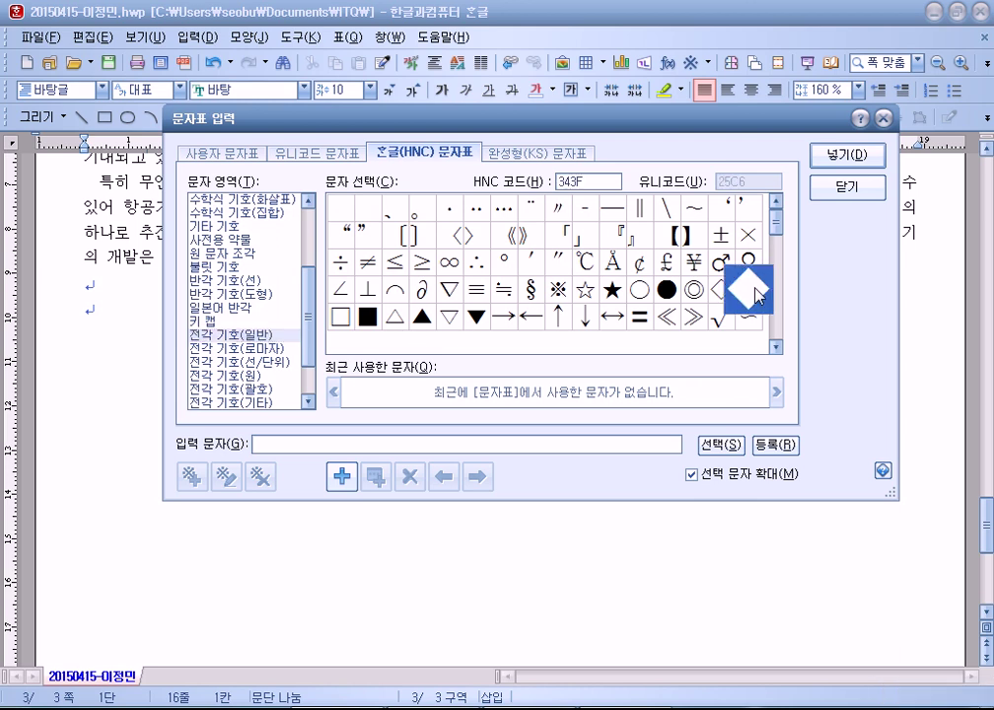
click(774, 348)
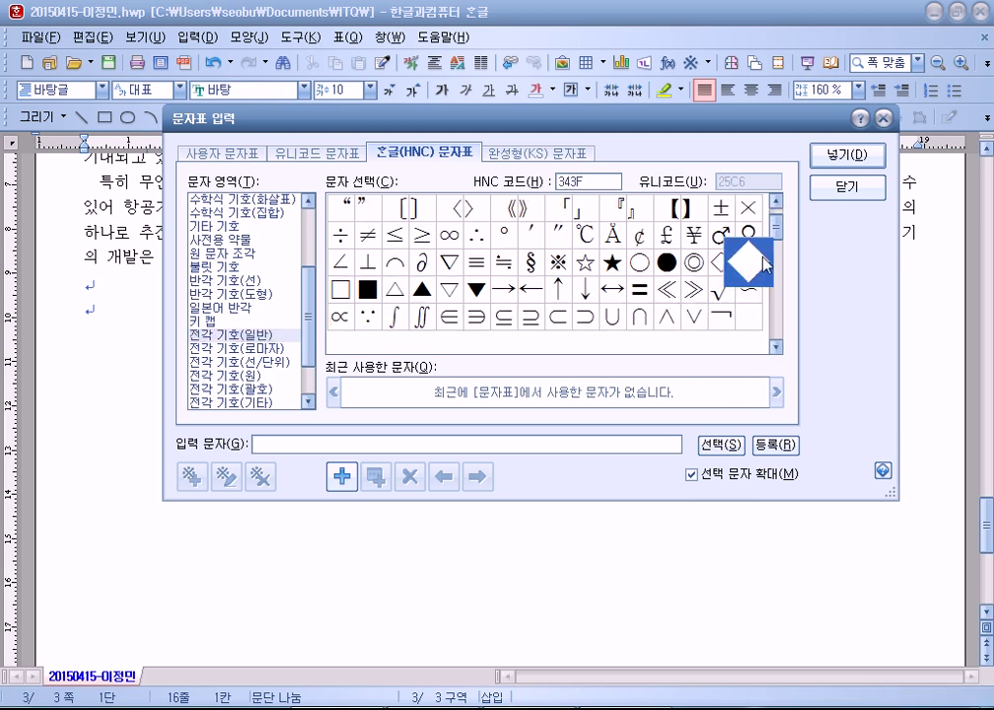
click(850, 157)
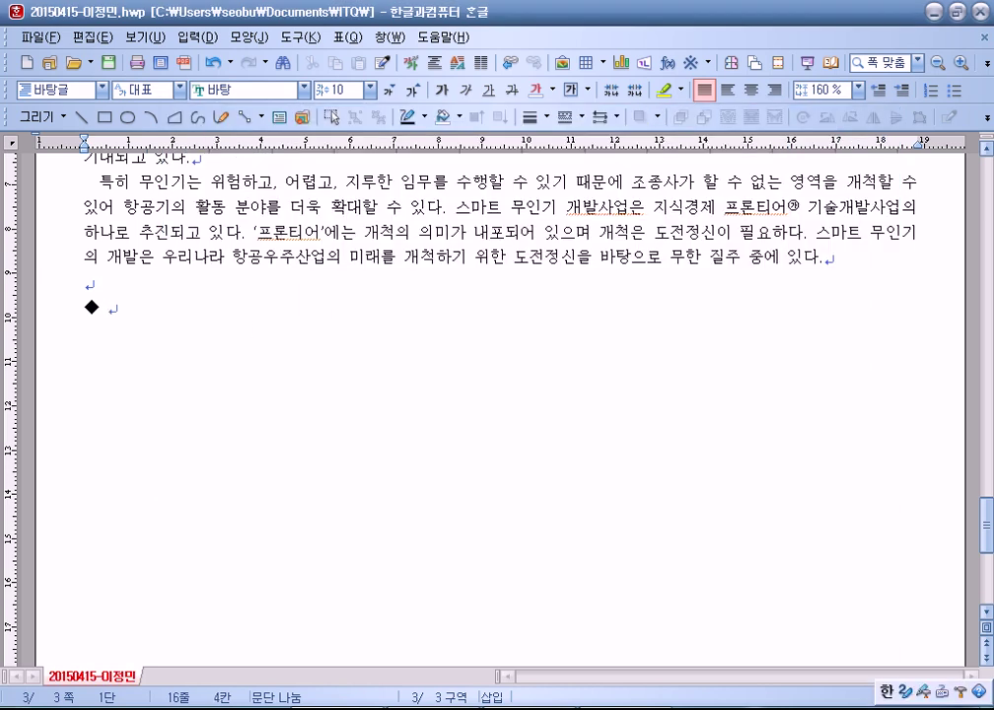
Step: Write the heading "스마트 무인기 기술개발사업" after the ◆ and add the line "스마트 무인기 사업 목표" below it
text(스마트 무인기)
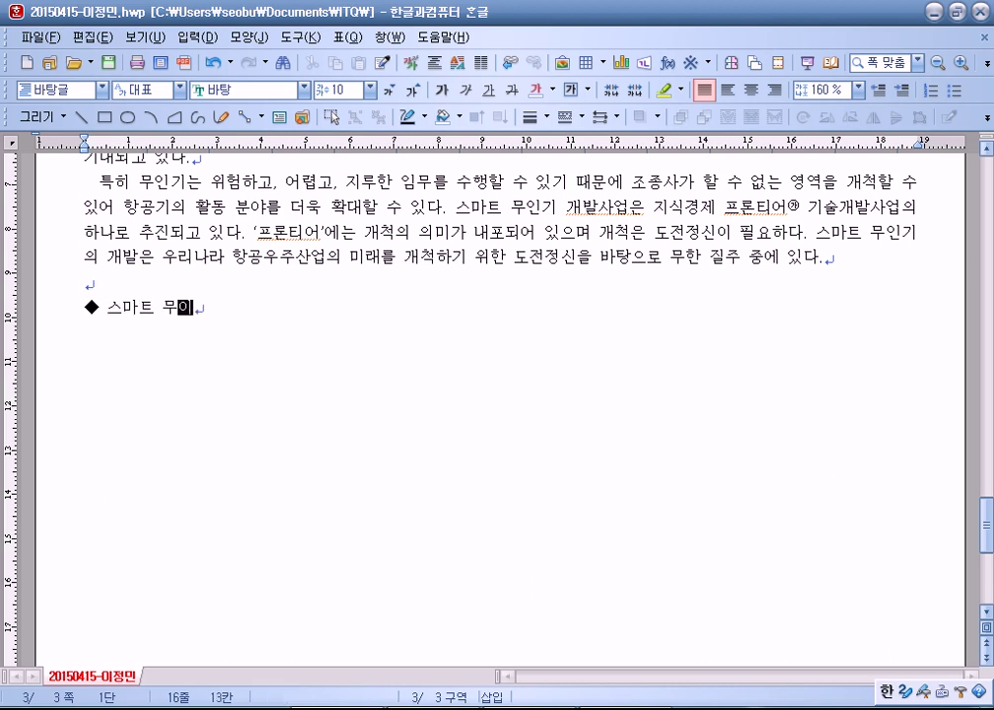
text( 기술개발사)
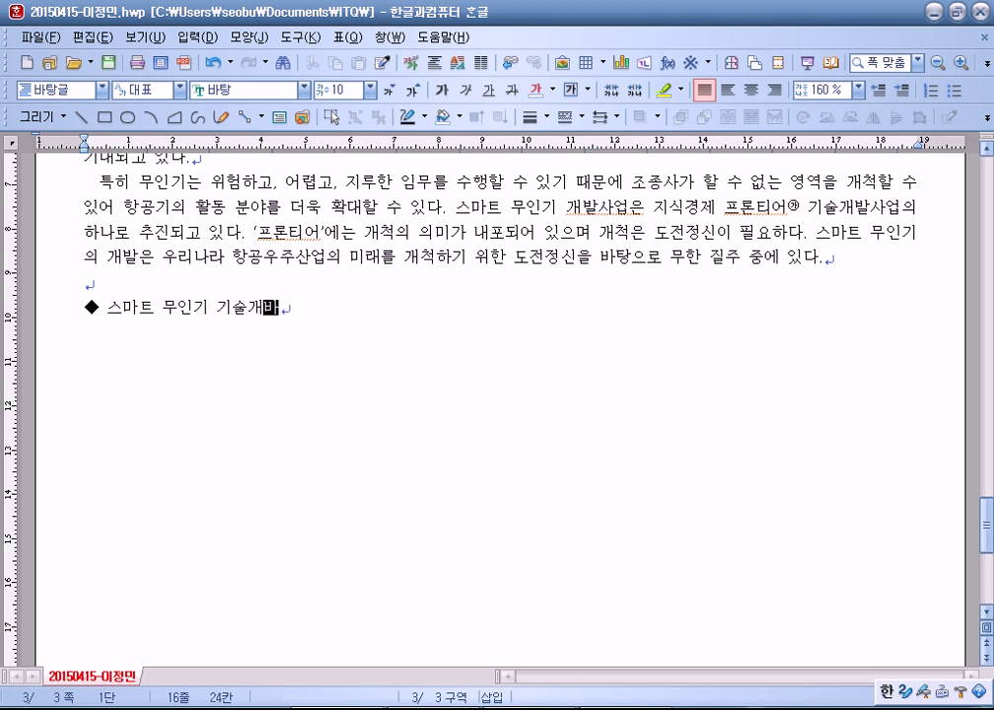
text(업)
key(Return)
text(스마트 )
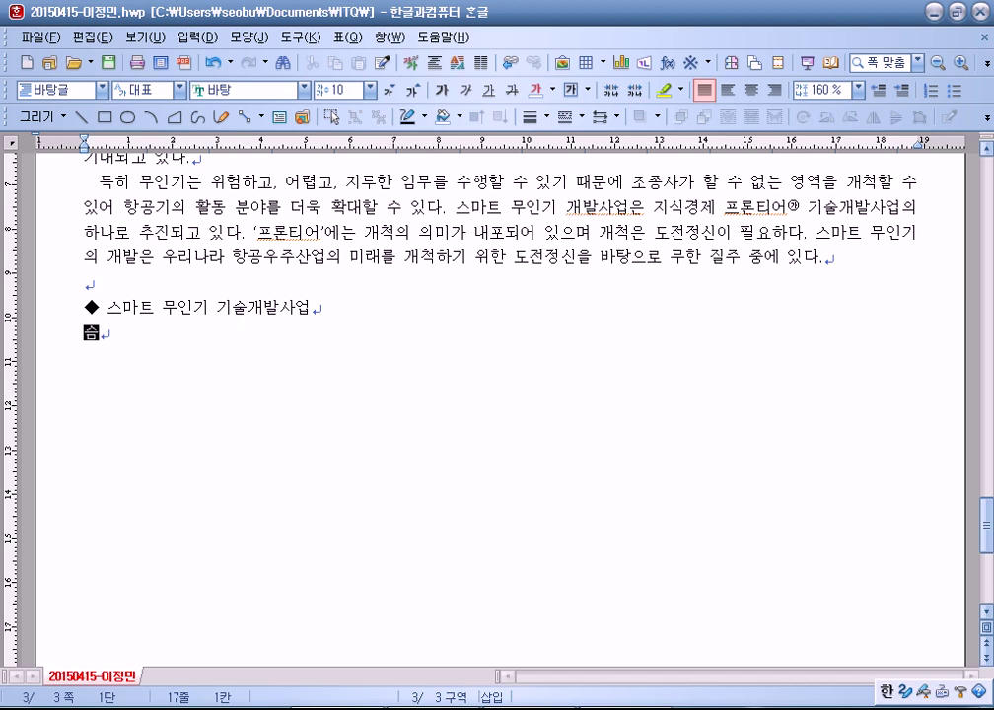
text(무인기 사업)
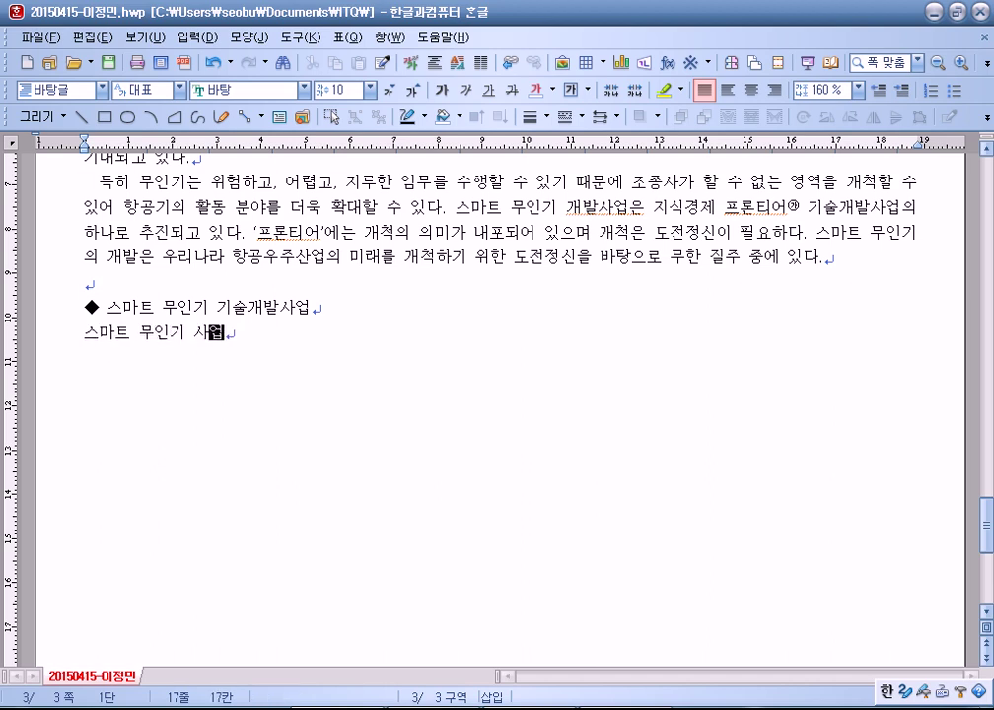
text( 모목표)
key(Return)
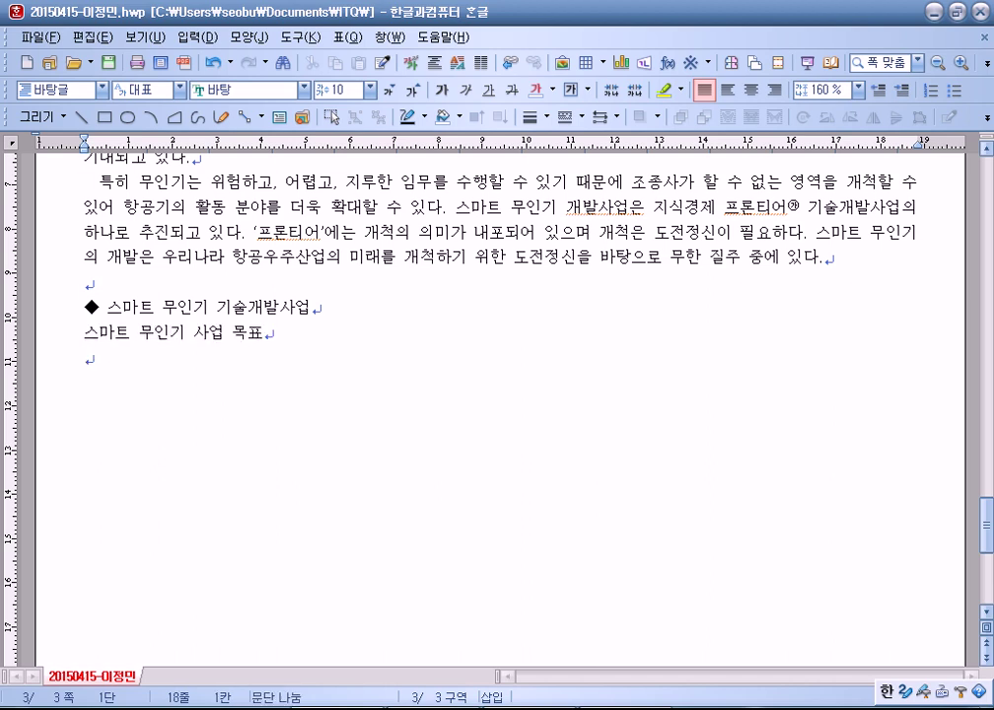
Step: Add the list lines "지능형", "충돌", "스마트", "총사업비" and "사업기간" on separate lines, followed by a blank line
text(지능형)
key(Return)
text(충도)
text(돌)
key(Return)
text(스마트)
key(Return)
text(ㅊ총사업비)
key(Return)
text(사업기간)
key(Return)
key(Return)
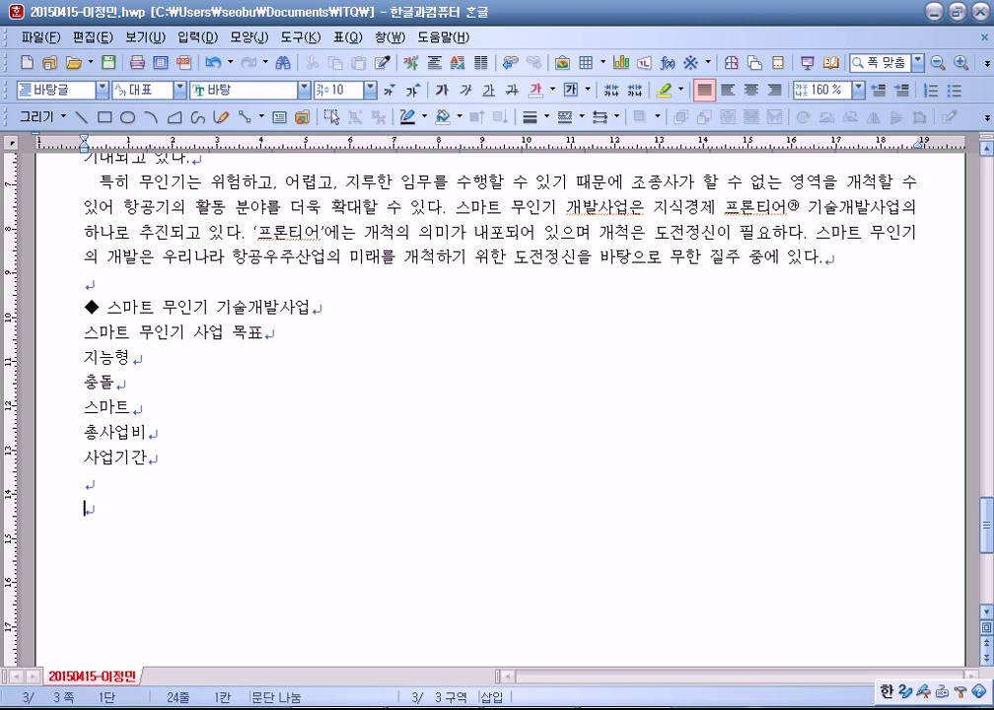
Step: Insert a second ◆ symbol below the list and write the heading "기술개발 행사 내용" after it
key(ctrl+F10)
key(Return)
text(기술개발 행)
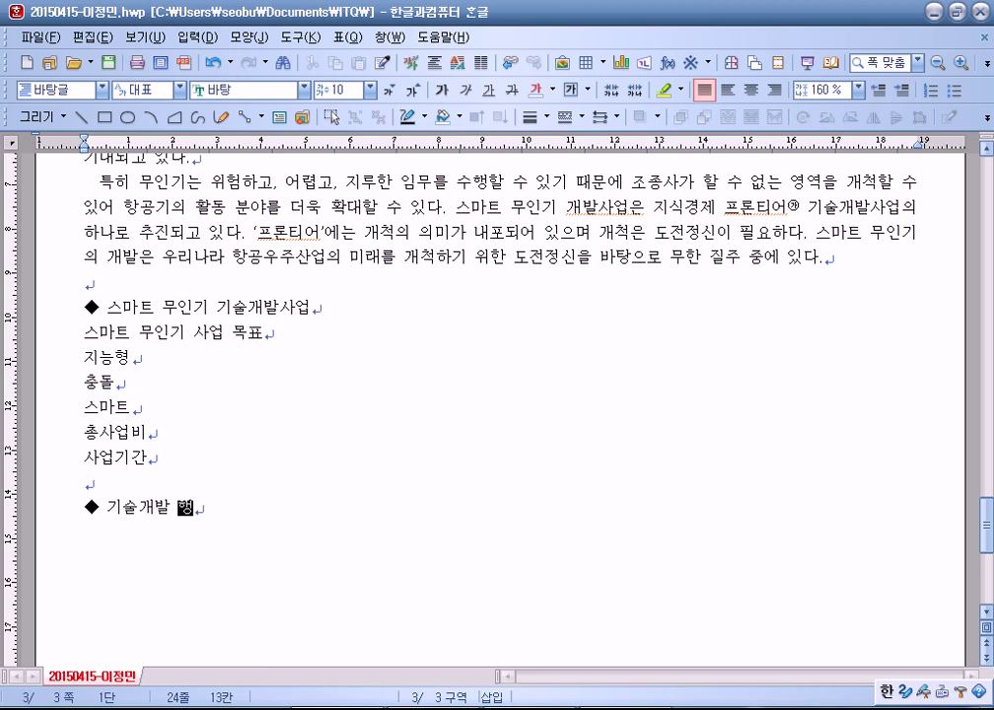
text(사 ㄴㅐ용)
key(Return)
Step: Complete the "지능형" line as "지능형 자율비행 능력을 보유한 수직이착률 및 고속비행 기능 개발"
click(84, 333)
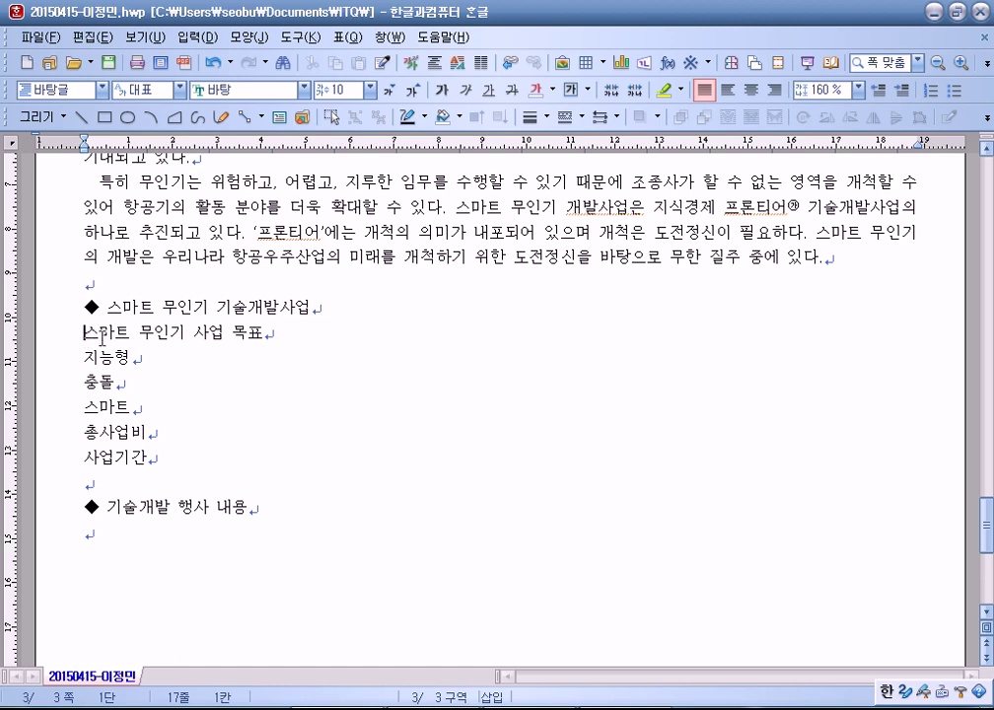
click(151, 358)
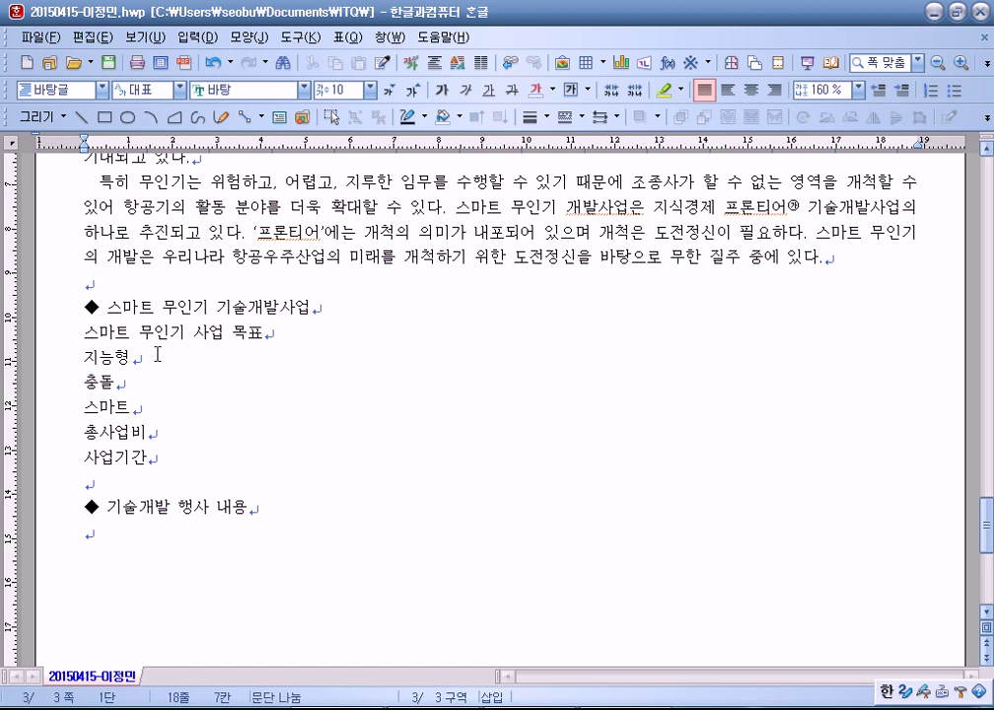
text(자율비)
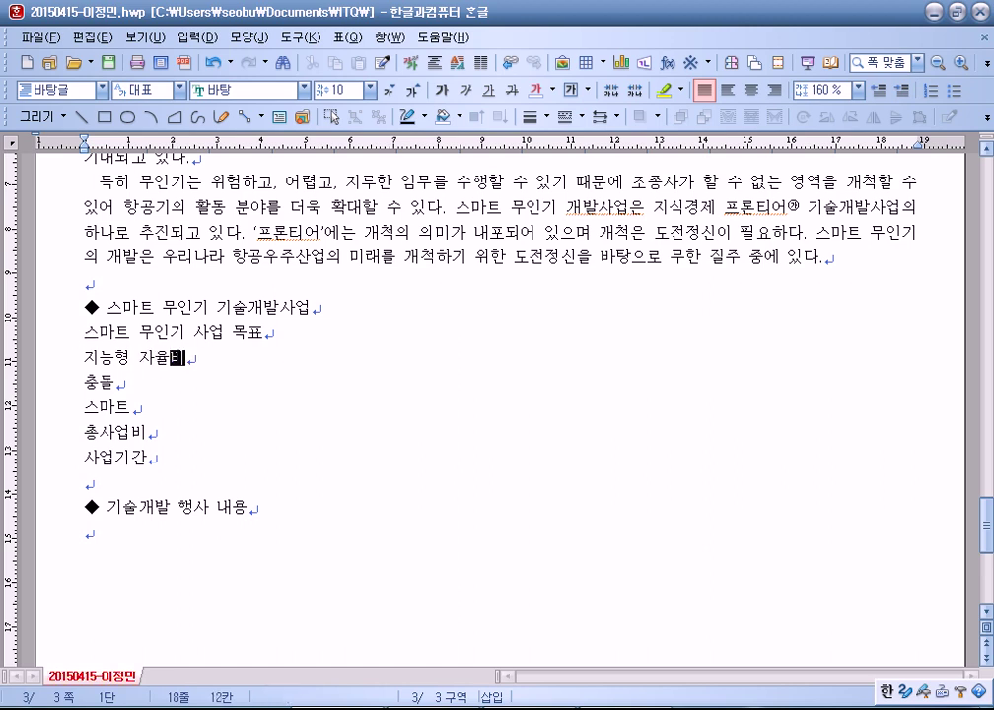
text(행 능력)
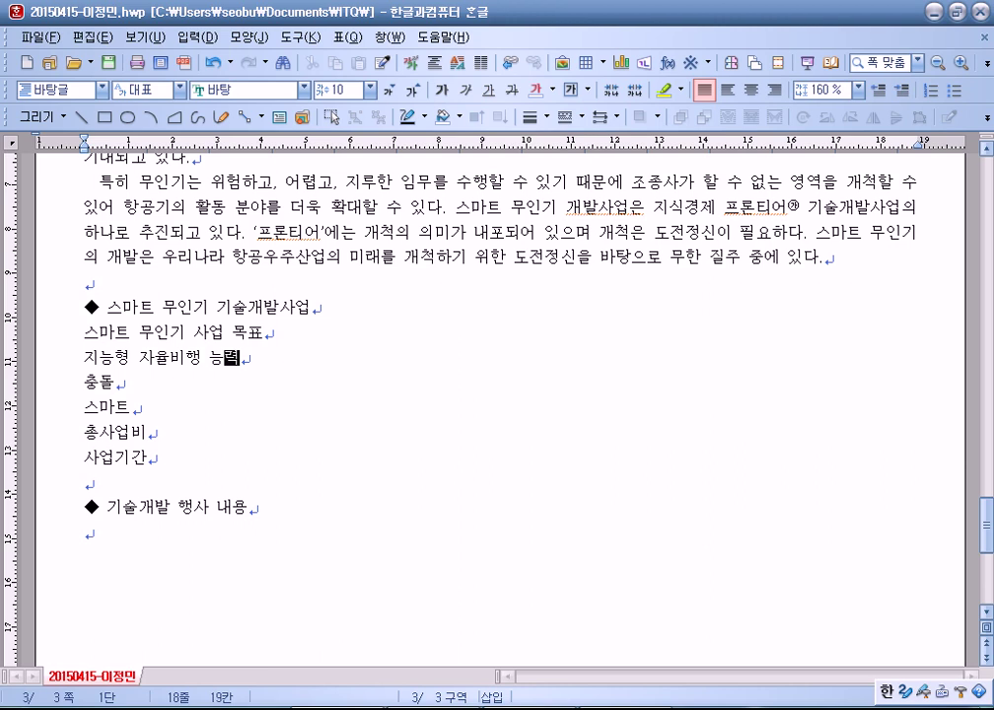
text(을 보유한 수)
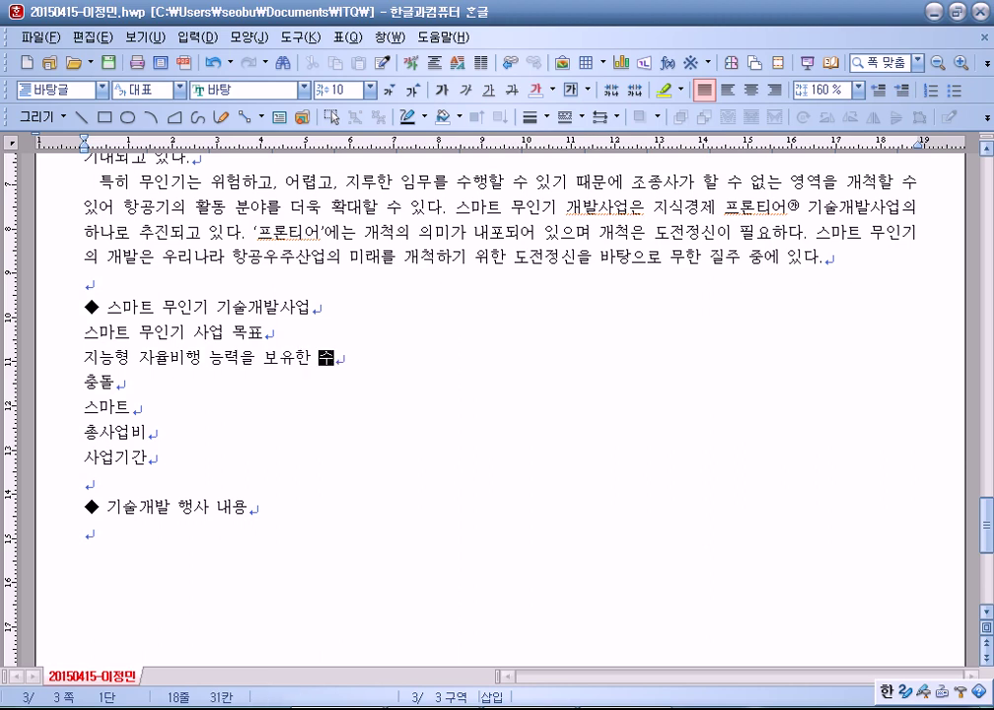
text(직이착륙 및 ㅅ)
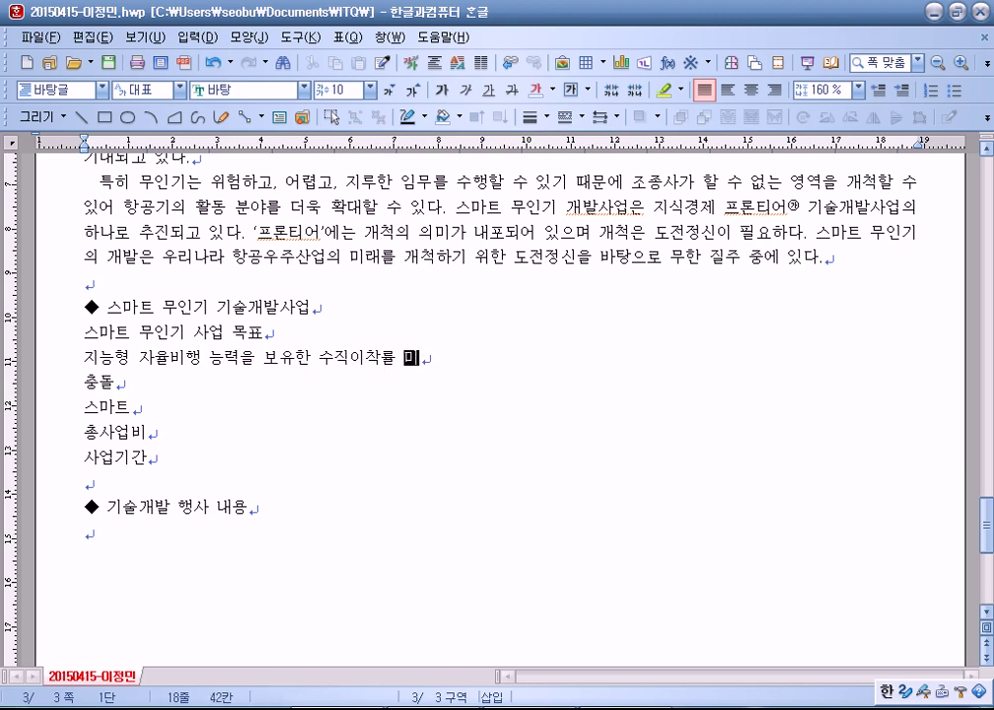
text(고속비행 기ㄴ)
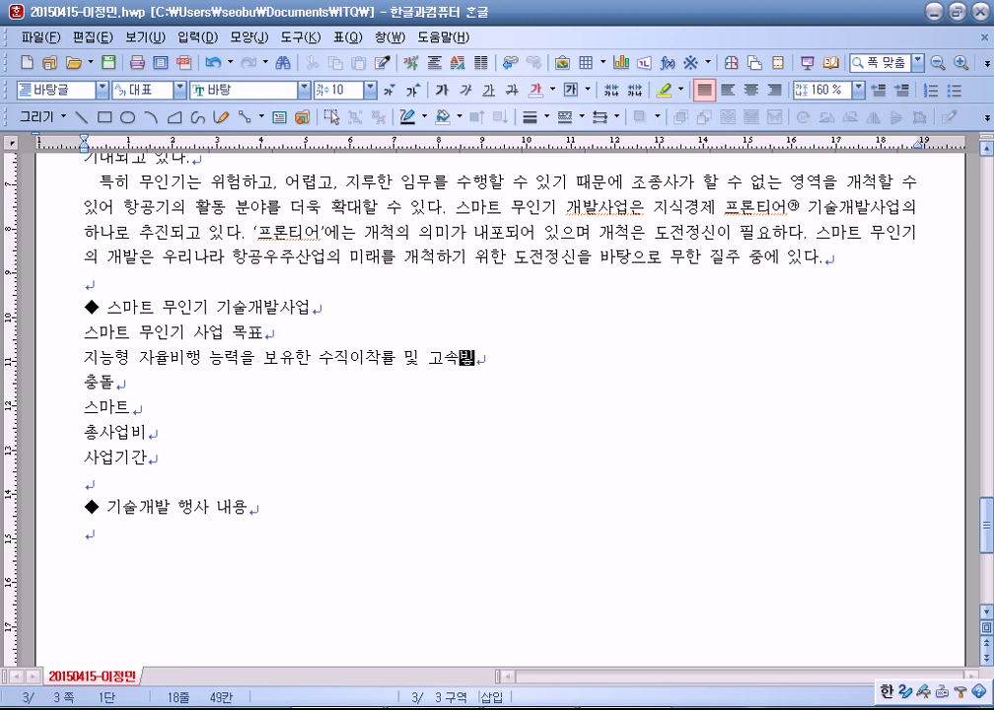
text(능 개발)
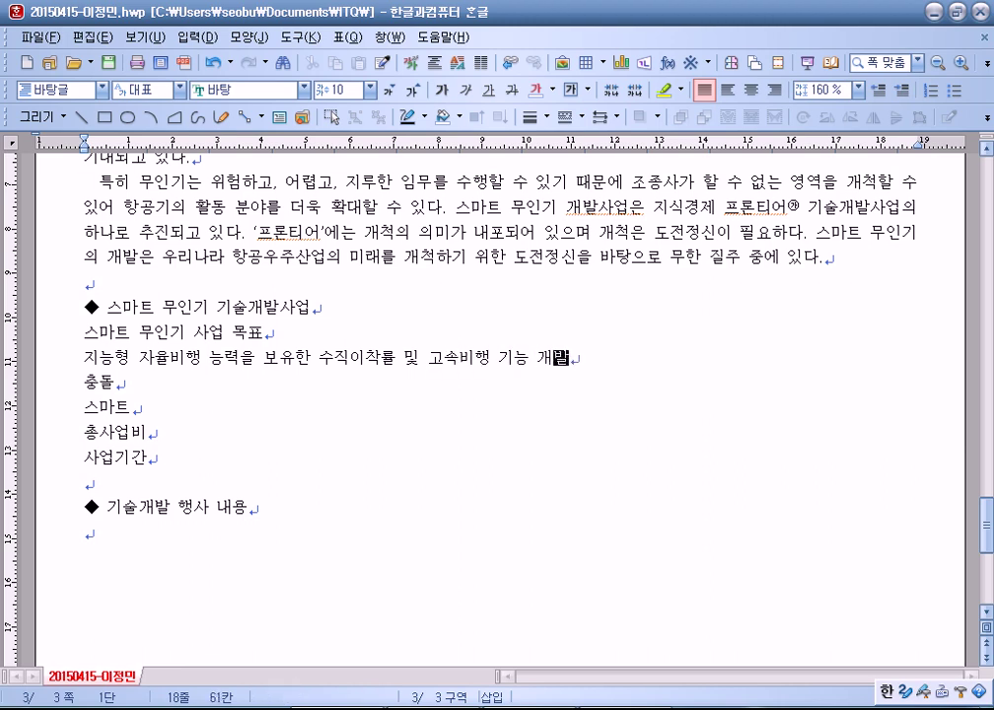
Step: Complete the "충돌" line as "충돌 감지 및 회피, 능동적 적용제어 등 핵심 기술과의 접목 개발"
key(Down)
text(감지 및 회피, 능동)
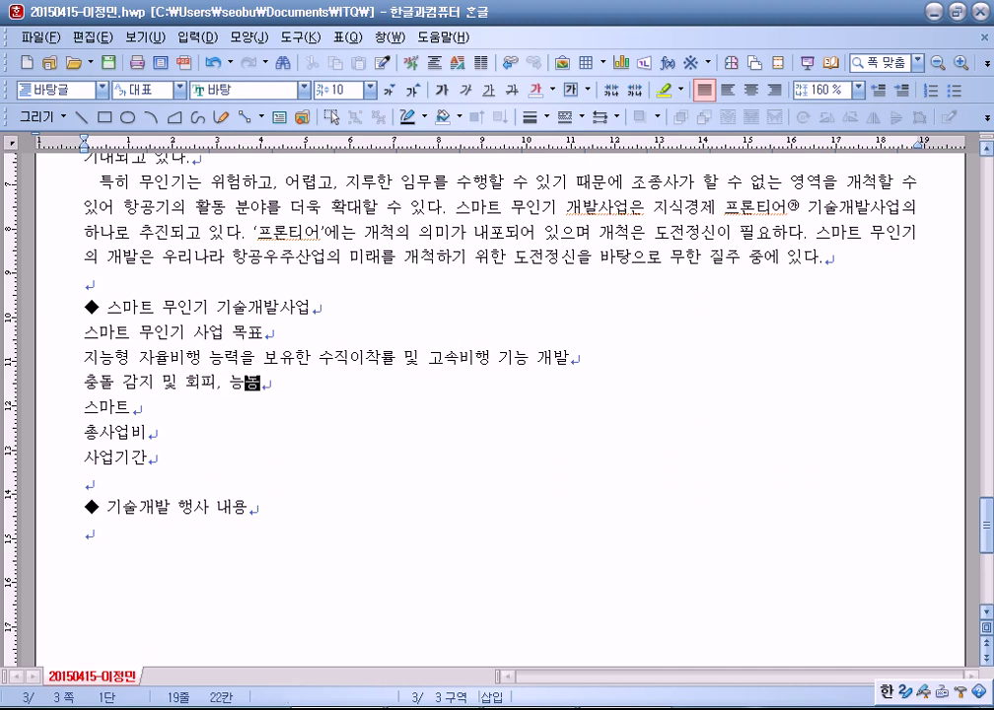
text(적 적용제어)
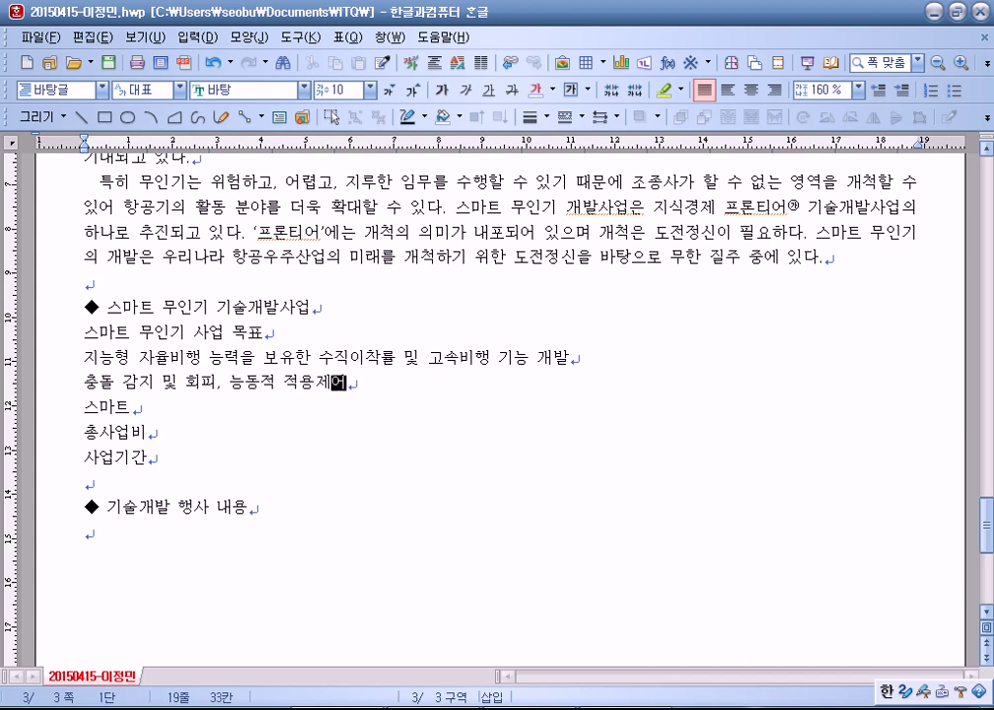
text( 등 핵심 기술)
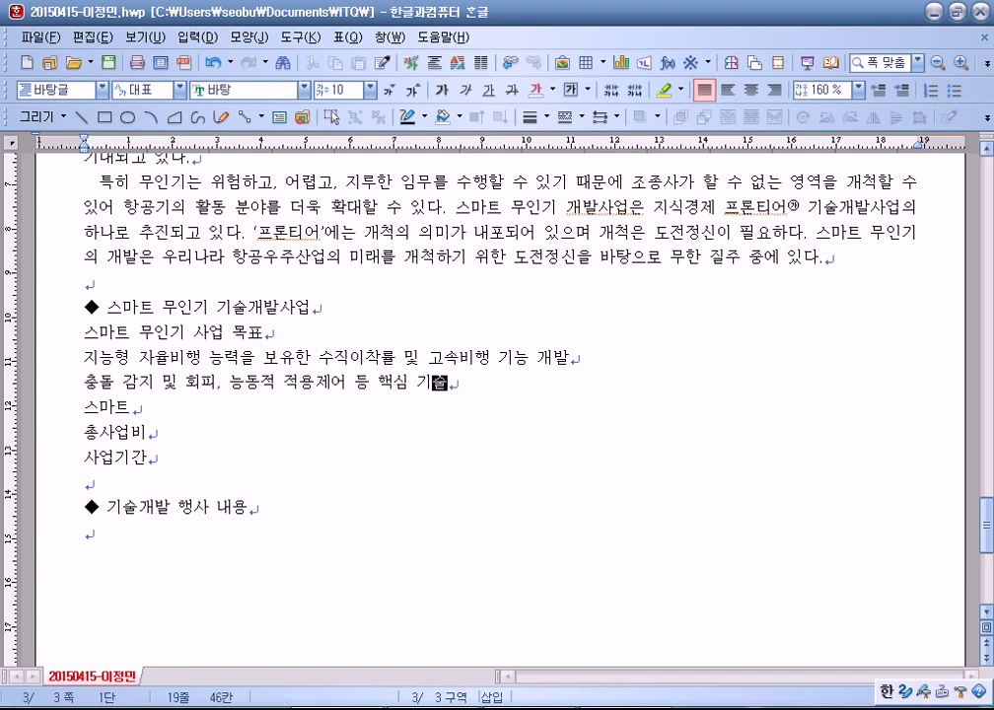
text(과의 접목 ㄱ)
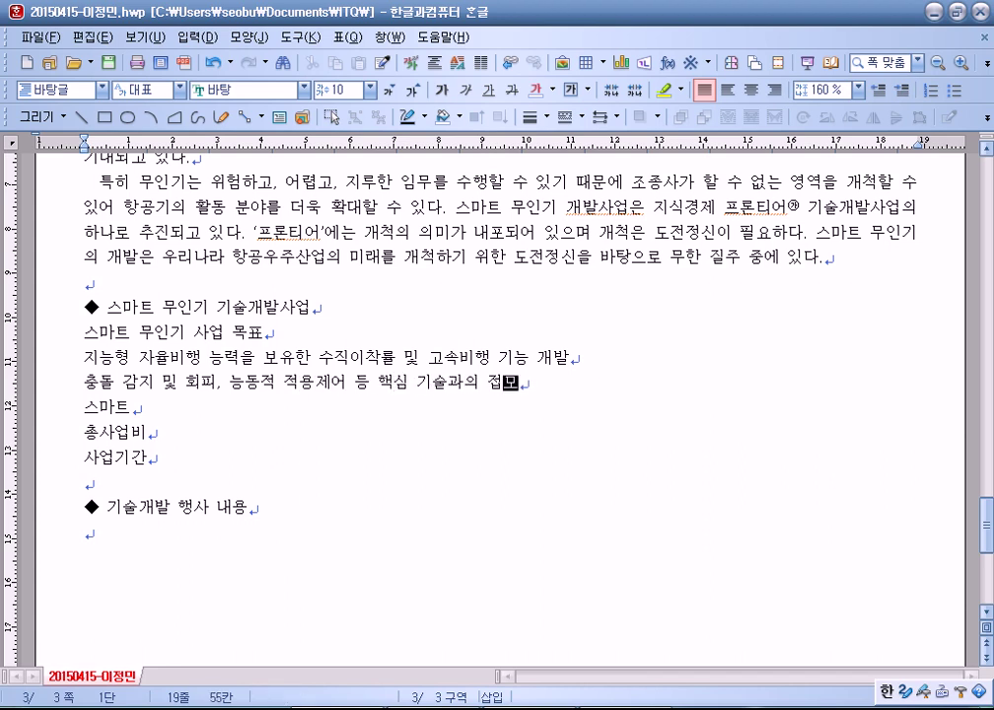
text(ㅐ발)
key(Down)
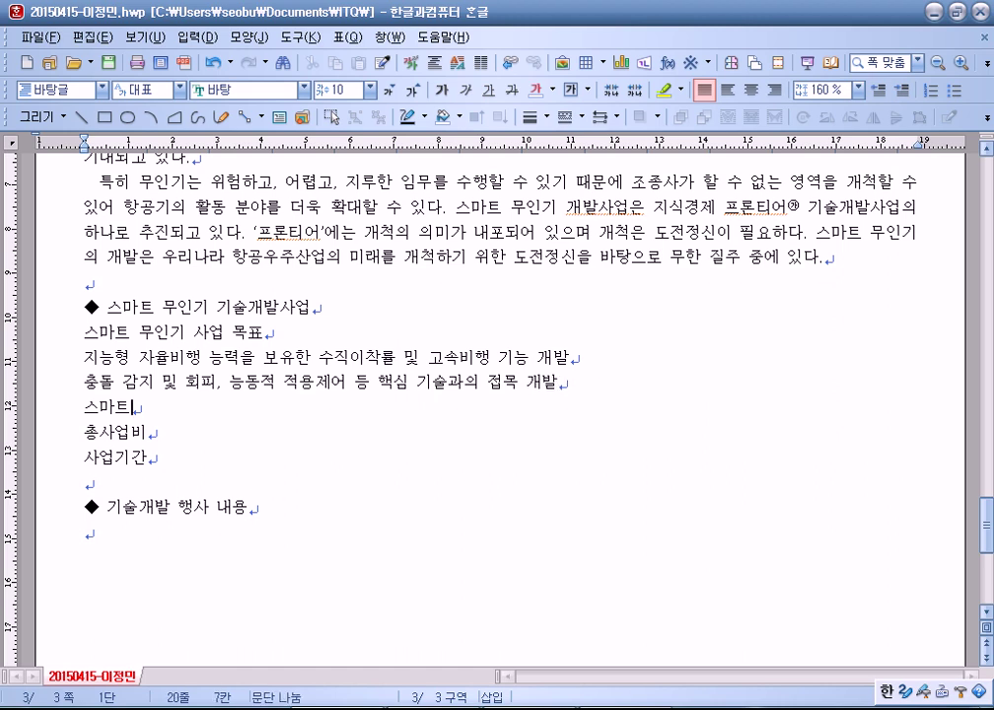
Step: Complete the "스마트" line as "스마트 무인기 사업 개요"
text(무인기 사업 ㄱ)
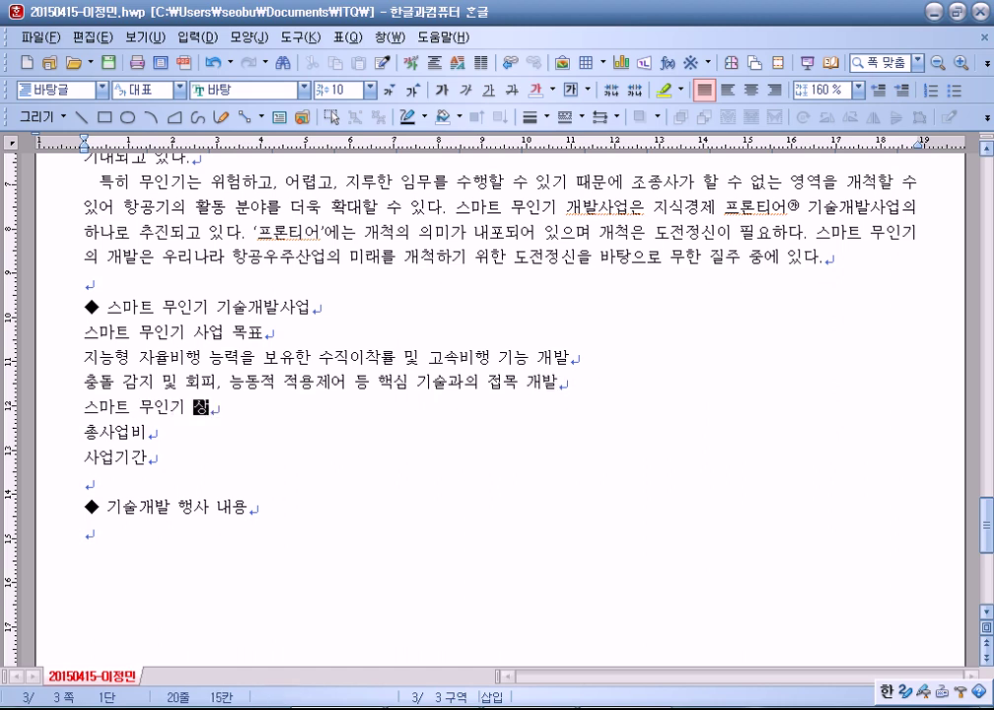
text(ㅐ요)
key(Down)
Step: Complete the "총사업비" line as "총사업비 : 1,400억 원", leaving no extra line break below it
text(: 1)
key(Hangul)
text(m.)
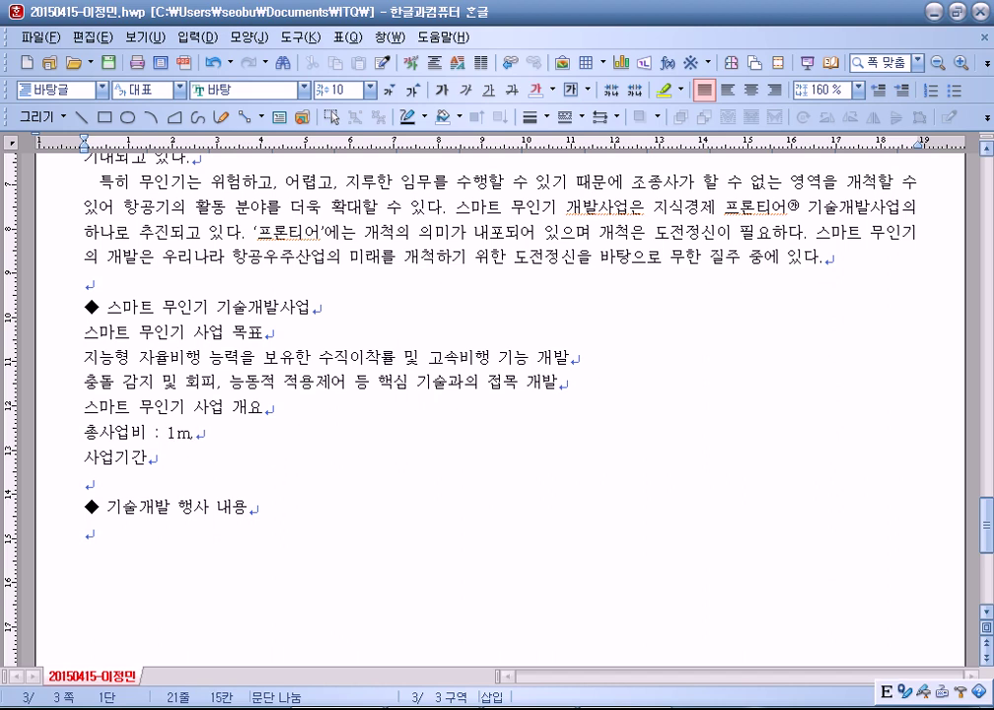
text(,300)
key(BackSpace)
key(BackSpace)
key(BackSpace)
key(BackSpace)
text(,400)
key(Hangul)
text(억 원)
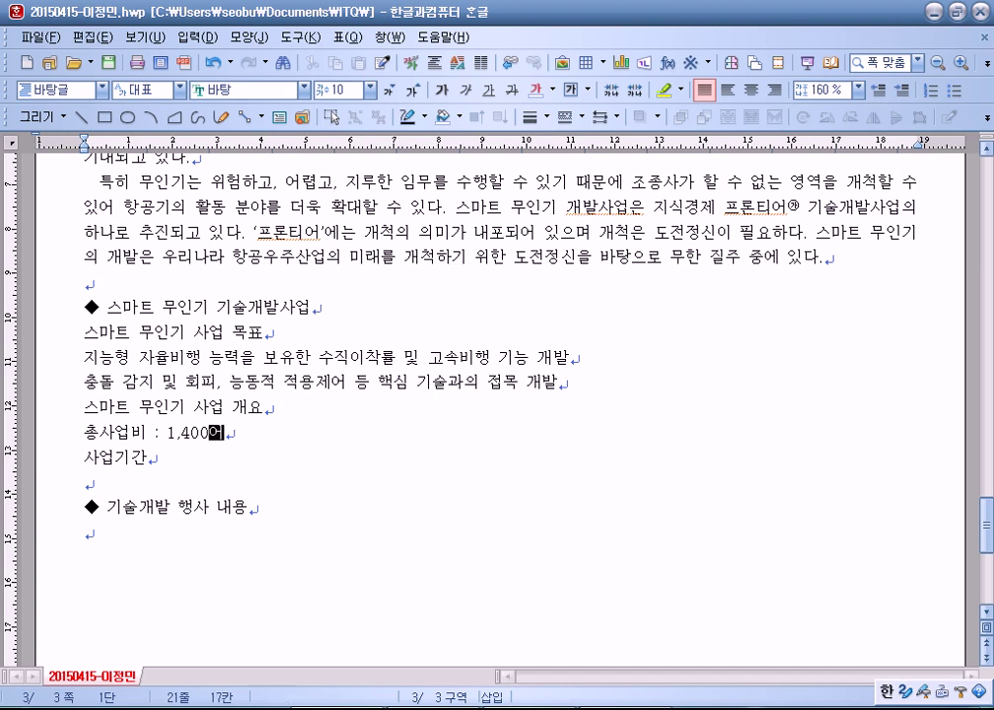
key(Return)
key(Delete)
Step: Complete the "사업기간" line as "사업기간 : 2002. 6. 27 - 2012. 3. 31(9년 9개월)"
key(End)
text(: 20)
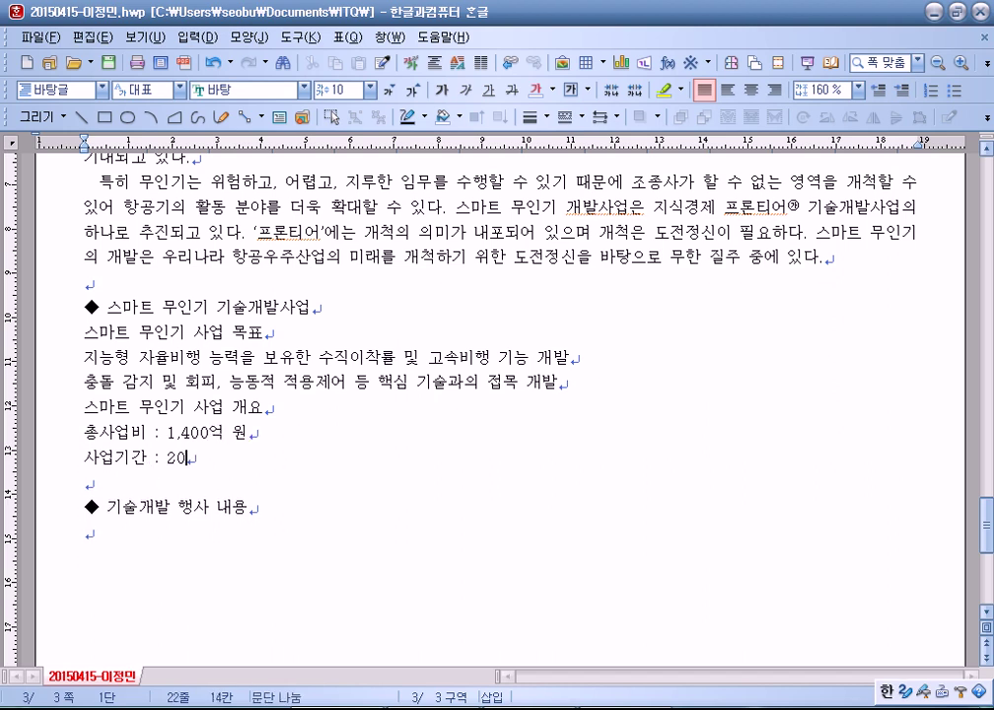
text(02. 6. 27 - 2012.)
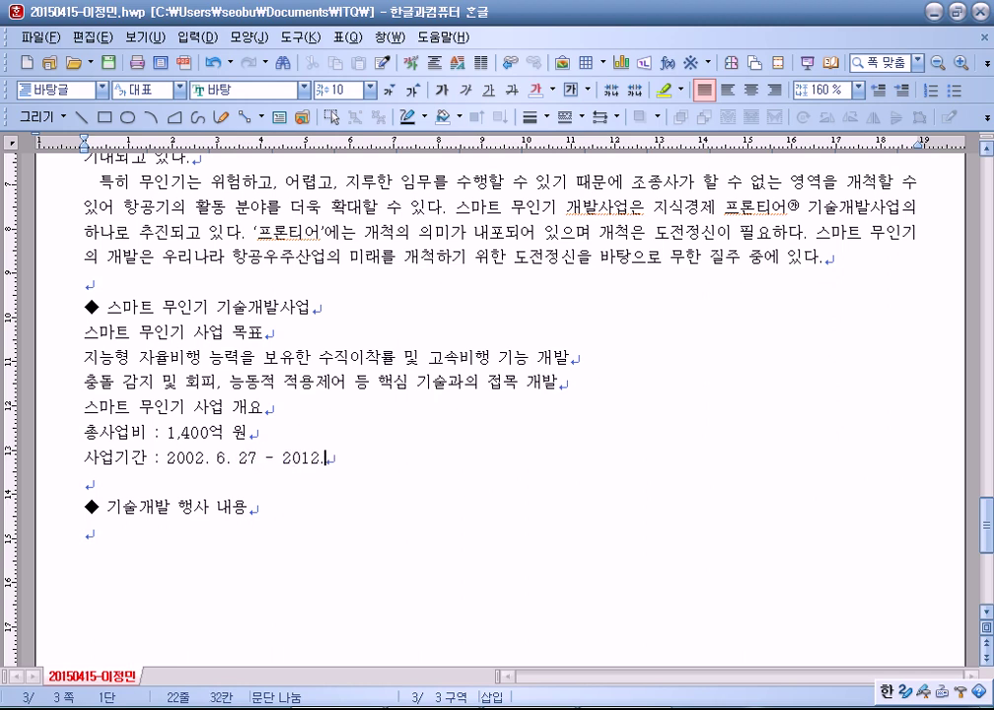
text( 3. )
text(31)
text((9년 )
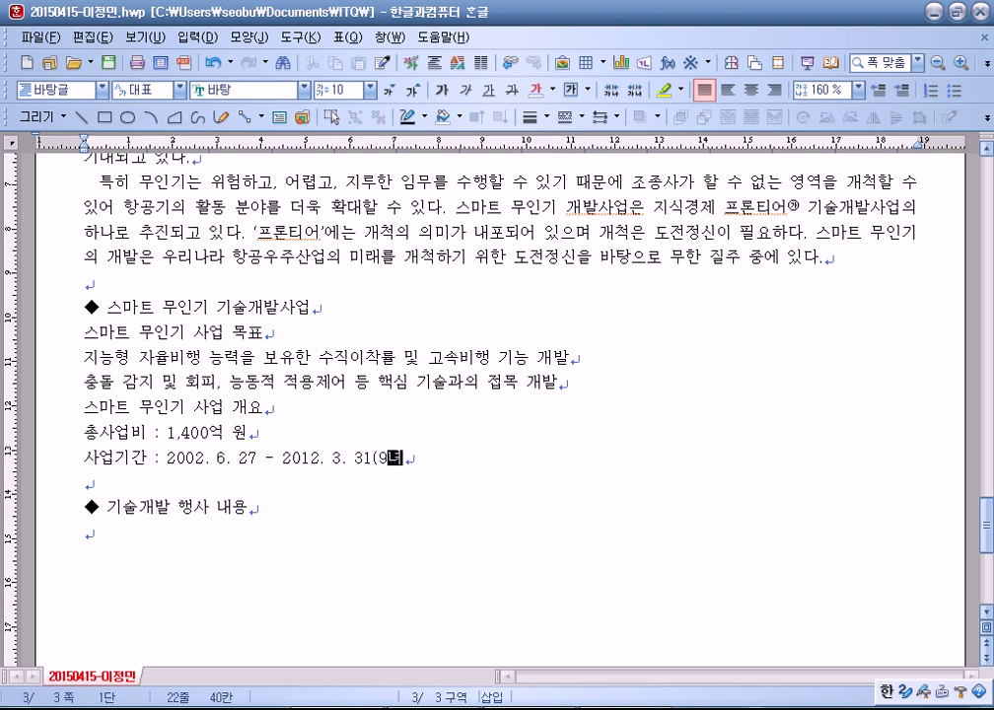
text(9개월)
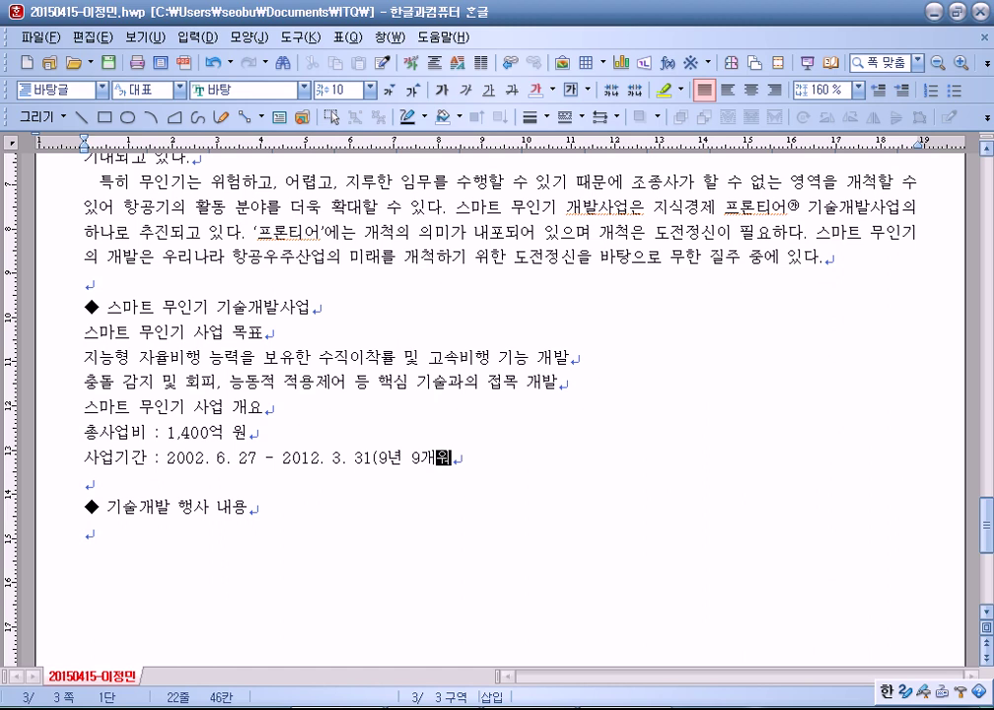
text())
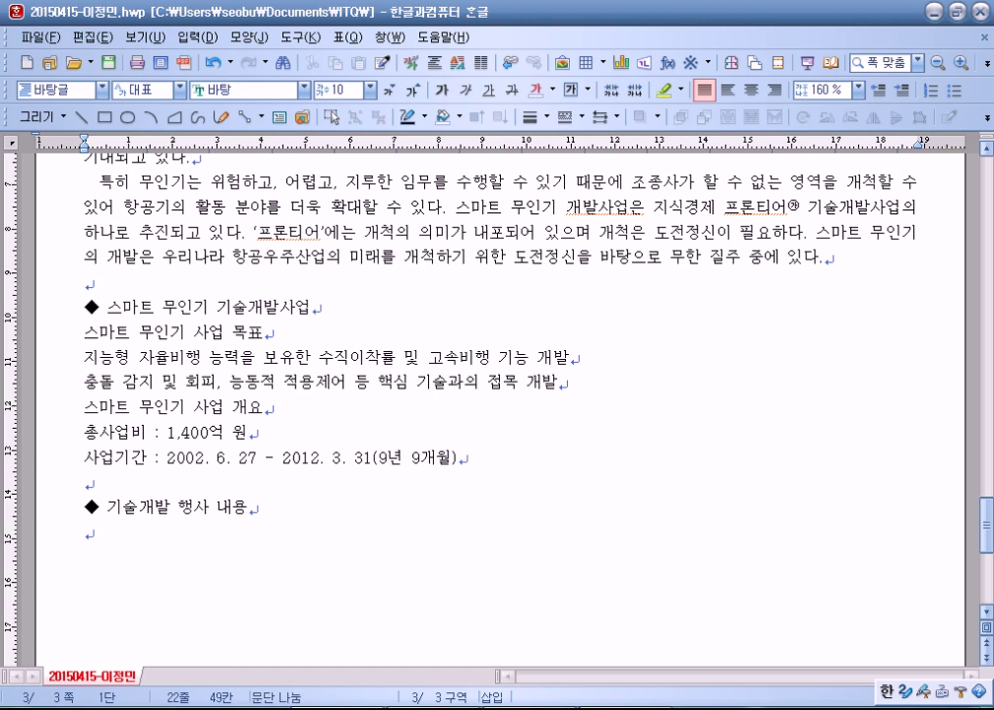
key(Down)
scroll(141, 363, down, 1)
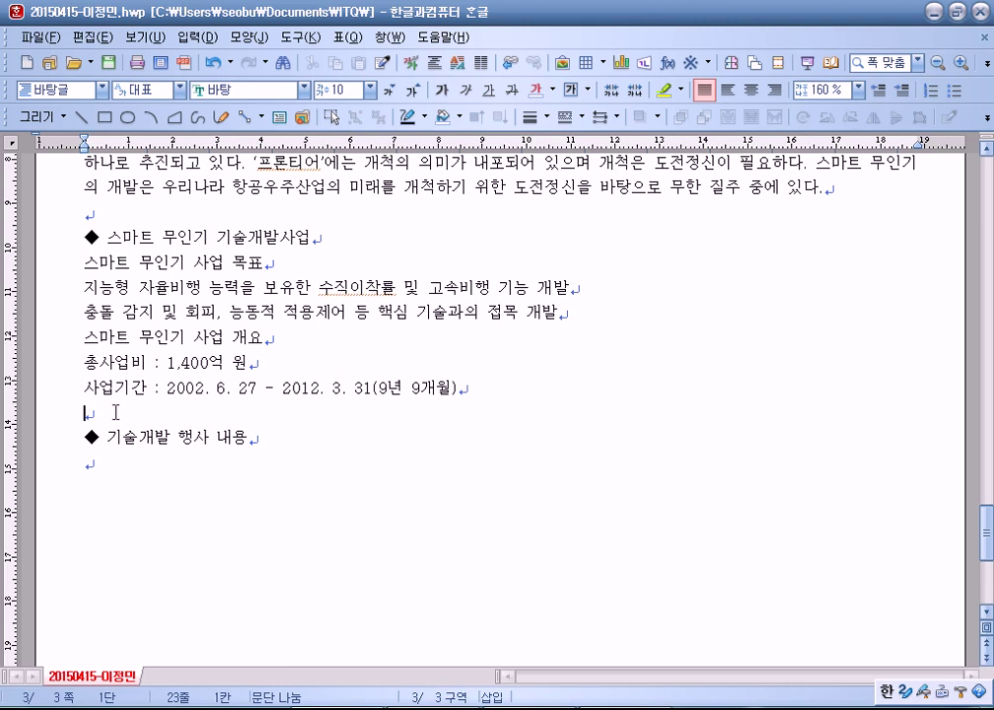
click(100, 469)
scroll(71, 458, down, 1)
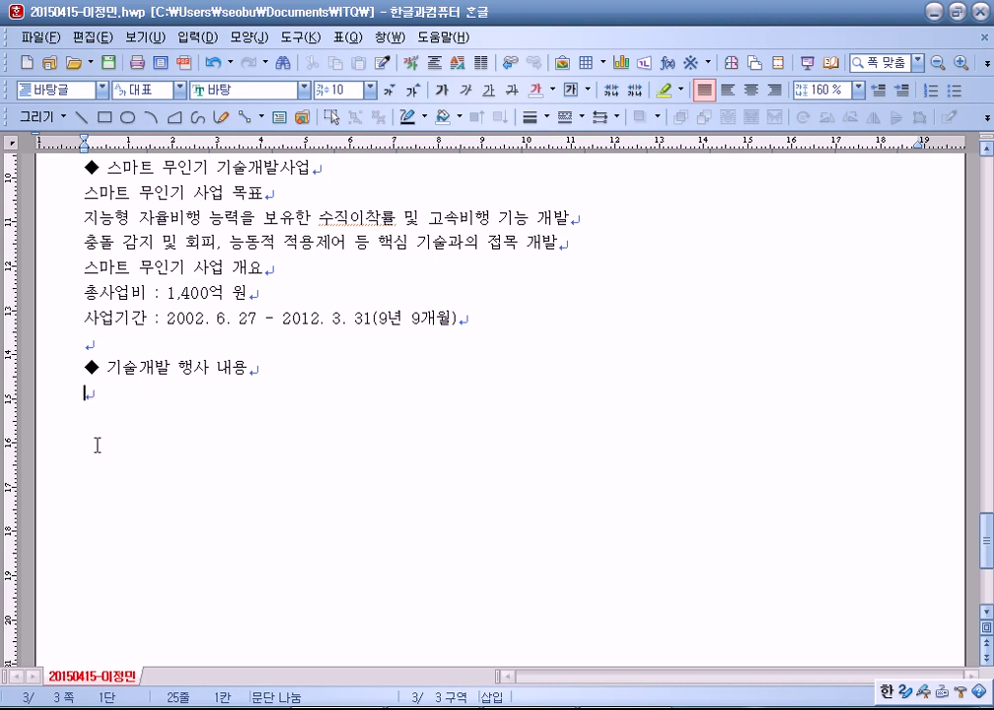
scroll(93, 452, up, 1)
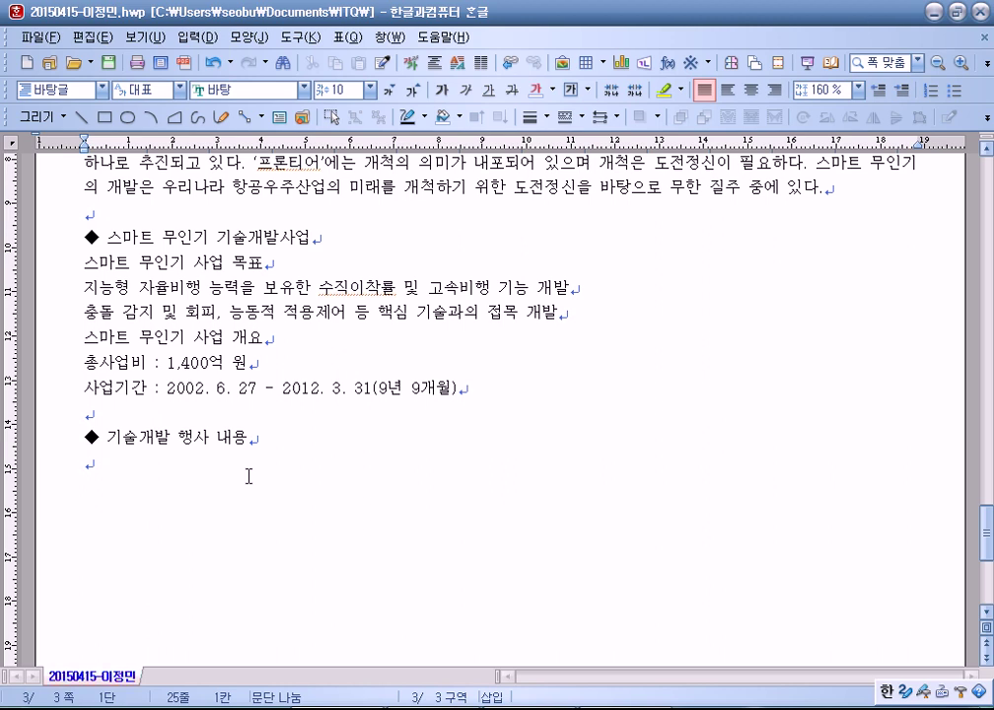
drag(87, 238, 308, 238)
click(208, 258)
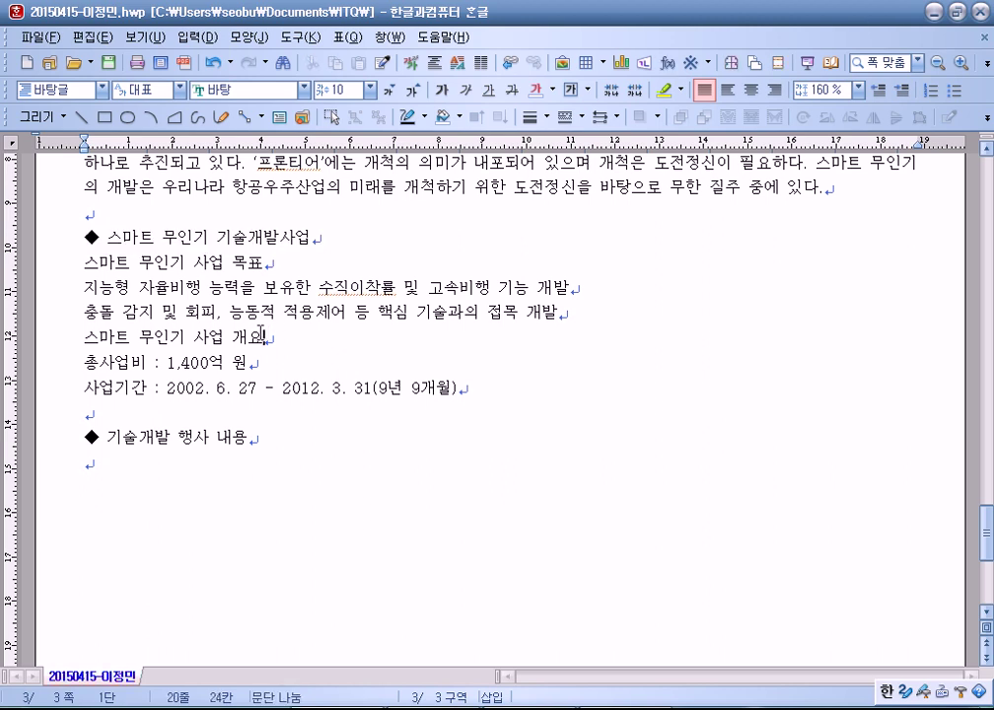
Step: Try inserting a ◆ from the 전각 기호(일반) set of the HNC character table before the heading "스마트 무인기 기술개발사업"
drag(87, 237, 95, 237)
click(89, 237)
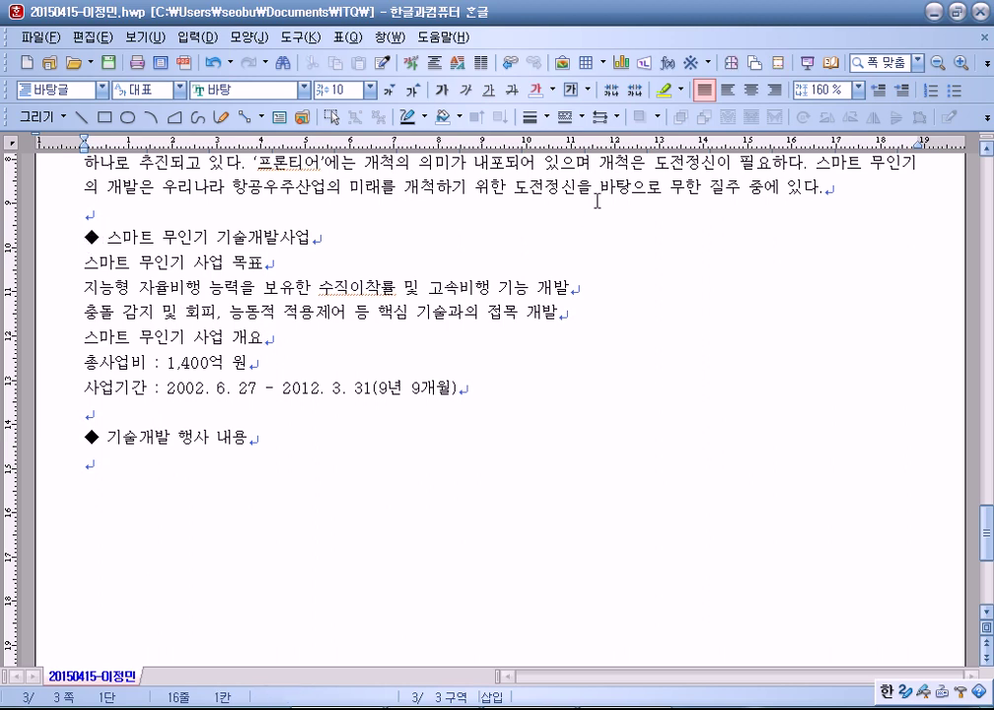
click(706, 62)
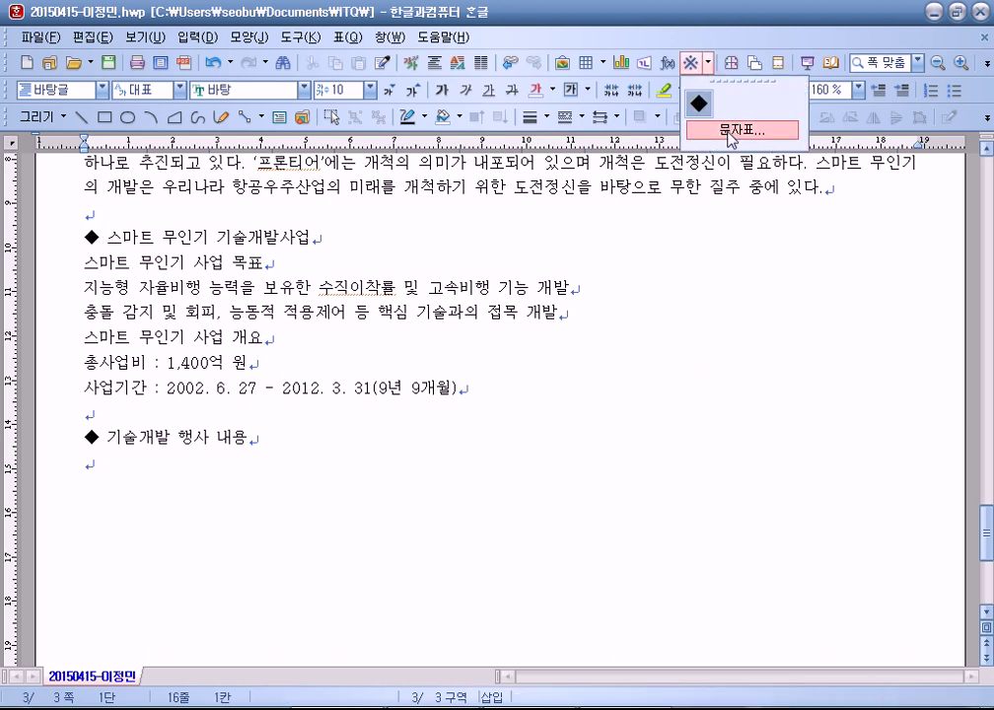
click(729, 133)
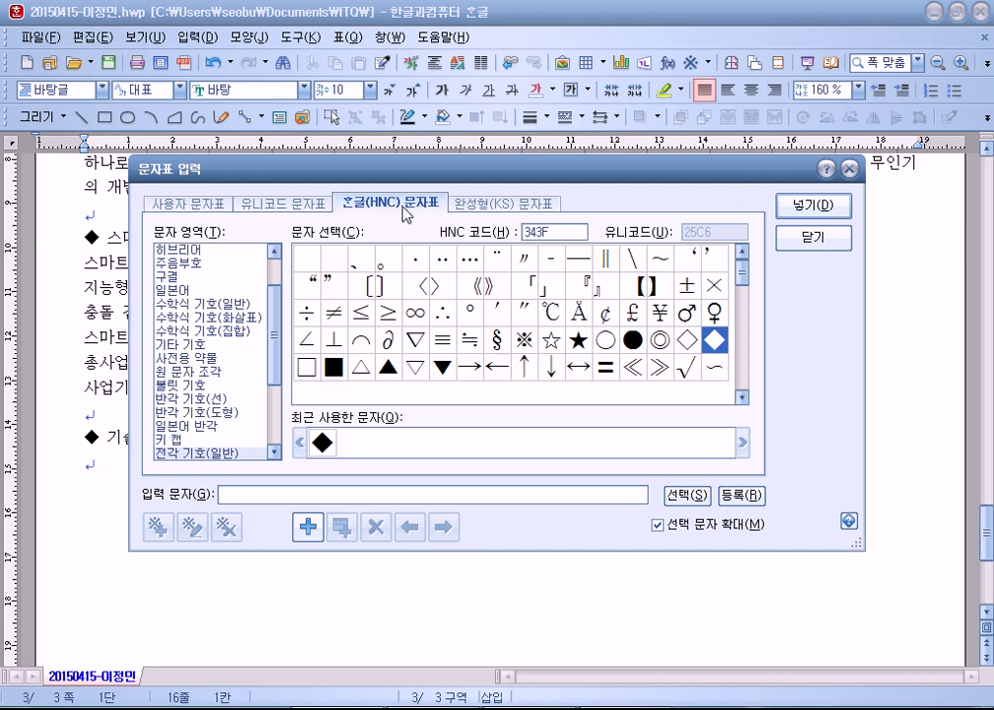
click(200, 455)
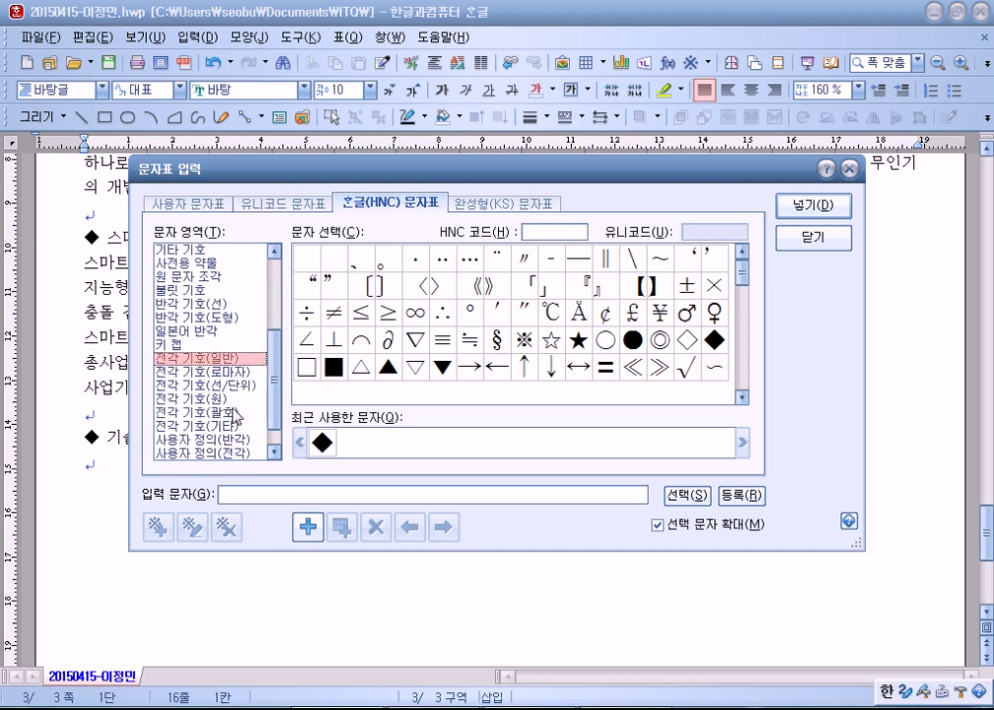
click(714, 341)
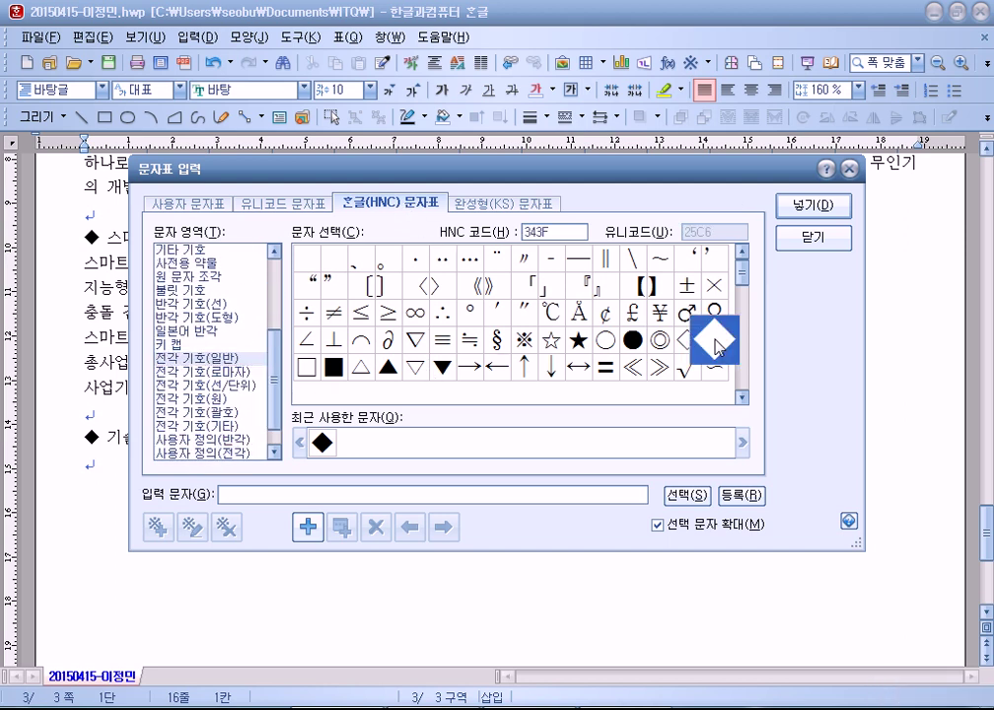
click(805, 211)
key(BackSpace)
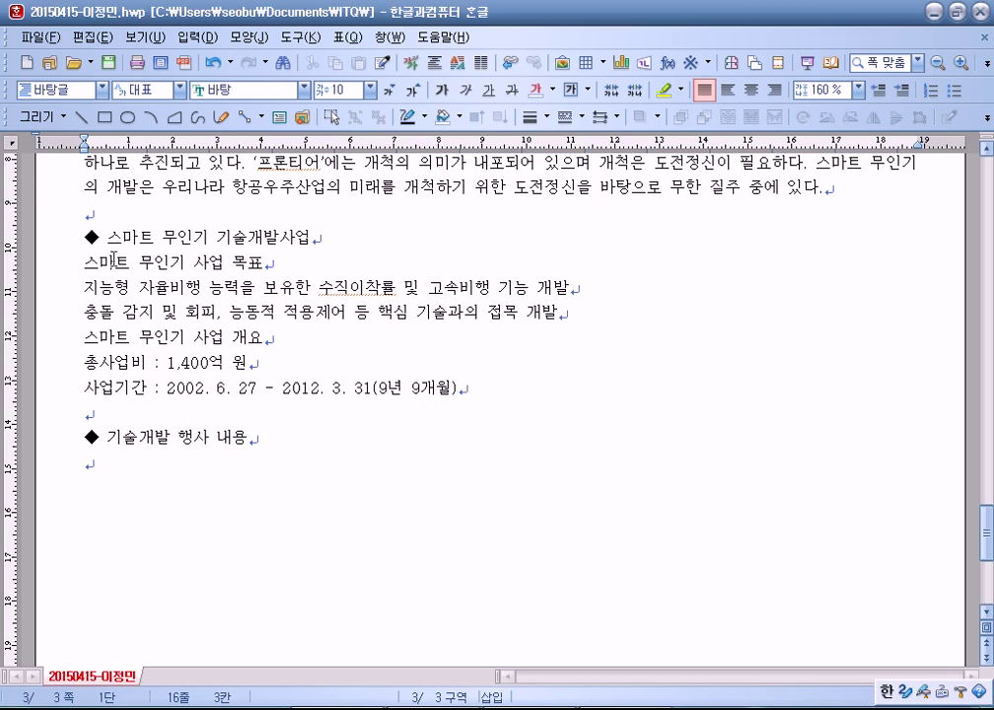
Step: Examine the two ◆ headings and the space between the symbol and the text of "스마트 무인기 기술개발사업"
drag(85, 442, 100, 448)
click(98, 450)
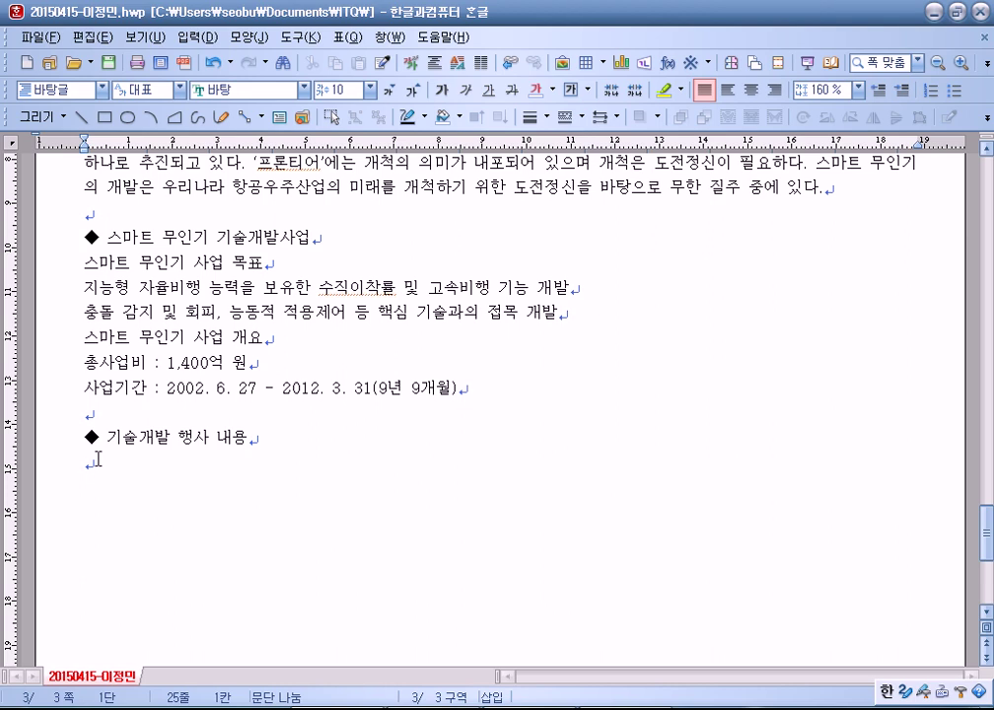
drag(85, 237, 322, 238)
click(357, 262)
drag(106, 238, 331, 244)
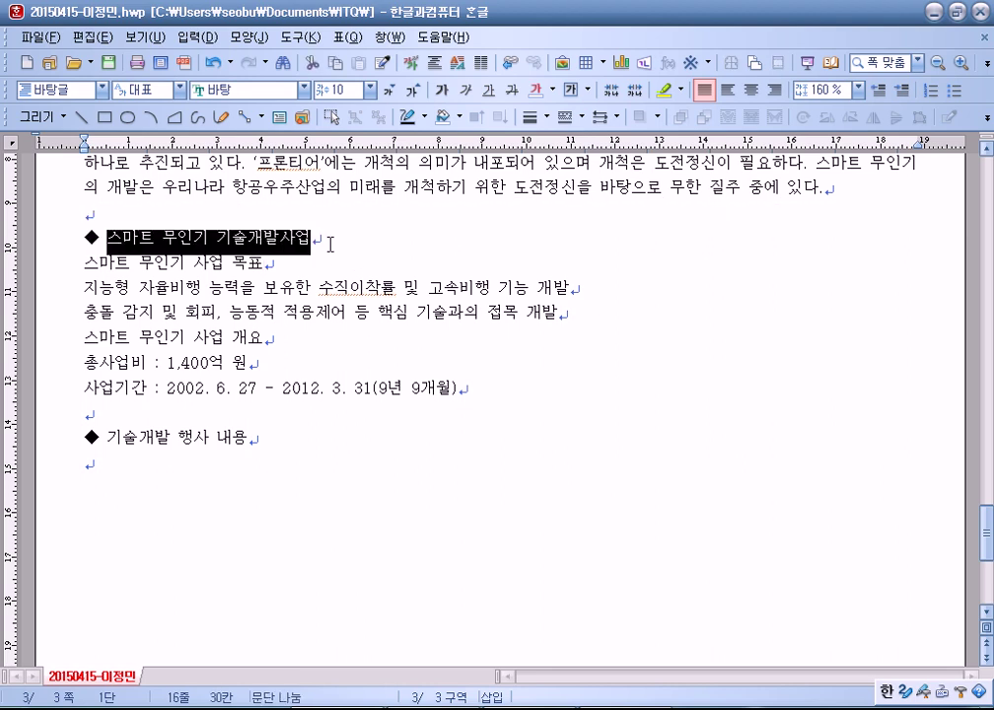
click(336, 334)
drag(79, 236, 324, 240)
drag(102, 236, 111, 236)
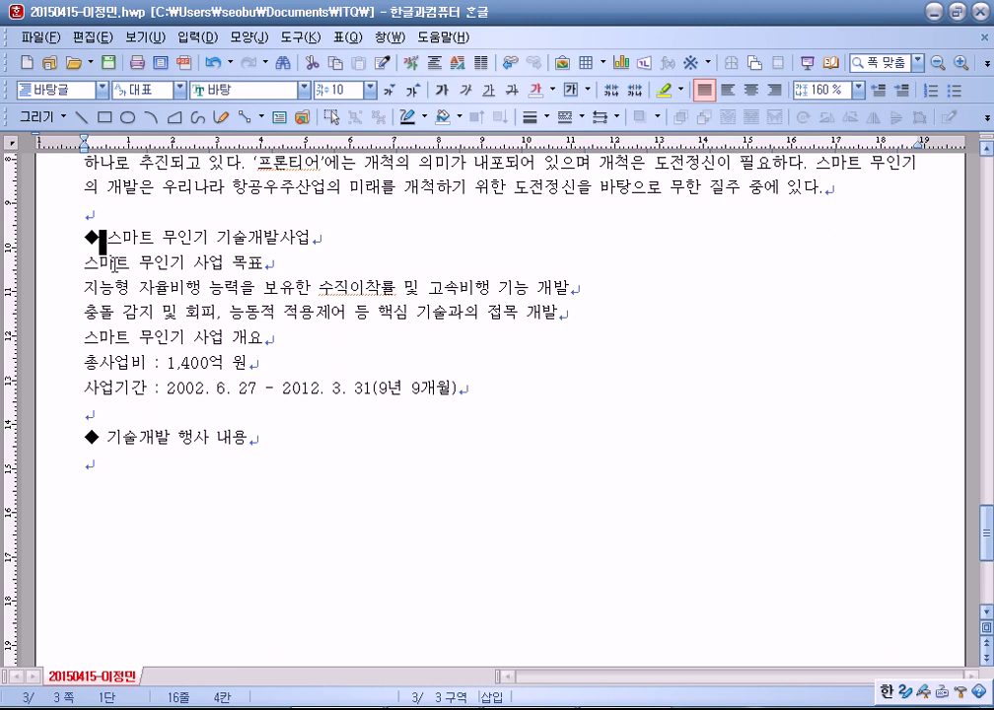
Step: Check the spacing after the sentence-ending periods in the article's "특히 무인기는" paragraph
scroll(158, 276, up, 1)
click(193, 306)
click(245, 235)
click(828, 257)
click(247, 232)
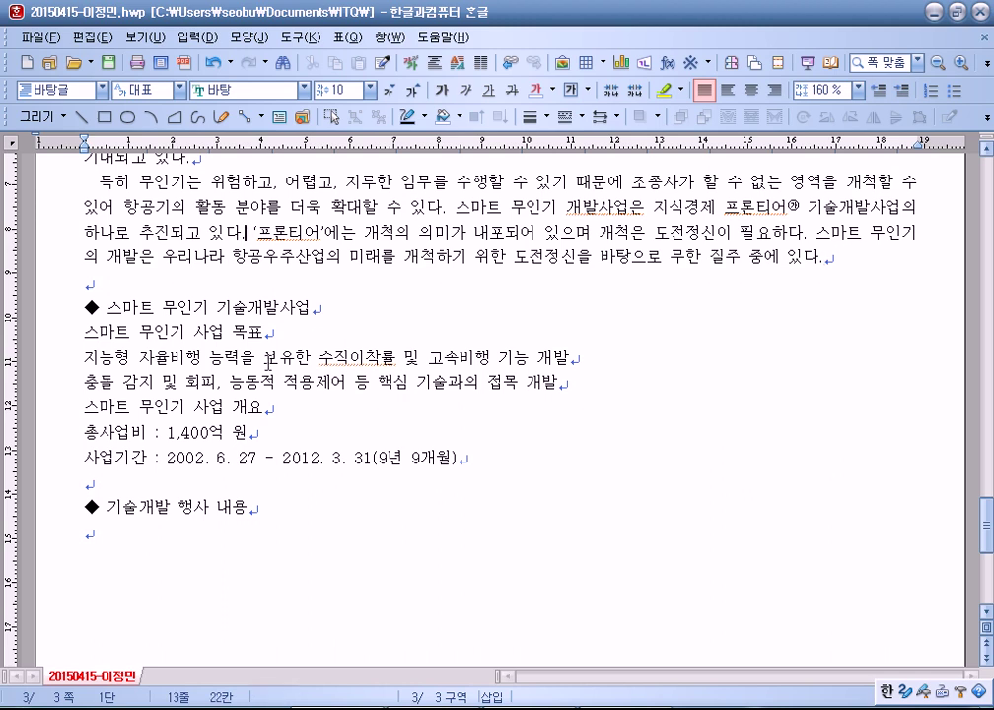
scroll(241, 418, up, 1)
click(446, 262)
key(Right)
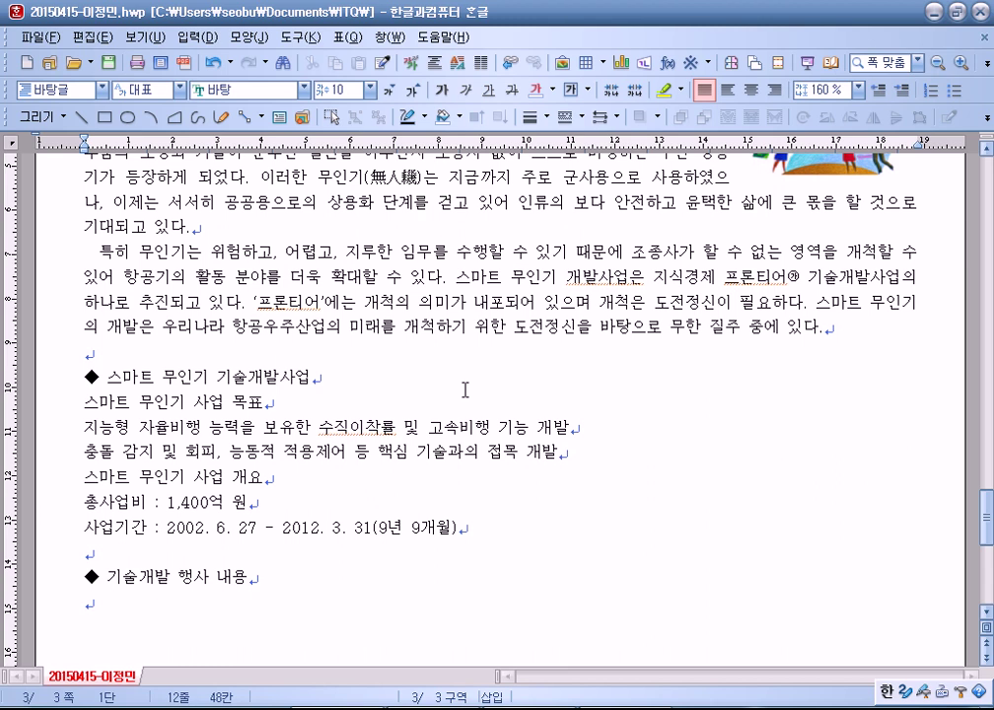
Step: Try removing a surplus space after "전자," in the article and after the ◆ of the "스마트 무인기 기술개발사업" heading
scroll(464, 390, up, 1)
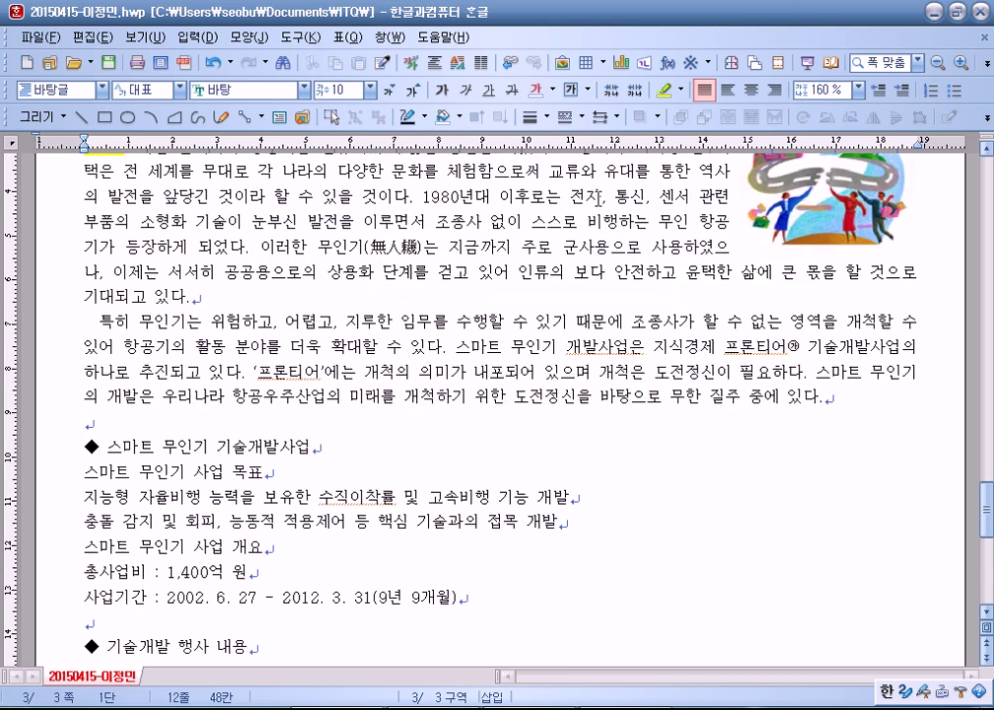
click(615, 206)
scroll(631, 221, up, 1)
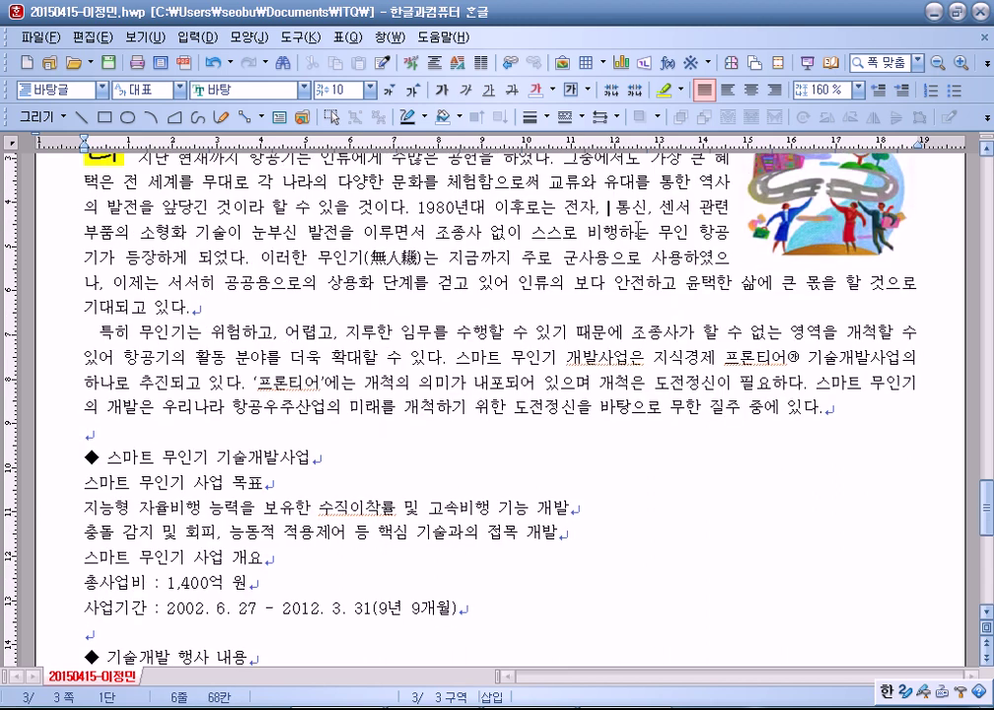
key(Delete)
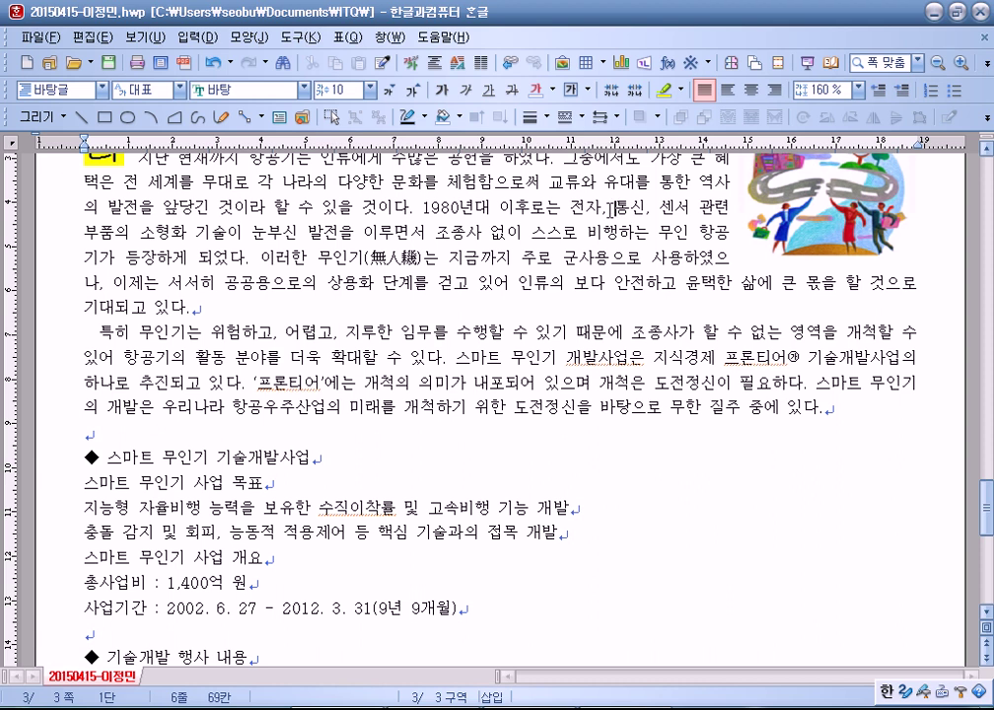
scroll(609, 208, down, 3)
click(87, 248)
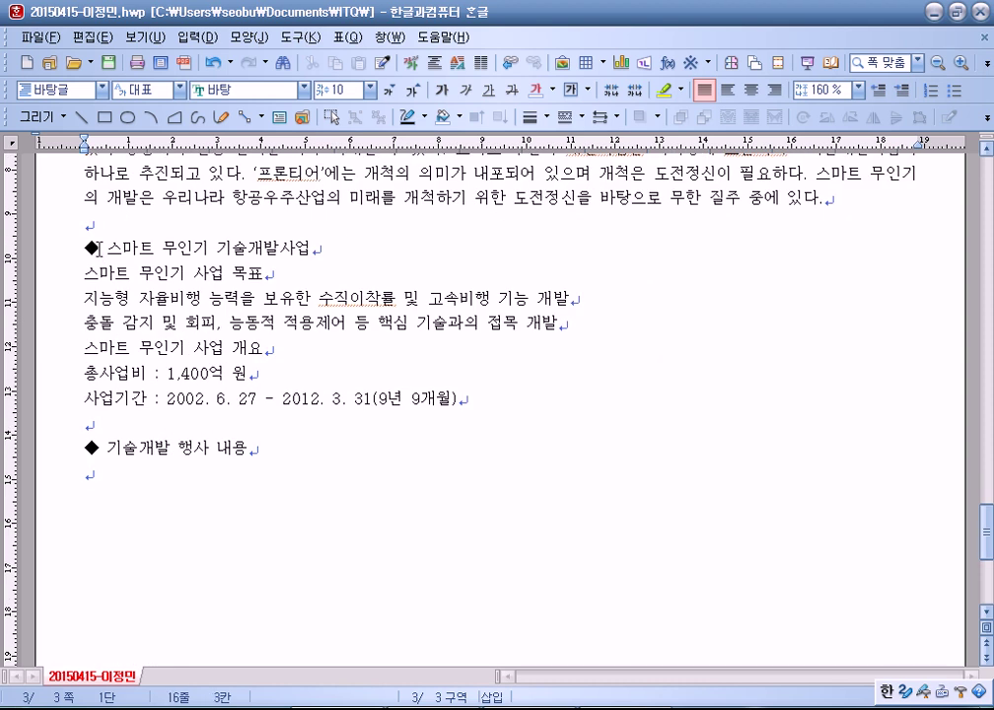
click(102, 246)
key(Delete)
click(158, 312)
Step: Below the heading "기술개발 행사 내용", add a placeholder line "표" and begin the following line with "- 실물모형,"
scroll(158, 318, down, 2)
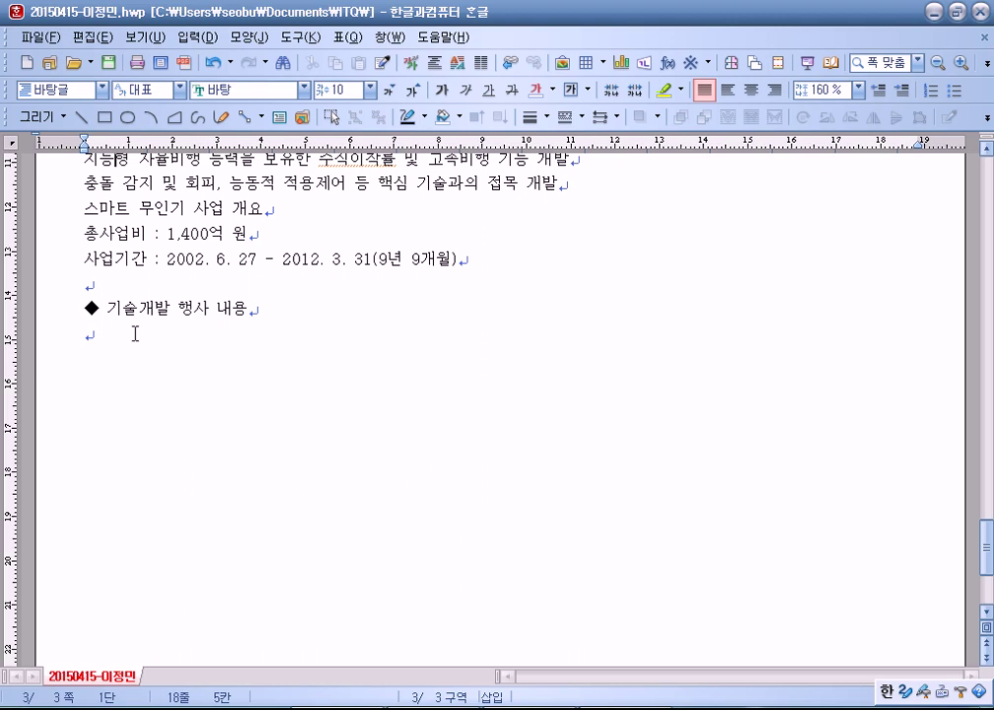
click(138, 339)
text(₩₩)
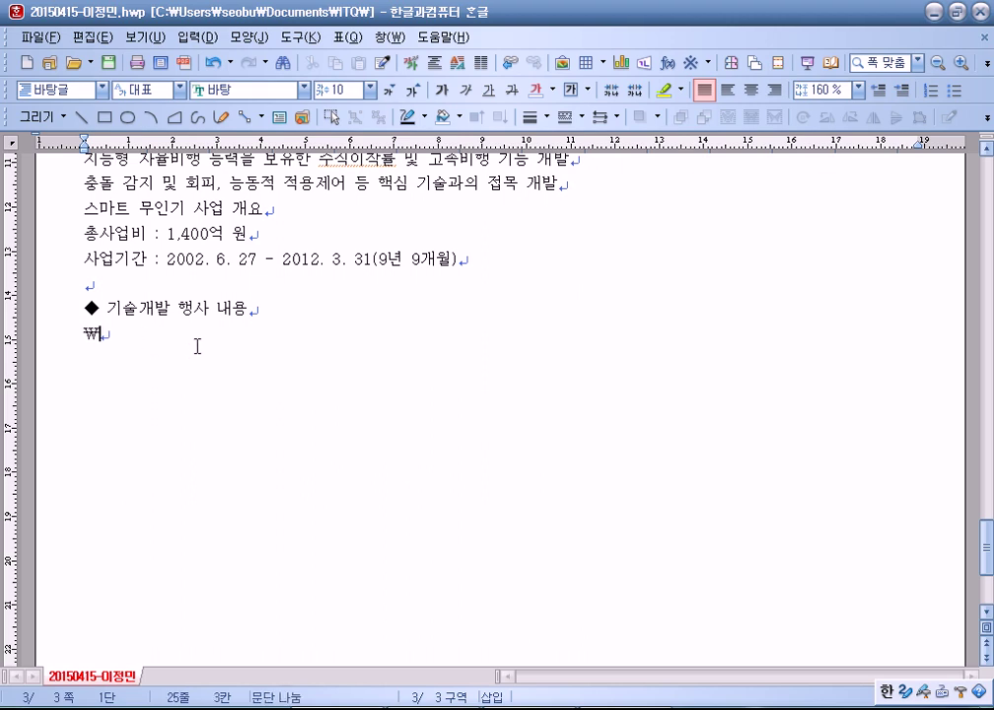
key(BackSpace)
key(BackSpace)
text(표)
key(Return)
text(- 실물모형,)
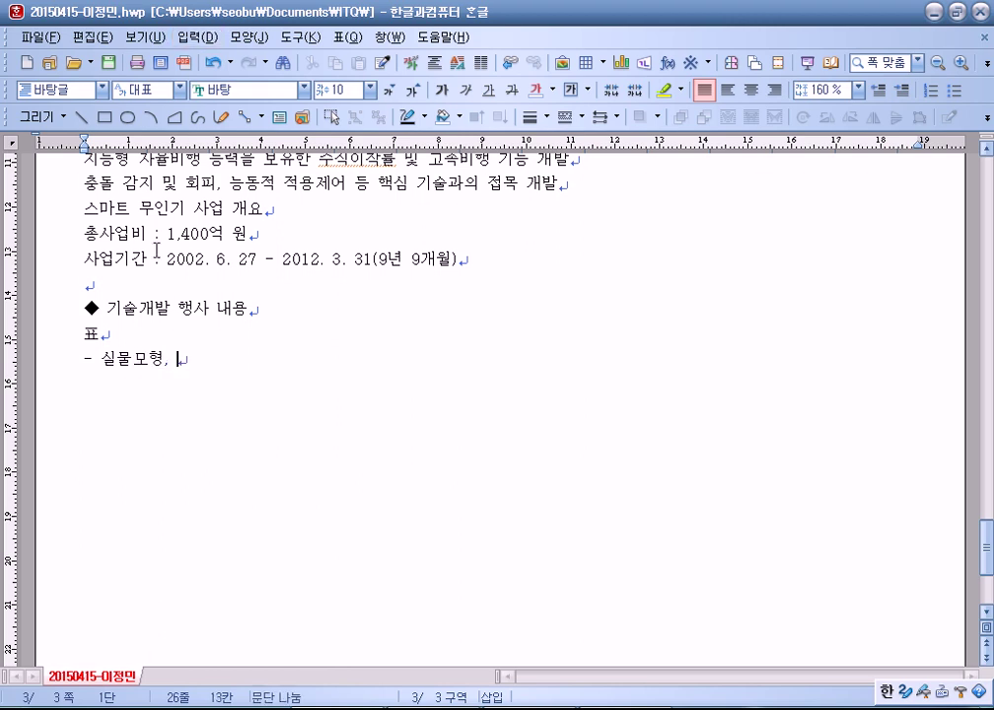
Step: Examine the spaces after the hyphen in the "- 실물모형," line and around the colons in the "총사업비" and "사업기간" lines
click(87, 362)
click(97, 363)
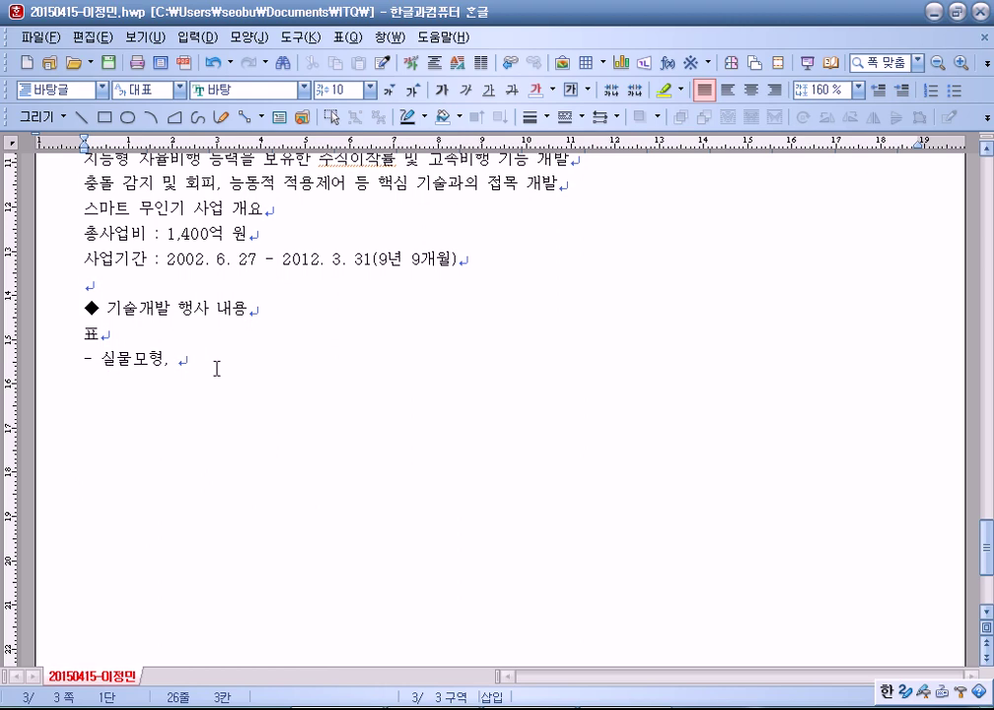
key(shift+Left)
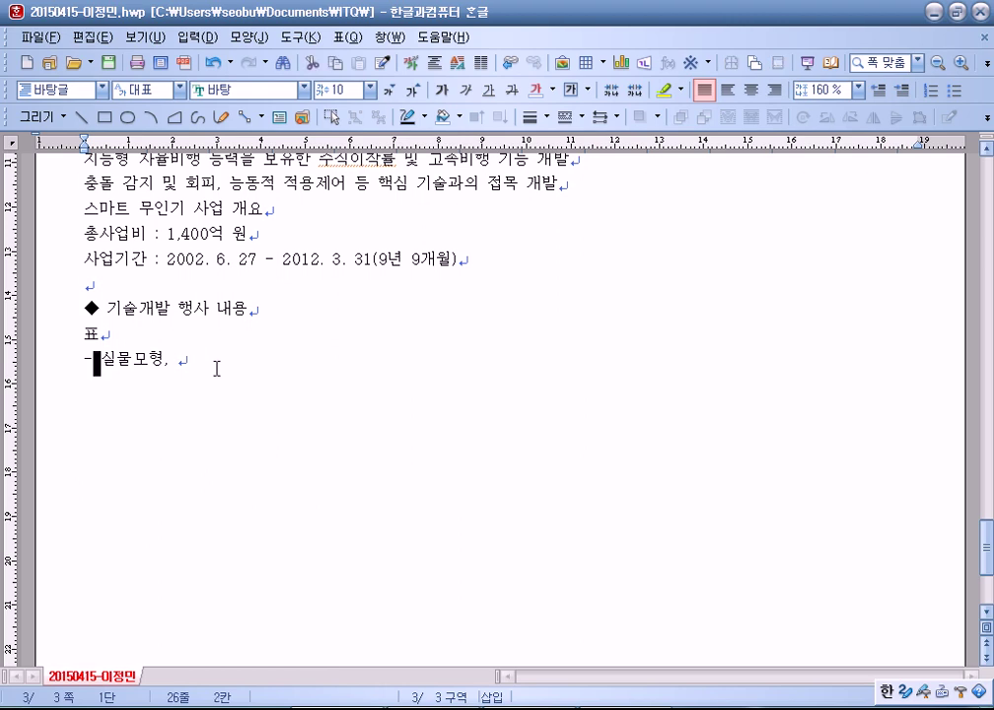
click(151, 239)
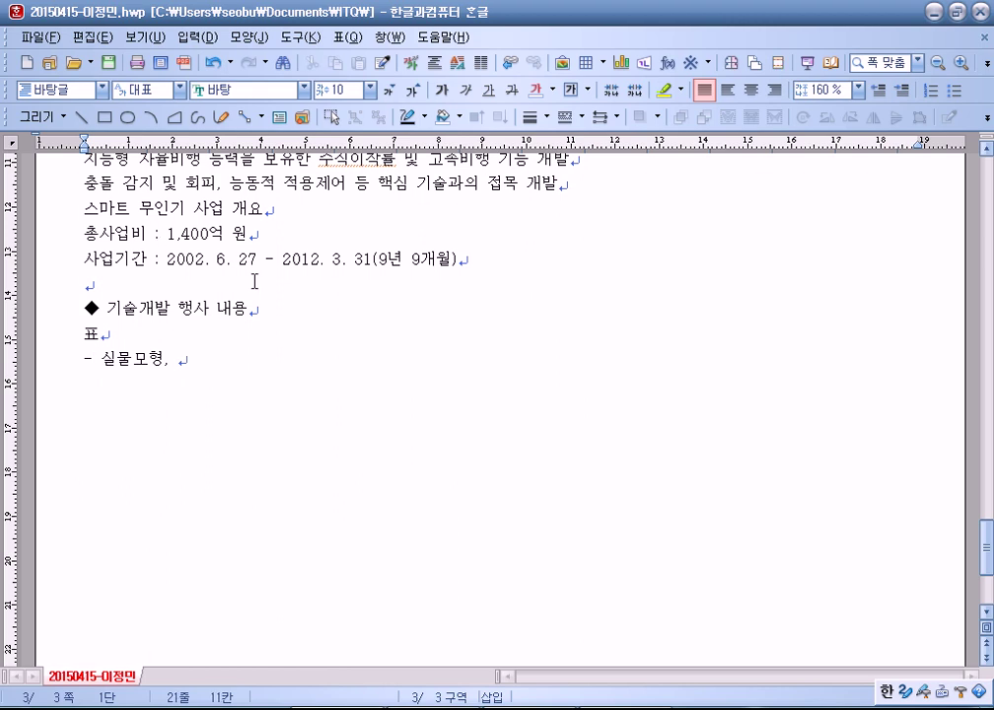
key(shift+Left)
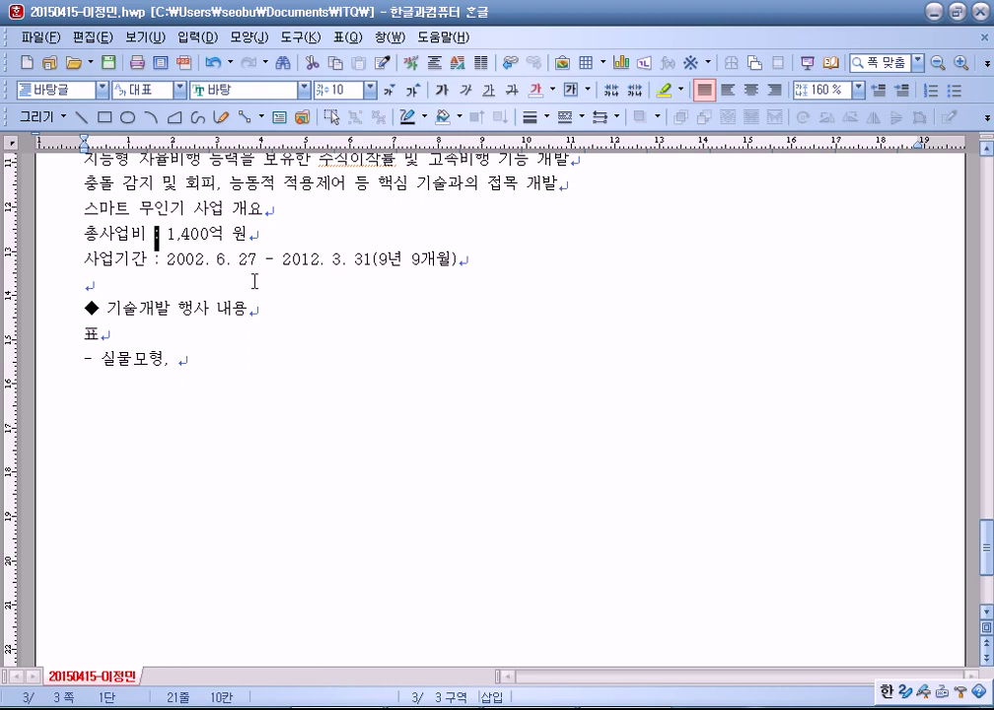
key(Down)
key(shift+Left)
key(Right)
key(Right)
key(Right)
key(Right)
key(Right)
key(Right)
key(Right)
key(Right)
key(Right)
key(Right)
key(Right)
key(Right)
key(Right)
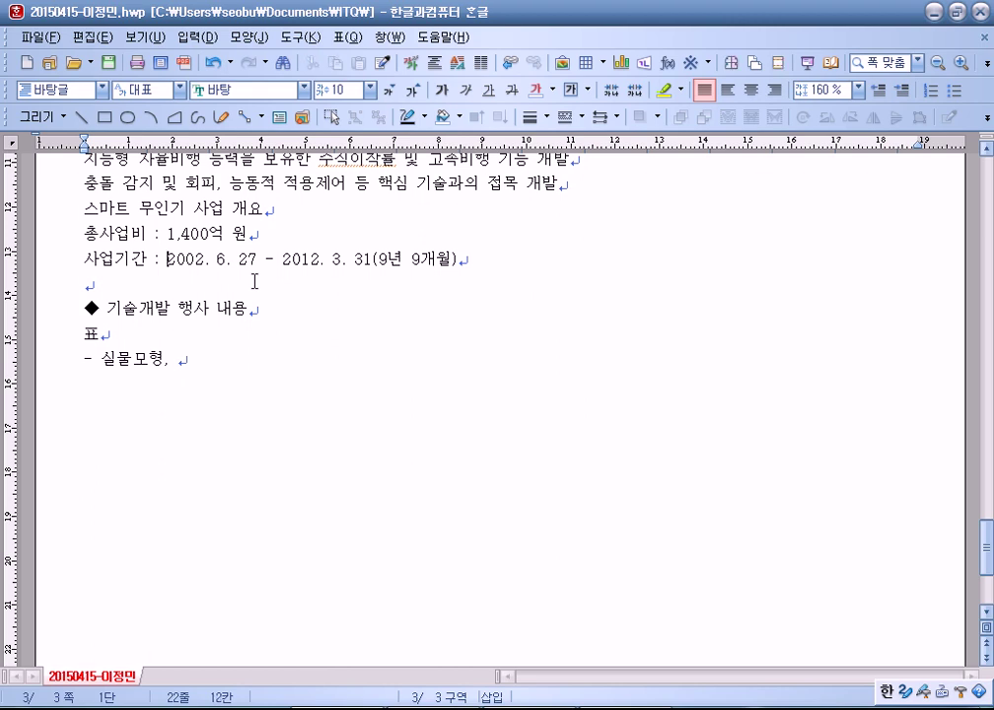
Step: Try removing the spaces around the hyphen between the two dates in the "사업기간" line
key(Delete)
key(Right)
key(Delete)
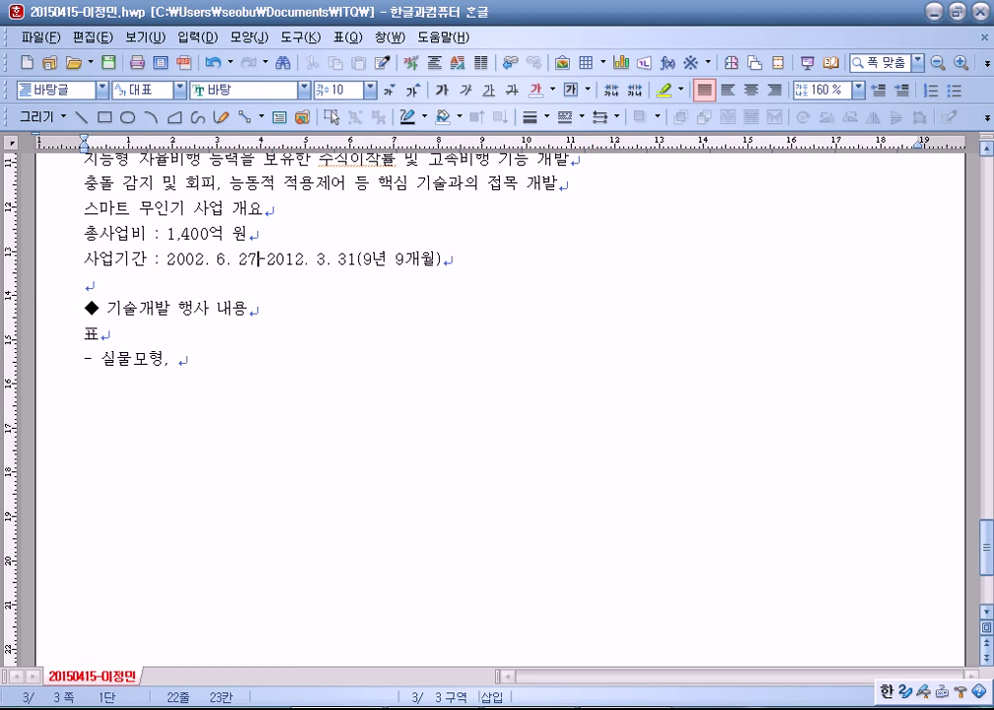
key(Right)
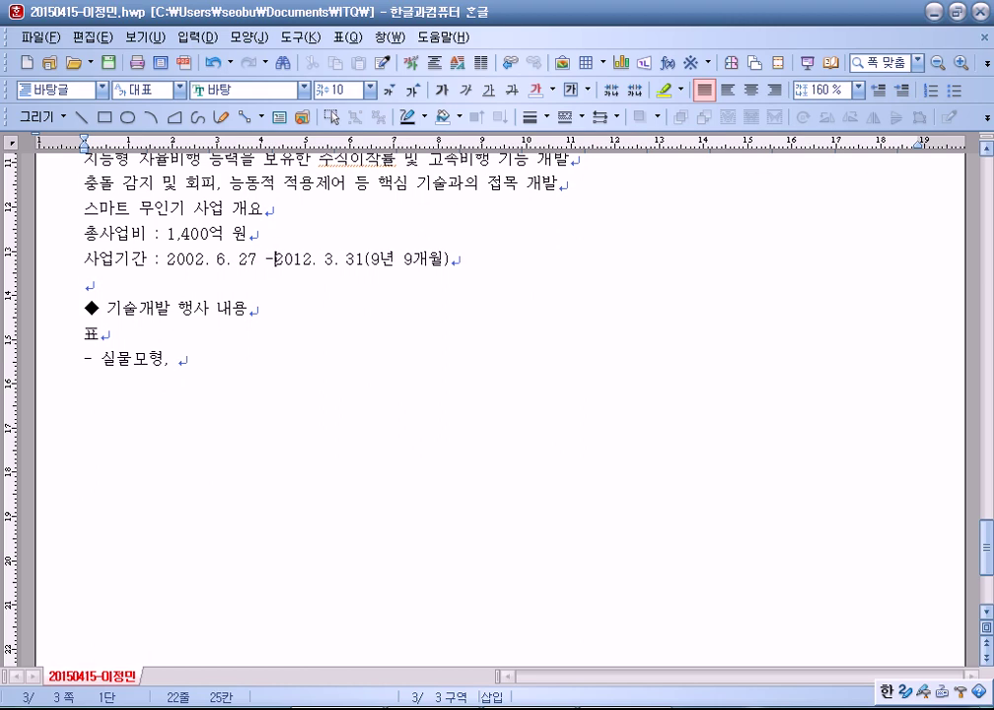
key(Left)
key(Left)
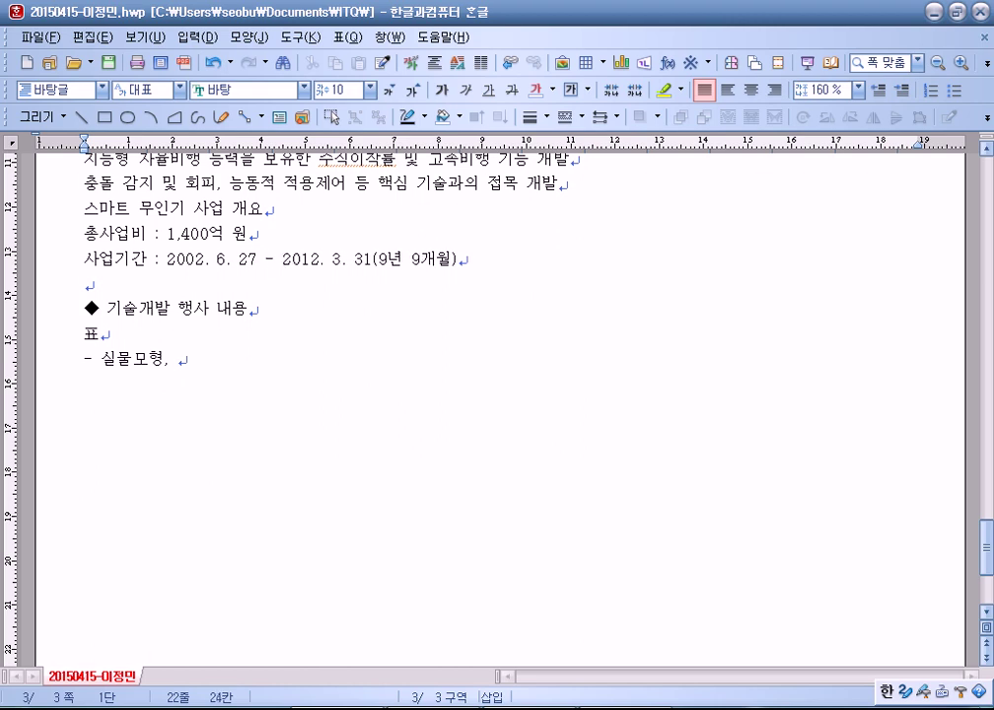
Step: Try replacing the hyphen between the "사업기간" dates with "~" and adding a period to the start date, undoing both changes
text(~)
key(Delete)
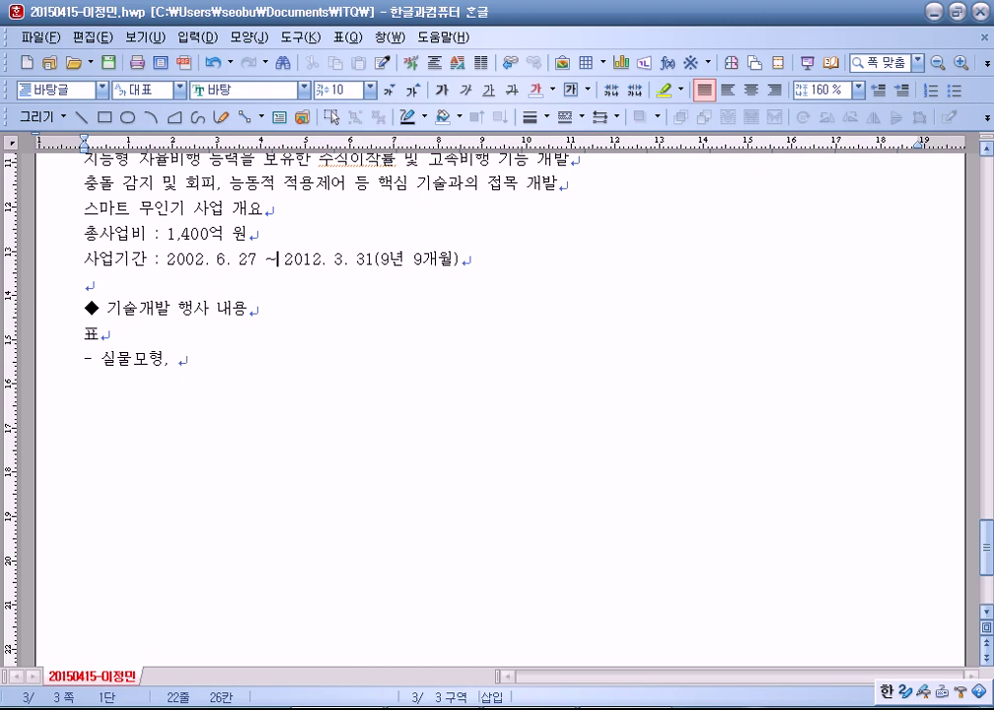
key(ctrl+z)
key(ctrl+z)
key(Left)
key(Left)
key(Left)
key(Left)
key(Left)
text(.)
key(Right)
key(Right)
key(Right)
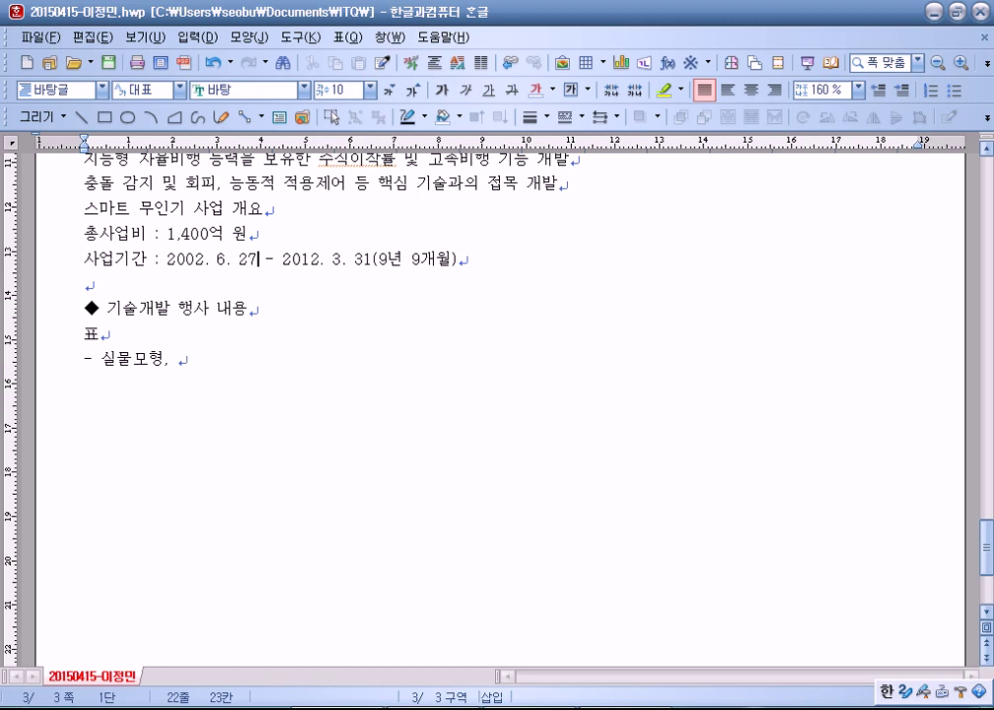
Step: Correct the misspelled word after "보유한" in the "지능형 자율비행" line to "수직이착륙"
scroll(388, 199, up, 1)
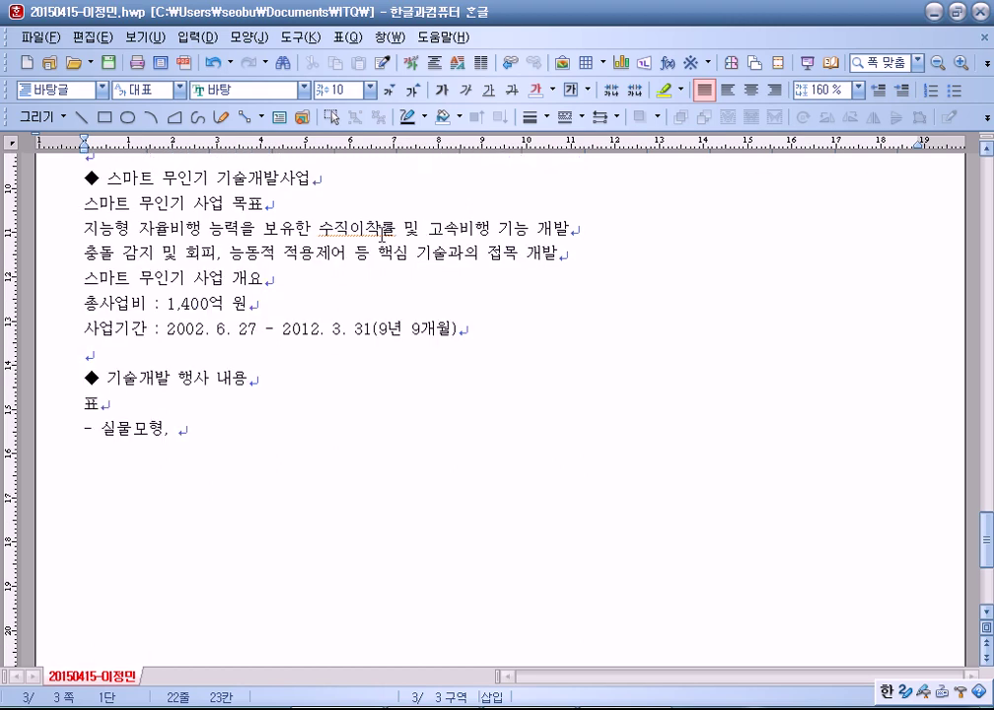
click(380, 229)
text(륙)
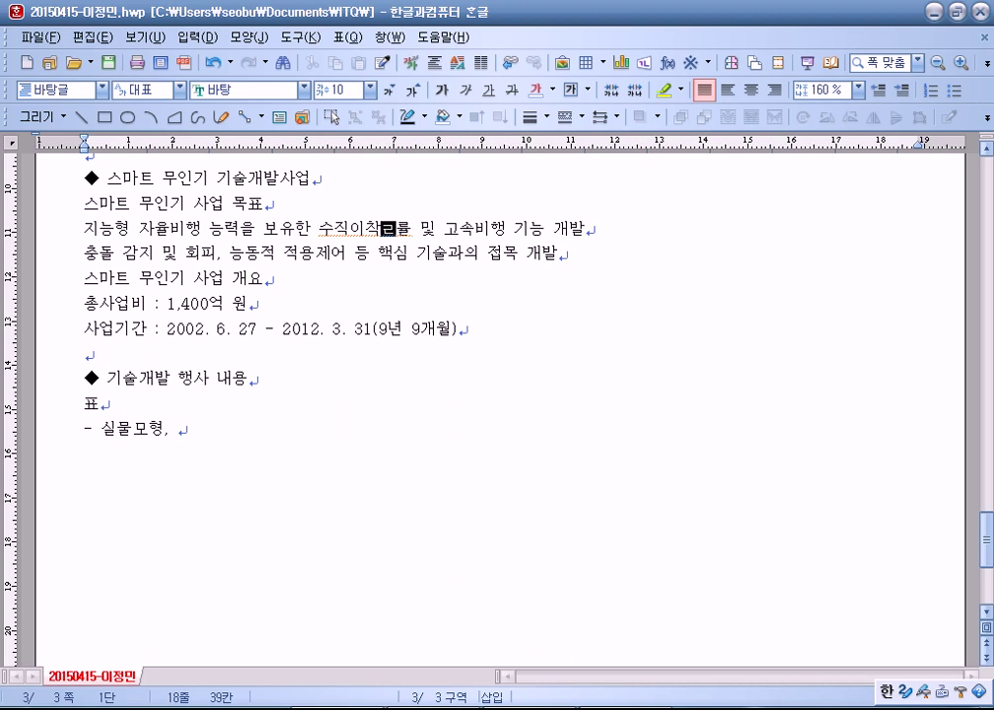
key(Delete)
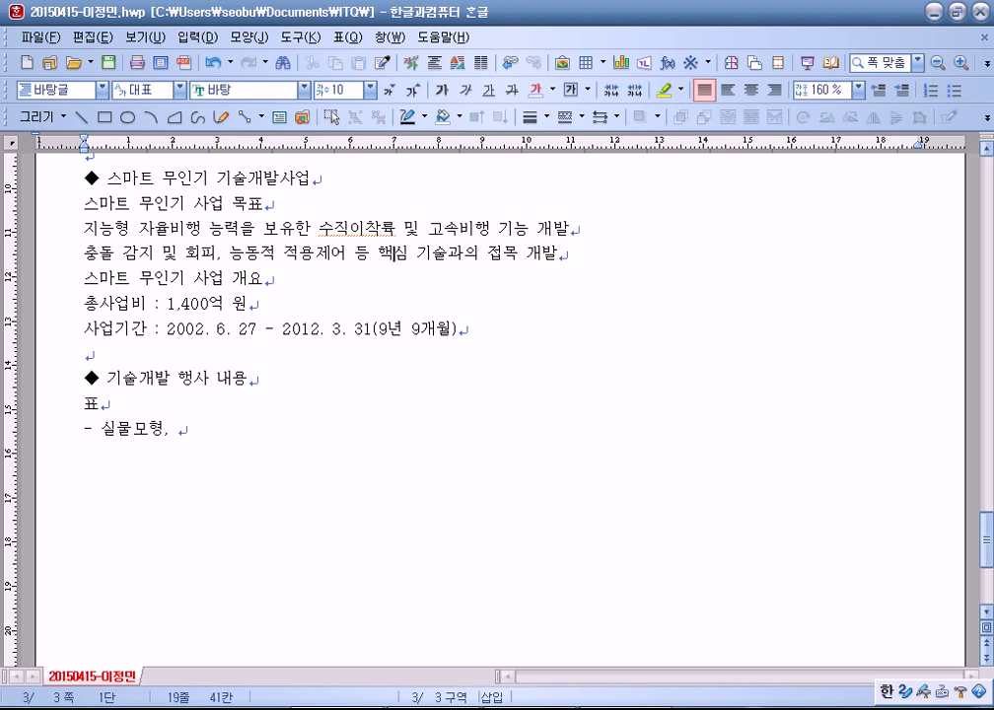
Step: Try adding a blank line below and above the "스마트 무인기 사업 개요" line, removing it each time
click(85, 279)
key(End)
key(Return)
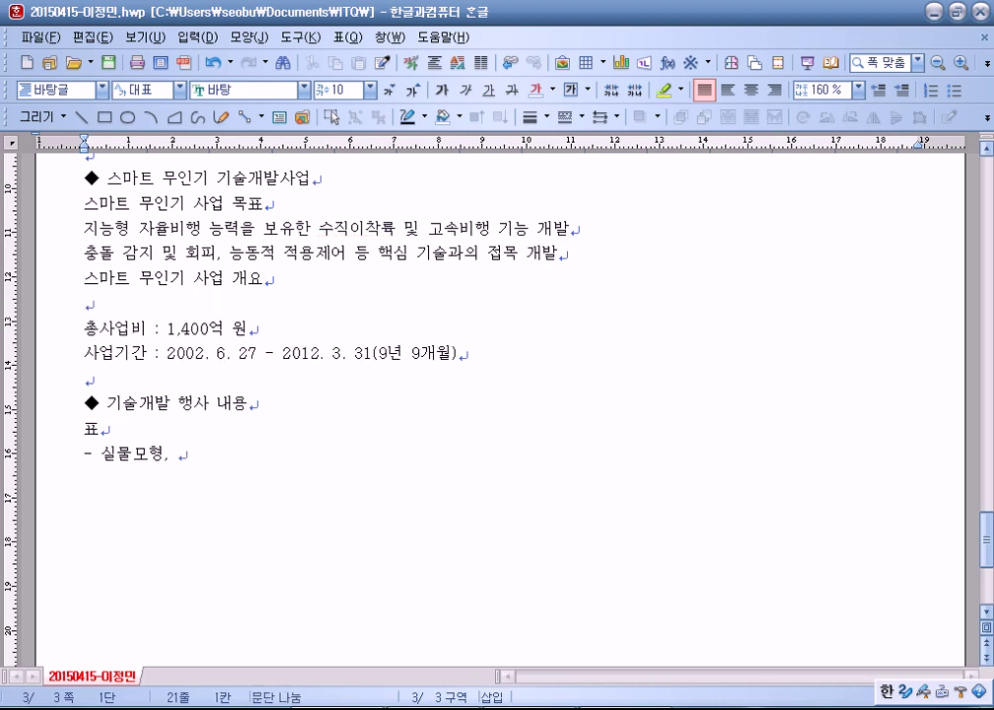
key(BackSpace)
key(Home)
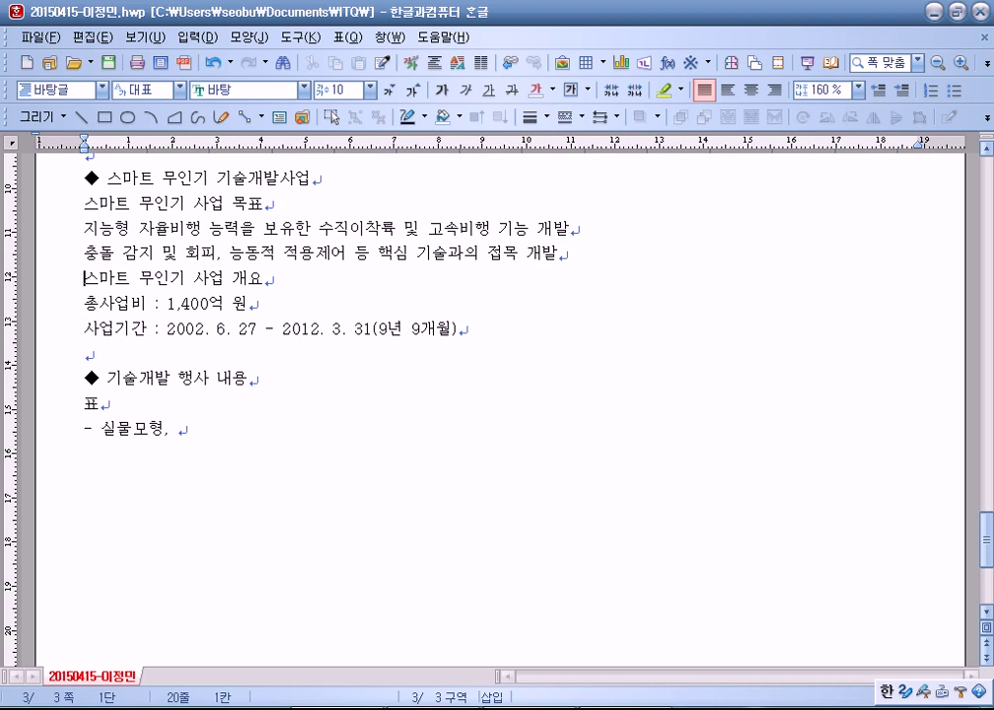
key(Return)
key(Up)
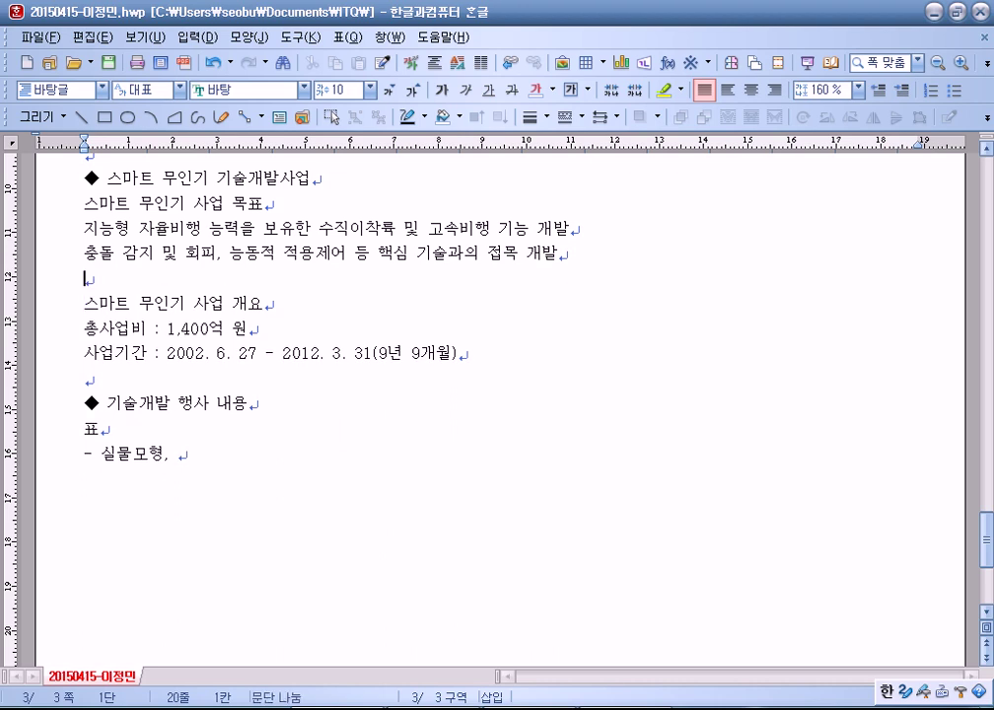
key(Delete)
Step: Try deleting the blank line above the "◆ 기술개발 행사 내용" heading and put it back
key(Down)
key(Down)
key(Down)
key(Delete)
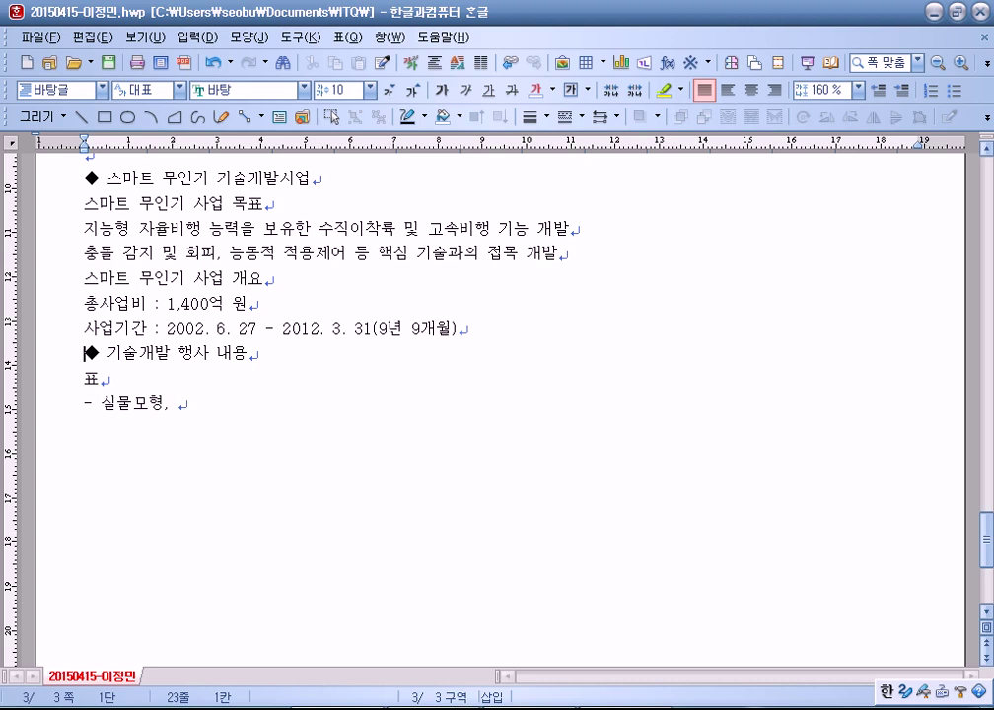
key(Return)
Step: Try deleting the blank line above the "◆ 스마트 무인기 기술개발사업" heading and restore it
key(Up)
key(Up)
key(Up)
key(Up)
key(Up)
key(Up)
key(Up)
key(Up)
key(Up)
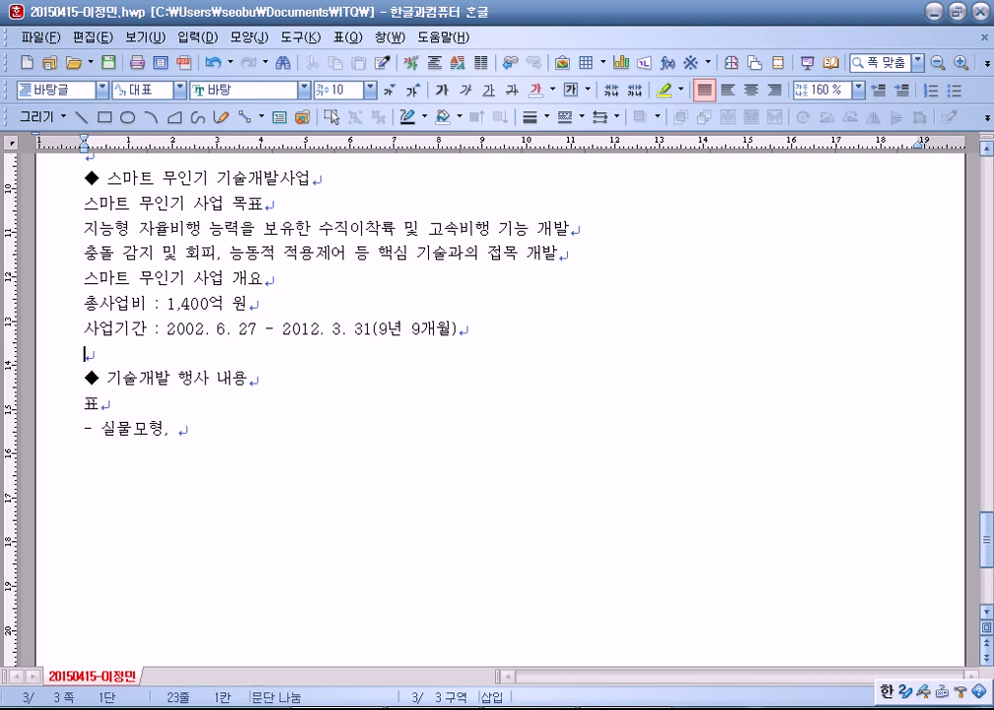
key(Delete)
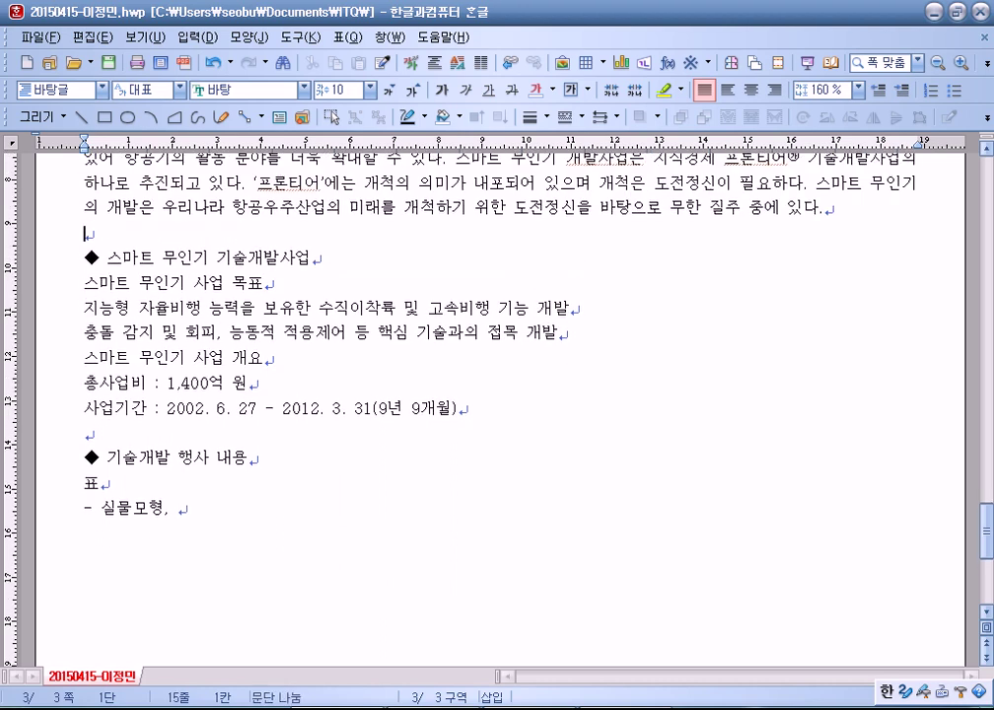
key(Return)
Step: Examine the document title, the article's first paragraph and the blank line between them
scroll(372, 294, up, 4)
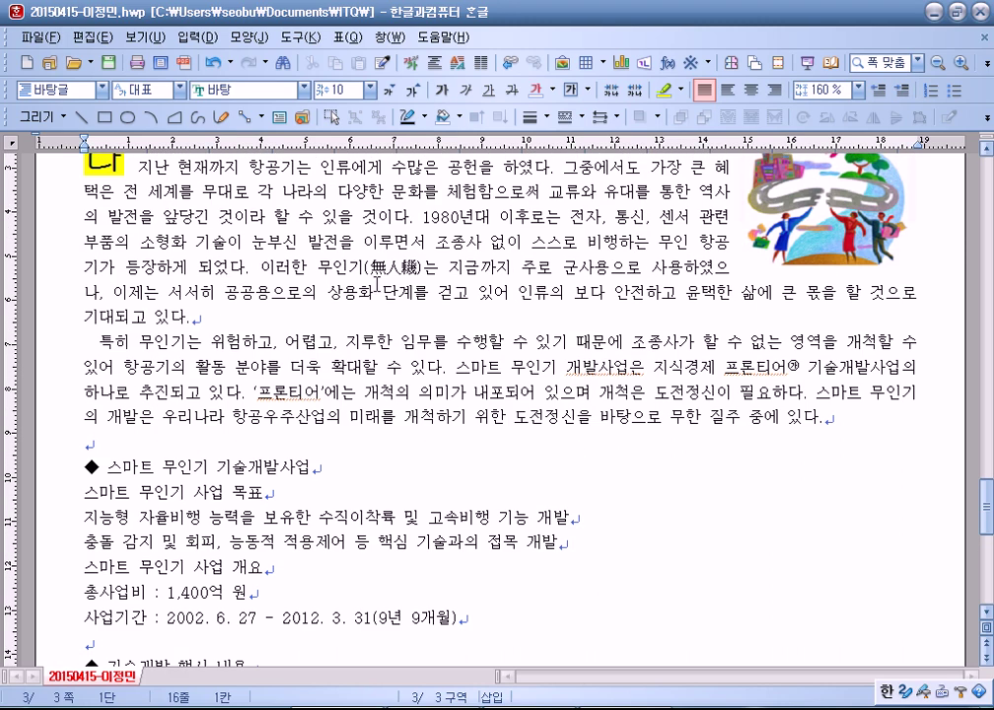
scroll(287, 246, up, 2)
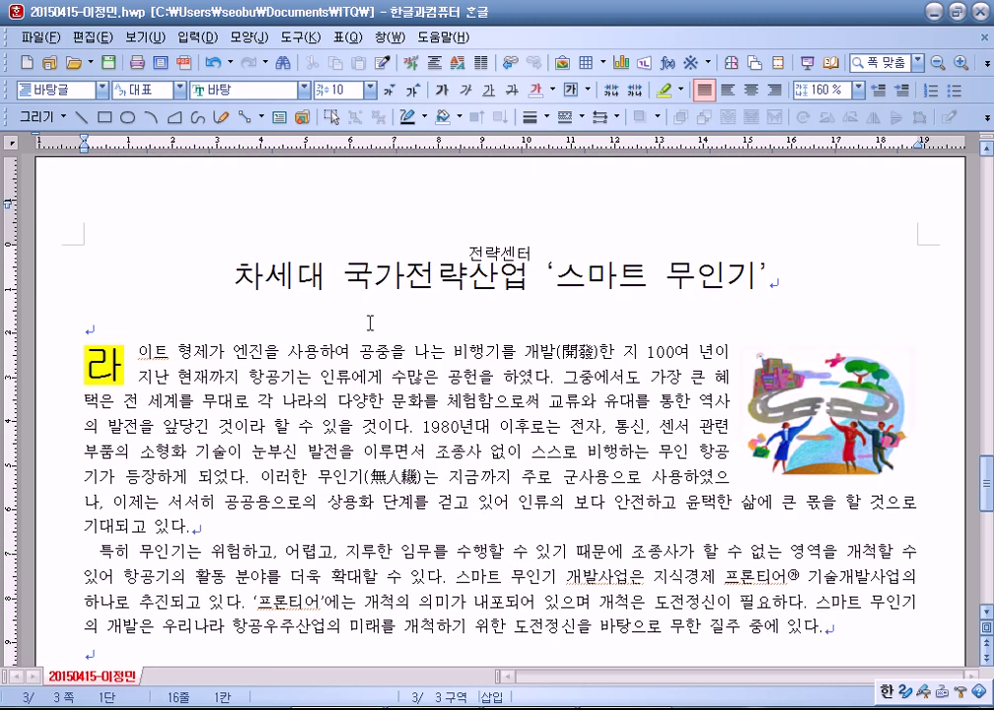
drag(205, 279, 778, 280)
drag(391, 377, 472, 512)
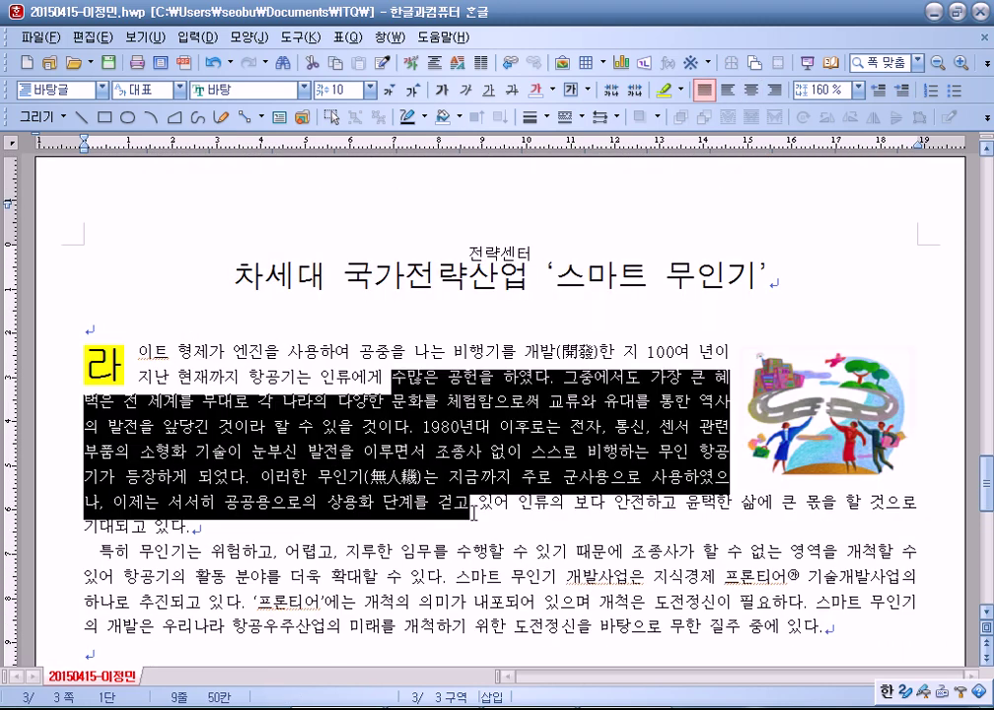
drag(451, 431, 430, 431)
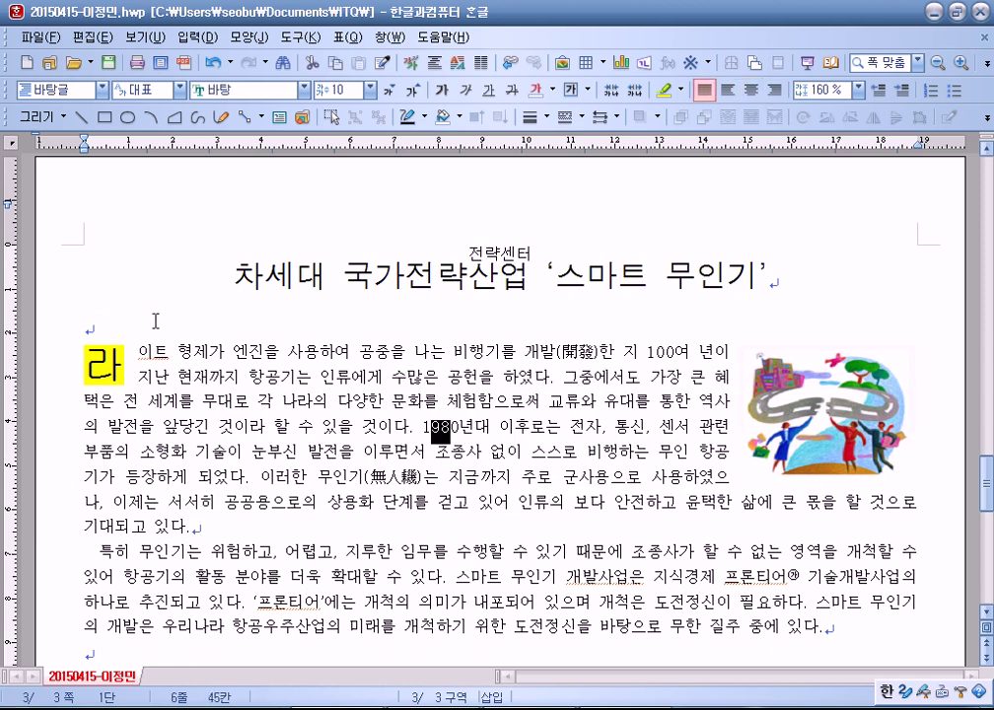
click(69, 336)
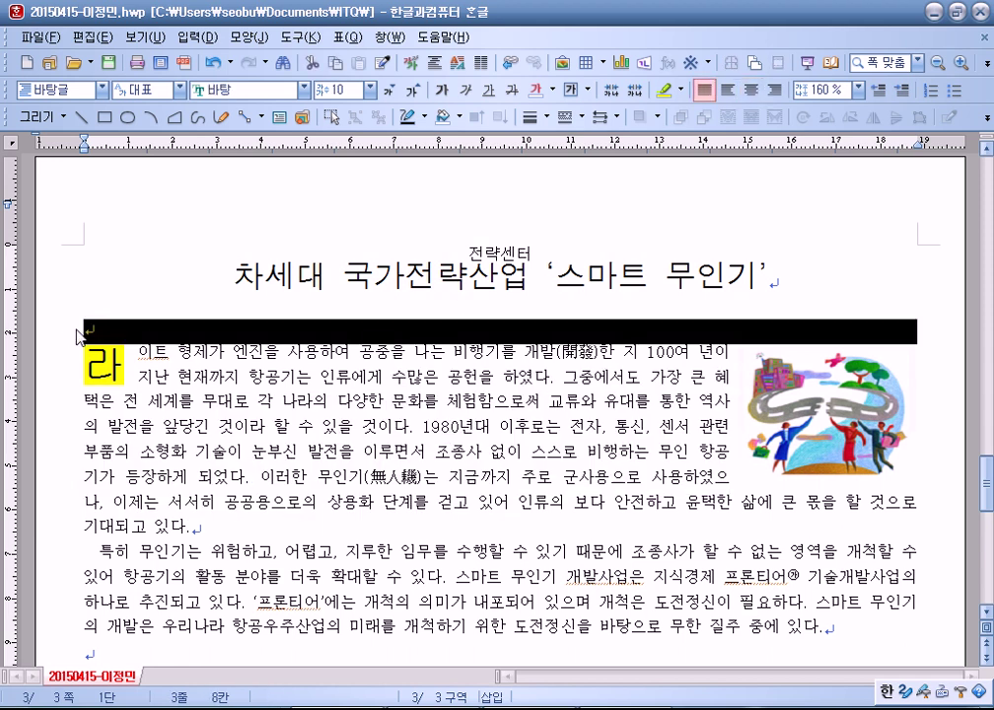
Step: Try adding an extra blank line below the document title and above each of the two ◆ headings
click(145, 332)
key(Return)
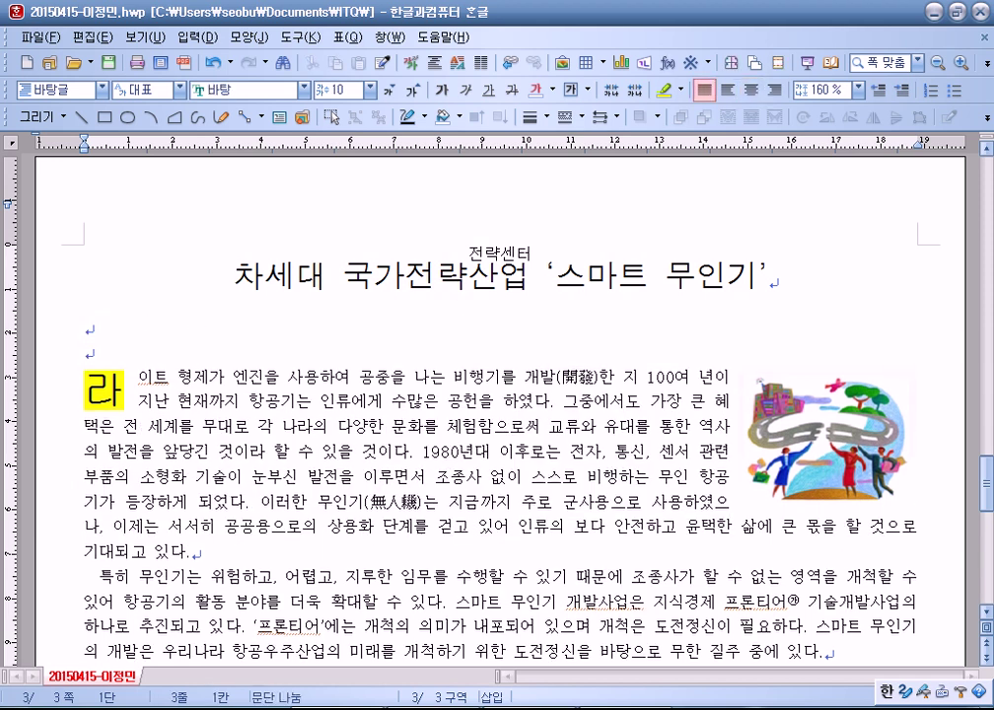
scroll(150, 263, down, 5)
click(125, 330)
key(Return)
scroll(125, 330, down, 3)
click(119, 343)
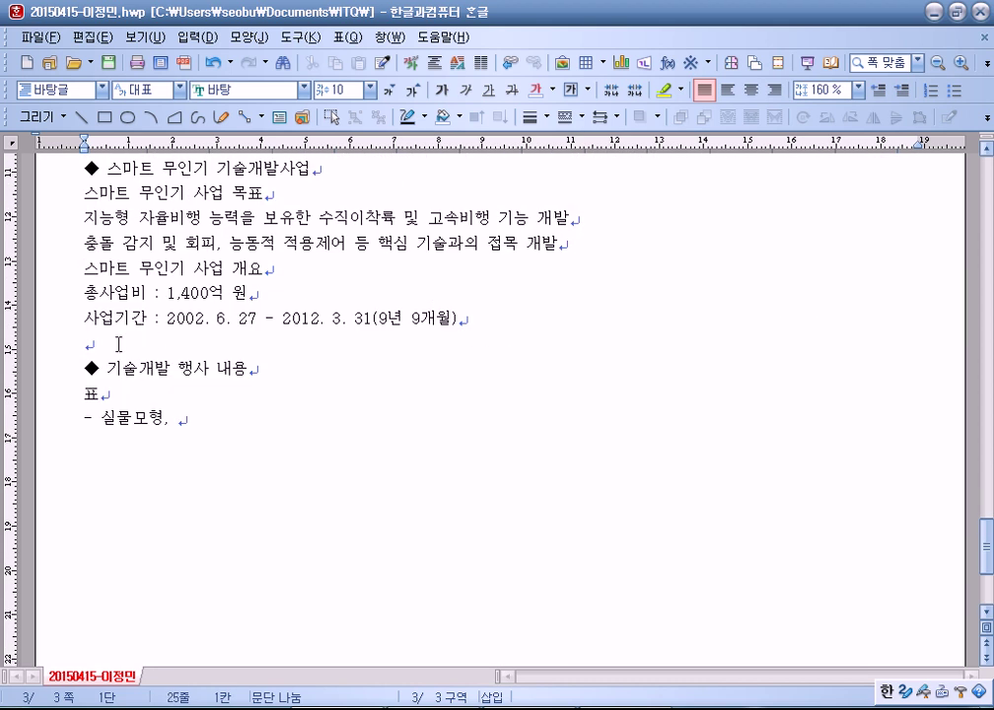
key(Return)
key(BackSpace)
Step: Remove the extra blank lines above the "◆ 스마트 무인기 기술개발사업" heading and below the document title
scroll(157, 350, up, 3)
click(139, 335)
scroll(138, 339, up, 3)
click(92, 155)
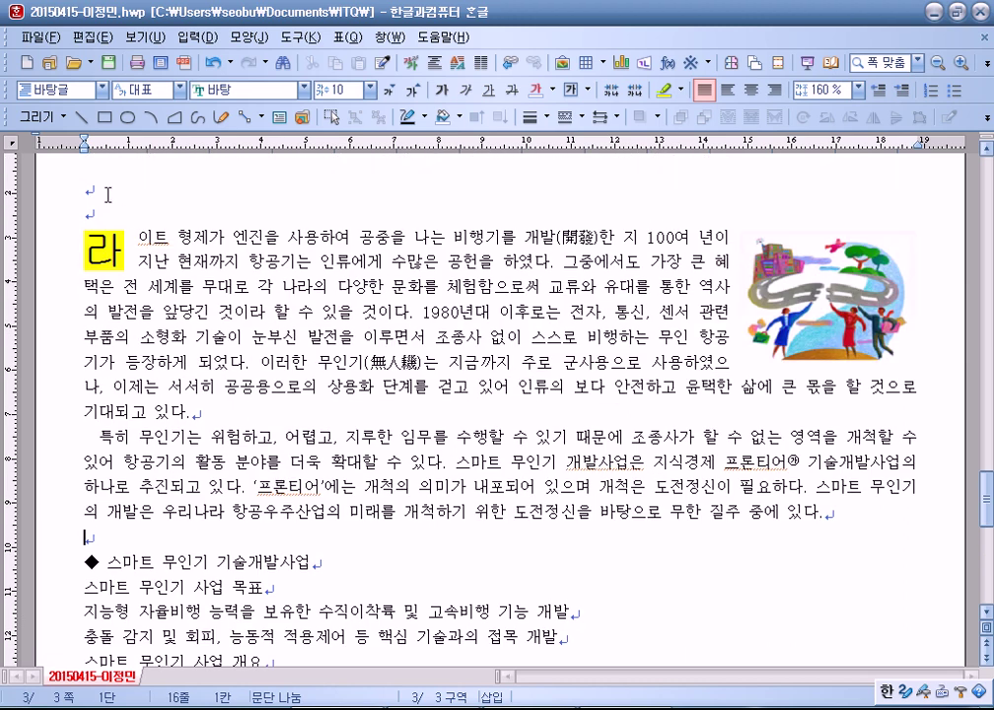
scroll(118, 172, up, 1)
Step: Review the page's layout from the title and article through the two ◆ sections to the footnote
scroll(163, 237, down, 8)
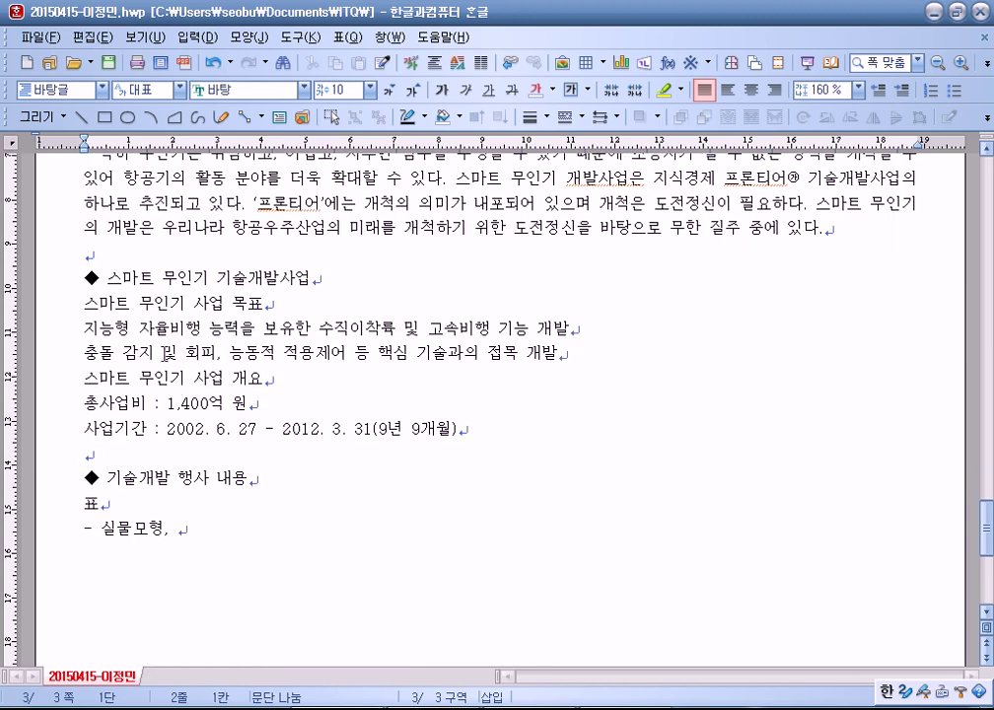
scroll(199, 401, down, 3)
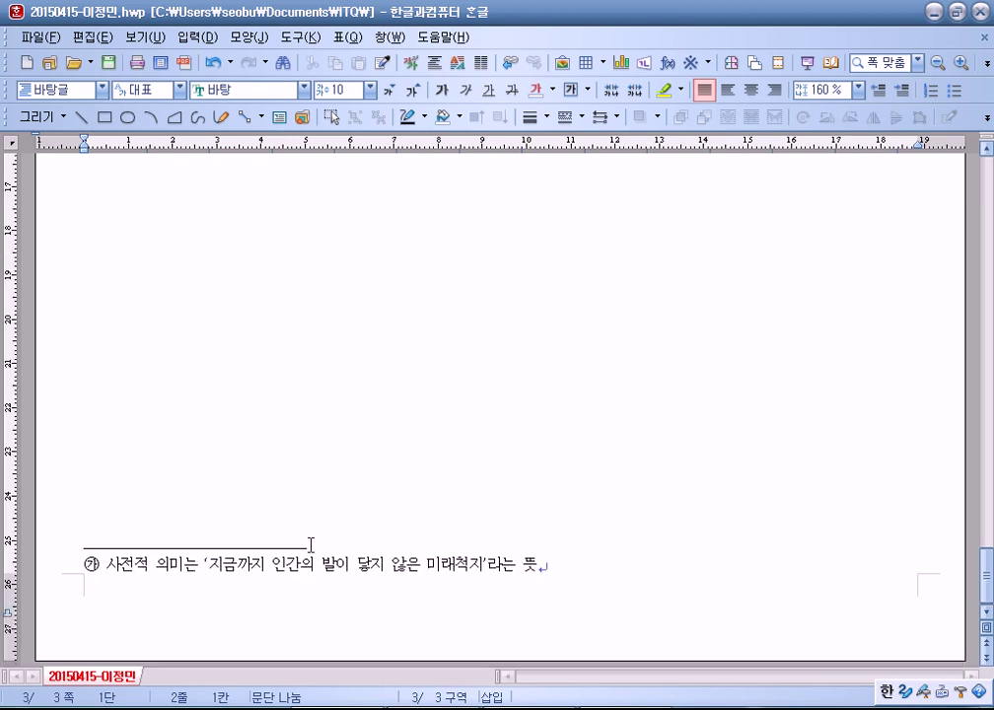
scroll(271, 447, up, 12)
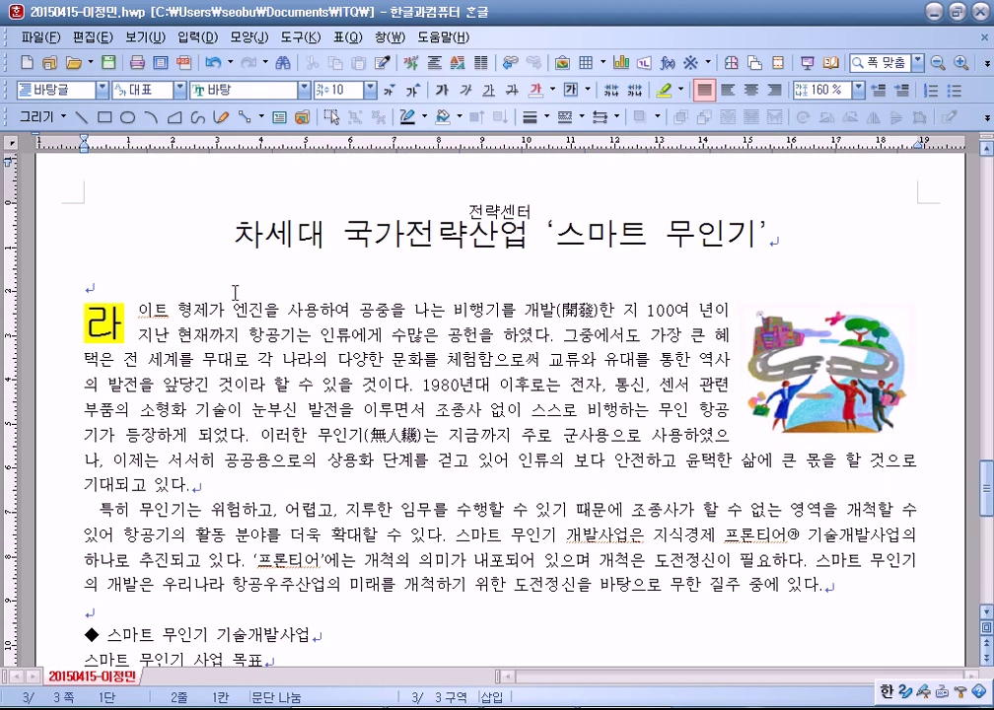
scroll(234, 289, down, 3)
drag(250, 225, 394, 348)
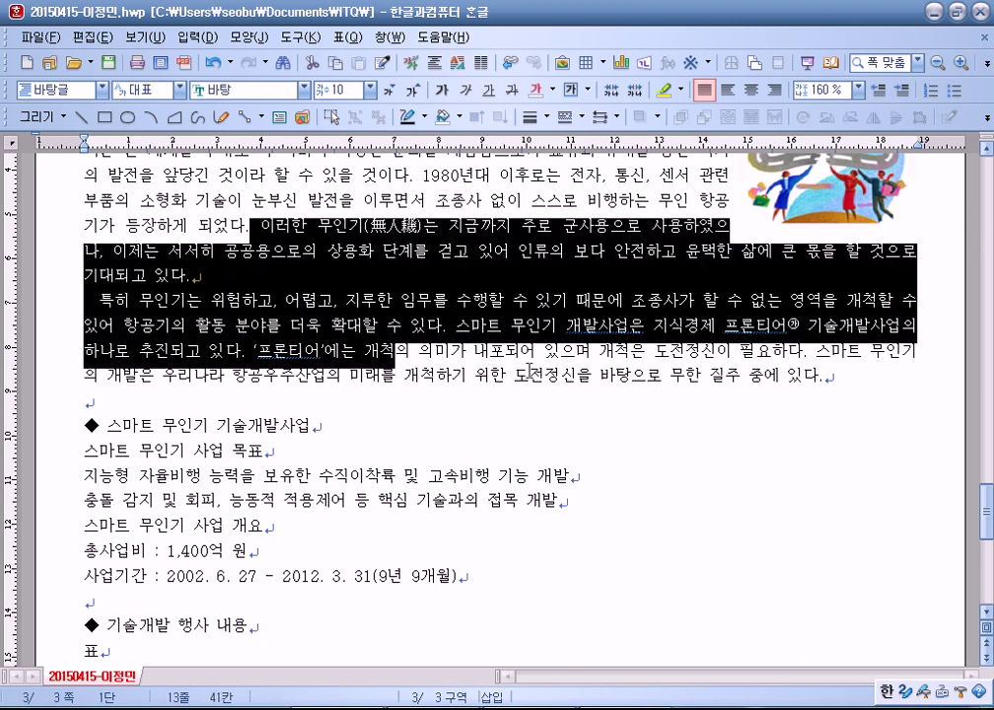
scroll(252, 302, down, 3)
drag(221, 215, 233, 386)
drag(177, 416, 202, 472)
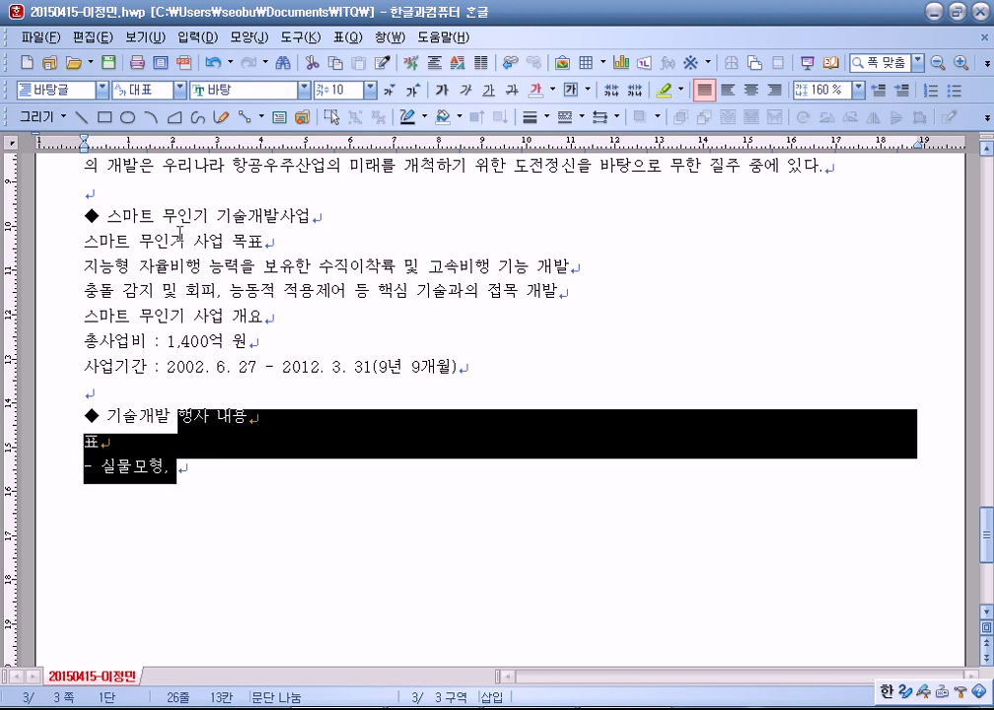
drag(176, 215, 231, 341)
click(224, 315)
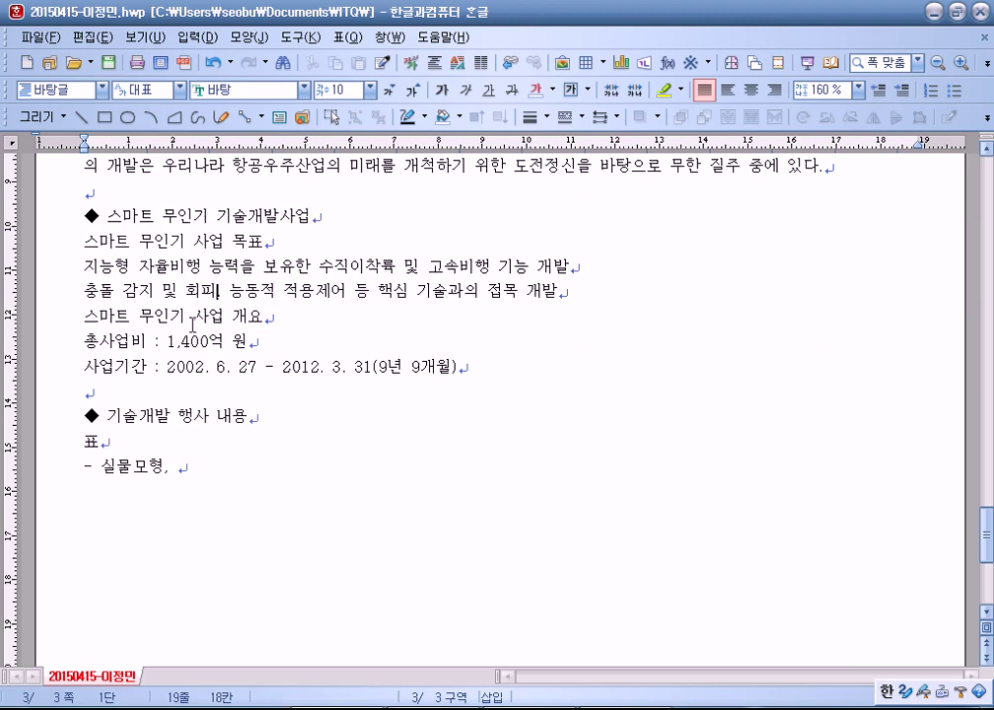
Step: Try deleting the blank line between the article and the "◆ 스마트 무인기 기술개발사업" heading, restoring it each time
scroll(148, 295, up, 2)
click(51, 340)
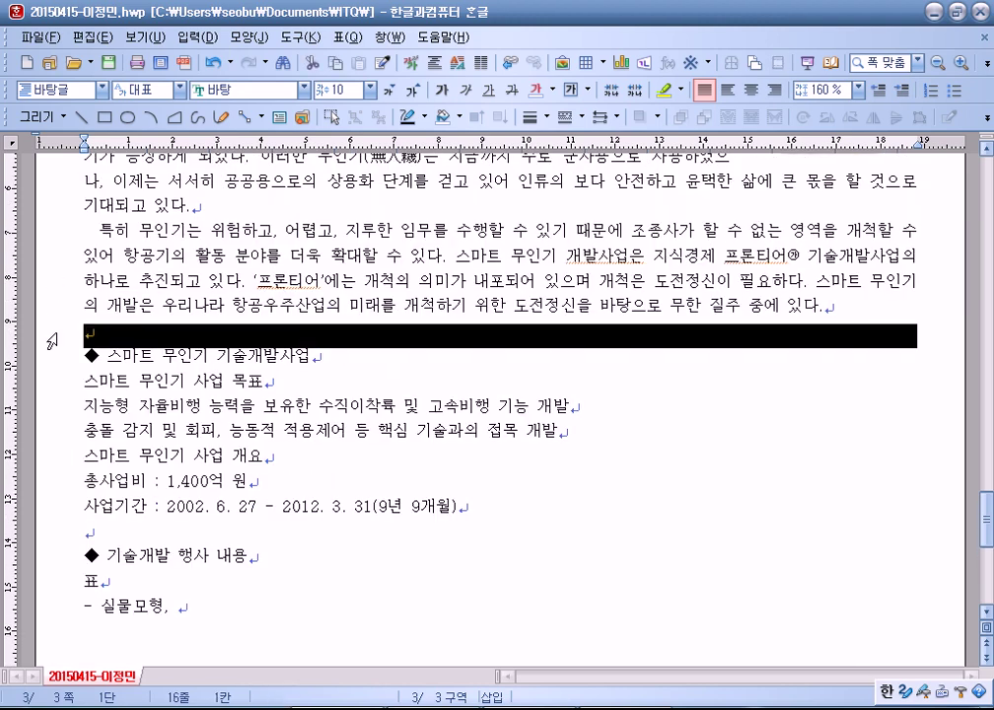
key(Delete)
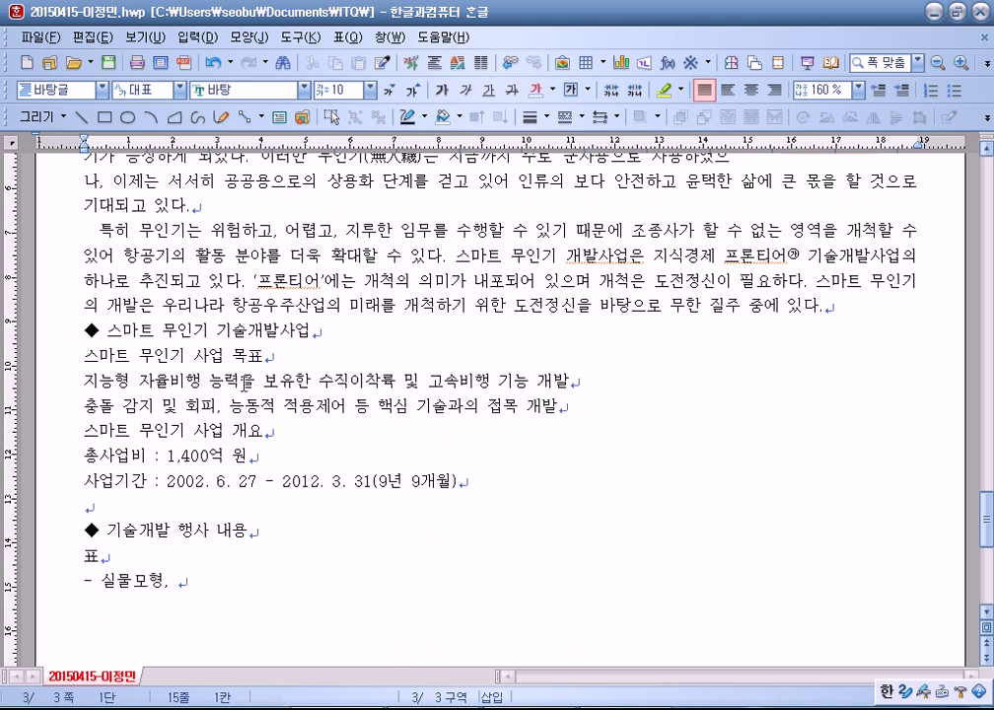
key(ctrl+z)
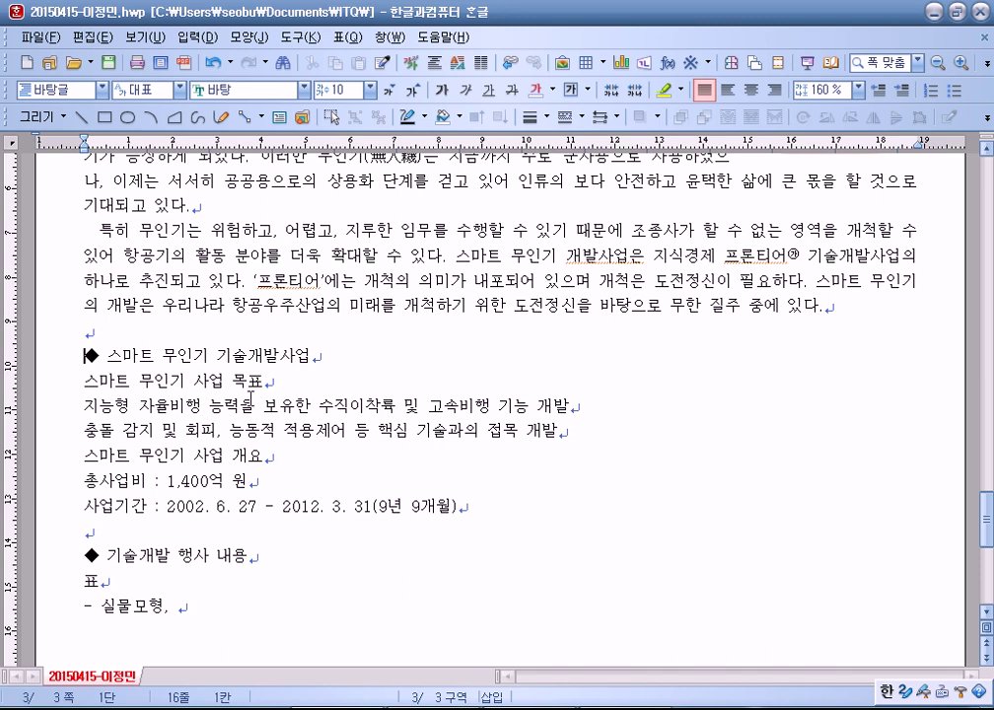
key(BackSpace)
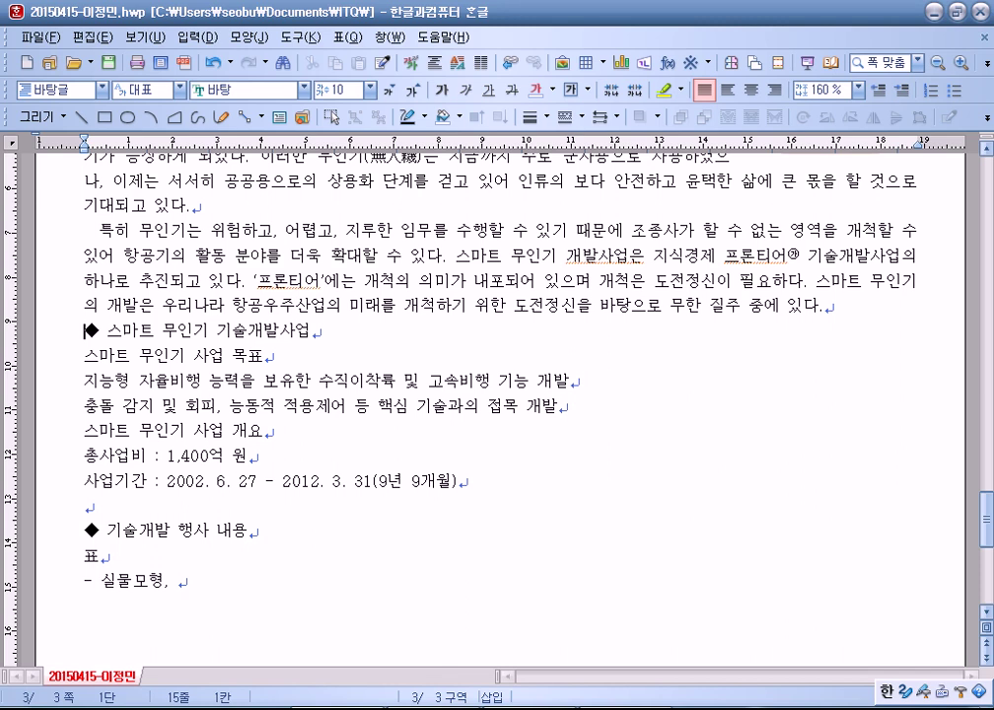
key(Return)
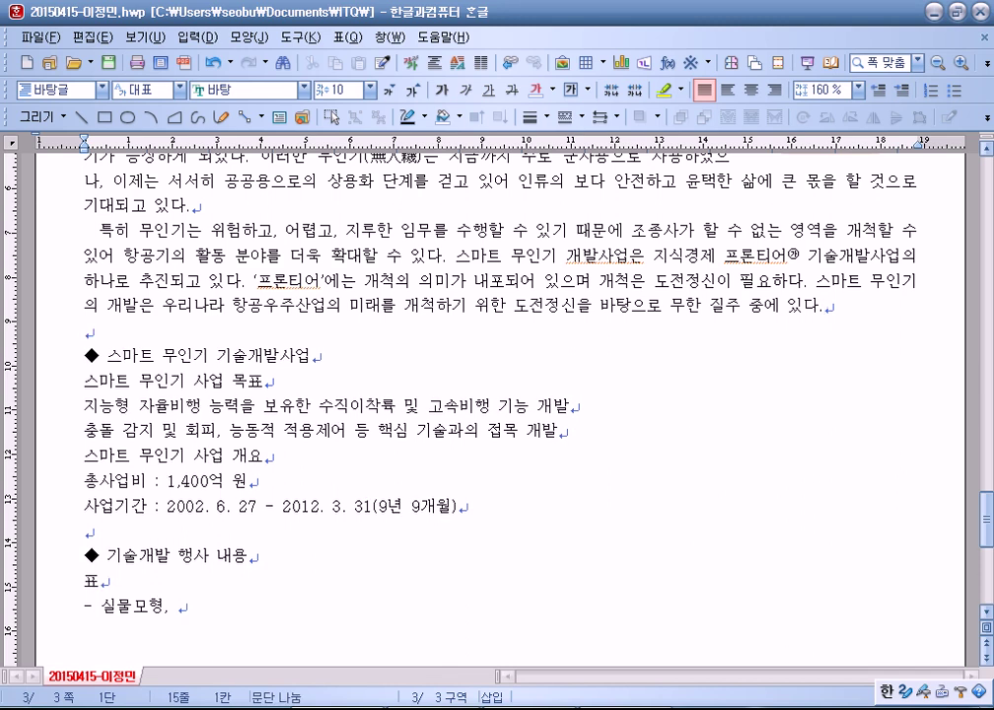
click(99, 355)
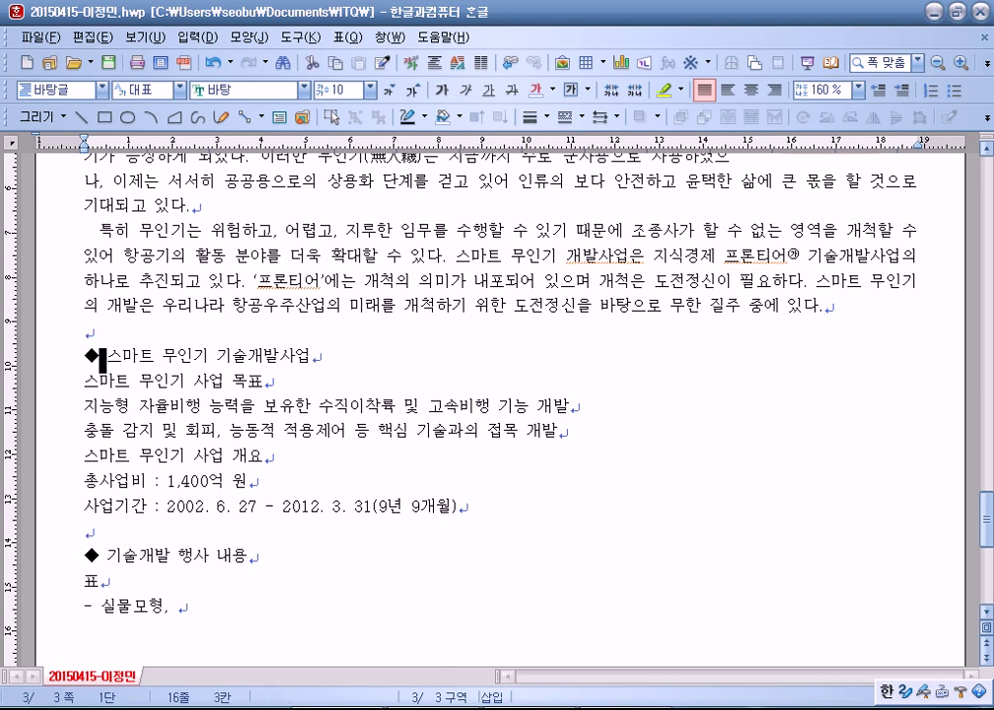
click(86, 332)
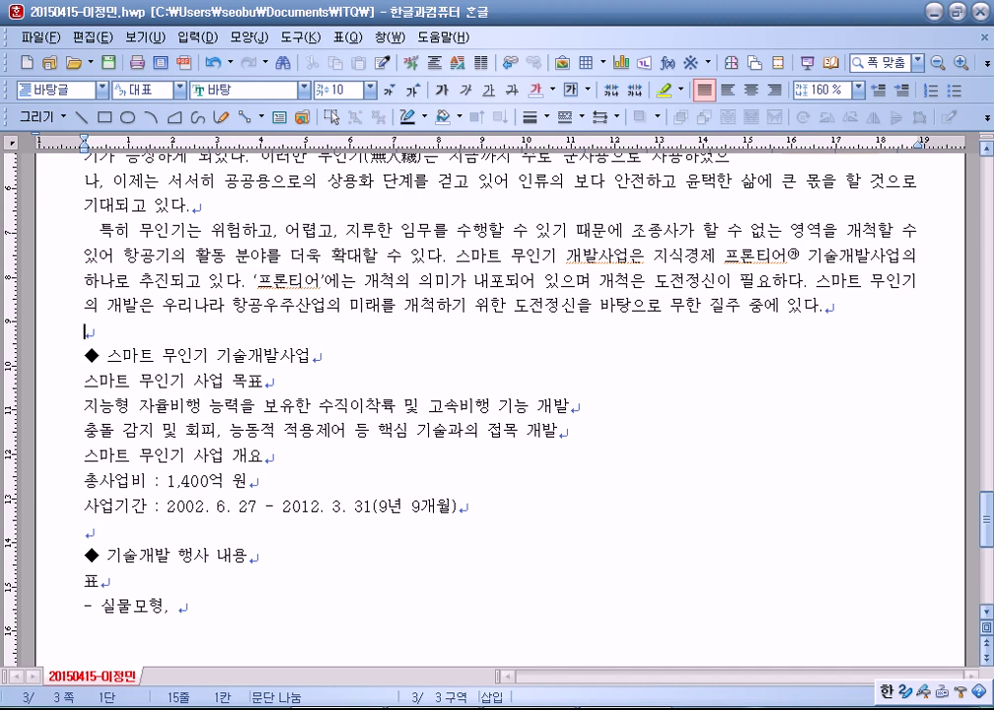
Step: Format the "◆ 스마트 무인기 기술개발사업" heading in the 궁서 font at 18 pt
drag(84, 355, 279, 356)
click(84, 355)
drag(84, 355, 314, 353)
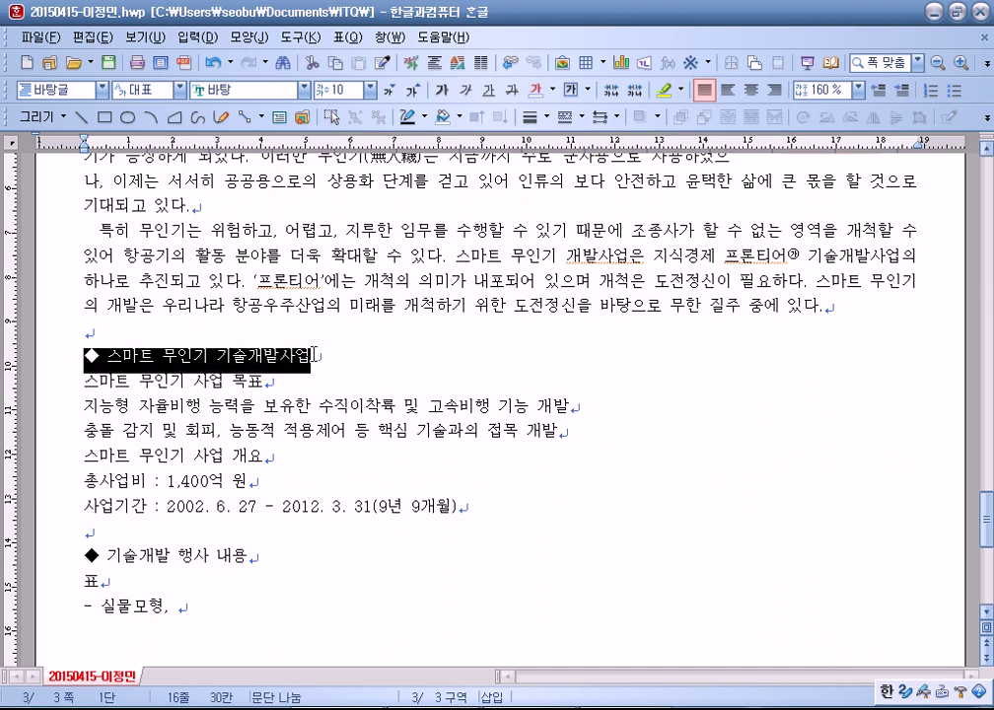
click(242, 89)
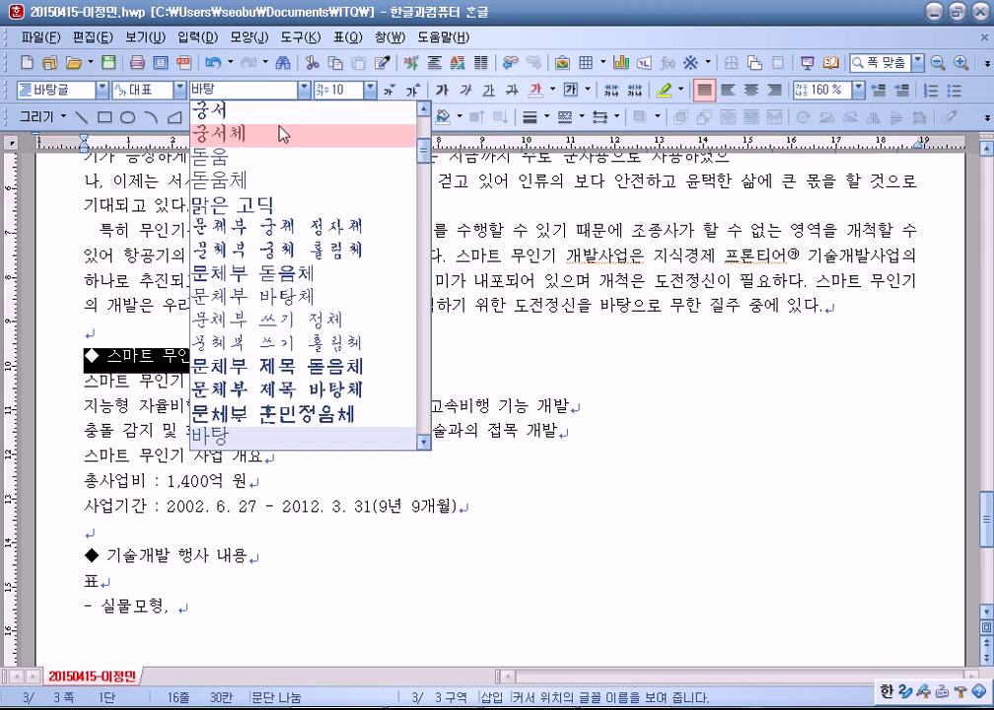
click(212, 109)
click(414, 92)
click(414, 92)
click(414, 92)
click(414, 92)
click(414, 92)
click(414, 92)
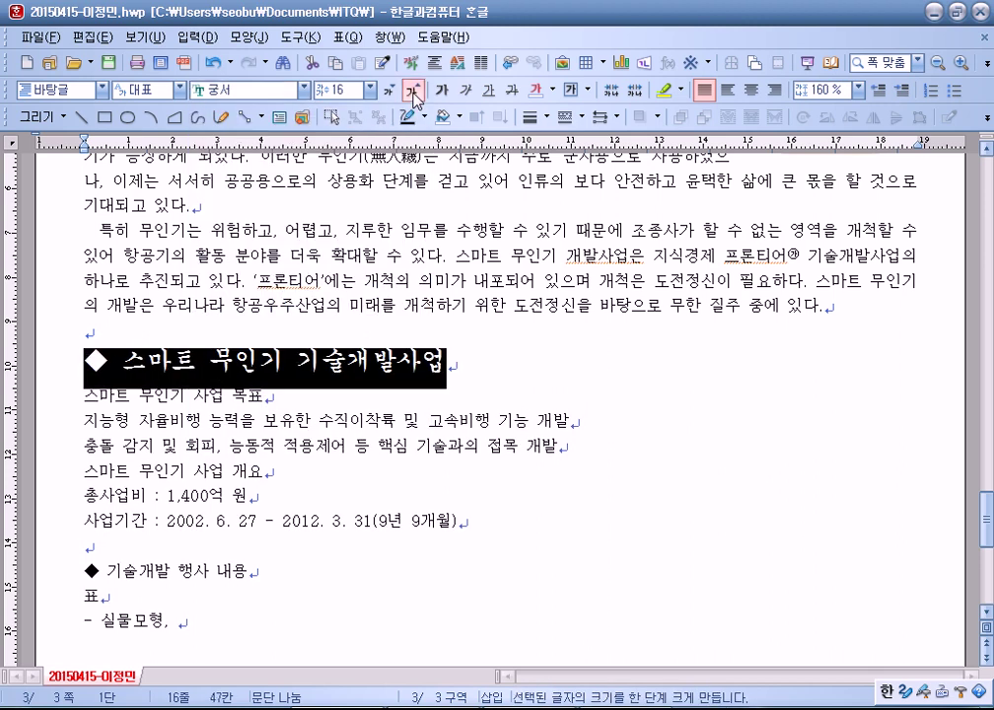
click(414, 91)
click(414, 91)
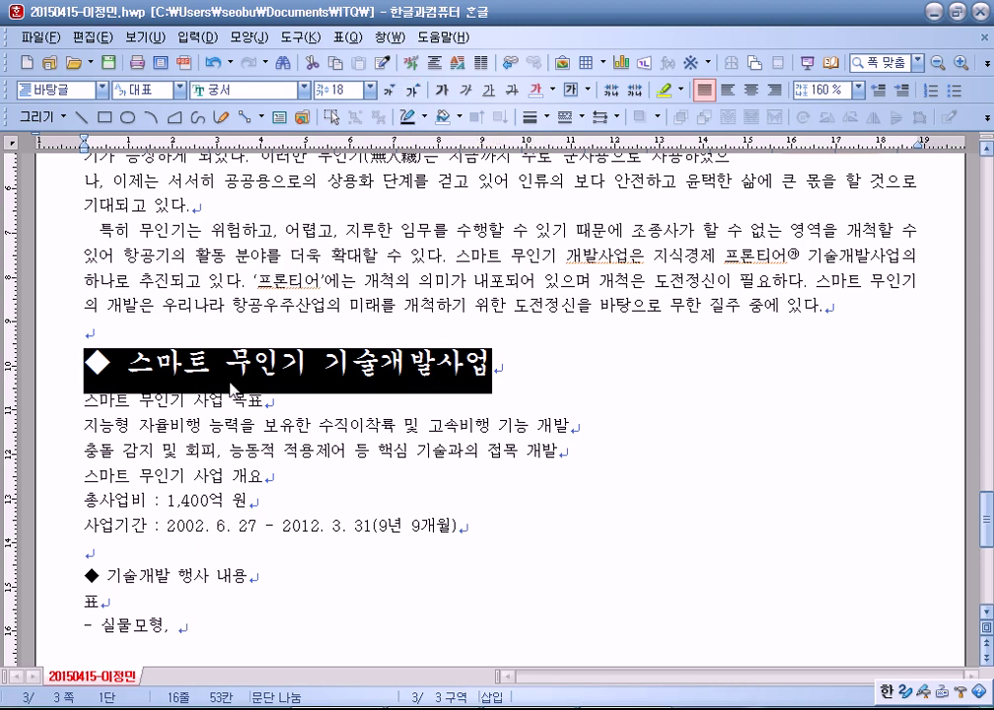
Step: Format the "◆ 기술개발 행사 내용" heading in the 궁서 font at 18 pt
drag(84, 554, 317, 588)
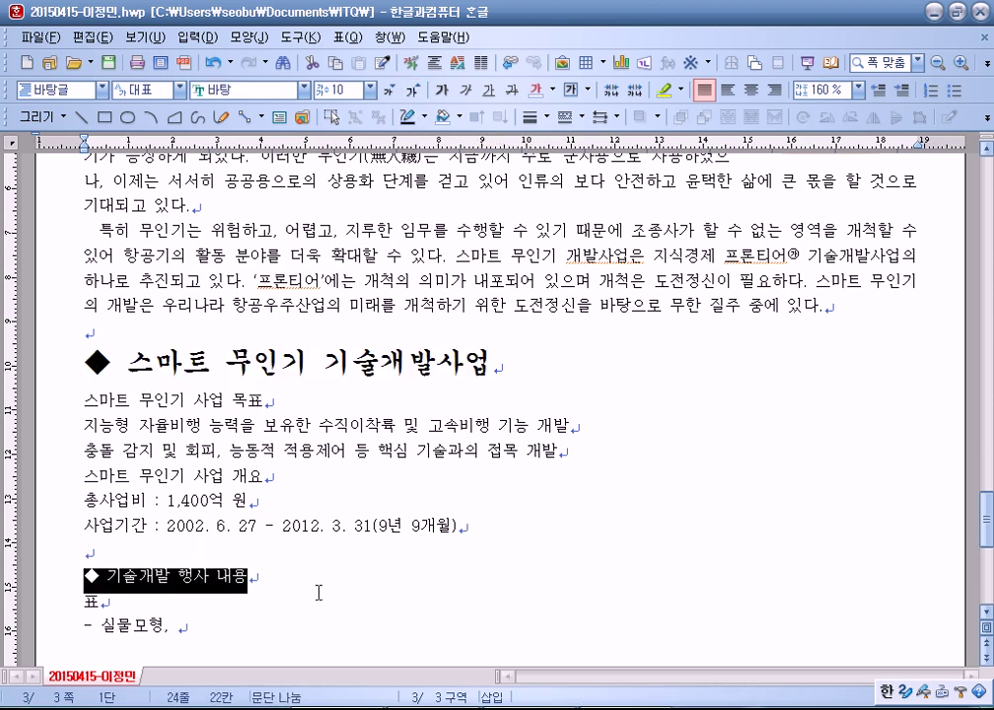
scroll(426, 479, down, 2)
click(303, 90)
click(268, 104)
click(413, 96)
click(413, 95)
click(413, 95)
click(413, 96)
click(413, 96)
click(413, 96)
click(413, 95)
click(412, 98)
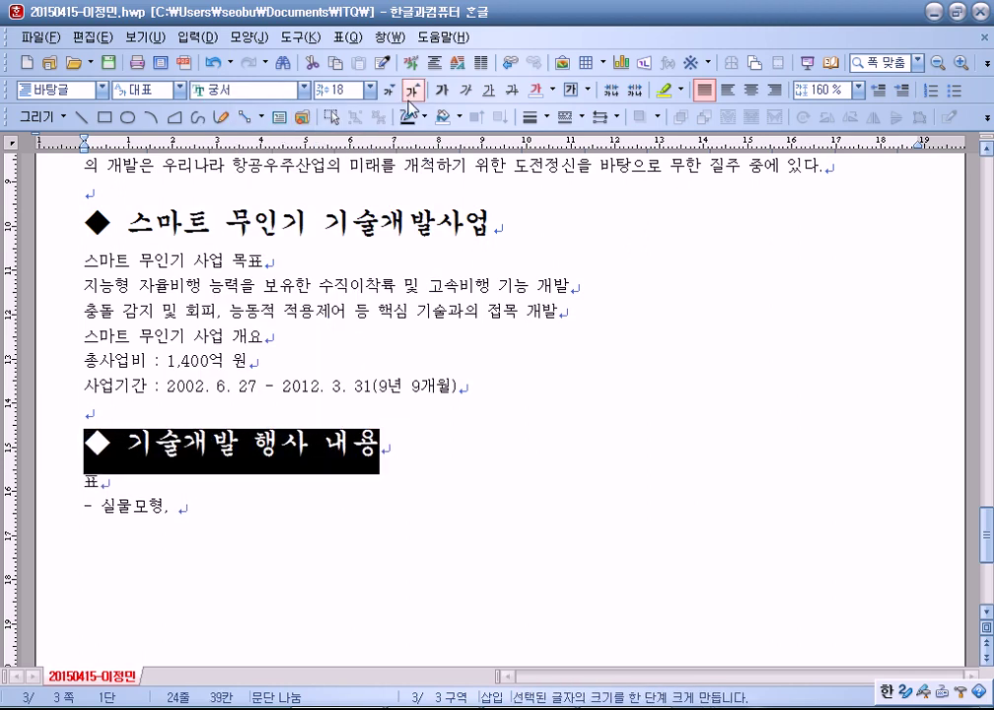
click(255, 446)
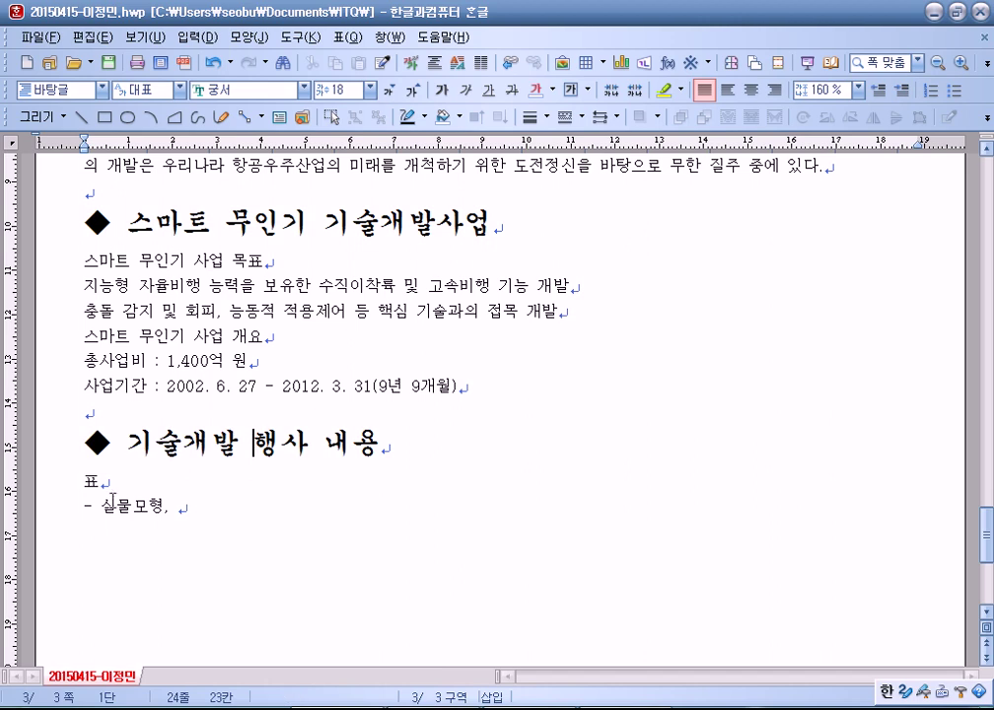
drag(87, 223, 104, 217)
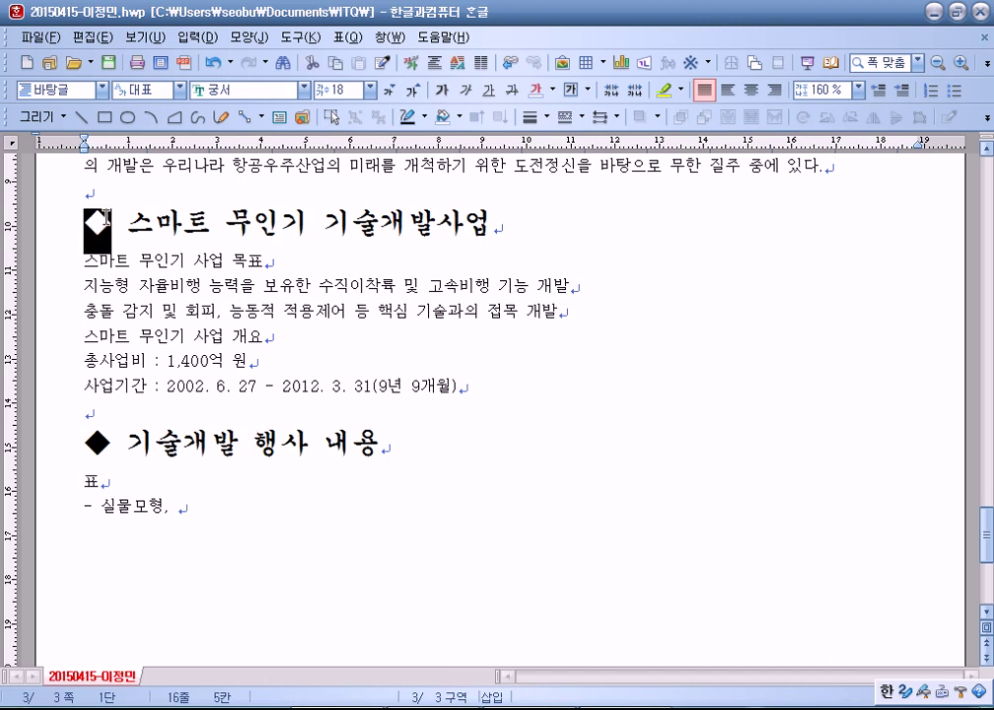
key(Right)
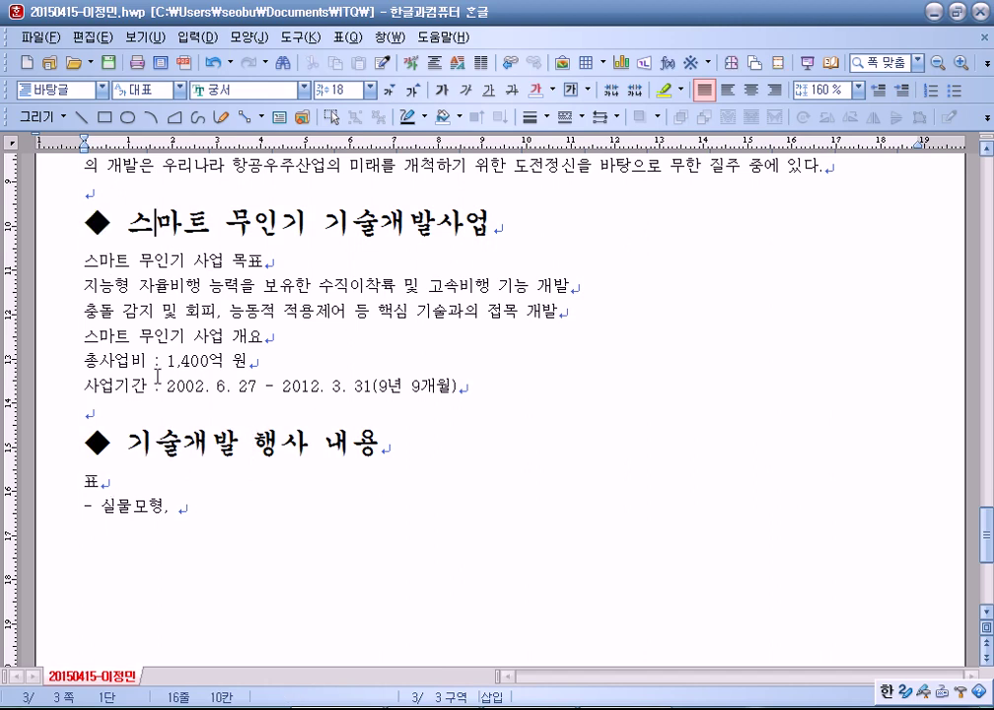
scroll(161, 374, up, 1)
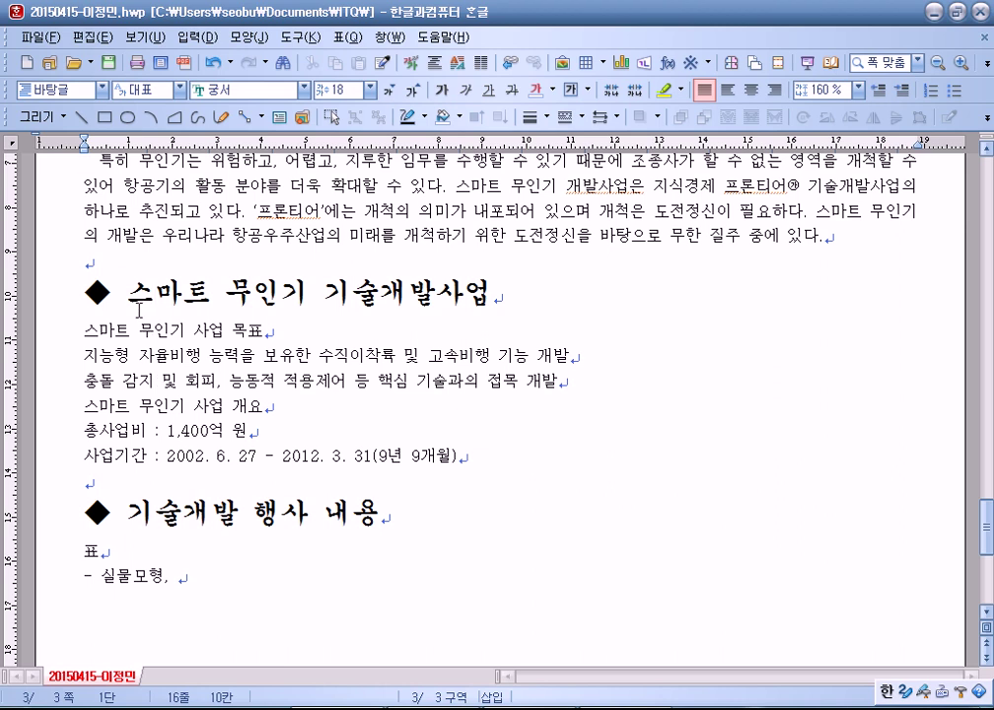
drag(126, 293, 505, 289)
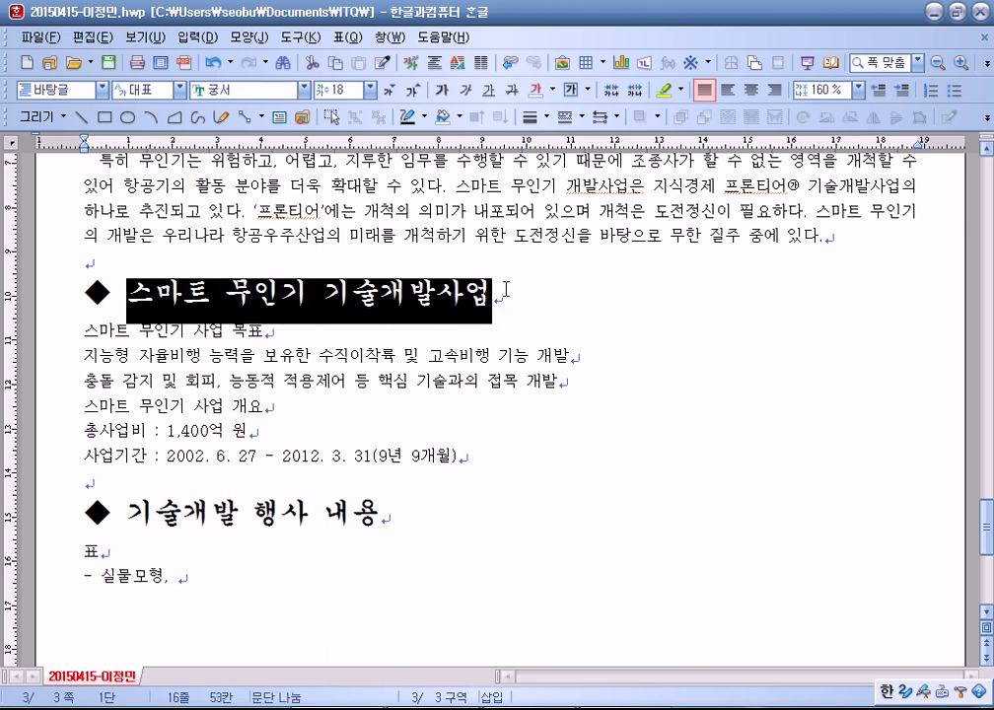
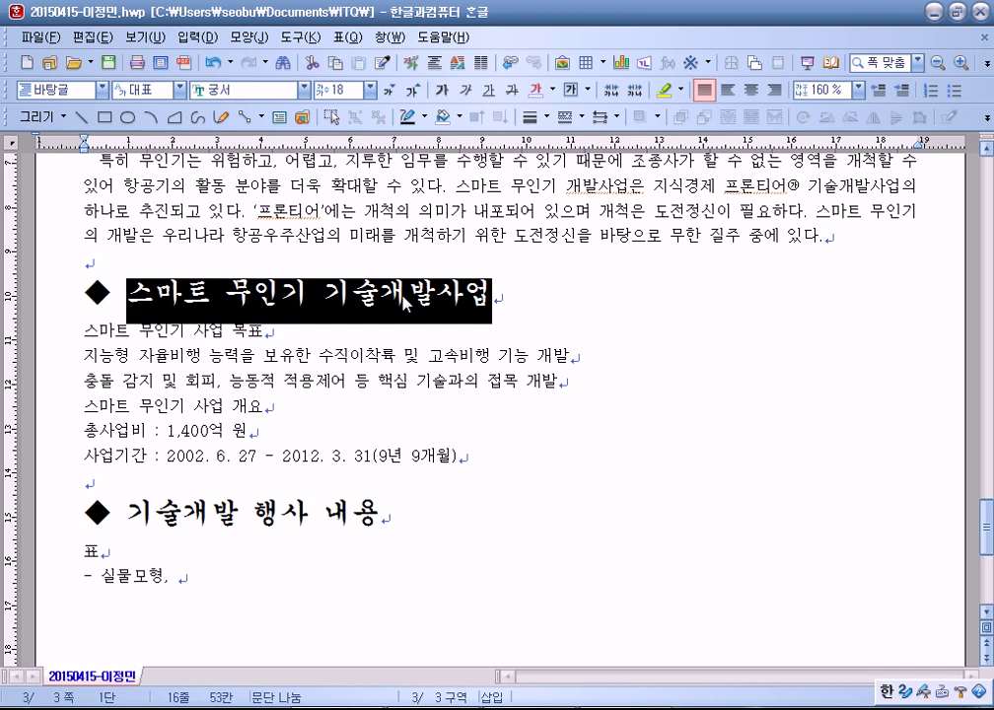
click(150, 332)
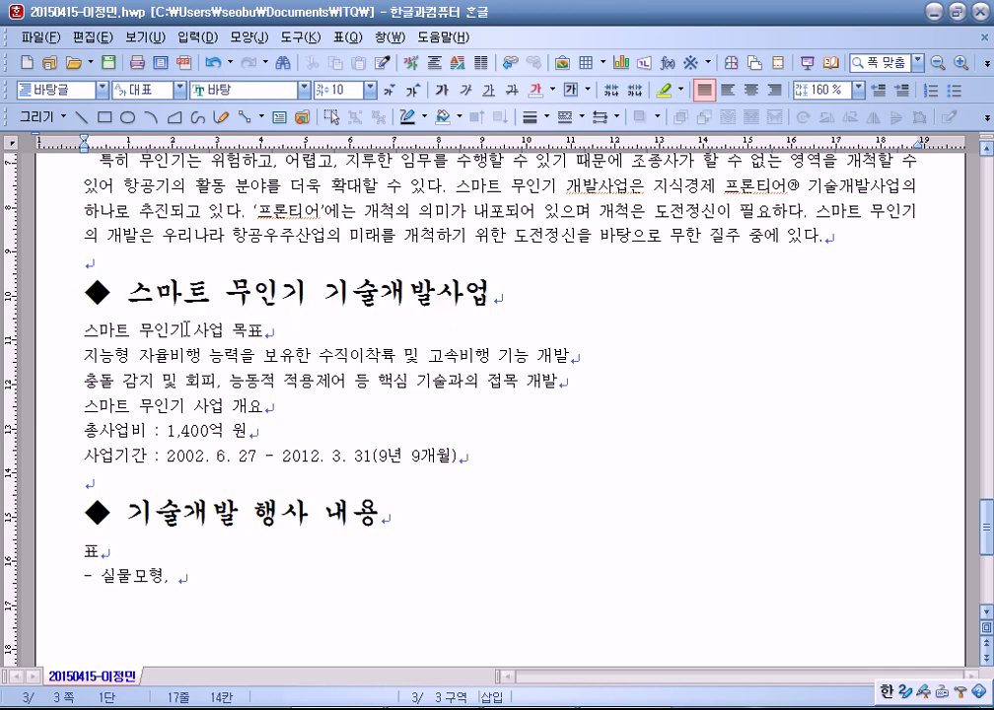
Step: View the character shape settings for the "스마트 무인기 기술개발사업" heading text, leaving out its ◆ symbol
drag(128, 292, 483, 288)
click(246, 38)
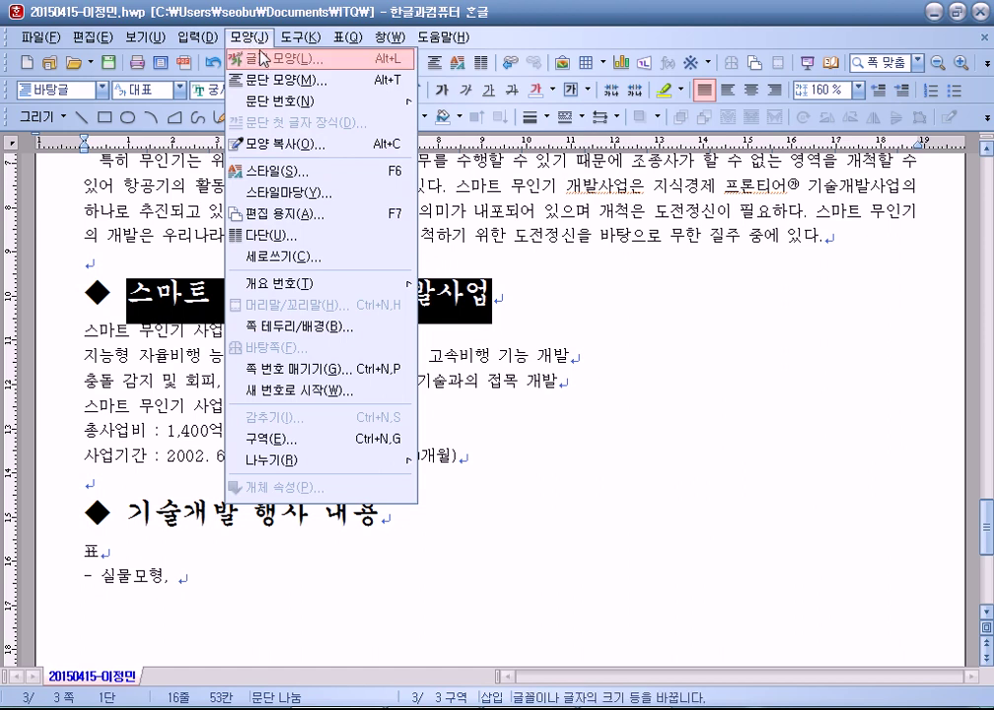
click(523, 18)
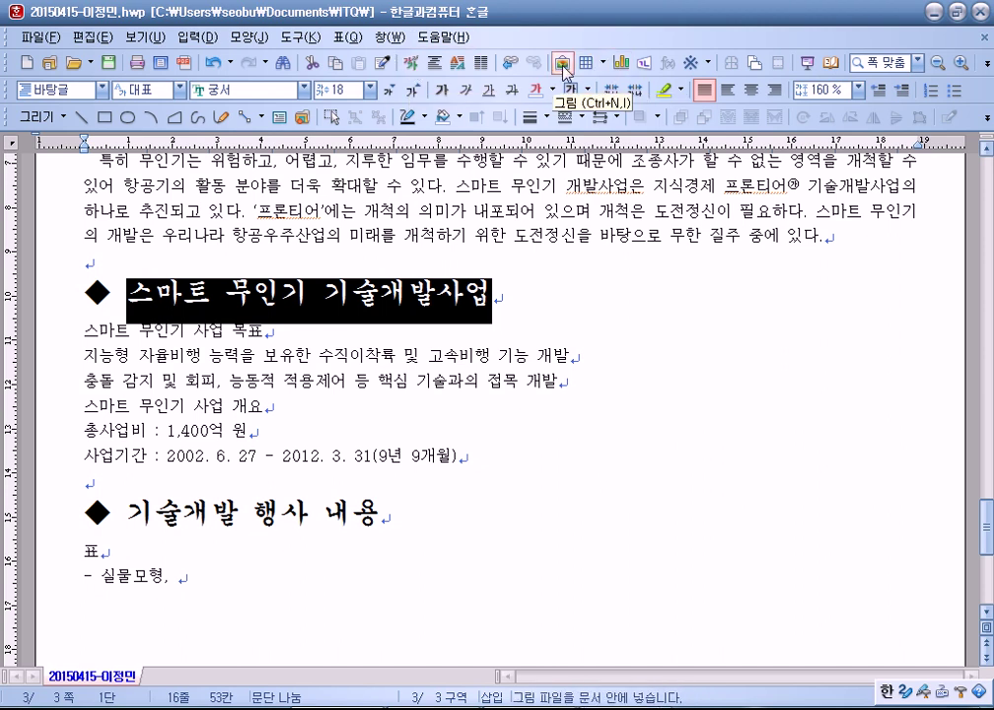
click(410, 65)
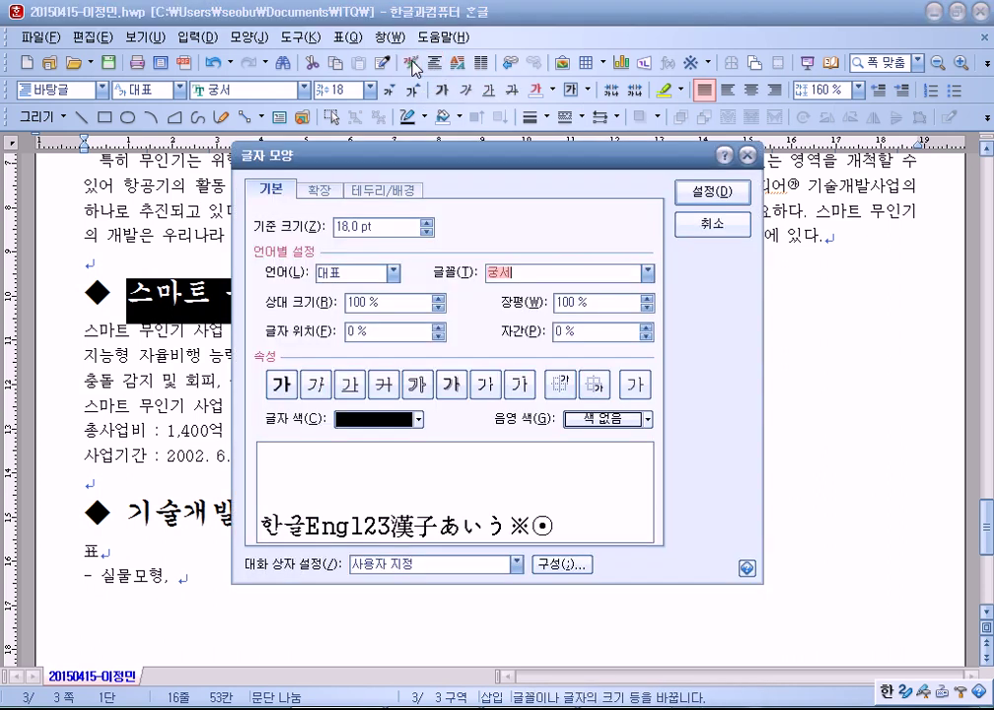
click(706, 192)
Step: Set the "스마트 무인기 기술개발사업" heading text, without its ◆, to a white font colour with red shading
click(248, 37)
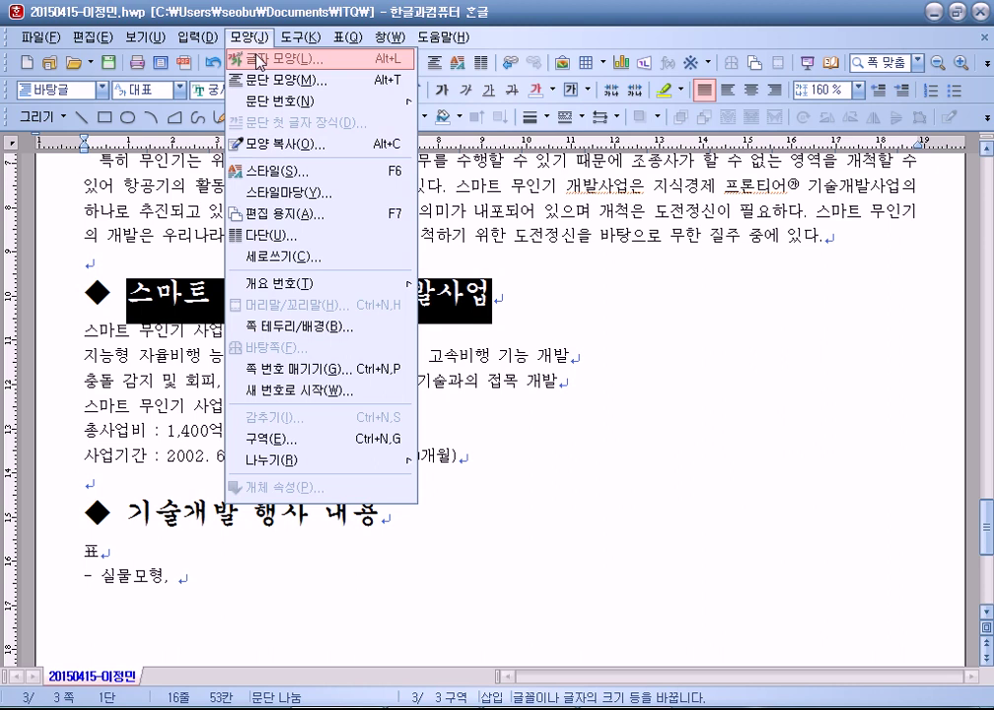
click(258, 61)
drag(463, 155, 538, 21)
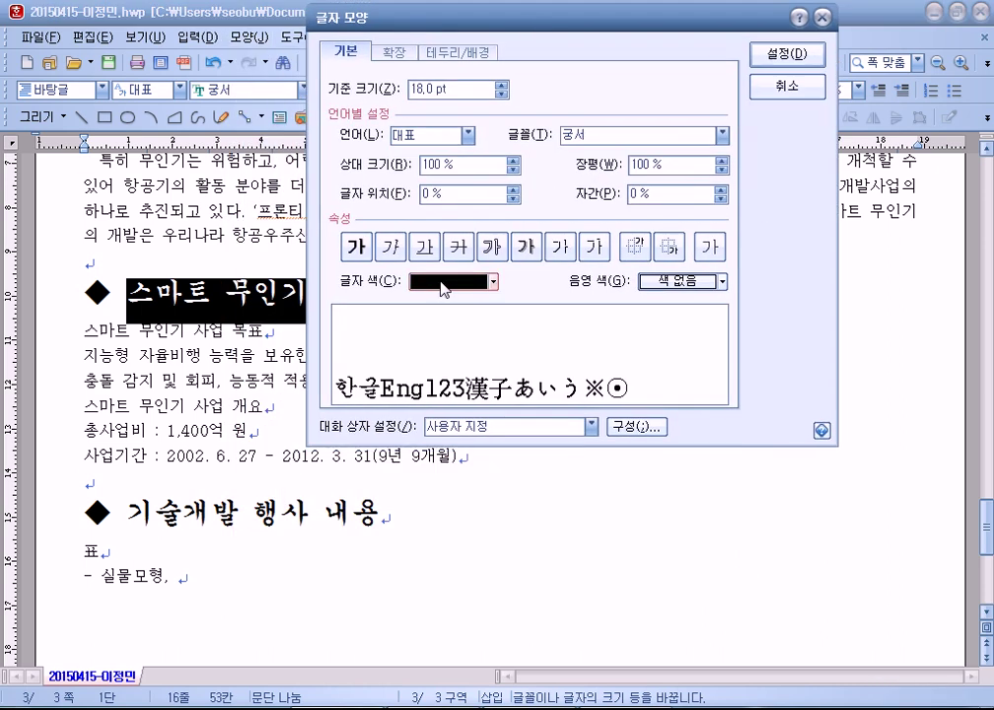
click(442, 285)
click(421, 324)
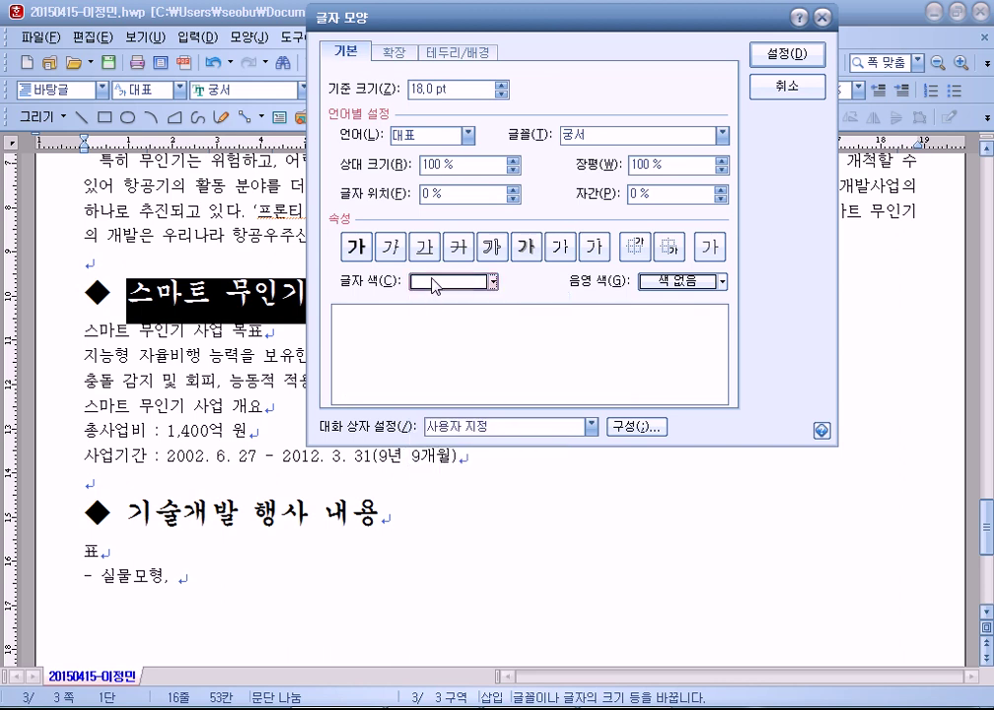
click(680, 282)
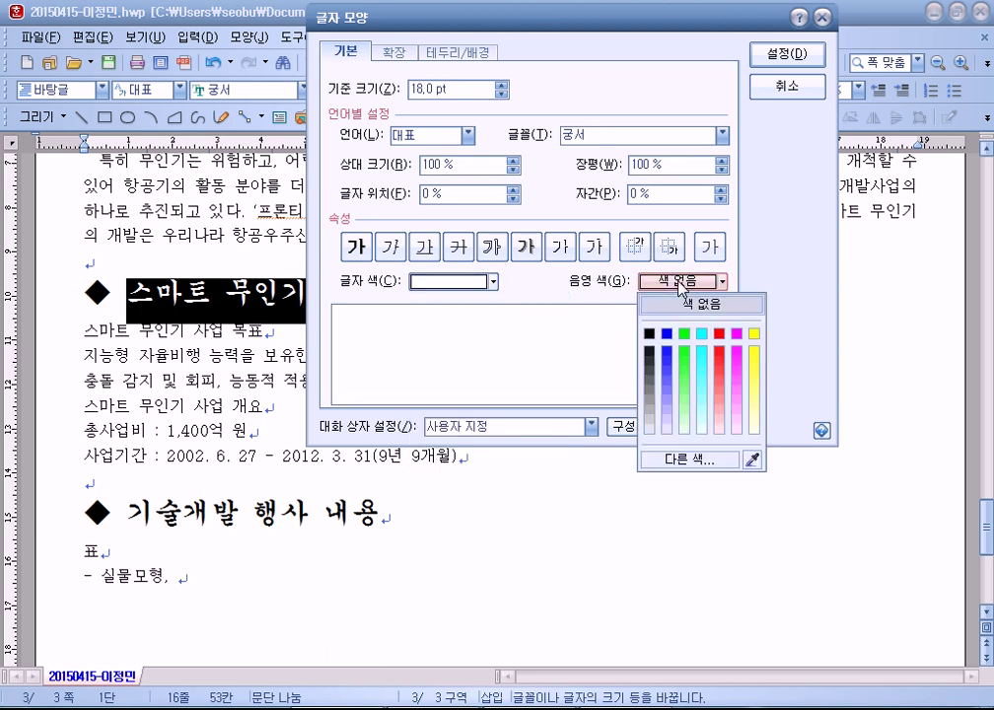
click(719, 336)
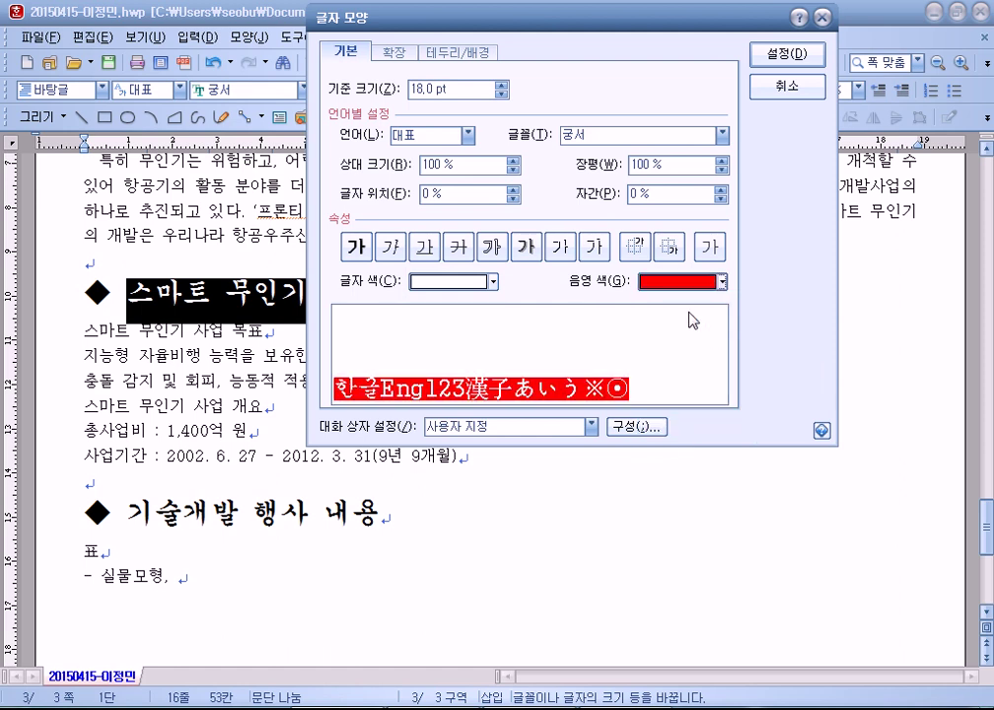
key(Return)
click(452, 383)
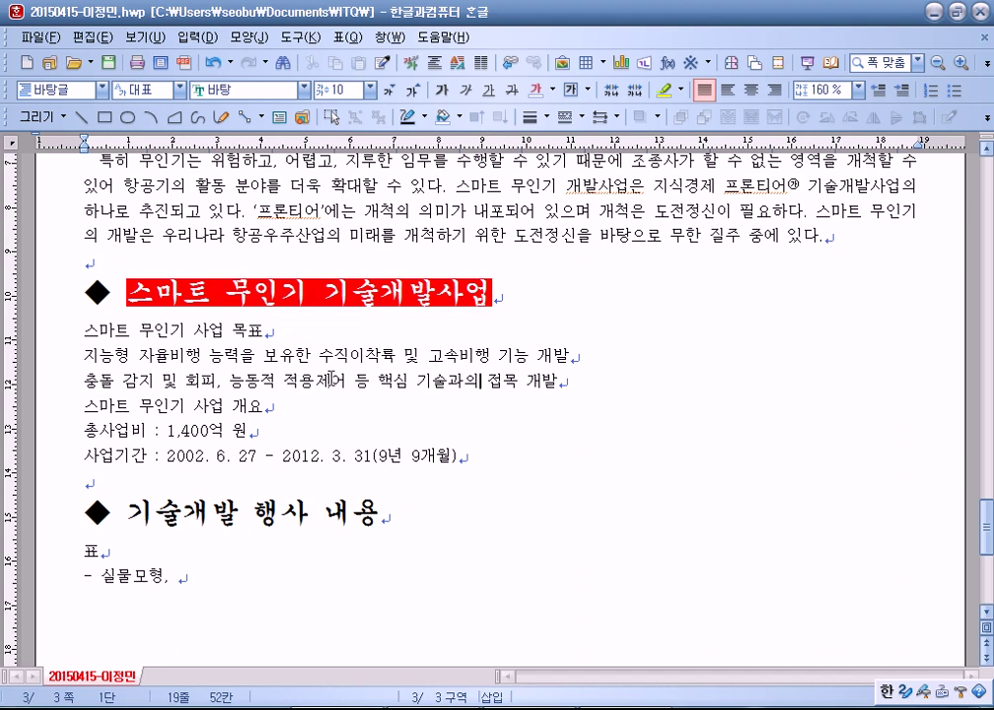
Step: Reset the "스마트 무인기 기술개발사업" heading text to a black font colour with no shading (색 없음)
drag(129, 292, 506, 296)
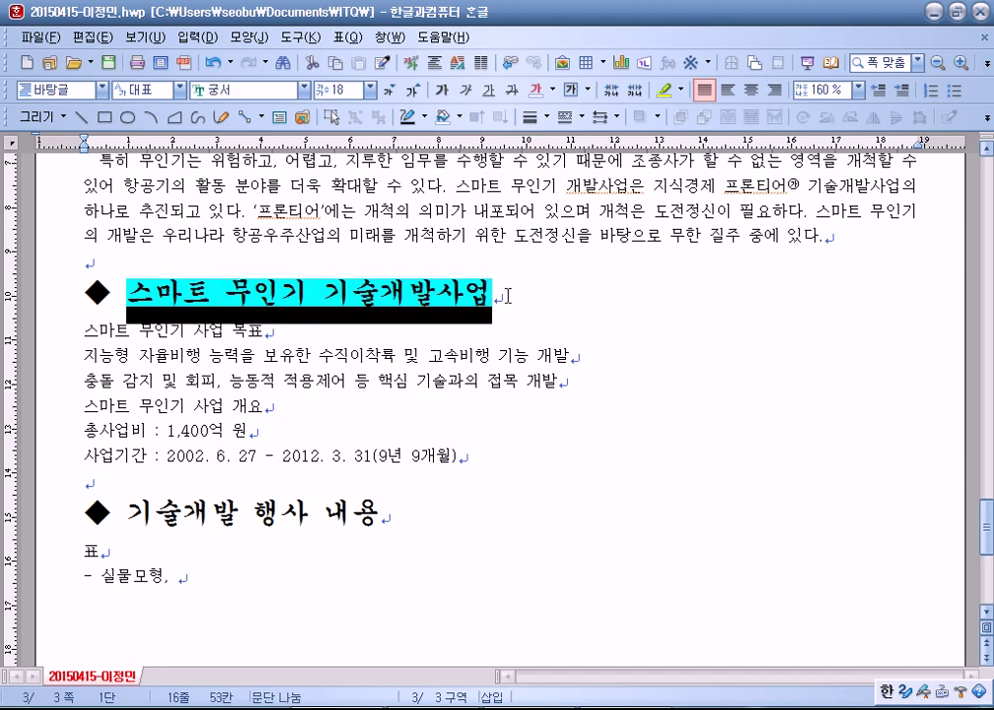
click(256, 39)
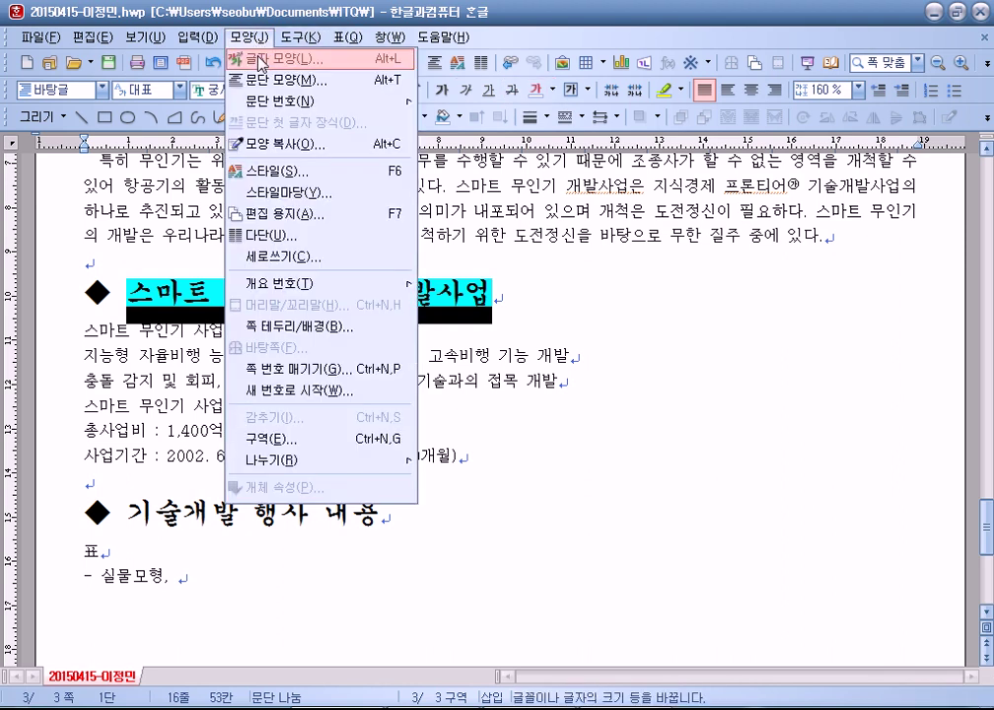
click(260, 59)
drag(499, 34, 570, 60)
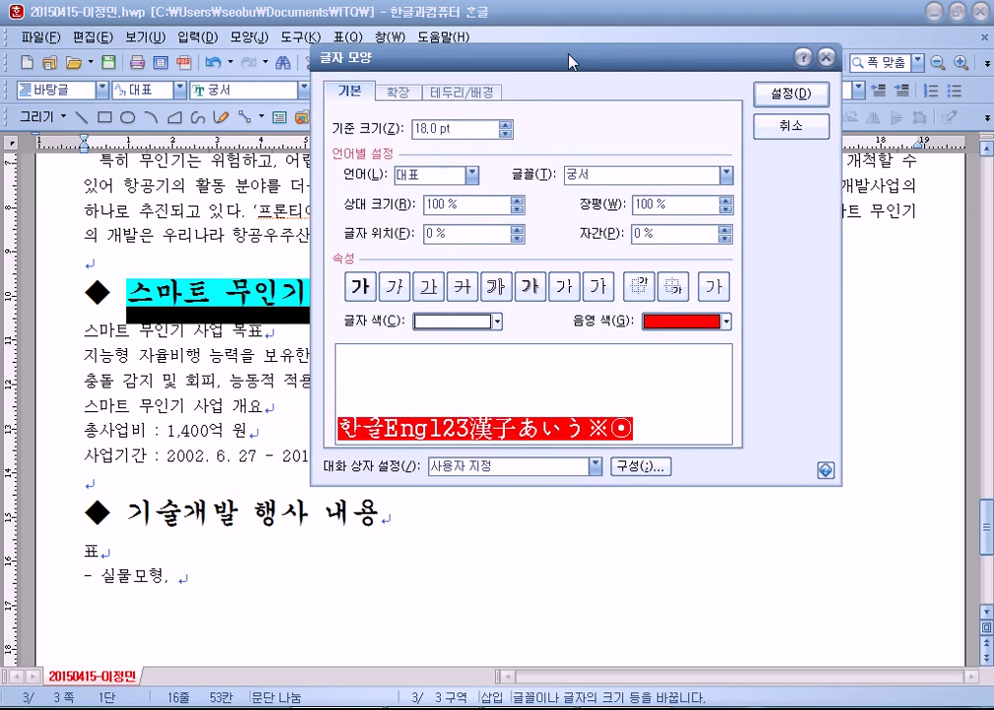
click(428, 321)
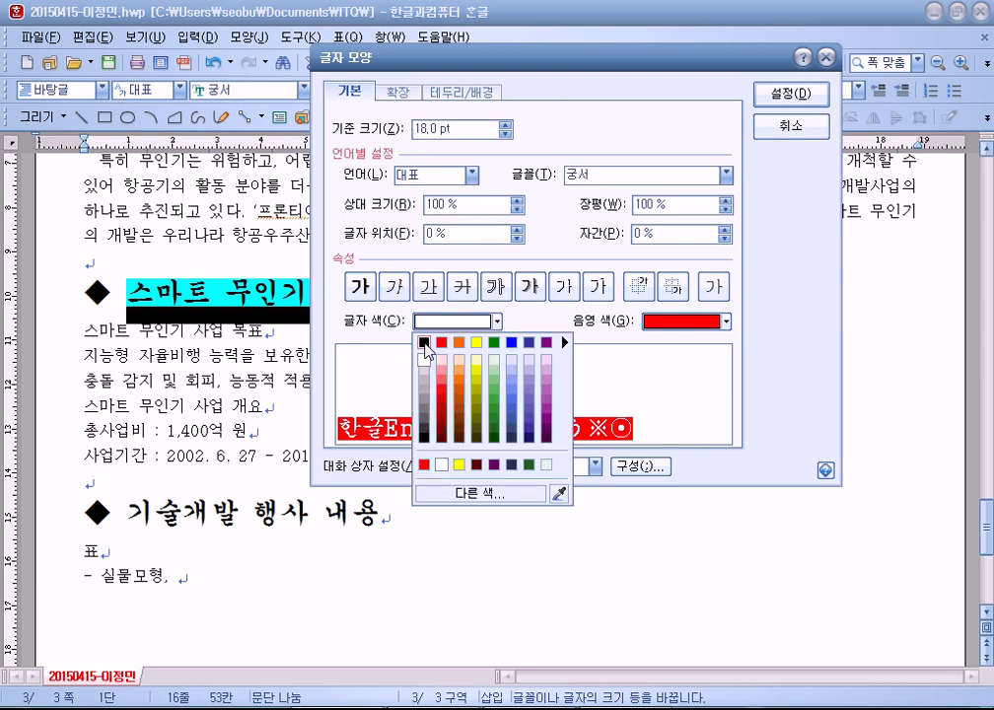
click(422, 345)
click(685, 321)
click(692, 342)
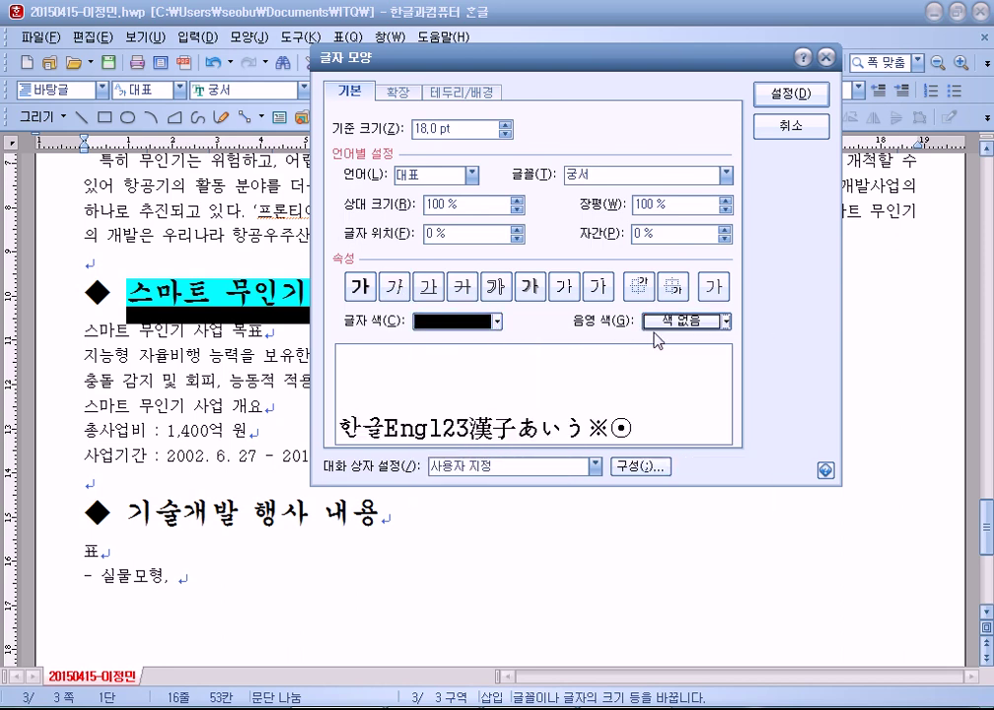
click(789, 95)
Step: Apply a white font colour and red (빨강) shading to the "스마트 무인기 기술개발사업" text after the ◆
drag(146, 293, 431, 294)
drag(126, 293, 490, 291)
click(245, 38)
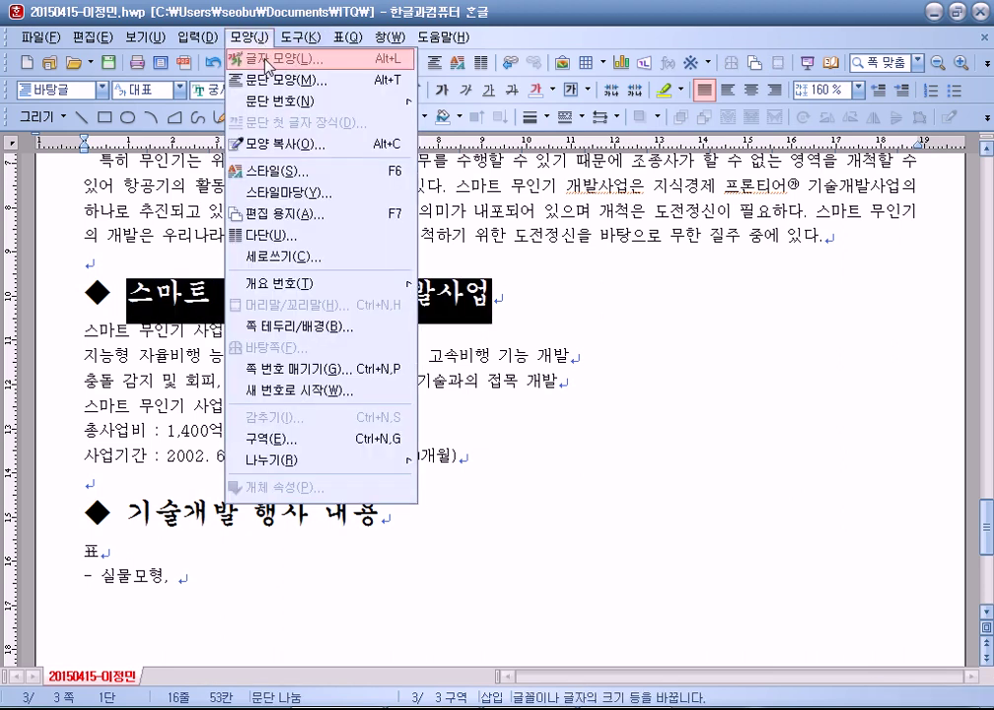
click(266, 61)
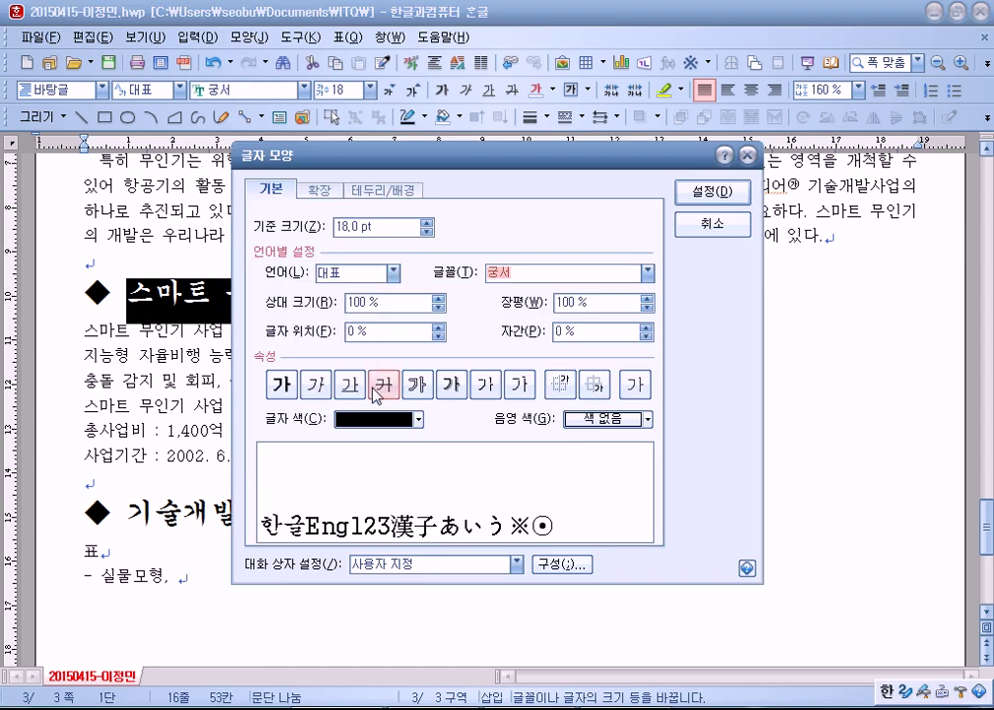
click(370, 419)
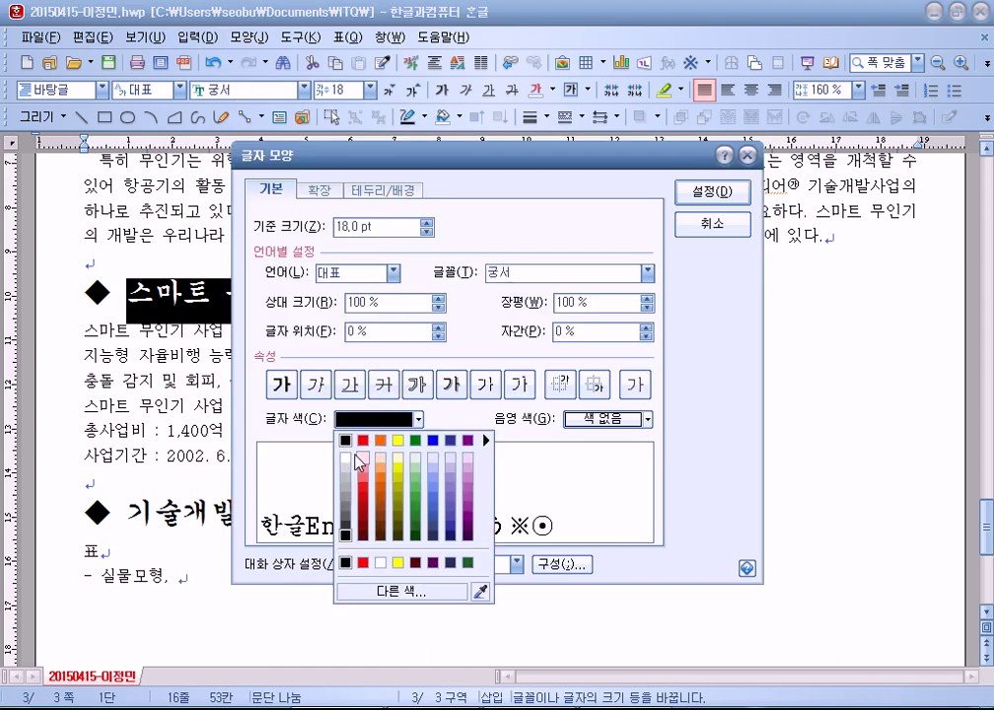
click(346, 458)
drag(449, 175, 509, 62)
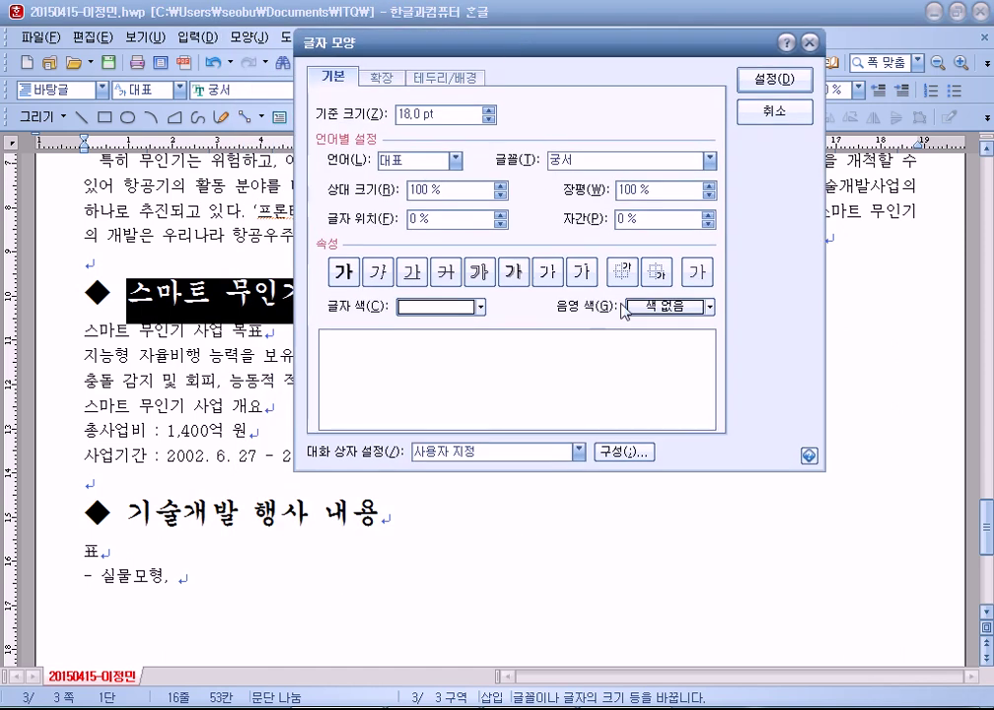
click(650, 308)
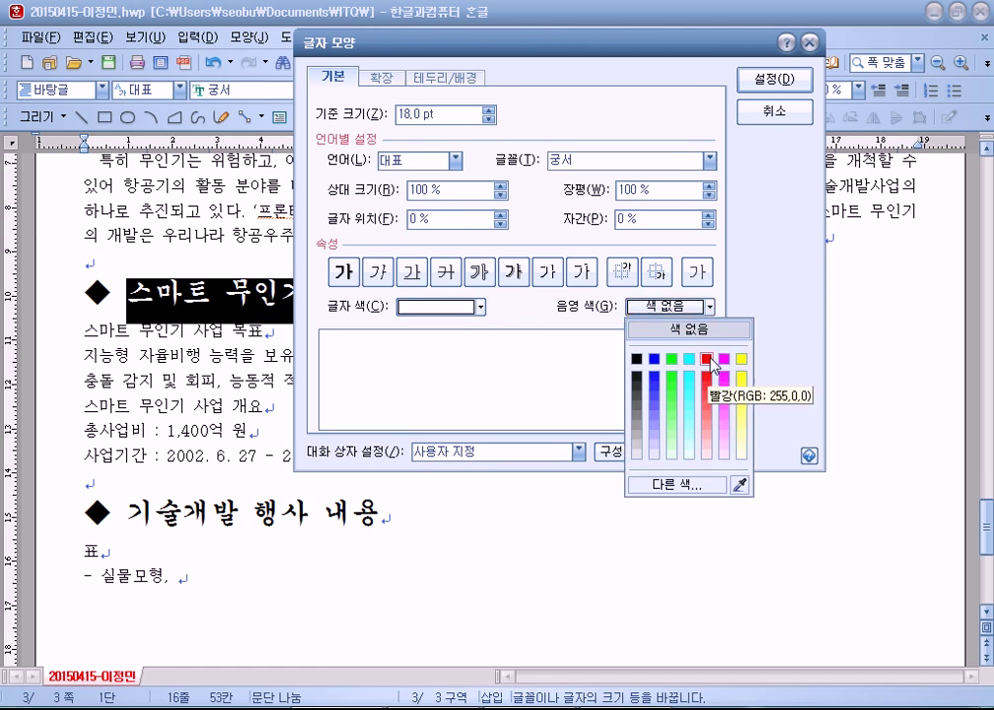
click(706, 359)
click(774, 79)
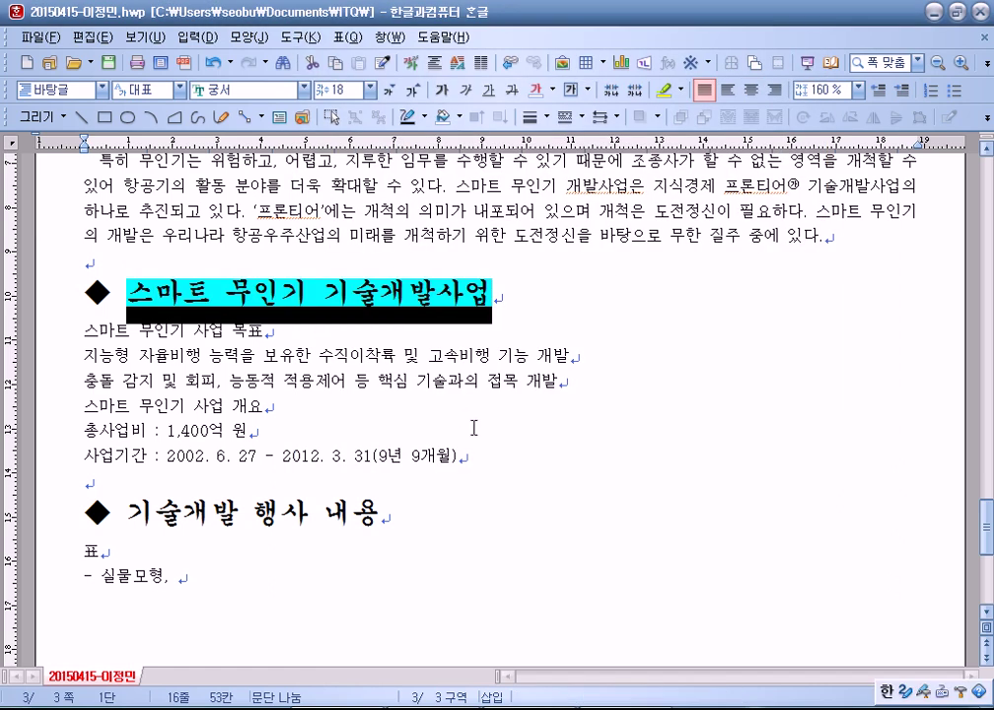
click(450, 382)
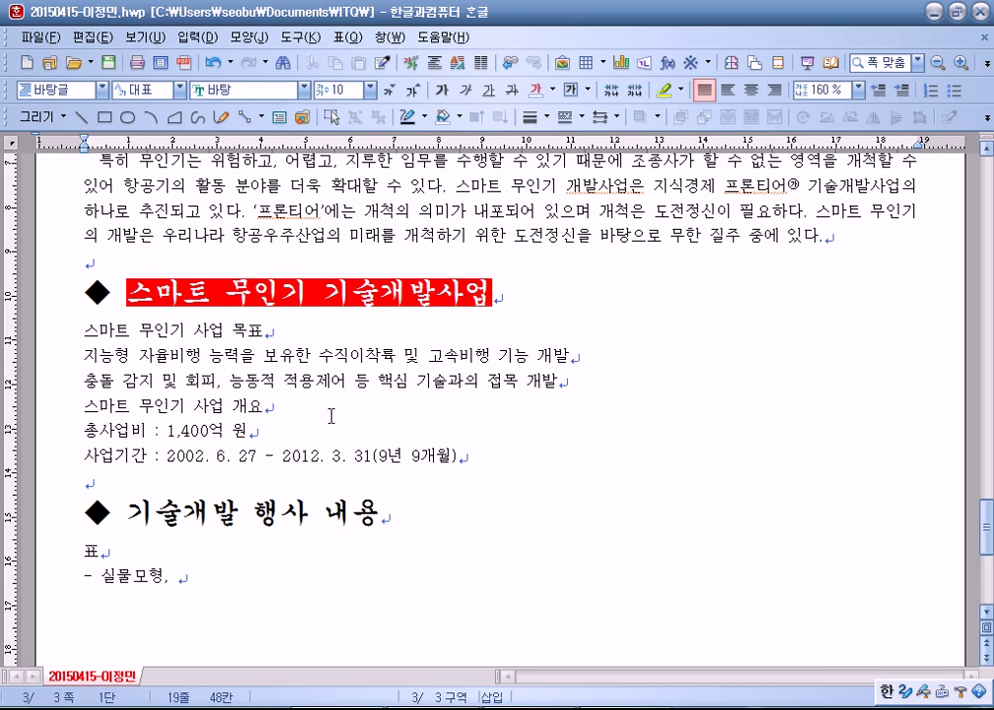
scroll(276, 407, down, 3)
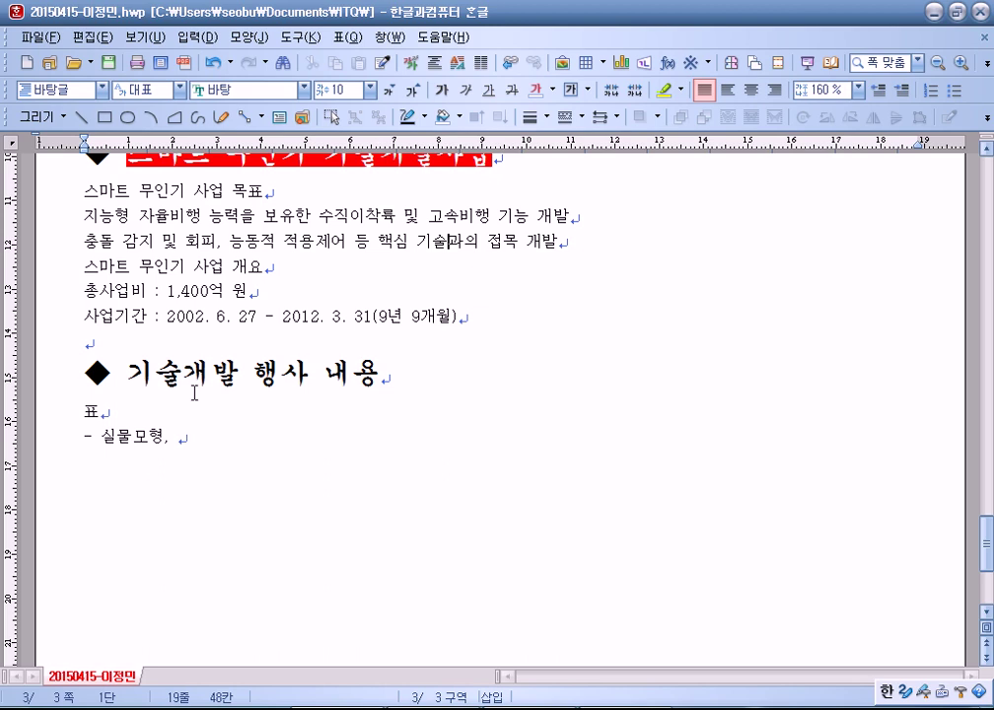
Step: Review the character shape settings of the "스마트 무인기 기술개발사업" heading text, including its font colour and shading
scroll(195, 392, up, 2)
drag(128, 223, 496, 218)
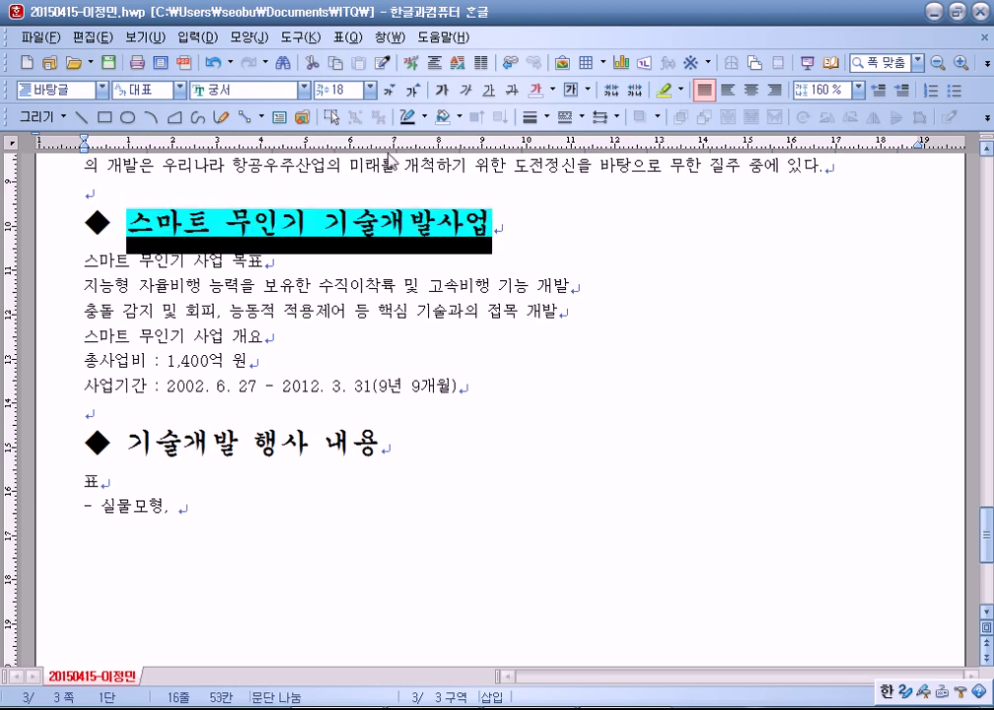
click(248, 37)
click(274, 59)
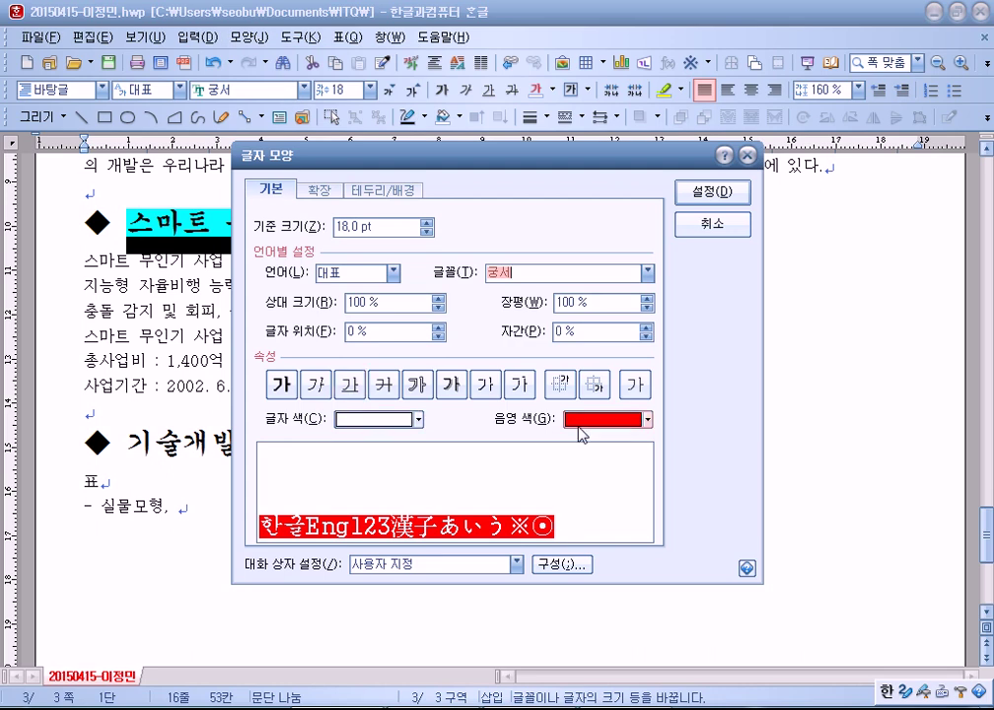
click(714, 240)
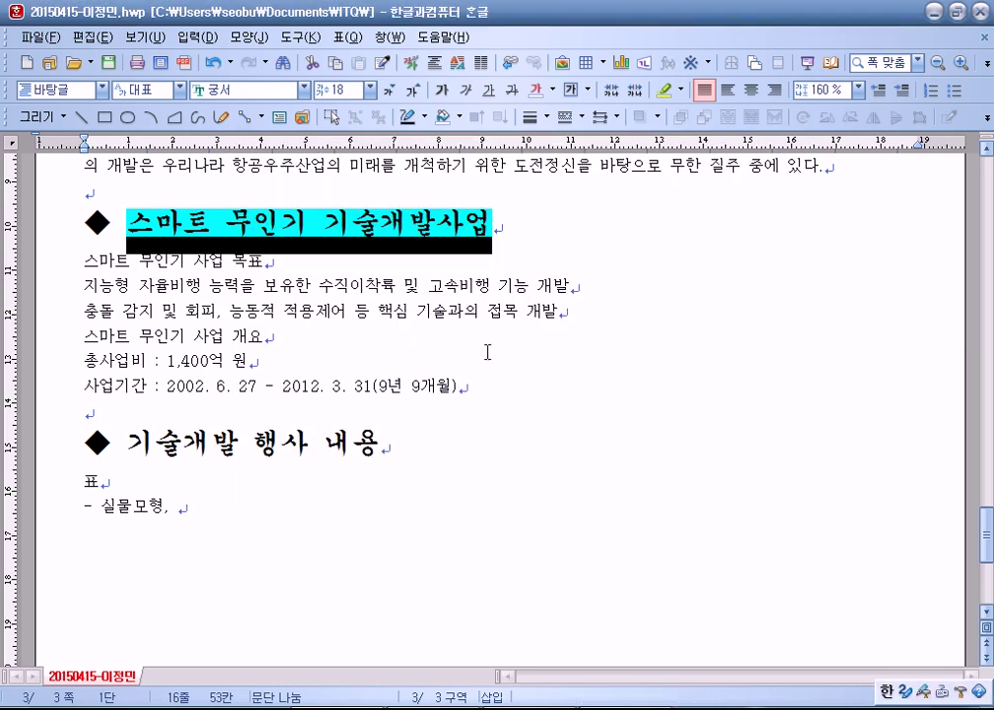
Step: Underline the "기술개발 행사 내용" heading text, leaving out its ◆ symbol
click(399, 430)
scroll(170, 321, down, 2)
drag(131, 299, 395, 296)
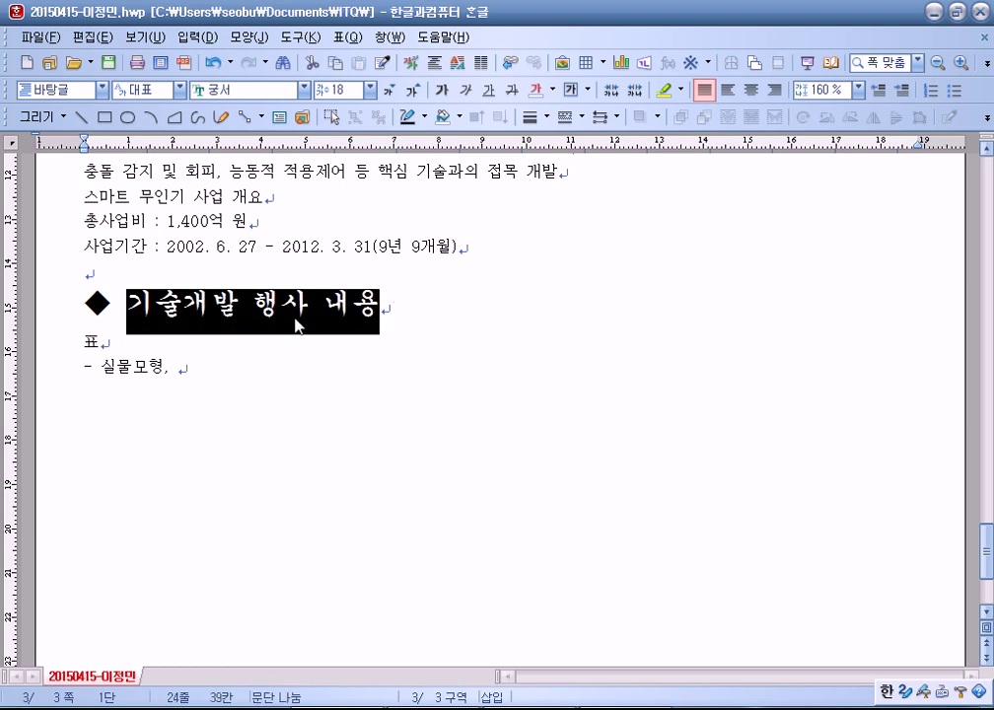
click(488, 92)
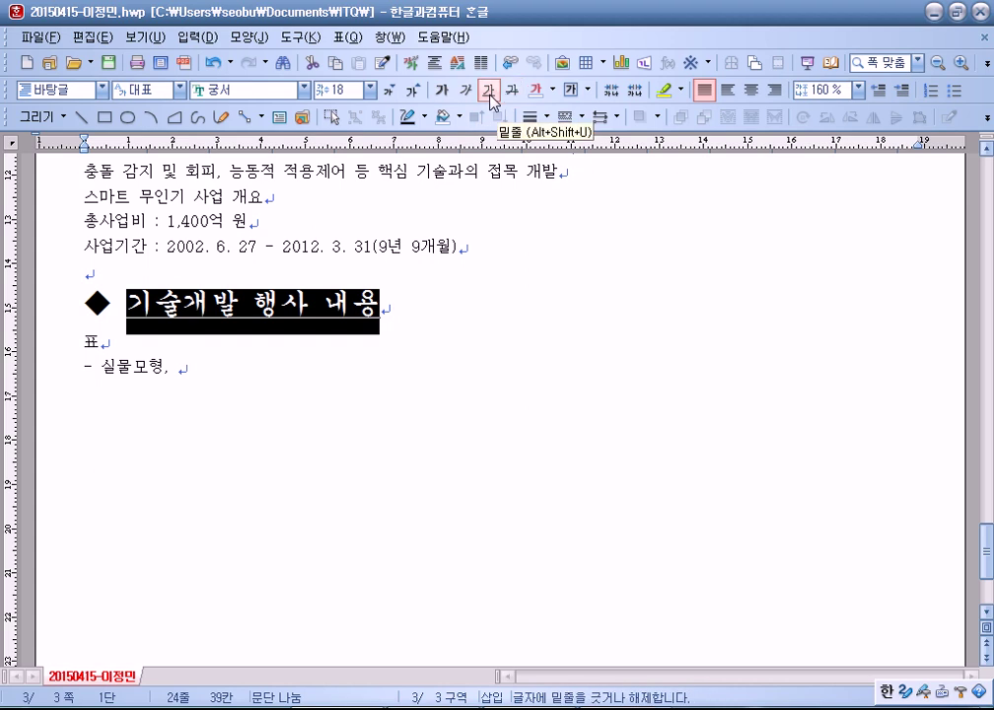
click(248, 37)
click(246, 61)
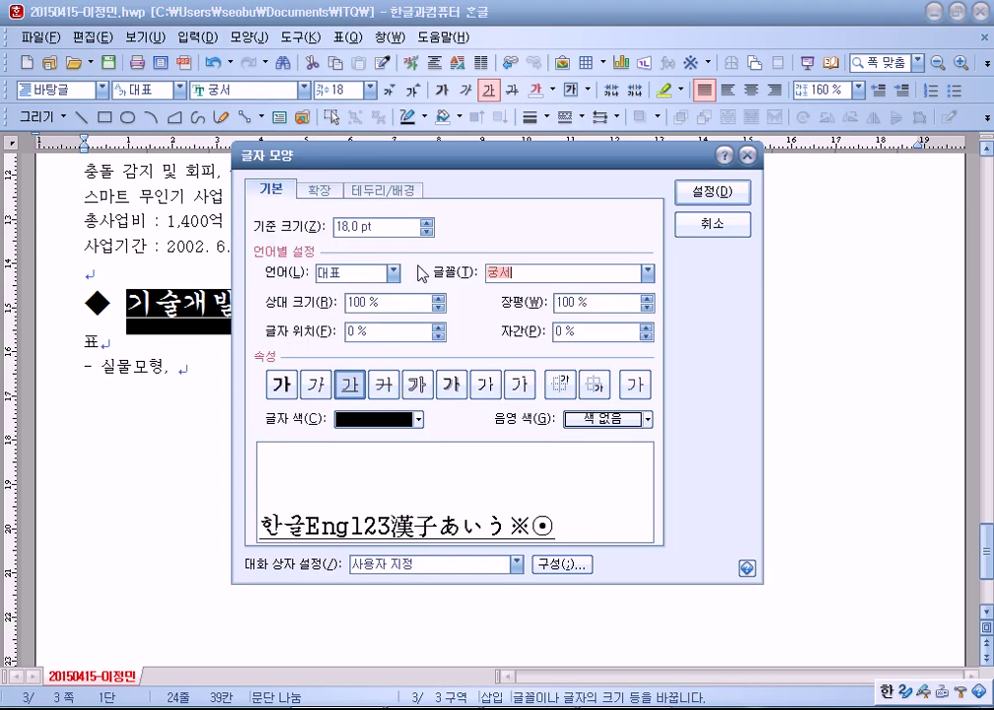
click(355, 386)
click(355, 387)
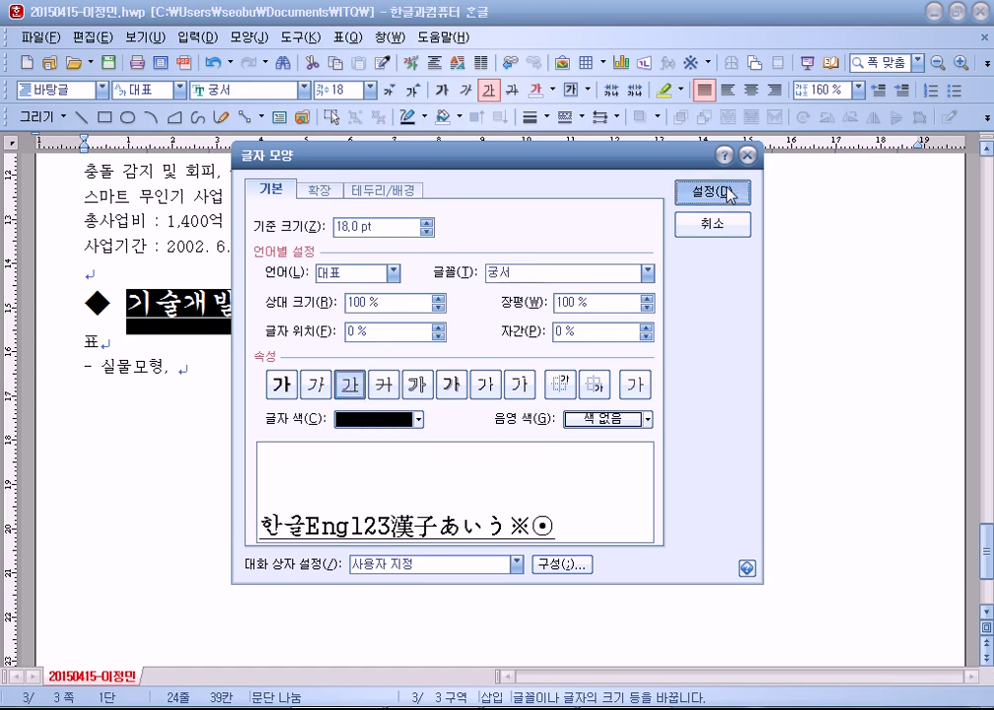
click(729, 194)
click(365, 374)
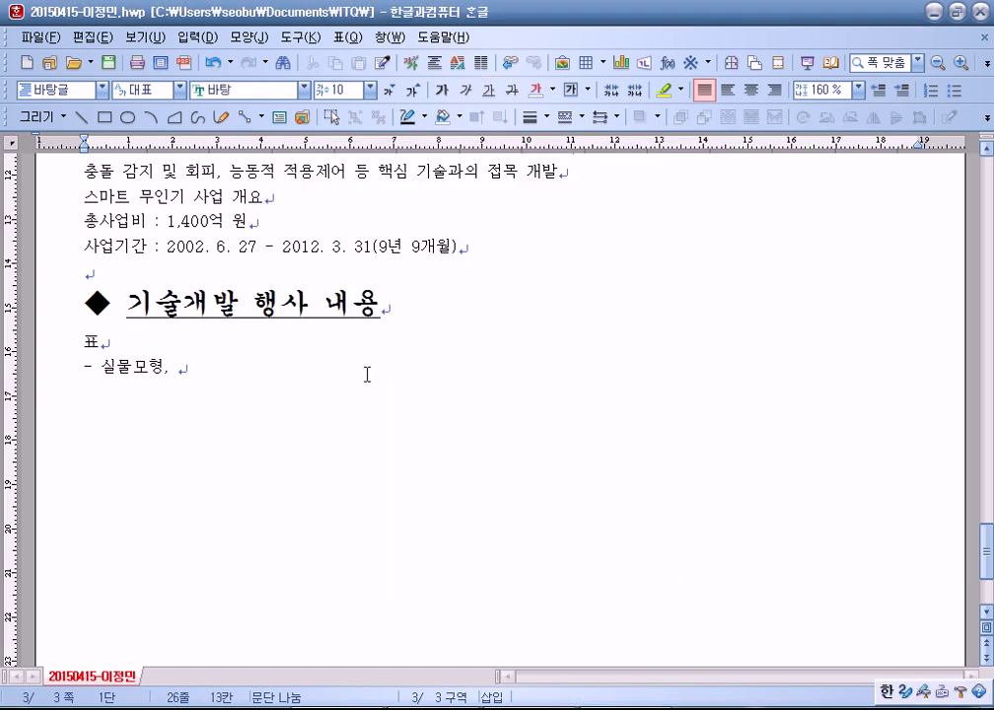
Step: Add the ˅ emphasis mark (강조점) above only the word "기술개발" in the second ◆ heading
drag(127, 304, 242, 336)
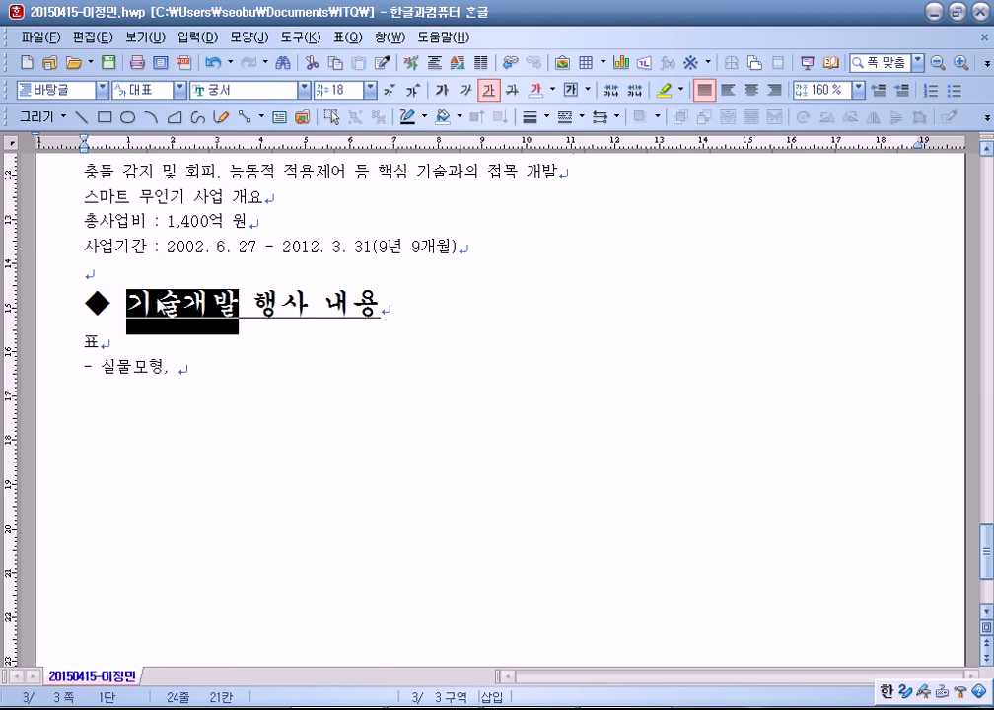
drag(128, 321, 239, 310)
click(248, 36)
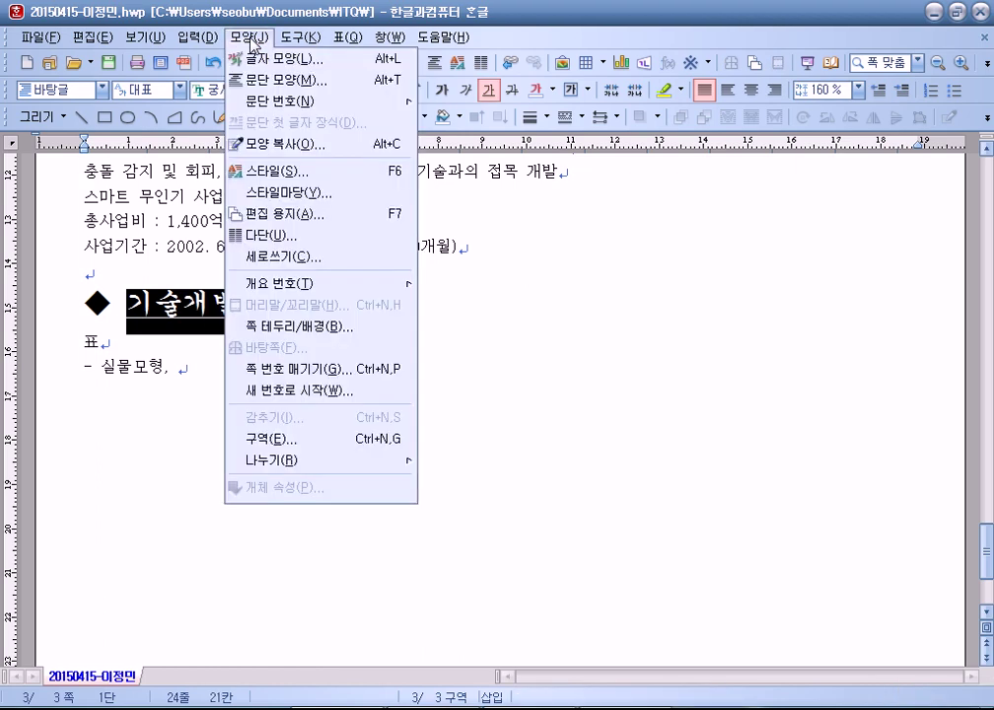
click(269, 62)
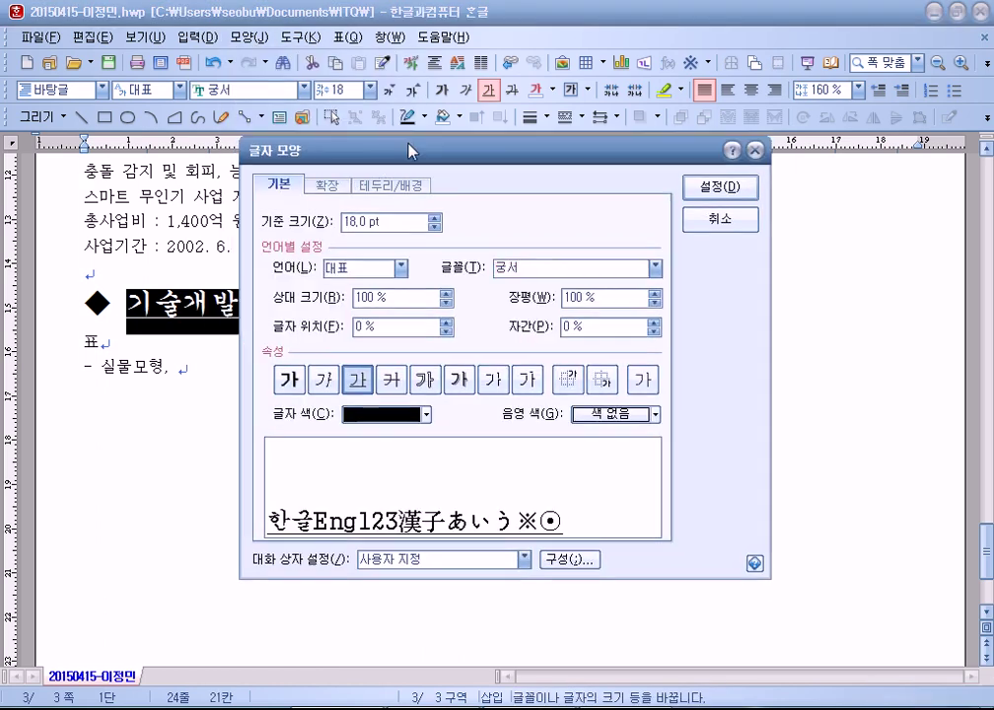
drag(345, 159, 521, 27)
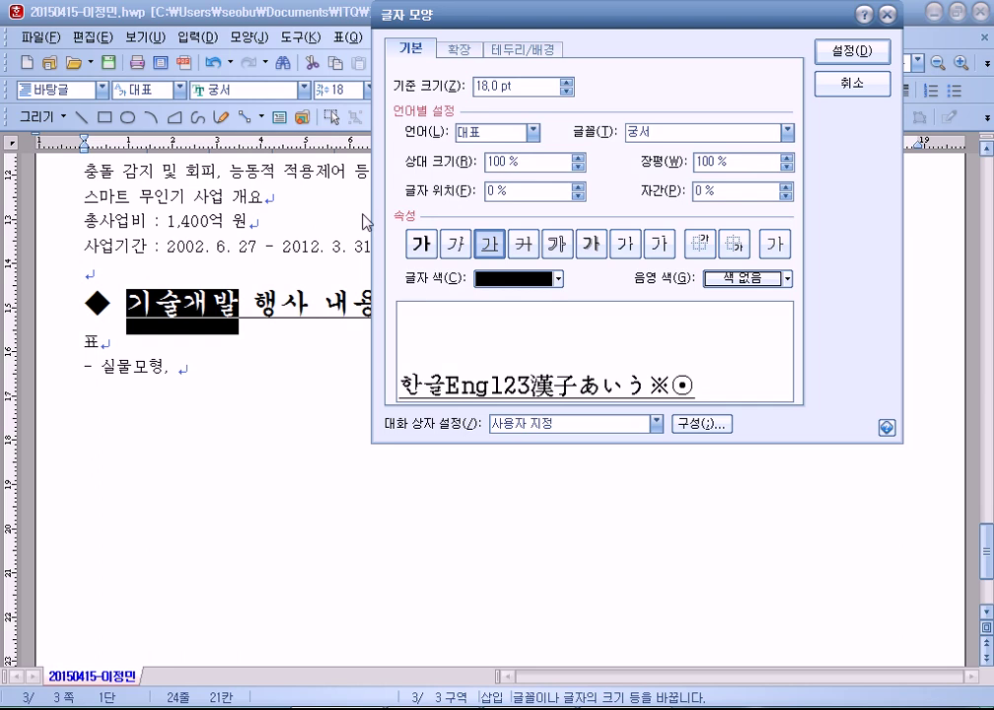
click(458, 51)
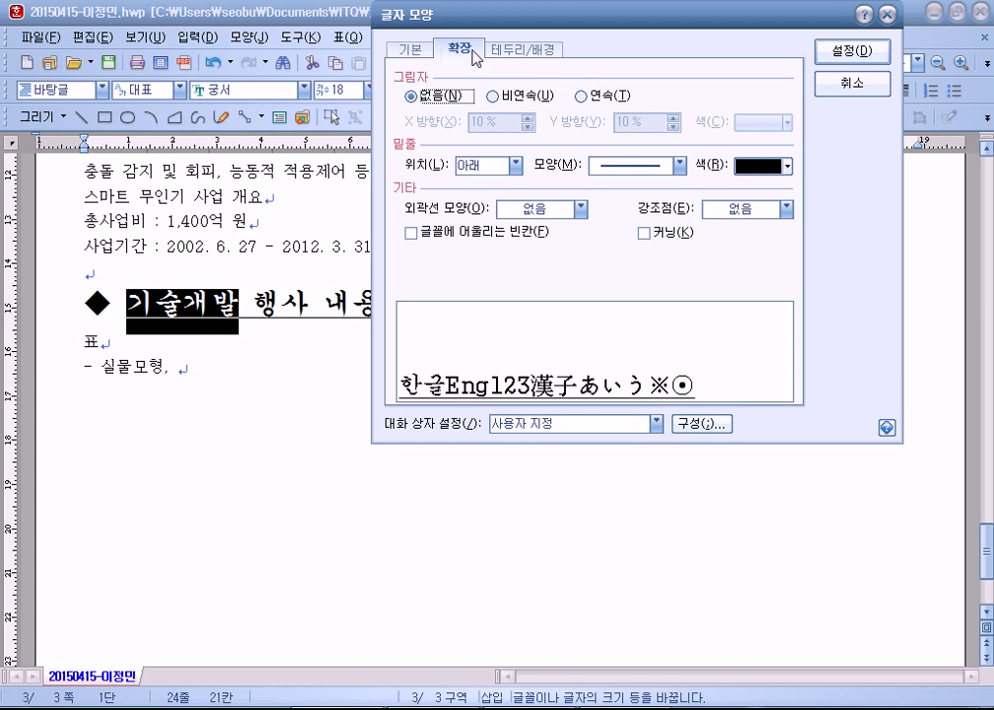
click(731, 209)
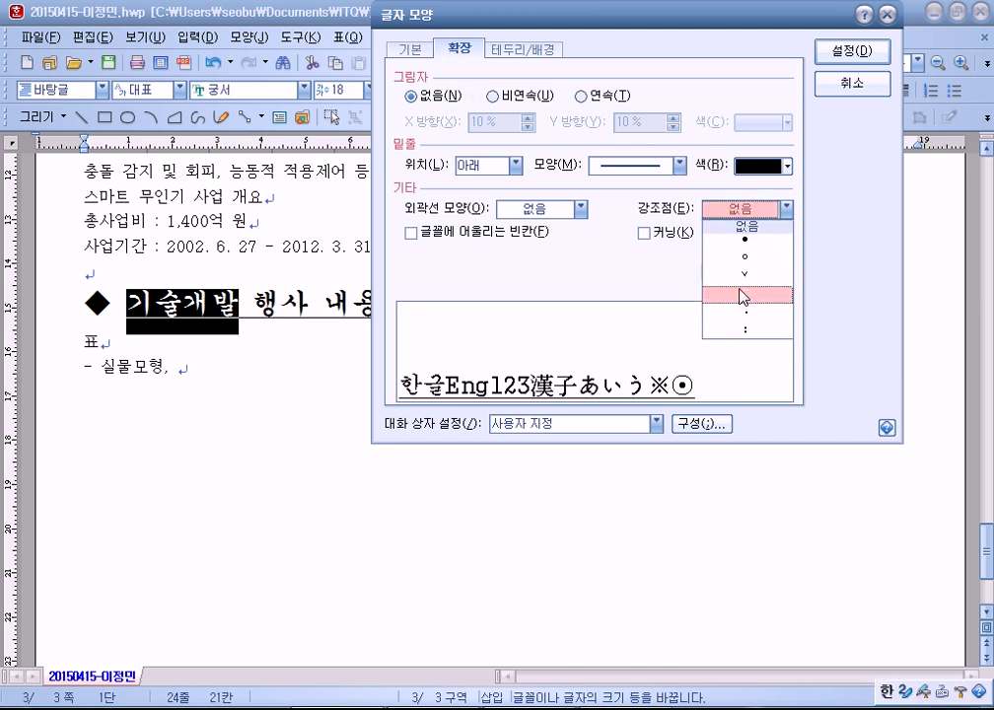
click(767, 273)
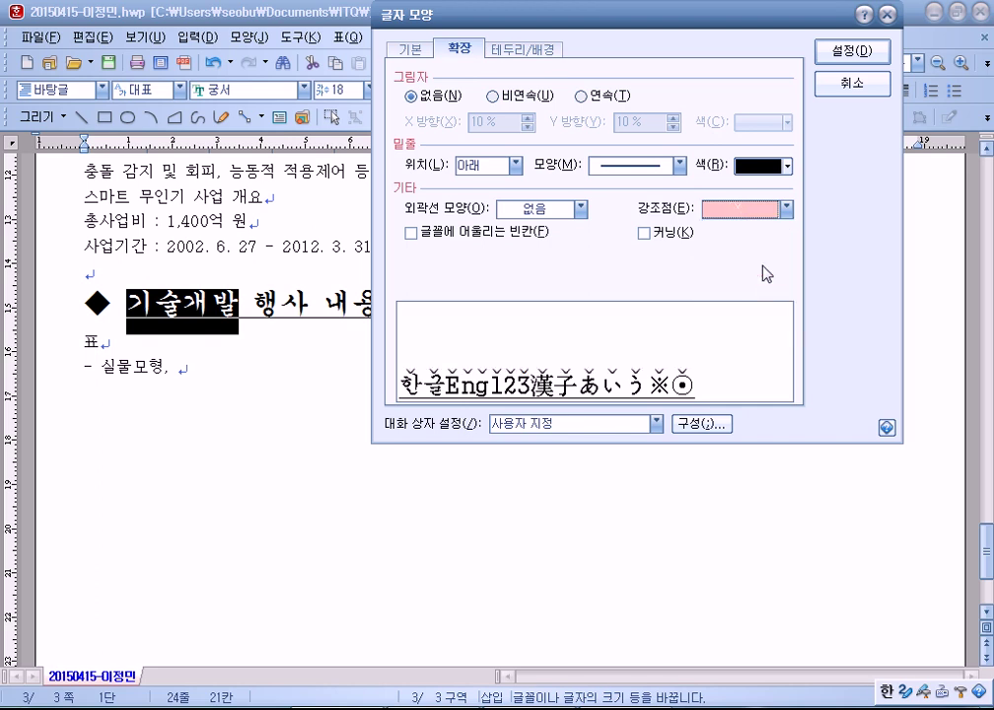
click(852, 52)
key(BackSpace)
text(ㅛ)
scroll(276, 379, up, 1)
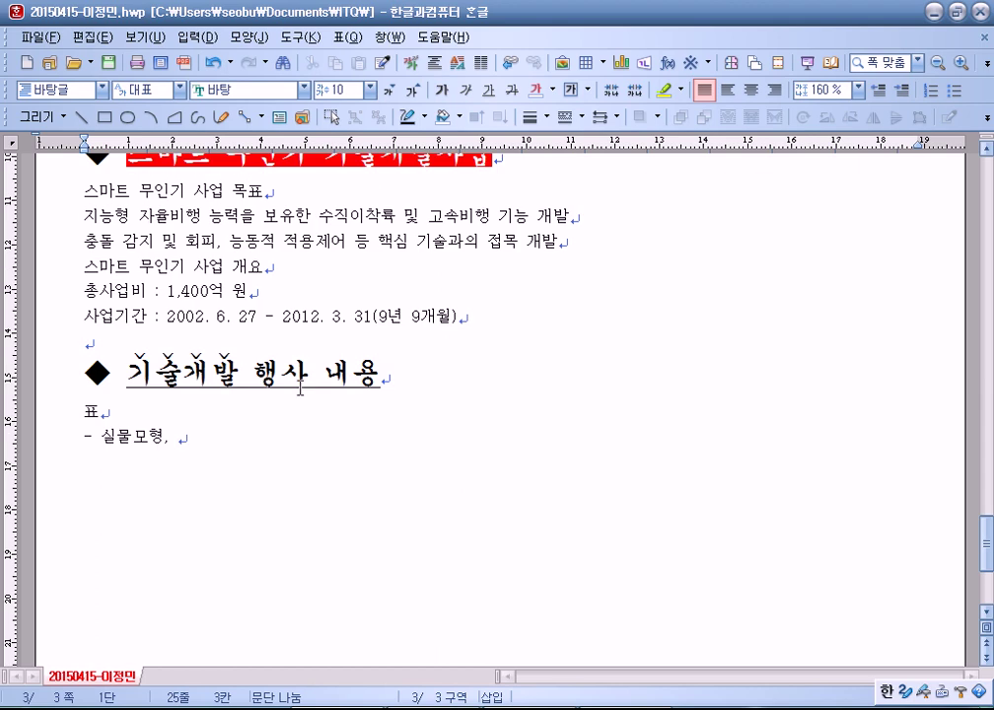
scroll(299, 387, up, 1)
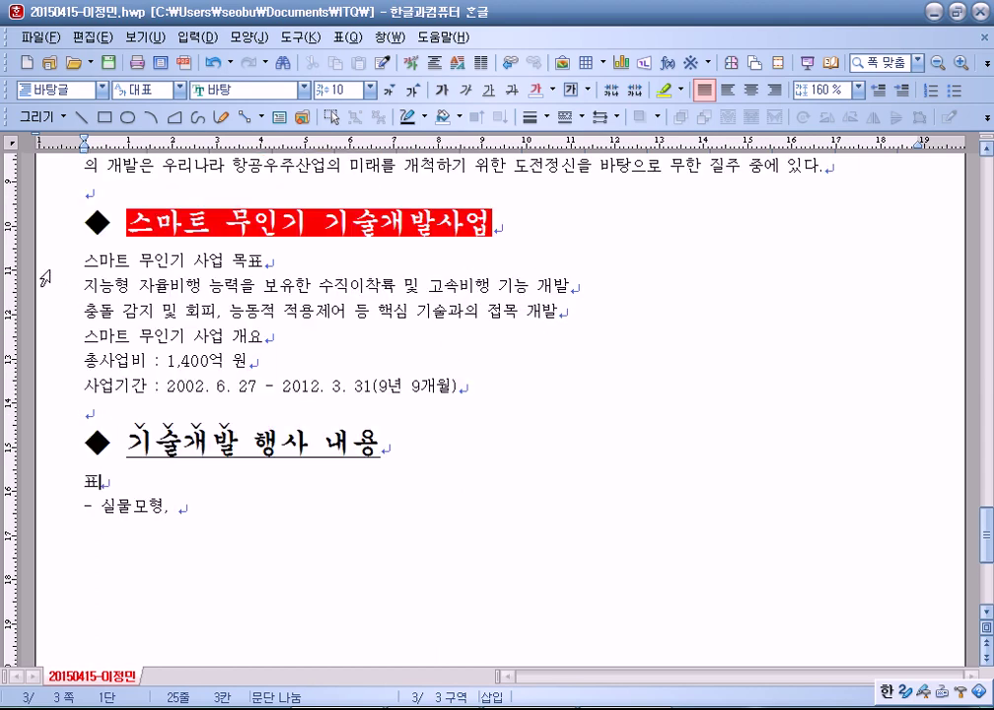
Step: Review the basic and extended character shape settings of "기술개발" in the second heading without changing them
drag(127, 443, 380, 444)
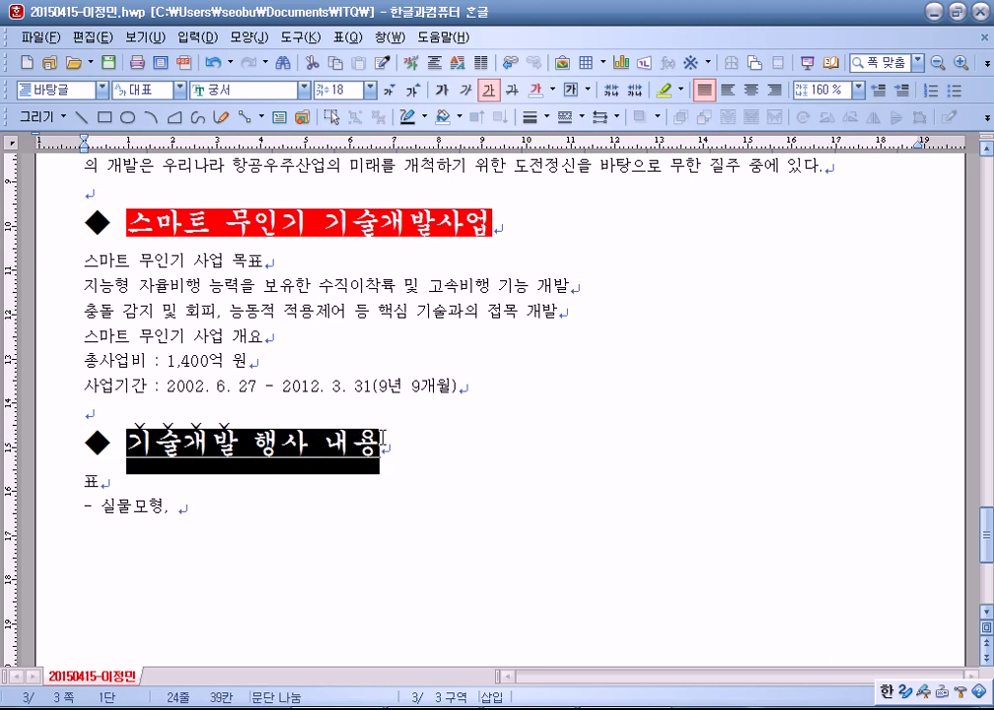
click(127, 443)
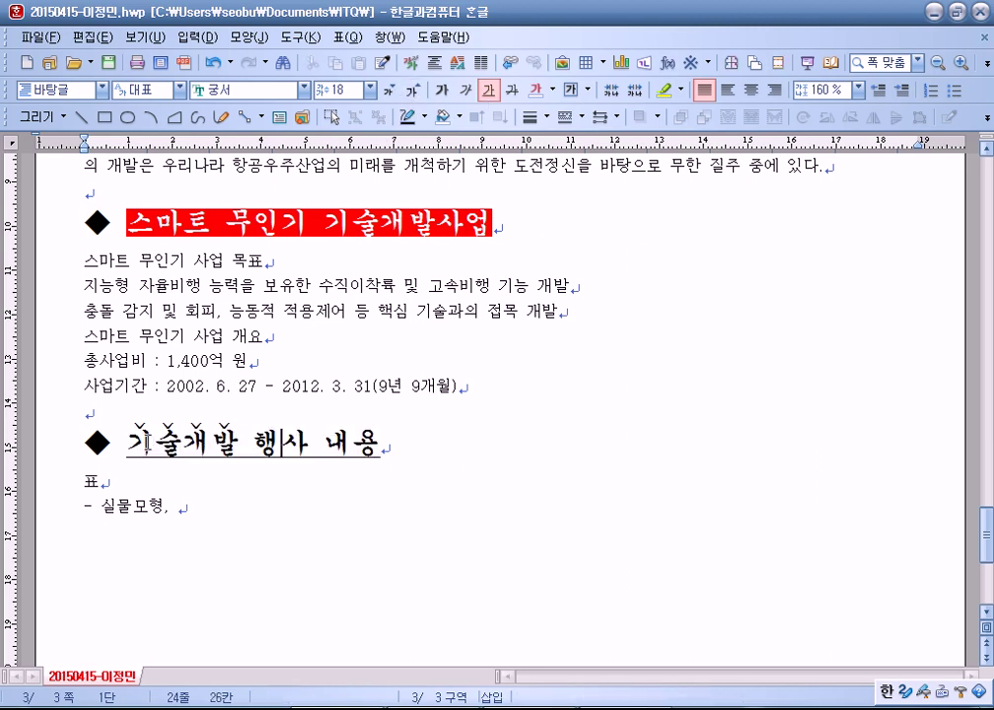
drag(128, 444, 239, 444)
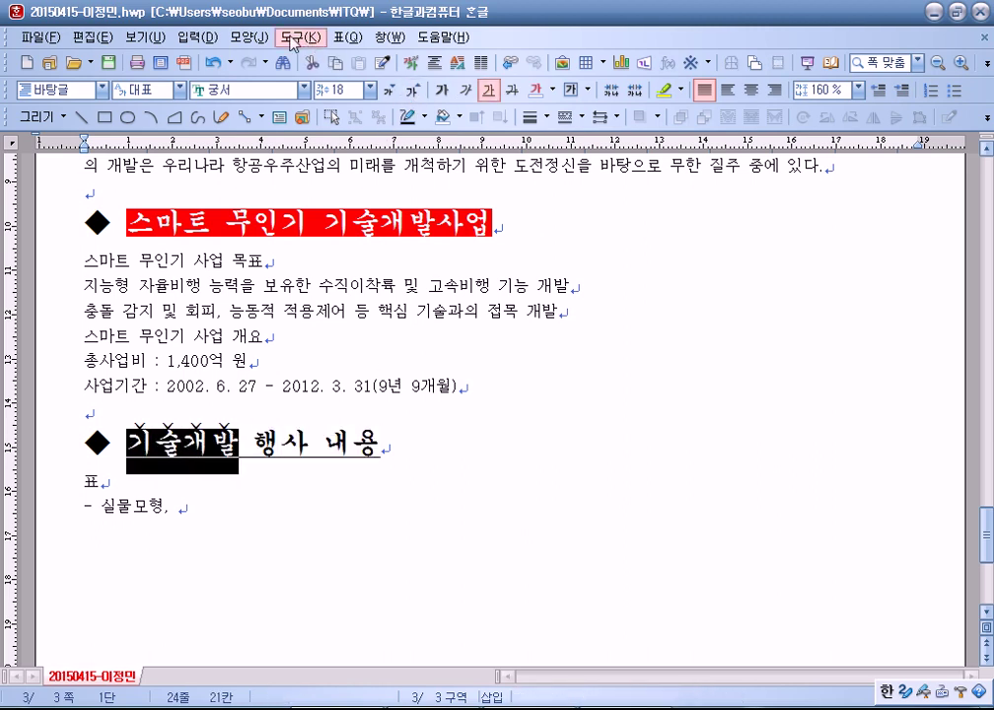
click(247, 38)
click(264, 61)
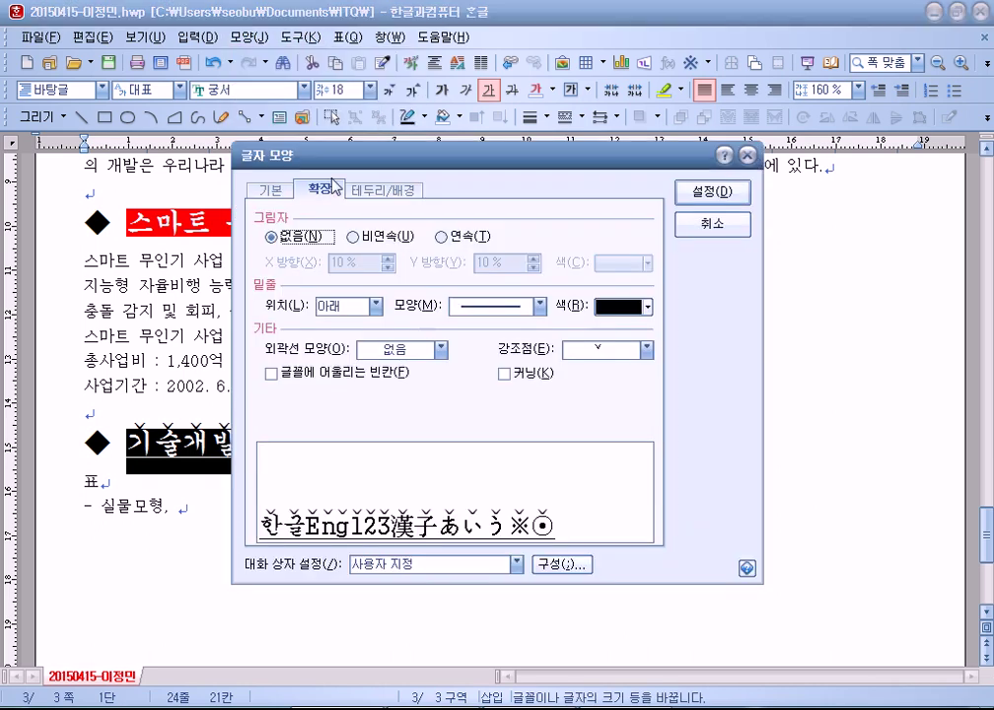
click(262, 188)
click(314, 191)
click(710, 224)
click(449, 310)
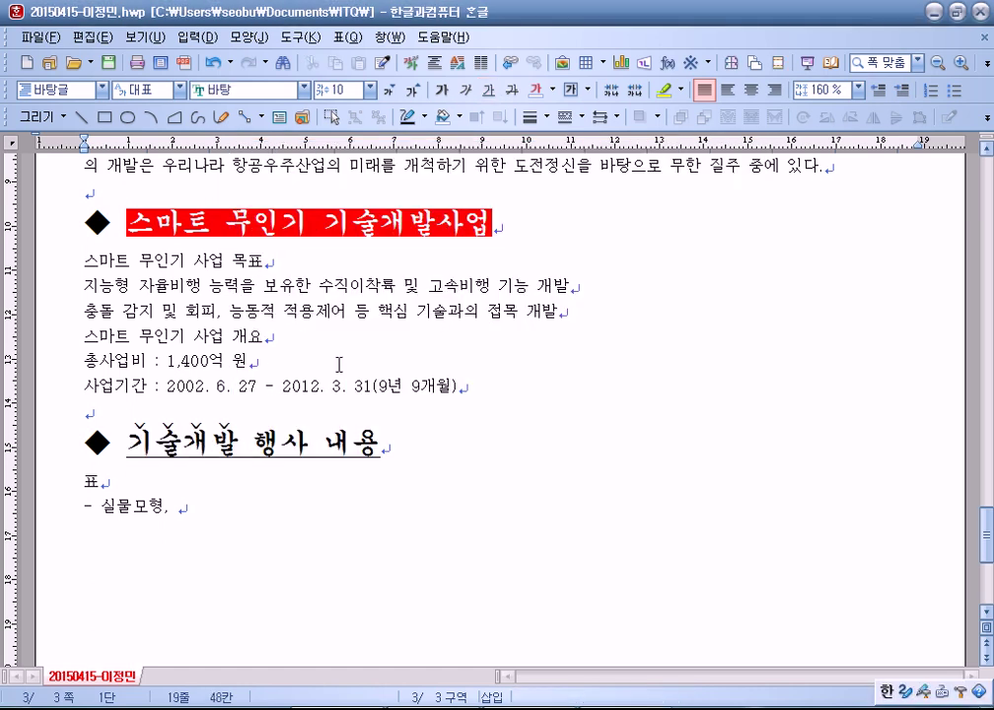
Step: Examine the formatting of both ◆ headings, checking the first symbol, the text after it and the word "기술개발"
click(45, 227)
click(57, 439)
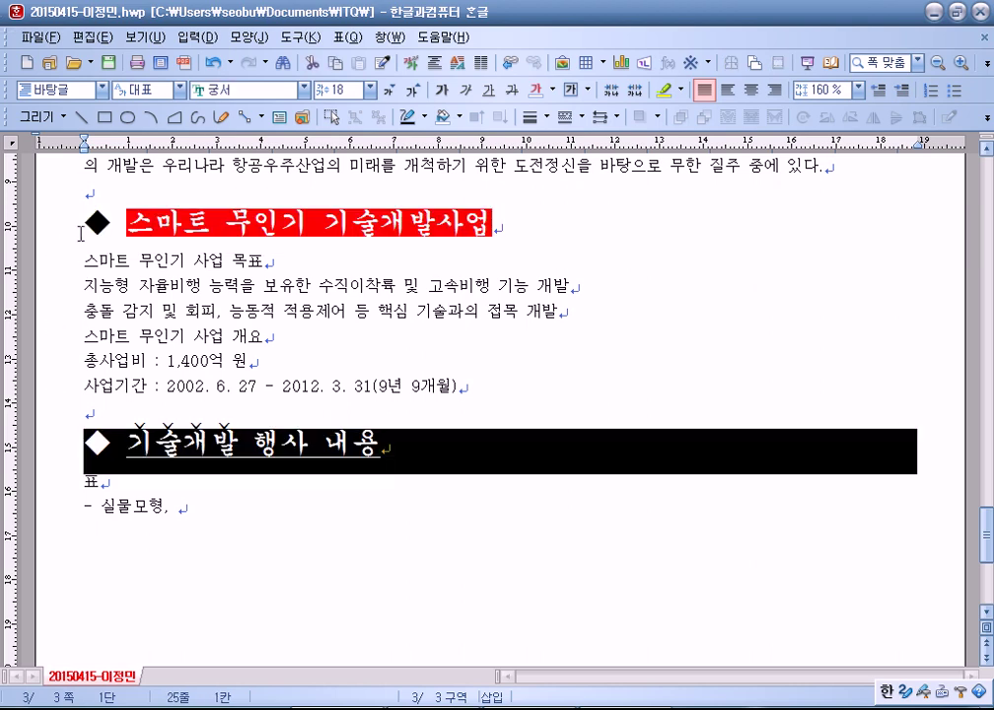
click(54, 229)
click(54, 441)
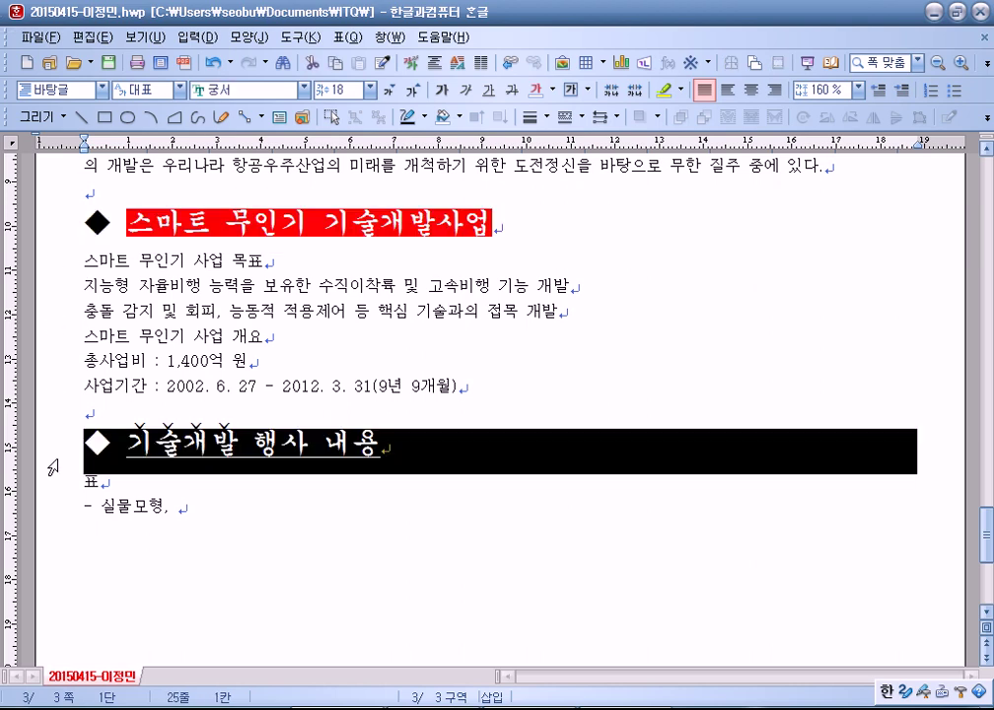
click(81, 227)
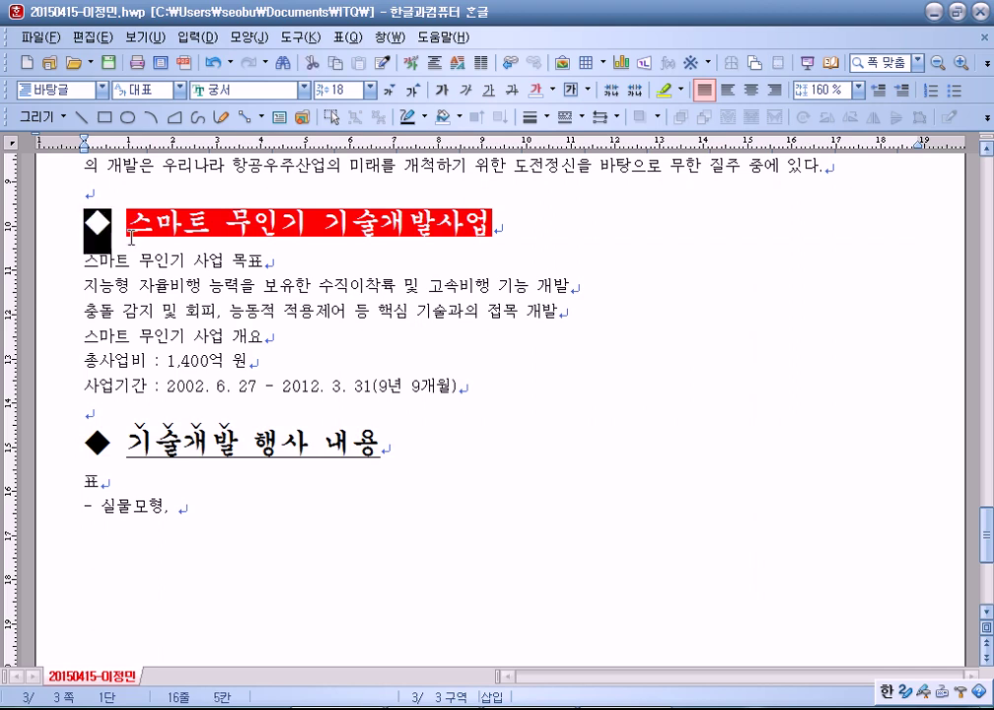
click(134, 222)
drag(134, 222, 493, 222)
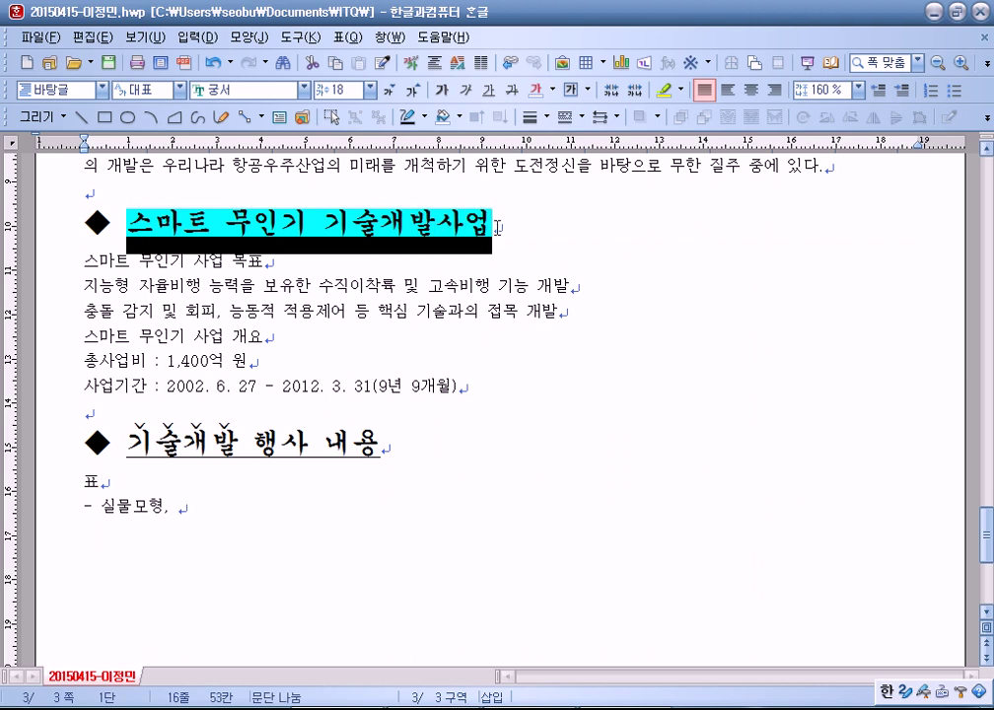
click(434, 269)
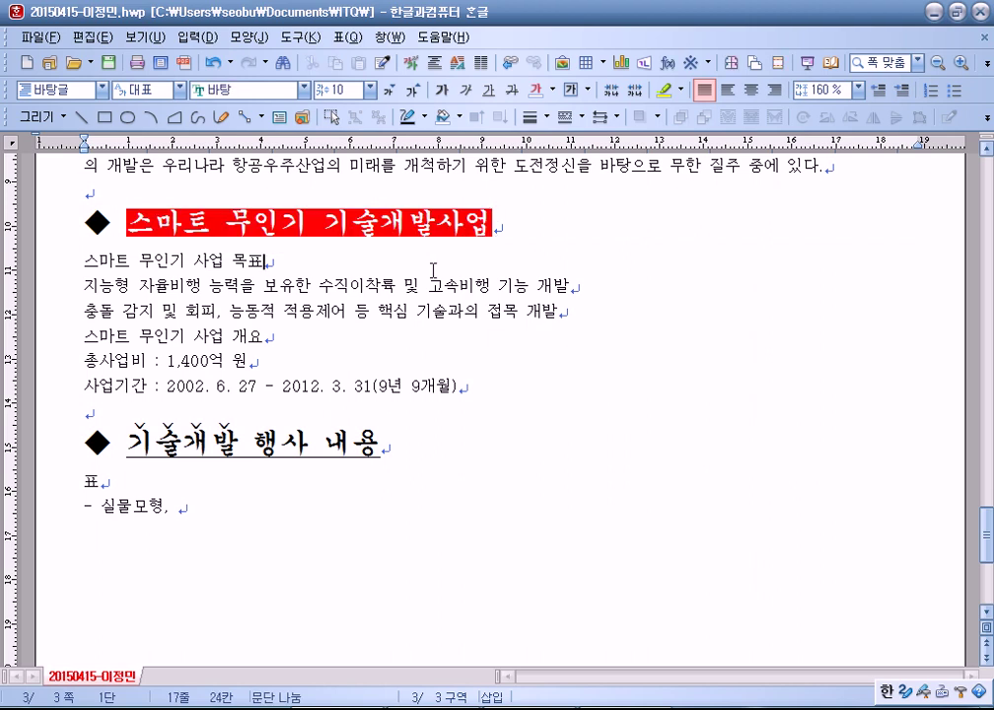
scroll(69, 290, down, 2)
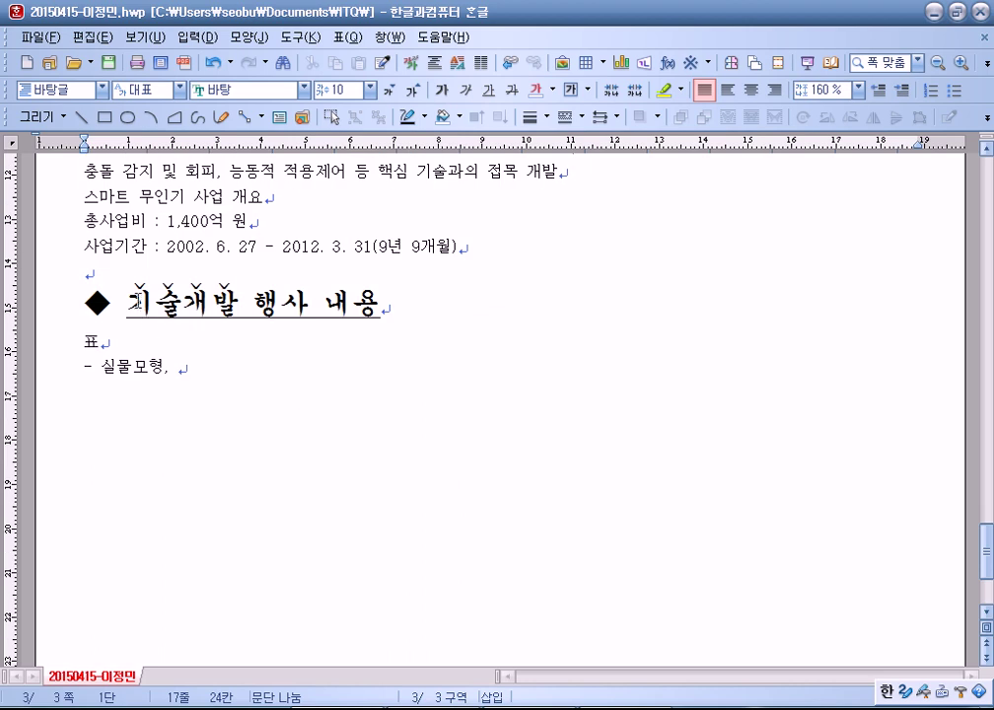
drag(132, 298, 384, 295)
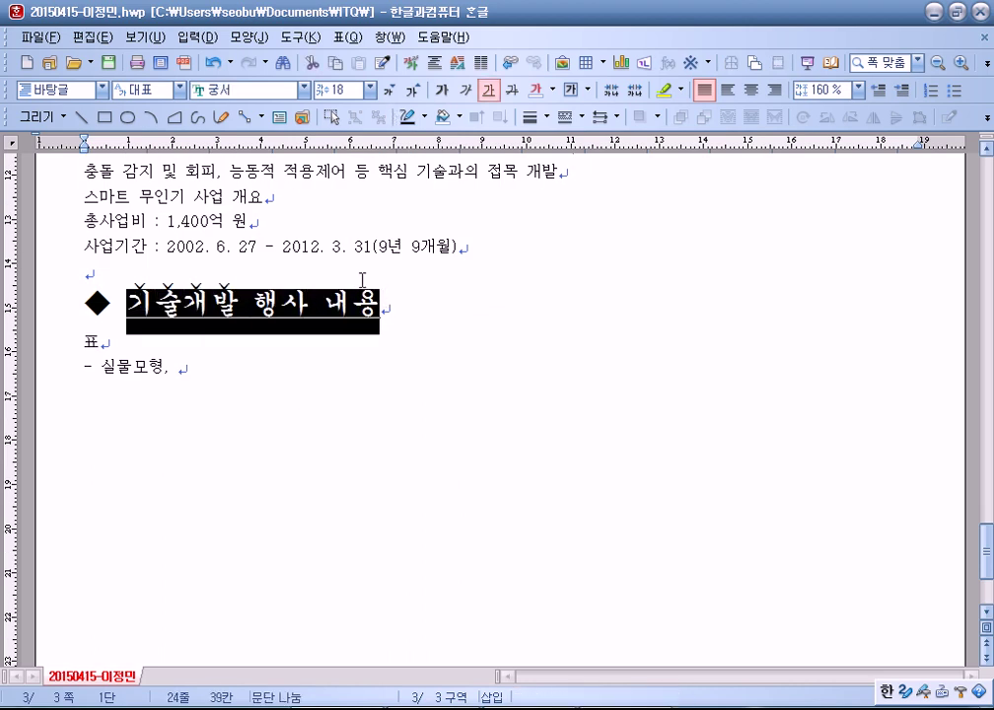
drag(129, 301, 233, 295)
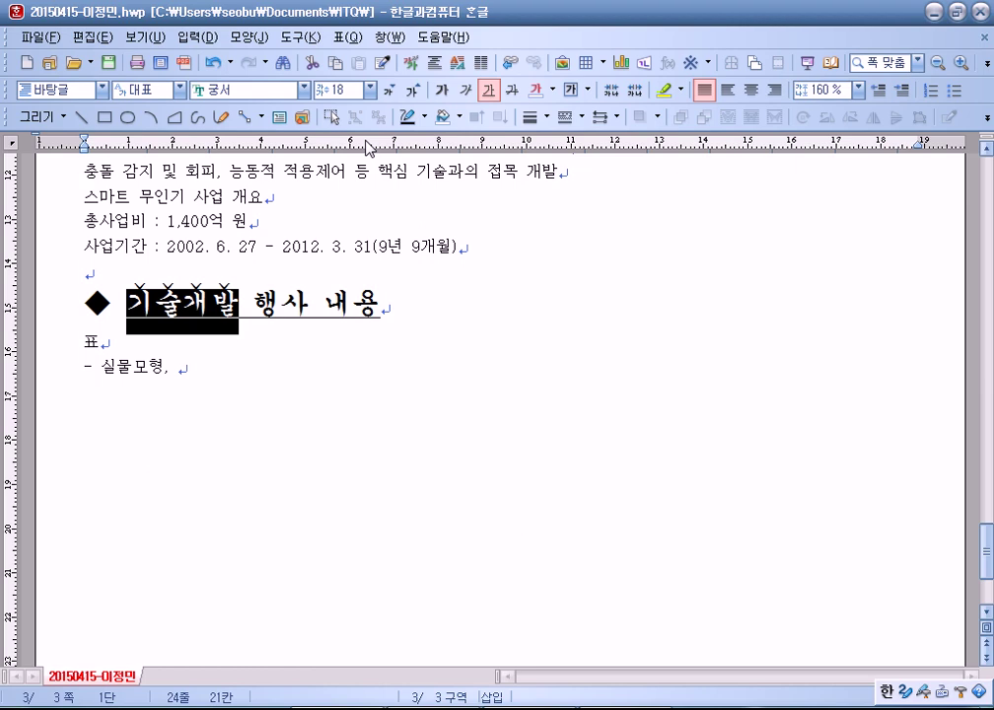
scroll(148, 276, up, 3)
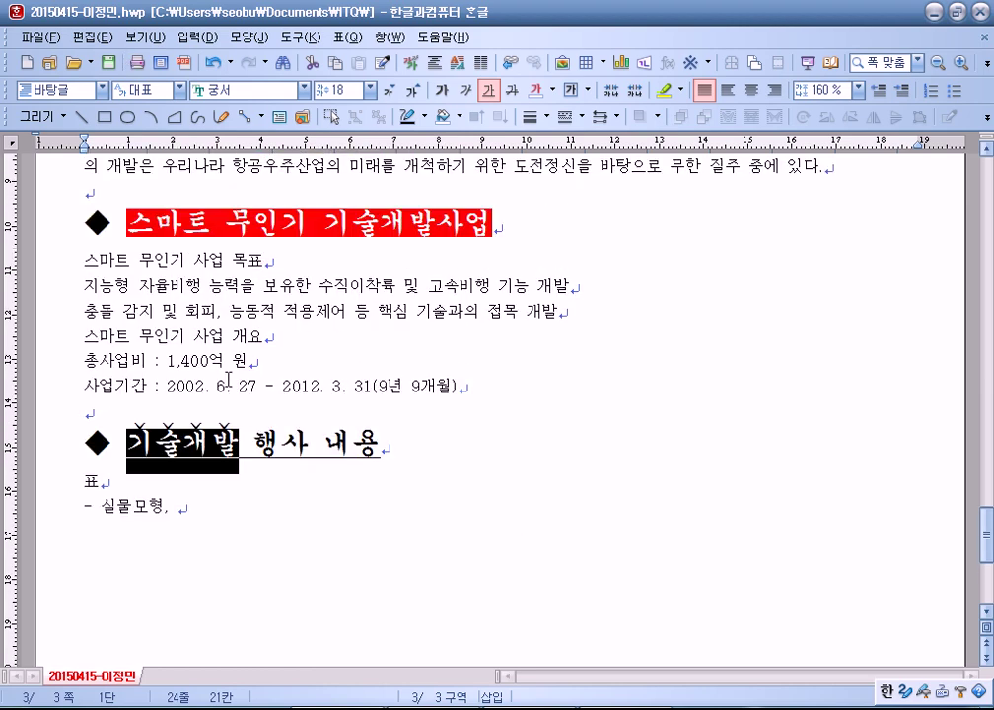
Step: Set the line spacing of the six lines from "스마트 무인기 사업 목표" through "사업기간" to 180 %
click(87, 261)
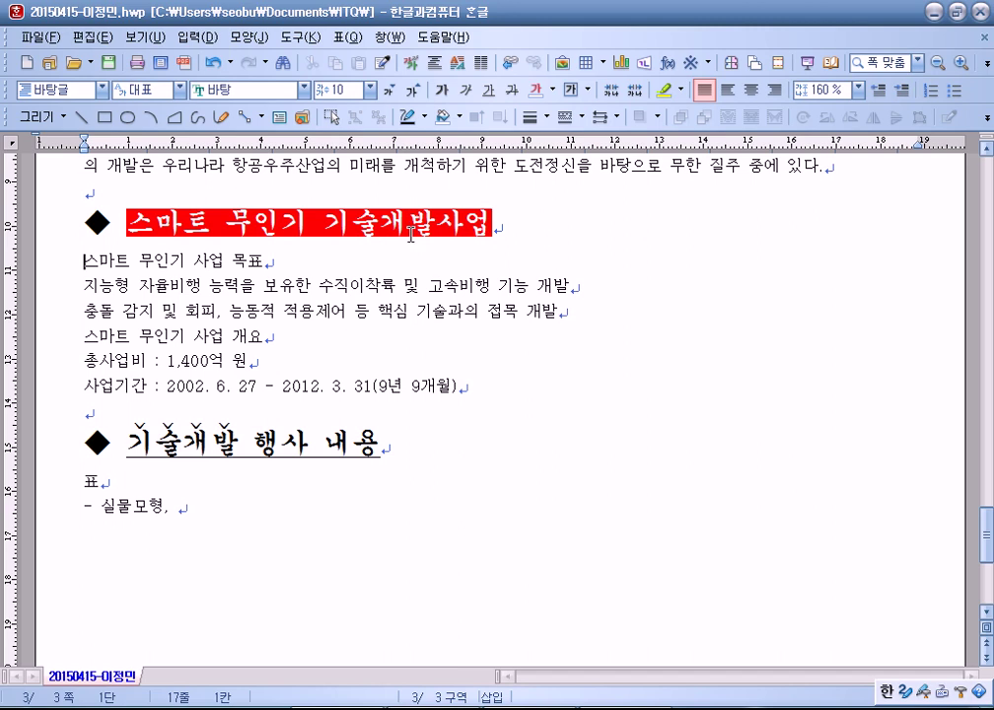
drag(84, 261, 472, 390)
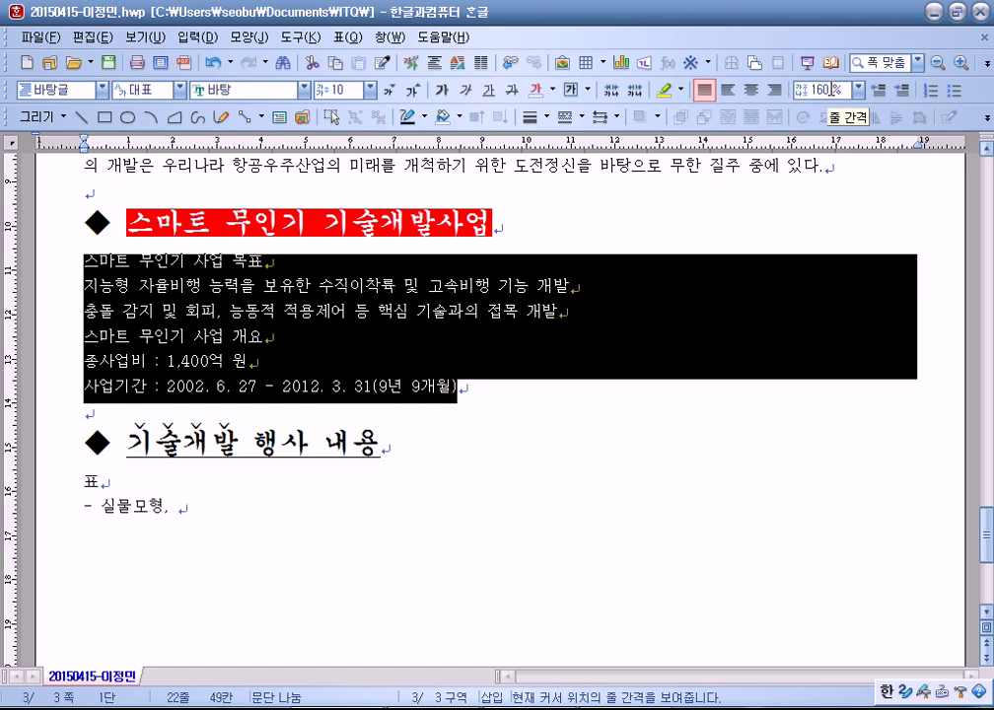
click(858, 90)
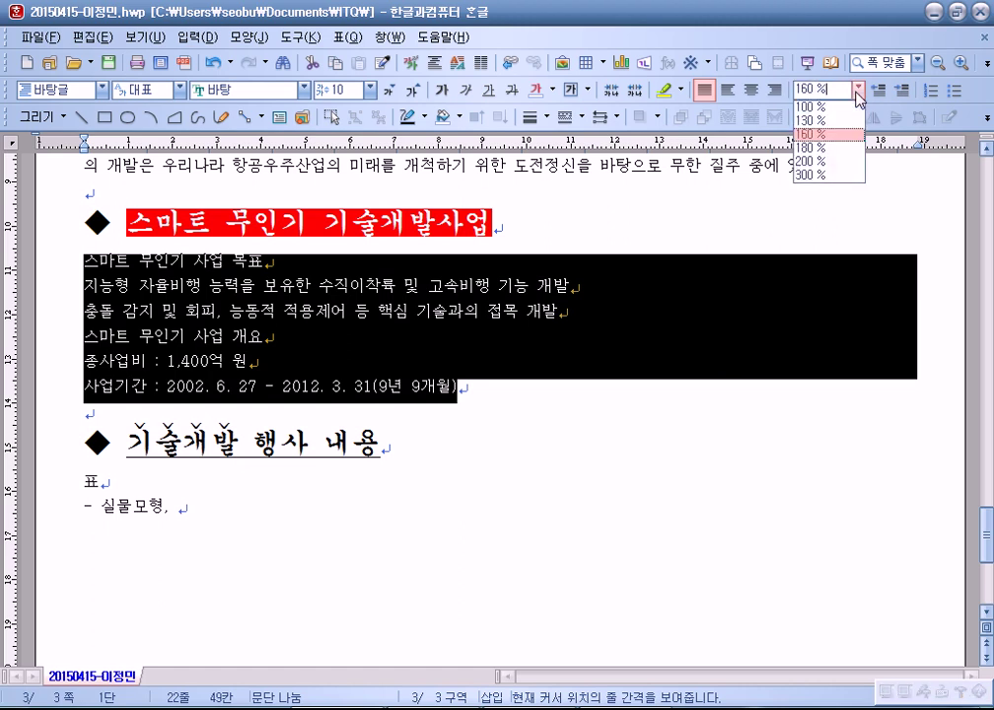
click(818, 147)
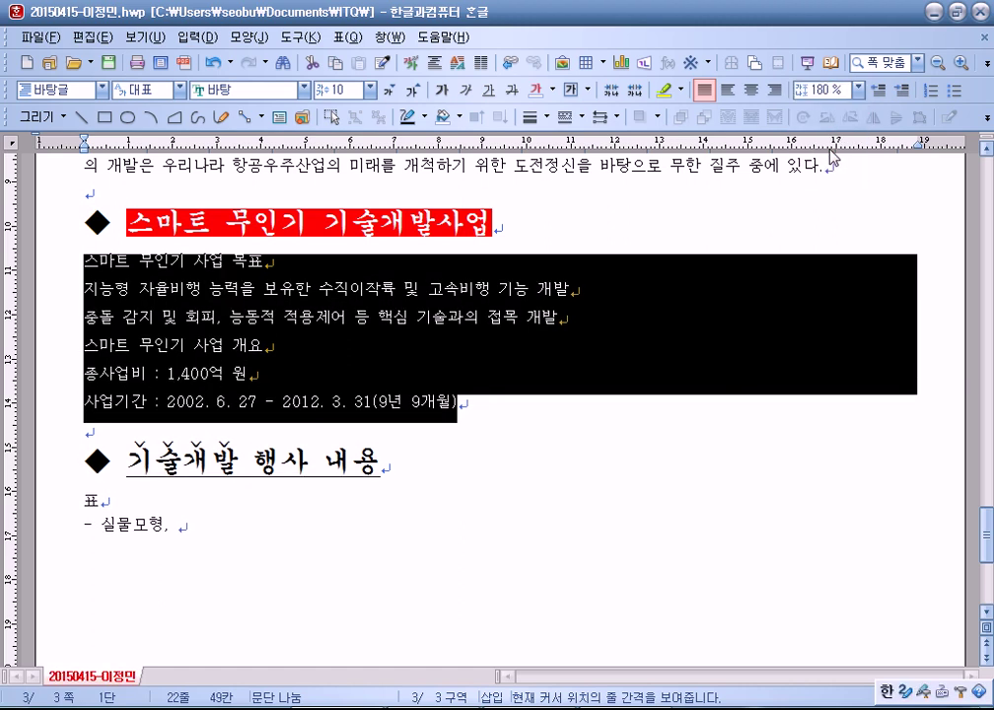
Step: Switch the line spacing of the six selected lines to 160 % and back to 180 %
click(858, 90)
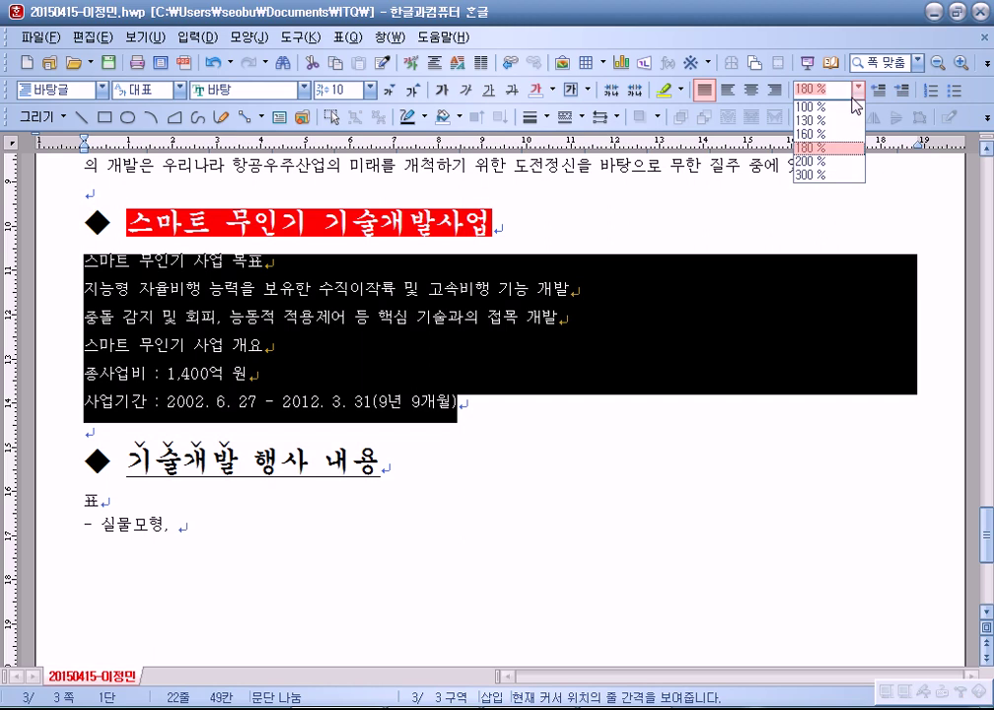
click(824, 150)
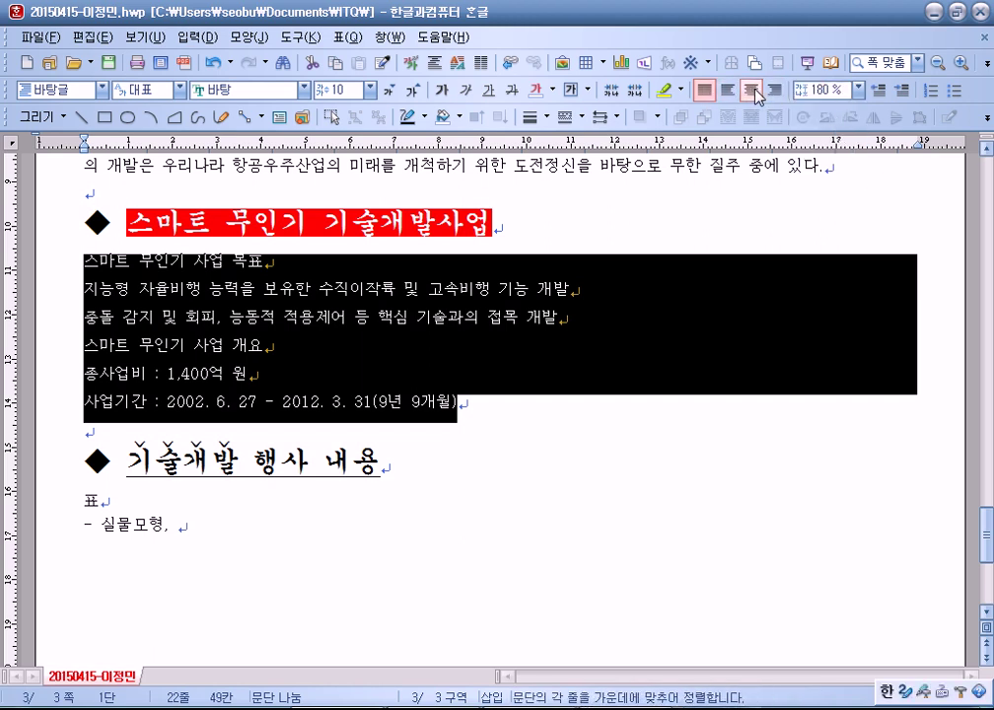
click(858, 89)
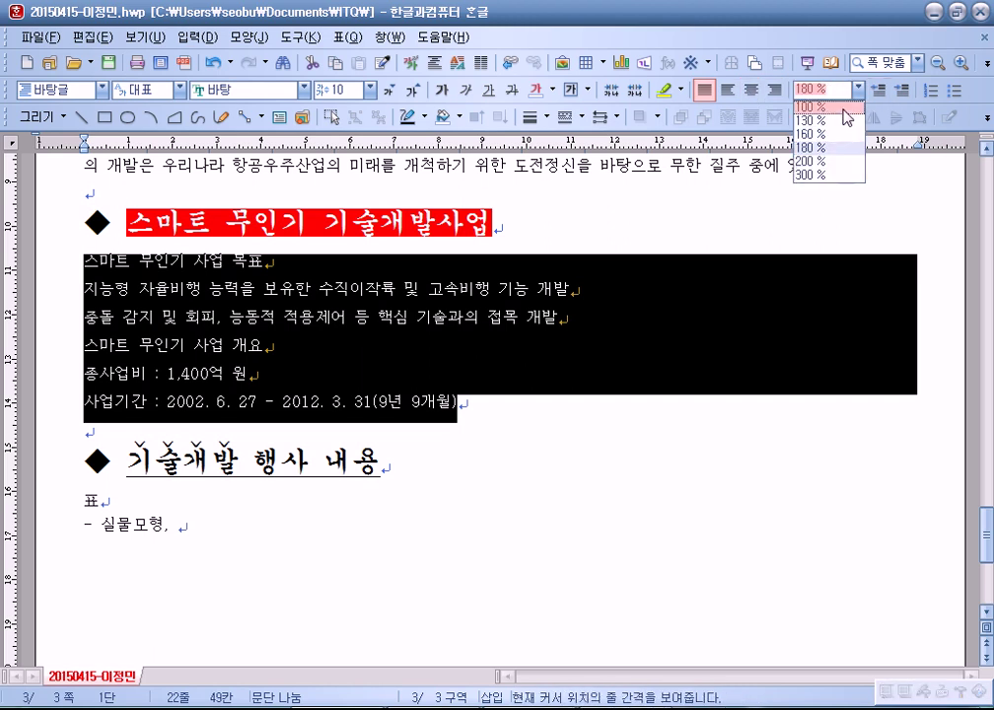
click(828, 133)
click(857, 90)
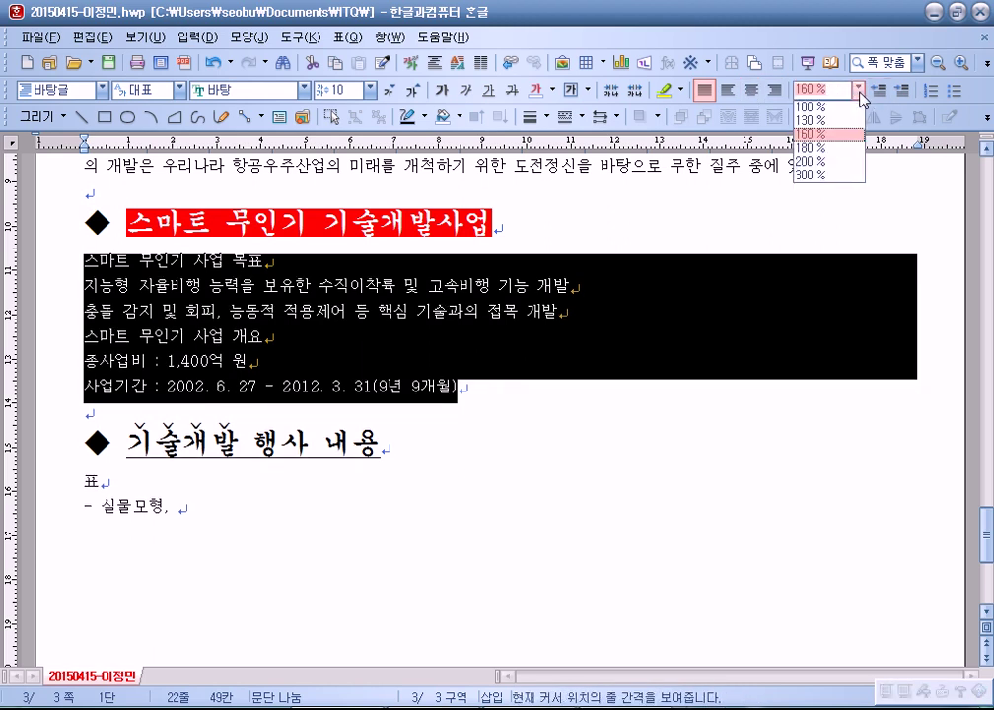
click(831, 147)
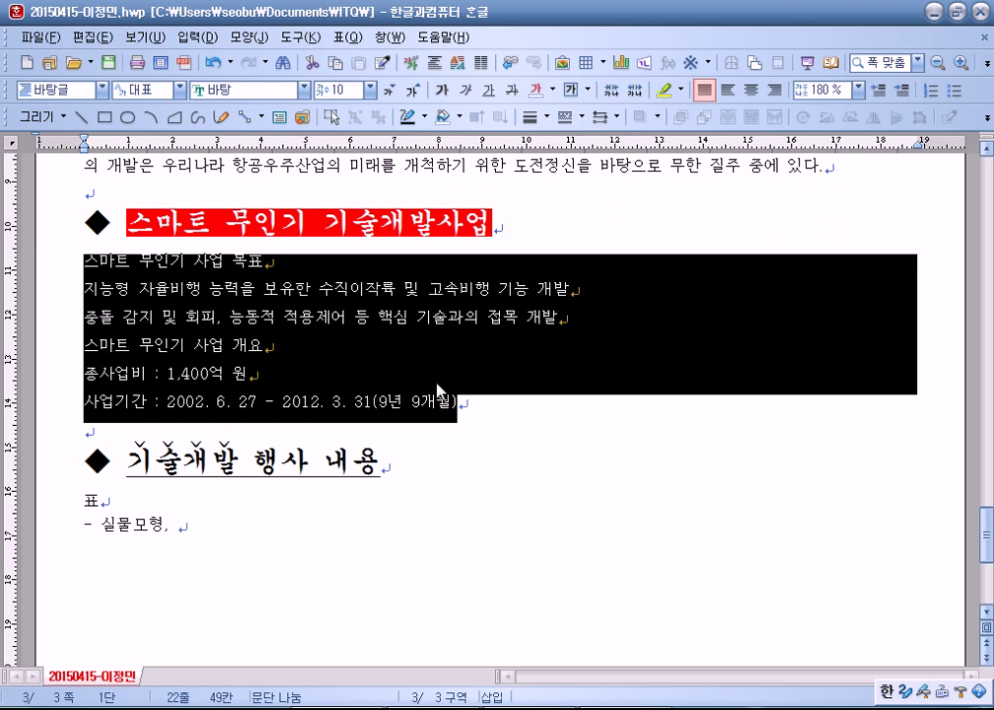
click(84, 263)
drag(85, 263, 486, 404)
right_click(652, 313)
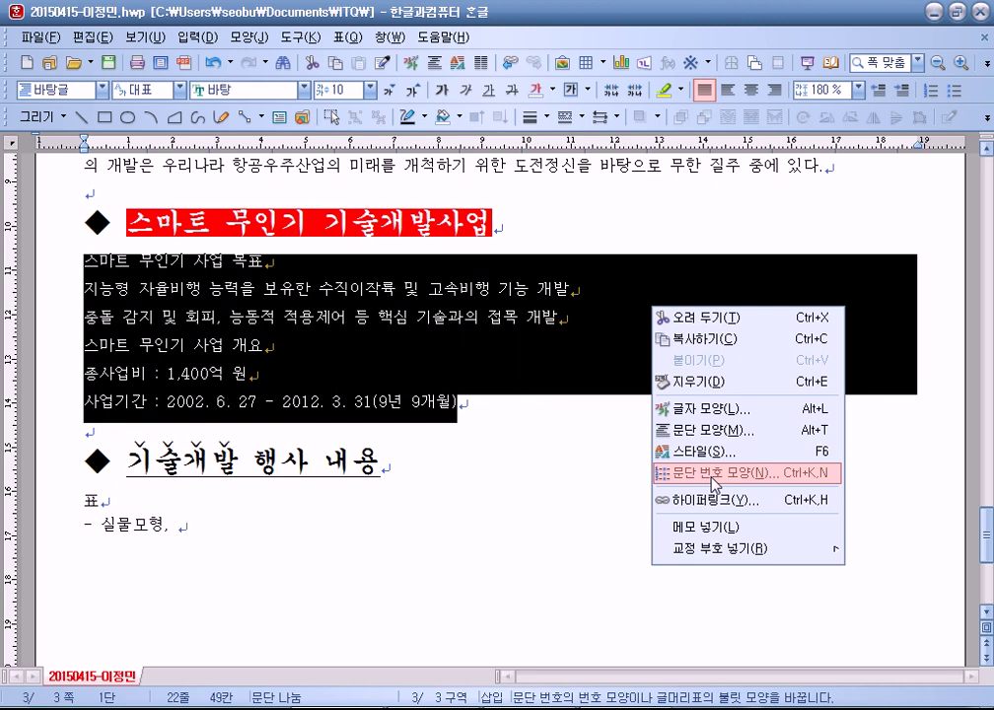
right_click(604, 275)
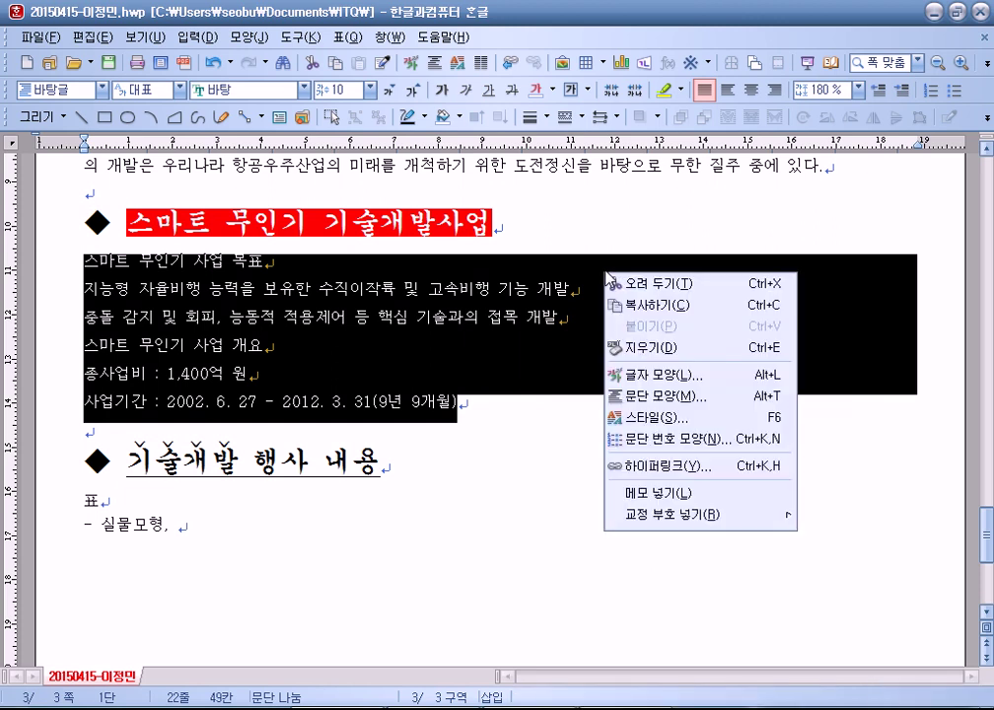
click(666, 439)
drag(466, 147, 548, 66)
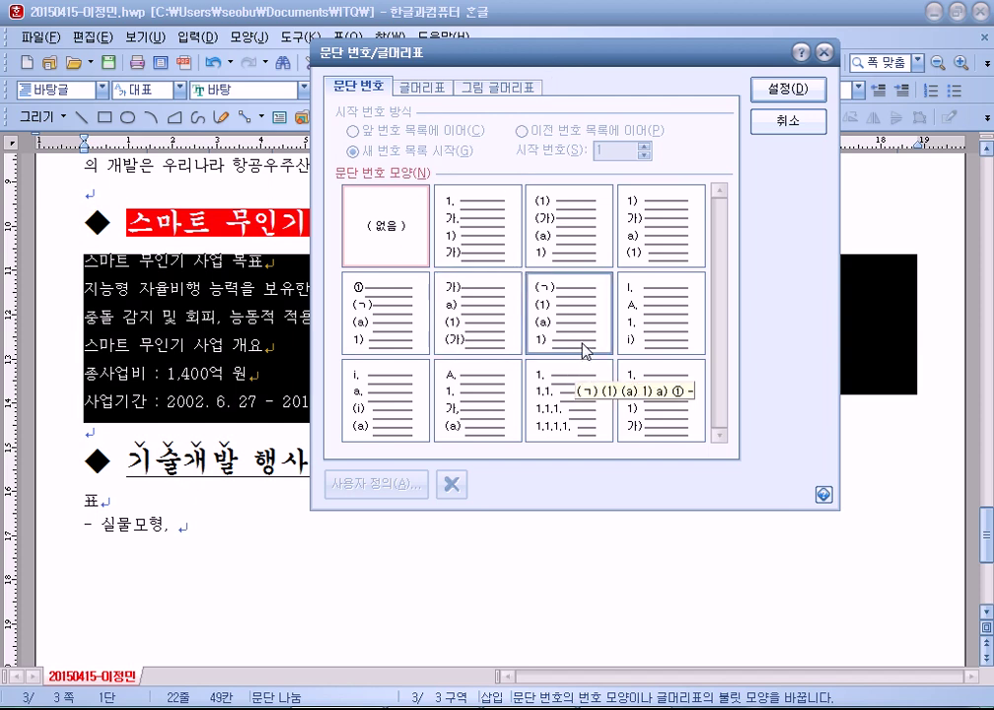
click(470, 322)
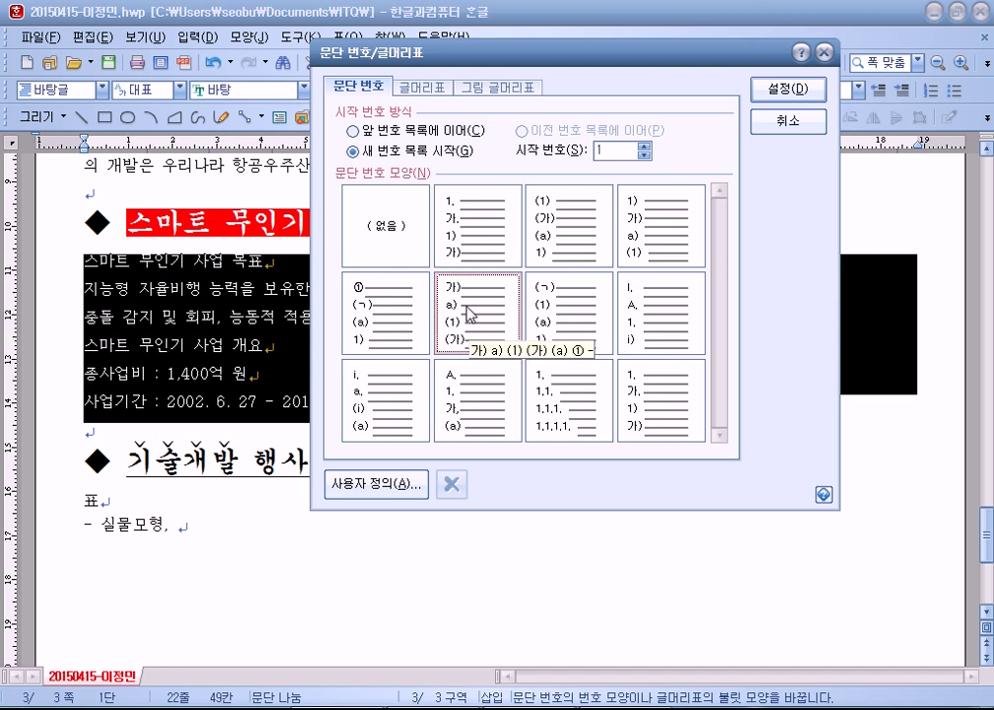
click(378, 502)
drag(547, 84, 528, 33)
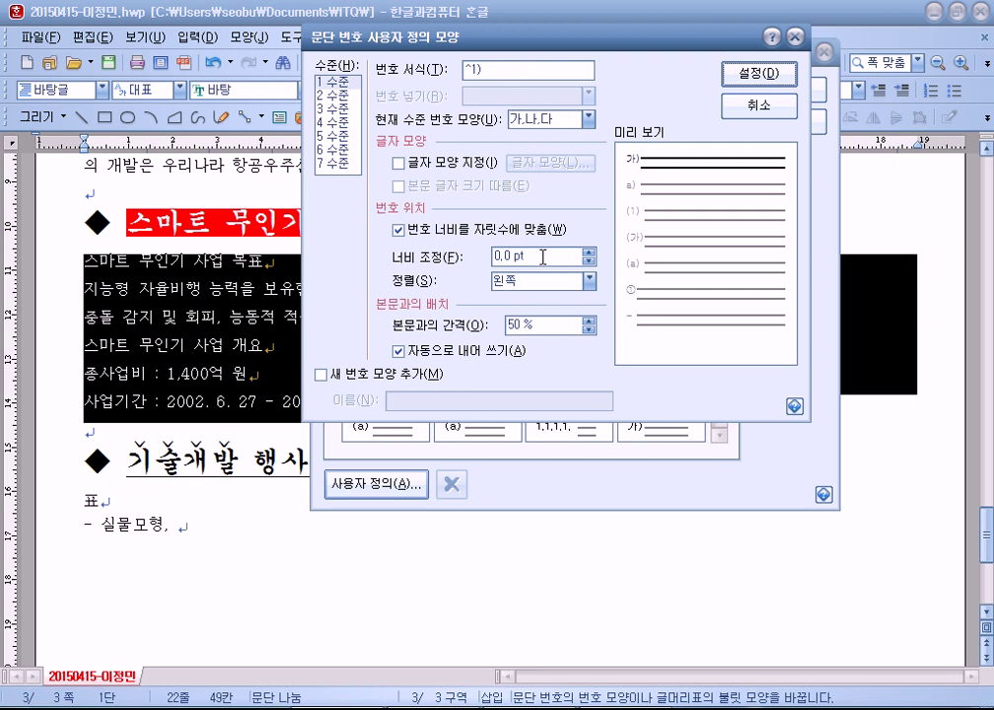
click(546, 256)
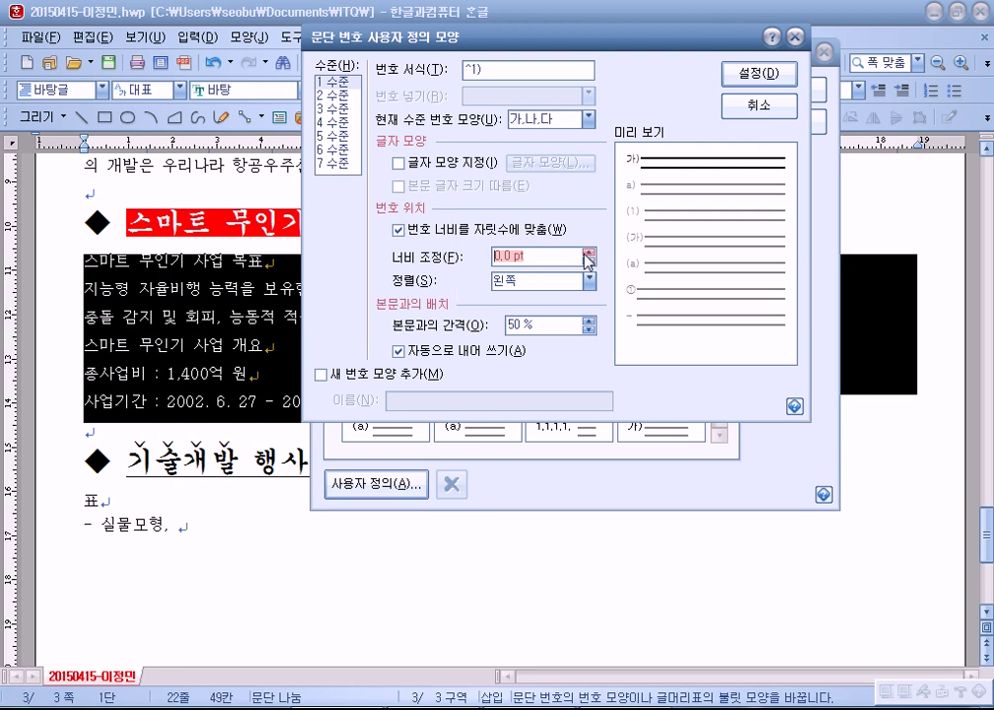
text(15)
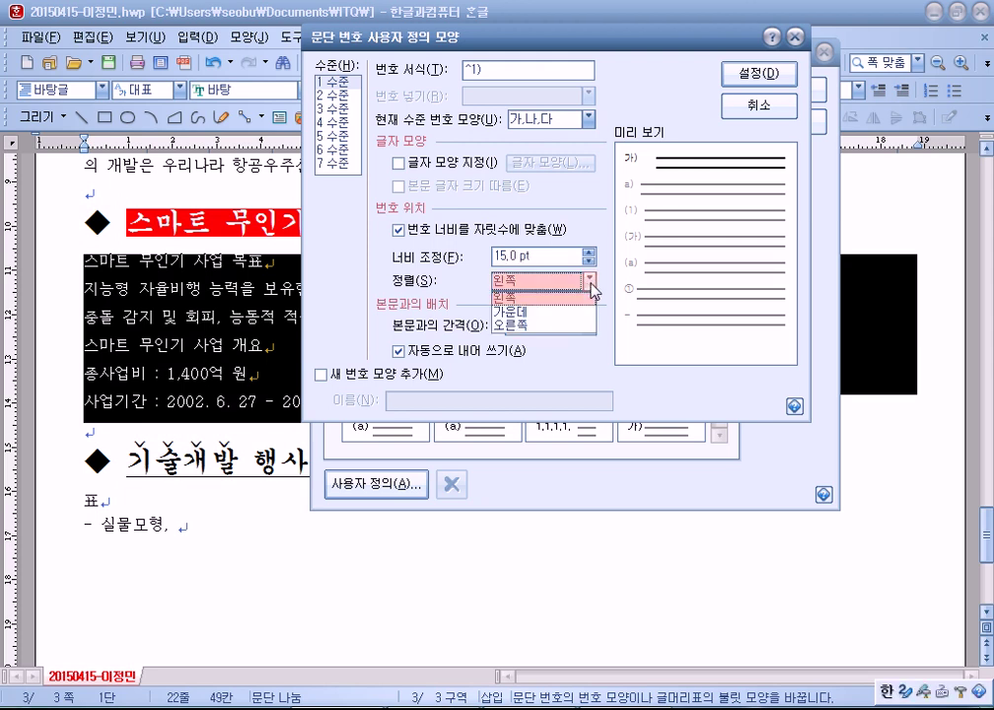
click(532, 324)
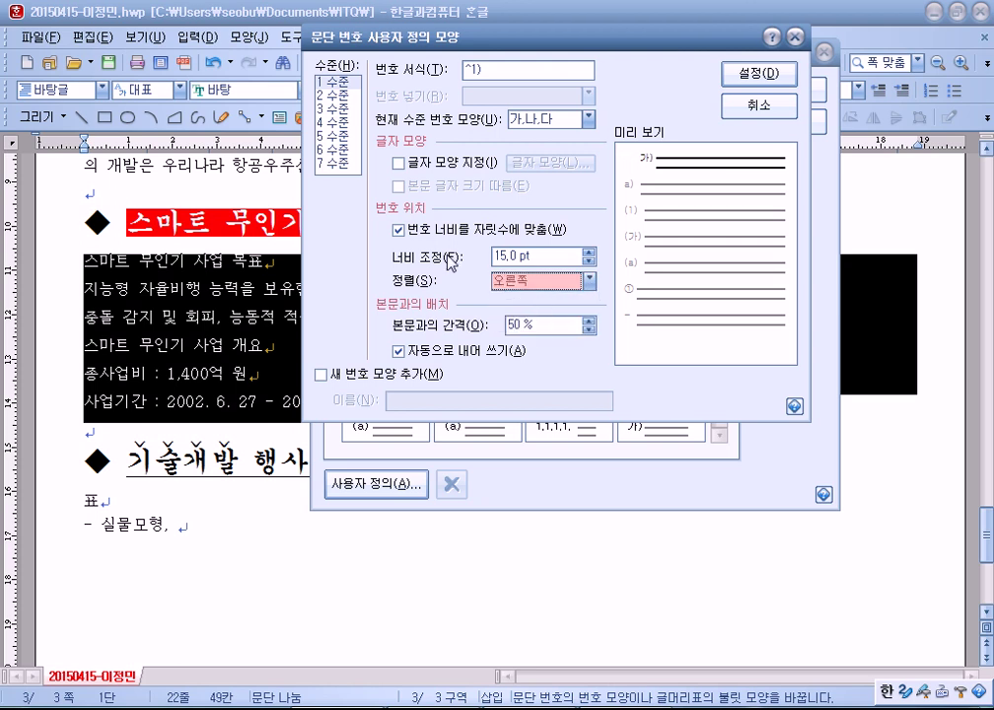
double_click(504, 256)
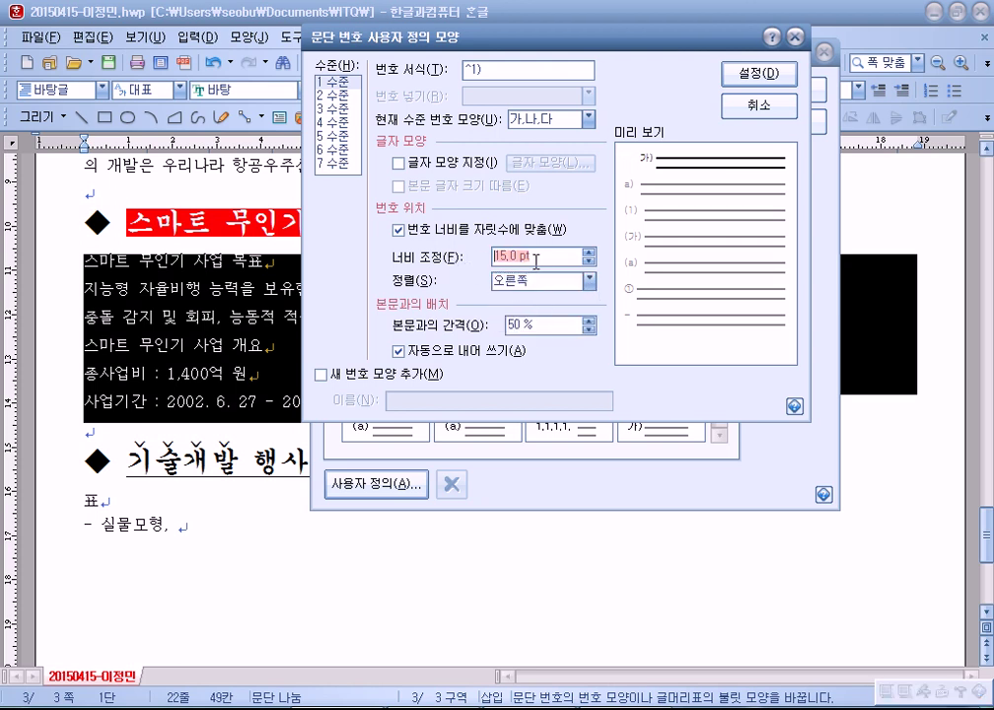
click(589, 281)
click(529, 297)
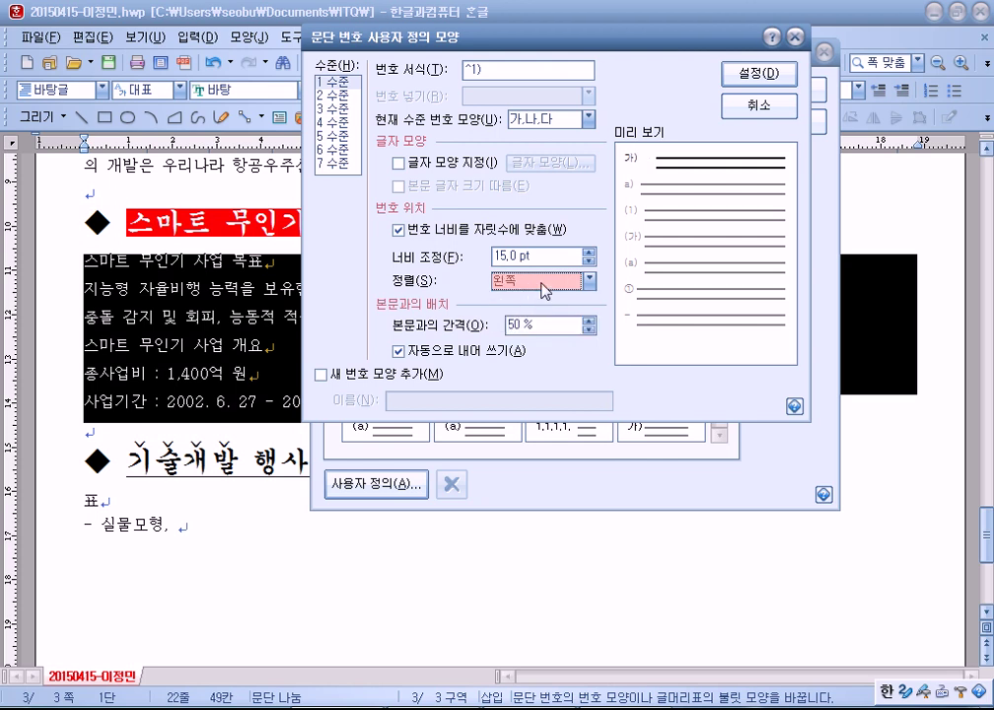
click(588, 281)
click(540, 320)
click(758, 105)
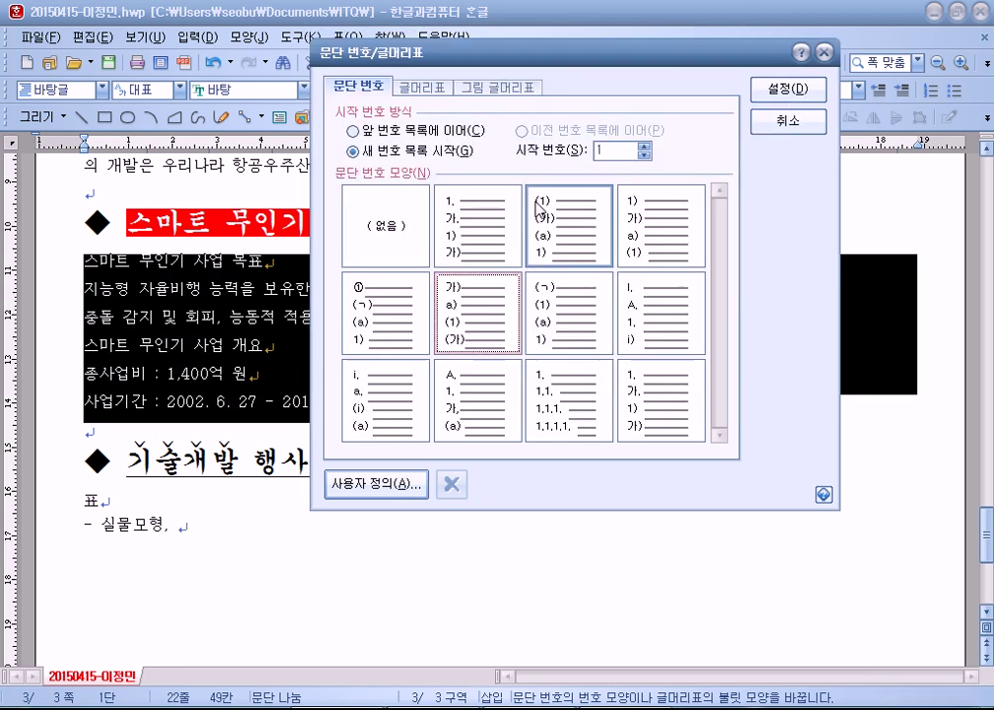
key(Escape)
Step: Choose the 가) a) (1) (가) paragraph number format for the six selected lines and open its user-defined settings (사용자 정의)
right_click(643, 296)
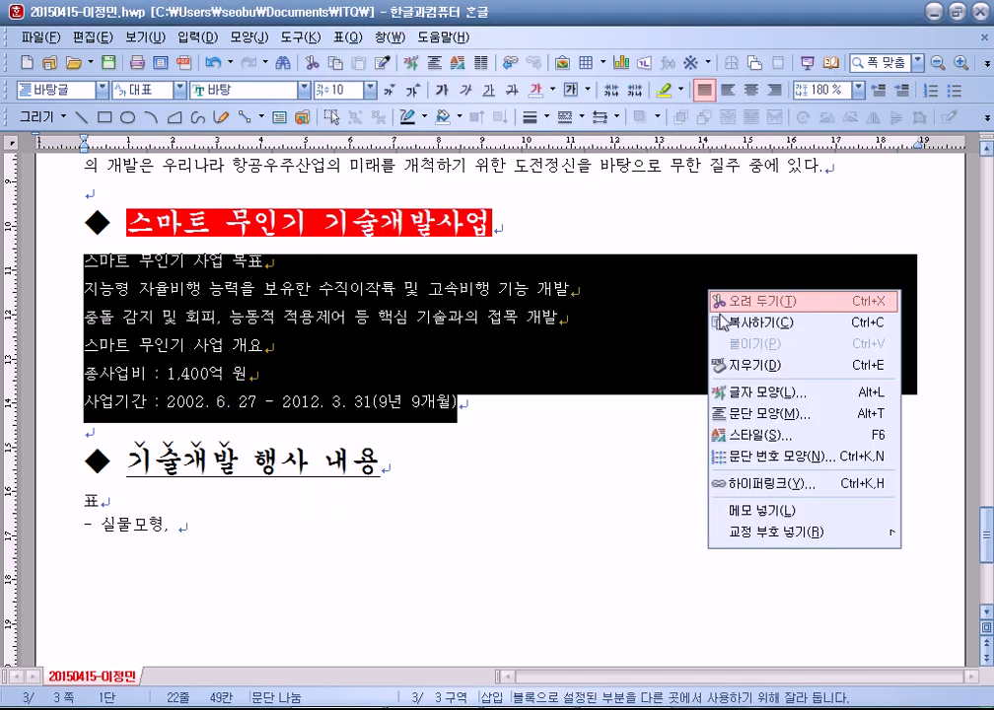
click(705, 444)
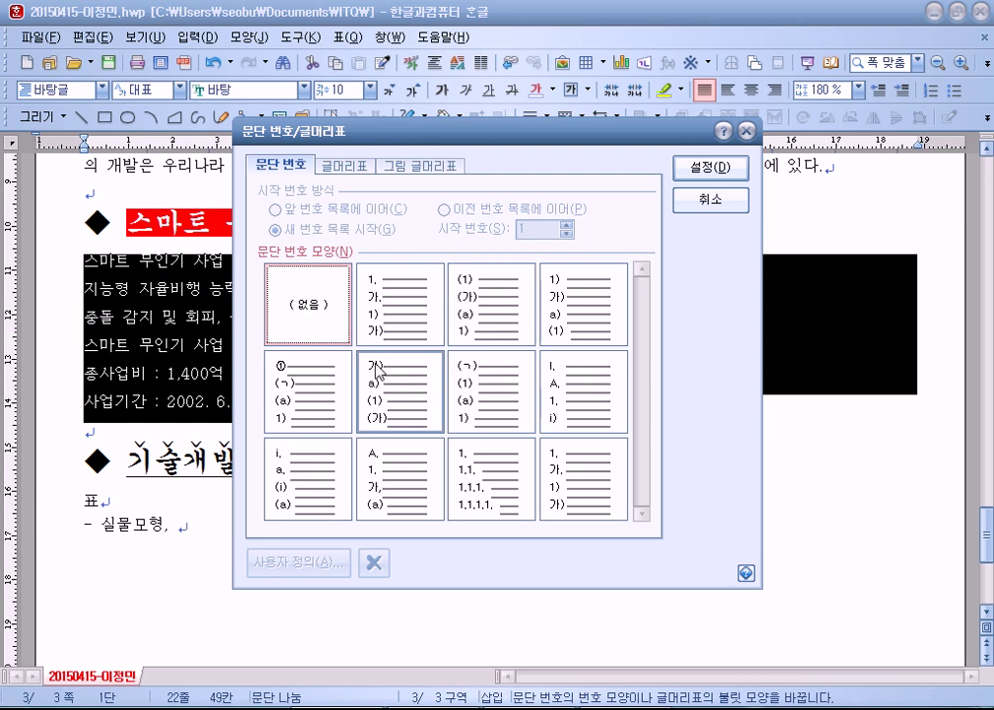
drag(357, 131, 460, 35)
click(490, 284)
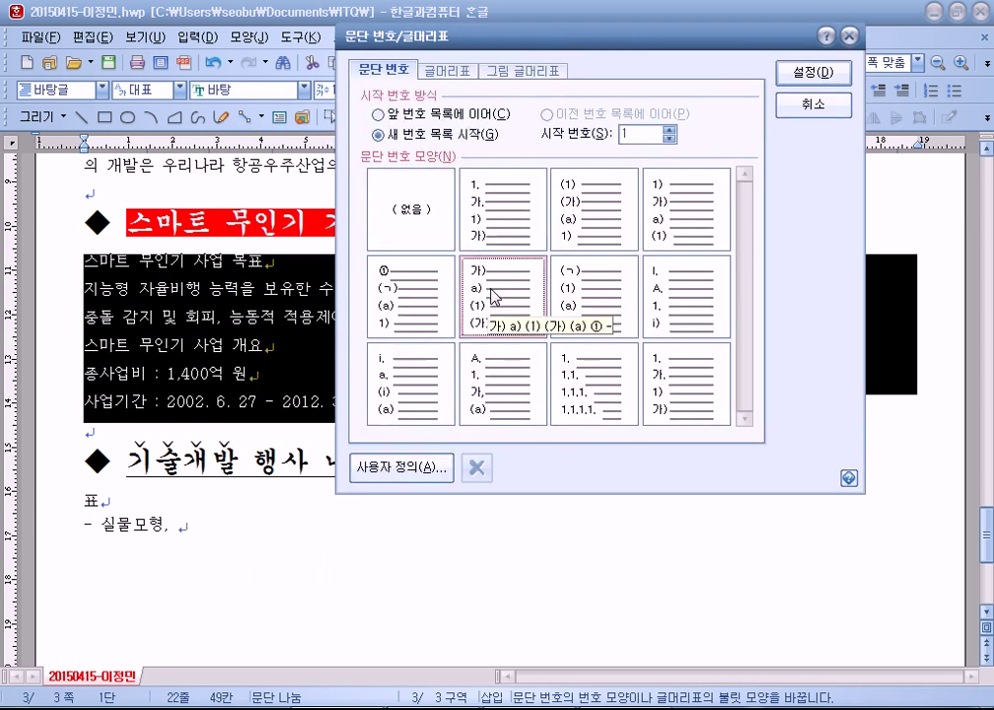
click(406, 471)
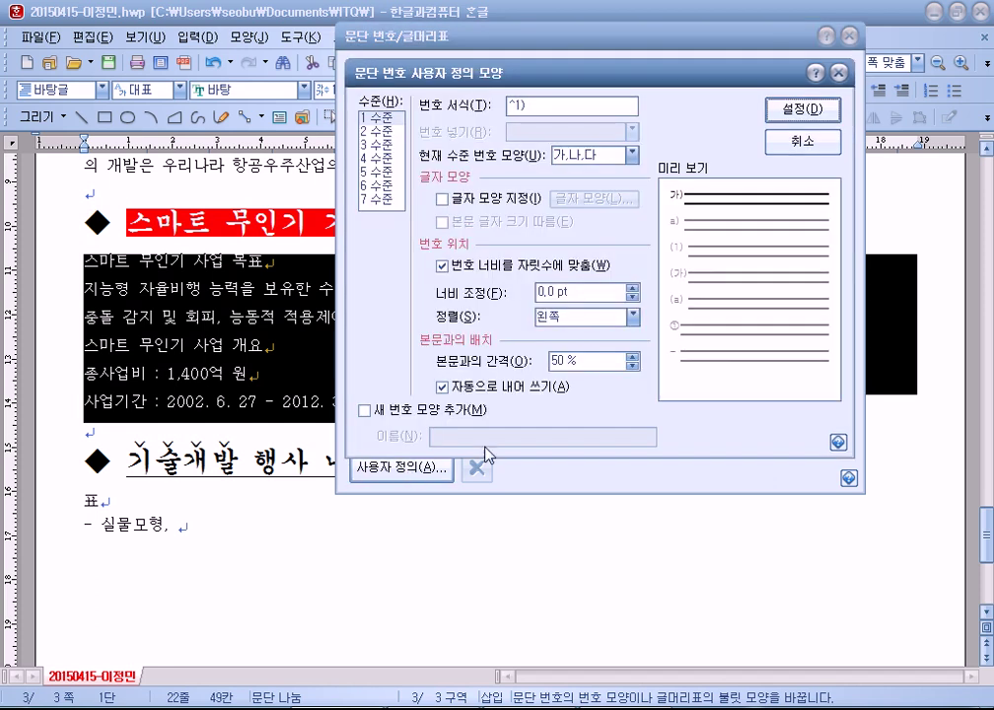
Step: Set the level 1 (1 수준) number width adjustment (너비 조정) to 15 pt and its alignment (정렬) to 오른쪽
click(633, 287)
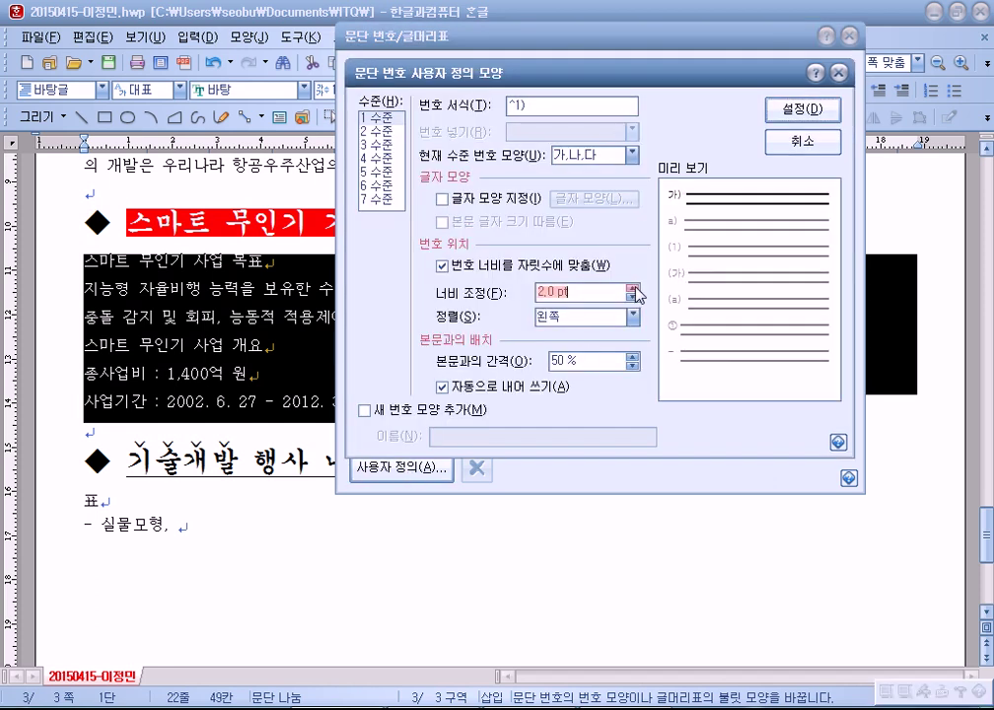
click(634, 287)
click(634, 287)
click(634, 287)
click(634, 287)
click(634, 287)
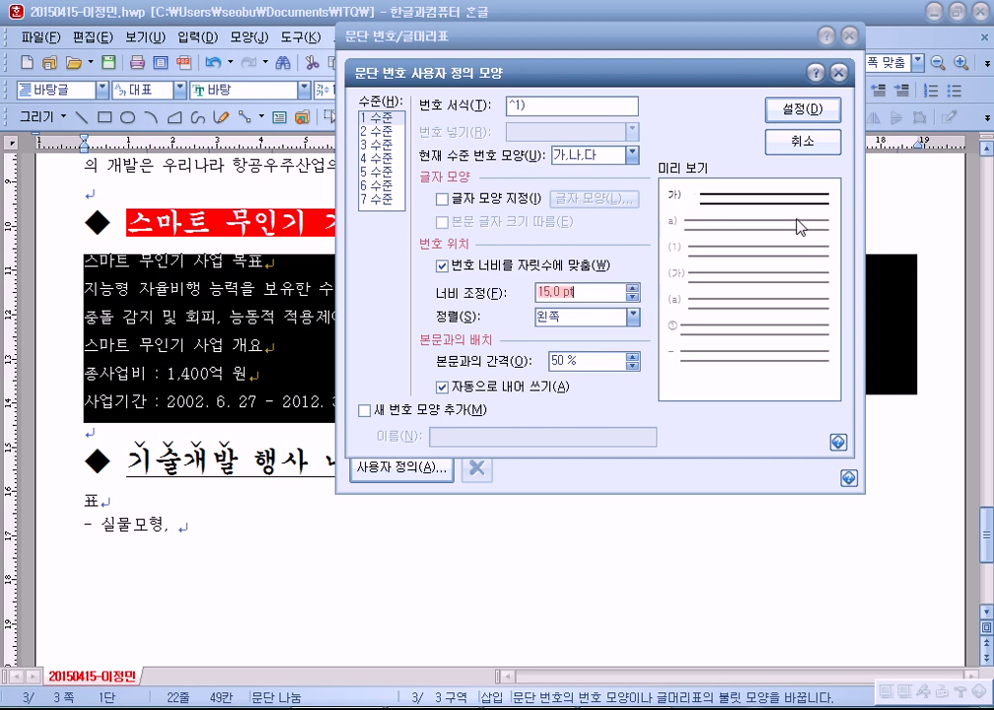
click(587, 325)
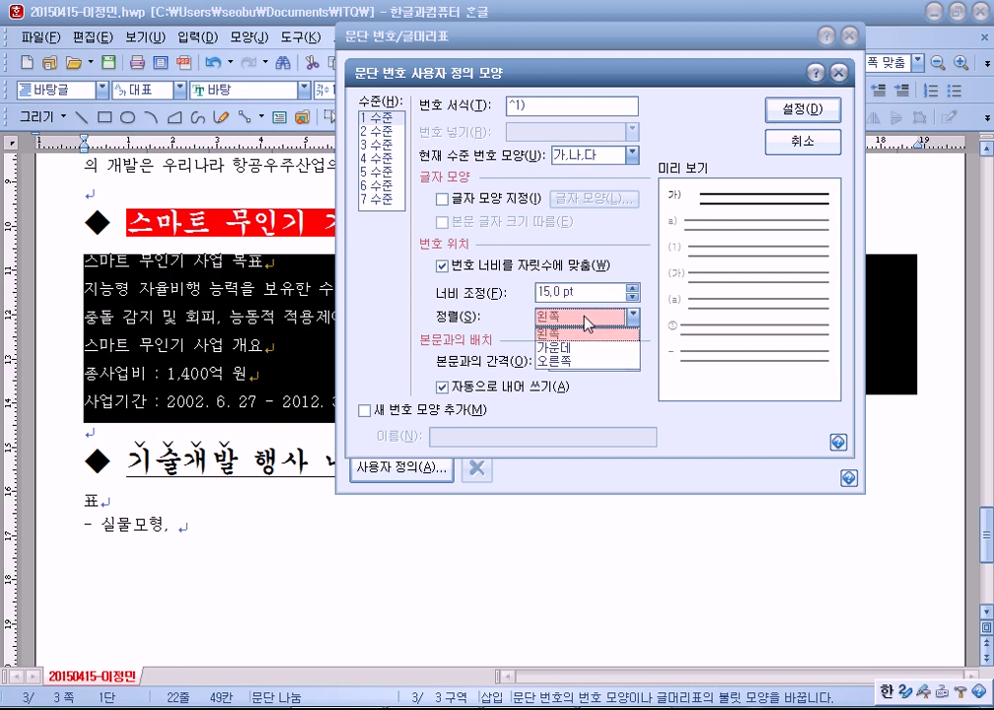
click(568, 364)
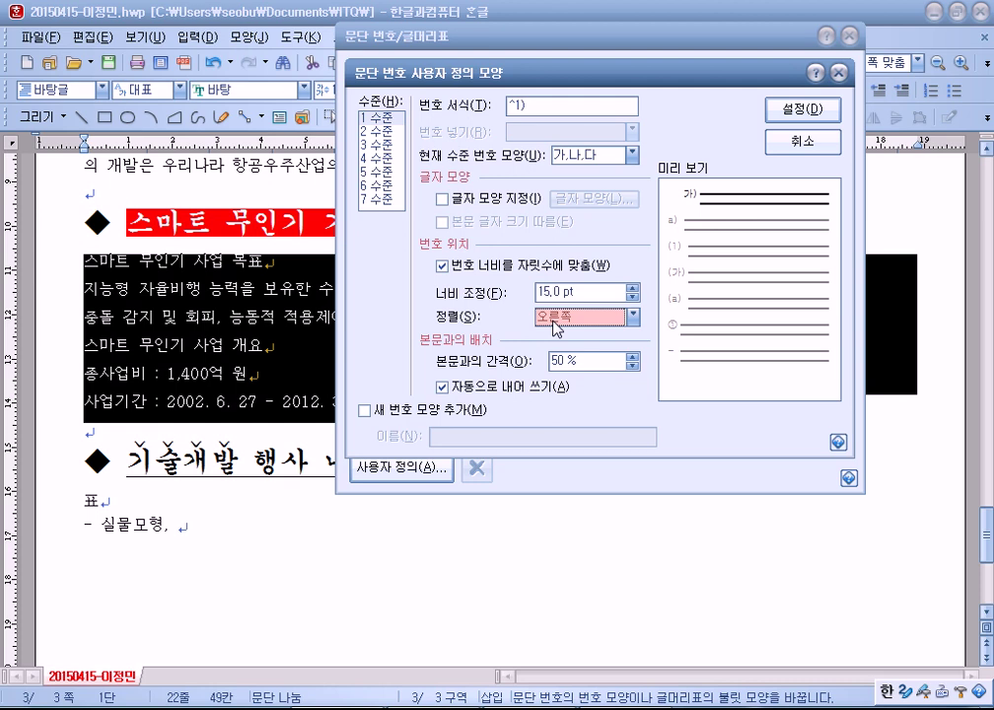
click(363, 119)
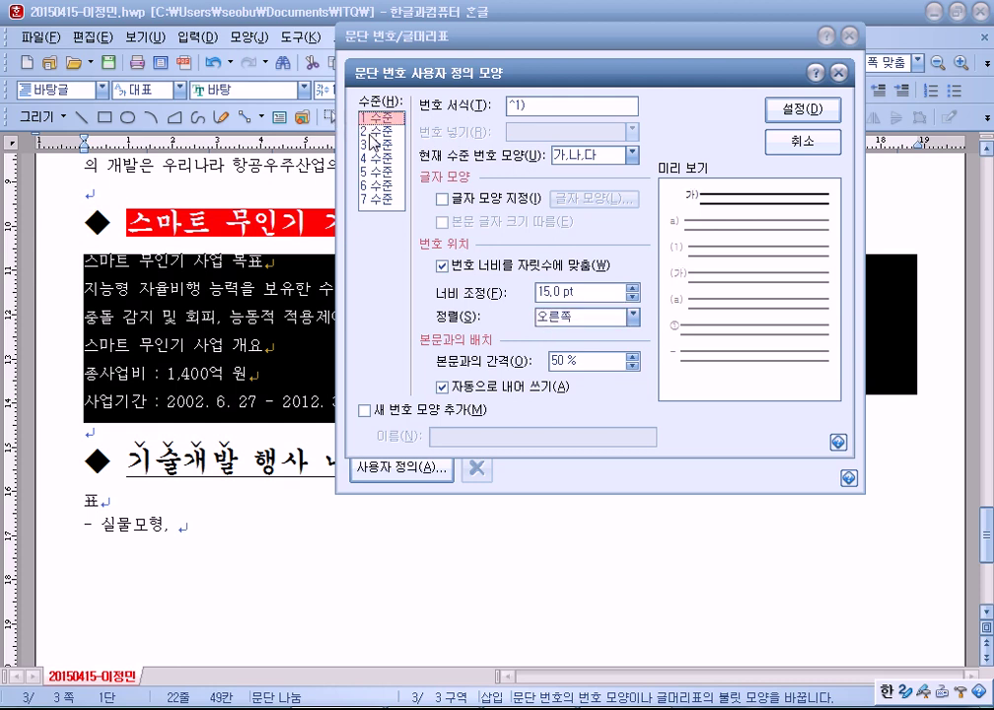
Step: Set the level 2 (2 수준) number width adjustment to 25 pt with 오른쪽 alignment and apply the numbering to the six lines
click(368, 130)
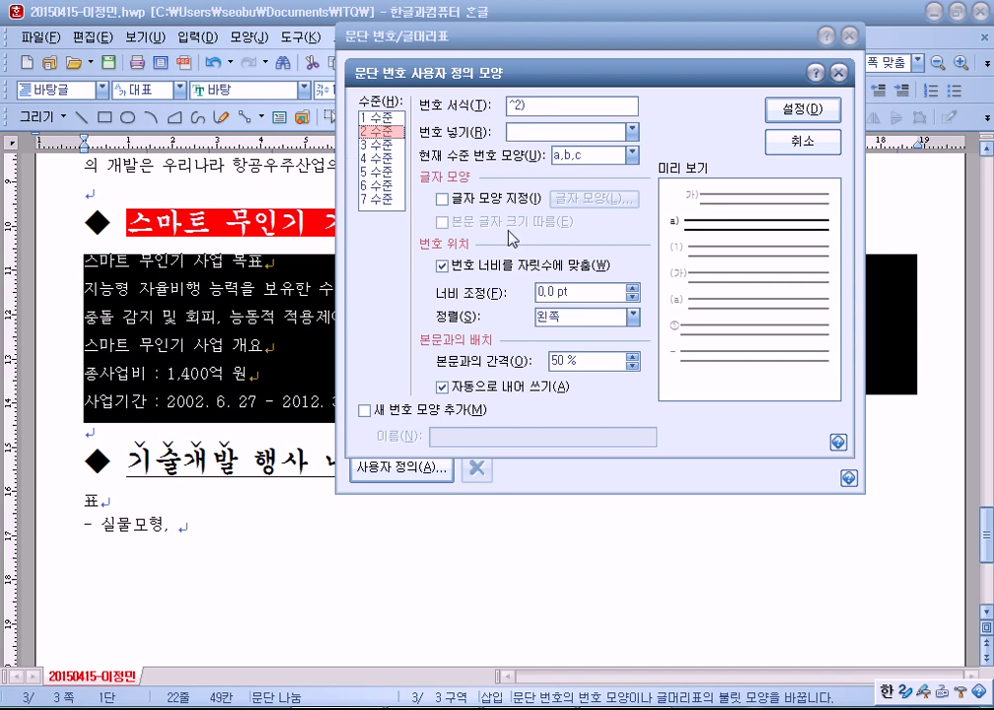
drag(601, 290, 496, 290)
text(25)
click(632, 316)
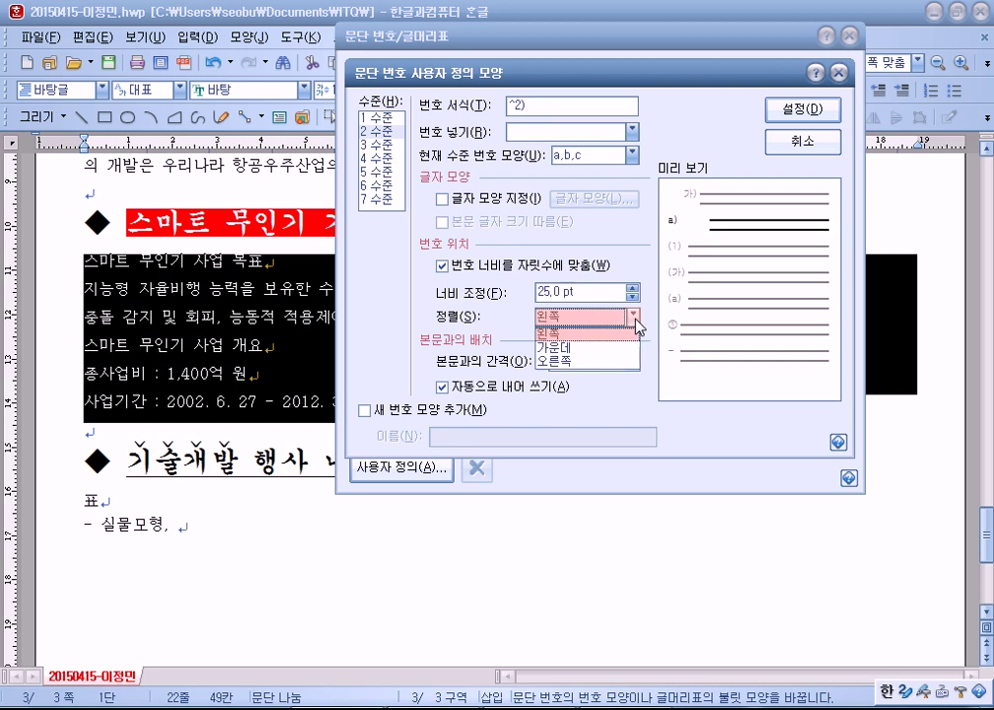
click(592, 362)
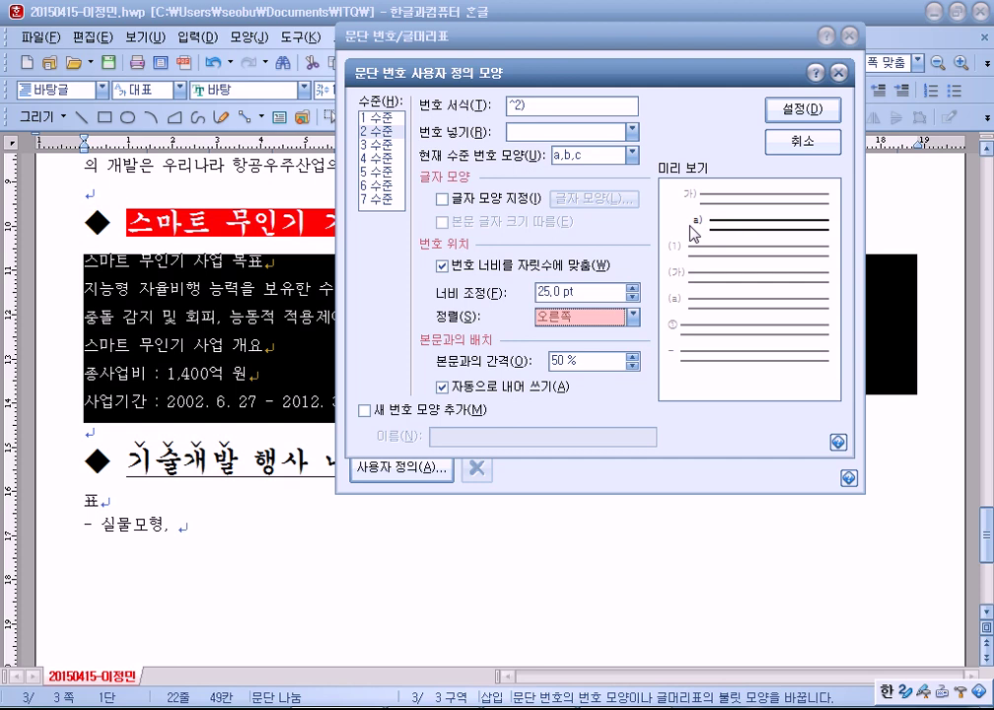
click(788, 115)
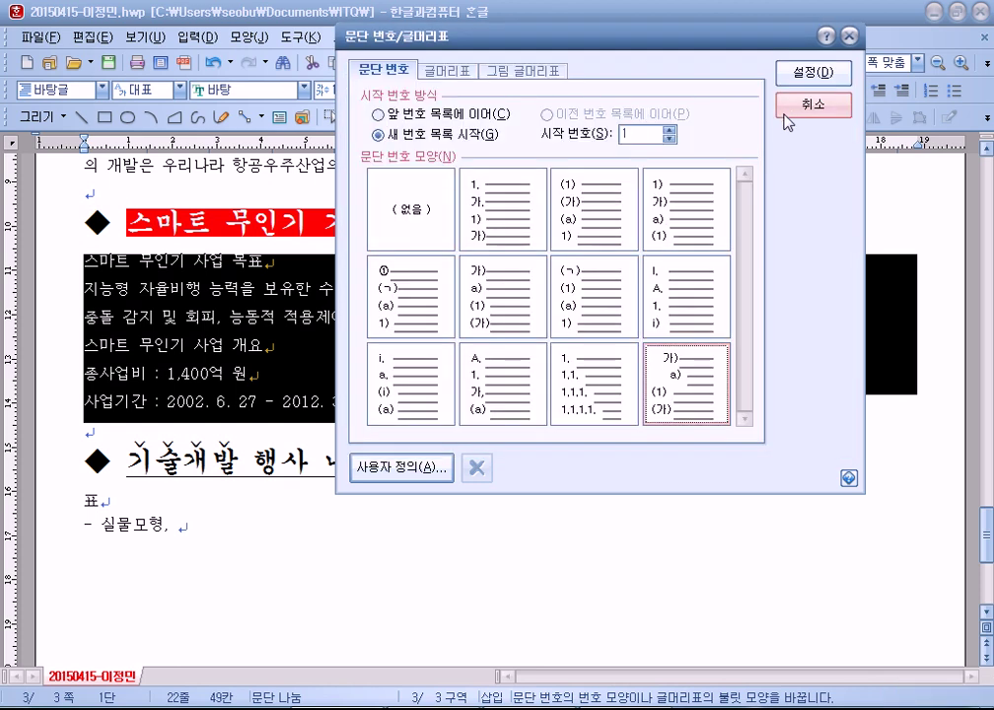
click(808, 76)
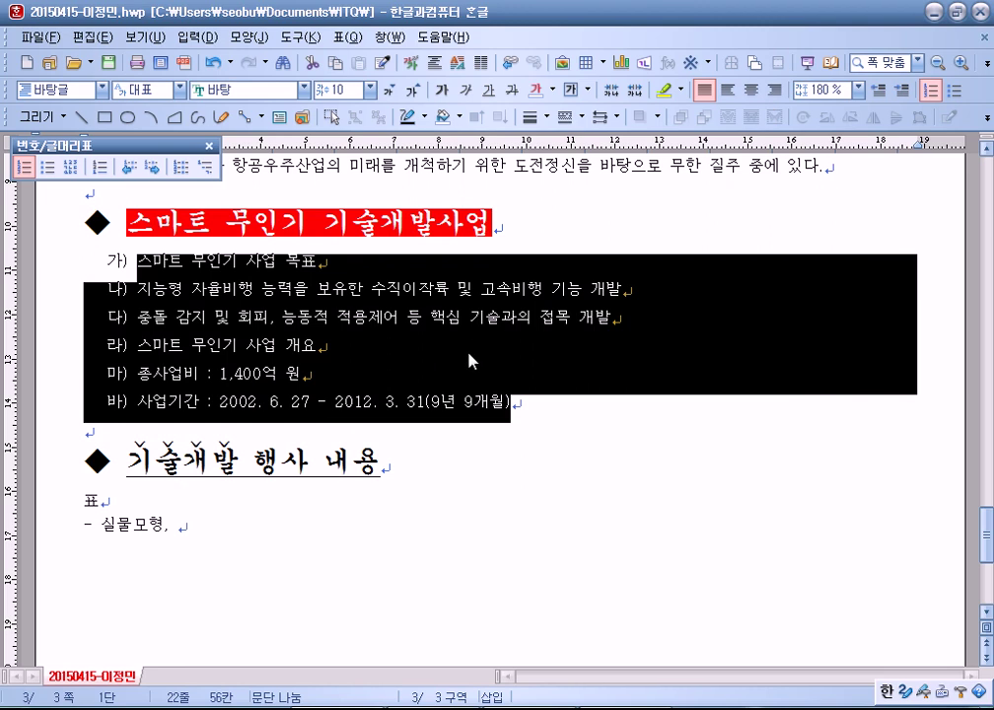
Step: Demote the two lines starting with "지능형 자율비행" and "충돌 감지 및 회피" by one numbering level
click(209, 318)
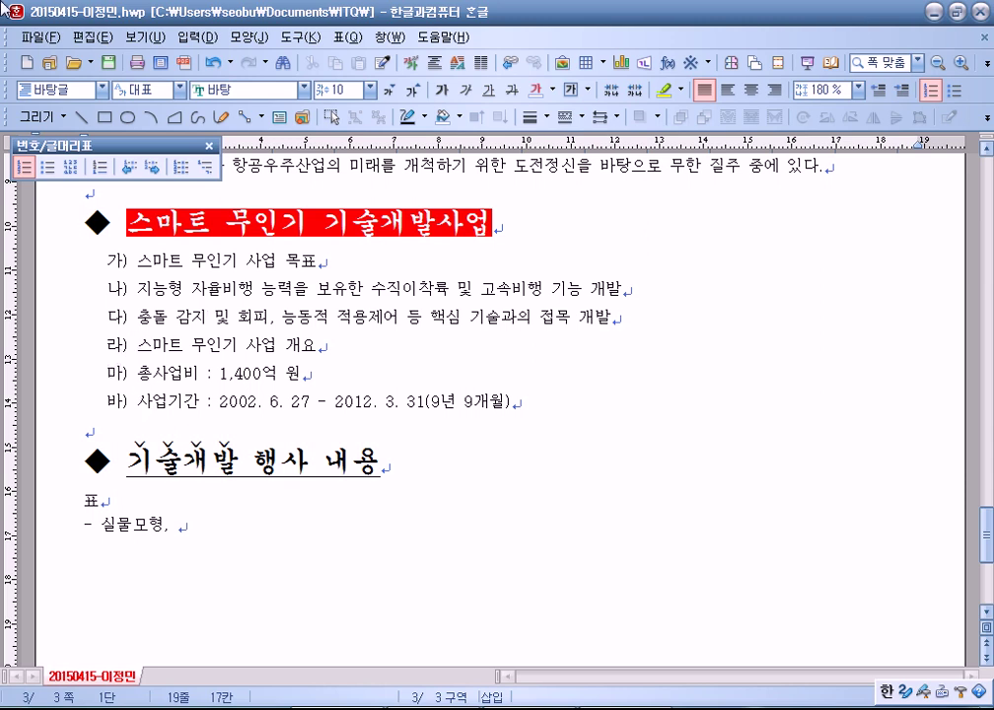
drag(138, 288, 400, 325)
click(265, 288)
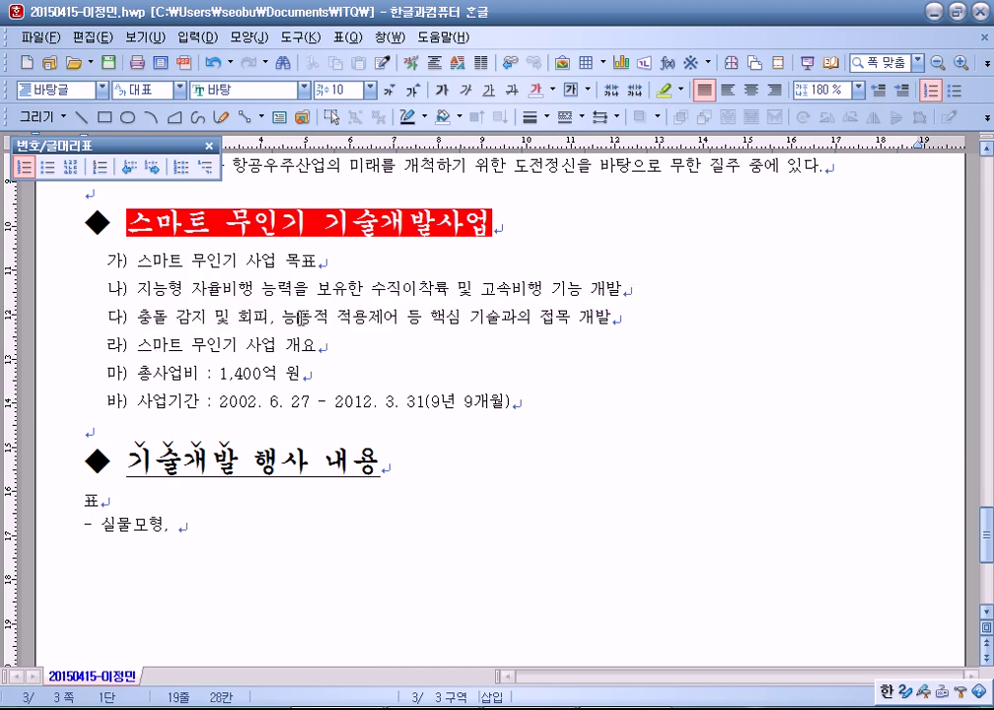
drag(264, 288, 446, 326)
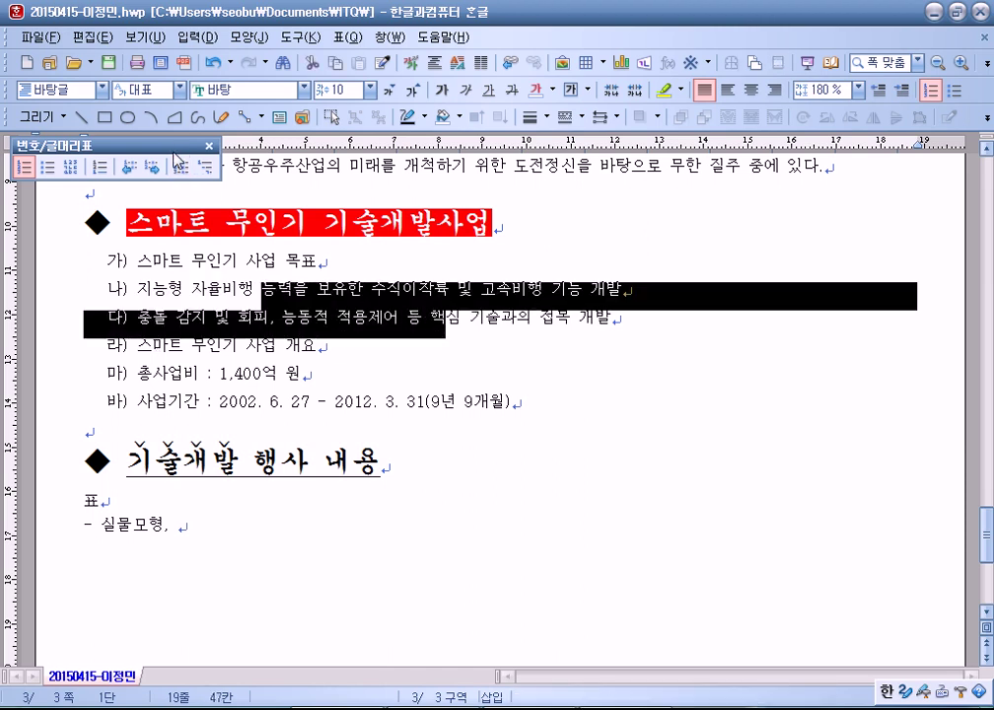
drag(123, 145, 328, 183)
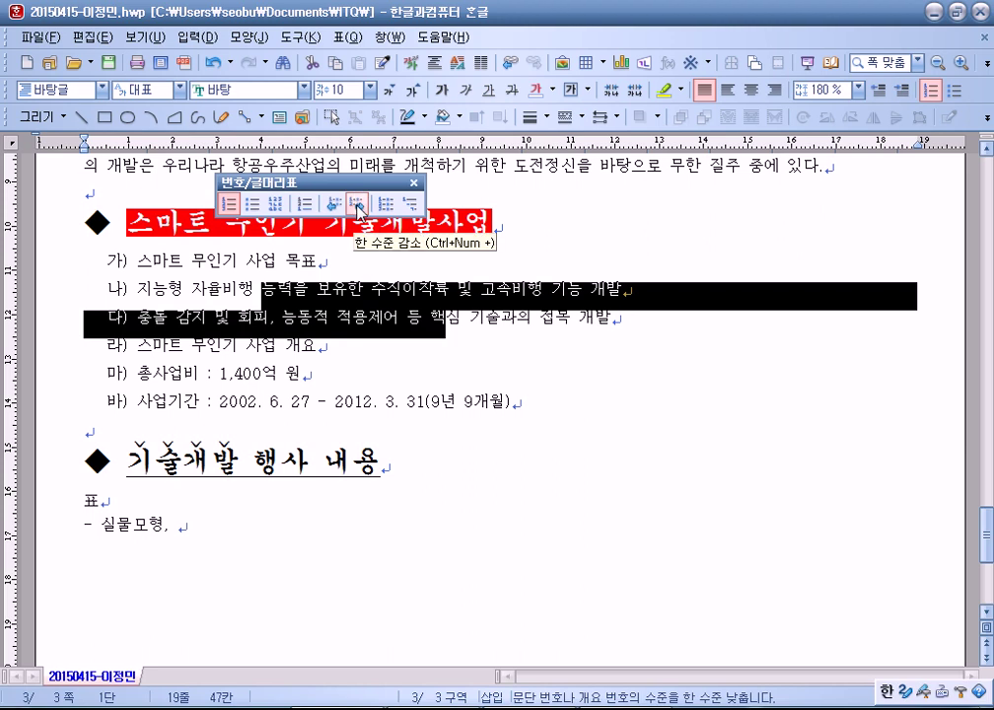
click(359, 211)
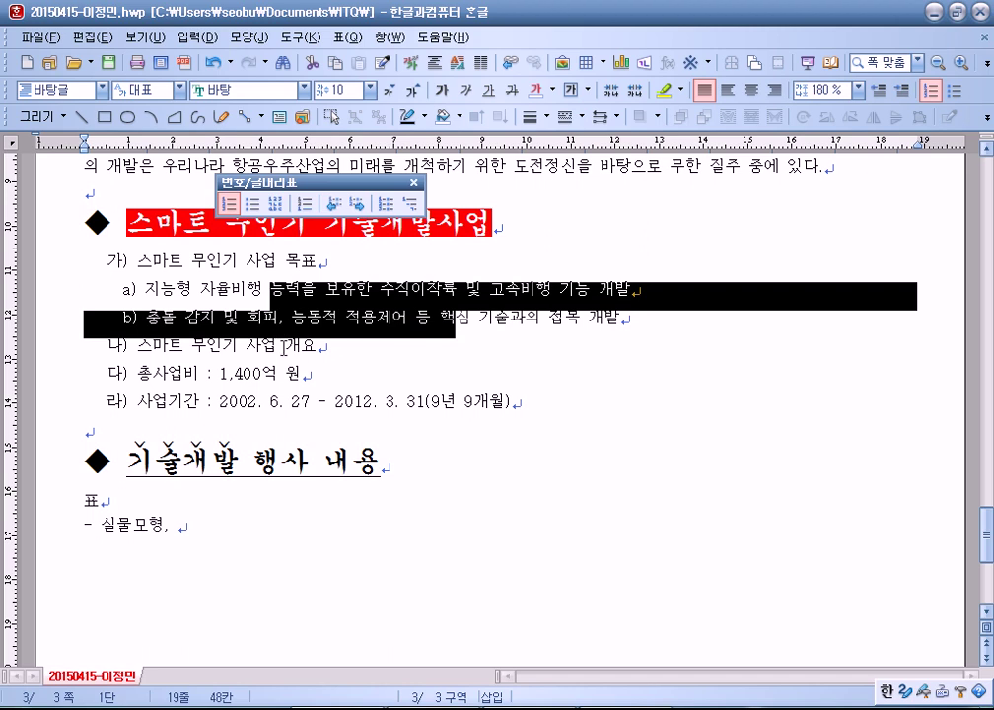
Step: Demote the two lines starting with "총사업비" and "사업기간" by one numbering level
drag(155, 375, 179, 406)
click(280, 404)
drag(137, 375, 537, 406)
click(536, 406)
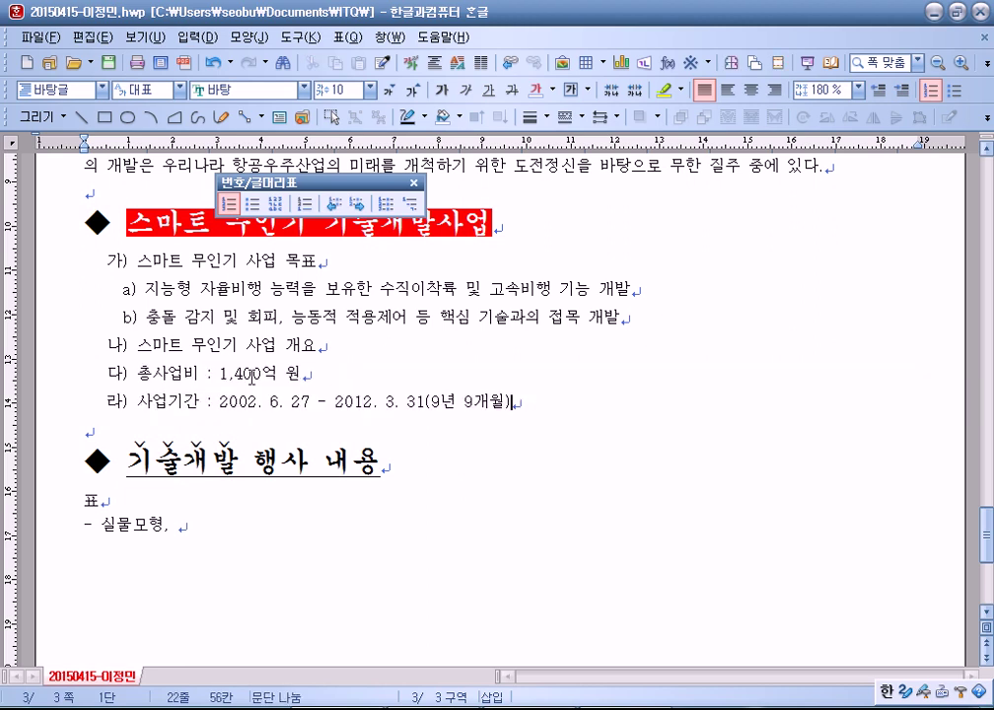
drag(253, 375, 335, 408)
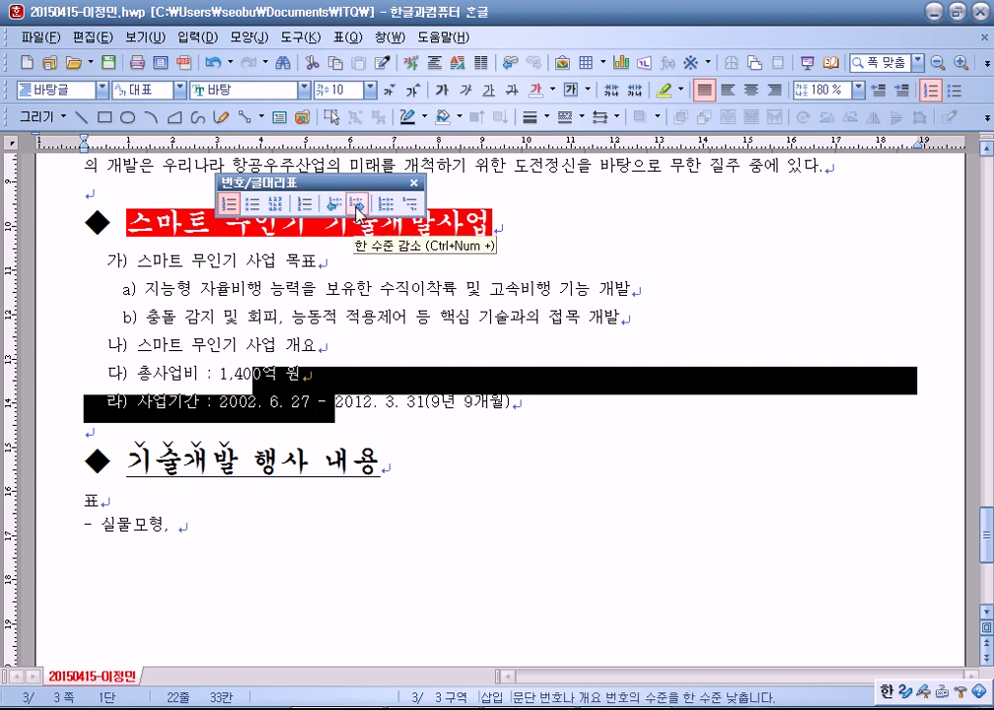
click(357, 209)
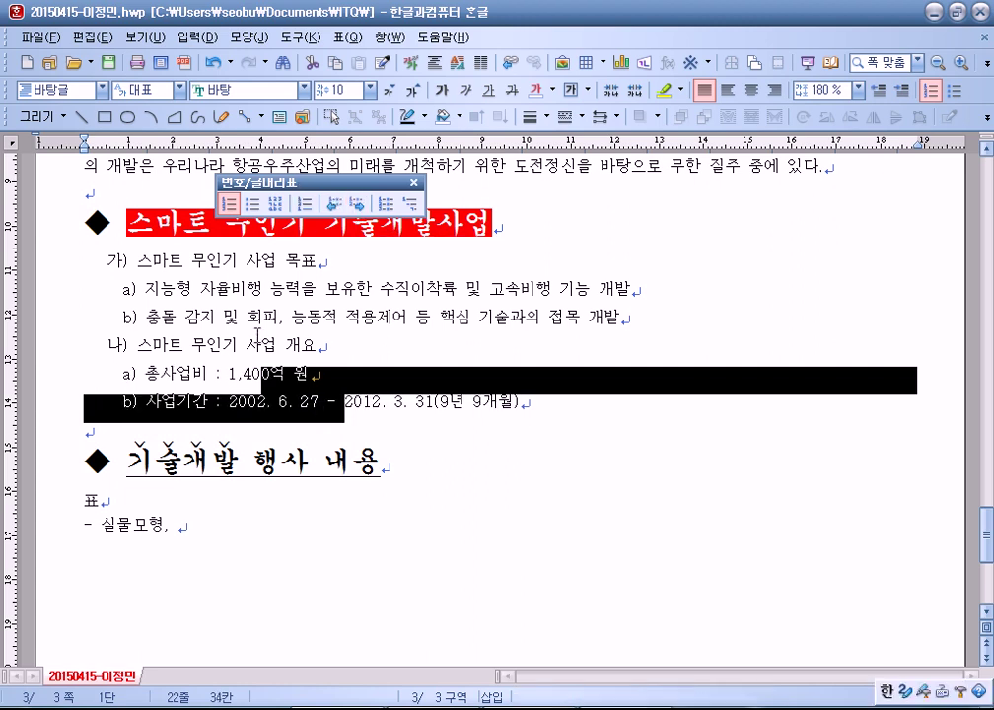
click(447, 384)
click(78, 258)
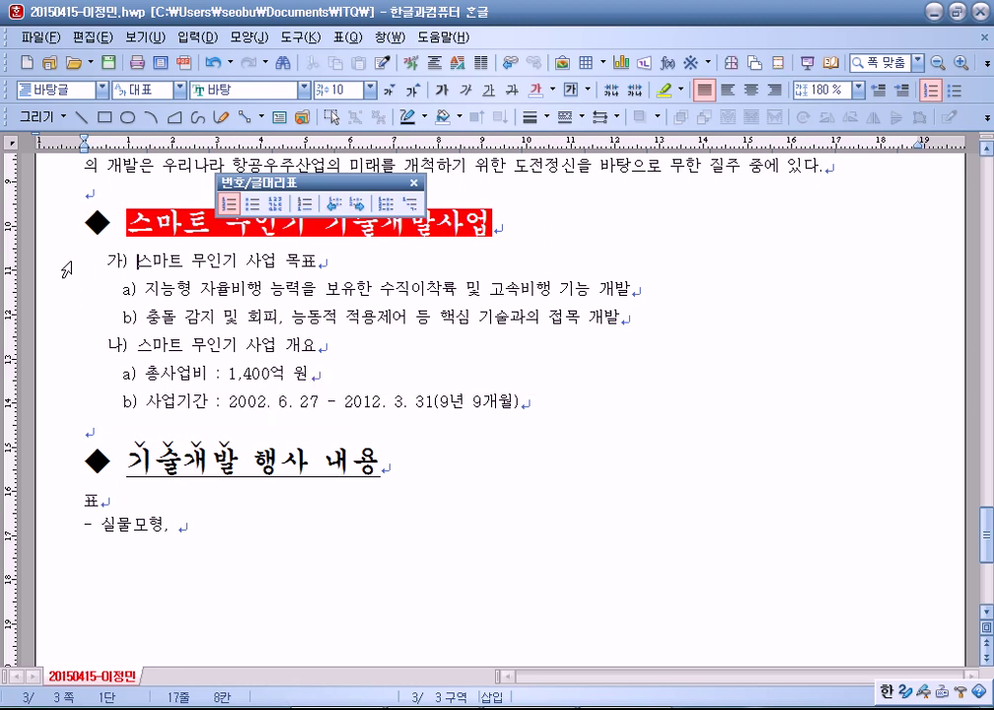
click(126, 291)
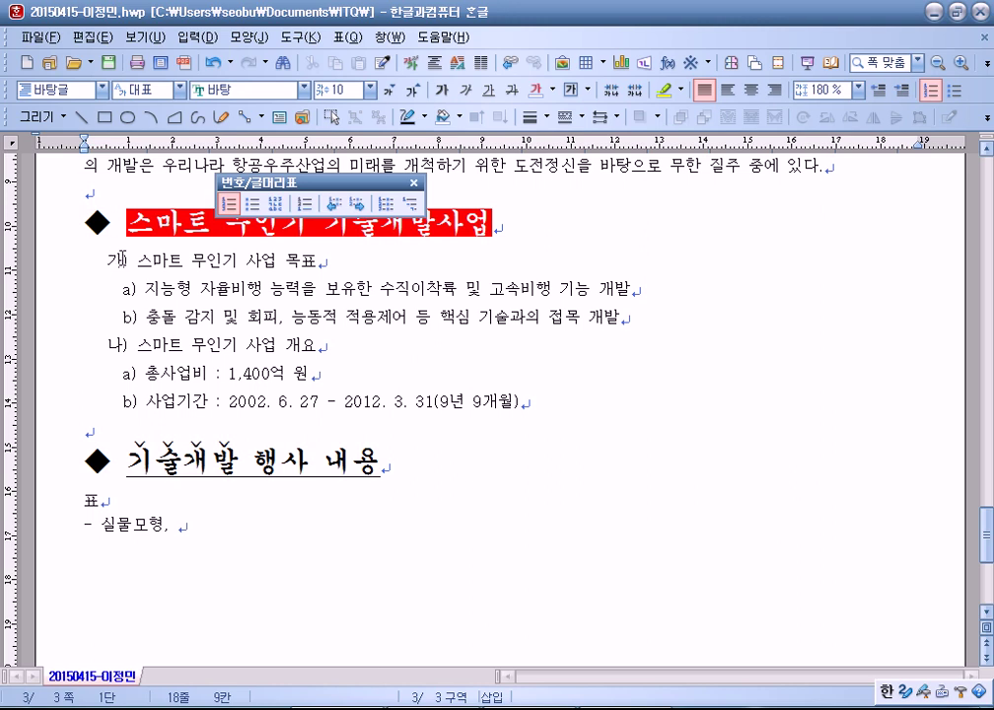
Step: Reset the six numbered lines below the first ◆ heading to the 바탕글 style and set their line spacing to 180 %
drag(137, 260, 573, 396)
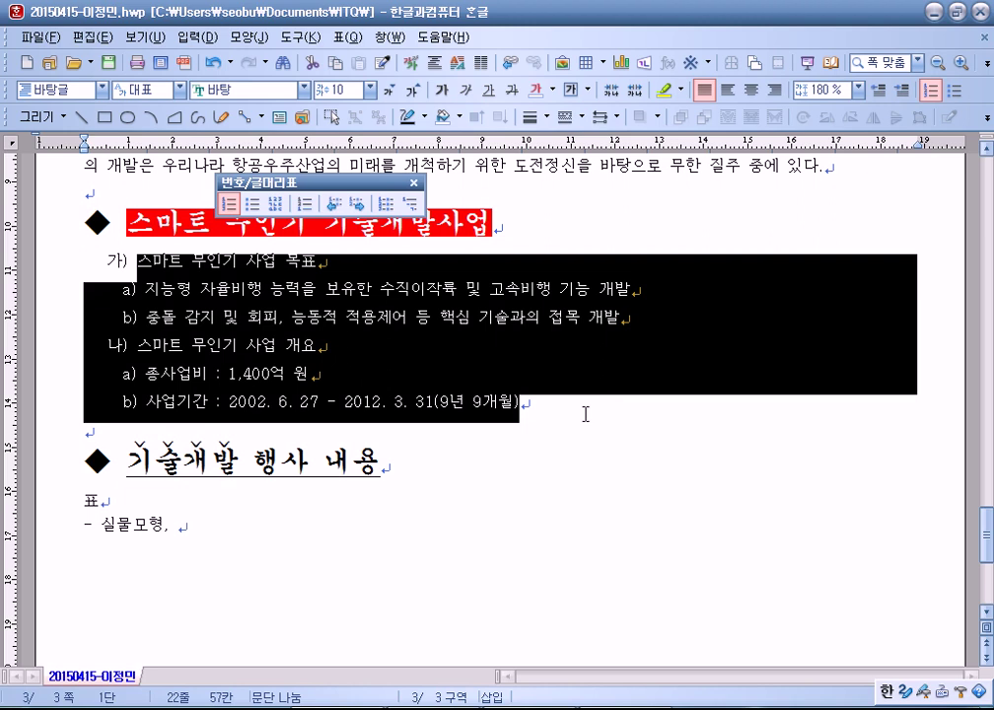
key(ctrl+1)
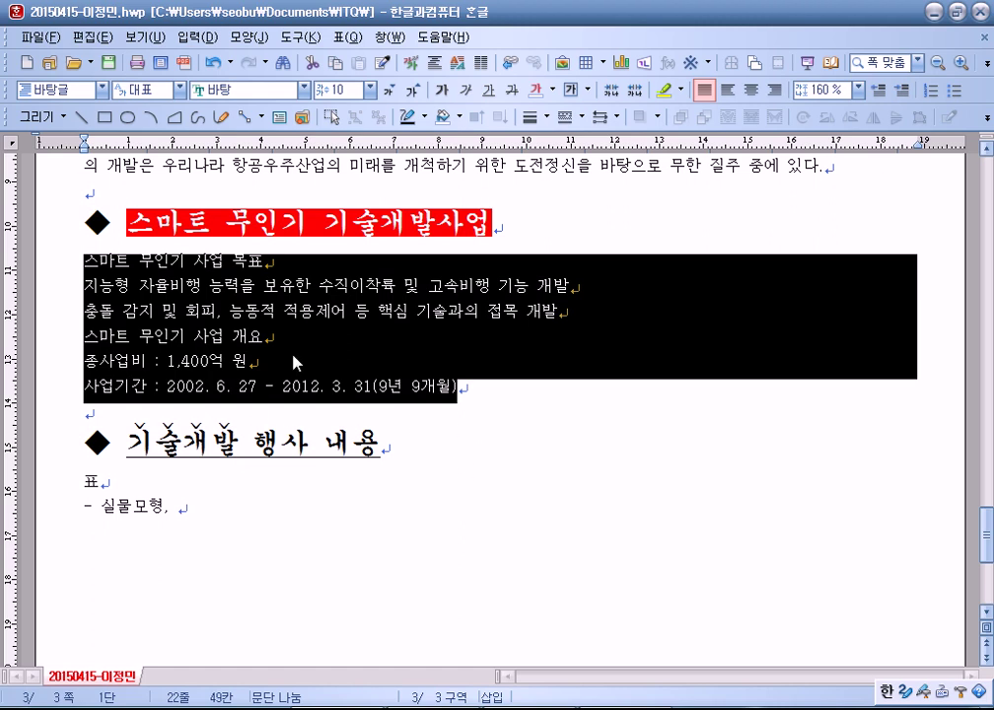
click(856, 96)
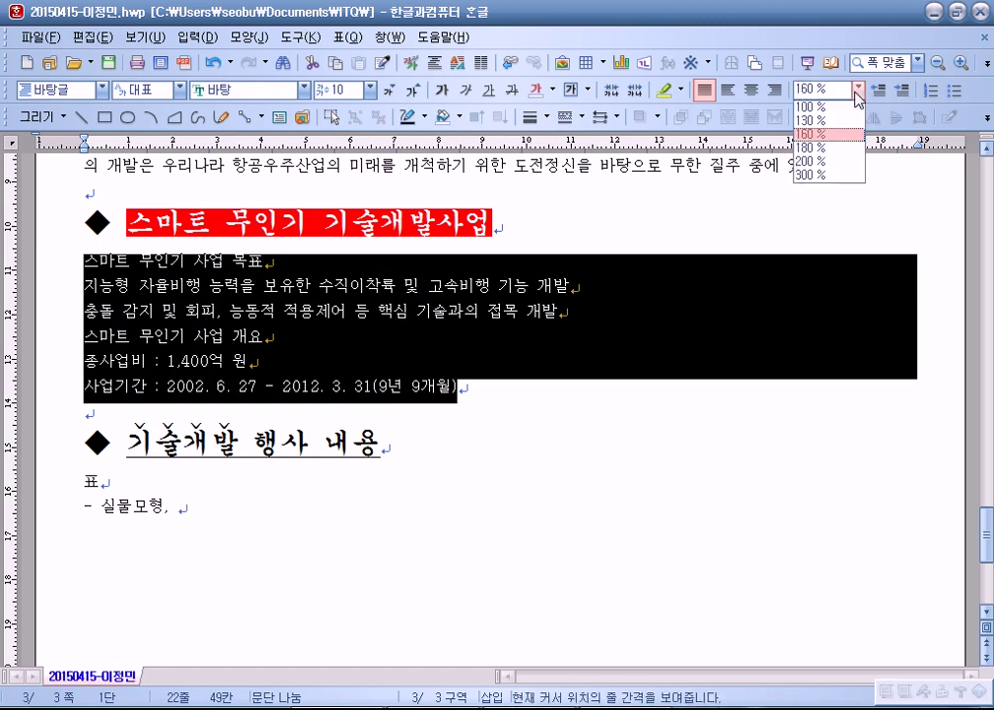
click(816, 152)
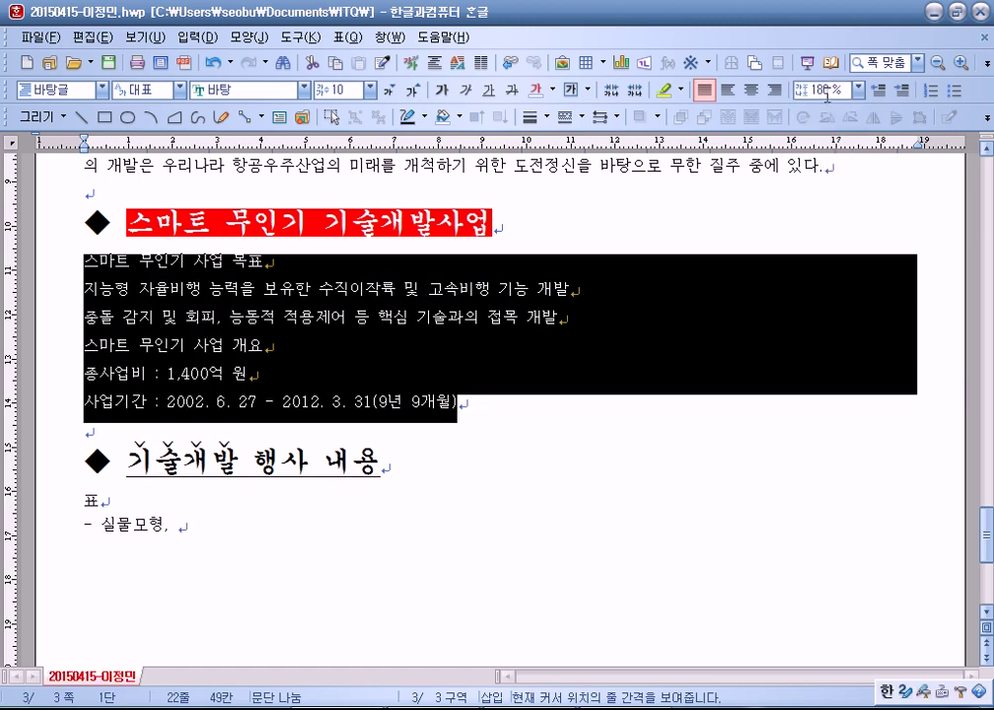
click(857, 89)
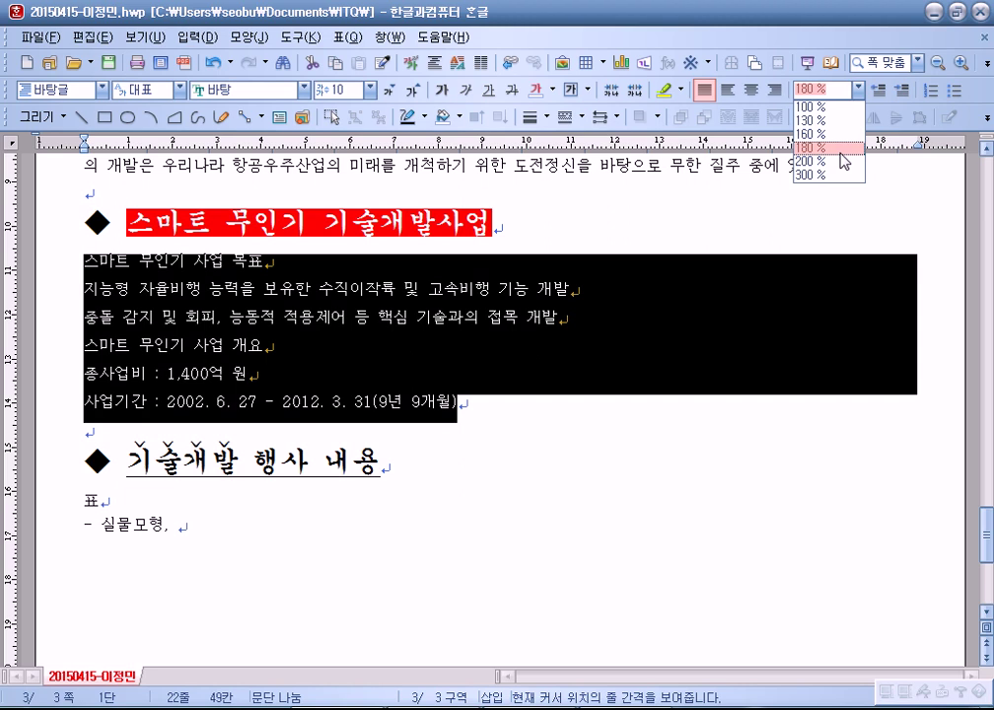
click(839, 149)
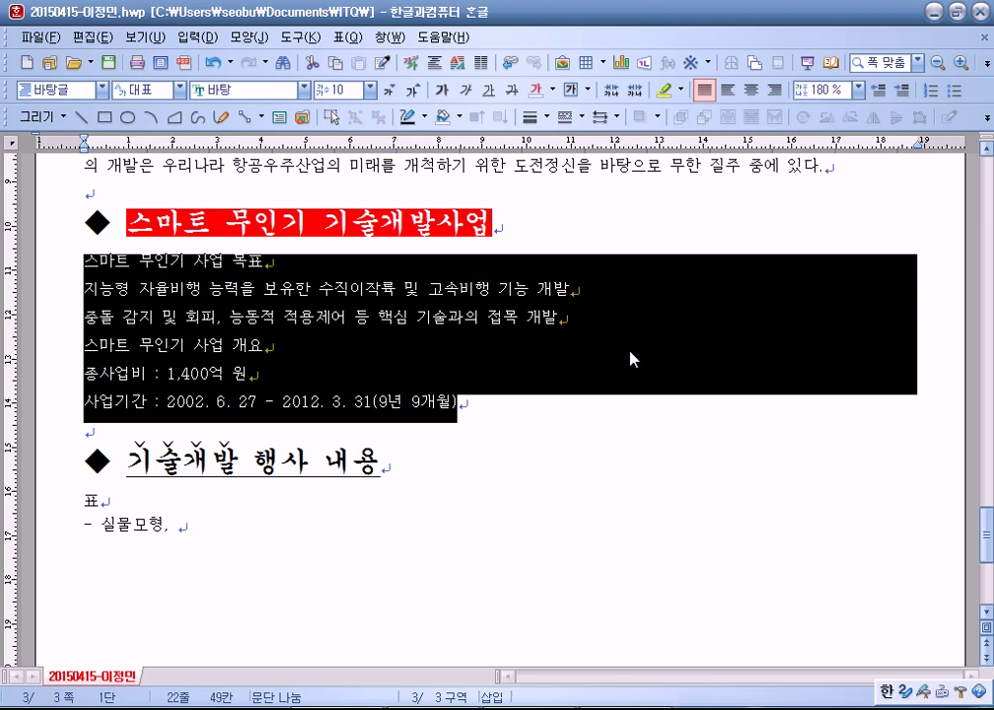
Step: Choose the 가) a) (1) (가) paragraph number format for the six selected lines and open its user-defined settings (사용자 정의)
right_click(649, 293)
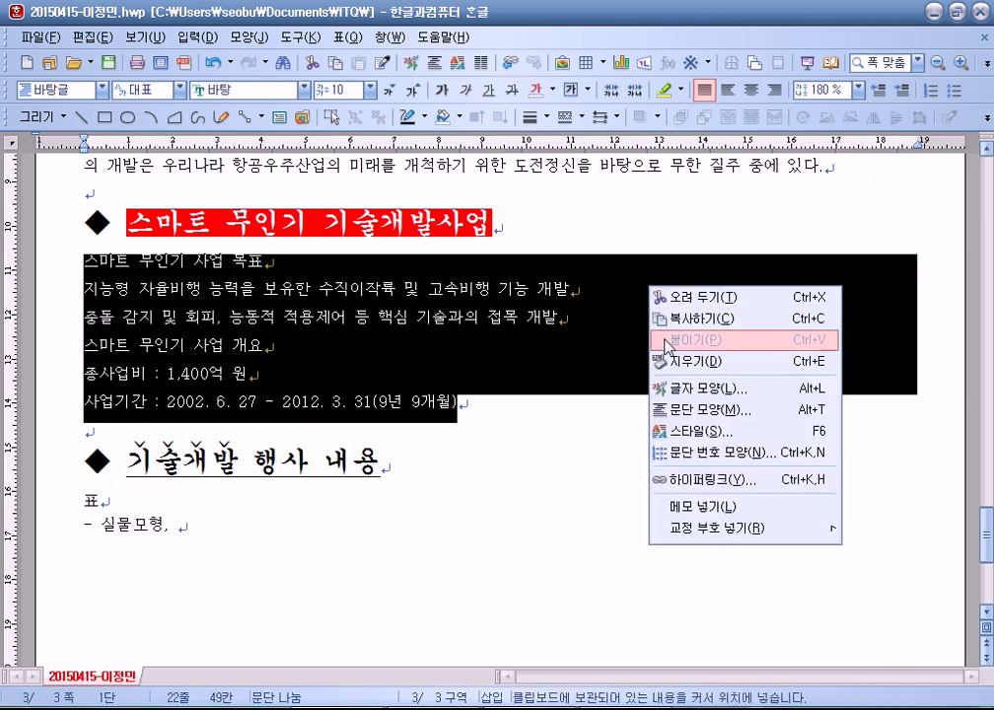
click(702, 455)
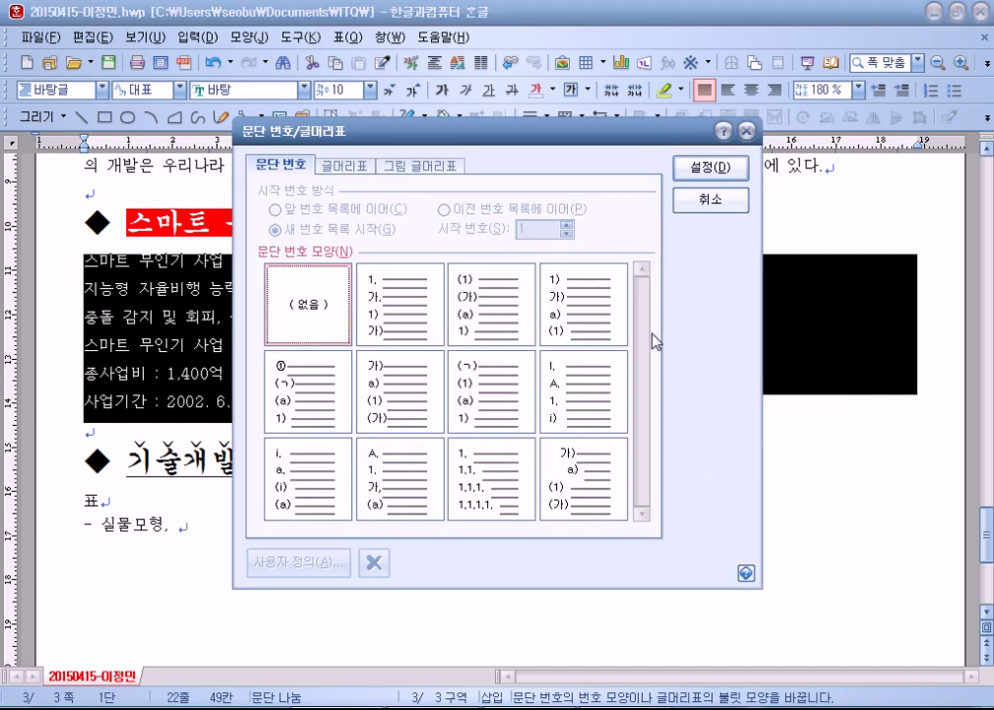
drag(550, 158, 732, 35)
click(570, 281)
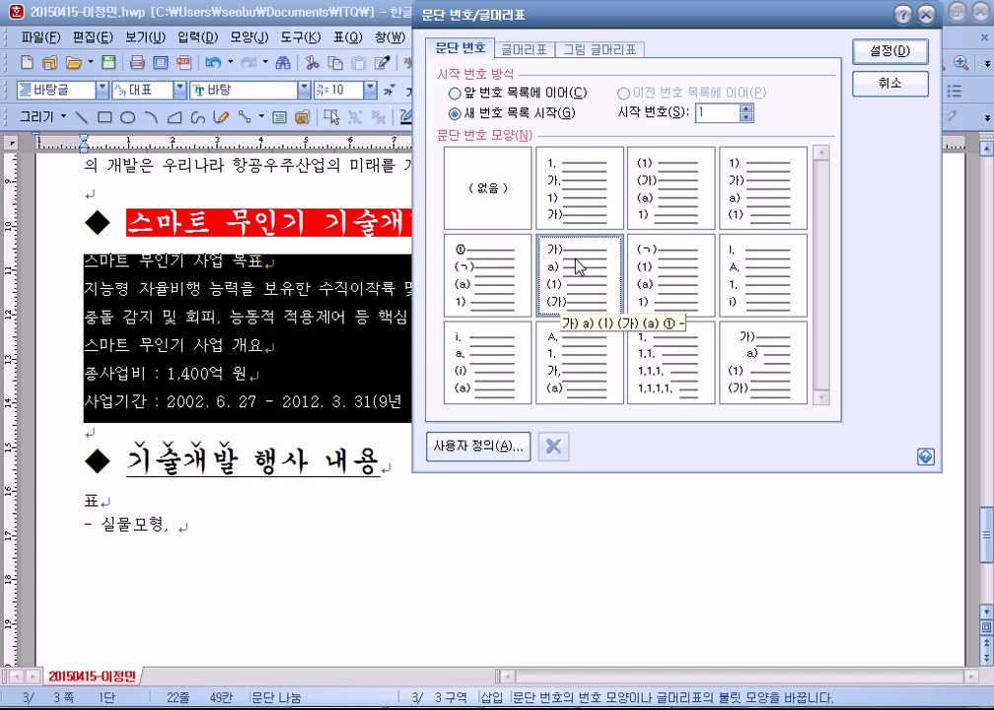
click(490, 450)
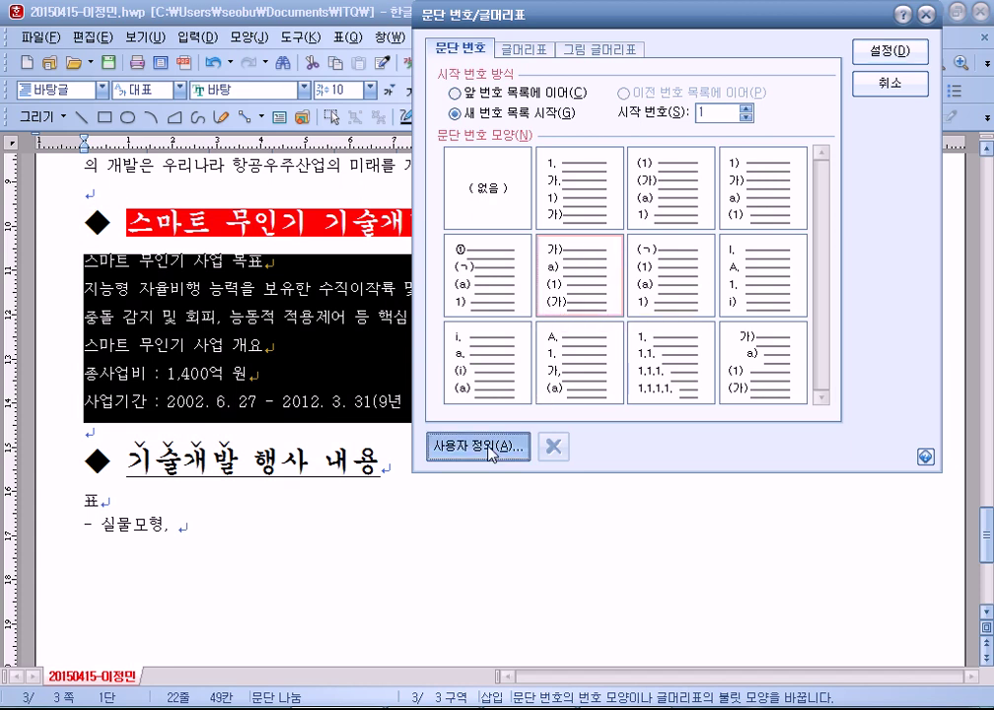
Step: Set the level 1 (1 수준) number width adjustment (너비 조정) to 15 pt and its alignment (정렬) to 오른쪽
click(709, 266)
click(709, 266)
click(709, 265)
drag(708, 267, 708, 268)
click(709, 294)
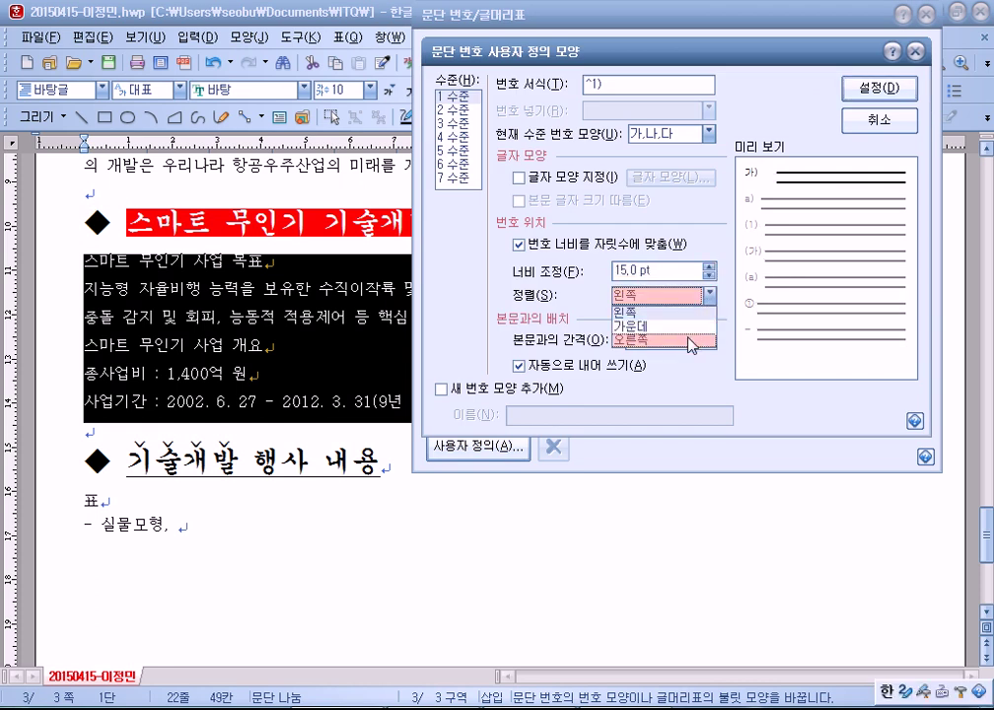
click(692, 340)
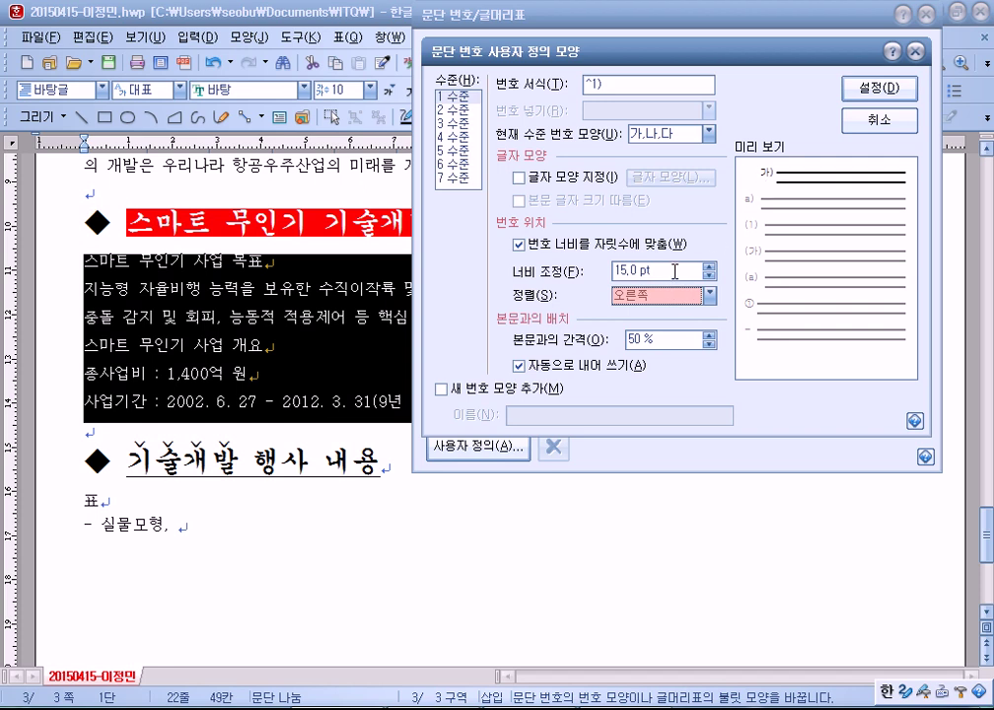
Step: Set the level 2 (2 수준) number width adjustment to 25 pt with 오른쪽 alignment and apply the numbering to the six lines
click(454, 110)
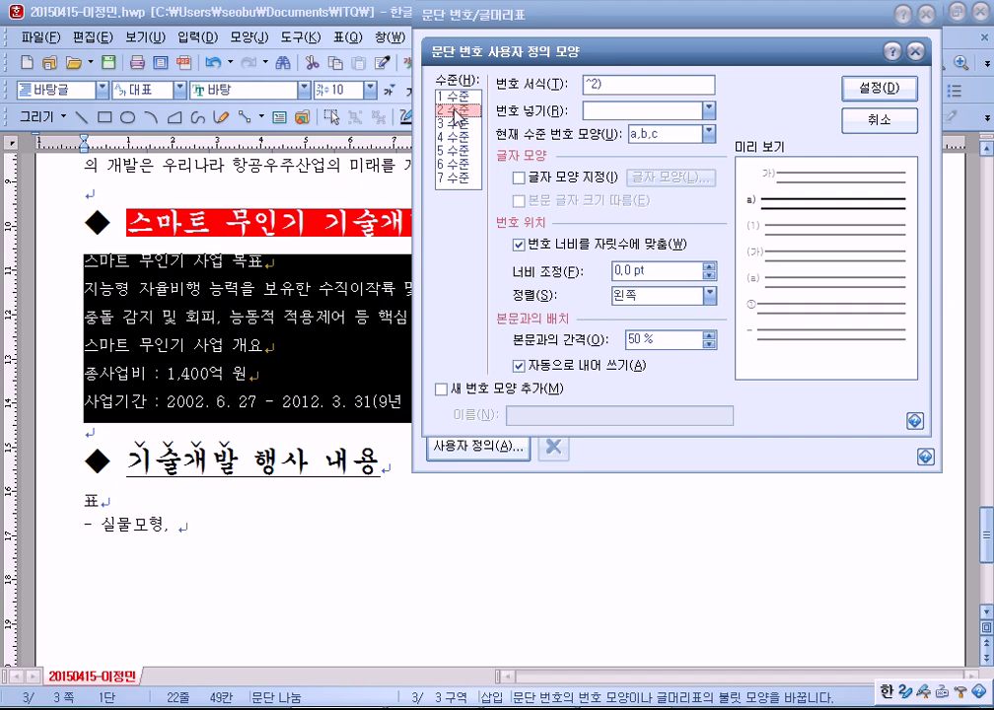
click(709, 266)
click(709, 267)
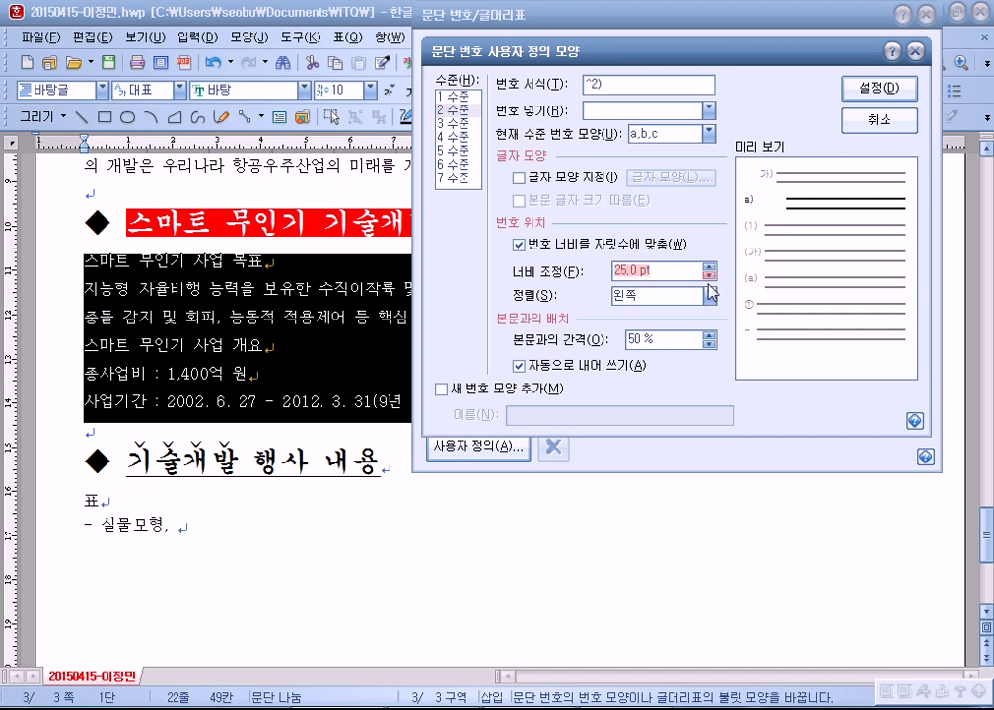
click(709, 294)
click(674, 327)
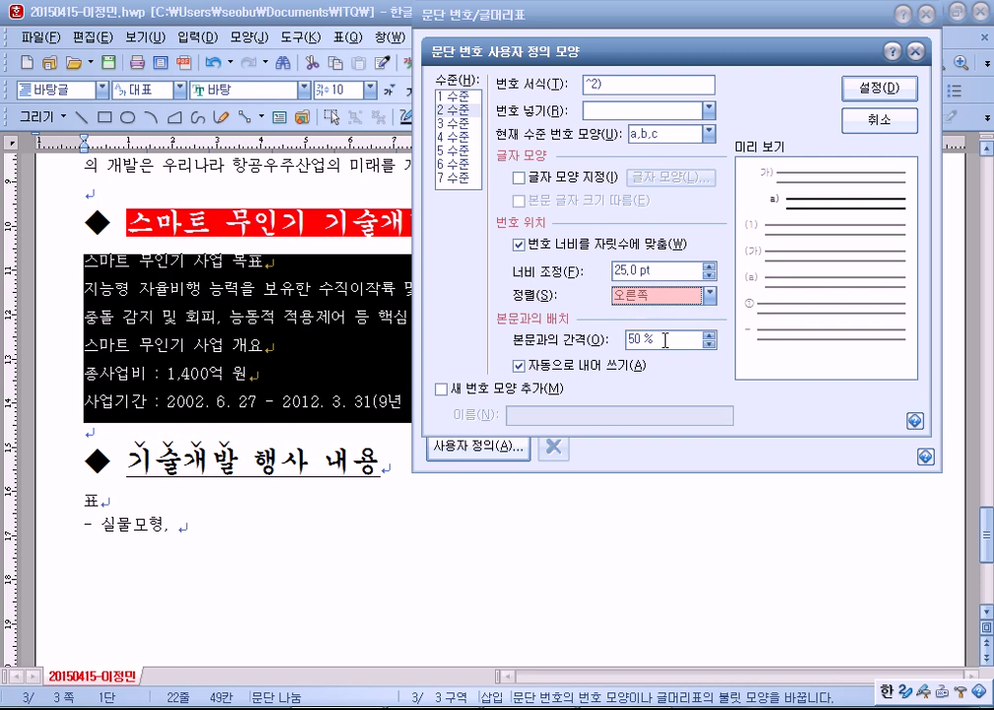
click(681, 271)
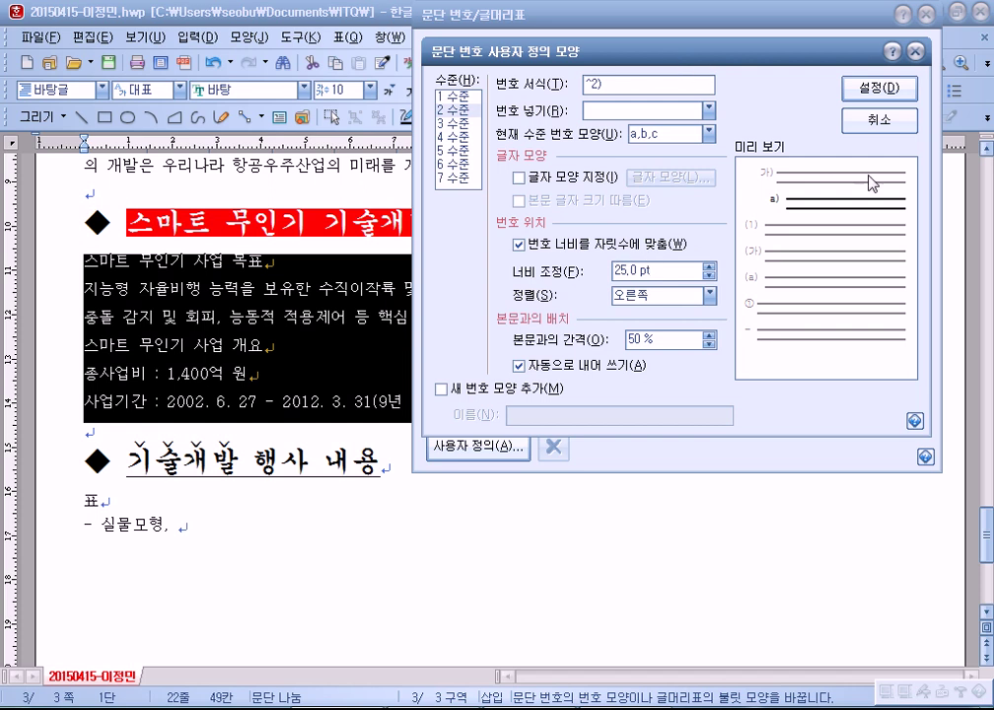
click(884, 94)
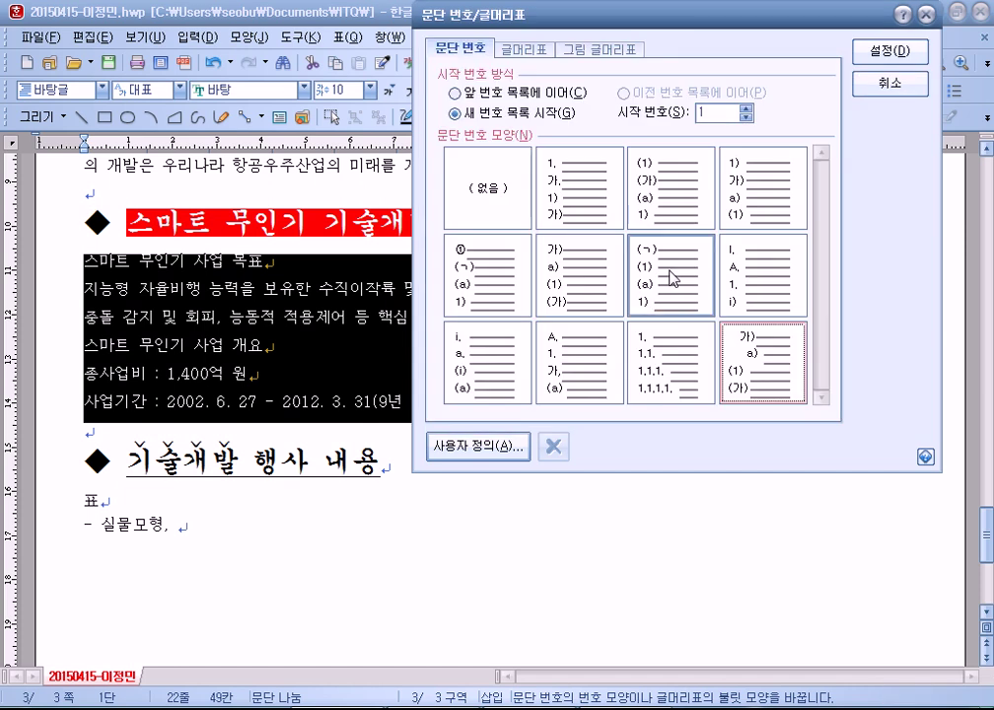
click(887, 52)
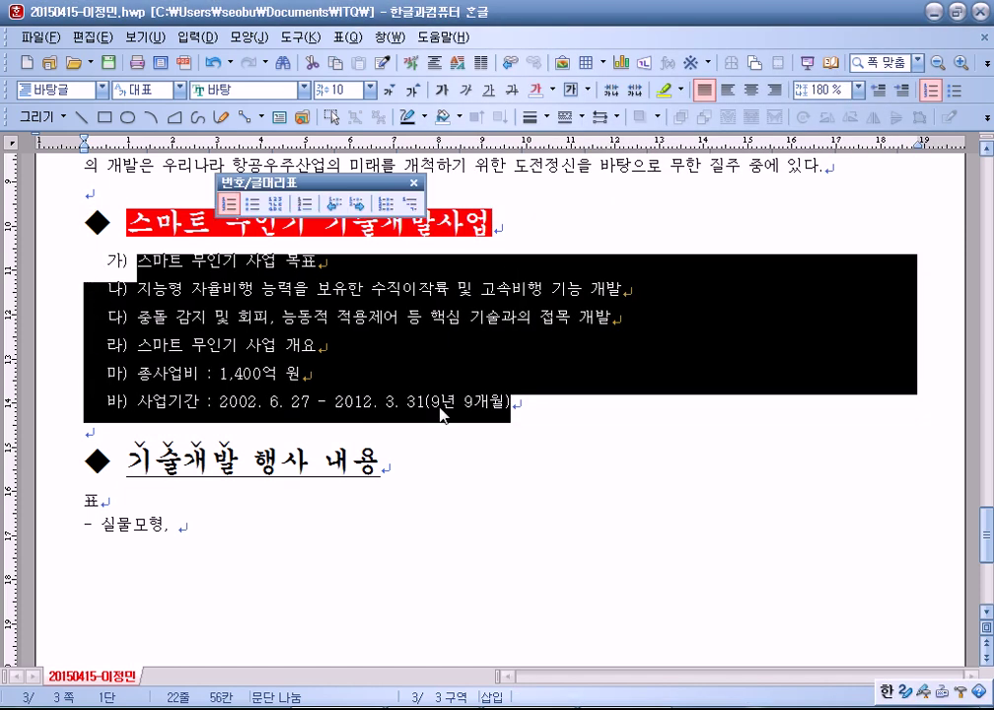
Step: Demote the two lines starting with "지능형 자율비행" and "충돌 감지 및 회피" by one numbering level
click(259, 345)
drag(186, 289, 368, 317)
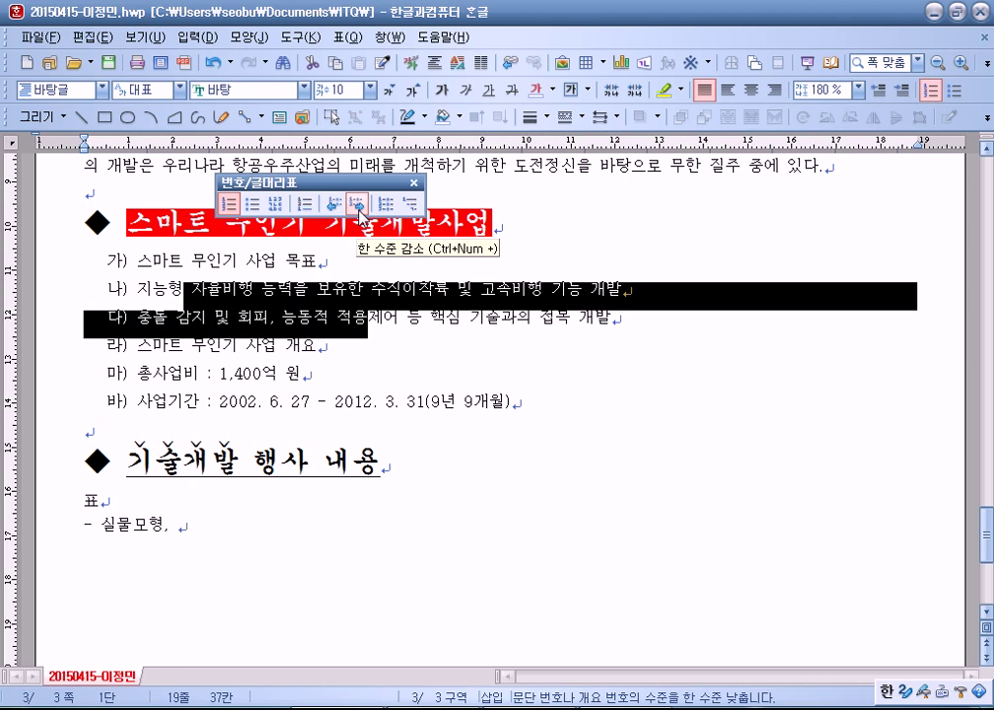
click(357, 205)
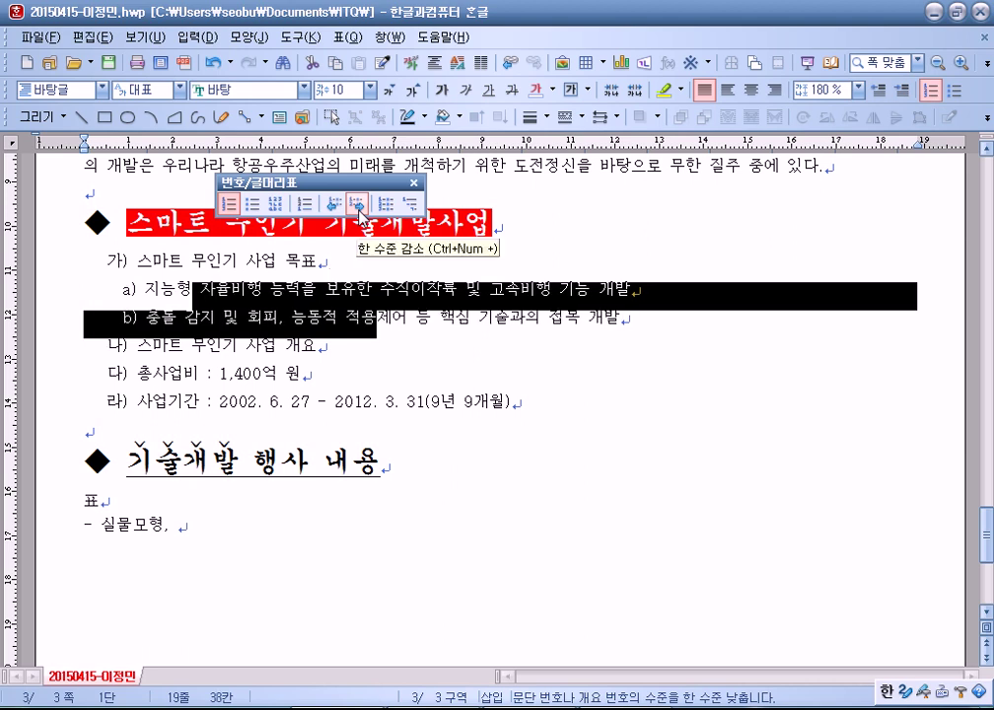
click(235, 358)
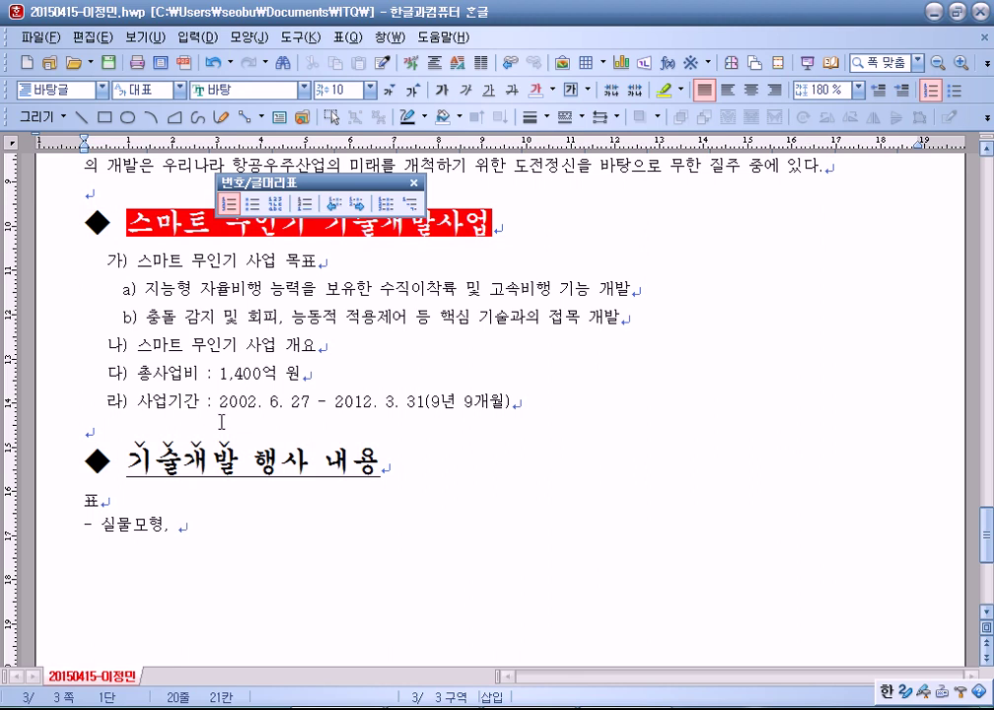
Step: Demote the "총사업비" and "사업기간" lines under "스마트 무인기 사업 개요" by one numbering level
drag(184, 372, 283, 402)
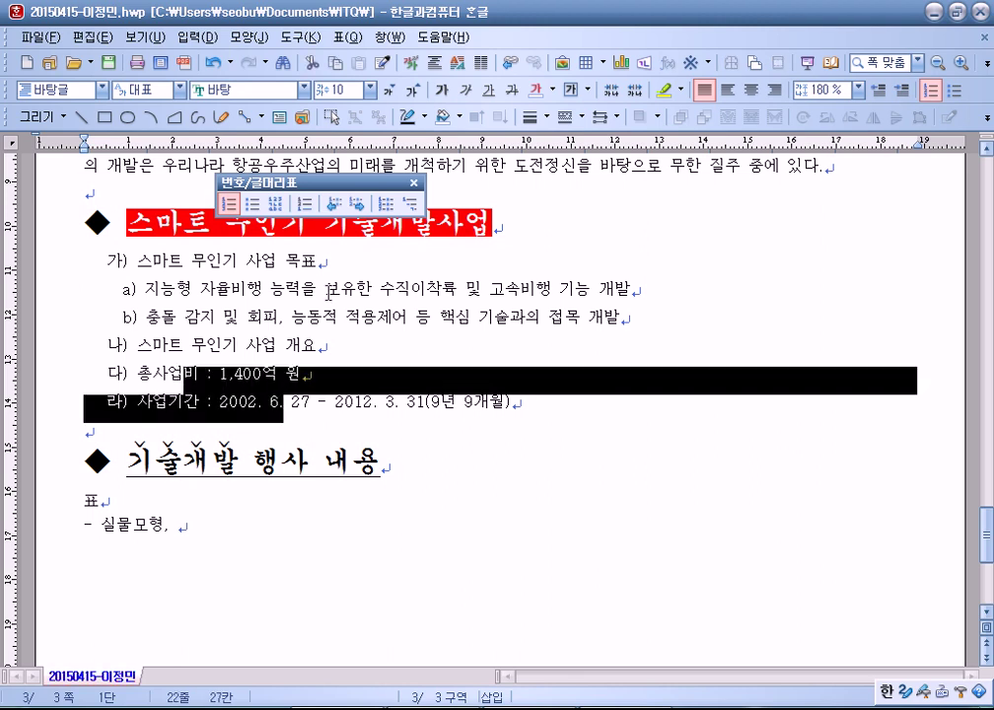
click(360, 203)
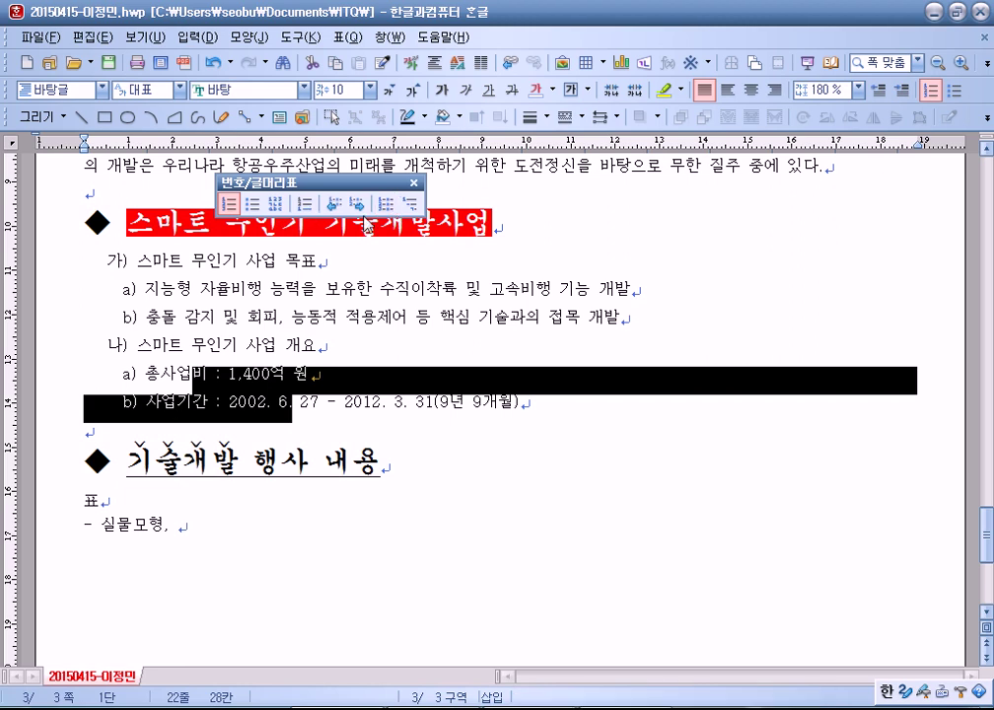
key(Up)
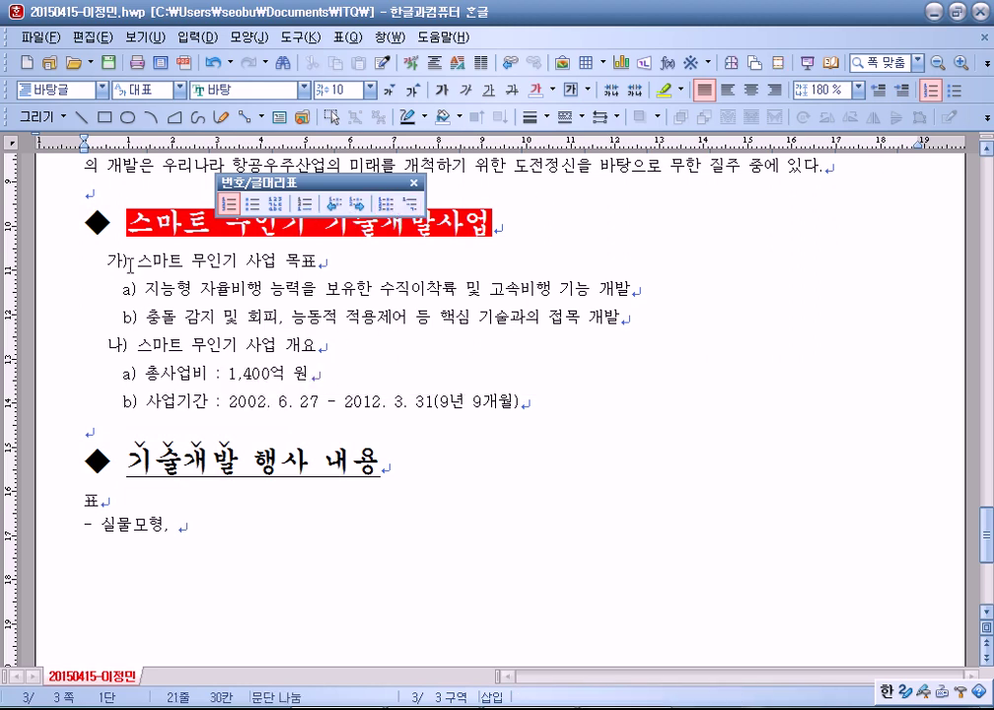
key(Down)
key(Down)
key(Down)
click(122, 262)
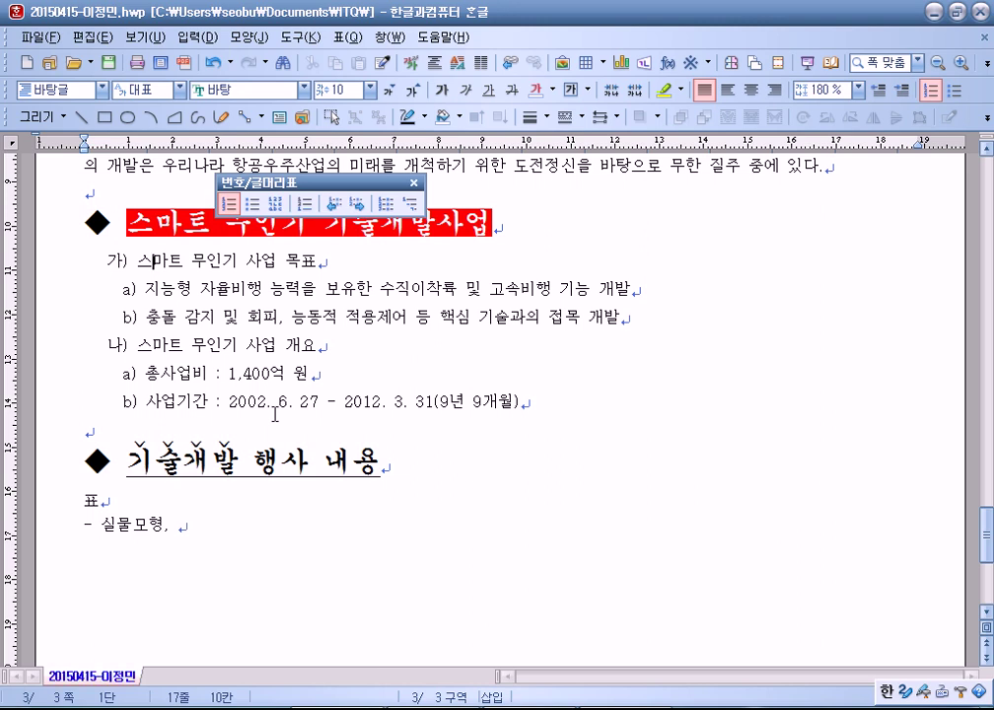
Step: Switch to the Notepad (메모장) window and add the line "문제1) 다음과 같이" below the existing notes, separated by a blank line
key(alt+Tab)
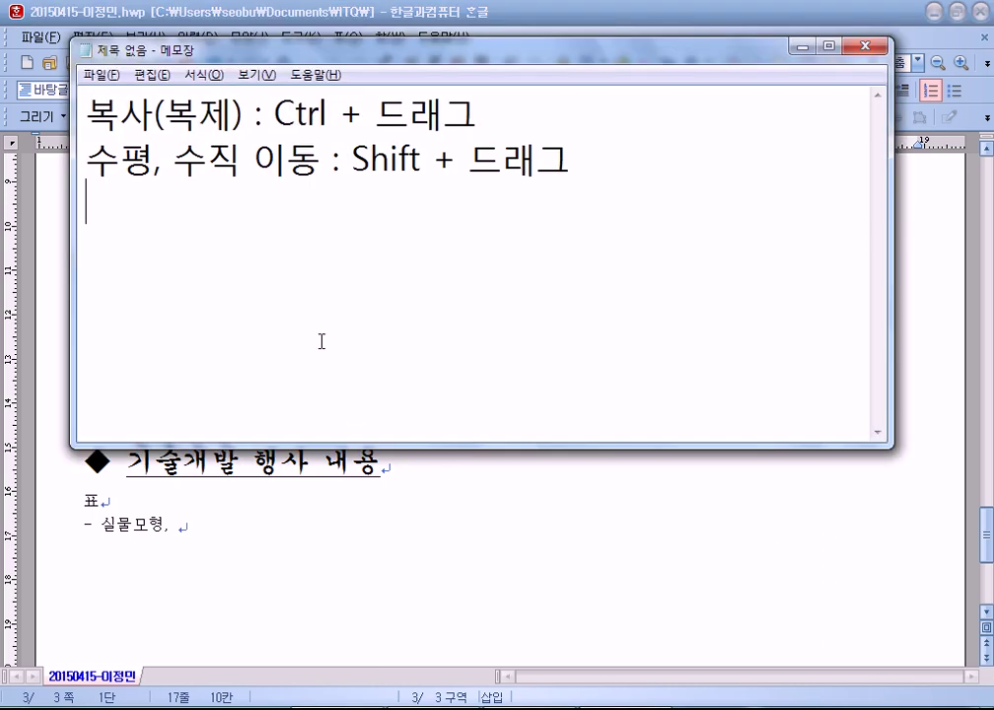
text(문)
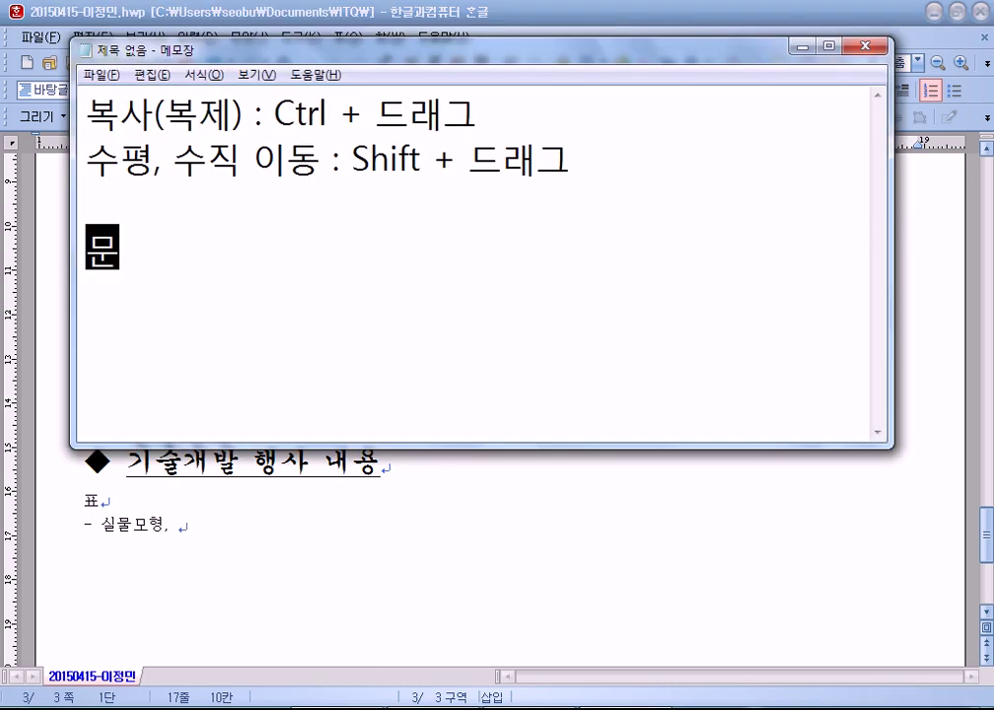
text(제1) 다)
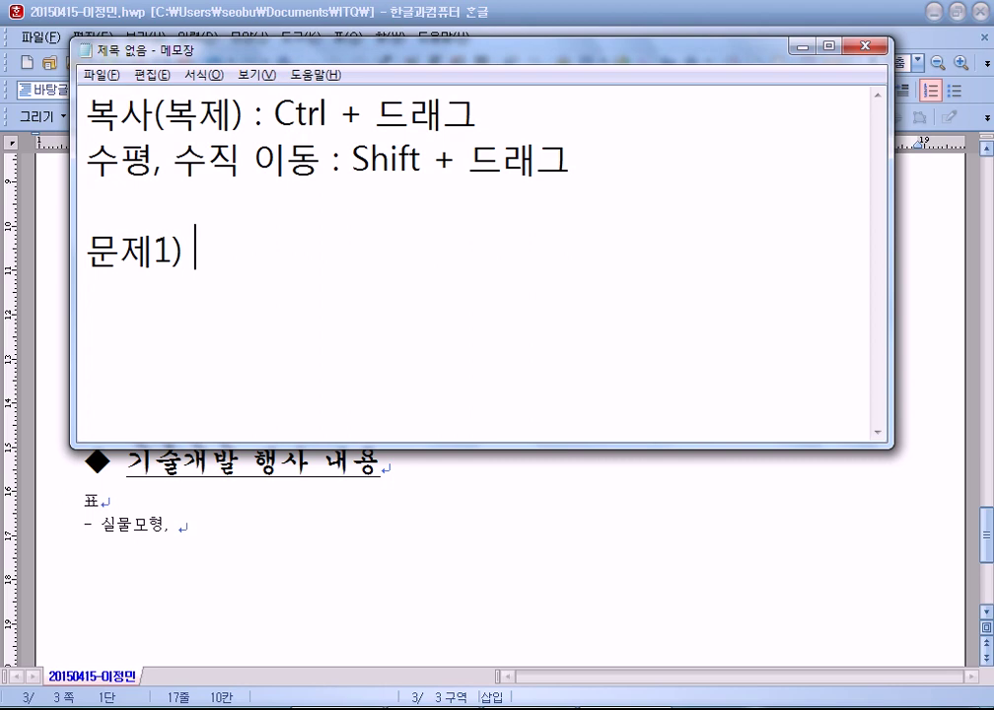
text(음과 같이)
key(Return)
Step: Enter the option lines "보기1", "보기2", "보기3" and "보기4" under the 문제1) line in the notes, followed by a blank line
text(보기1)
key(Return)
text(ㅂㅗㄱ)
key(BackSpace)
text(기2)
key(Return)
text(보기3)
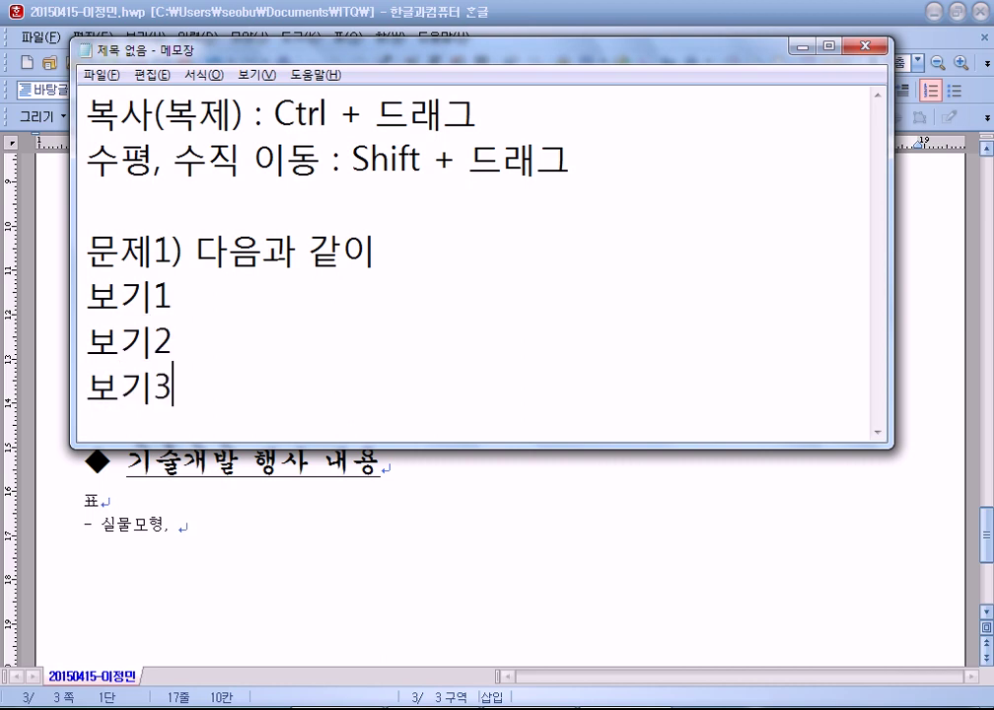
key(Return)
text(ㅂㅗ기4)
key(Return)
key(Return)
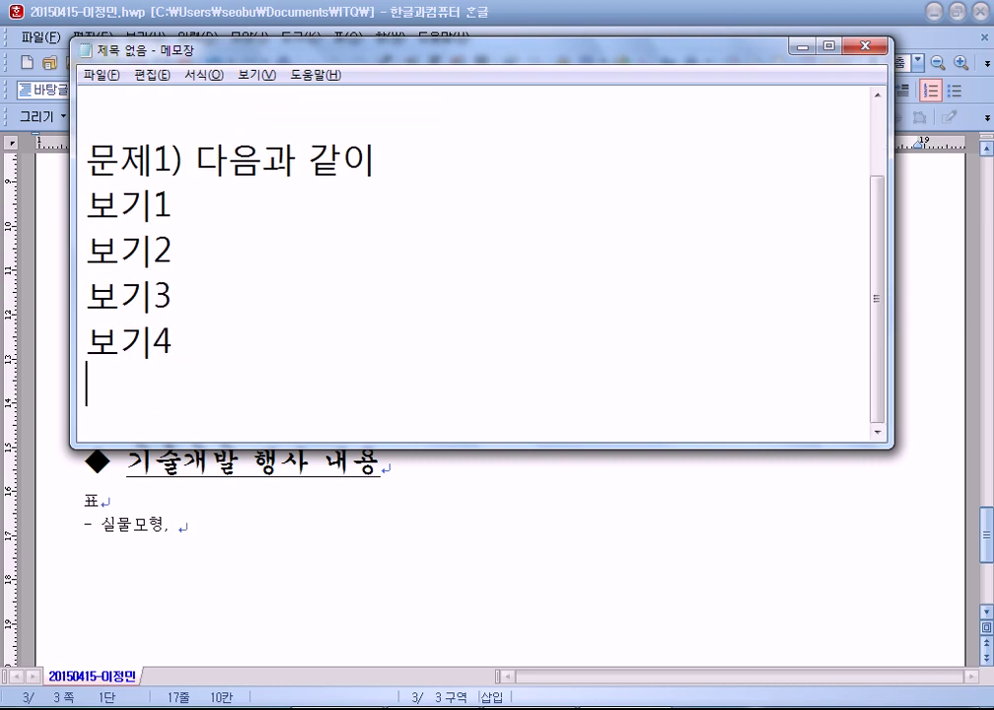
Step: Add the line "문제2) 다음과" below the 문제1) option list, followed by a new line, and enlarge the notes window downward
text(문제20)
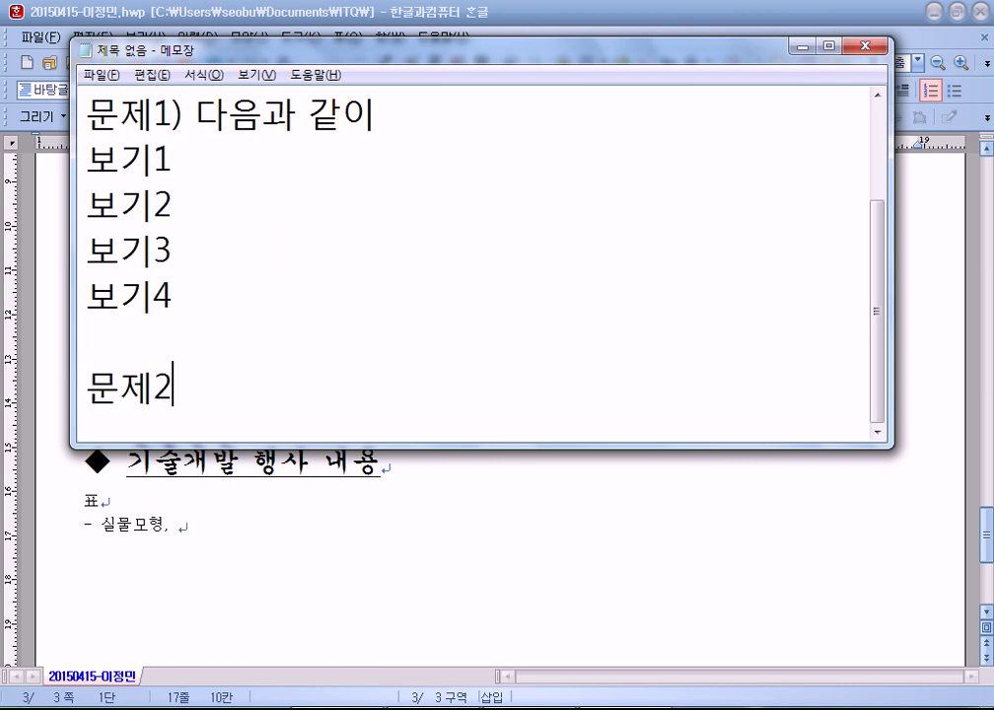
key(BackSpace)
key(BackSpace)
text() 다음)
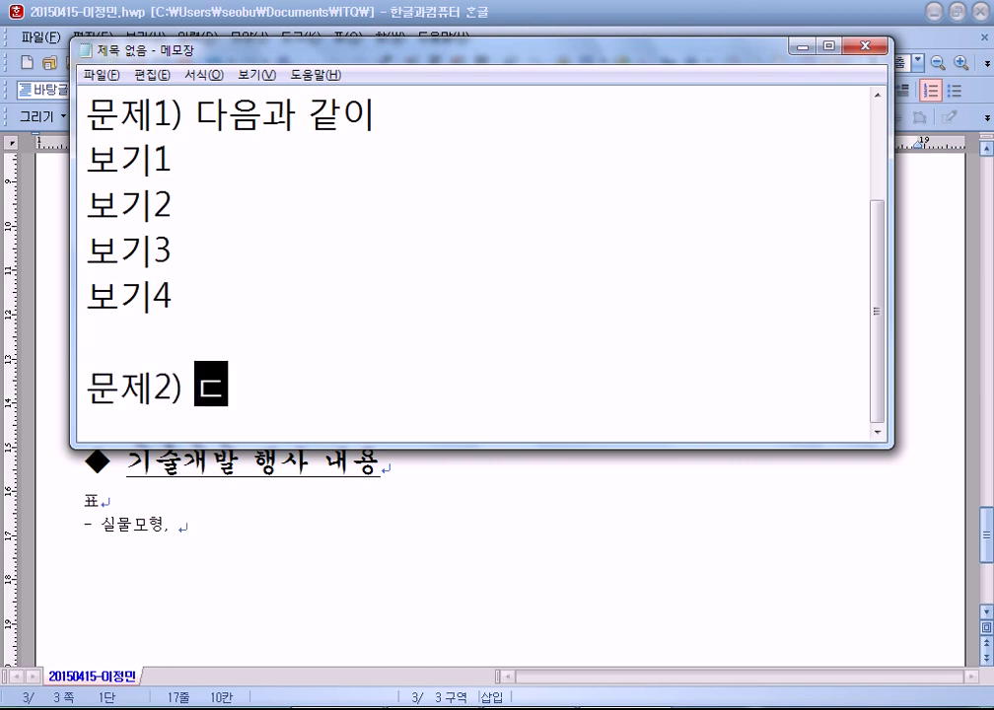
text(과)
key(Return)
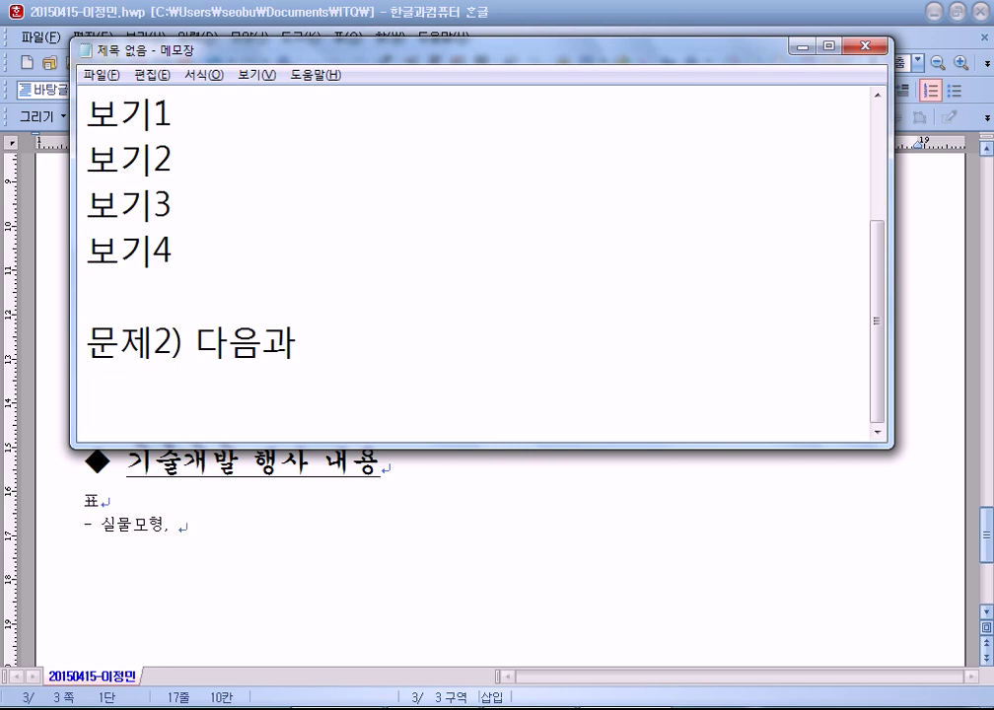
drag(394, 446, 394, 586)
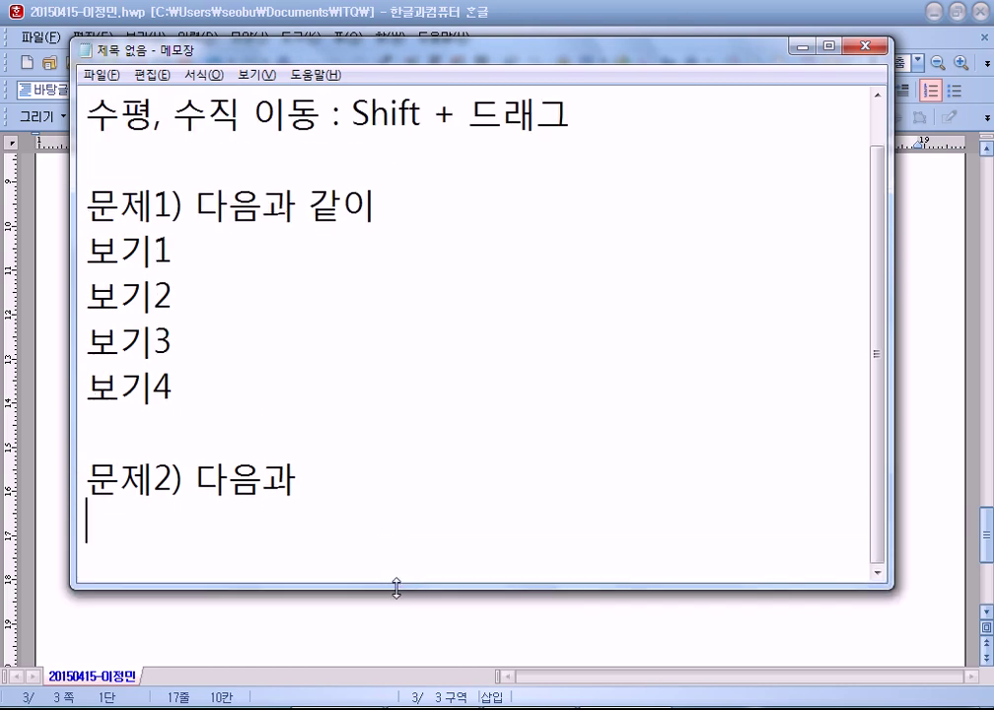
Step: Highlight the two question lines, the first question with its options, and the second question's number for comparison; return to the Hangul document
drag(88, 479, 298, 483)
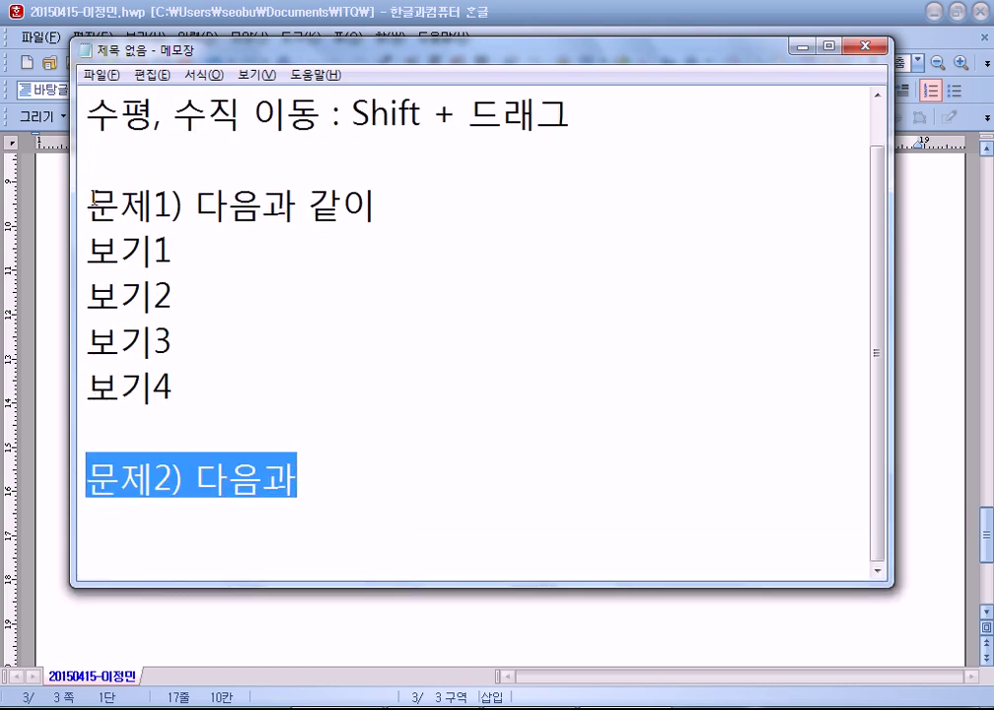
drag(89, 192, 398, 213)
click(328, 415)
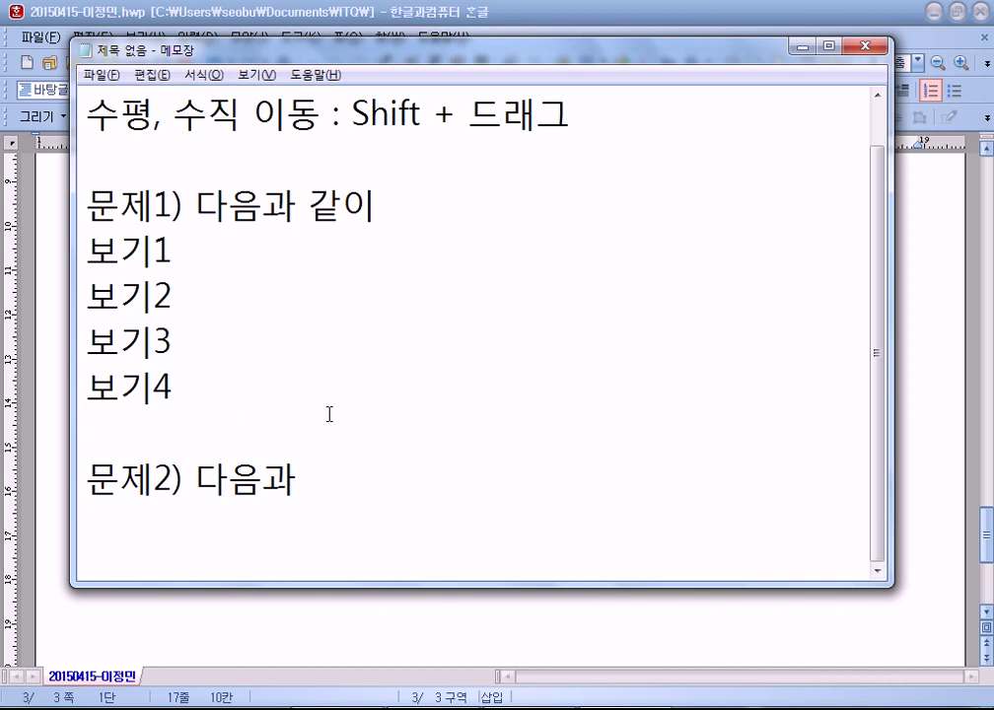
drag(89, 199, 239, 442)
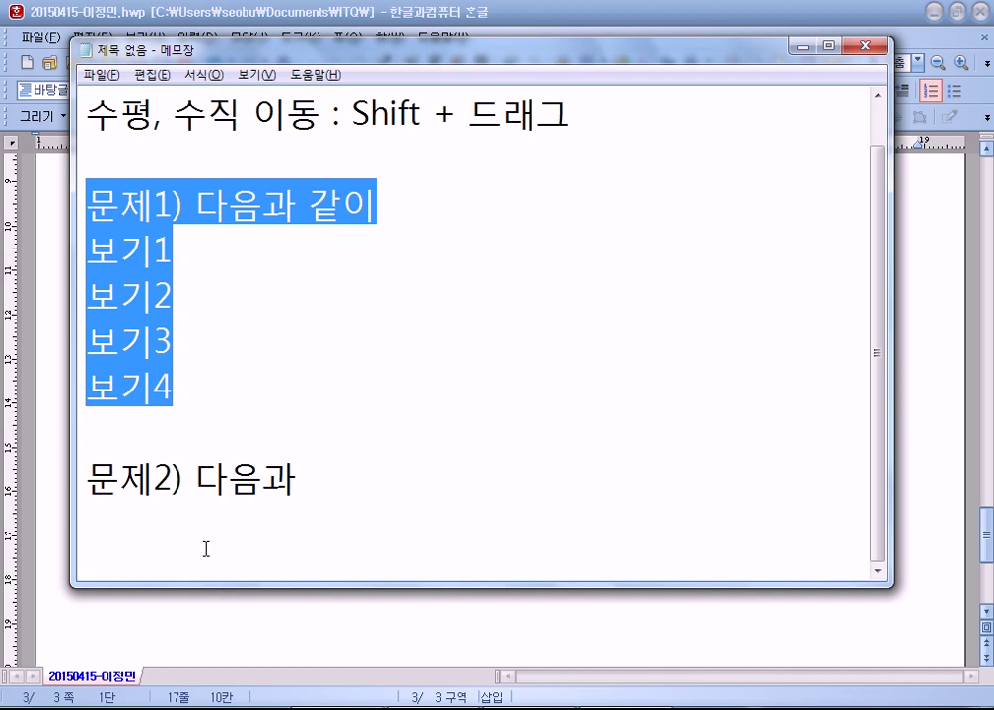
click(154, 480)
mouse_move(154, 480)
mouse_down()
mouse_move(184, 480)
mouse_move(174, 480)
mouse_up()
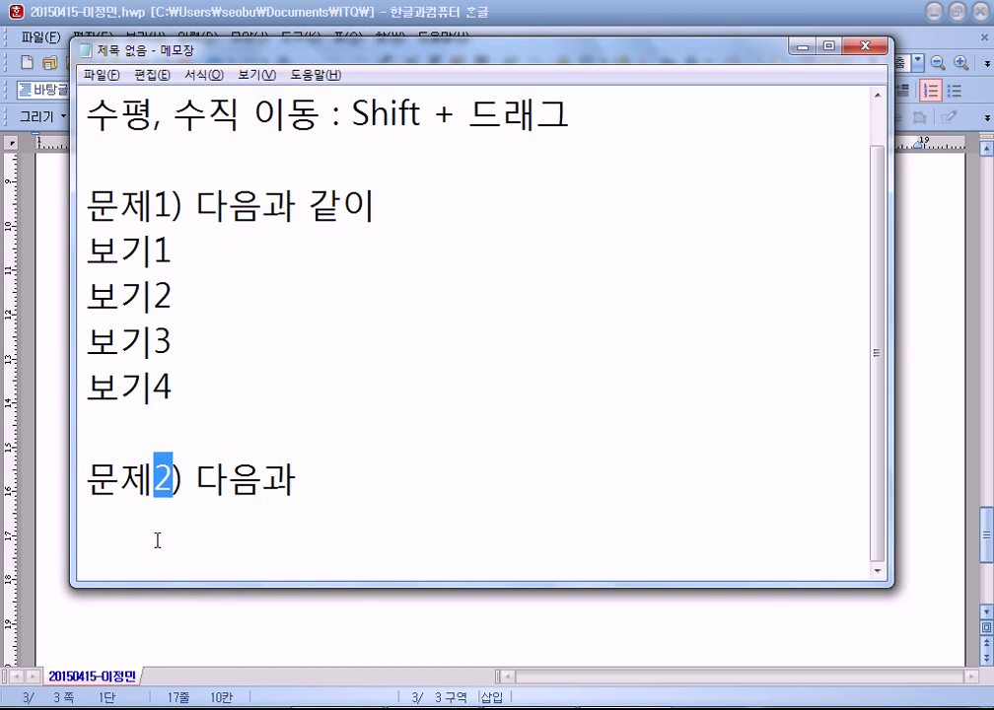
click(154, 207)
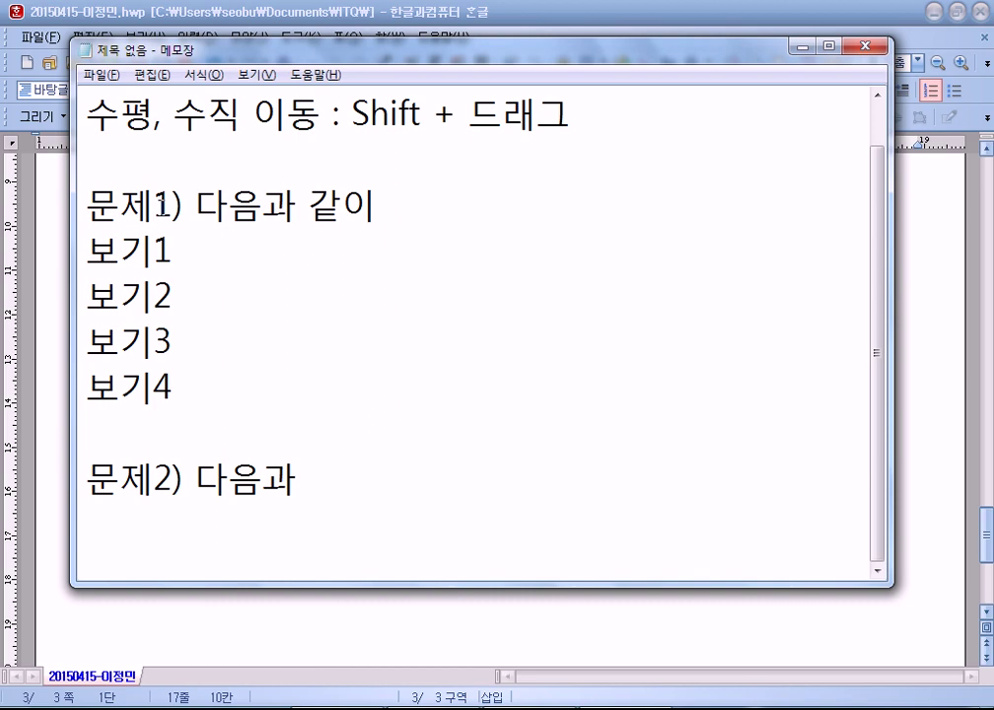
key(alt+Tab)
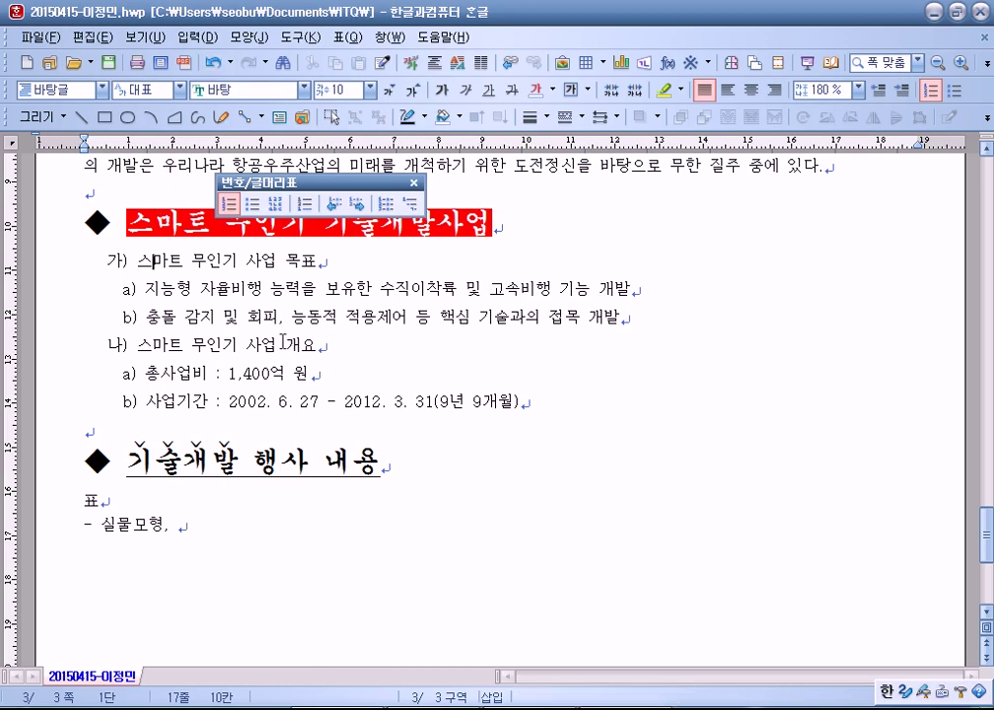
Step: Insert an empty numbered line below "총사업비", try removing its number, and undo that removal
click(348, 375)
key(Return)
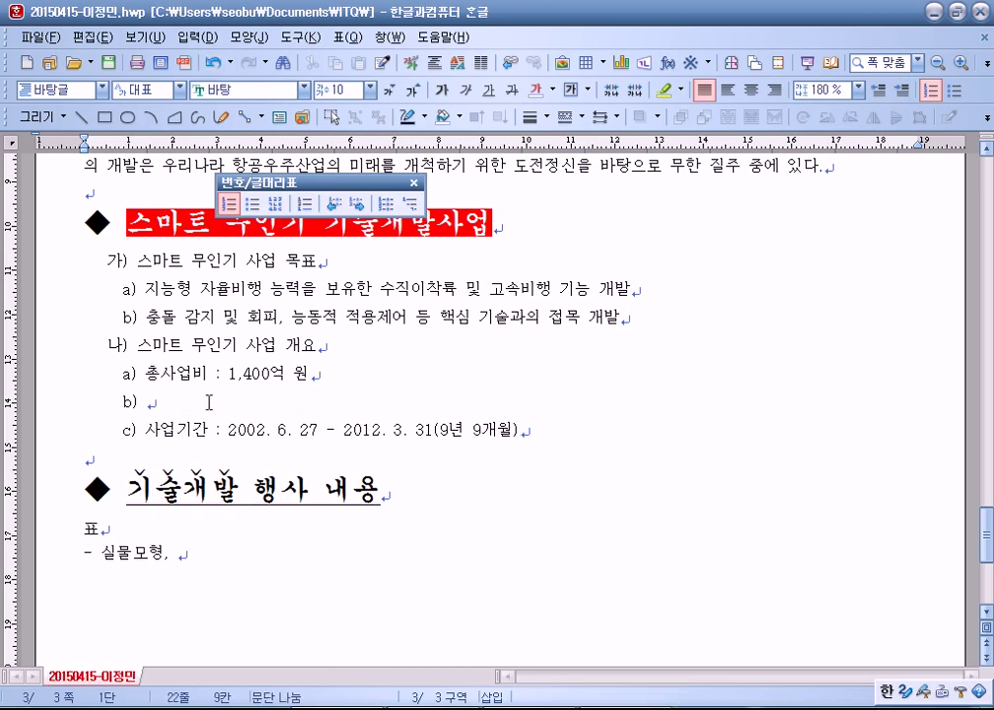
key(BackSpace)
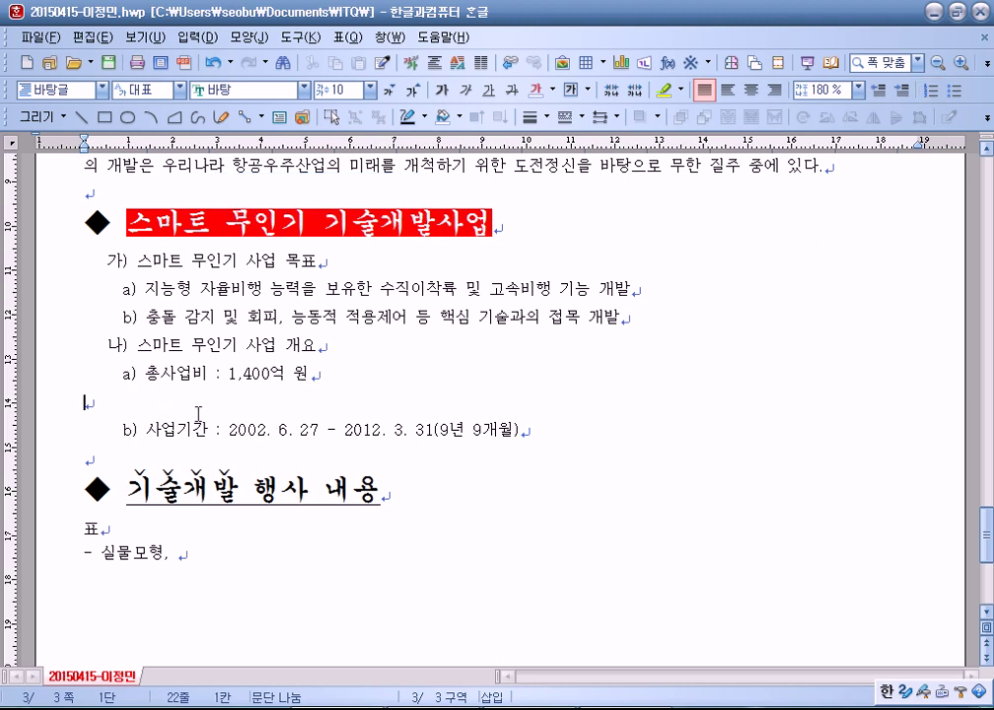
key(ctrl+z)
Step: Enter five numbered test lines reading "sdf" between the "총사업비" and "사업기간" lines, followed by an empty numbered line
key(Hangul)
text(sdf)
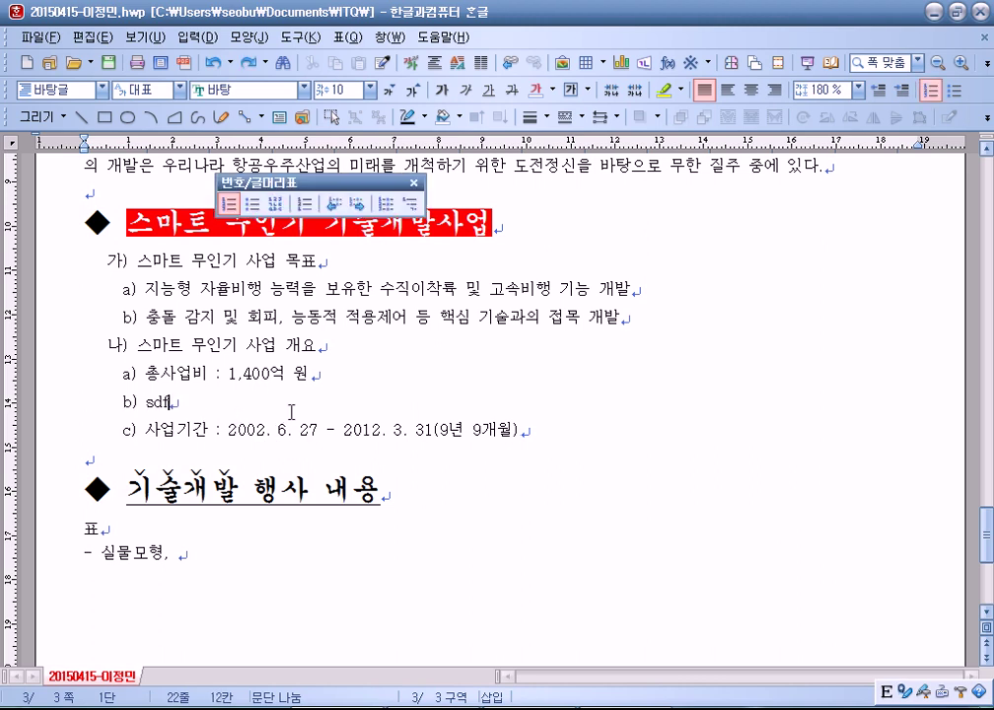
key(Return)
text(sdf)
key(Return)
text(sdf)
key(Return)
text(sdf)
key(Return)
text(sdf)
key(Return)
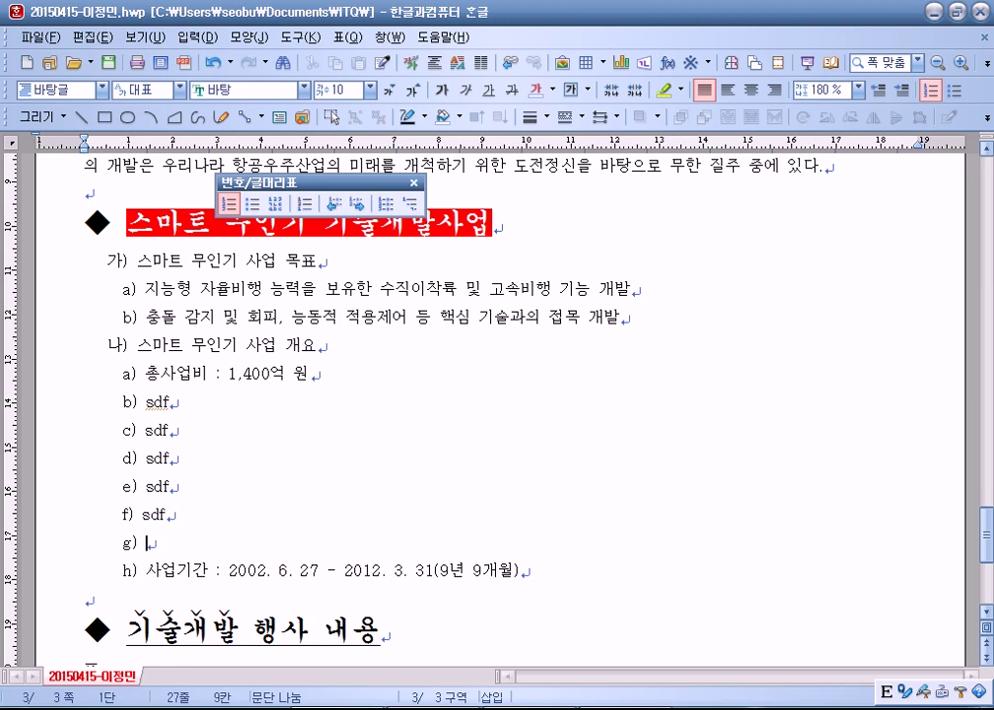
Step: Delete all the "sdf" test lines and the empty numbered line between "총사업비" and "사업기간"
key(BackSpace)
key(BackSpace)
key(BackSpace)
key(BackSpace)
key(BackSpace)
key(BackSpace)
key(BackSpace)
key(BackSpace)
key(BackSpace)
key(Up)
key(Up)
key(Home)
key(Delete)
key(Delete)
key(Delete)
key(Delete)
key(Delete)
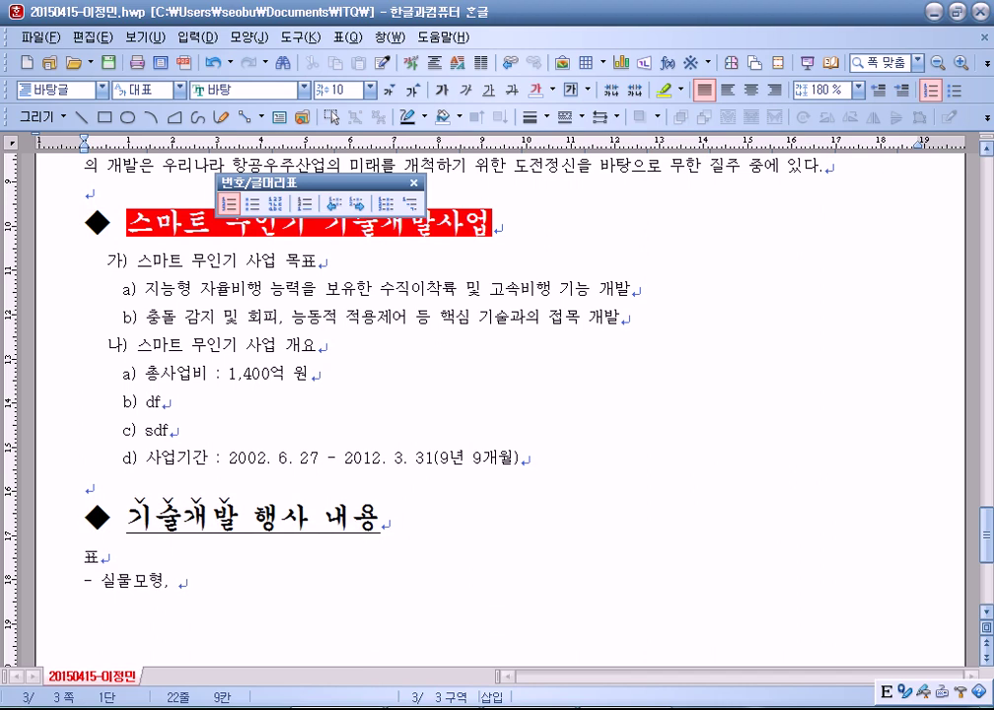
key(Delete)
key(Delete)
key(Delete)
key(Delete)
key(Delete)
key(Delete)
key(Delete)
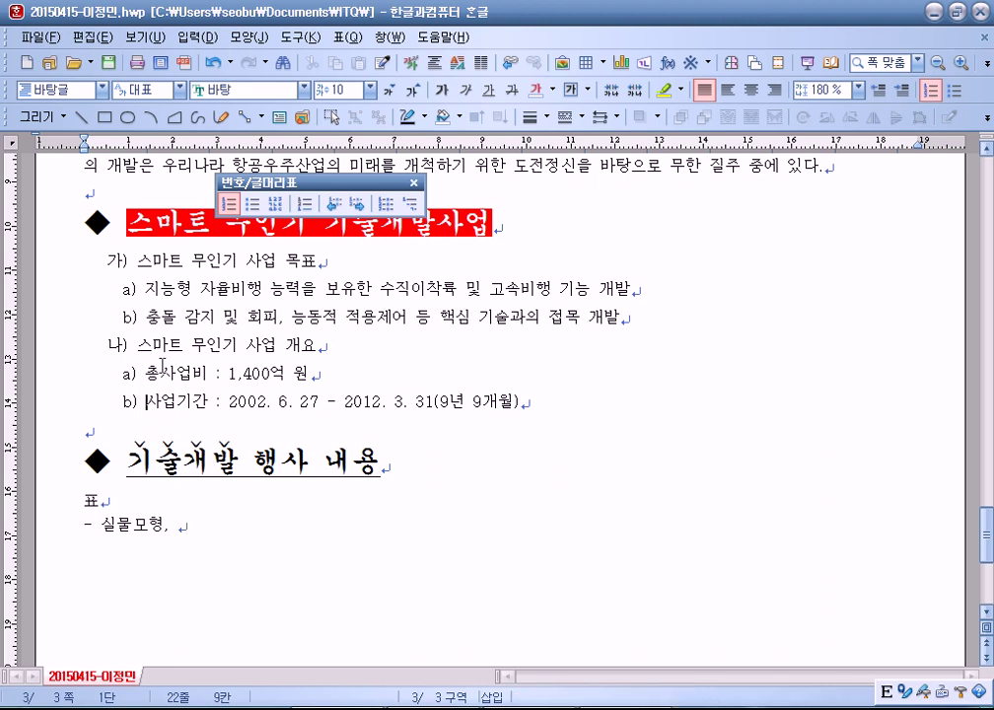
Step: Delete the placeholder text "표" and "- 실물모형," below the "기술개발 행사 내용" heading
click(89, 501)
drag(89, 501, 117, 521)
key(Delete)
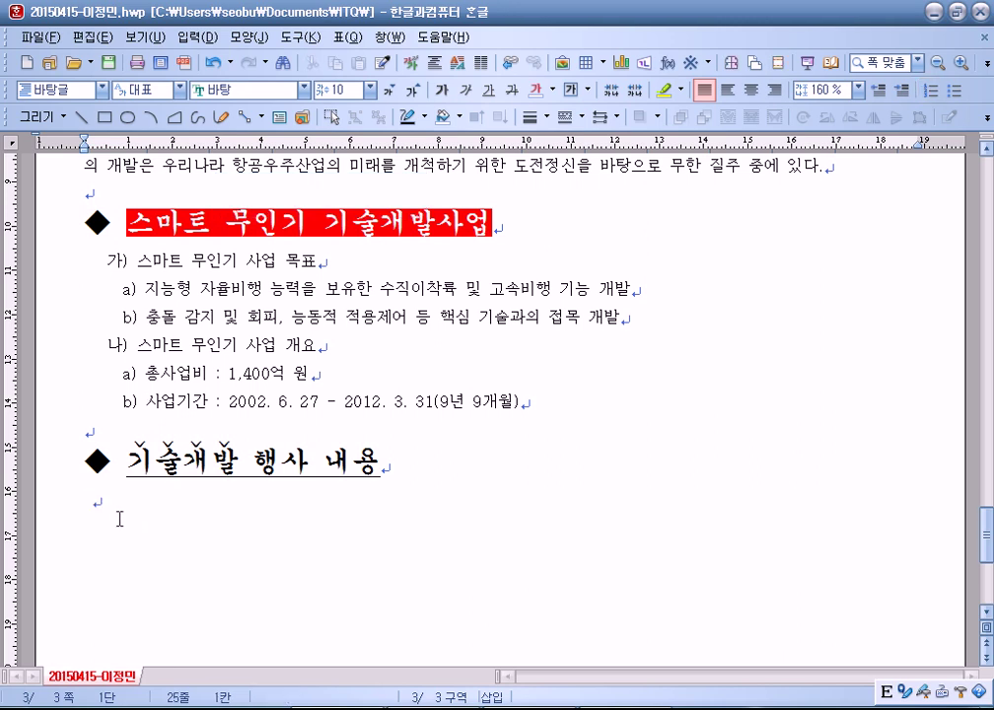